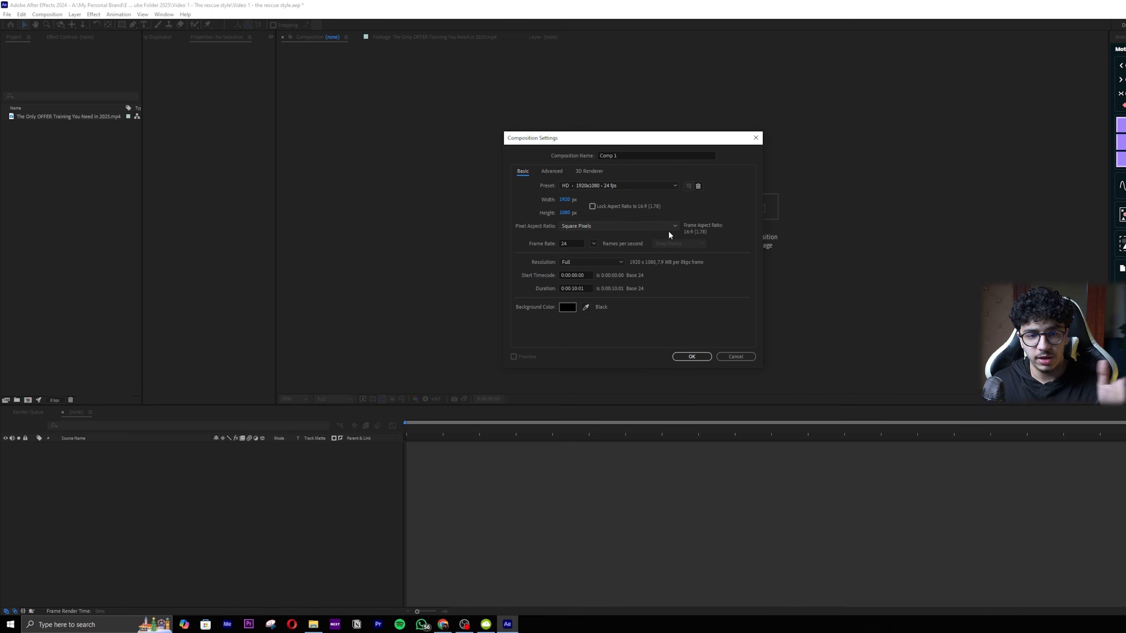
# Step: Create a 1920x1080, 24 fps composition lasting 0:00:10:01 and add the Only OFFER Training footage to its timeline
pyautogui.click(691, 357)
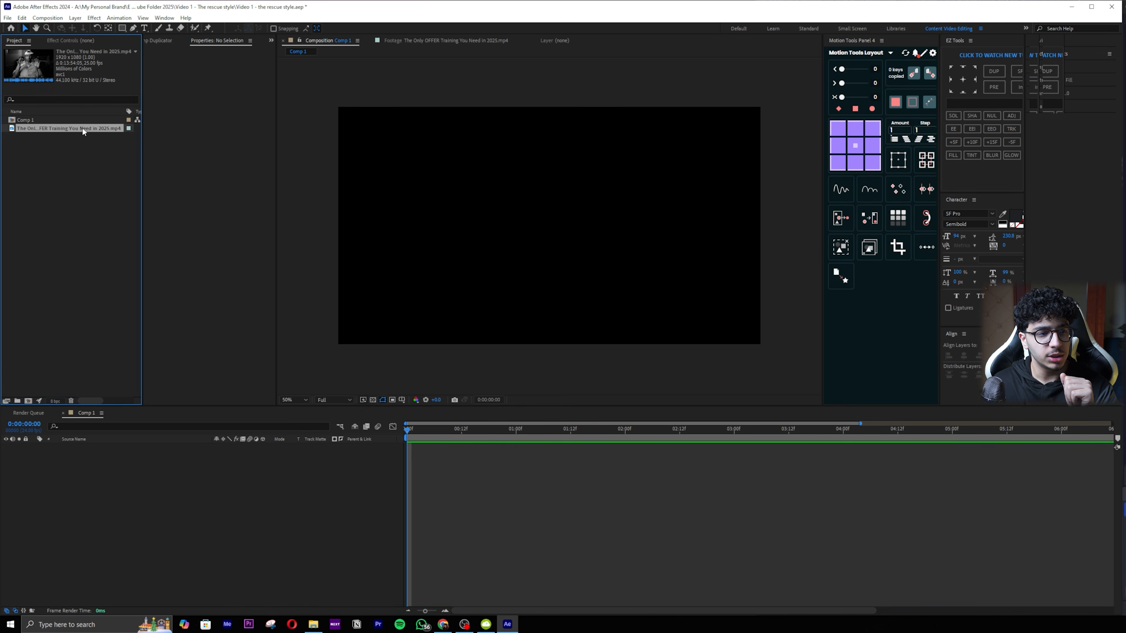
pyautogui.moveTo(67, 129); pyautogui.dragTo(443, 446)
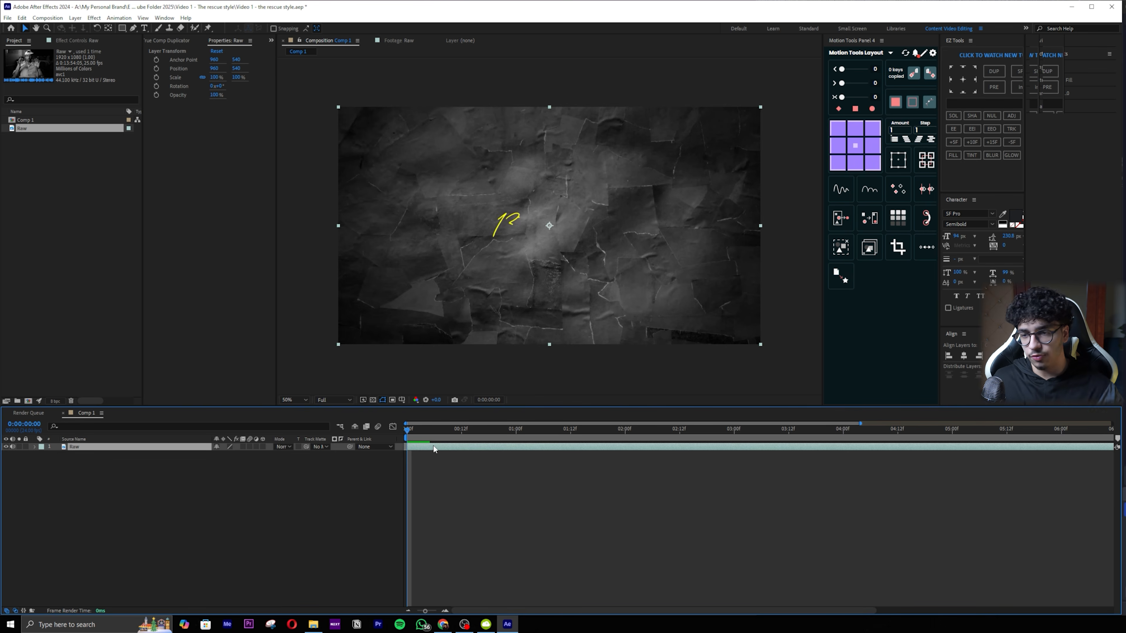
# Step: Extend the composition to about 14 seconds to cover the reference scene and delete the Raw footage layer
pyautogui.moveTo(412, 428); pyautogui.dragTo(1110, 487)
pyautogui.press('-')
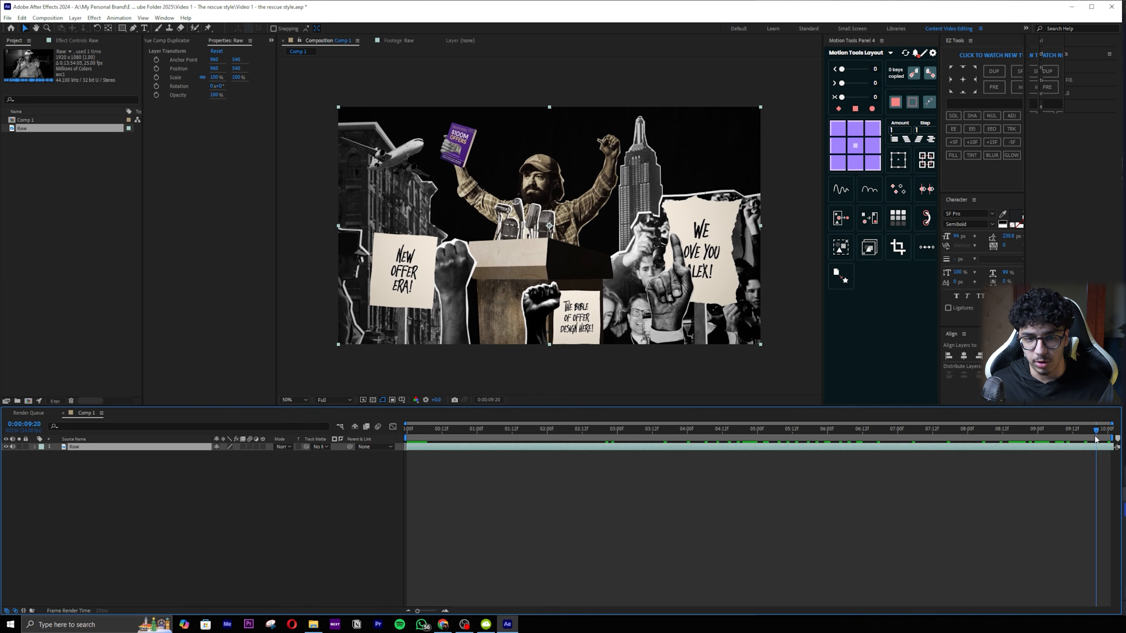
pyautogui.moveTo(1095, 439); pyautogui.dragTo(1045, 443)
pyautogui.rightClick(981, 510)
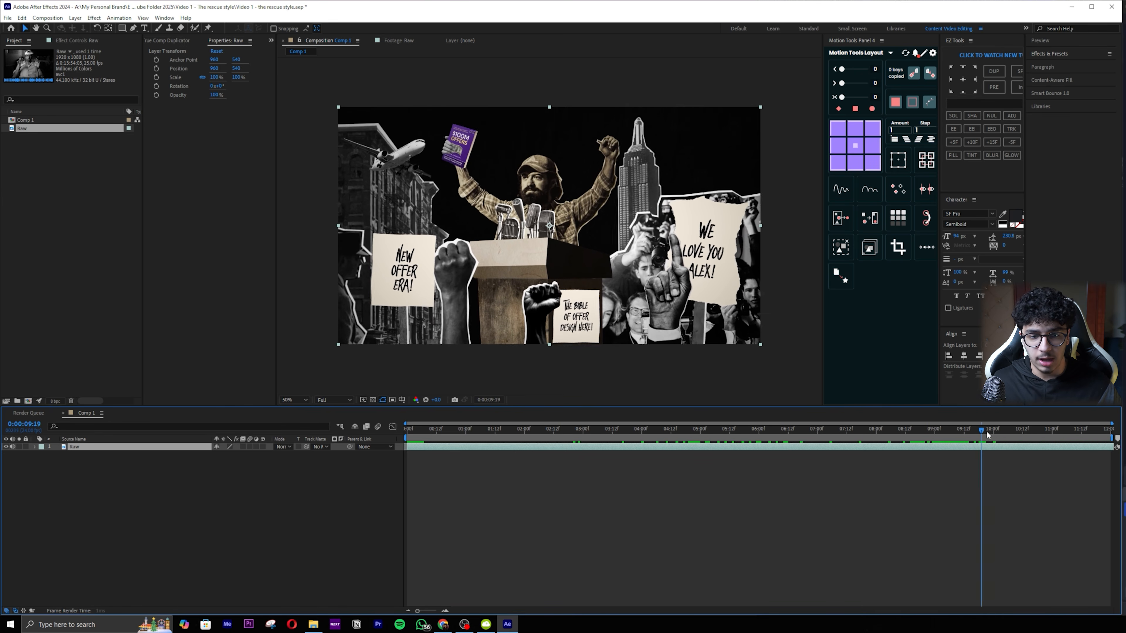
pyautogui.moveTo(985, 435); pyautogui.dragTo(1110, 439)
pyautogui.rightClick(890, 514)
pyautogui.click(896, 510)
pyautogui.rightClick(937, 475)
pyautogui.click(966, 496)
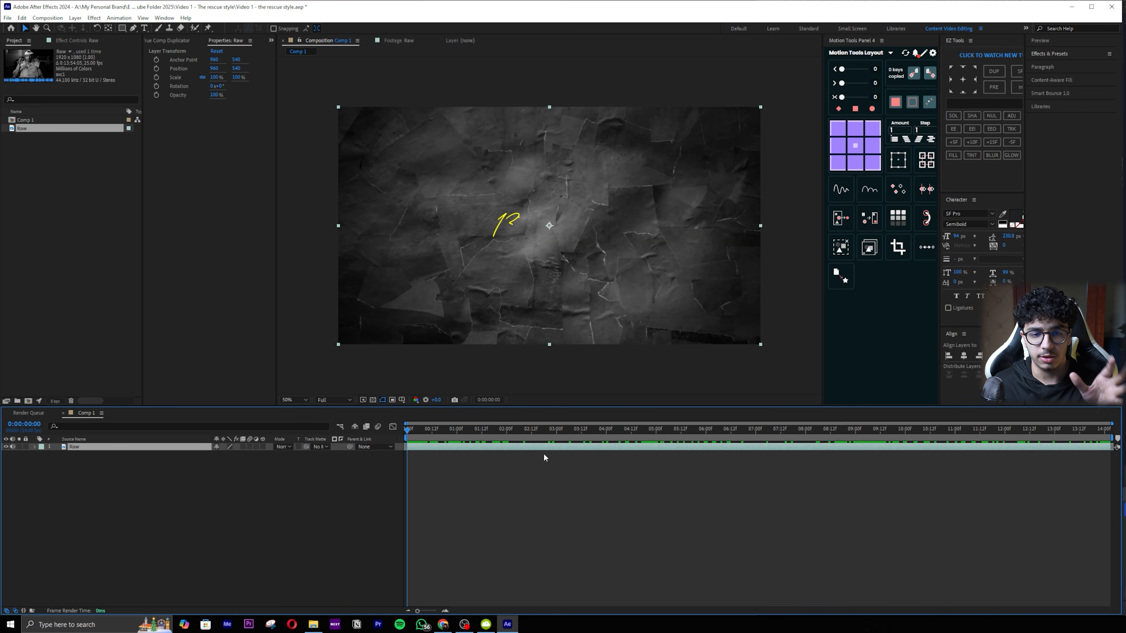
pyautogui.press('Delete')
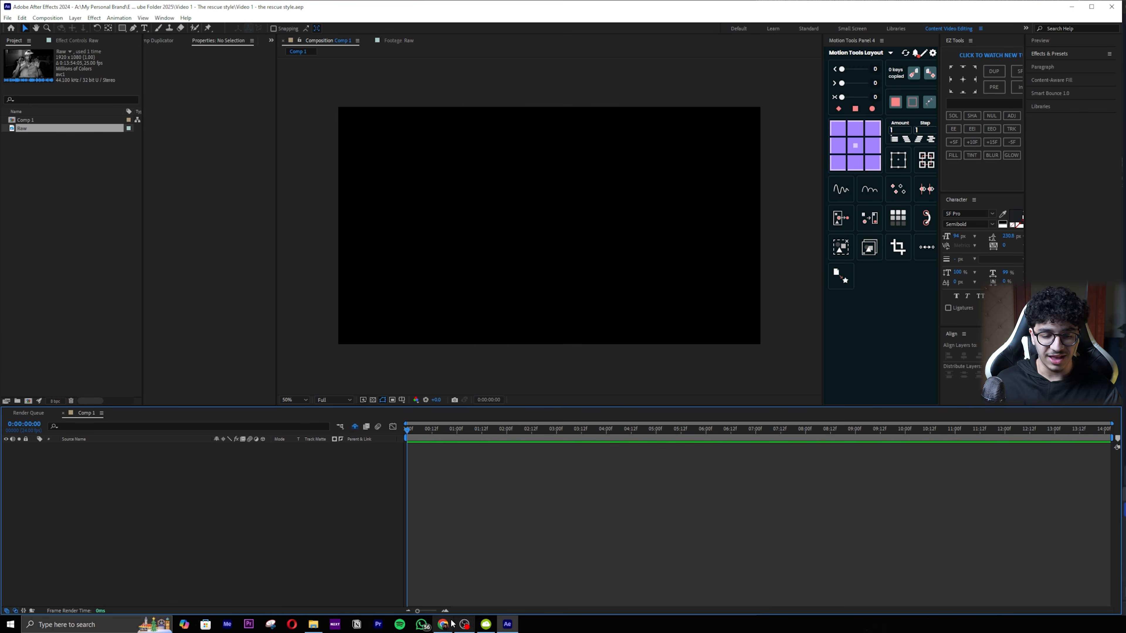
# Step: Switch to Chrome and preview the black cracked paper and abstract black paper images in the cracked paper texture results
pyautogui.click(443, 589)
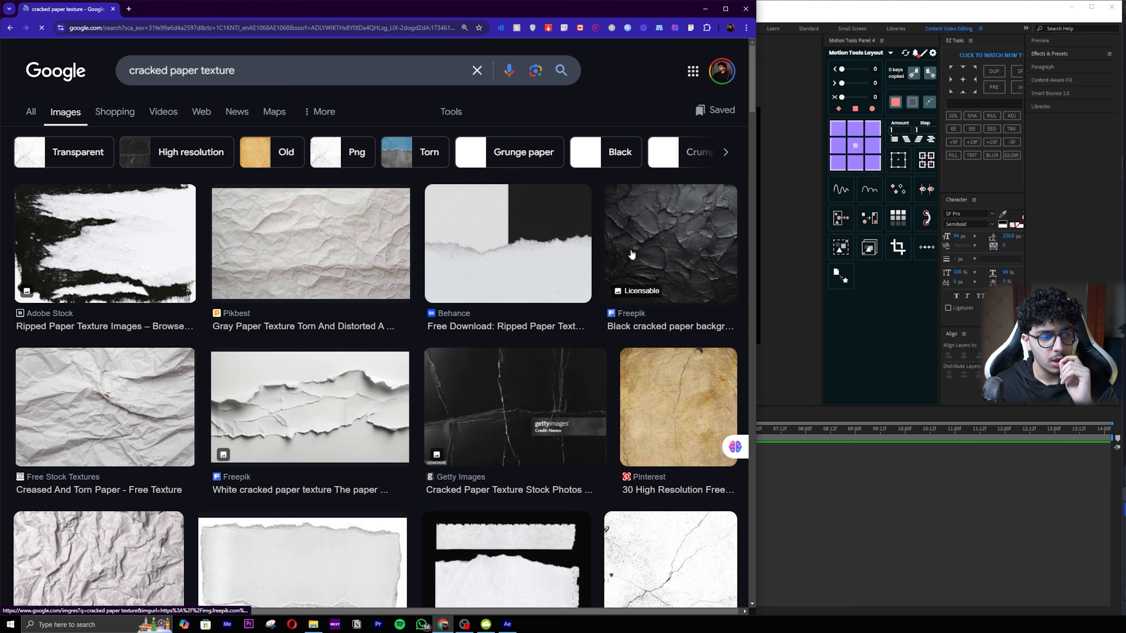
pyautogui.click(671, 250)
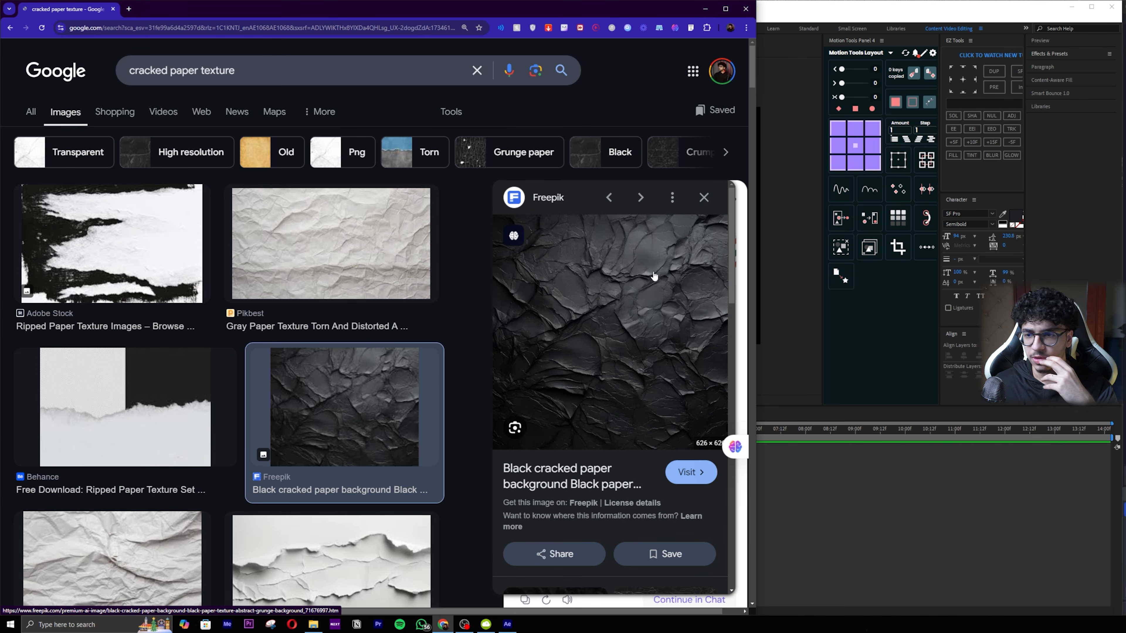
pyautogui.scroll(-5, 665, 297)
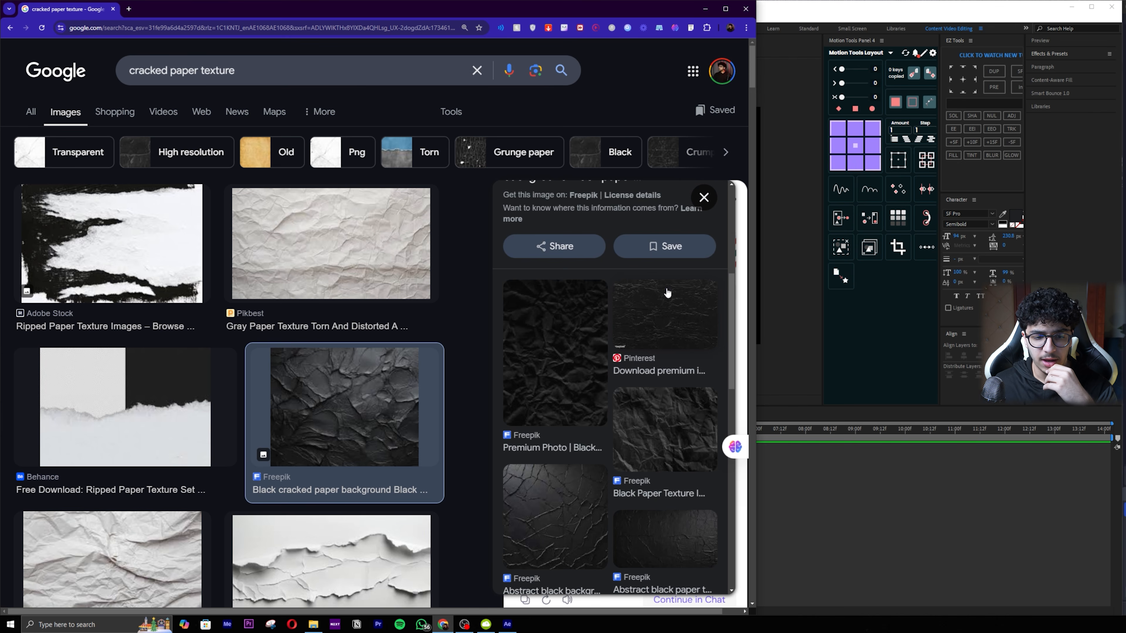
pyautogui.scroll(-5, 647, 314)
pyautogui.click(658, 318)
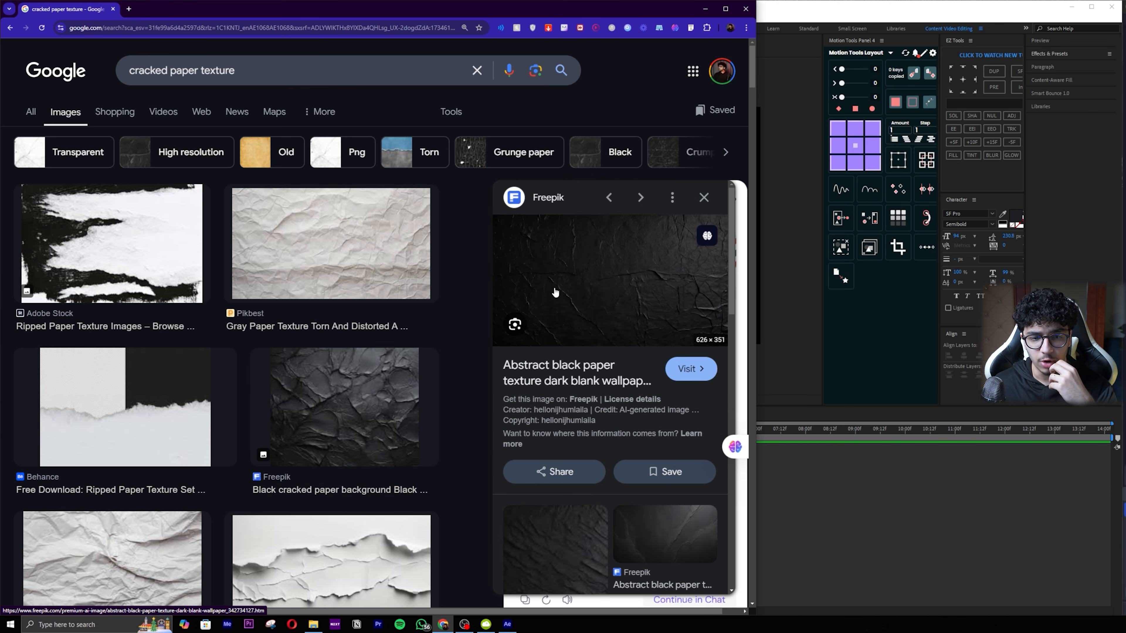
# Step: Browse the related dark paper textures suggested for the abstract black paper image
pyautogui.rightClick(560, 277)
pyautogui.click(709, 410)
pyautogui.scroll(-6, 665, 359)
pyautogui.scroll(4, 663, 346)
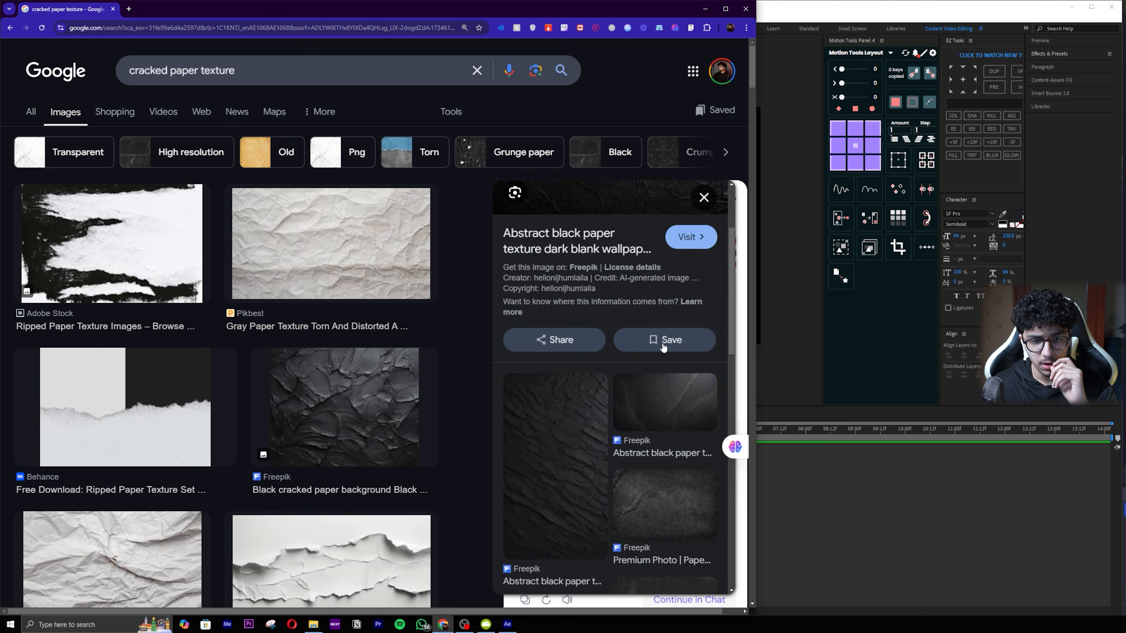
pyautogui.scroll(-4, 663, 342)
pyautogui.scroll(-5, 663, 341)
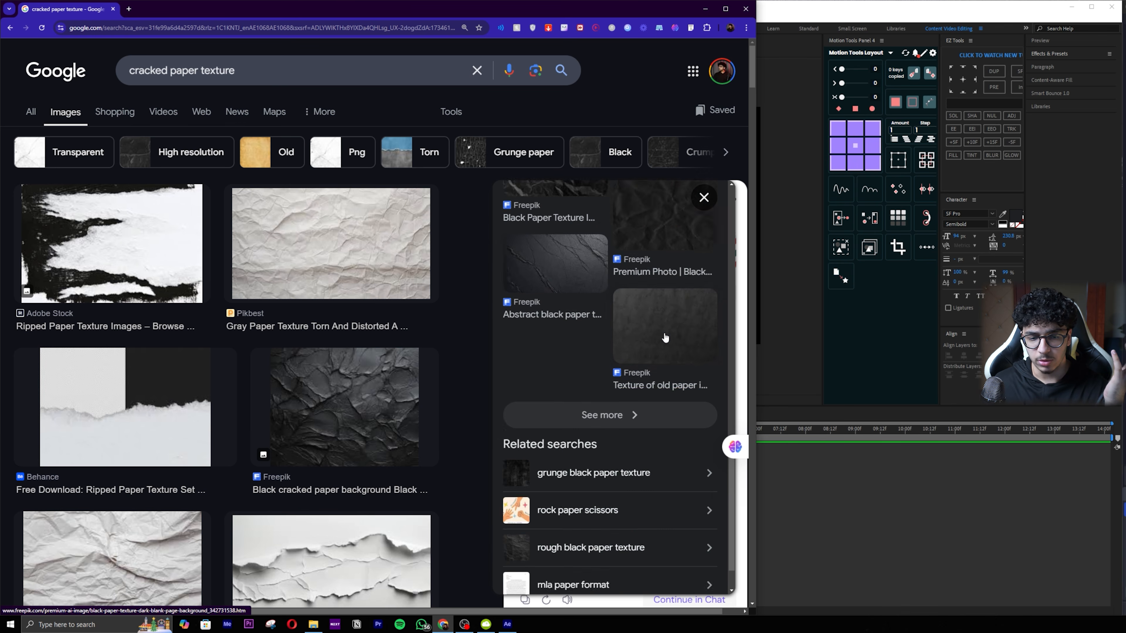
pyautogui.scroll(3, 663, 338)
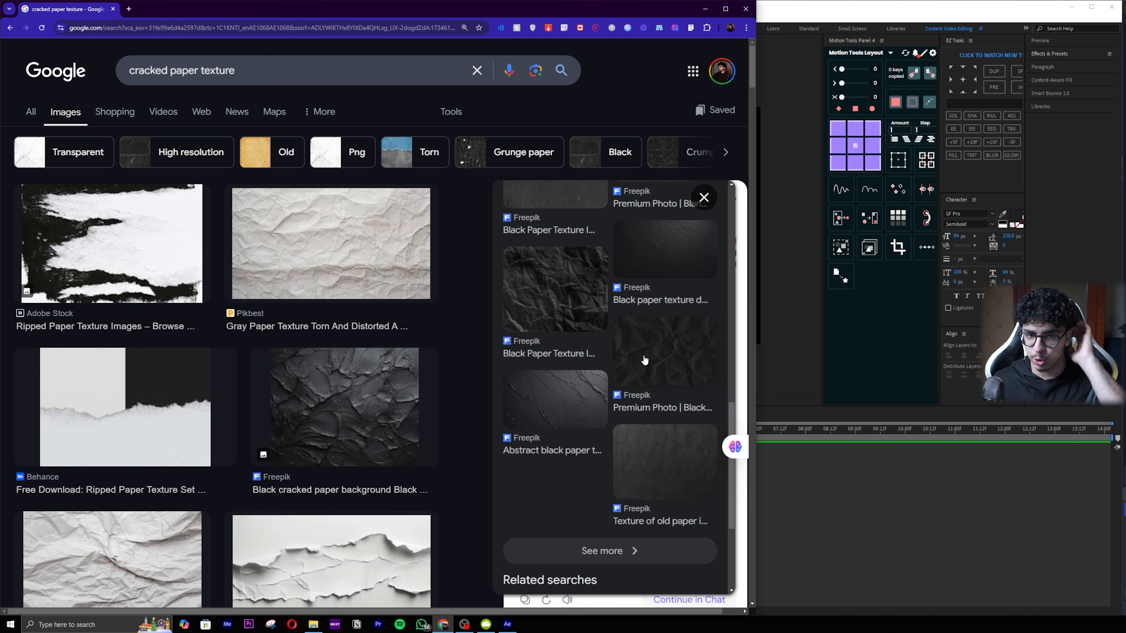
pyautogui.scroll(-5, 390, 319)
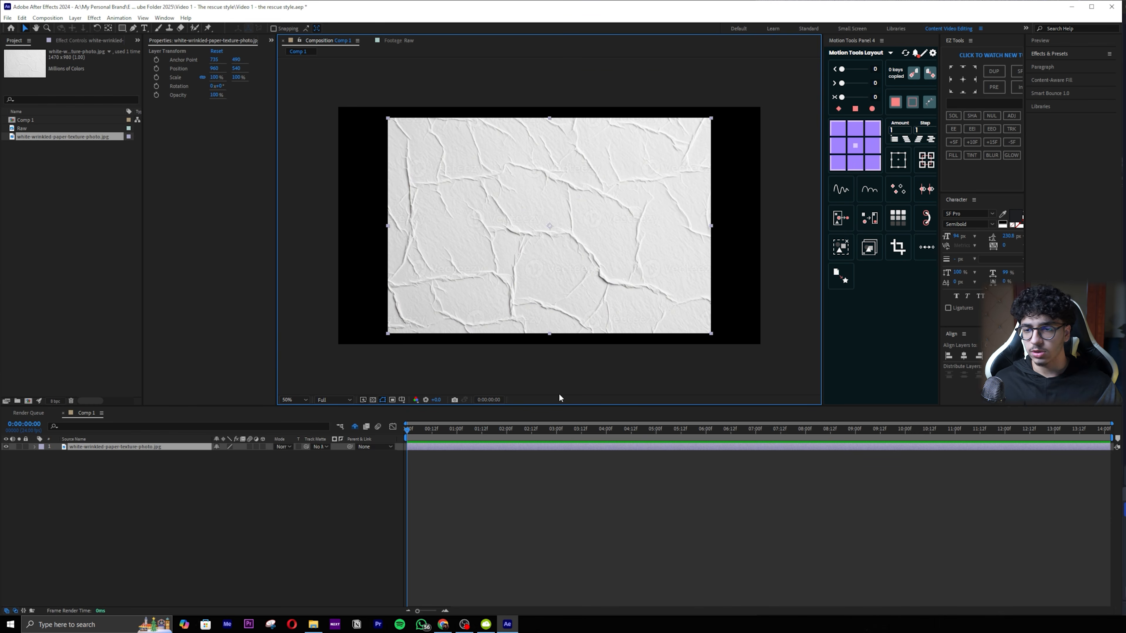
# Step: Scale the white wrinkled paper texture layer to 130% and inspect its surface up close
pyautogui.press('s')
pyautogui.moveTo(242, 453); pyautogui.dragTo(254, 453)
pyautogui.hotkey('ctrl', 'space')
pyautogui.click(548, 487)
pyautogui.scroll(2, 563, 268)
pyautogui.scroll(-1, 591, 298)
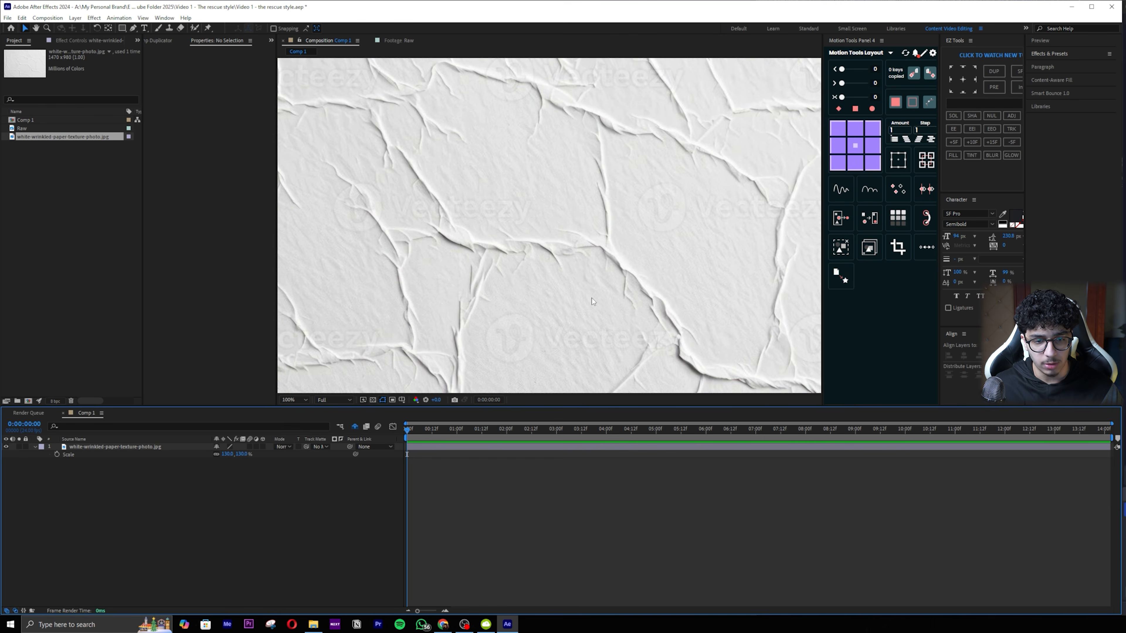
pyautogui.scroll(-1, 592, 301)
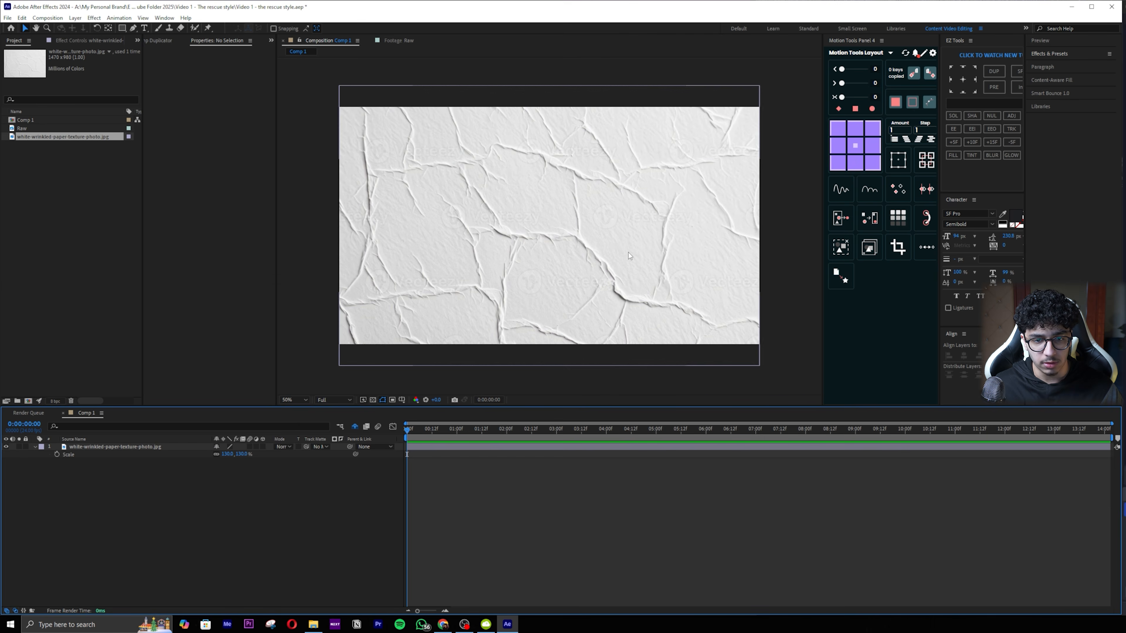
# Step: Apply the Invert effect to the white wrinkled paper texture layer
pyautogui.click(519, 448)
pyautogui.hotkey('ctrl', 'space')
pyautogui.write('inv')
pyautogui.press('Return')
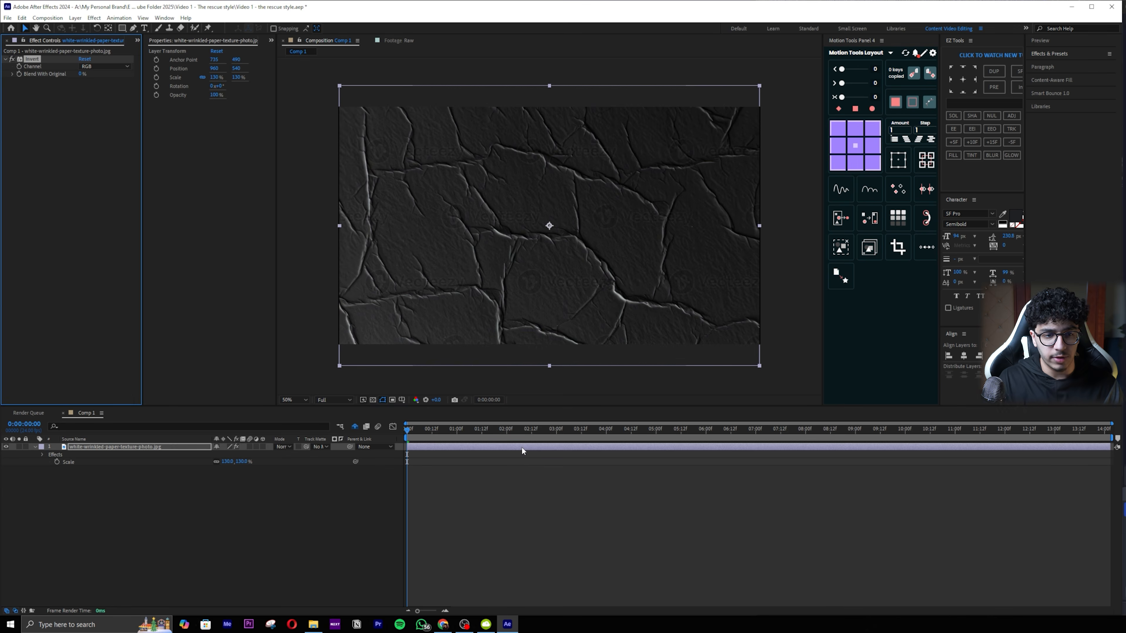
# Step: Scale the abstract black paper texture layer to 197% so it fills the composition frame
pyautogui.hotkey('alt', 'Tab')
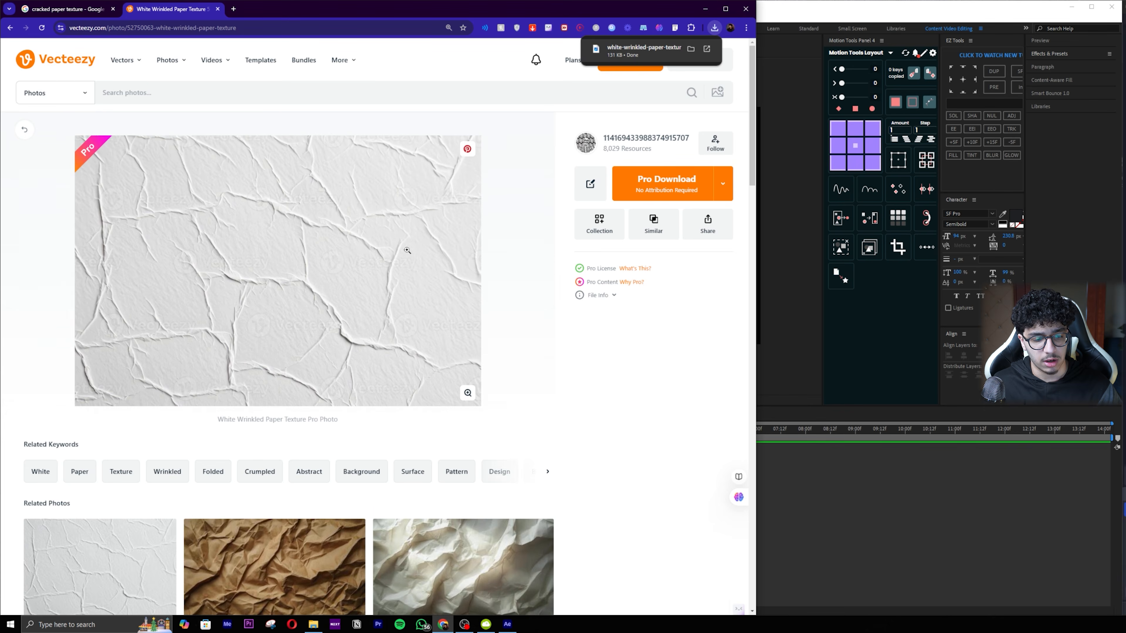
pyautogui.hotkey('alt', 'Tab')
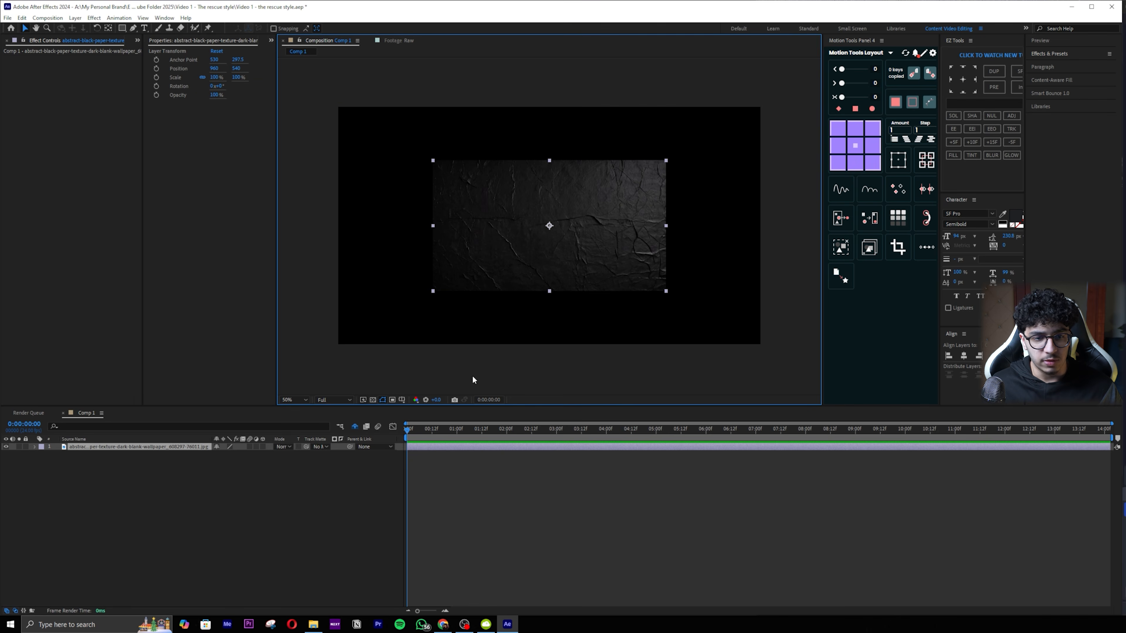
pyautogui.moveTo(247, 458); pyautogui.dragTo(272, 449)
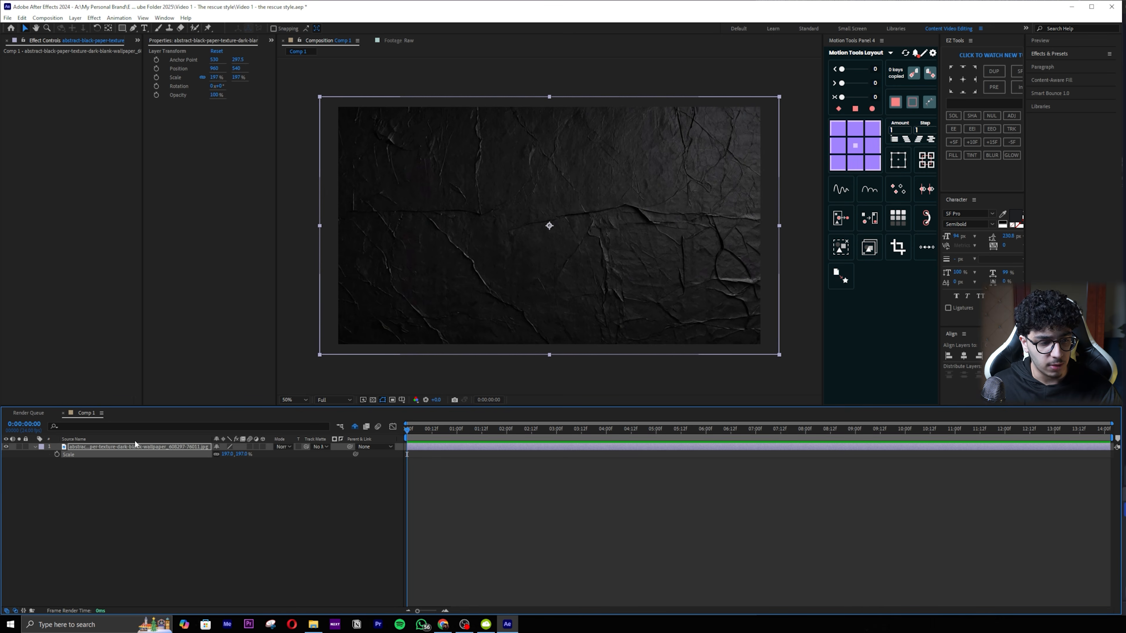
# Step: Add the Curves effect to the black paper texture layer and reshape the RGB curve to raise its shadows and highlights
pyautogui.hotkey('ctrl', 'space')
pyautogui.write('curv')
pyautogui.press('Return')
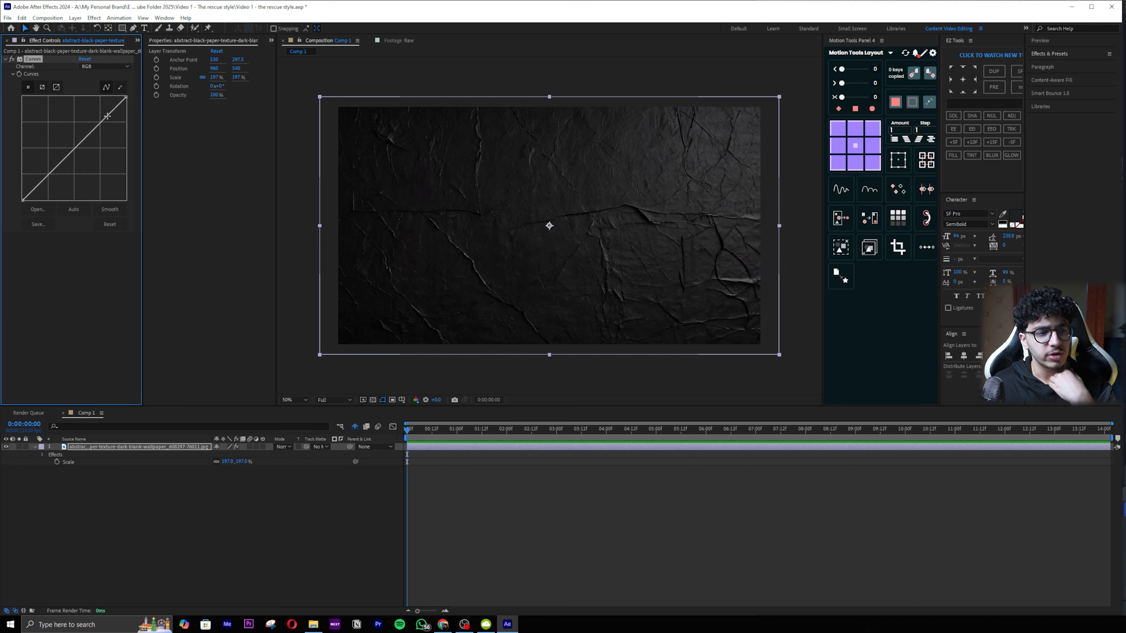
pyautogui.click(101, 121)
pyautogui.click(53, 171)
pyautogui.moveTo(71, 147); pyautogui.dragTo(91, 119)
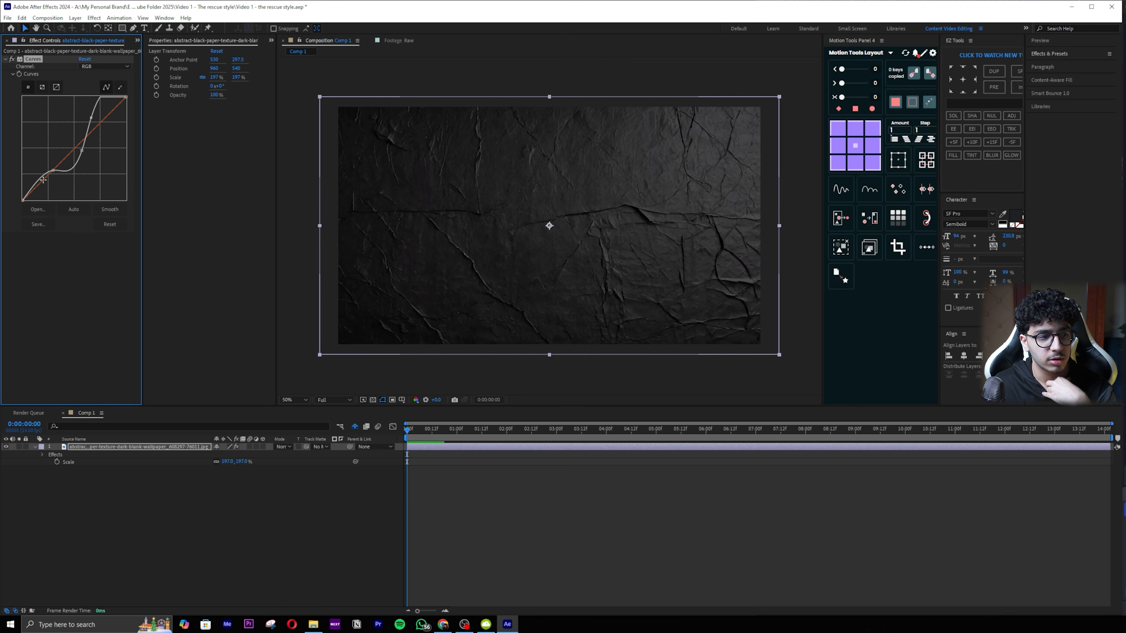
pyautogui.moveTo(53, 171); pyautogui.dragTo(41, 171)
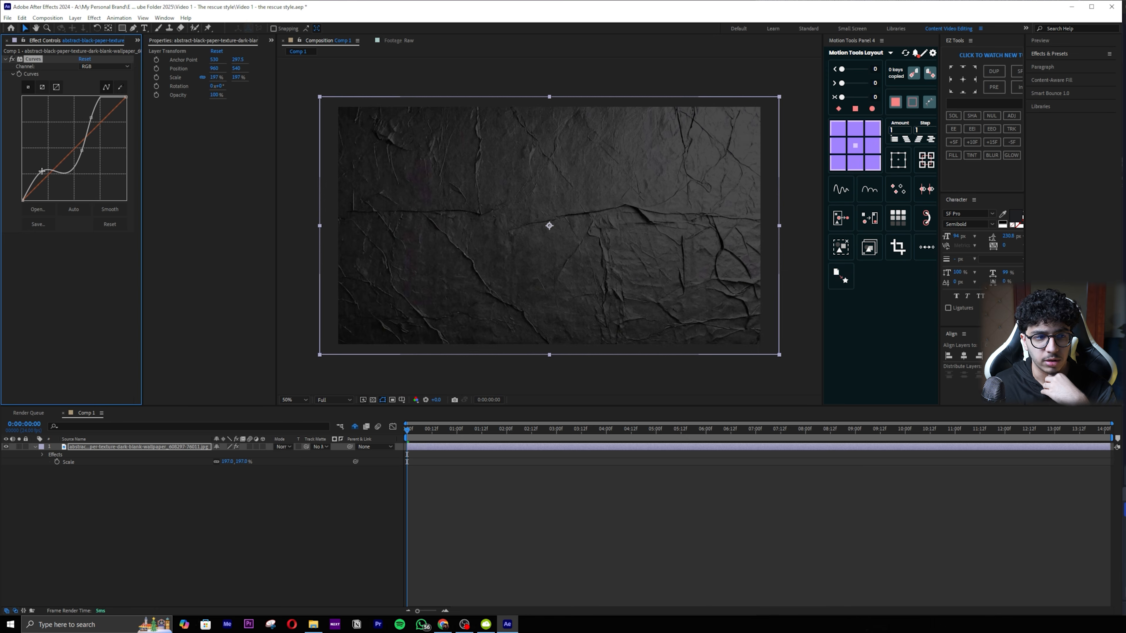
pyautogui.hotkey('ctrl', 'space')
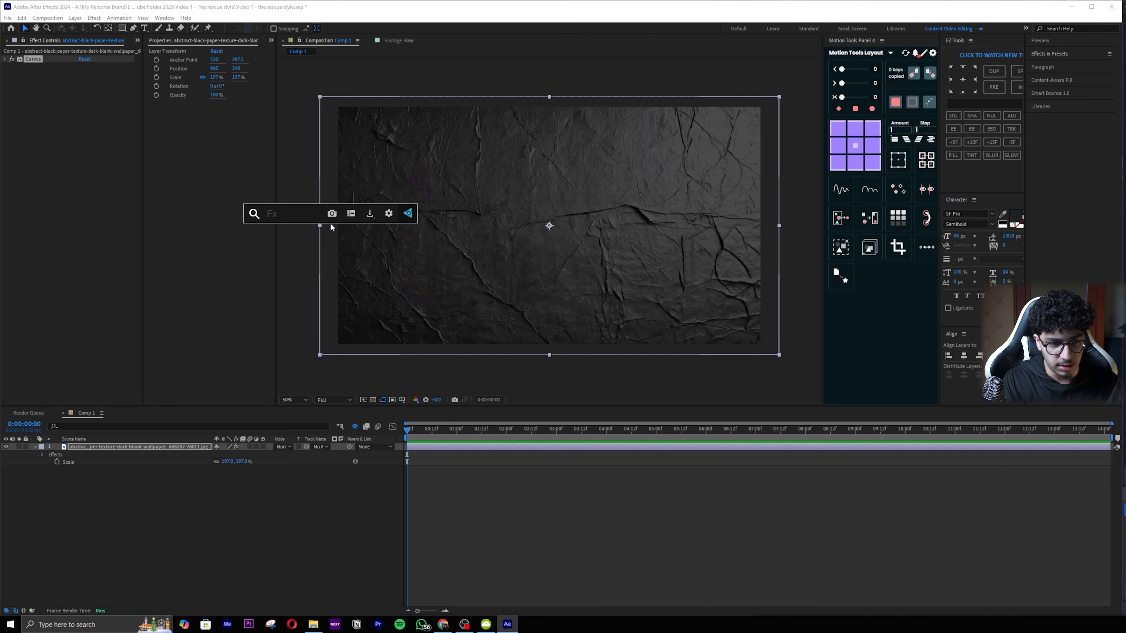
pyautogui.press('Escape')
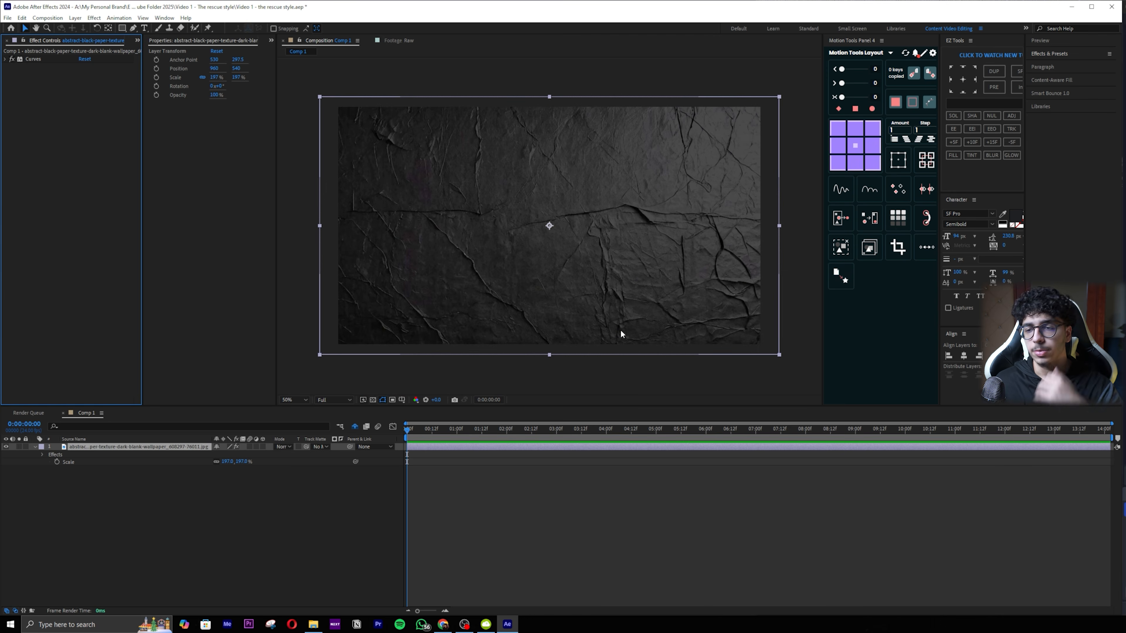
pyautogui.moveTo(461, 443); pyautogui.dragTo(516, 443)
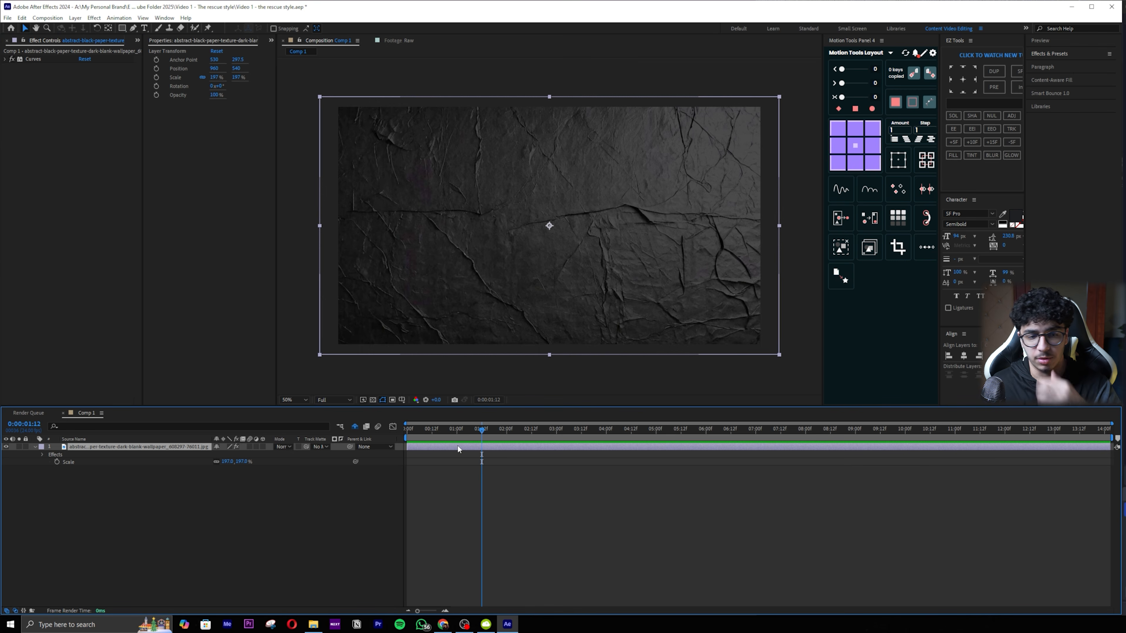
pyautogui.click(604, 493)
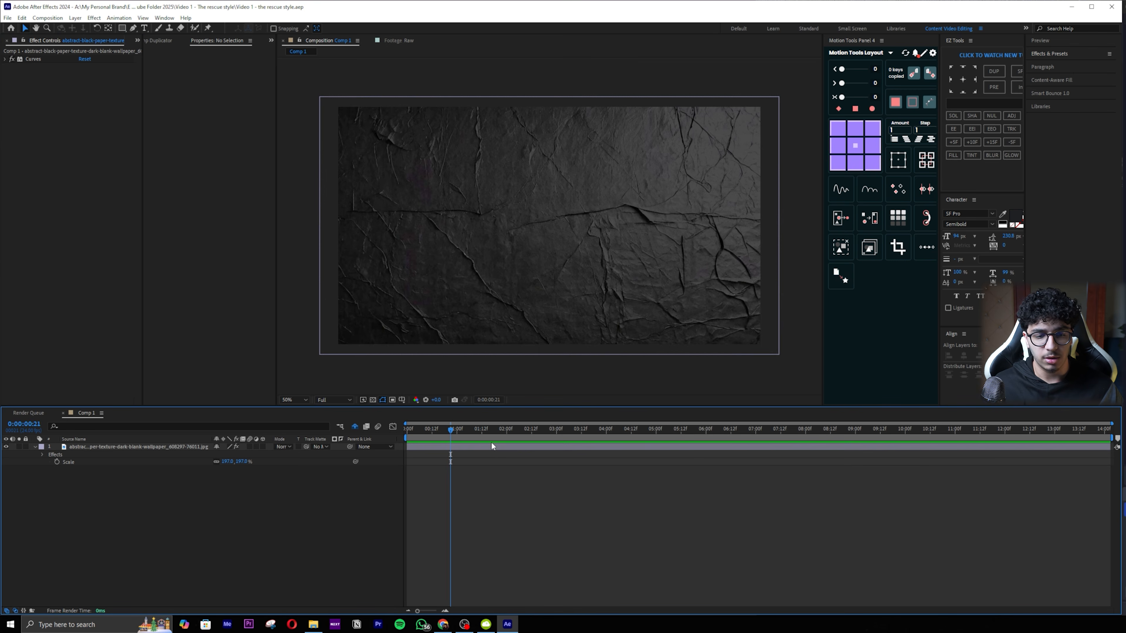
pyautogui.click(457, 448)
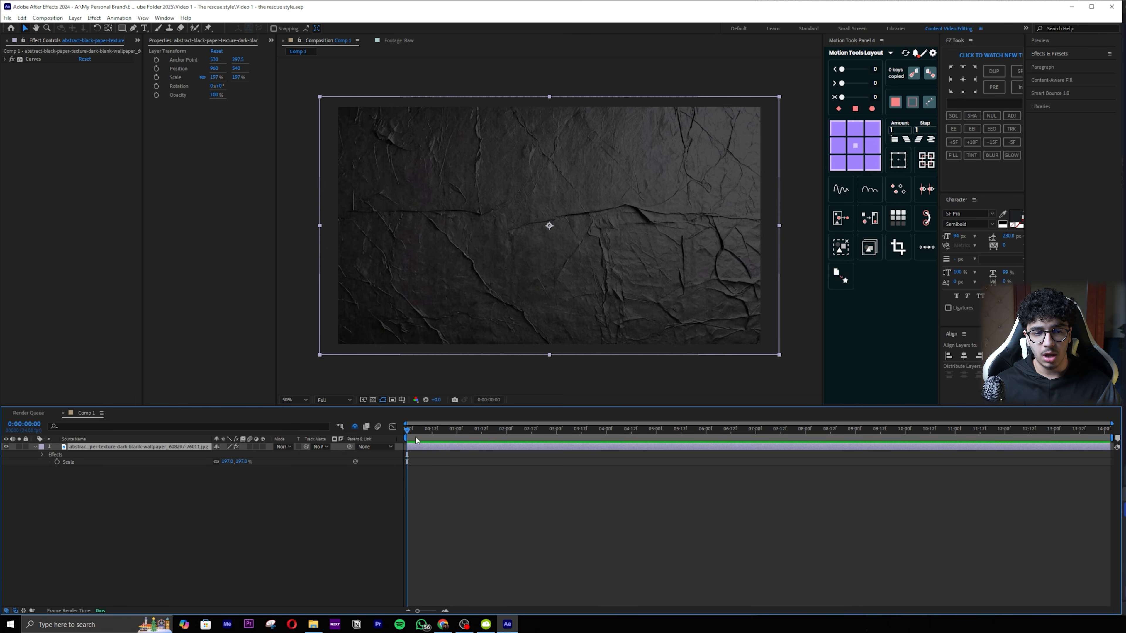
pyautogui.click(491, 507)
# Step: Add a text layer reading "13th july" at 0:00:01:22 and centre it with its anchor point in the composition
pyautogui.moveTo(438, 437); pyautogui.dragTo(502, 437)
pyautogui.hotkey('ctrl', 't')
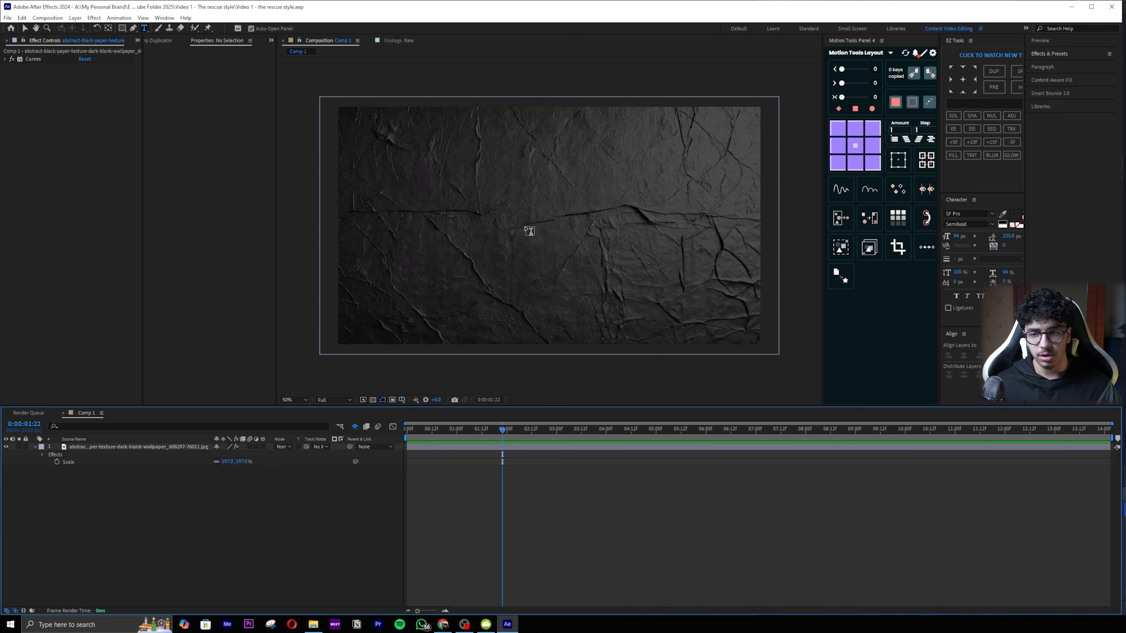
pyautogui.click(529, 247)
pyautogui.write('13th july')
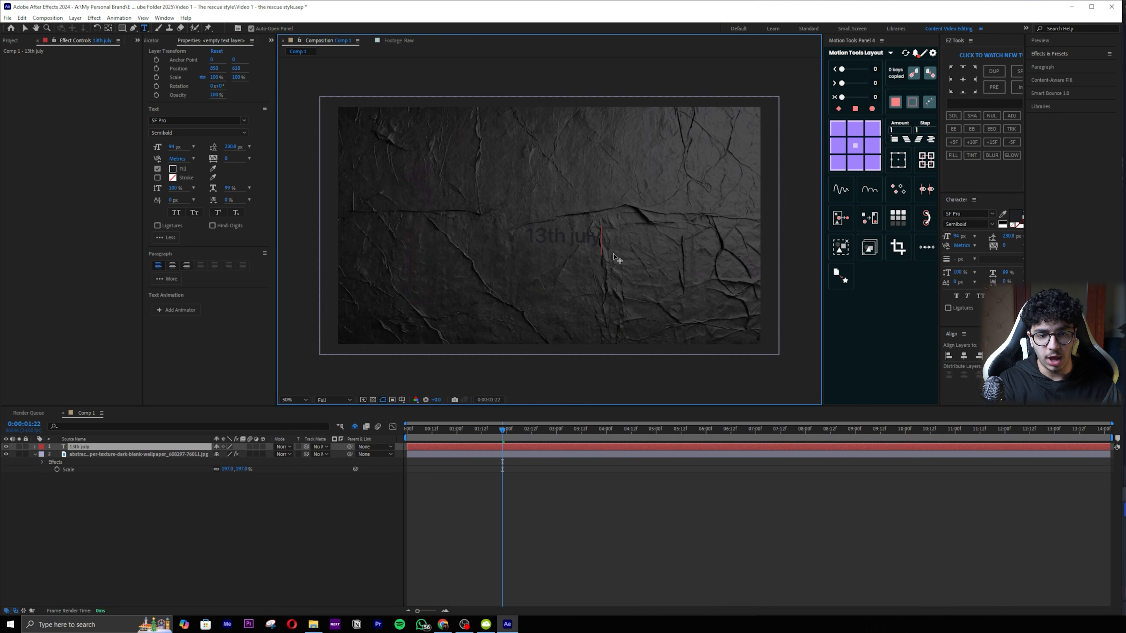
pyautogui.press('Escape')
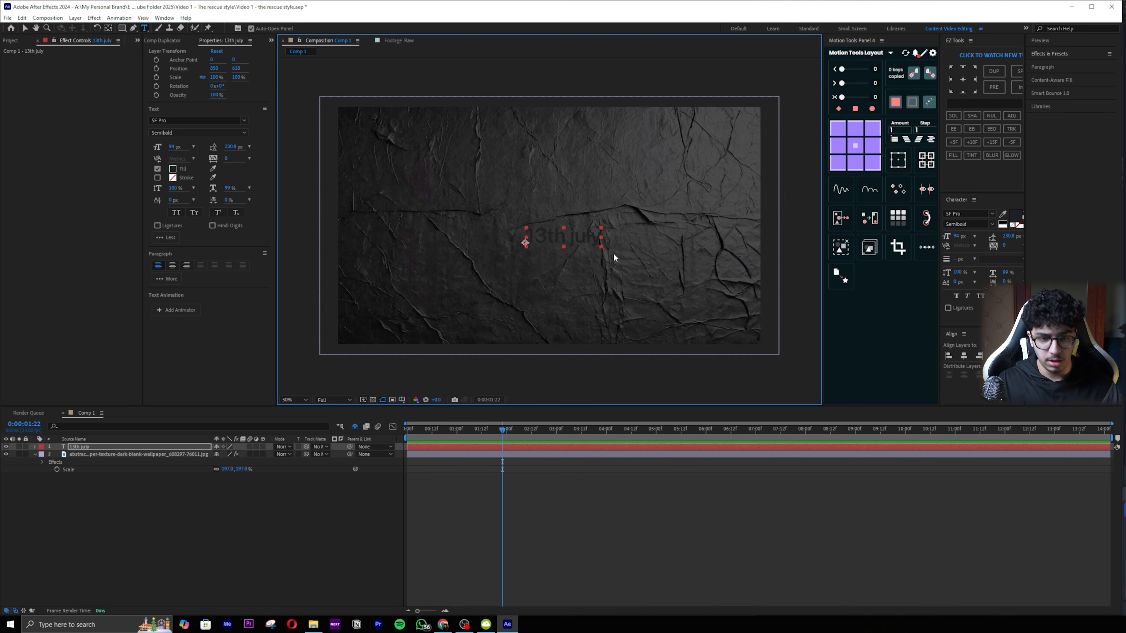
pyautogui.click(833, 251)
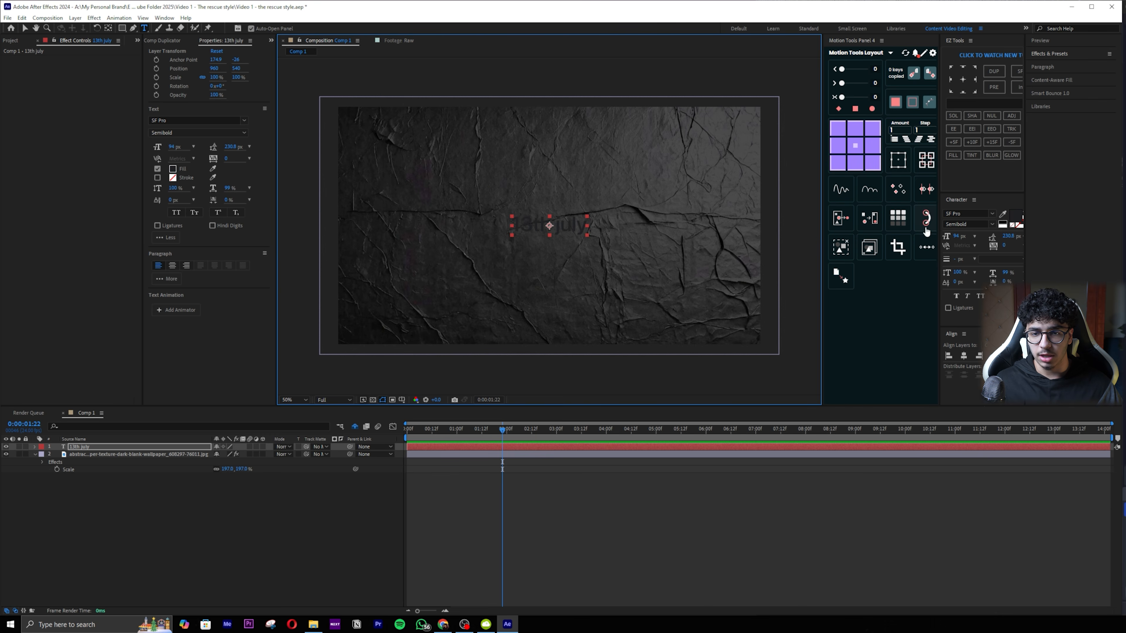
# Step: Change the fill of the "13th july" text to bright yellow and scale its layer to 173%
pyautogui.moveTo(939, 217); pyautogui.dragTo(845, 213)
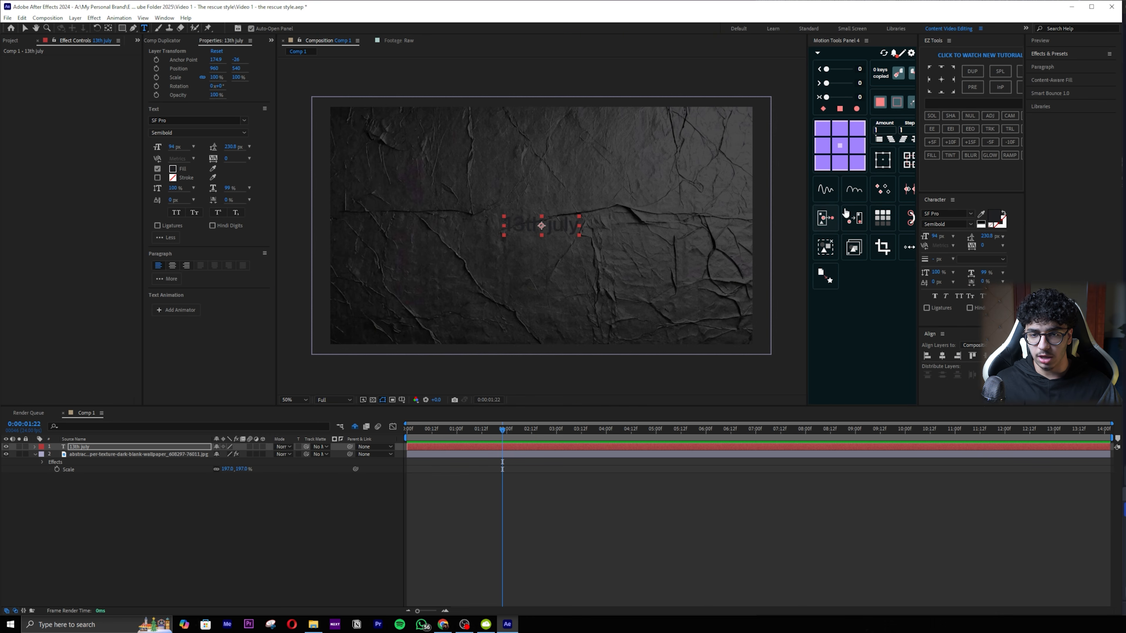
pyautogui.click(983, 216)
pyautogui.click(764, 278)
pyautogui.click(165, 449)
pyautogui.press('s')
pyautogui.moveTo(227, 454); pyautogui.dragTo(265, 450)
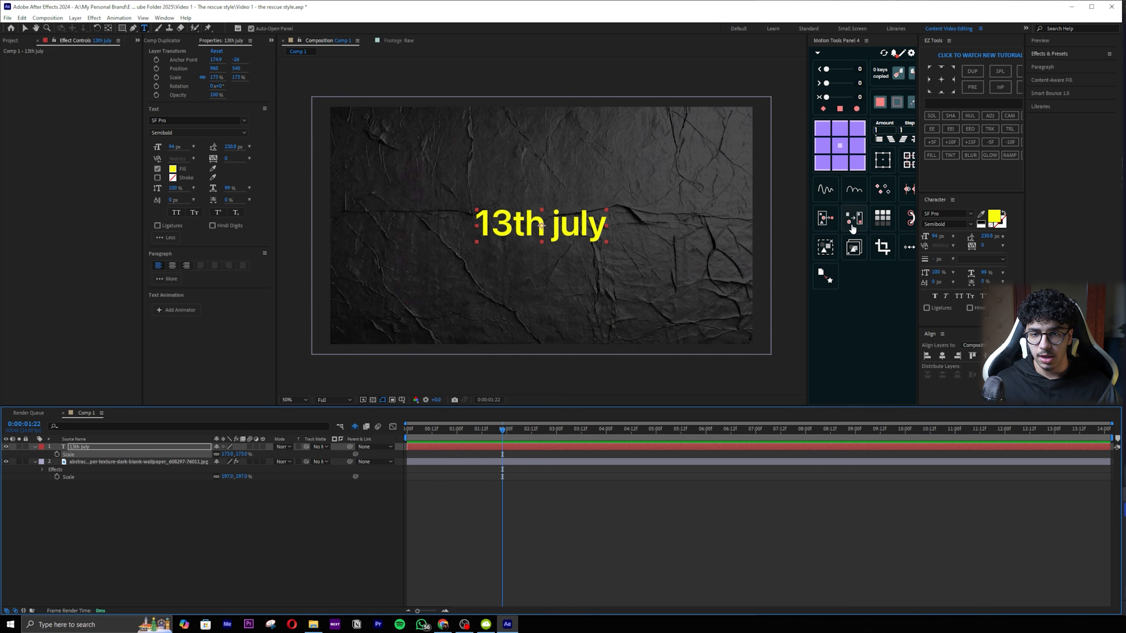
# Step: Install the downloaded Autographer font from its font preview window and return to After Effects
pyautogui.click(942, 213)
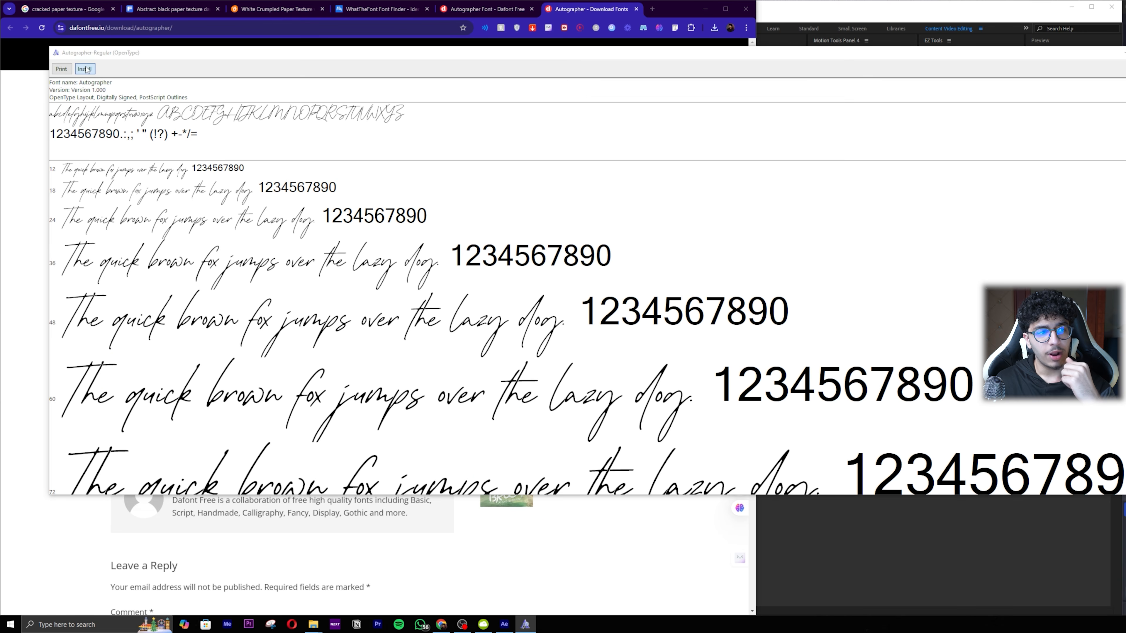
pyautogui.click(84, 69)
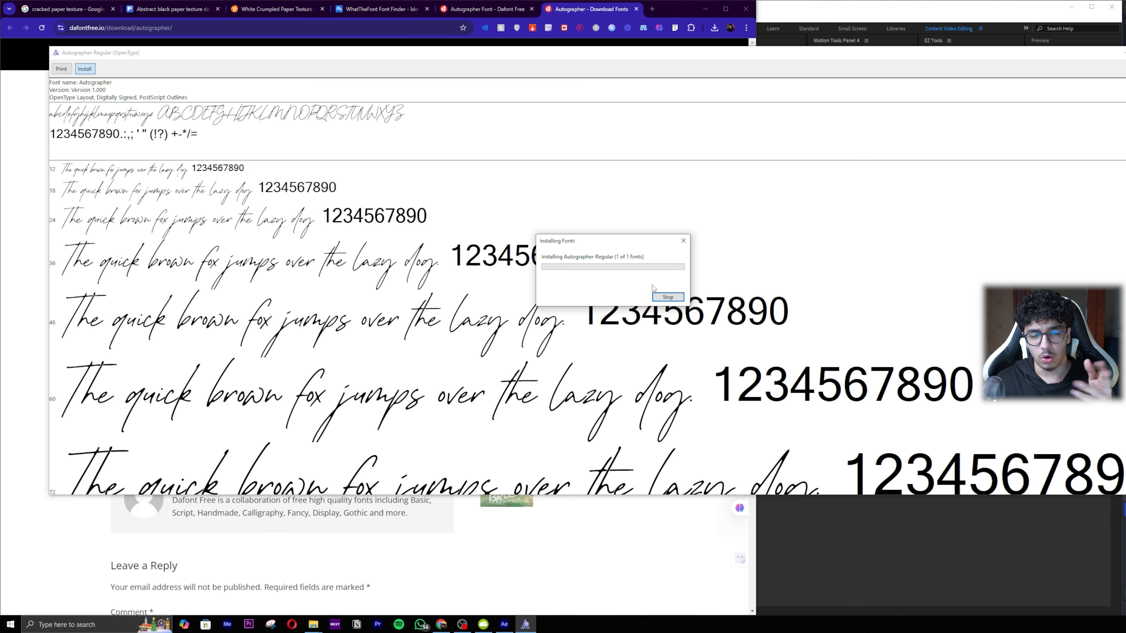
pyautogui.click(871, 573)
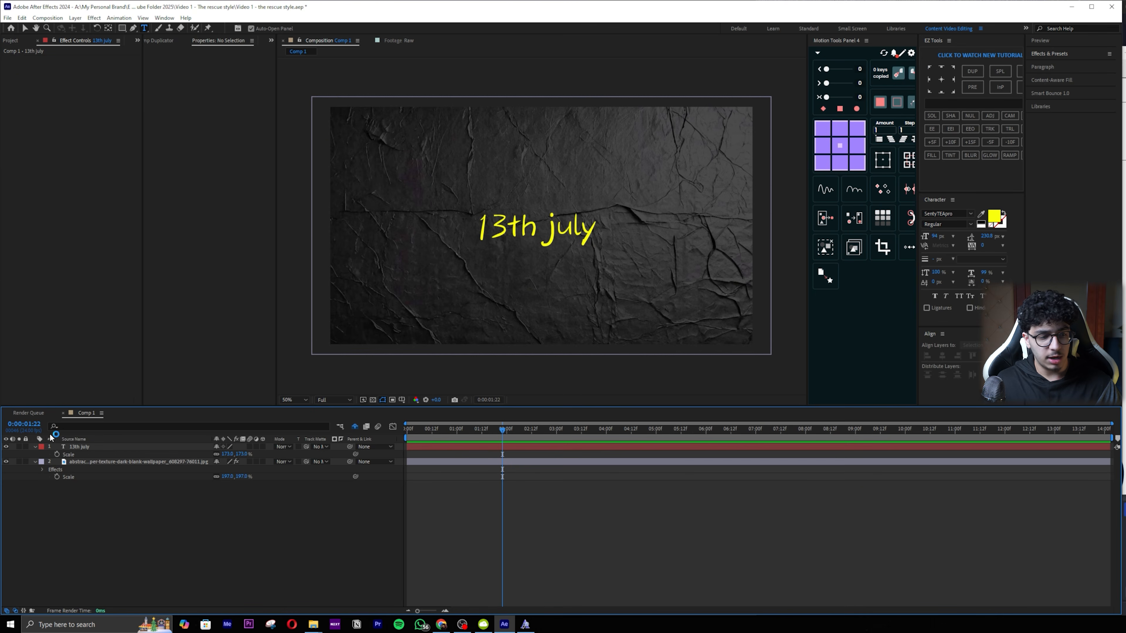
# Step: Change the font of the "13th july" text layer to Autographer
pyautogui.click(90, 449)
pyautogui.click(946, 214)
pyautogui.write('auto')
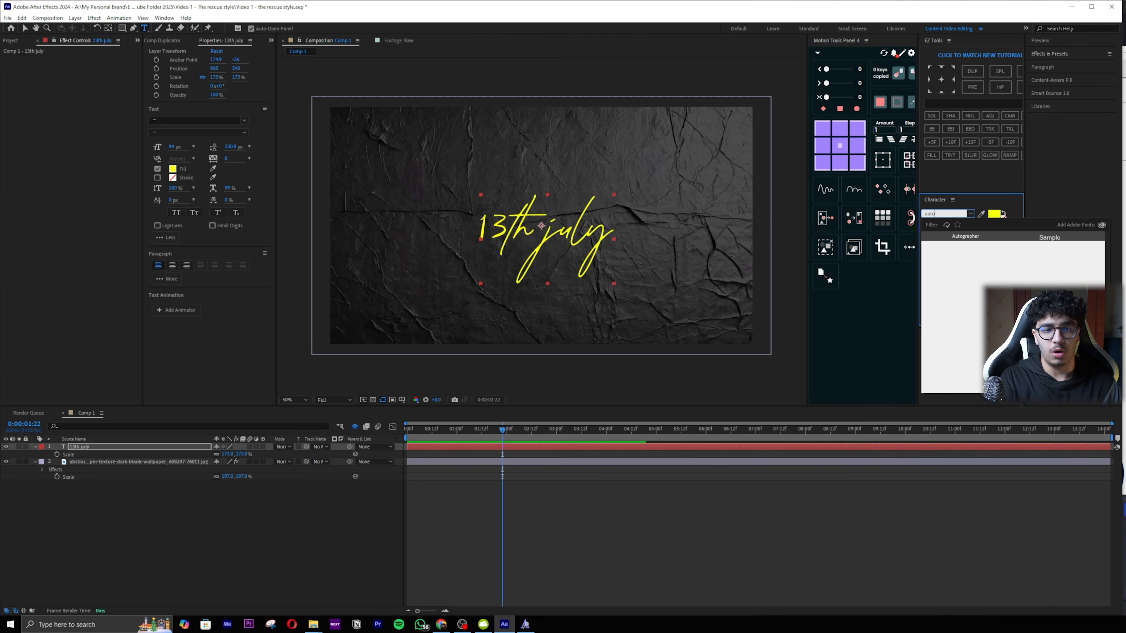
pyautogui.click(978, 238)
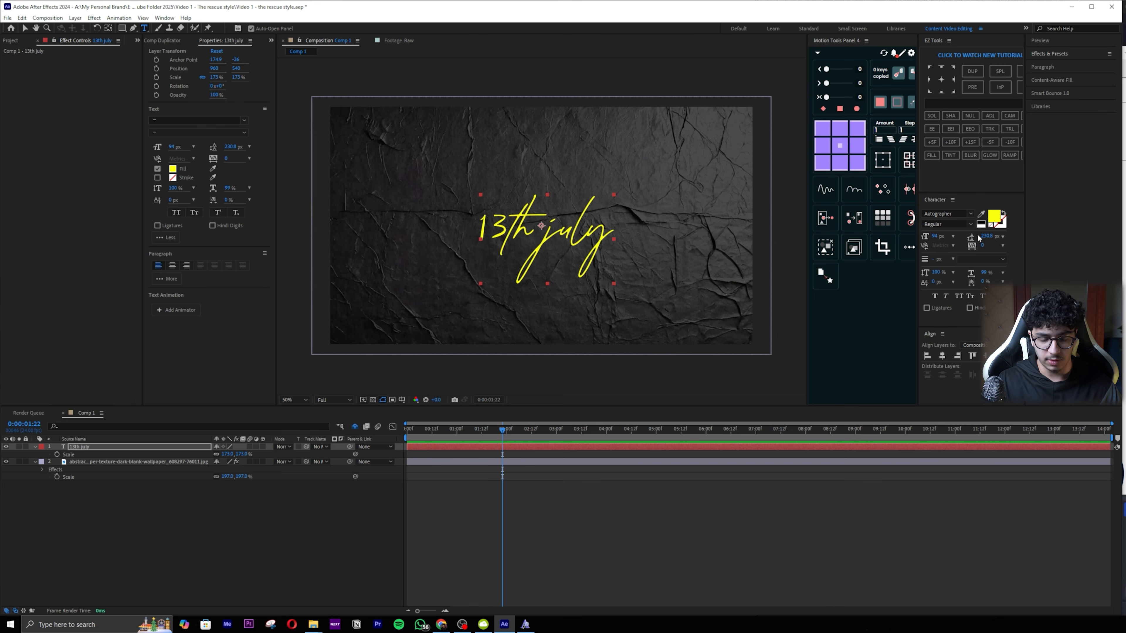
# Step: Reduce the font size of only the "th" letters in the date text
pyautogui.click(527, 206)
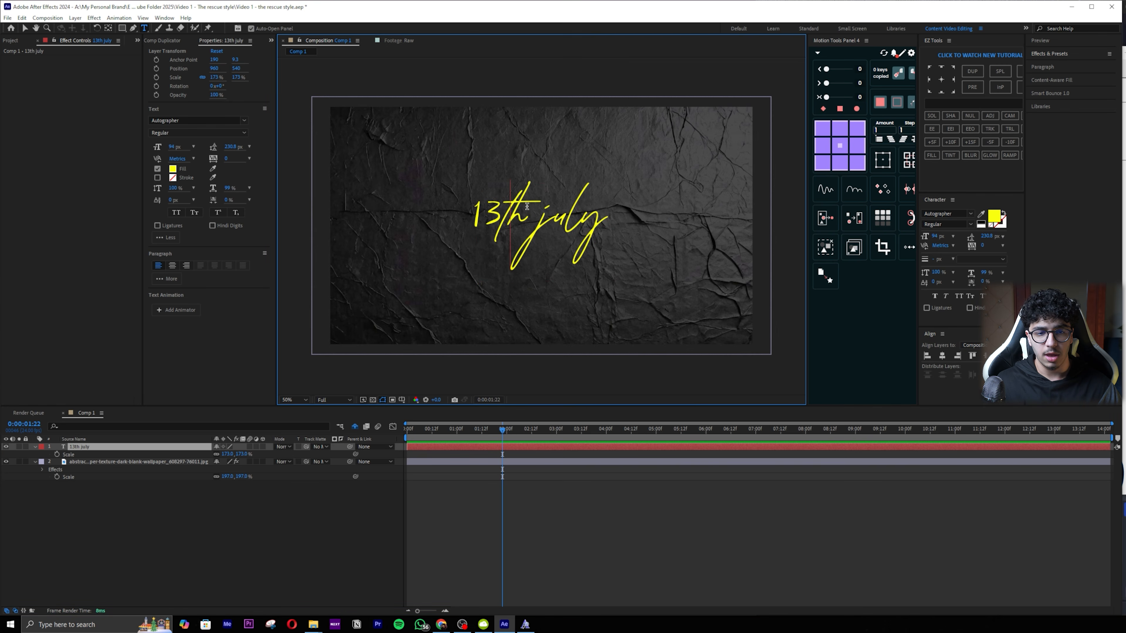
pyautogui.moveTo(506, 206); pyautogui.dragTo(541, 204)
pyautogui.moveTo(934, 236); pyautogui.dragTo(927, 236)
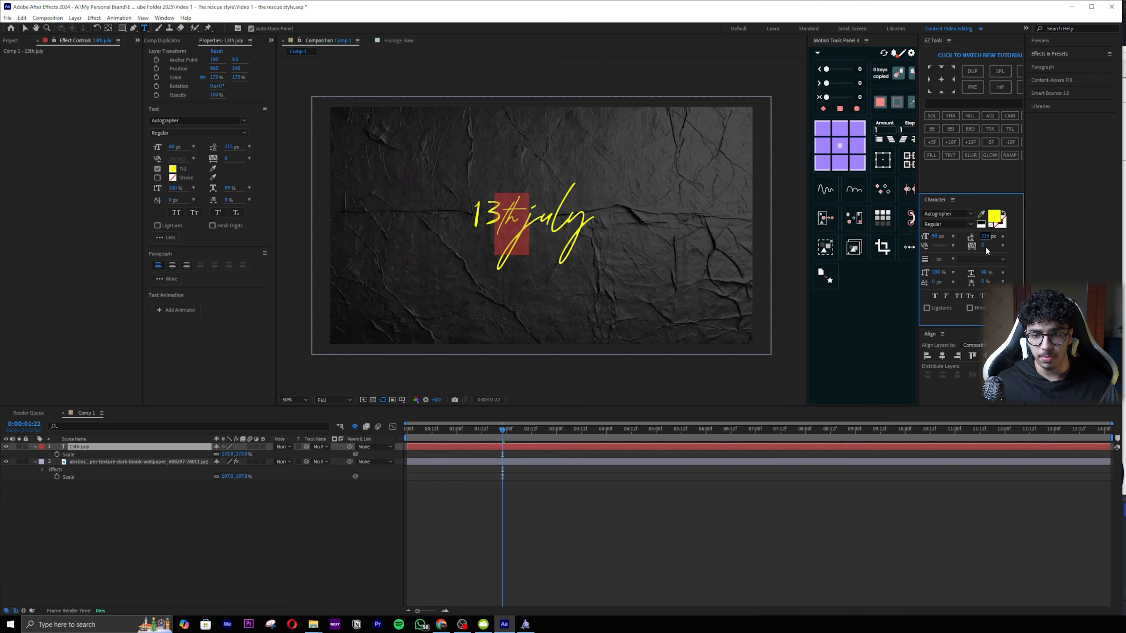
# Step: Replace the whole date text with "13 July" and centre the layer's anchor point on it
pyautogui.click(519, 204)
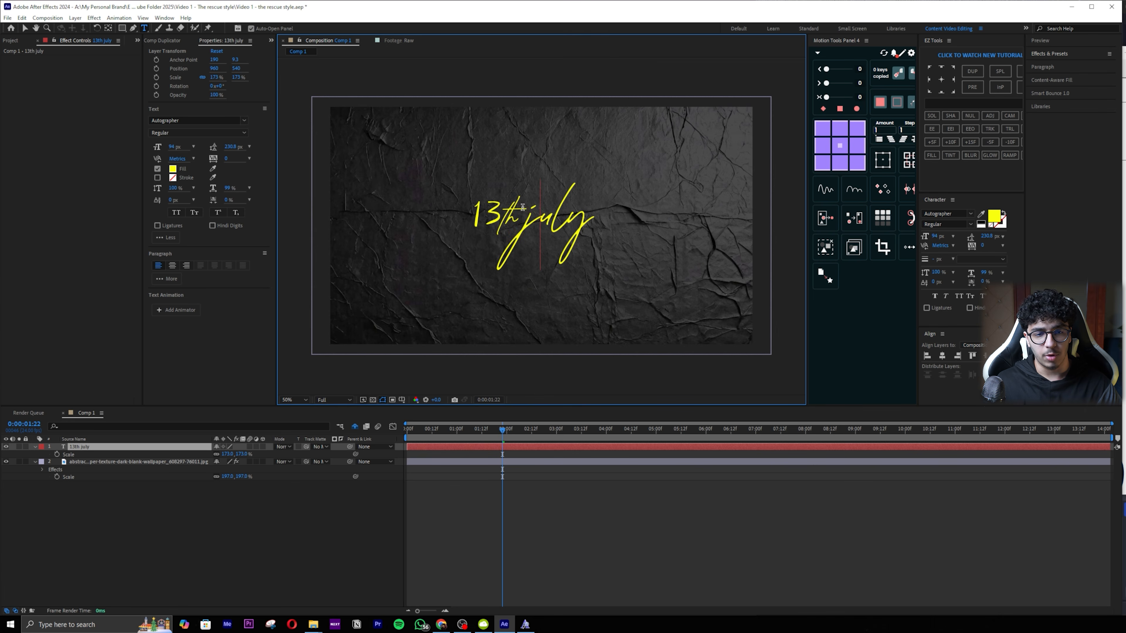
pyautogui.press('BackSpace')
pyautogui.hotkey('ctrl', 'a')
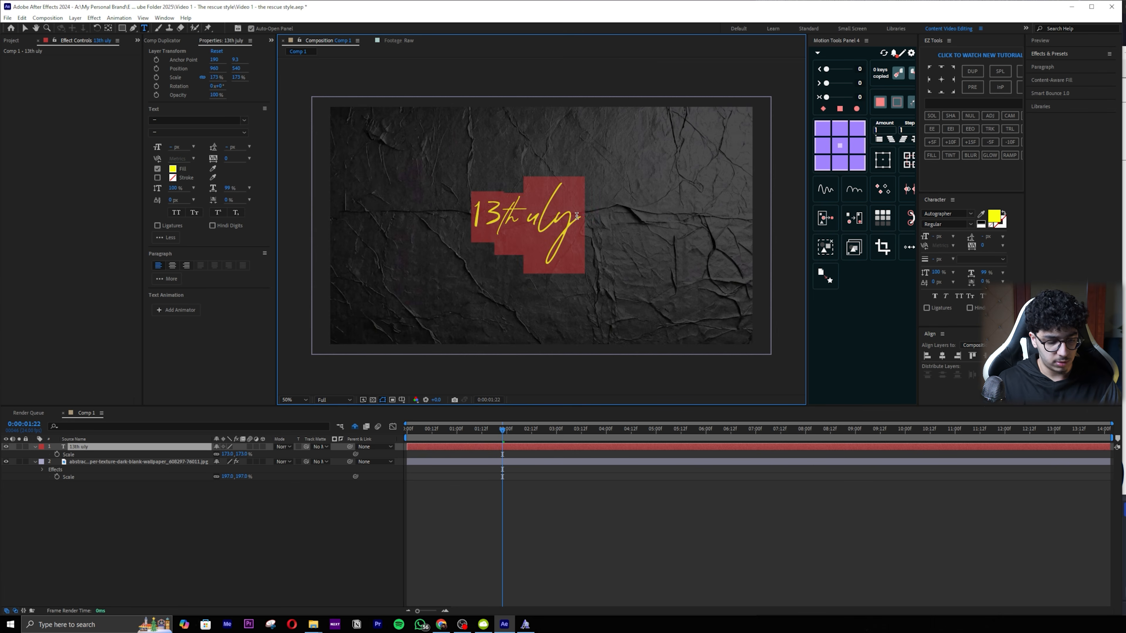
pyautogui.write('13 July')
pyautogui.hotkey('ctrl', 'alt', 'Home')
# Step: Set the "13 July" text's font to Autographer and centre the layer with its anchor point in the composition
pyautogui.click(949, 213)
pyautogui.write('auto')
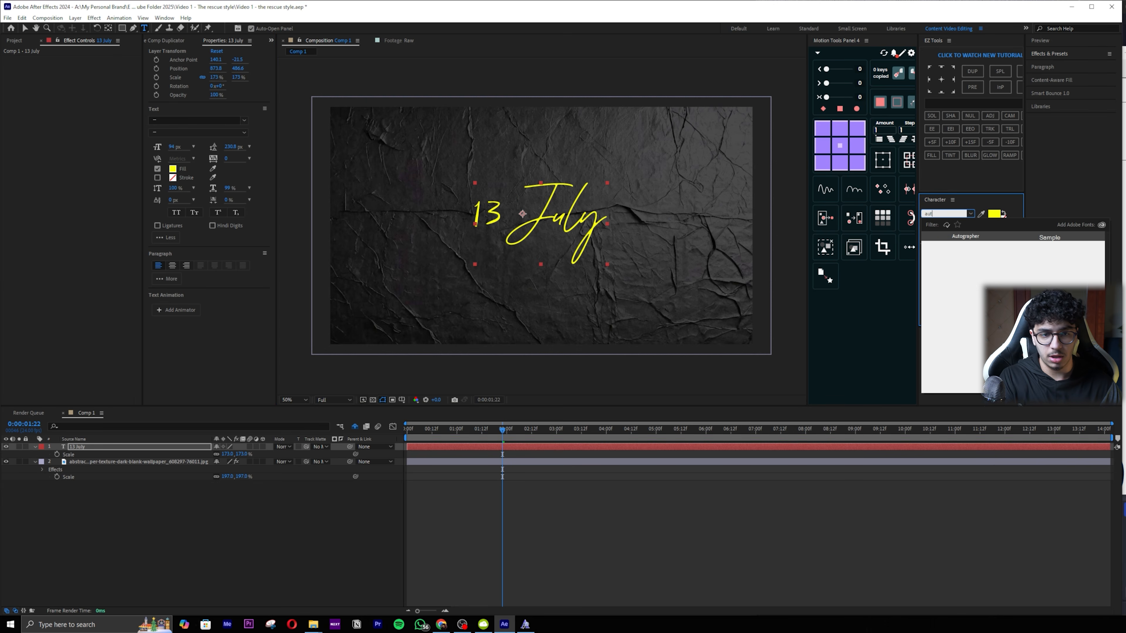
pyautogui.click(973, 238)
pyautogui.hotkey('ctrl', 'alt', 'Home')
pyautogui.hotkey('ctrl', 'Home')
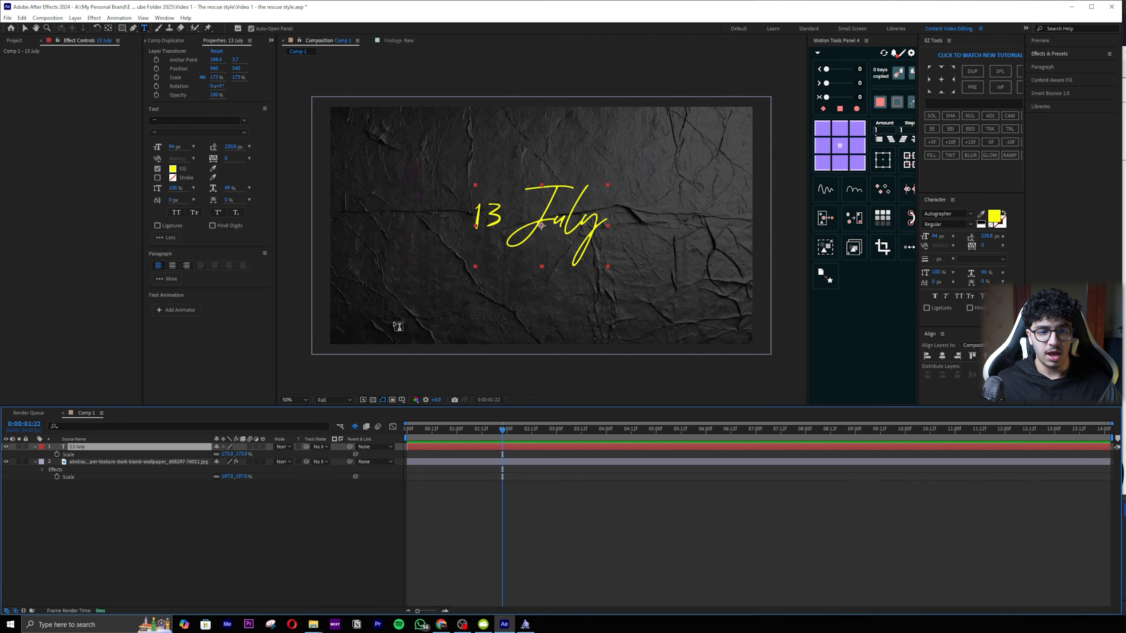
# Step: Enlarge only the digits "13" in the "13 July" text and re-centre the layer with its anchor point in the composition
pyautogui.moveTo(505, 211); pyautogui.dragTo(472, 213)
pyautogui.moveTo(933, 237); pyautogui.dragTo(963, 237)
pyautogui.click(532, 215)
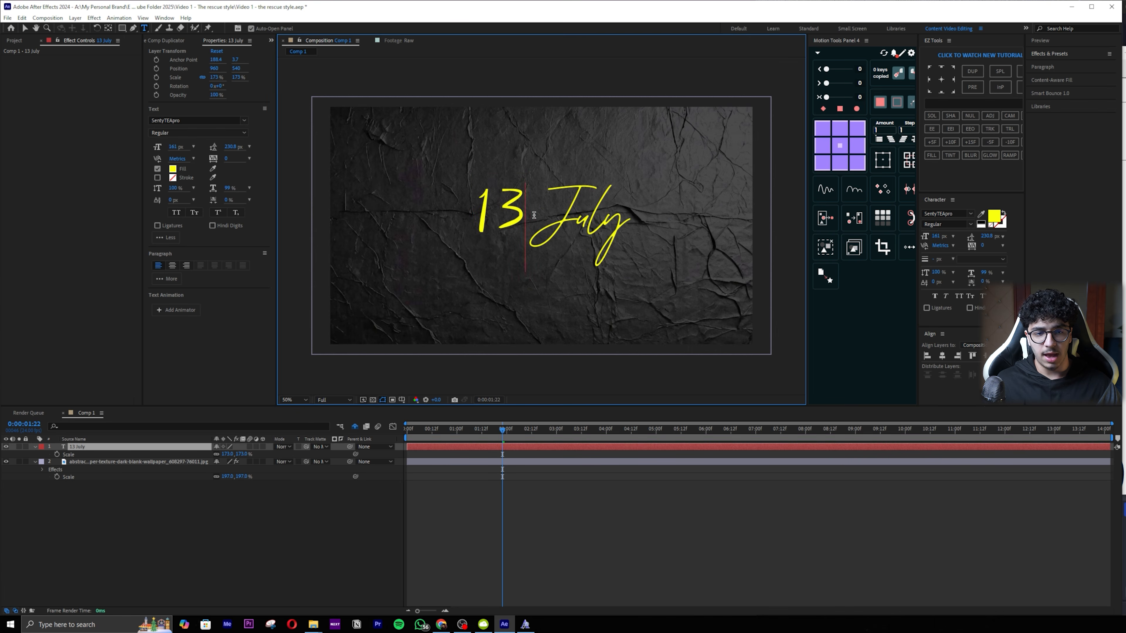
pyautogui.click(518, 445)
pyautogui.hotkey('ctrl', 'alt', 'Home')
pyautogui.hotkey('ctrl', 'Home')
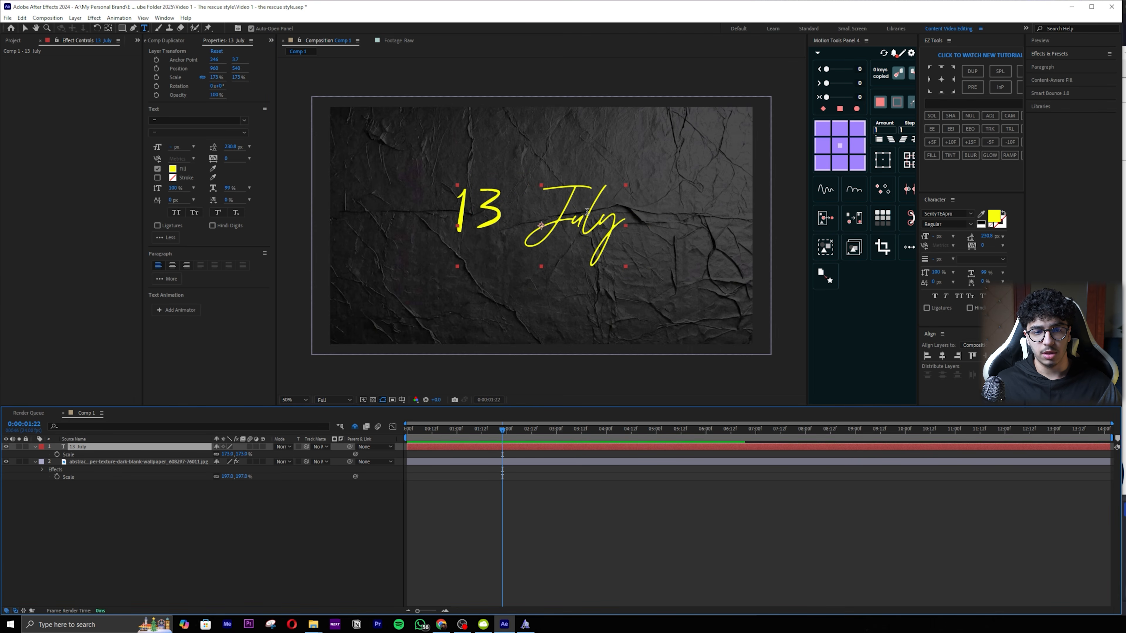
# Step: Inspect the date text in the composition, then switch to Chrome and open the Autographer Font page
pyautogui.hotkey('ctrl', 'shift', 'a')
pyautogui.press(',')
pyautogui.press('.')
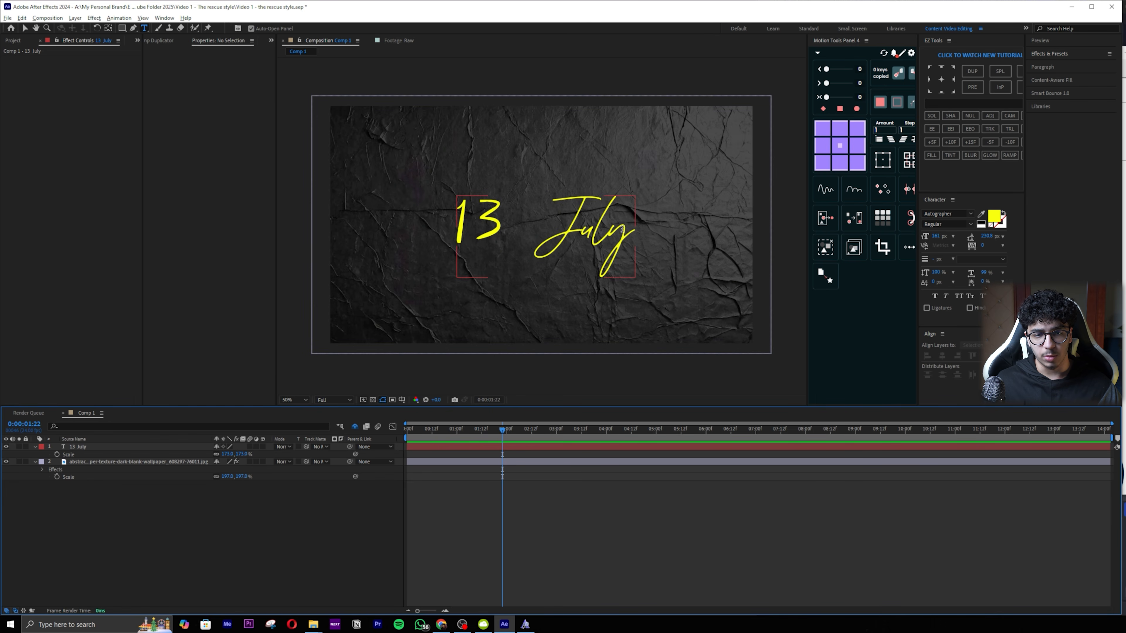
pyautogui.click(629, 230)
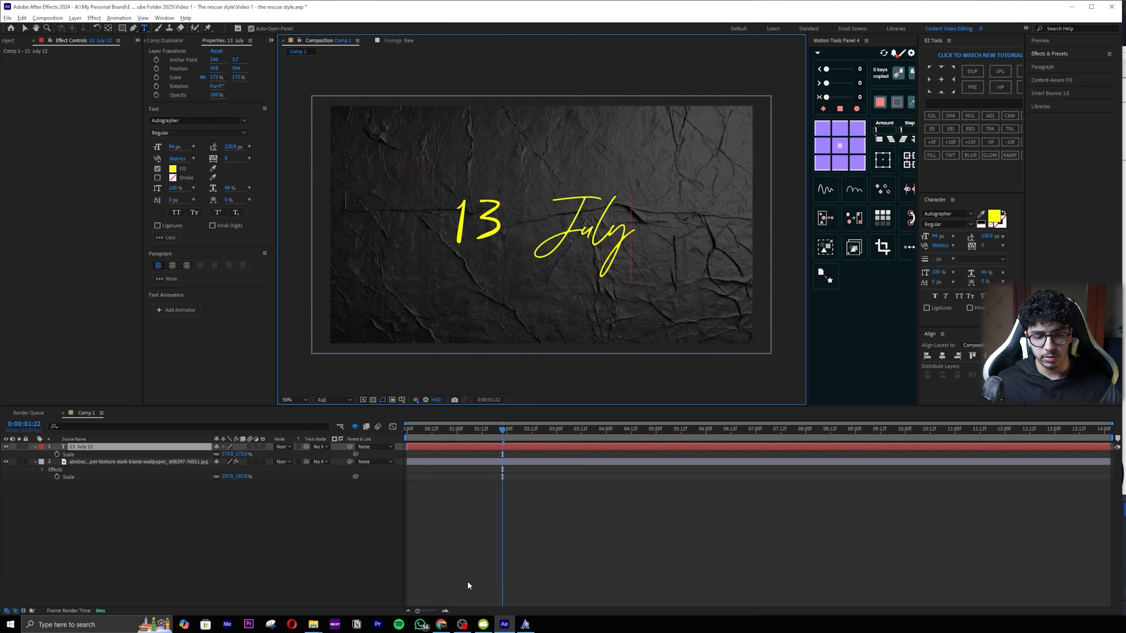
pyautogui.click(441, 625)
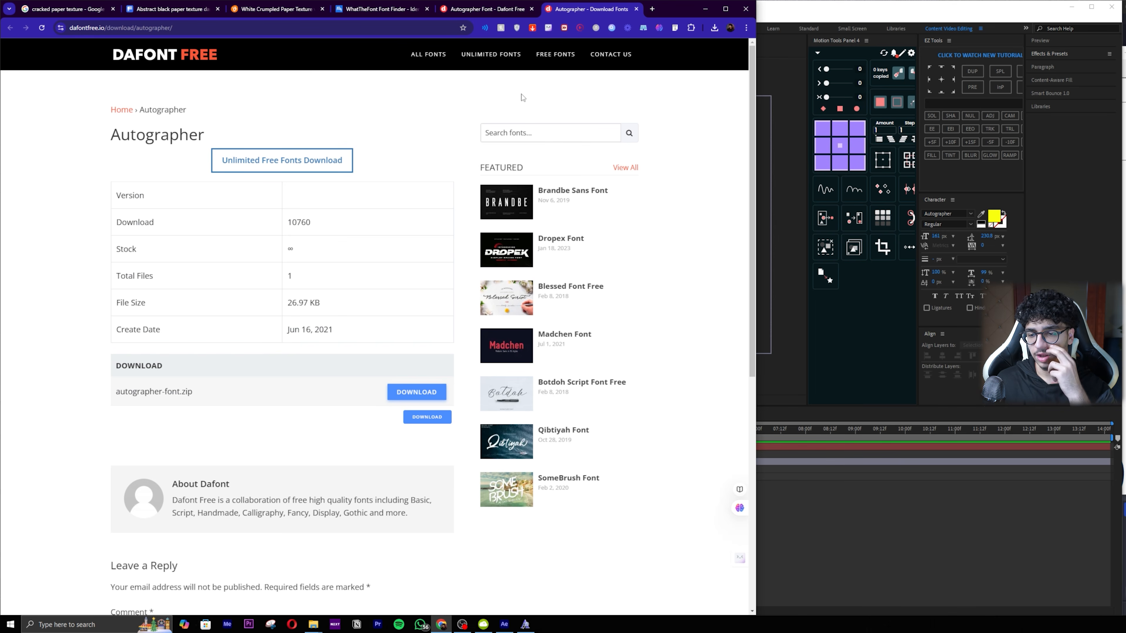
pyautogui.click(485, 9)
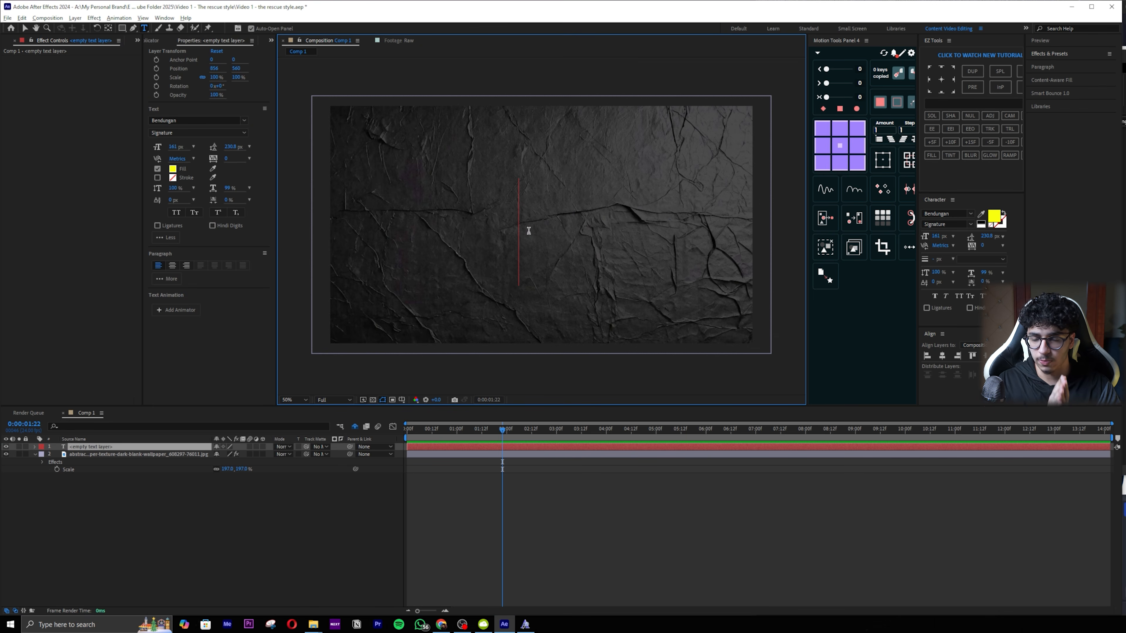
# Step: Enter "13th July" on a new text layer in the Bendungen Signature font, centre it and scale it to 54%
pyautogui.write('13th Jul')
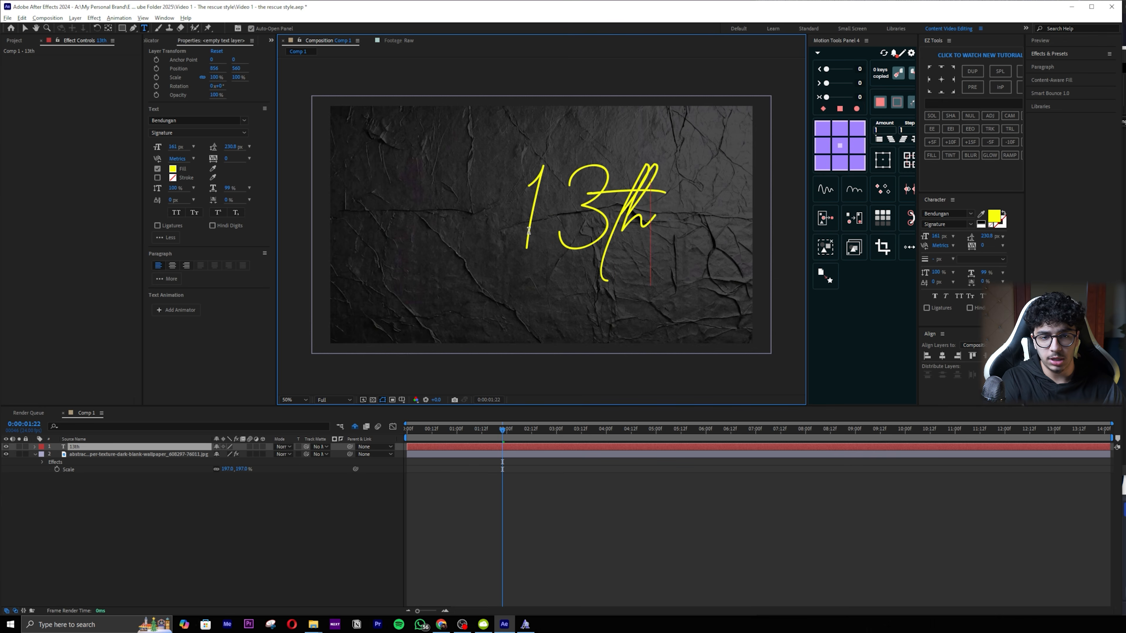
pyautogui.write('y')
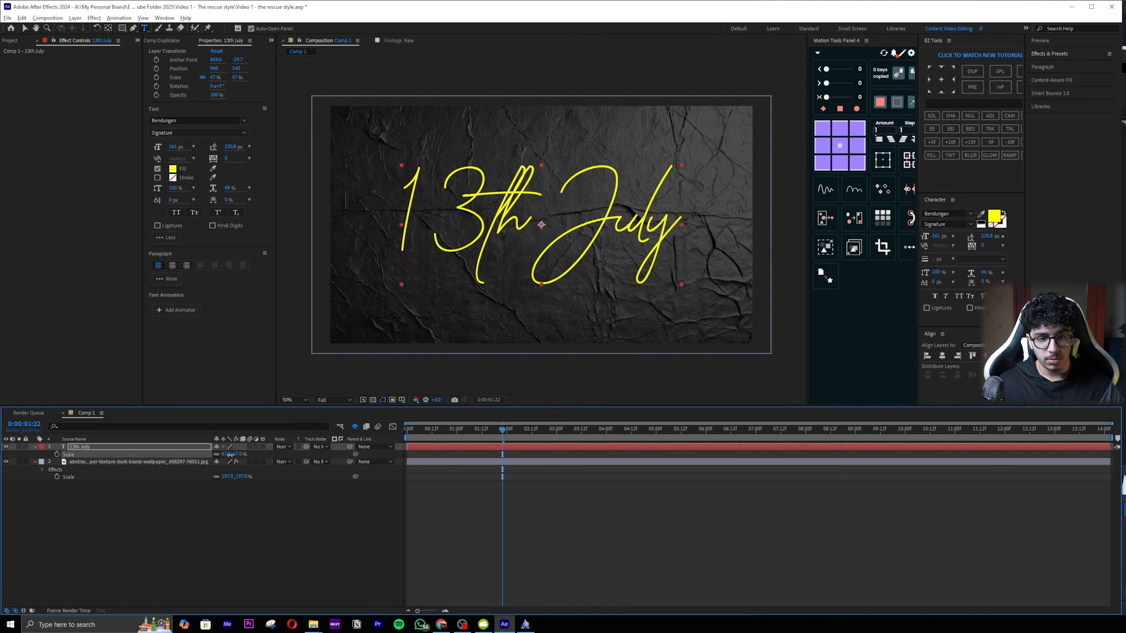
pyautogui.moveTo(241, 453); pyautogui.dragTo(220, 452)
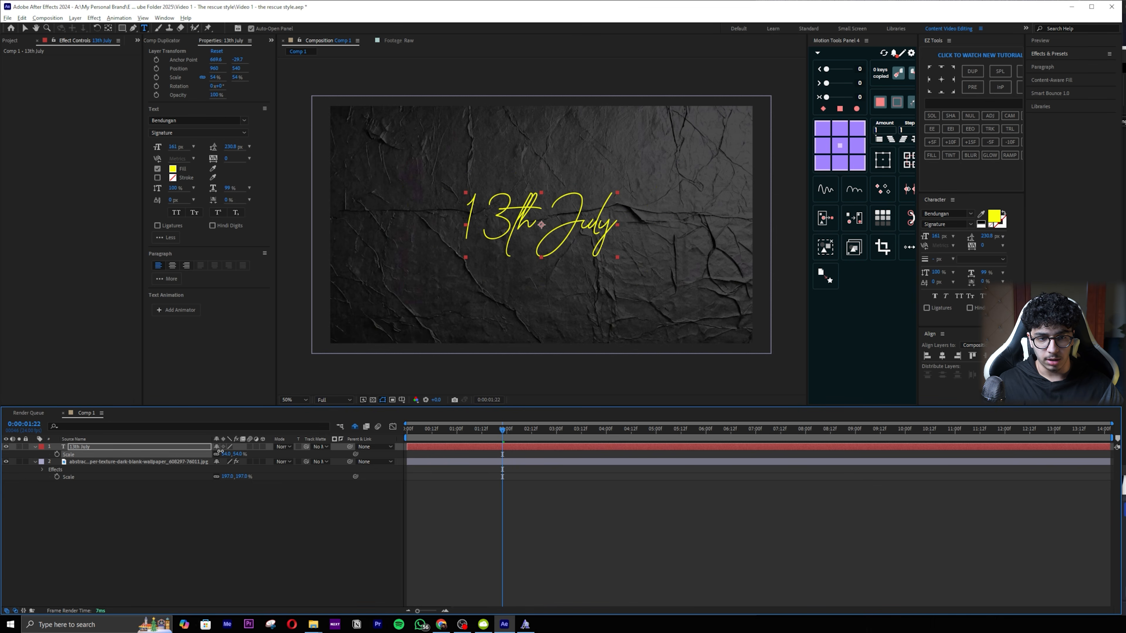
# Step: Set the "13th July" text's leading to 231 px and widen its tracking to 68
pyautogui.click(986, 237)
pyautogui.write('231')
pyautogui.press('Return')
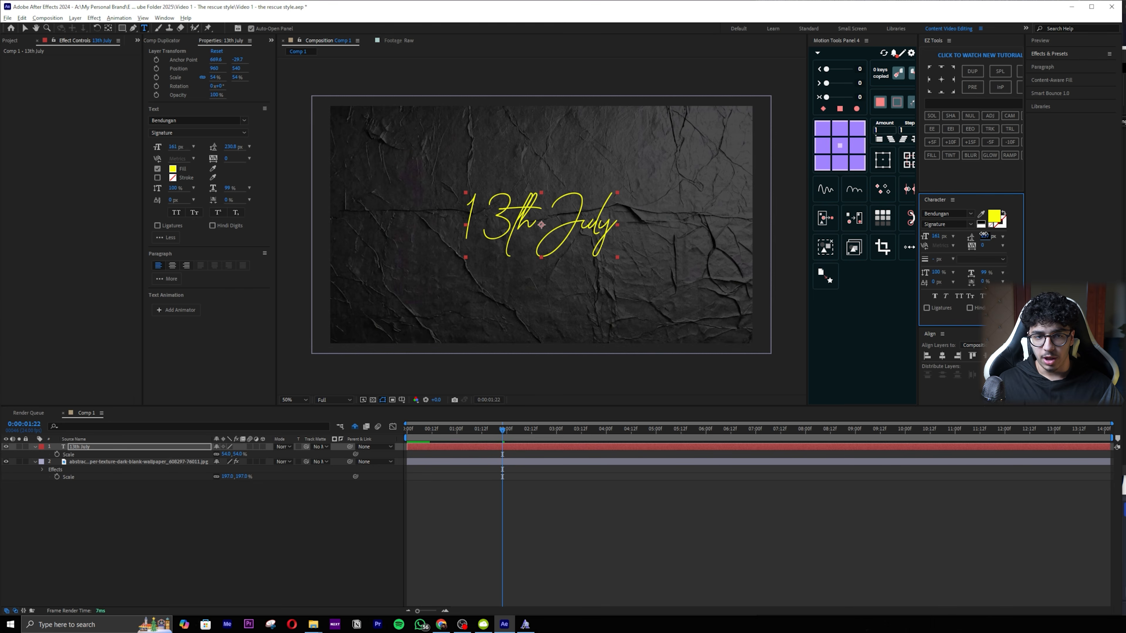
pyautogui.press('/')
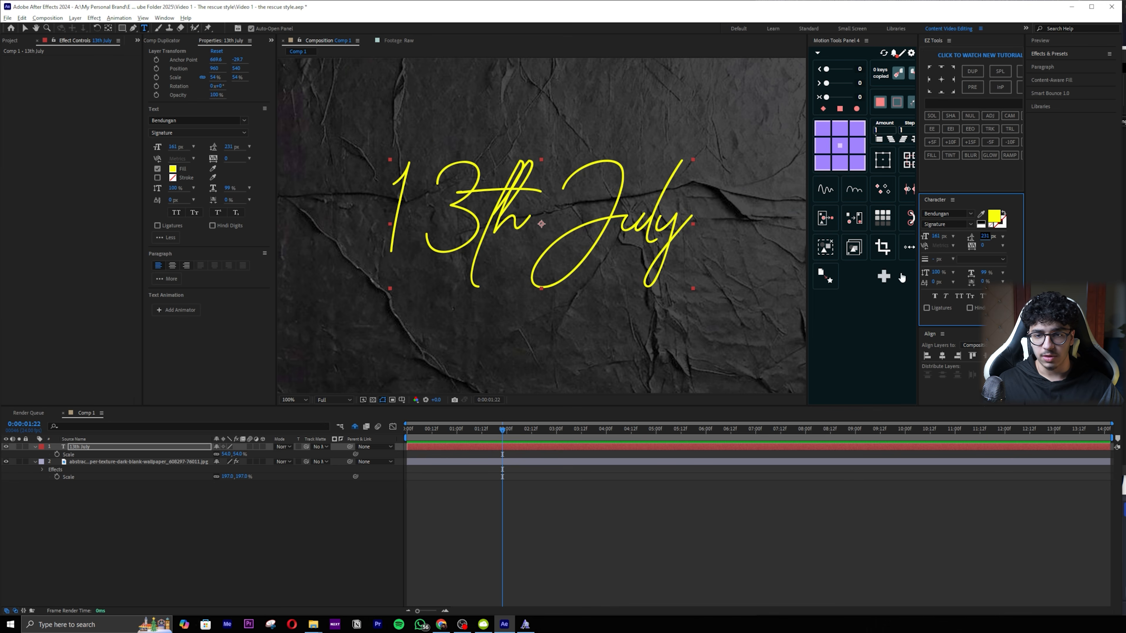
pyautogui.moveTo(984, 274); pyautogui.dragTo(1076, 246)
pyautogui.hotkey('ctrl', 'z')
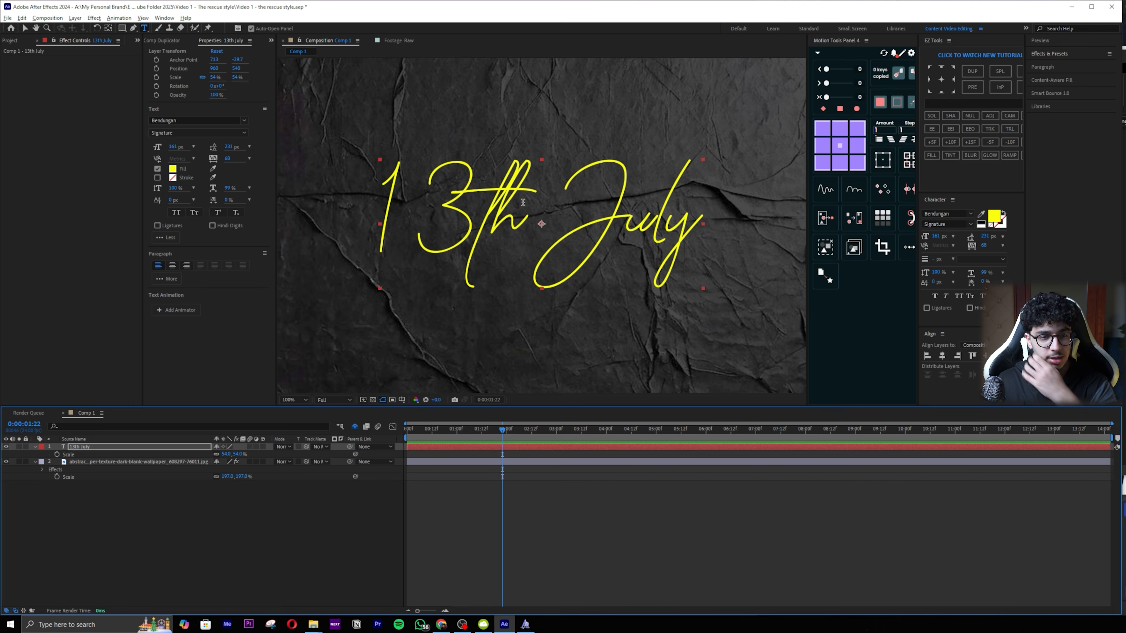
# Step: Change the font of only the "th" letters in the "13th July" text to Autographer
pyautogui.moveTo(533, 198); pyautogui.dragTo(494, 196)
pyautogui.click(943, 213)
pyautogui.write('aut')
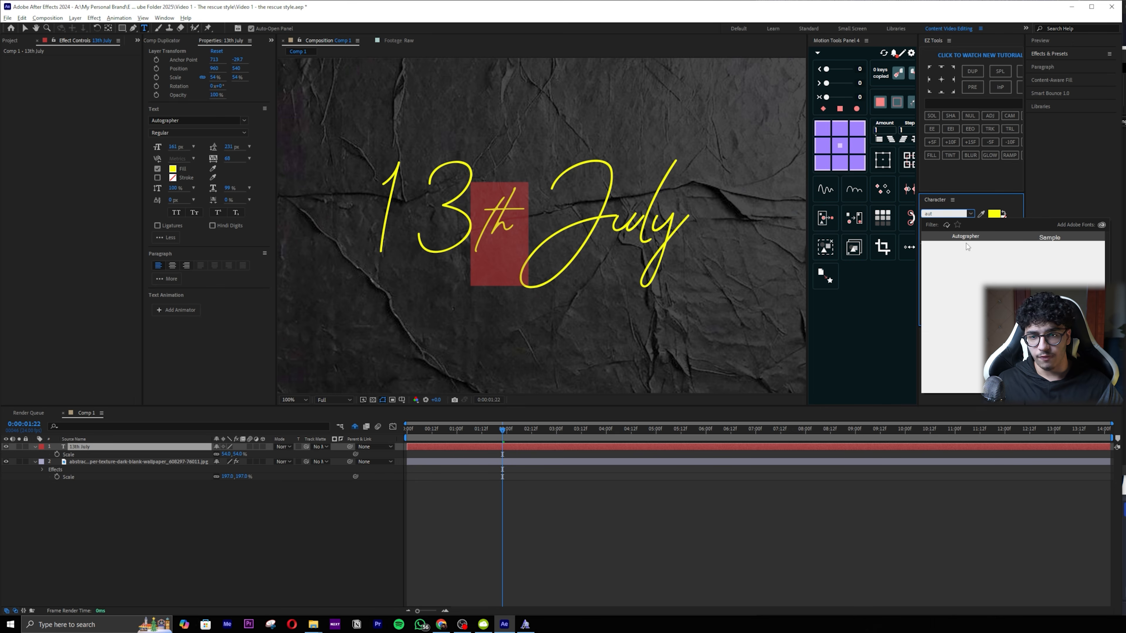
pyautogui.click(973, 240)
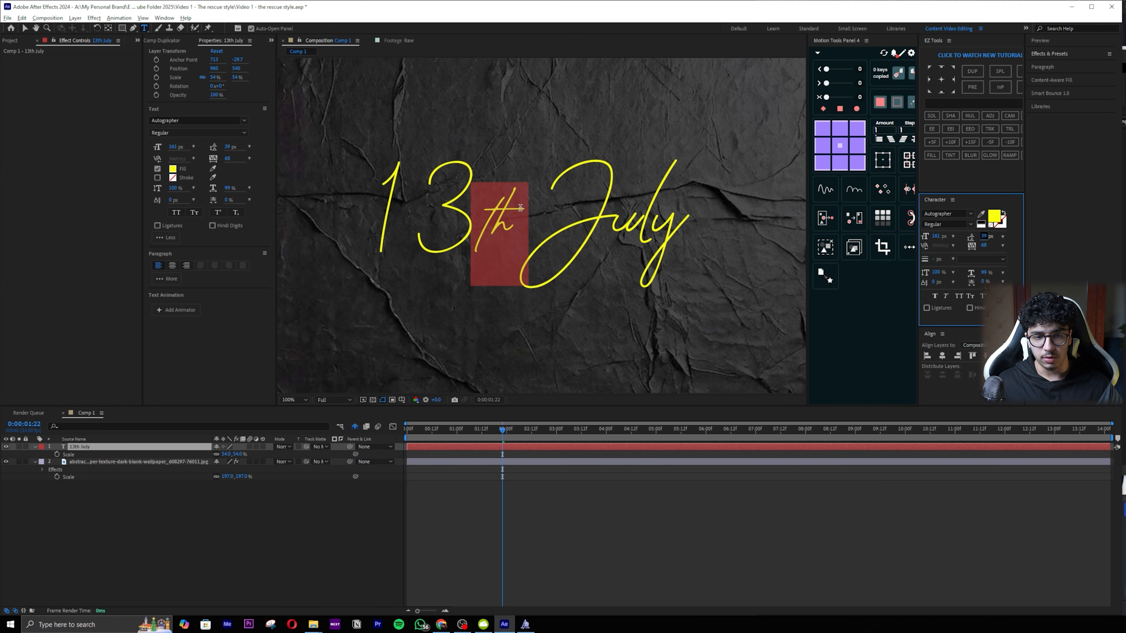
pyautogui.click(662, 419)
pyautogui.scroll(-3, 603, 284)
pyautogui.scroll(3, 561, 231)
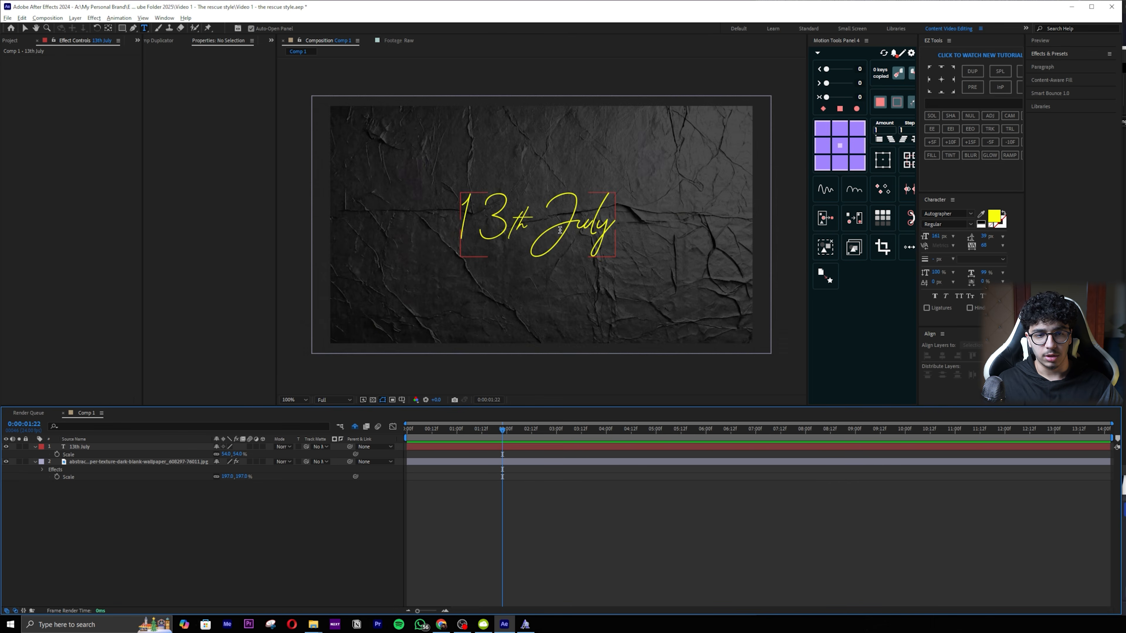
# Step: Raise the baseline shift of the "th" letters to about 135 px so they sit as a superscript
pyautogui.click(510, 226)
pyautogui.moveTo(527, 224); pyautogui.dragTo(473, 212)
pyautogui.moveTo(934, 282); pyautogui.dragTo(967, 281)
pyautogui.moveTo(965, 282); pyautogui.dragTo(979, 246)
pyautogui.moveTo(942, 282)
pyautogui.mouseDown()
pyautogui.moveTo(958, 282)
pyautogui.moveTo(937, 280)
pyautogui.mouseUp()
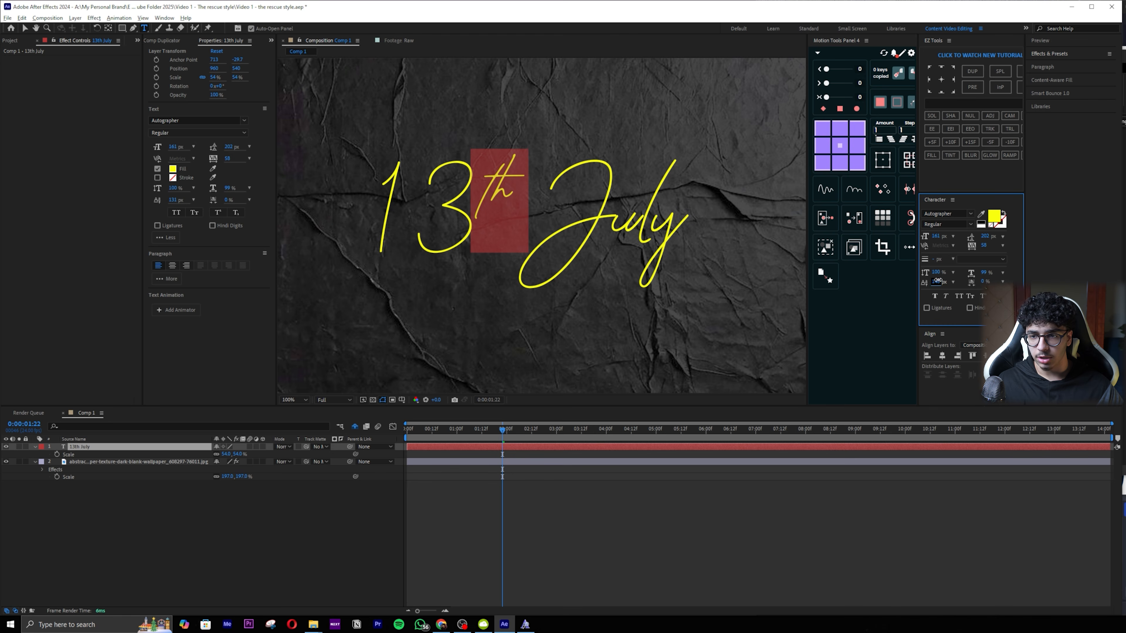
# Step: Centre the anchor point of the "13th July" layer on its text and centre the layer in the composition
pyautogui.click(591, 445)
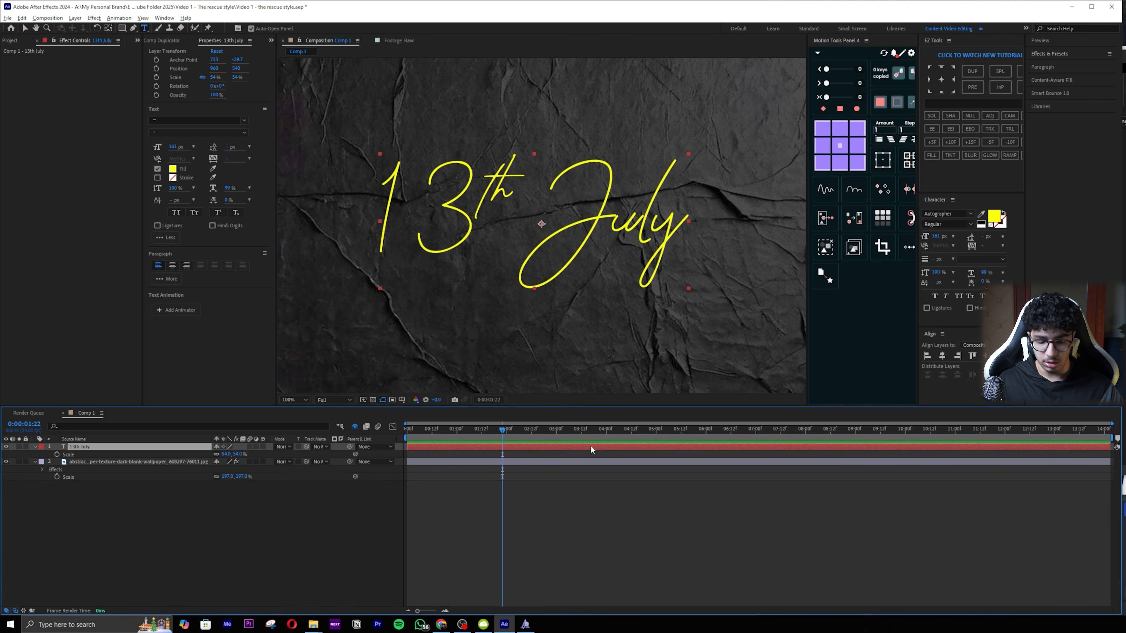
pyautogui.hotkey('ctrl', 'alt', 'Home')
pyautogui.press(',')
pyautogui.press(',')
pyautogui.press(',')
pyautogui.press(',')
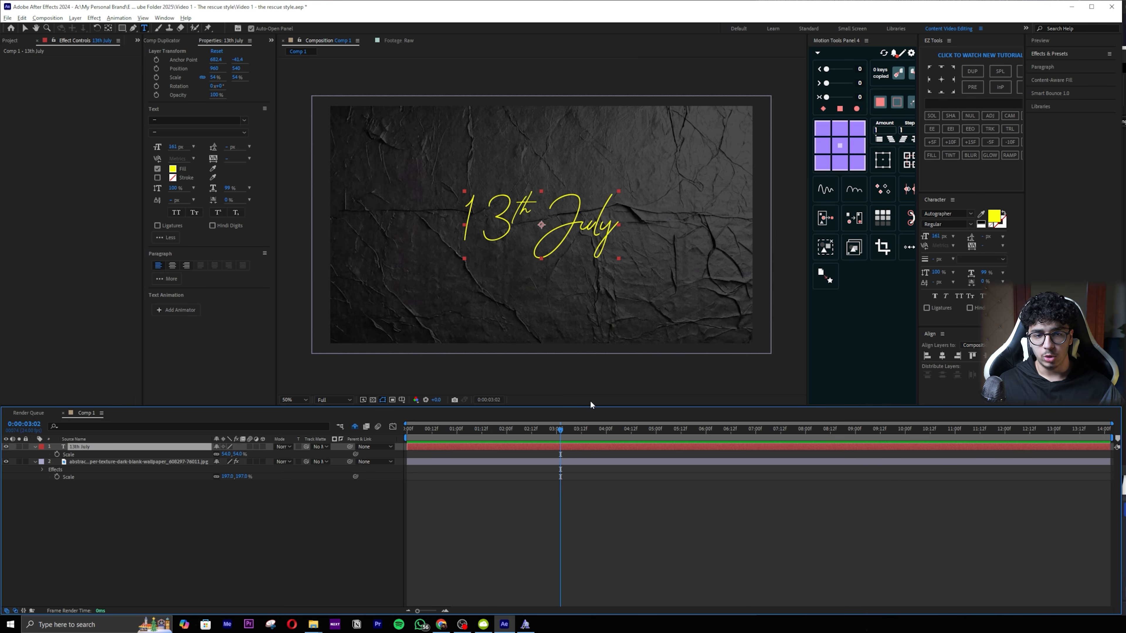
# Step: Duplicate the "13th July" layer, place the copy beneath the original text and set its fill to white, FFFFFF
pyautogui.hotkey('ctrl', 'd')
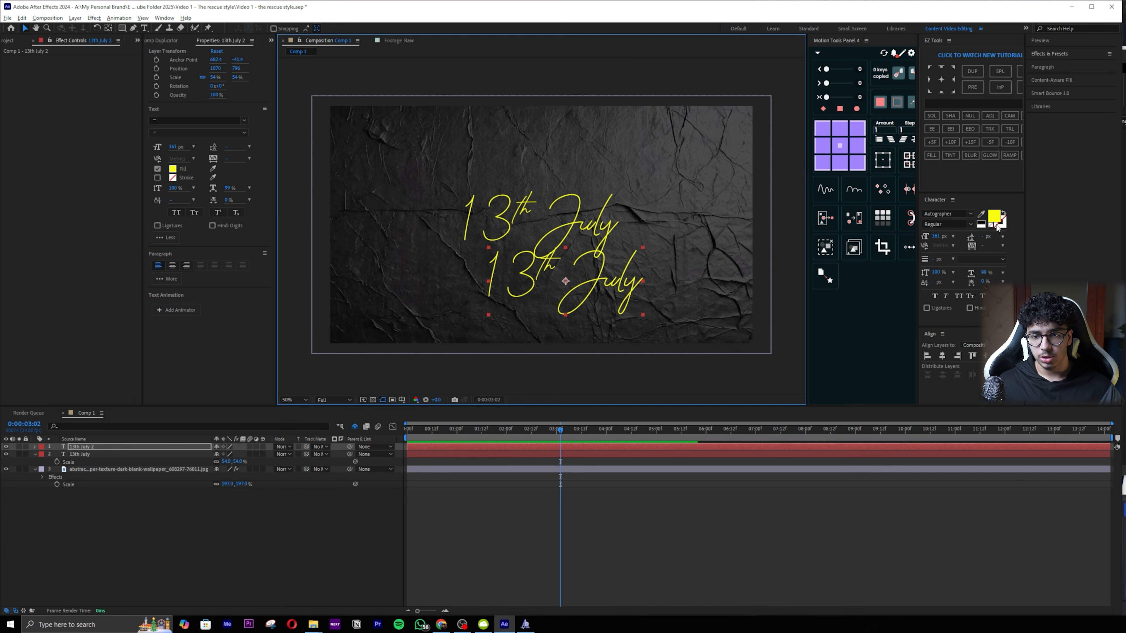
pyautogui.click(994, 216)
pyautogui.write('FFFFFF')
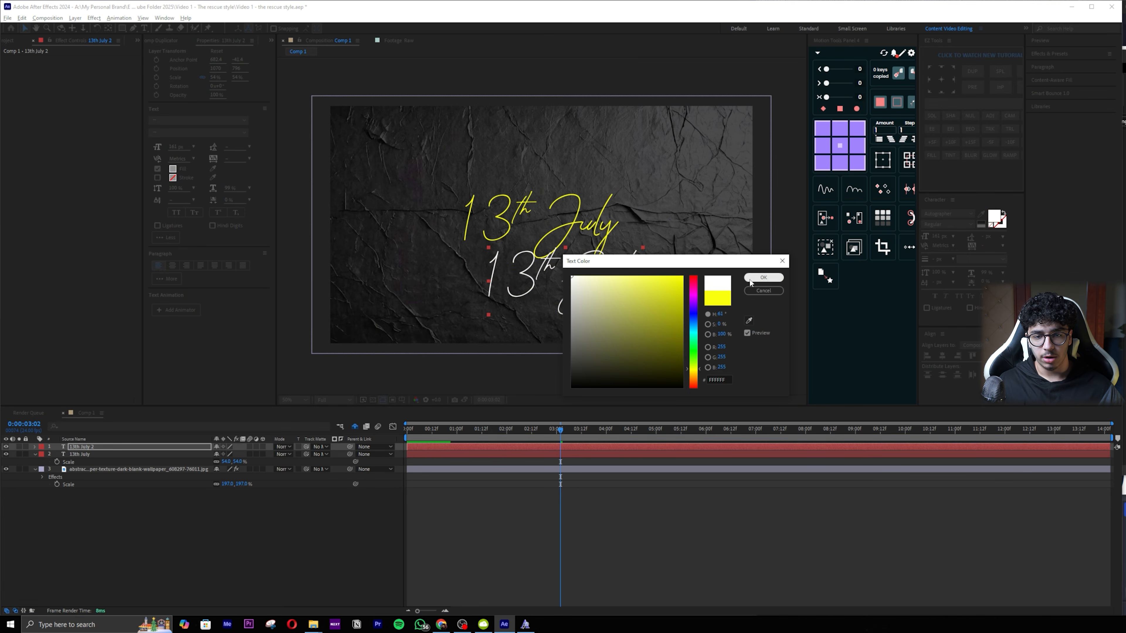
pyautogui.click(761, 277)
# Step: Change the white duplicate's text to "2021", scale it down to 21% and place it just under "July"
pyautogui.write('2021')
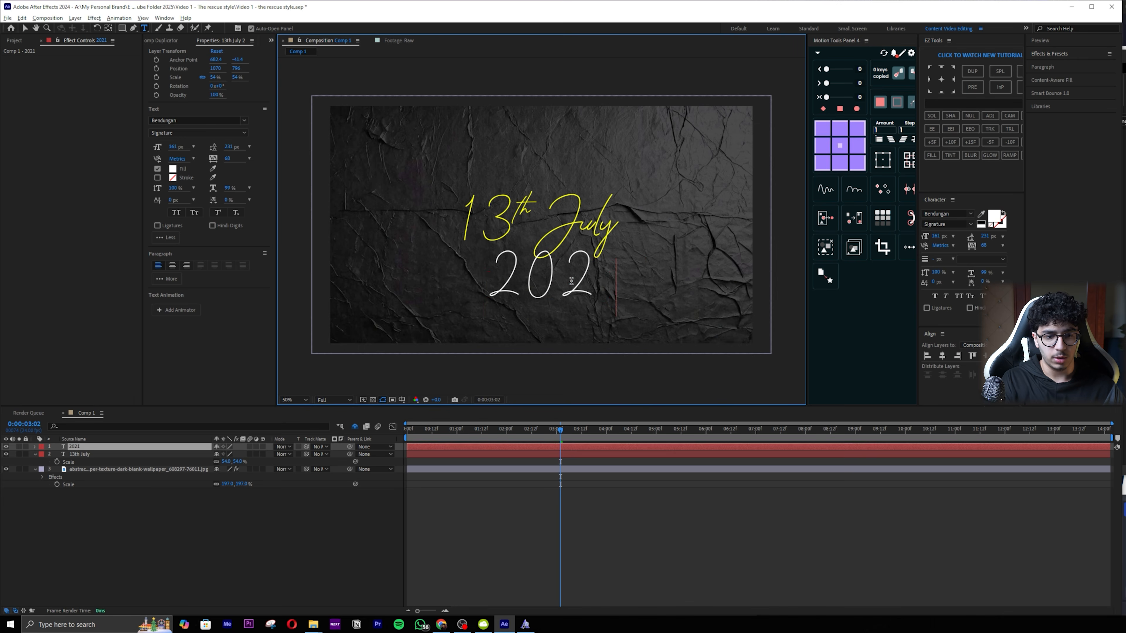
pyautogui.press('Escape')
pyautogui.press('s')
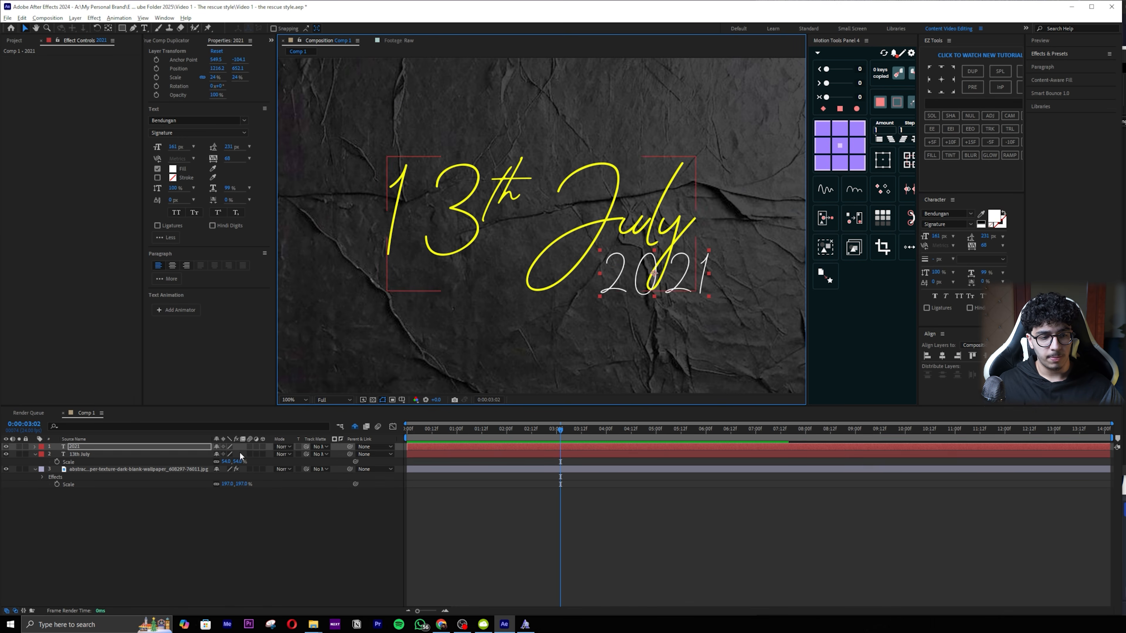
pyautogui.press('s')
pyautogui.moveTo(240, 455); pyautogui.dragTo(238, 455)
# Step: Tighten the "2021" text's tracking to -277 and move its layer below the "13th July" layer
pyautogui.moveTo(984, 245); pyautogui.dragTo(804, 236)
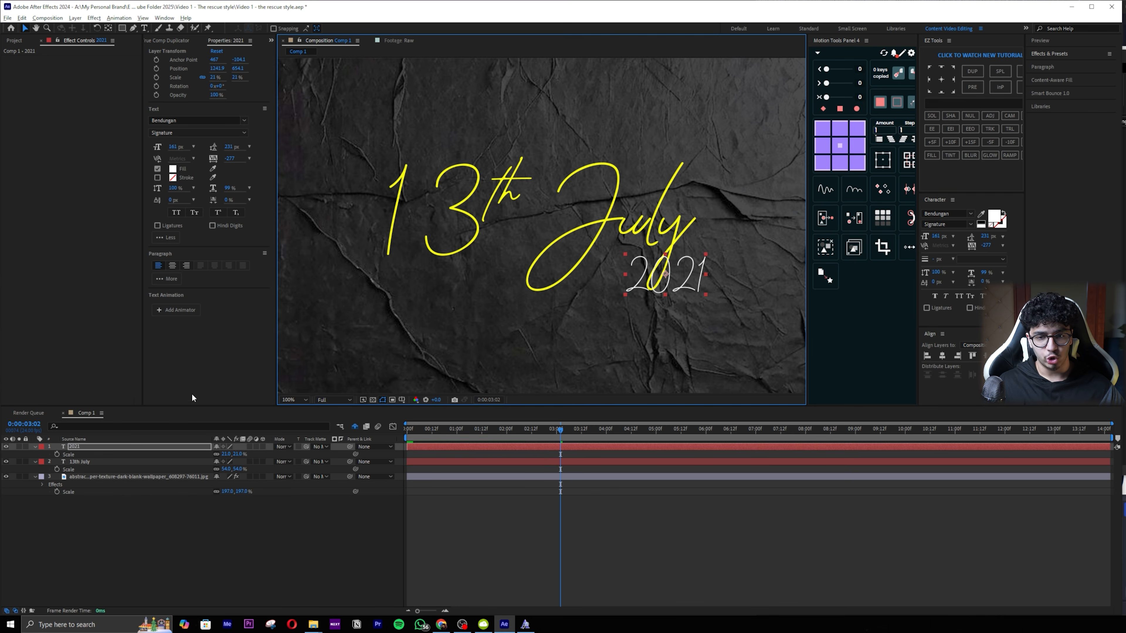
pyautogui.moveTo(94, 444); pyautogui.dragTo(89, 465)
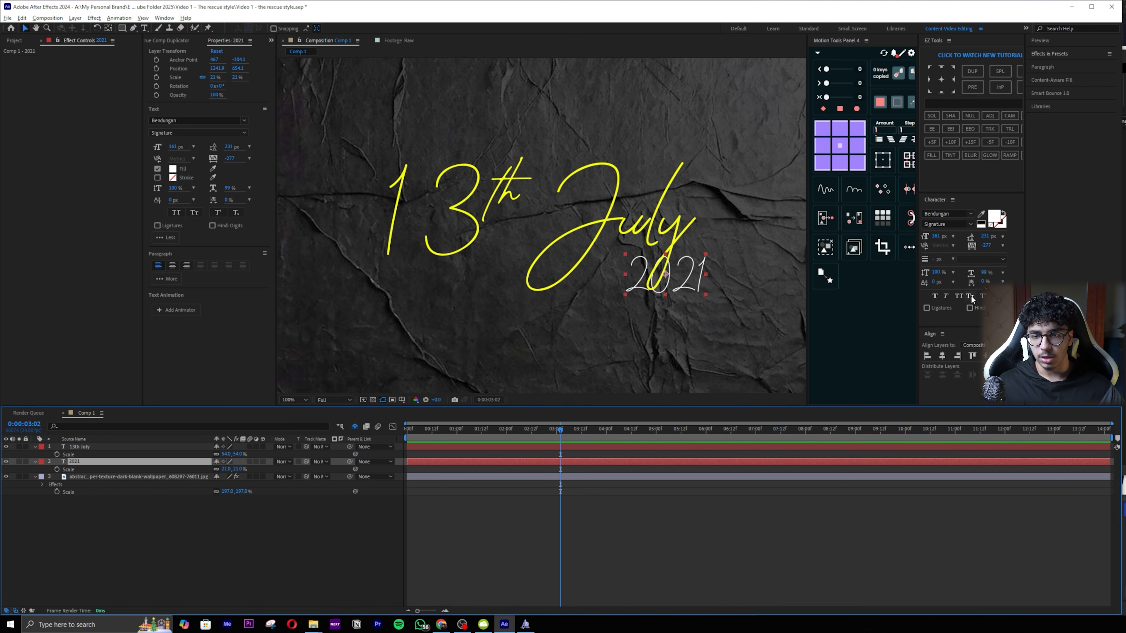
# Step: Apply faux italic and faux bold to the "2021" text
pyautogui.click(944, 295)
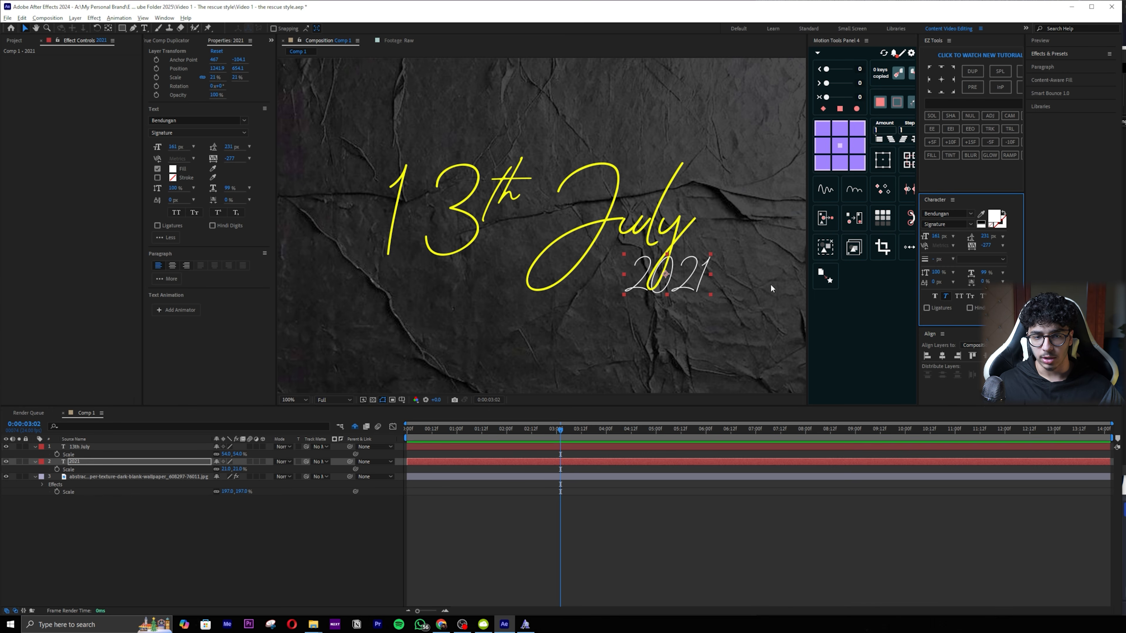
pyautogui.click(934, 295)
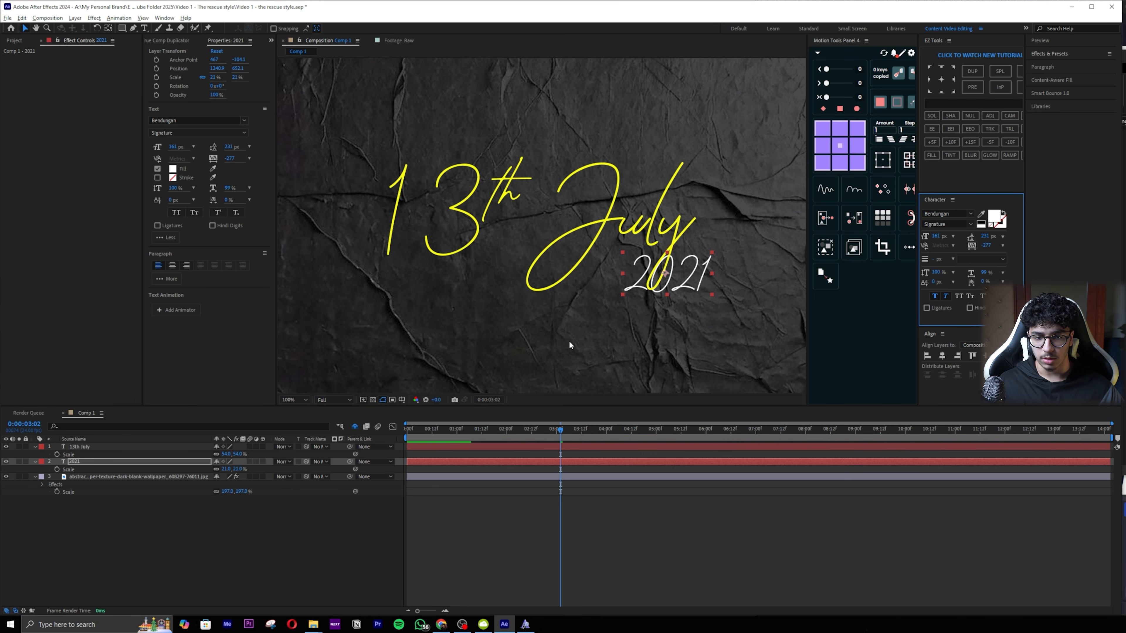
# Step: Try faux bold on the "13th July" text and compare it with "2021" in the full frame
pyautogui.hotkey('ctrl', 'Up')
pyautogui.click(934, 296)
pyautogui.click(934, 296)
pyautogui.click(934, 296)
pyautogui.click(934, 296)
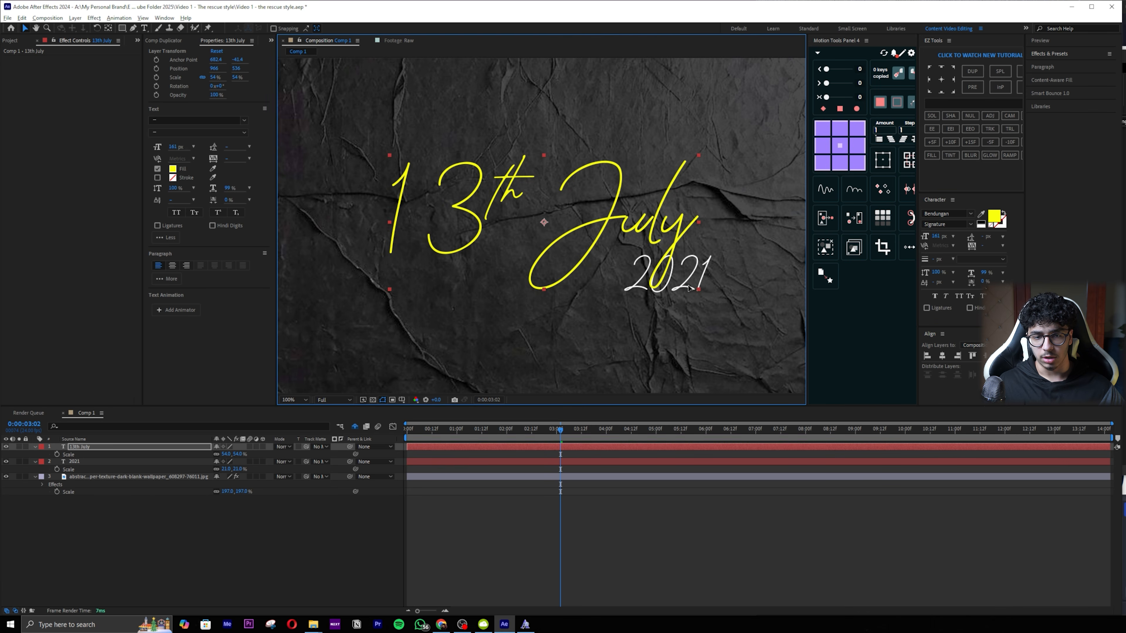
pyautogui.click(705, 283)
pyautogui.scroll(-2, 650, 263)
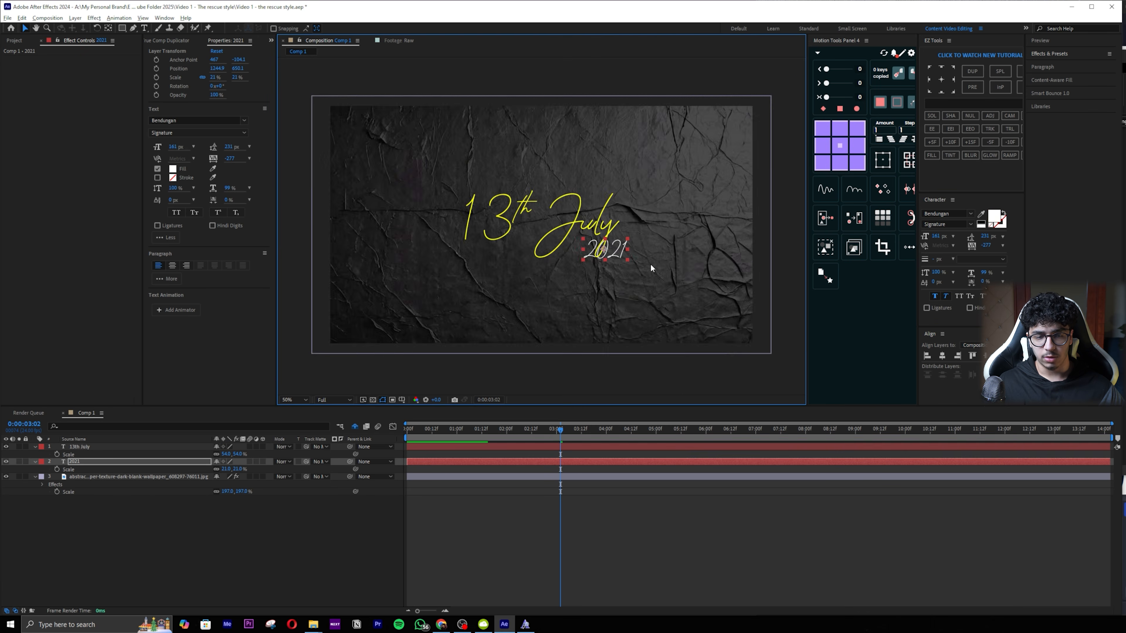
pyautogui.scroll(1, 597, 255)
pyautogui.click(261, 510)
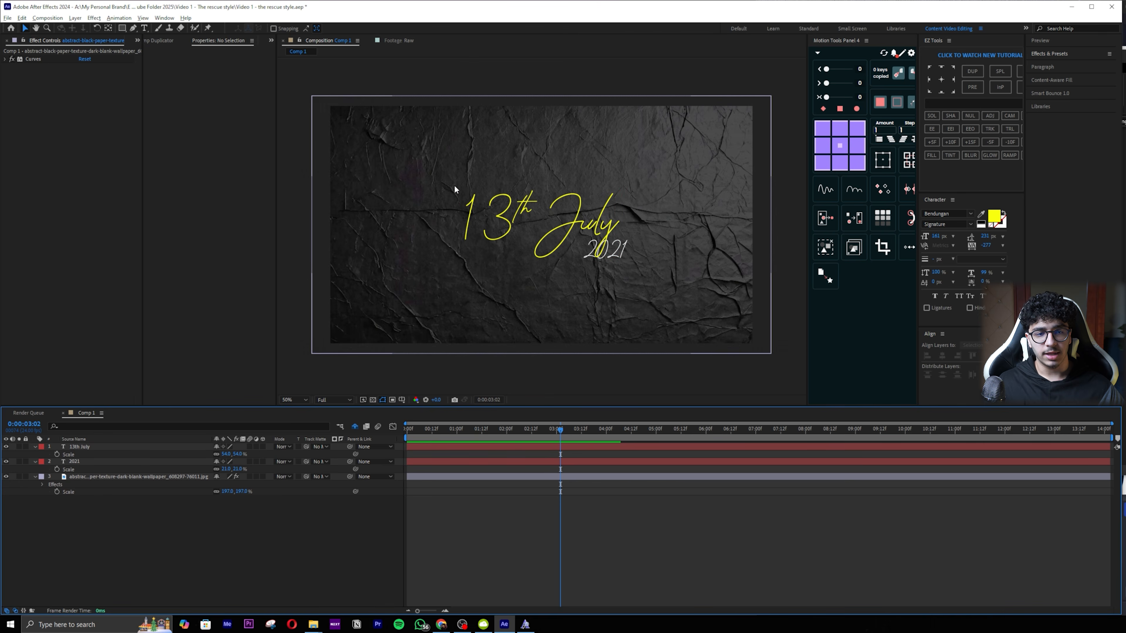
# Step: Find a tape image in the browser through a Google Images search for "tape png" and place file.png as Comp 1's top layer
pyautogui.scroll(2, 455, 191)
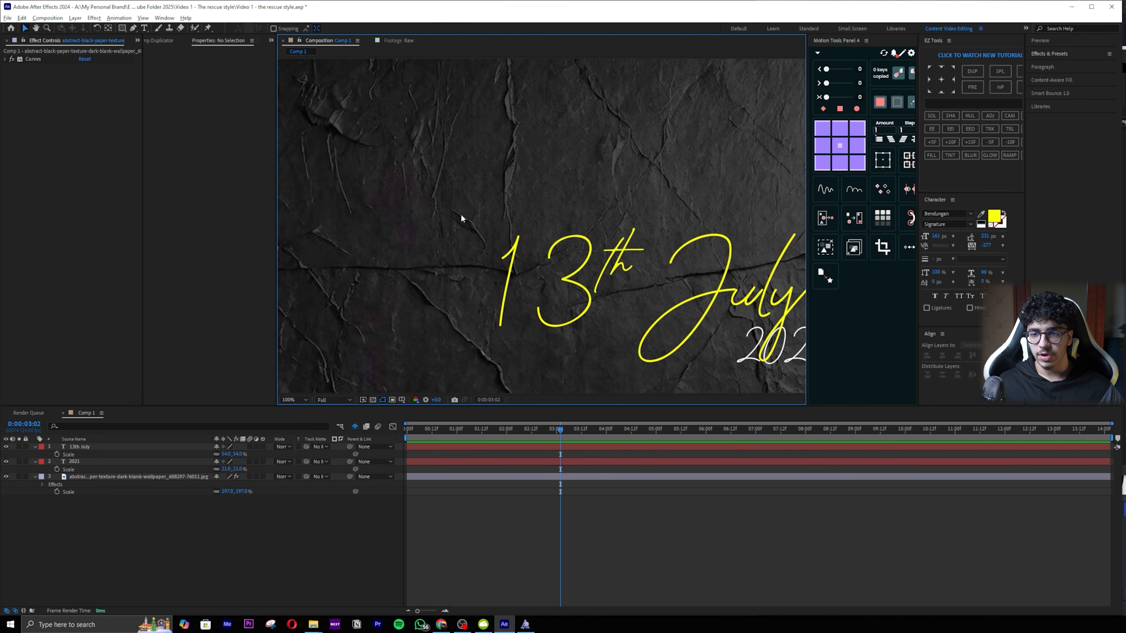
pyautogui.hotkey('ctrl', 'space')
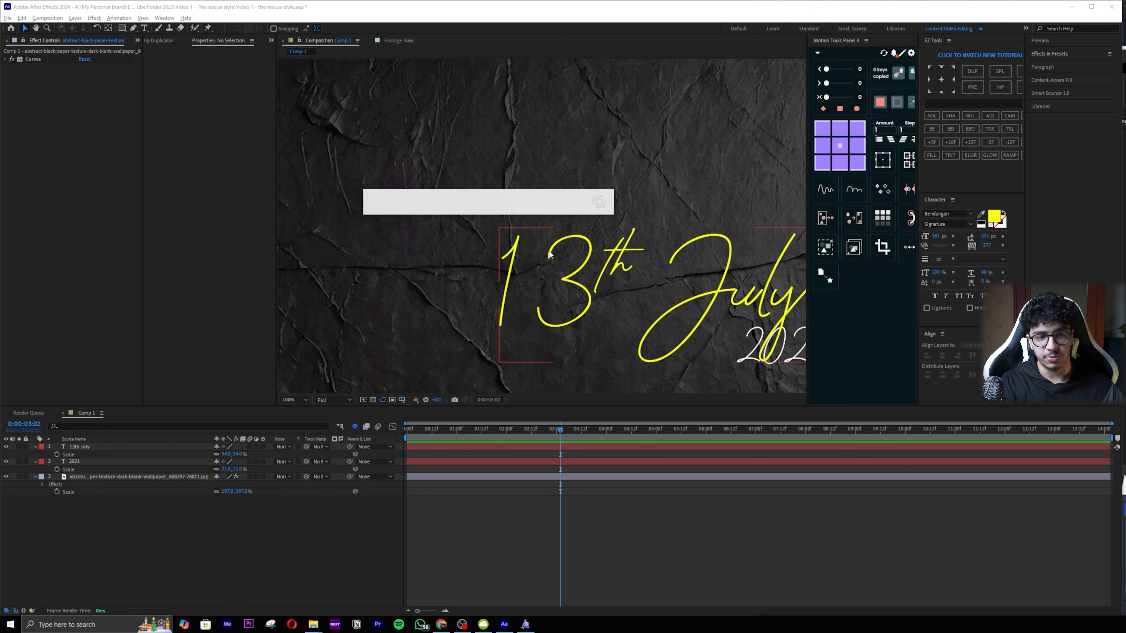
pyautogui.write('tape')
pyautogui.click(523, 294)
pyautogui.moveTo(908, 156); pyautogui.dragTo(641, 519)
pyautogui.press(',')
pyautogui.click(120, 447)
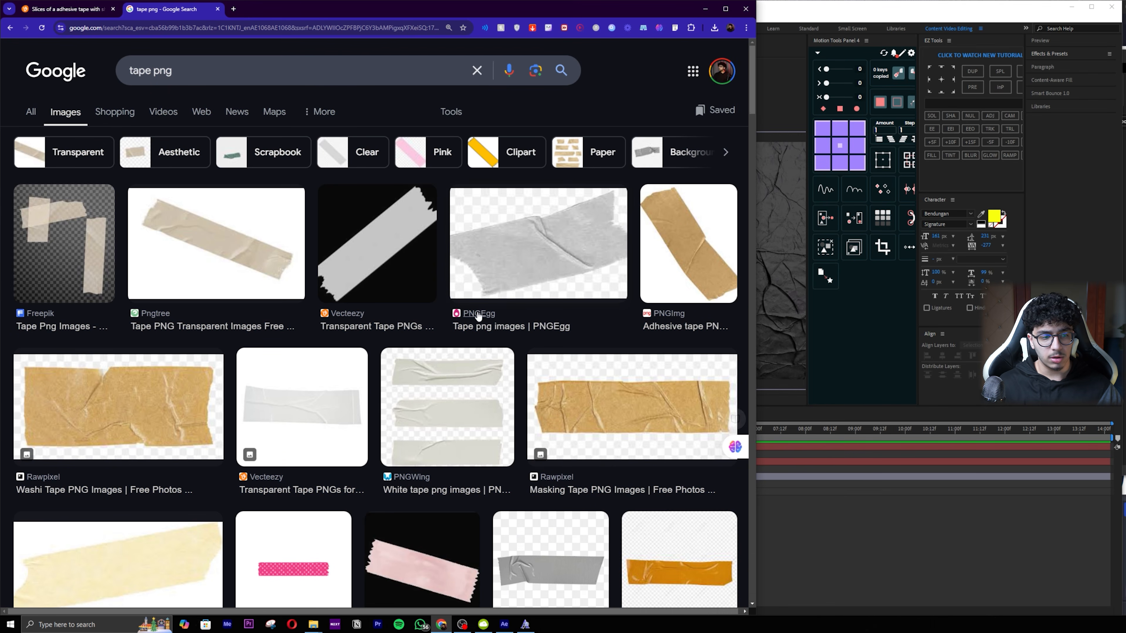
pyautogui.scroll(-1, 497, 312)
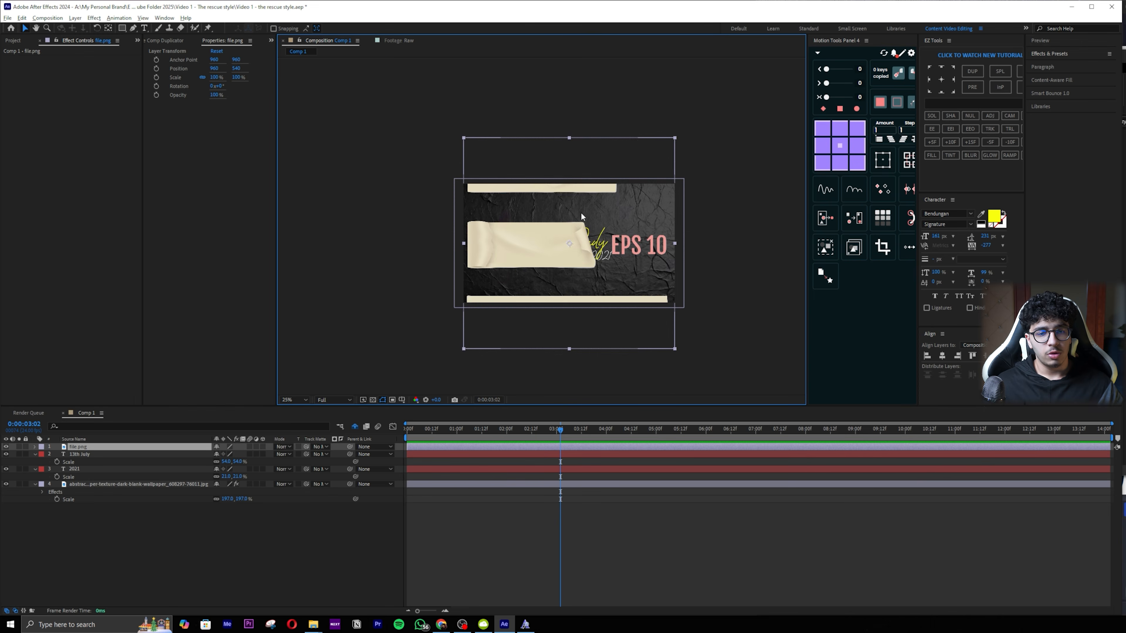
pyautogui.scroll(5, 573, 235)
pyautogui.scroll(-5, 575, 246)
pyautogui.scroll(2, 521, 313)
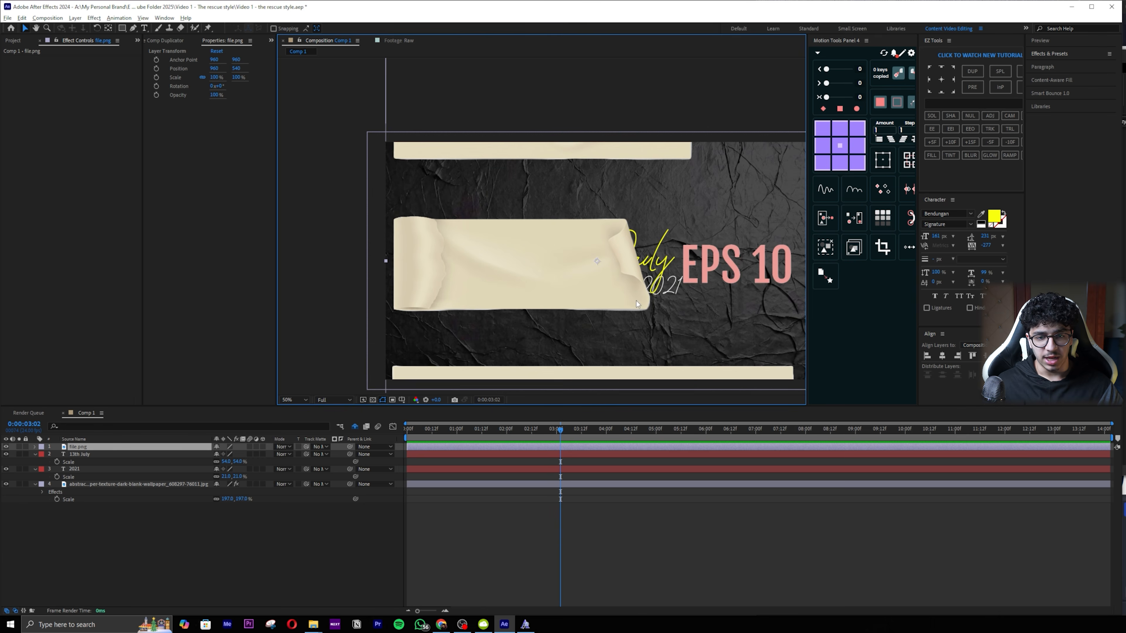
# Step: Scale the tape image down to 29% and mask it with a rectangle around a plain section of the large tape strip
pyautogui.moveTo(636, 301); pyautogui.dragTo(585, 287)
pyautogui.press('s')
pyautogui.moveTo(243, 456); pyautogui.dragTo(205, 443)
pyautogui.press('/')
pyautogui.click(121, 28)
pyautogui.moveTo(411, 116); pyautogui.dragTo(650, 199)
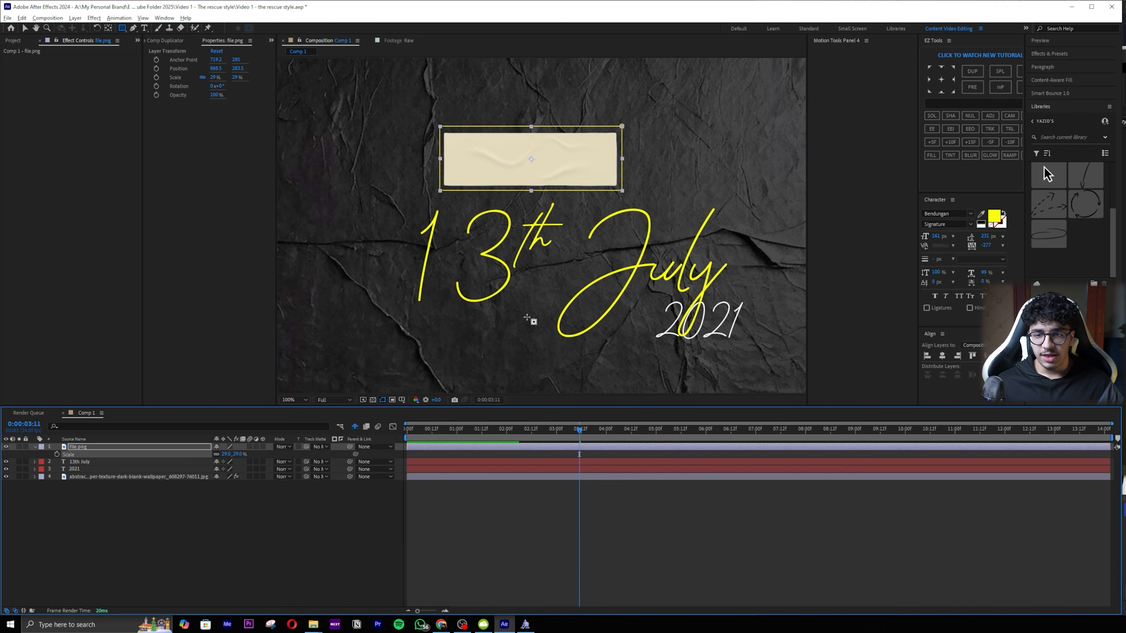
# Step: Move the cropped tape over the upper part of "13th" and tilt it counterclockwise by about 12°
pyautogui.press('v')
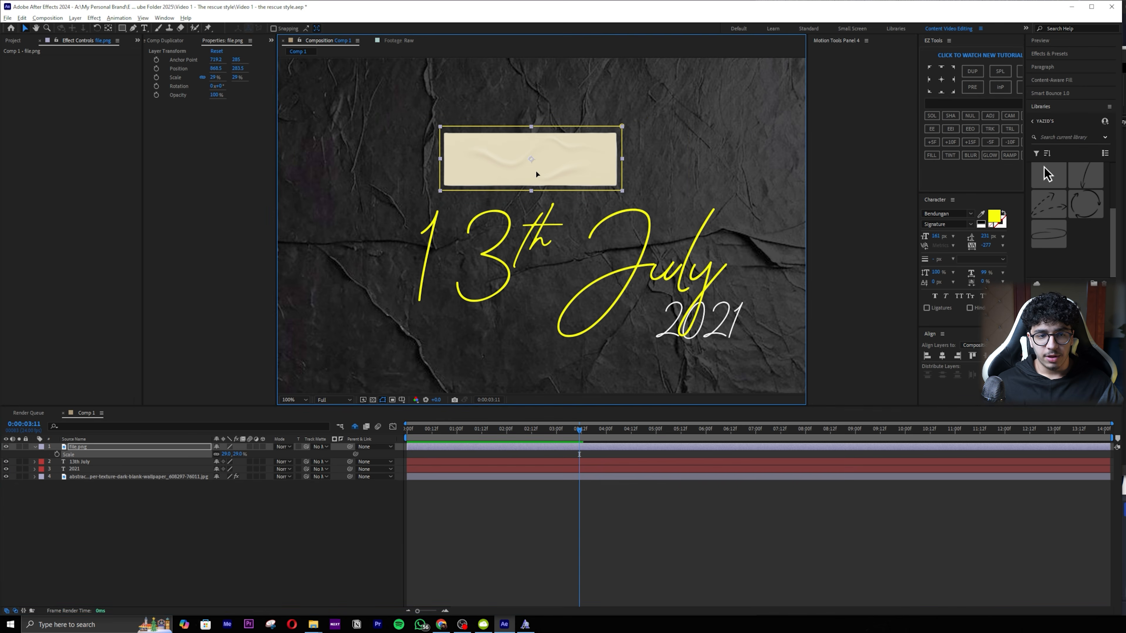
pyautogui.moveTo(541, 176); pyautogui.dragTo(492, 204)
pyautogui.press('r')
pyautogui.moveTo(225, 454); pyautogui.dragTo(183, 455)
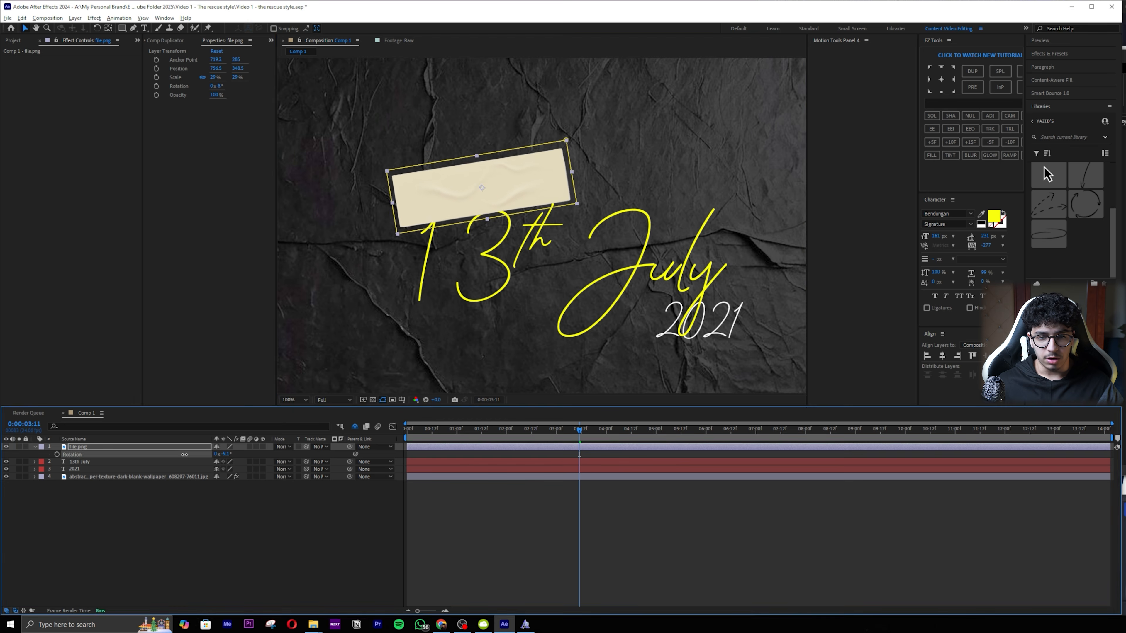
pyautogui.moveTo(184, 455); pyautogui.dragTo(171, 455)
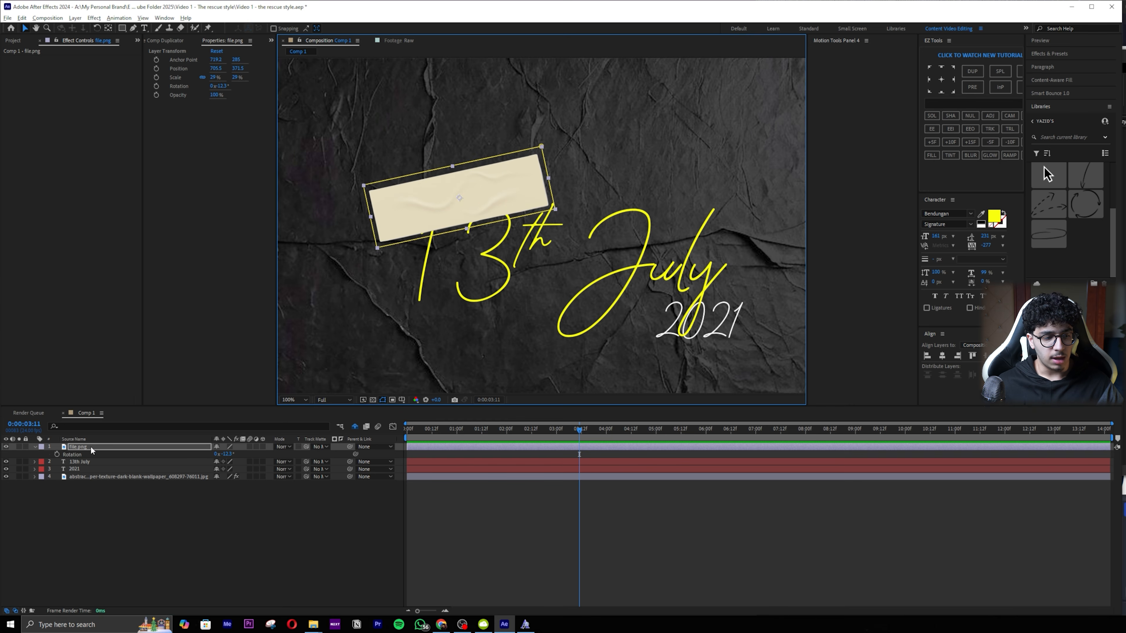
# Step: Move the tape layer beneath the "2021" layer and set its rotation to -10.3°
pyautogui.moveTo(90, 448); pyautogui.dragTo(92, 472)
pyautogui.click(177, 506)
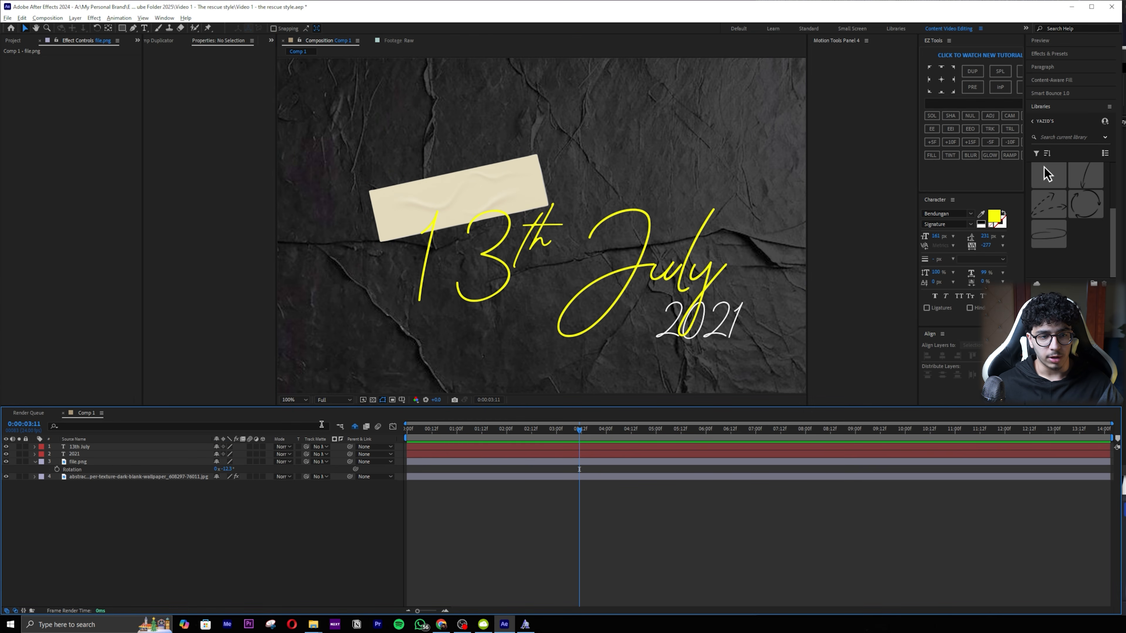
pyautogui.moveTo(479, 187); pyautogui.dragTo(479, 185)
pyautogui.press('r')
pyautogui.press('r')
pyautogui.moveTo(225, 469); pyautogui.dragTo(231, 469)
pyautogui.click(239, 501)
# Step: Add a text layer reading "New Business Era" on the tape and reset its character formatting
pyautogui.hotkey('ctrl', 't')
pyautogui.click(408, 204)
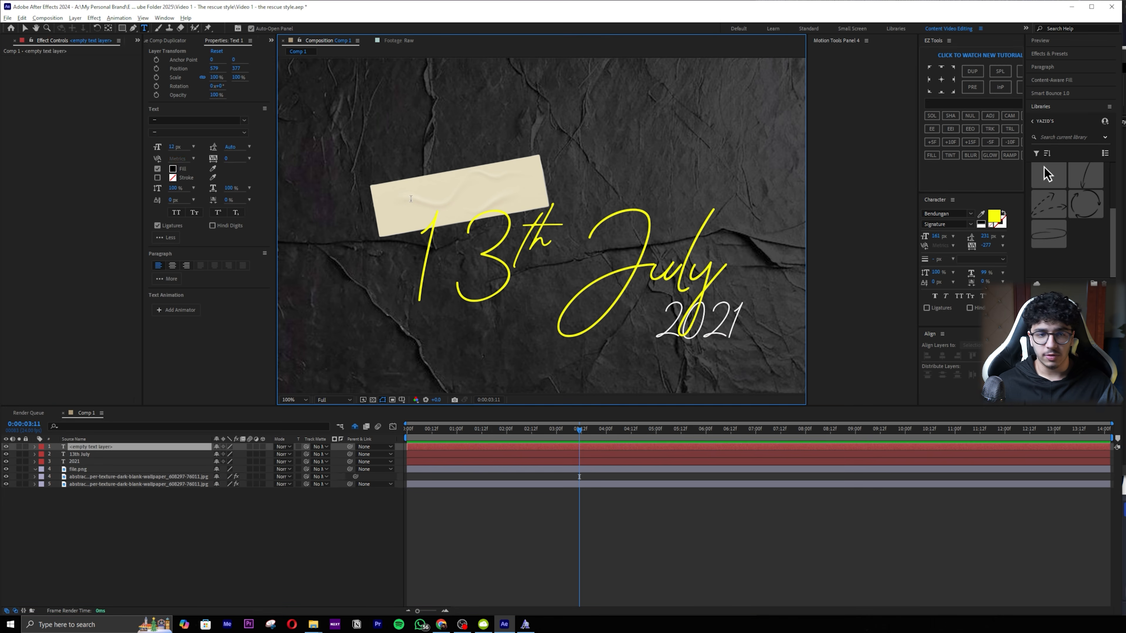
pyautogui.write('New Business Era')
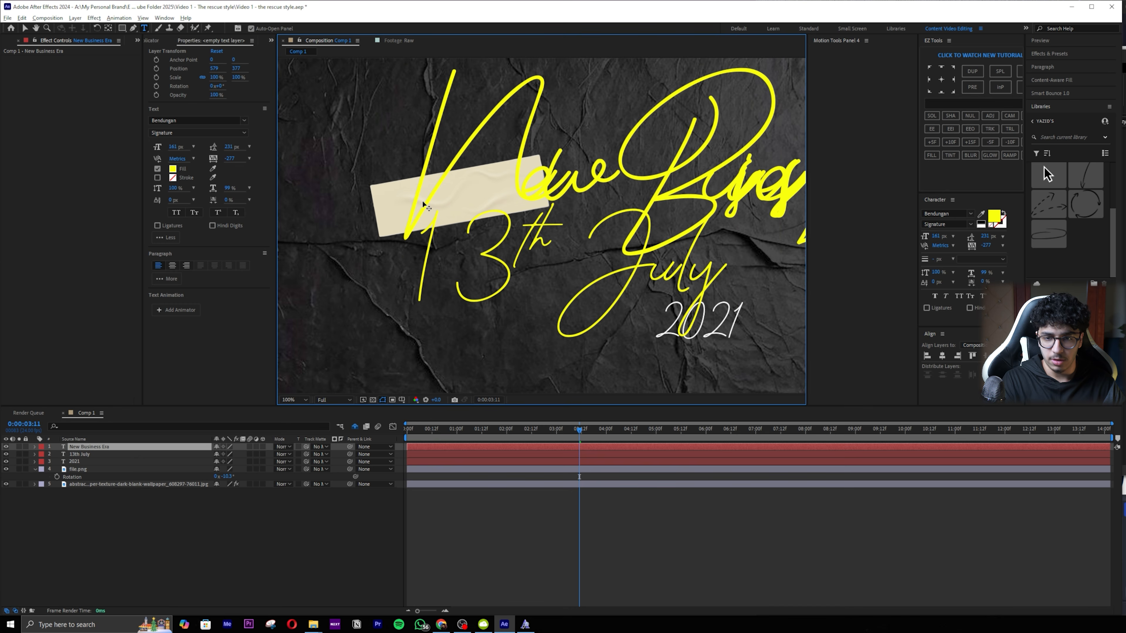
pyautogui.press('Escape')
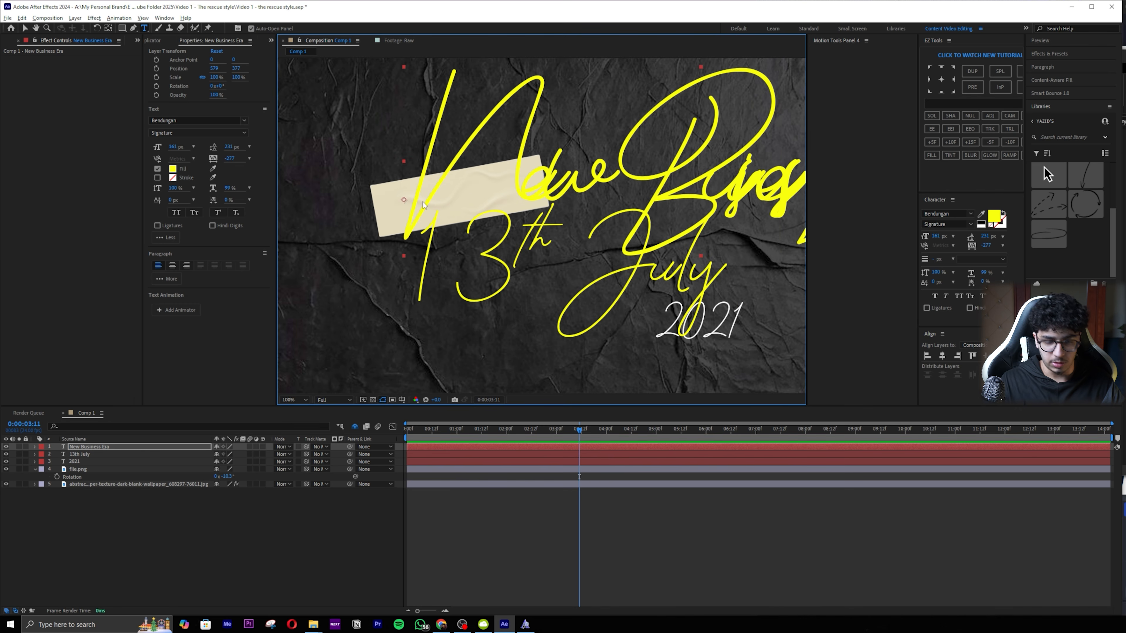
pyautogui.click(952, 200)
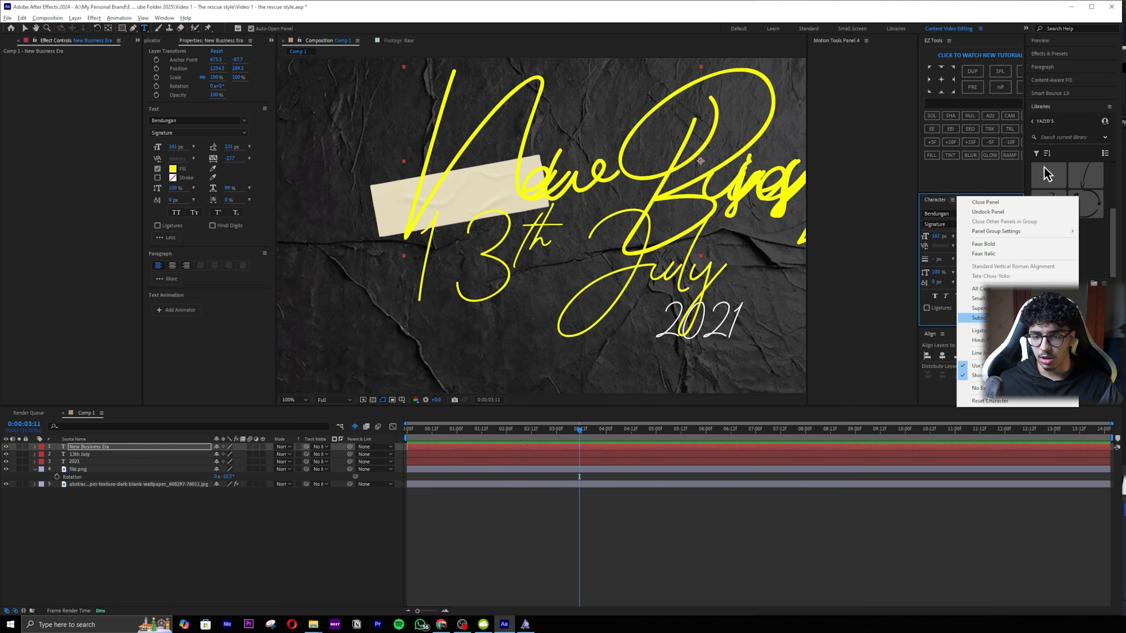
pyautogui.click(975, 403)
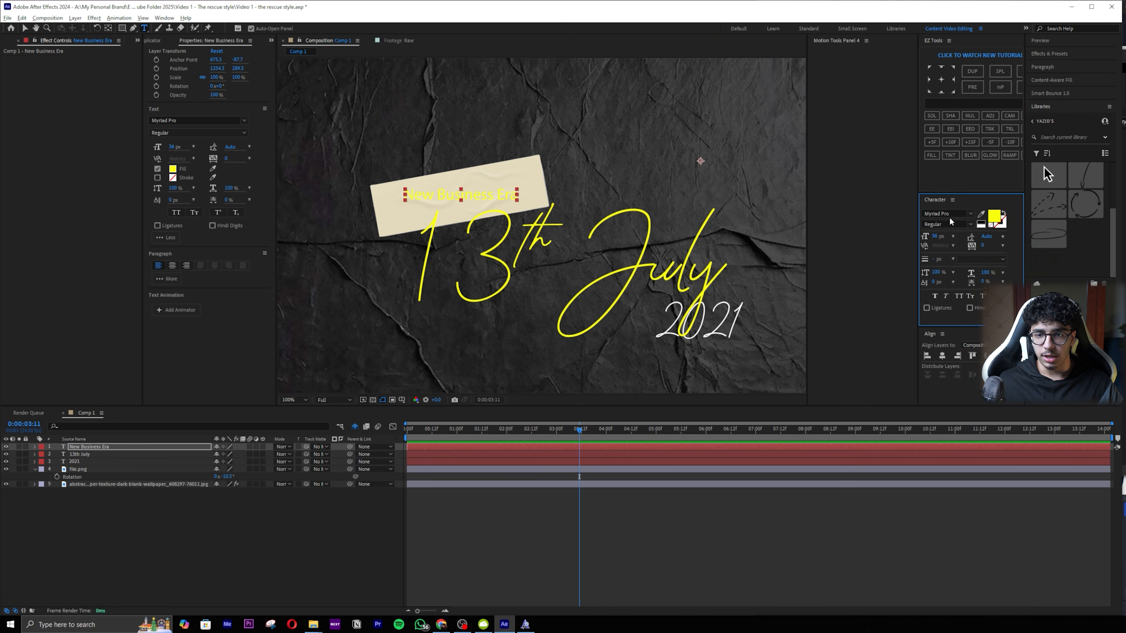
# Step: Set the "New Business Era" text's font to Far From Homecoming and its fill to black, 000000
pyautogui.click(952, 214)
pyautogui.write('far')
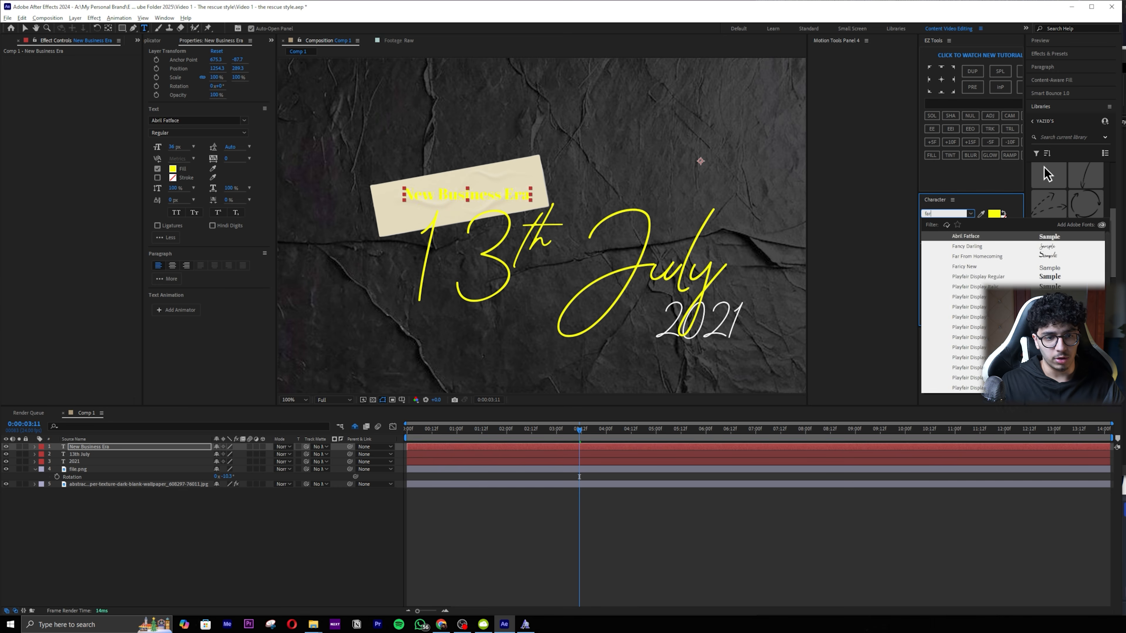
pyautogui.click(977, 238)
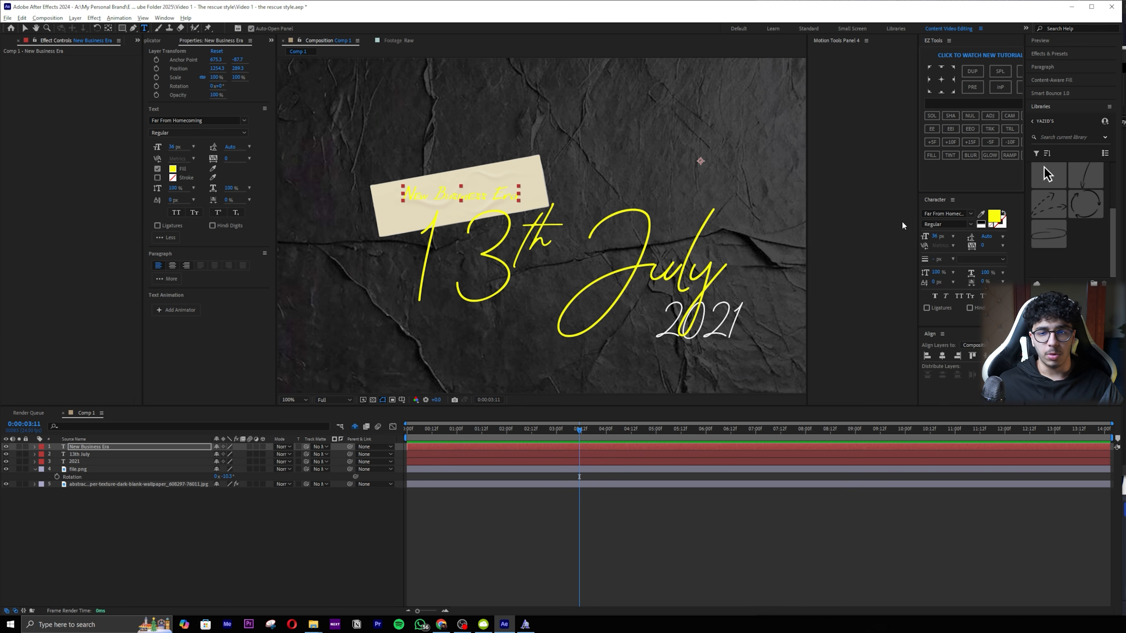
pyautogui.click(991, 221)
pyautogui.moveTo(626, 327); pyautogui.dragTo(575, 386)
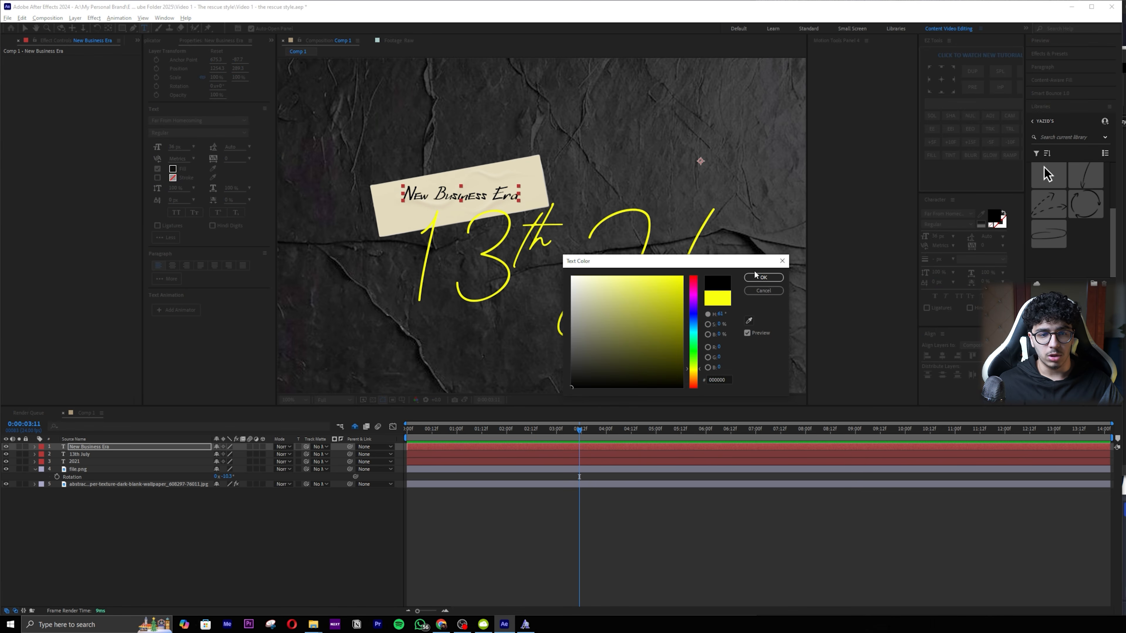
pyautogui.click(759, 278)
# Step: Rotate the "New Business Era" text to -10.3° and scale it up to 125.4%
pyautogui.press('r')
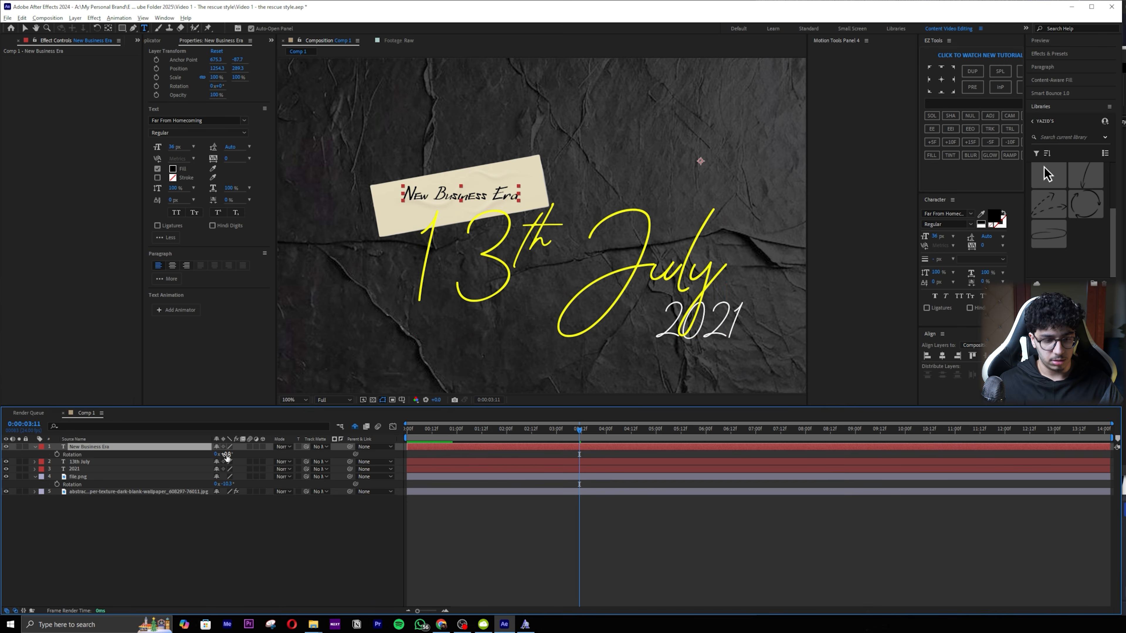
pyautogui.moveTo(227, 456); pyautogui.dragTo(218, 457)
pyautogui.keyDown('ctrl'); pyautogui.click(204, 484); pyautogui.keyUp('ctrl')
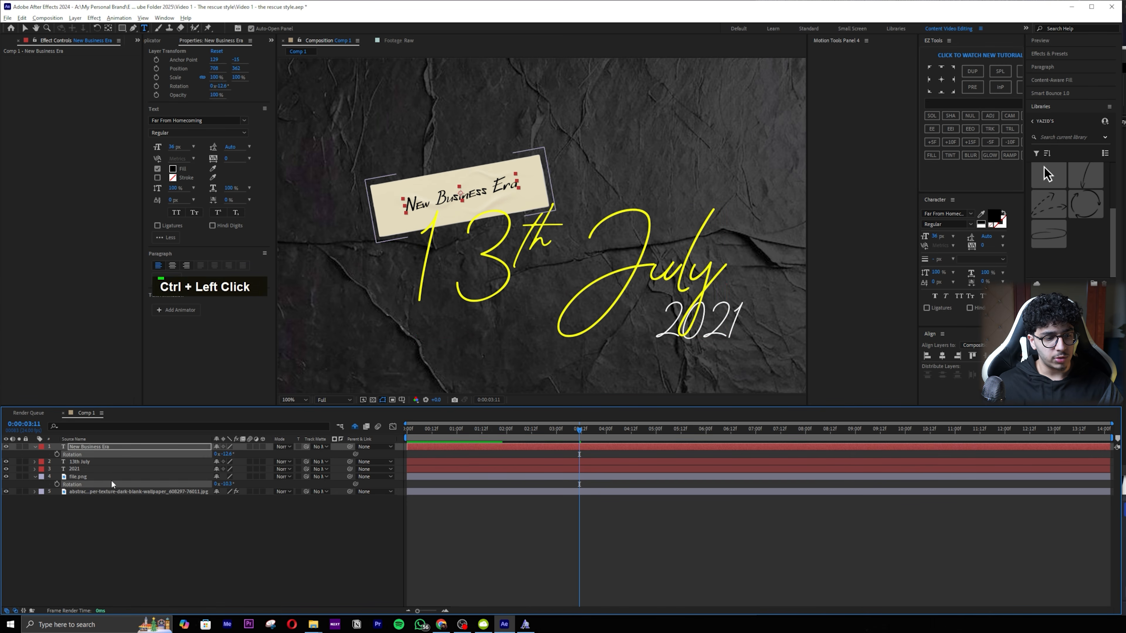
pyautogui.click(228, 454)
pyautogui.write('-10.3')
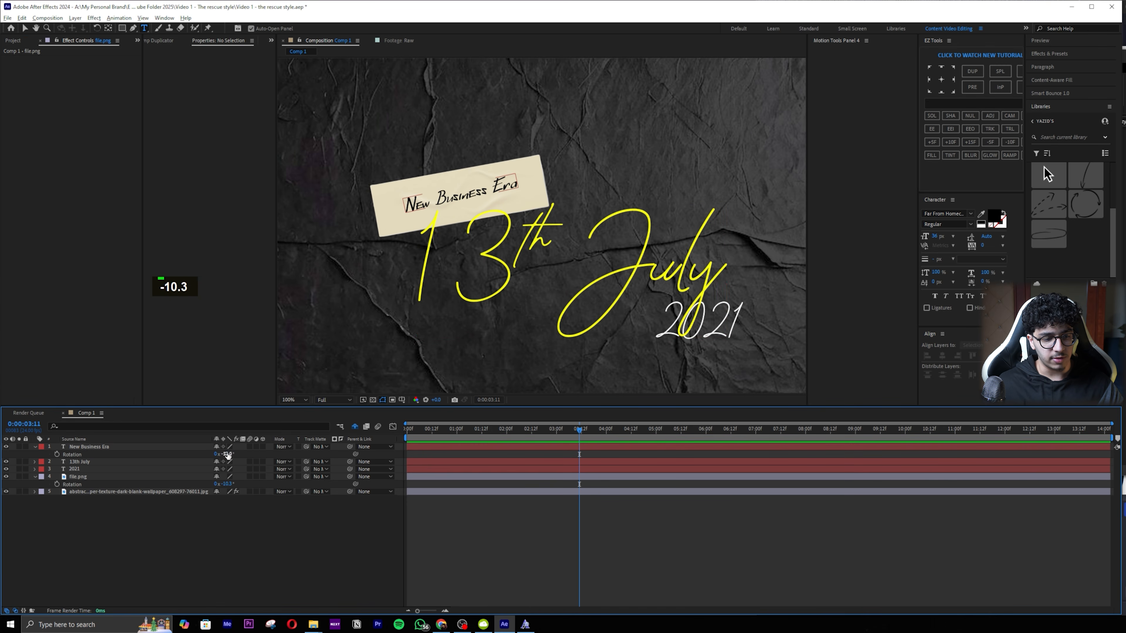
pyautogui.press('Return')
pyautogui.press('s')
pyautogui.moveTo(227, 454); pyautogui.dragTo(350, 451)
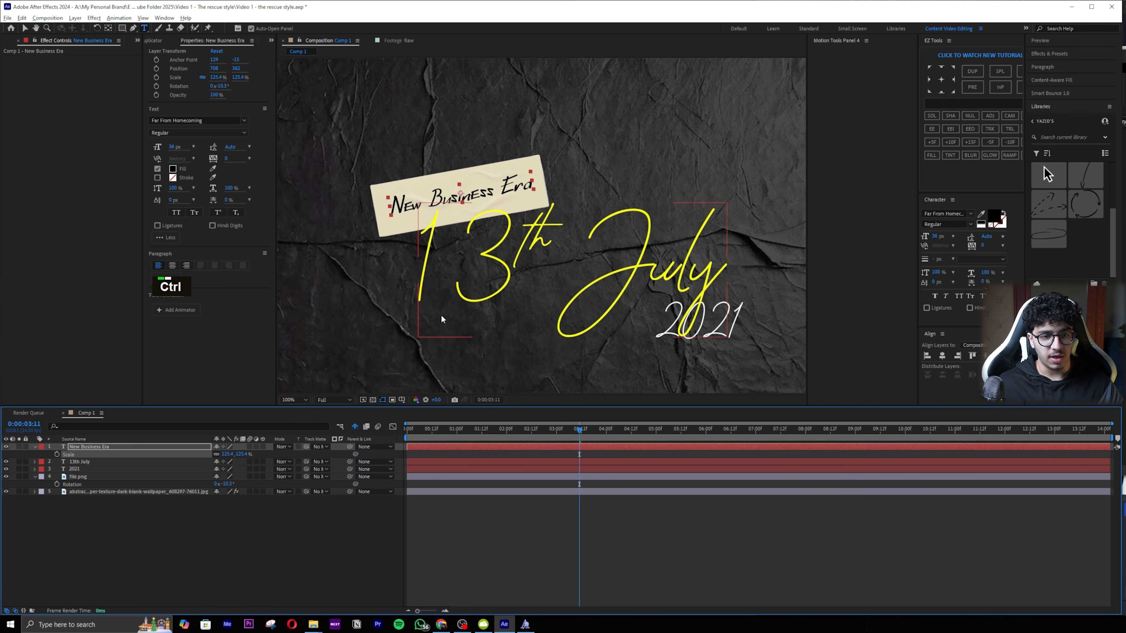
# Step: Adjust the "New Business Era" text's rotation to -8.9° and move its layer beneath the "2021" layer
pyautogui.scroll(1, 479, 191)
pyautogui.moveTo(479, 191); pyautogui.dragTo(616, 248)
pyautogui.press('r')
pyautogui.moveTo(230, 456); pyautogui.dragTo(240, 457)
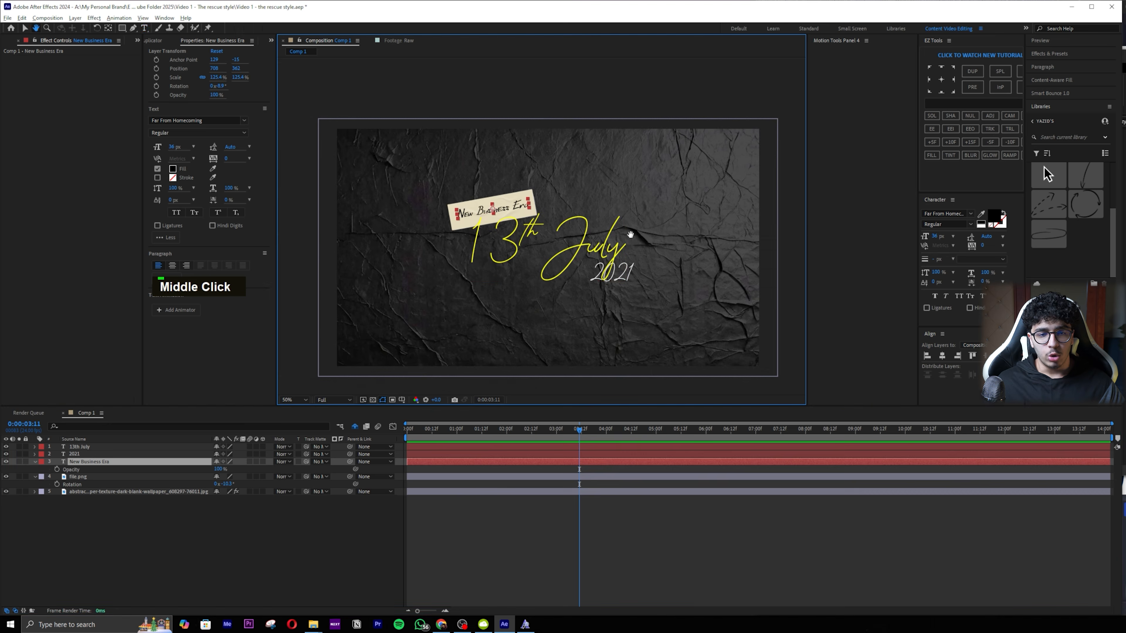
pyautogui.scroll(1, 572, 235)
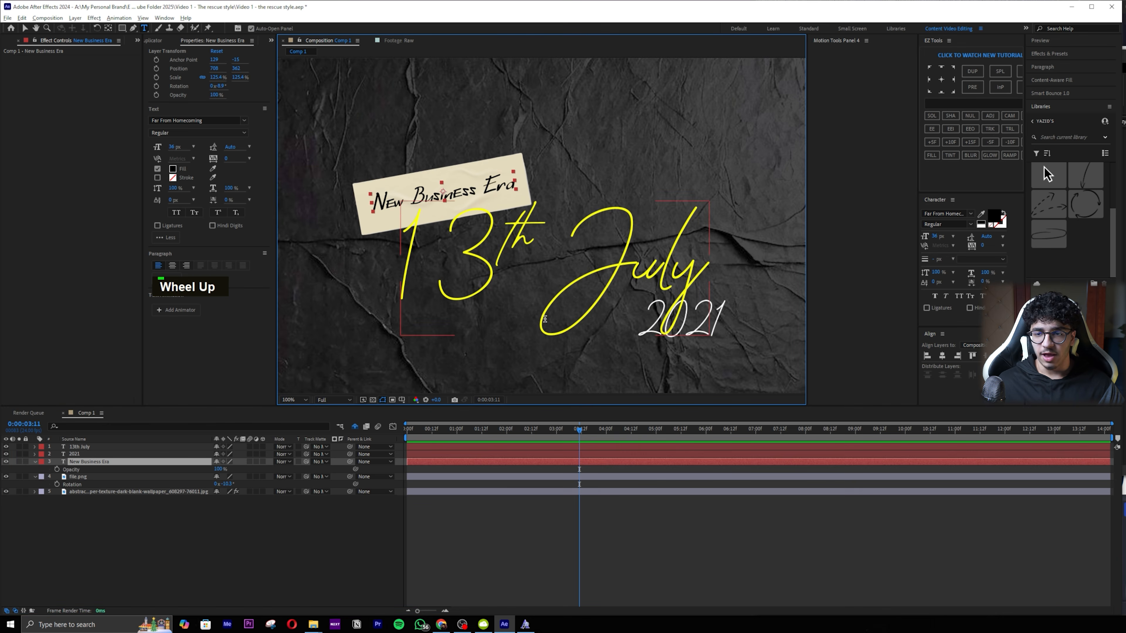
# Step: Apply faux bold to the "New Business Era" text and re-centre it on the tape
pyautogui.click(934, 296)
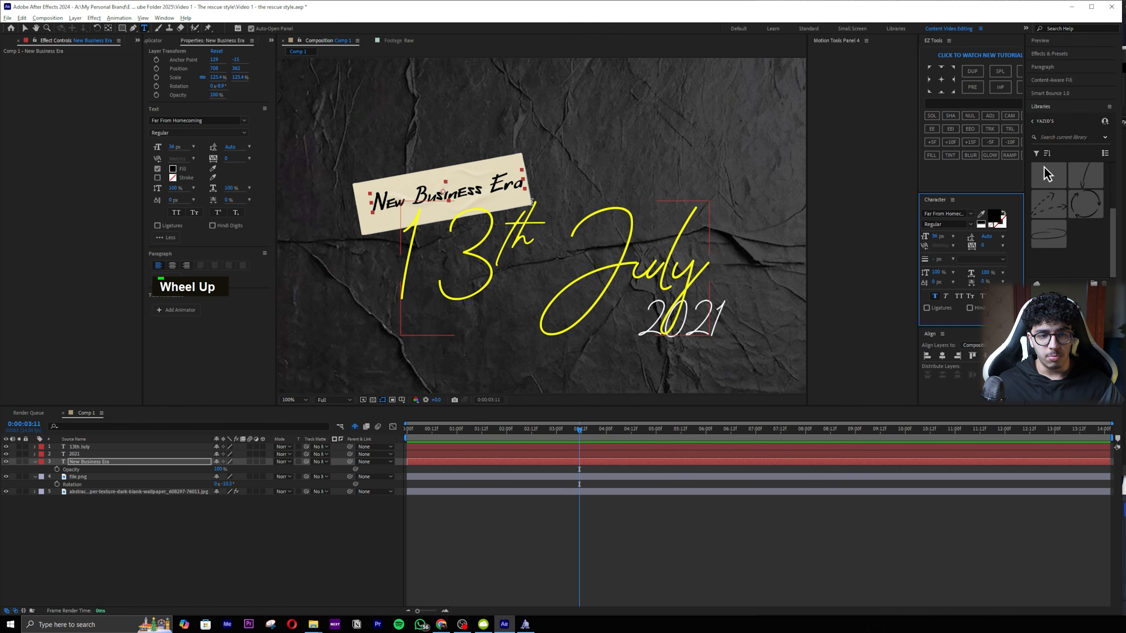
pyautogui.press('v')
pyautogui.moveTo(501, 184); pyautogui.dragTo(496, 189)
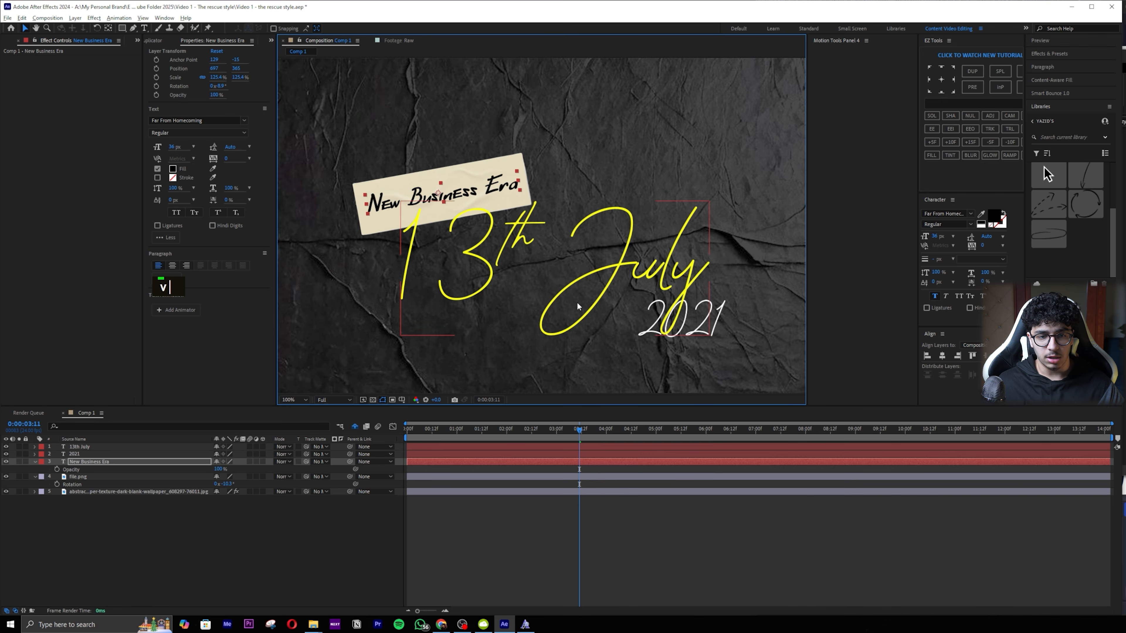
pyautogui.scroll(-1, 577, 306)
pyautogui.middleClick(614, 320)
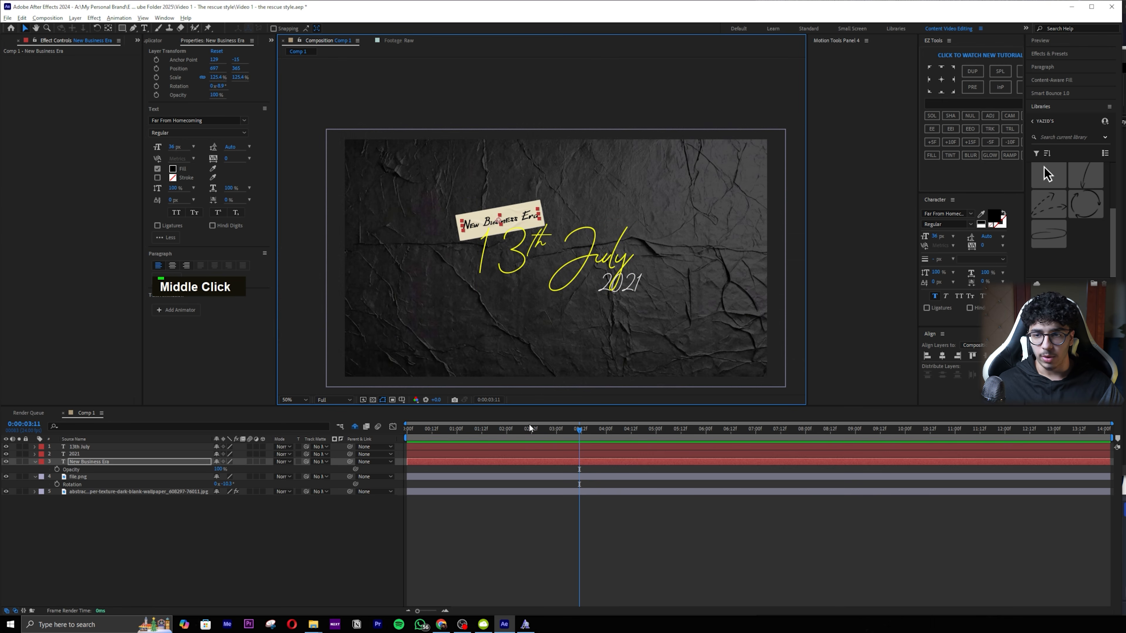
pyautogui.click(230, 559)
pyautogui.moveTo(571, 434)
pyautogui.mouseDown()
pyautogui.moveTo(635, 437)
pyautogui.moveTo(580, 438)
pyautogui.mouseUp()
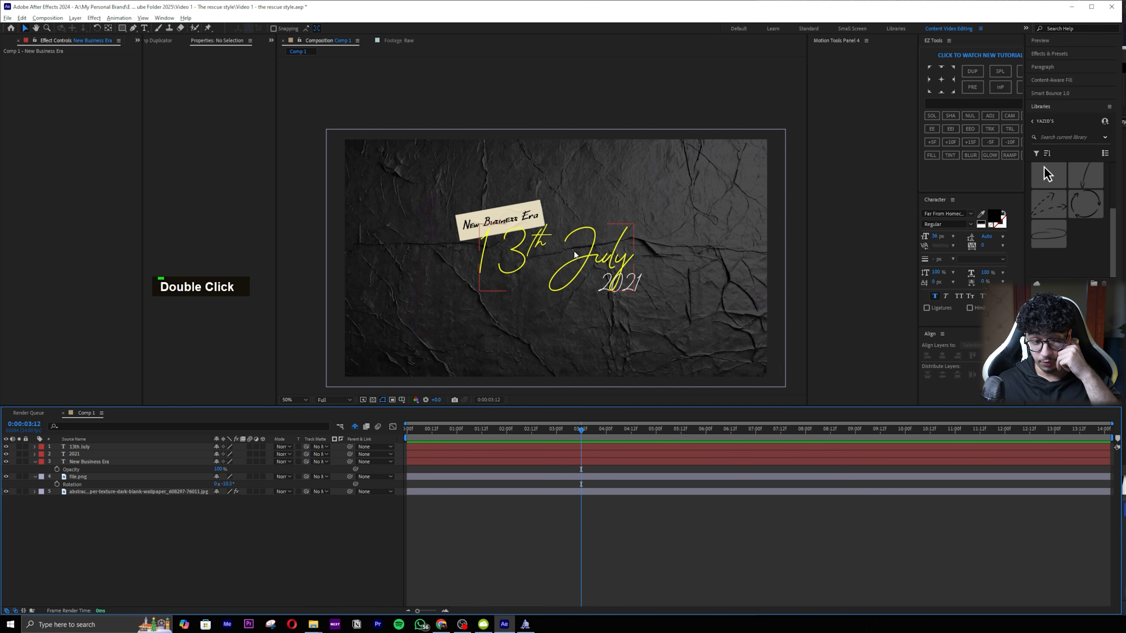
# Step: Parent the "New Business Era" layer to the file.png tape layer and select the tape
pyautogui.click(118, 464)
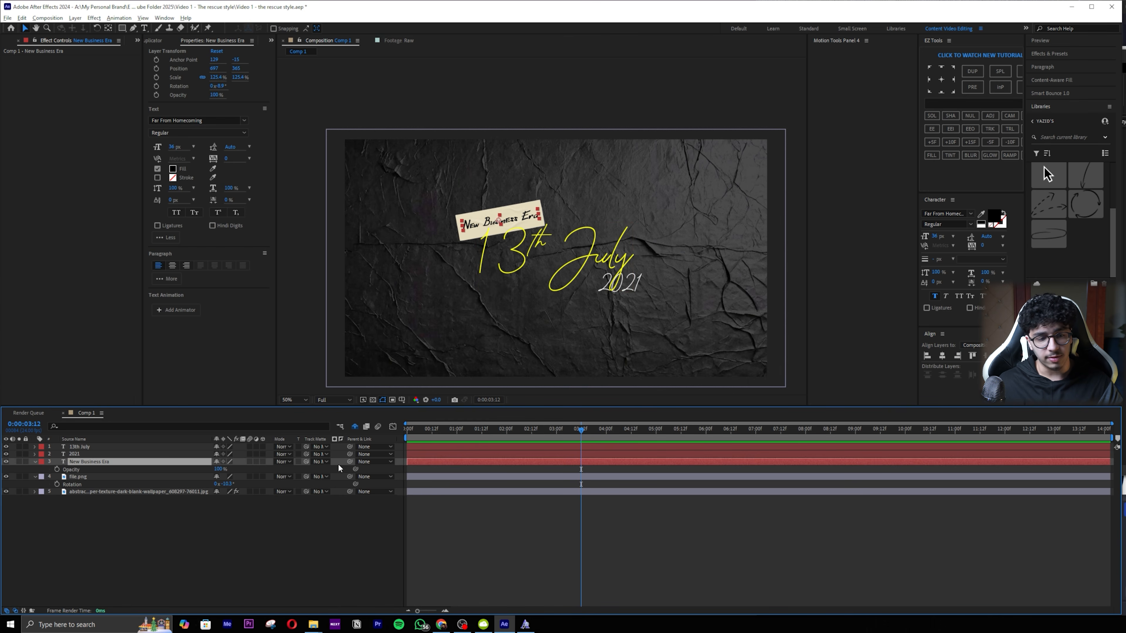
pyautogui.moveTo(349, 464); pyautogui.dragTo(80, 477)
pyautogui.click(80, 477)
pyautogui.scroll(2, 483, 249)
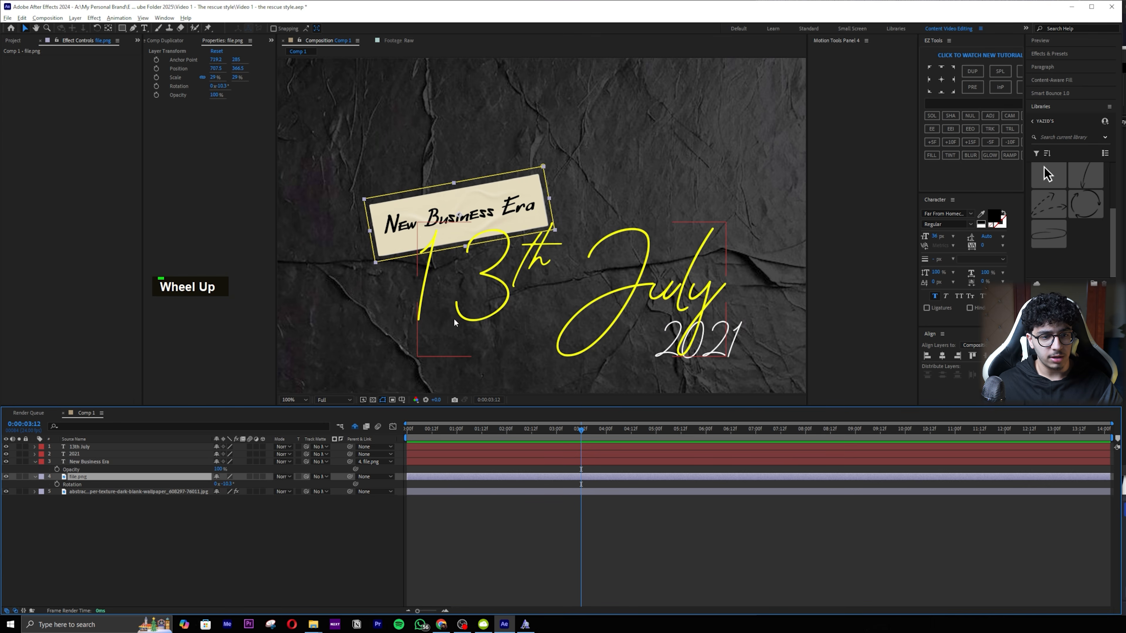
# Step: Move the playhead to 0:00, save the project and solo the "13th July" text layer
pyautogui.click(80, 447)
pyautogui.middleClick(424, 382)
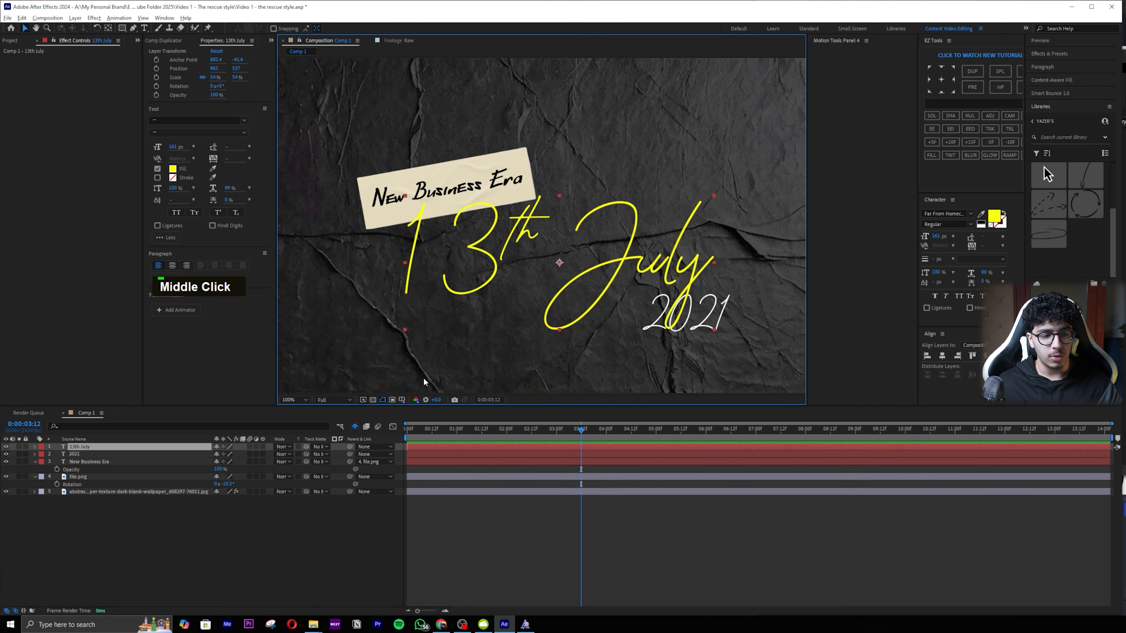
pyautogui.moveTo(575, 434); pyautogui.dragTo(421, 428)
pyautogui.hotkey('ctrl', 's')
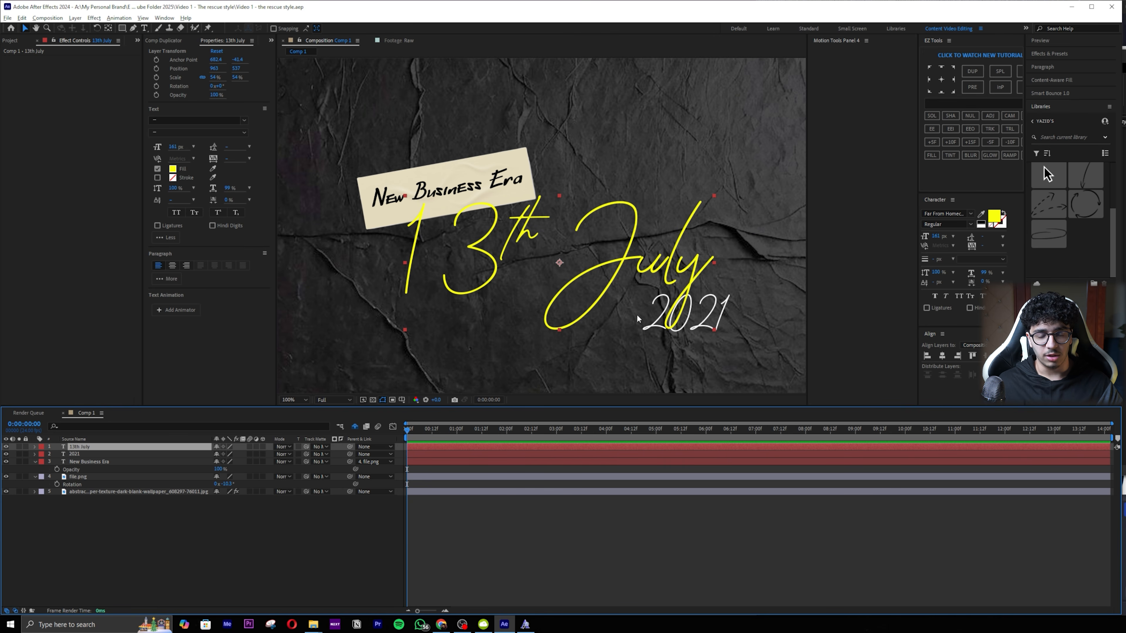
pyautogui.click(19, 447)
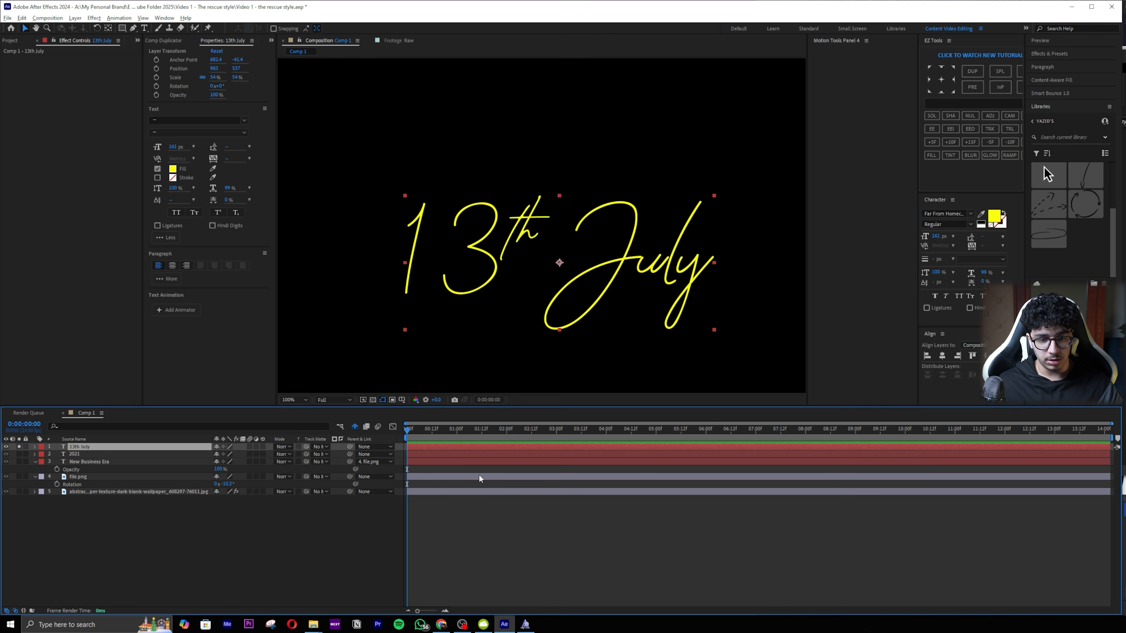
# Step: With no layer selected, set up the Pen tool with a red stroke 15 px wide
pyautogui.click(557, 533)
pyautogui.click(133, 28)
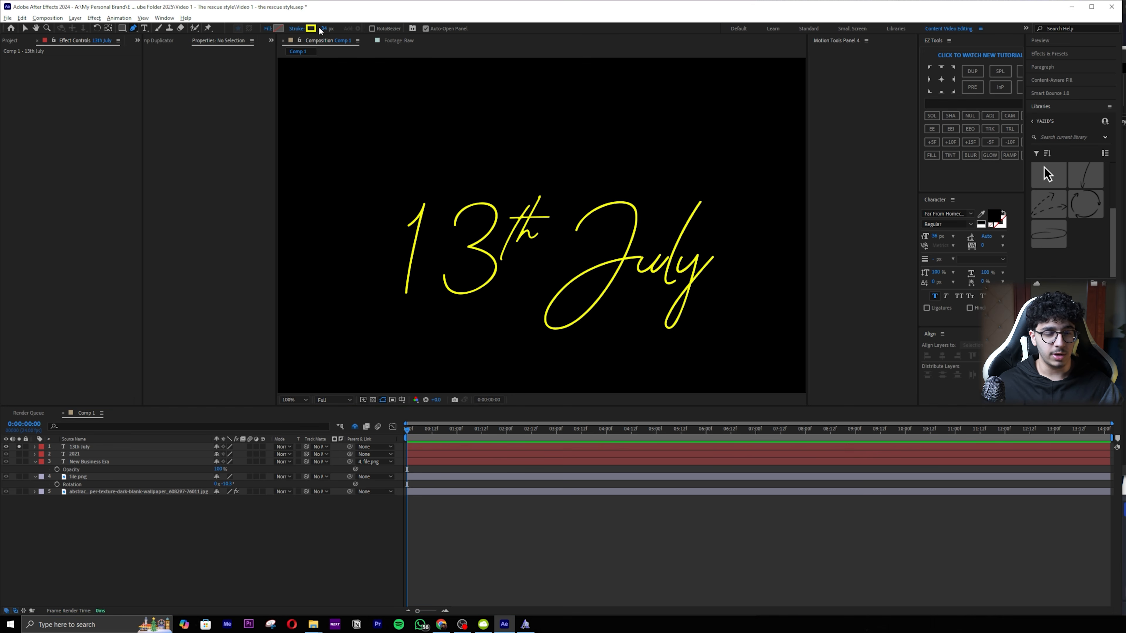
pyautogui.doubleClick(311, 28)
pyautogui.click(763, 278)
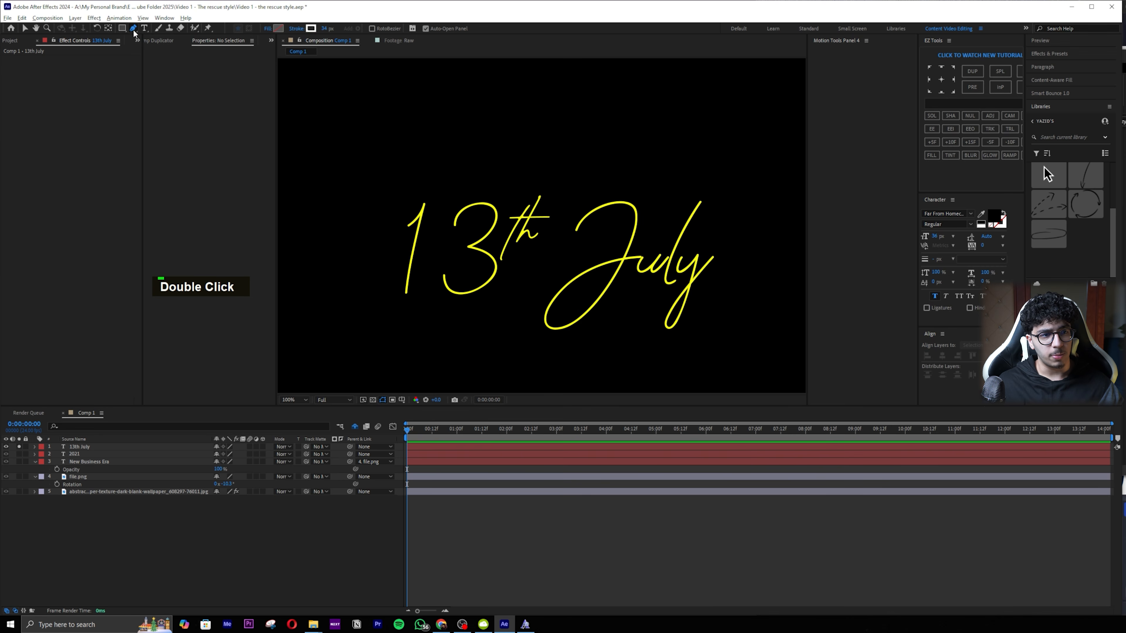
pyautogui.moveTo(331, 32); pyautogui.dragTo(324, 31)
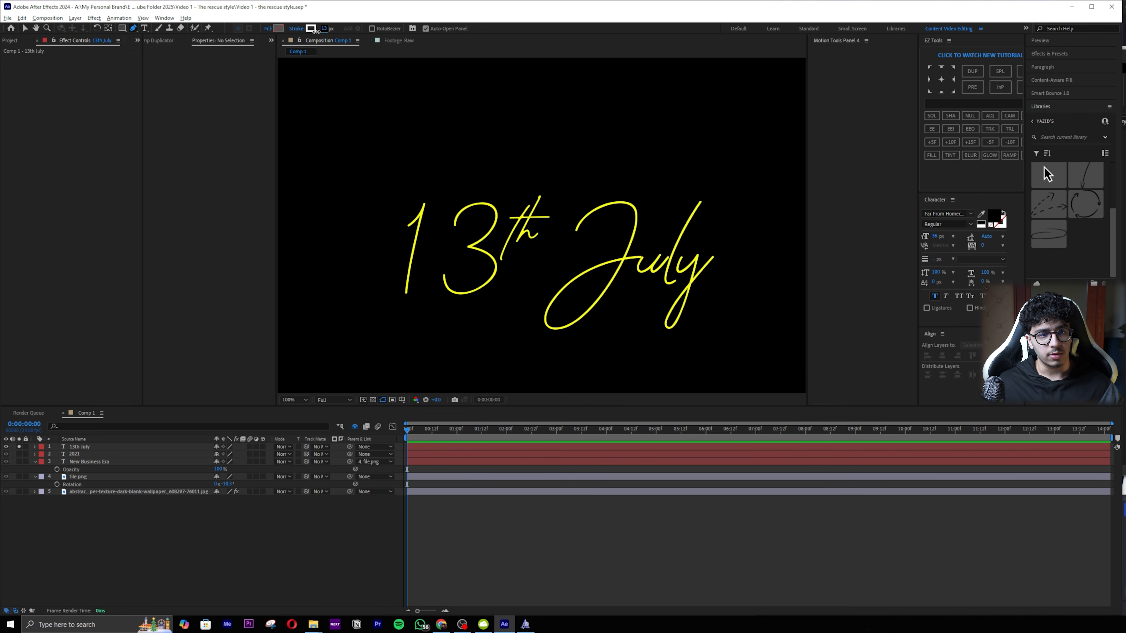
pyautogui.write('5')
pyautogui.press('Return')
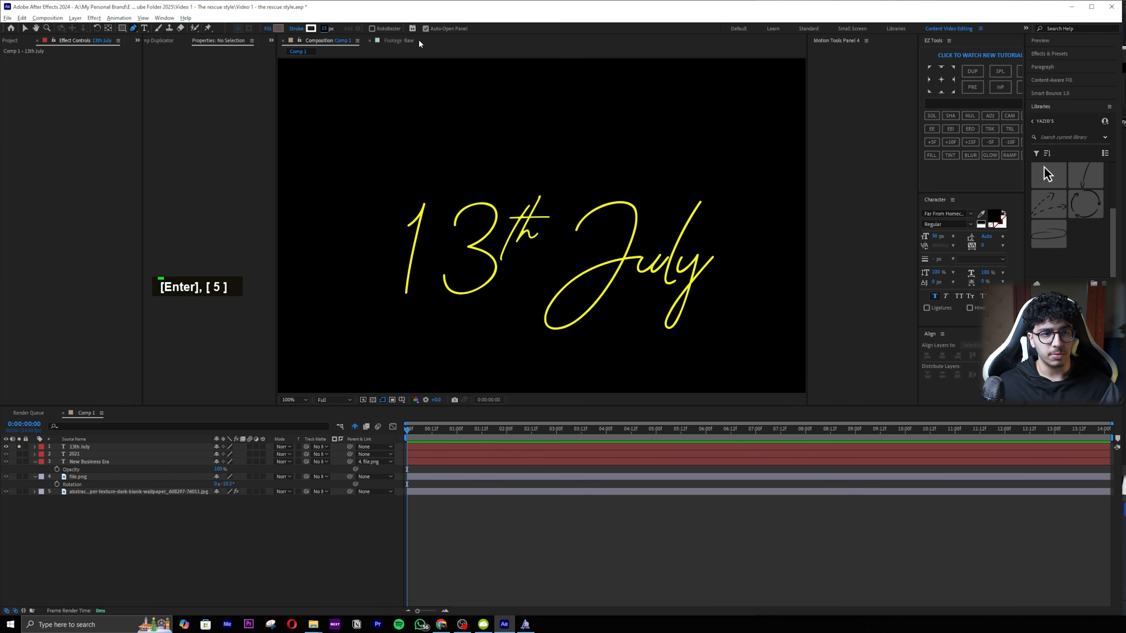
pyautogui.click(310, 29)
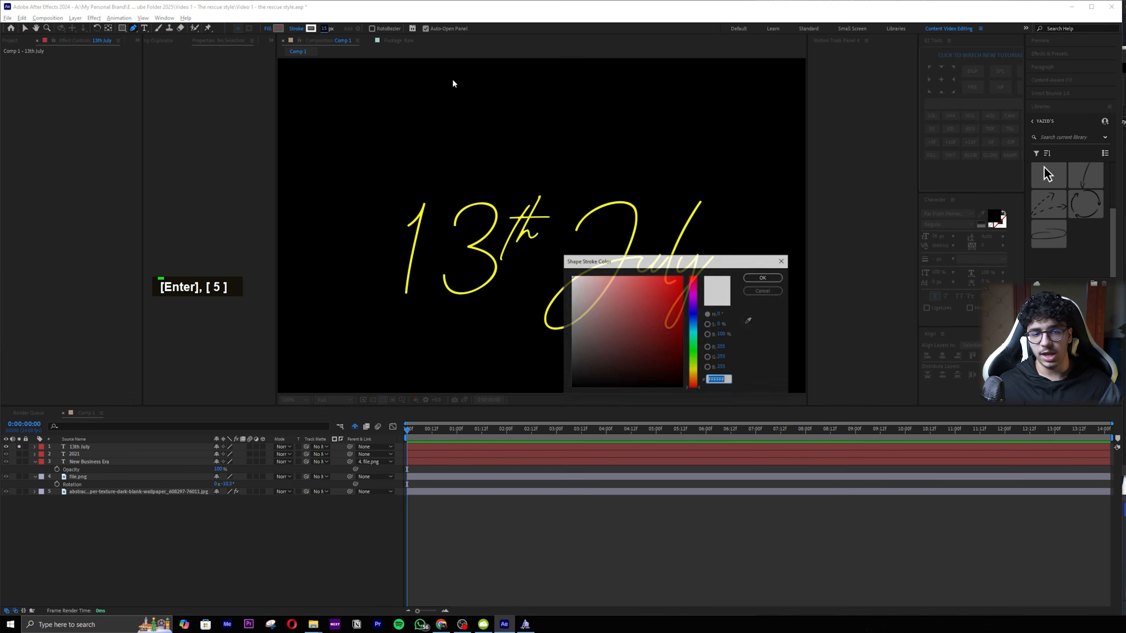
pyautogui.click(753, 278)
# Step: Trace the digit "1" of "13th July" with a pen path on a new shape layer, bending it to follow the lettering
pyautogui.scroll(1, 387, 211)
pyautogui.moveTo(334, 243)
pyautogui.mouseDown()
pyautogui.moveTo(608, 212)
pyautogui.moveTo(612, 199)
pyautogui.mouseUp()
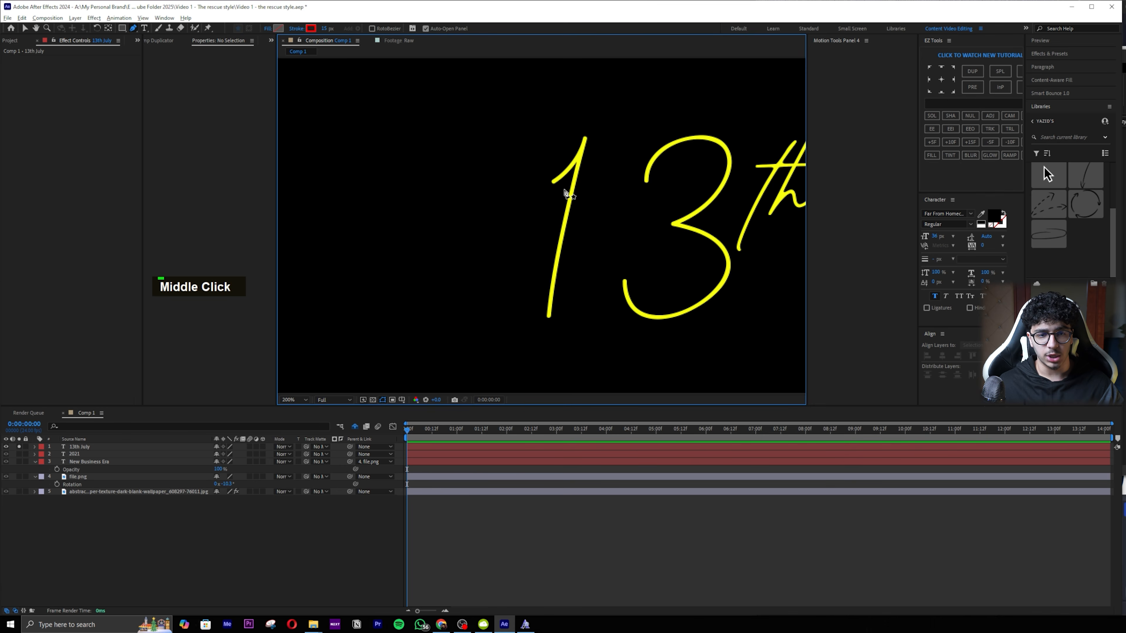
pyautogui.click(550, 183)
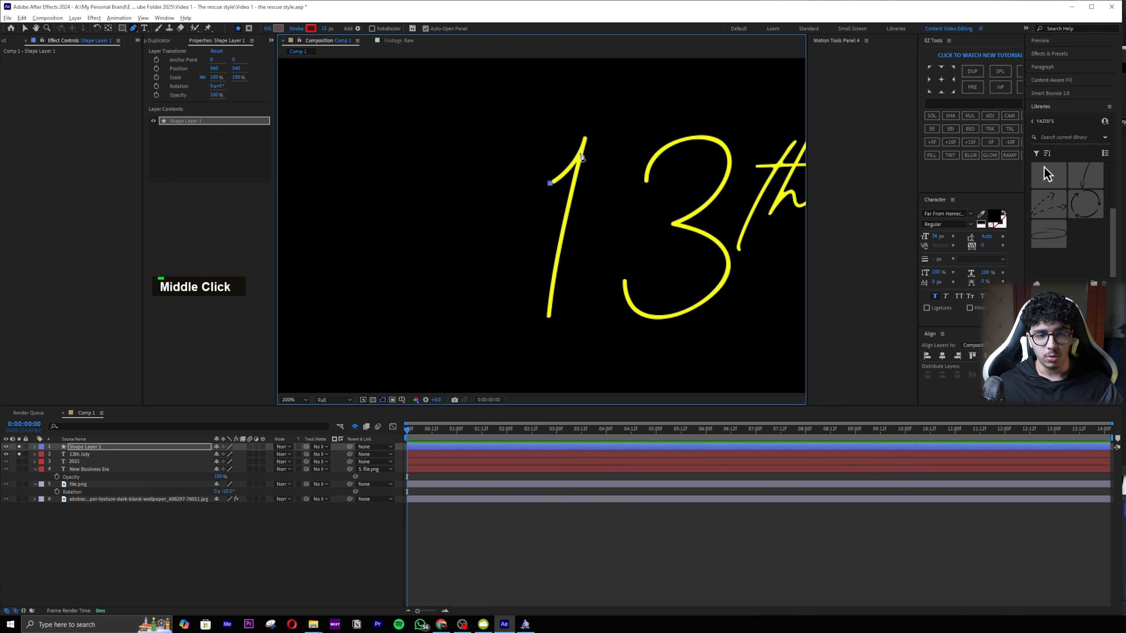
pyautogui.moveTo(582, 155); pyautogui.dragTo(585, 145)
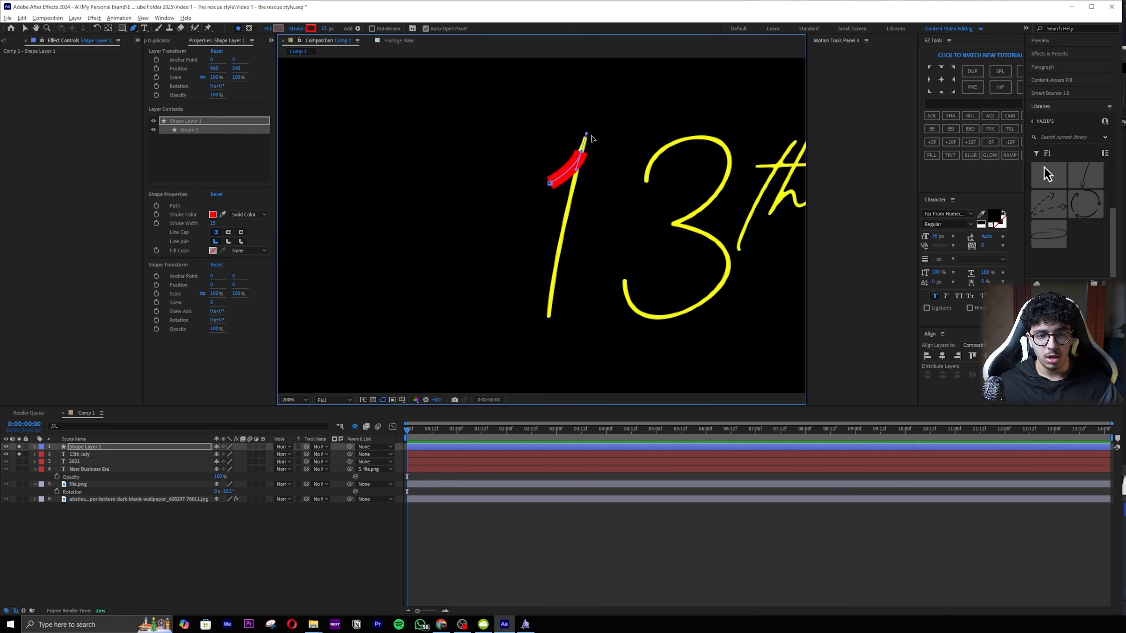
pyautogui.click(586, 134)
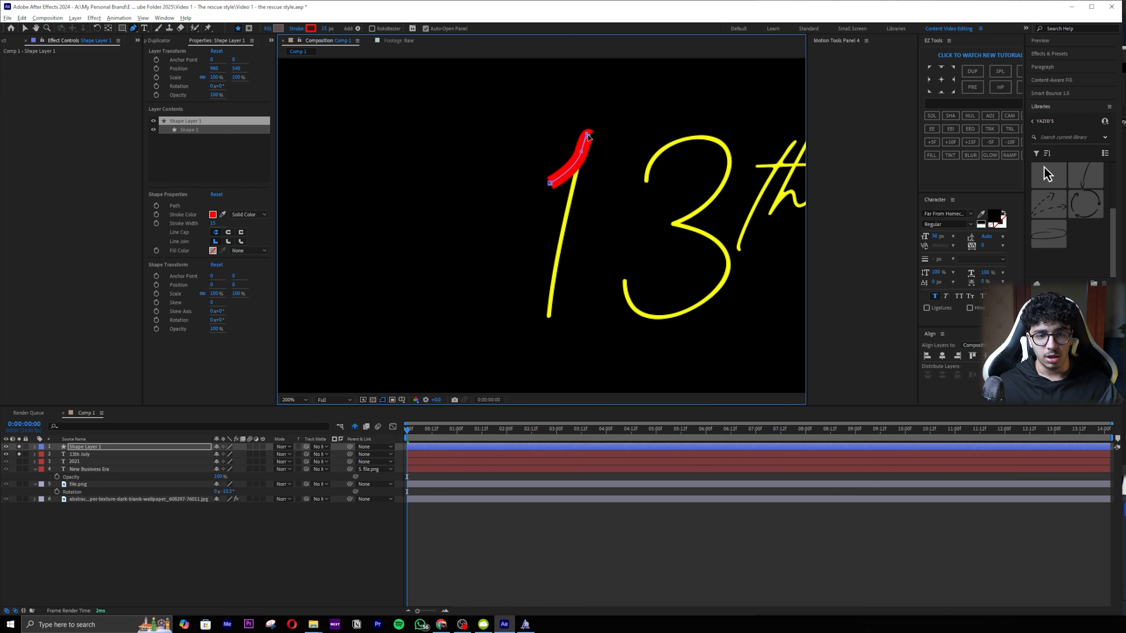
pyautogui.hotkey('ctrl', 'z')
pyautogui.hotkey('ctrl', 'z')
pyautogui.click(585, 138)
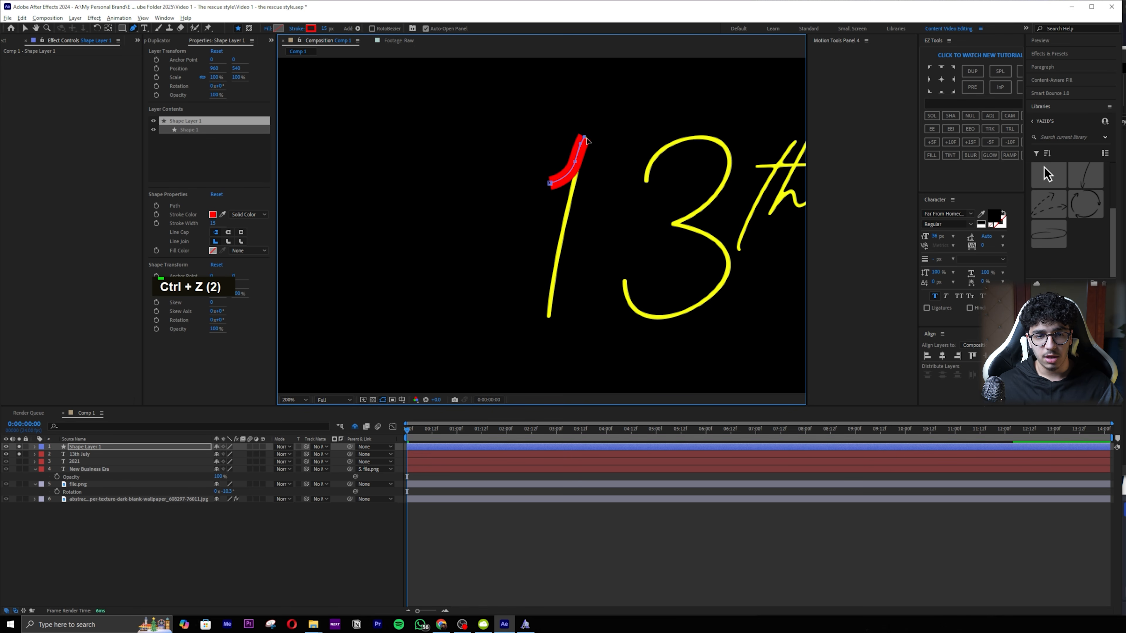
pyautogui.click(548, 319)
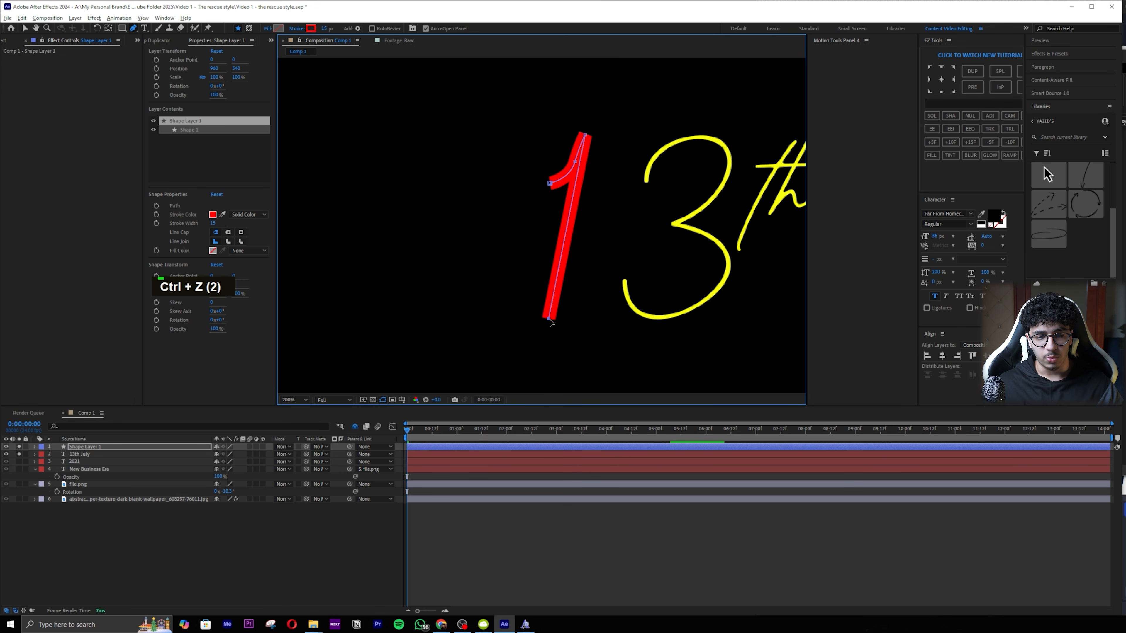
pyautogui.keyDown('alt'); pyautogui.click(562, 248); pyautogui.keyUp('alt')
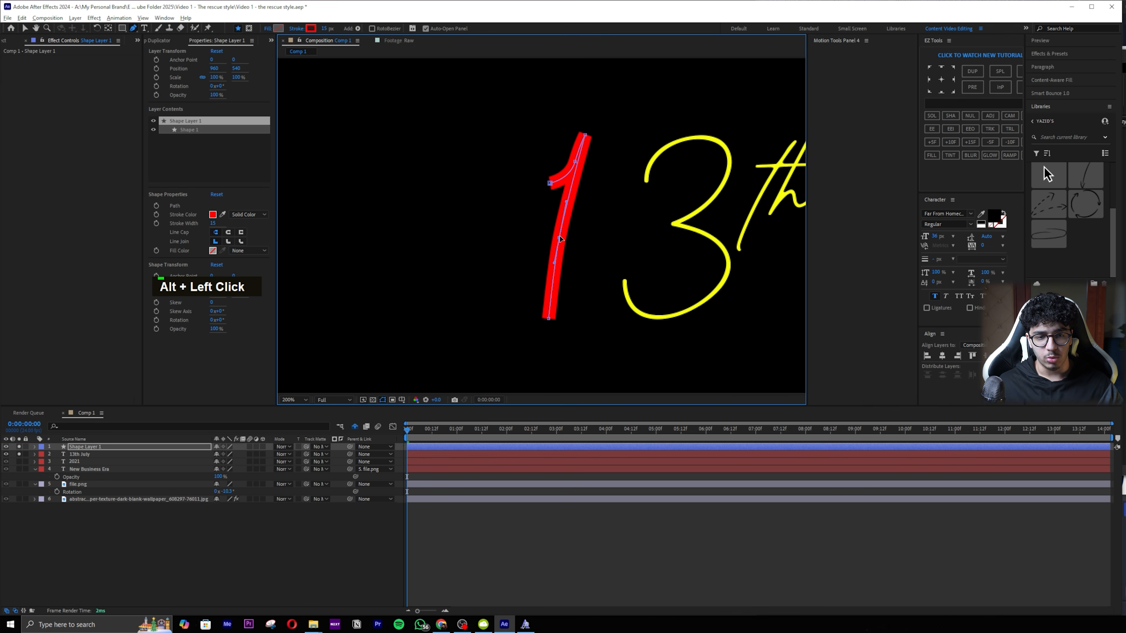
pyautogui.moveTo(554, 265); pyautogui.dragTo(553, 271)
pyautogui.click(625, 499)
pyautogui.moveTo(687, 269); pyautogui.dragTo(626, 314)
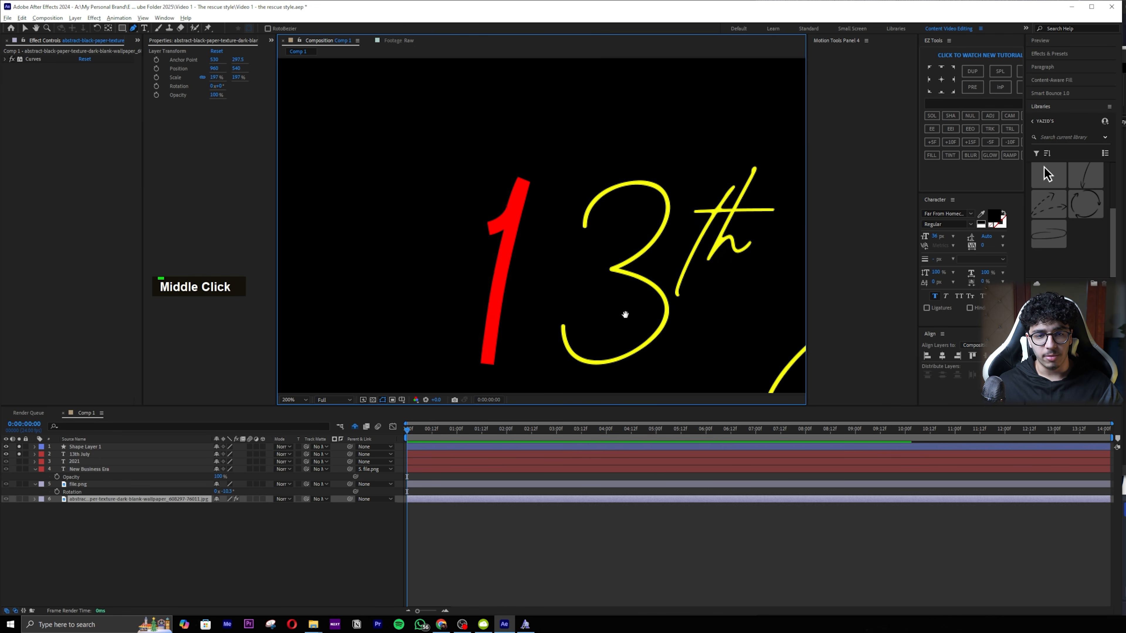
pyautogui.click(584, 227)
pyautogui.moveTo(616, 184); pyautogui.dragTo(616, 185)
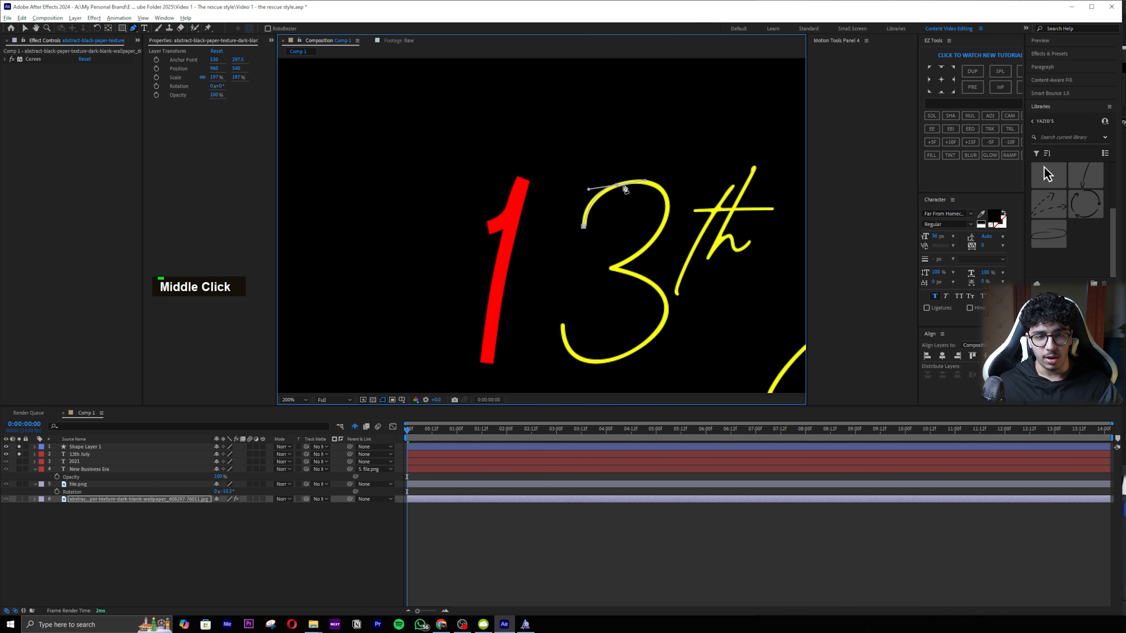
pyautogui.hotkey('ctrl', 'z')
pyautogui.hotkey('ctrl', 'z')
pyautogui.hotkey('ctrl', 'z')
pyautogui.hotkey('ctrl', 'z')
pyautogui.hotkey('ctrl', 'z')
pyautogui.hotkey('ctrl', 'z')
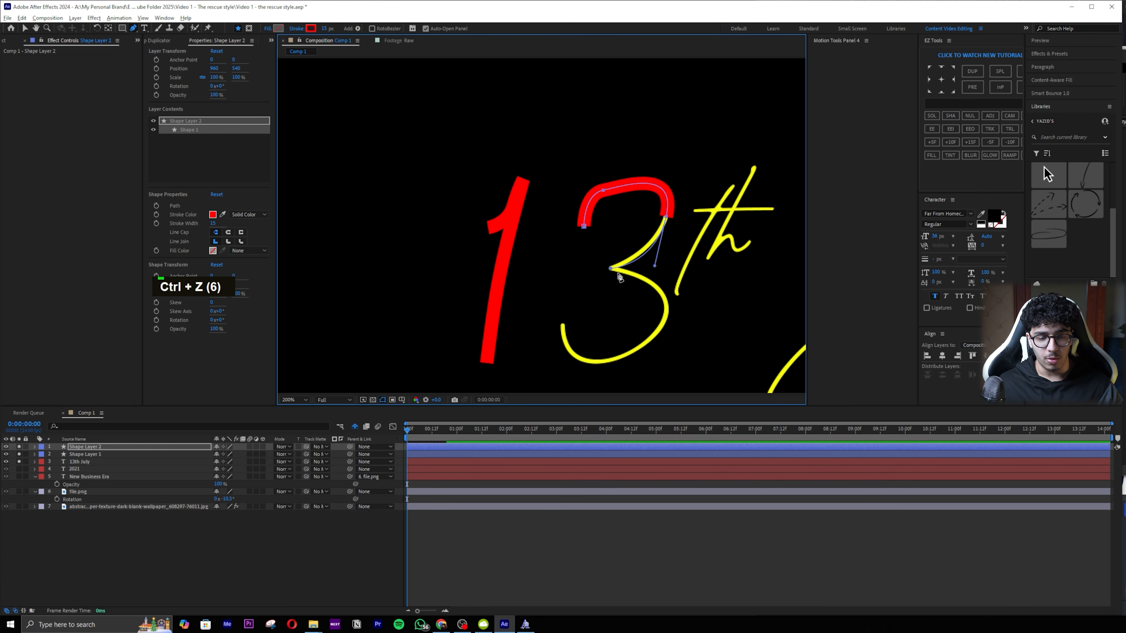
# Step: Trace the digit "3" with a curved pen path on its own shape layer, ending at its lower hook
pyautogui.moveTo(656, 263); pyautogui.dragTo(654, 262)
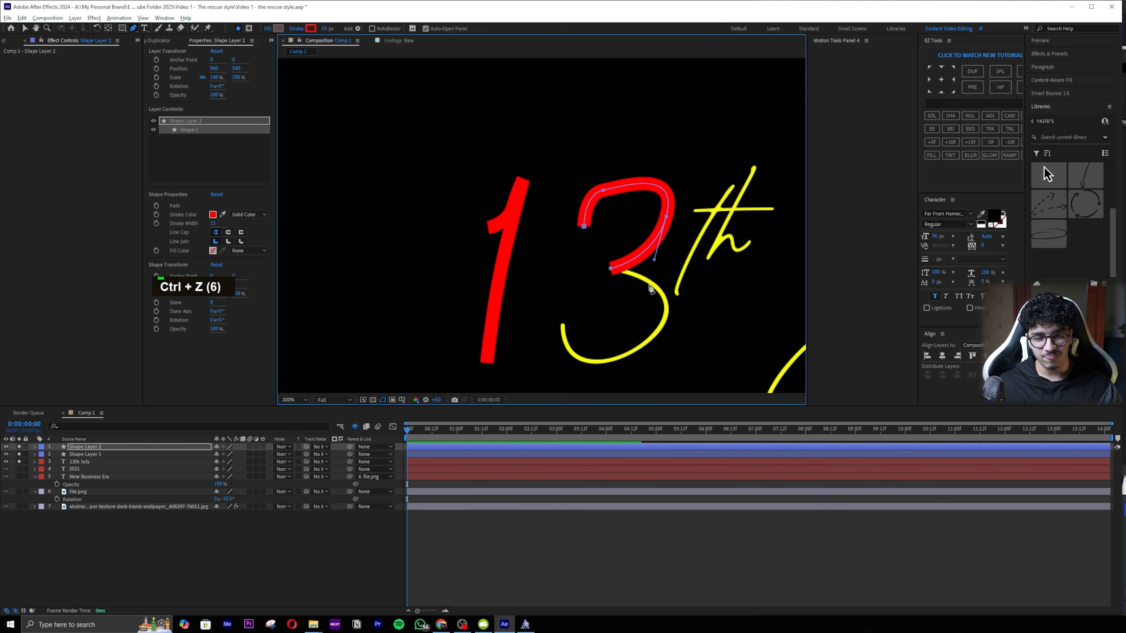
pyautogui.click(657, 288)
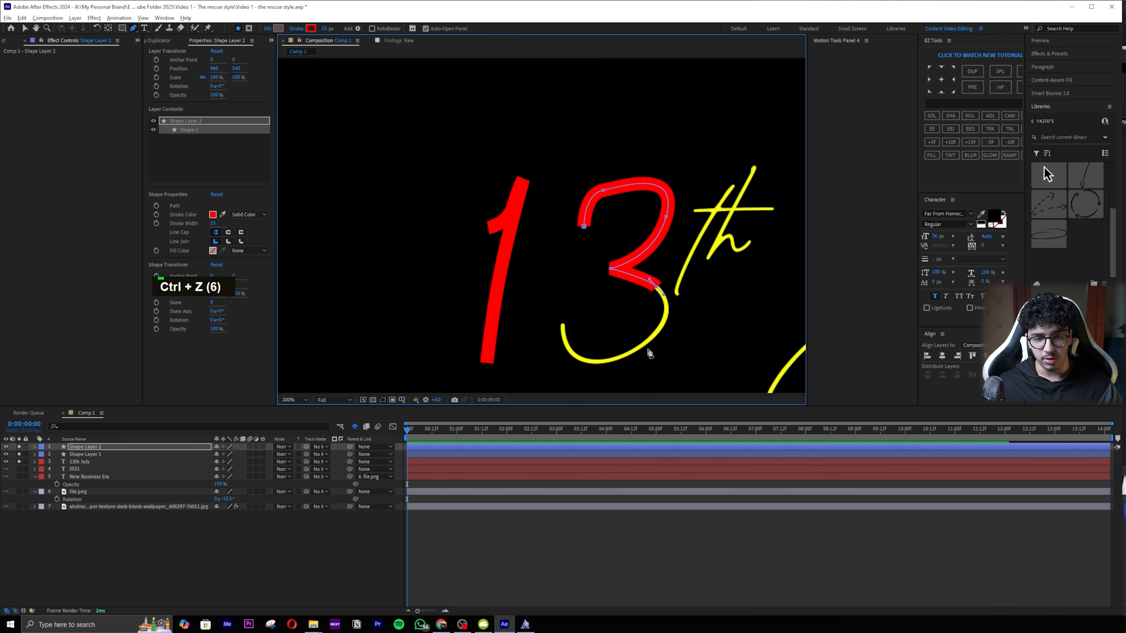
pyautogui.moveTo(609, 360); pyautogui.dragTo(535, 372)
pyautogui.moveTo(561, 324); pyautogui.dragTo(562, 319)
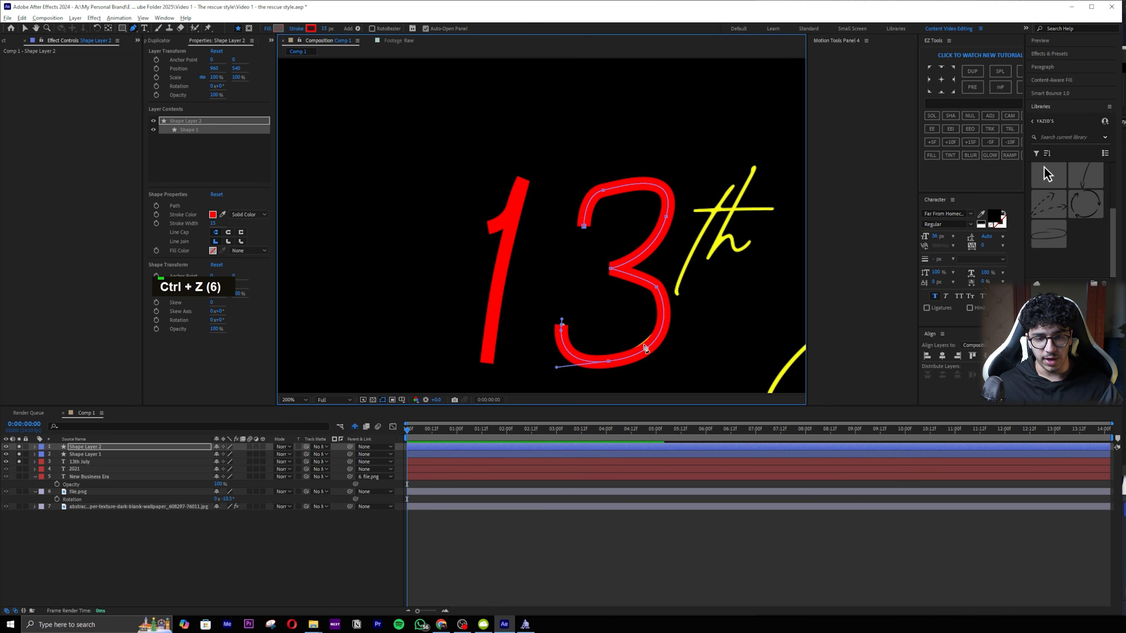
# Step: Trace the slanted stem of the "t" in "th" on a new shape layer using an 8 px stroke
pyautogui.middleClick(670, 296)
pyautogui.moveTo(665, 296); pyautogui.dragTo(604, 314)
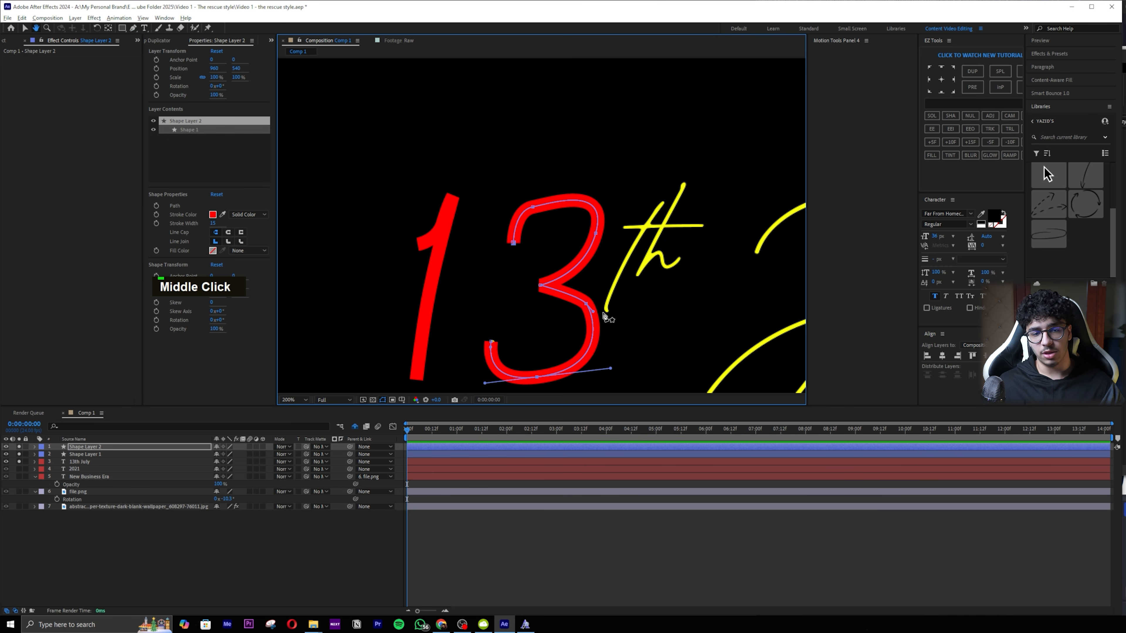
pyautogui.click(635, 545)
pyautogui.click(326, 29)
pyautogui.write('8')
pyautogui.press('Return')
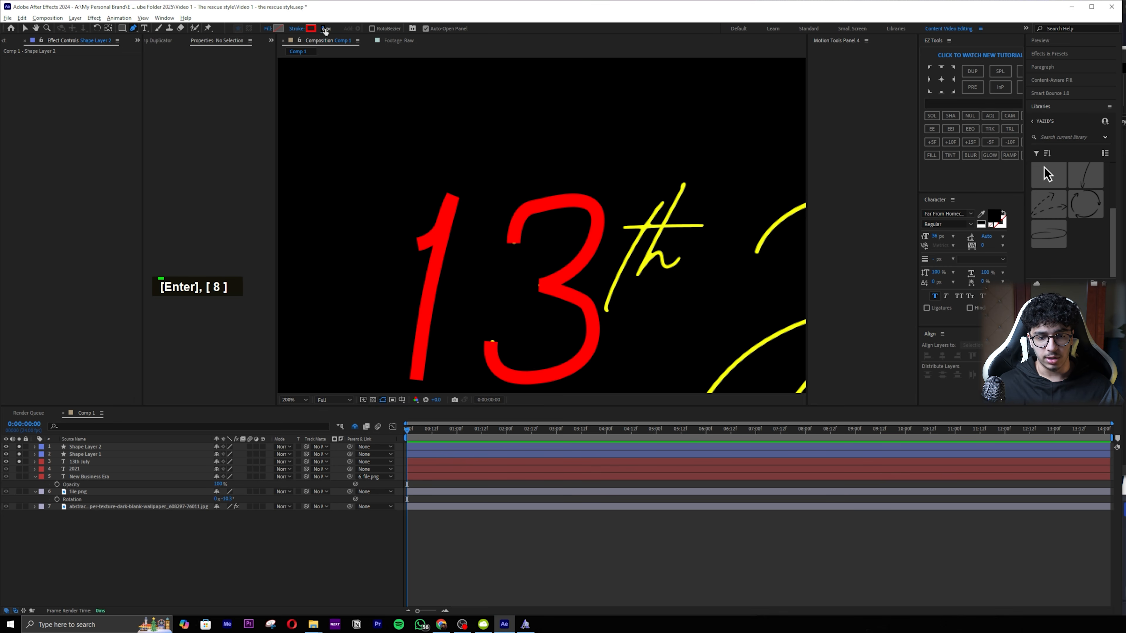
pyautogui.click(609, 313)
pyautogui.moveTo(607, 300); pyautogui.dragTo(610, 290)
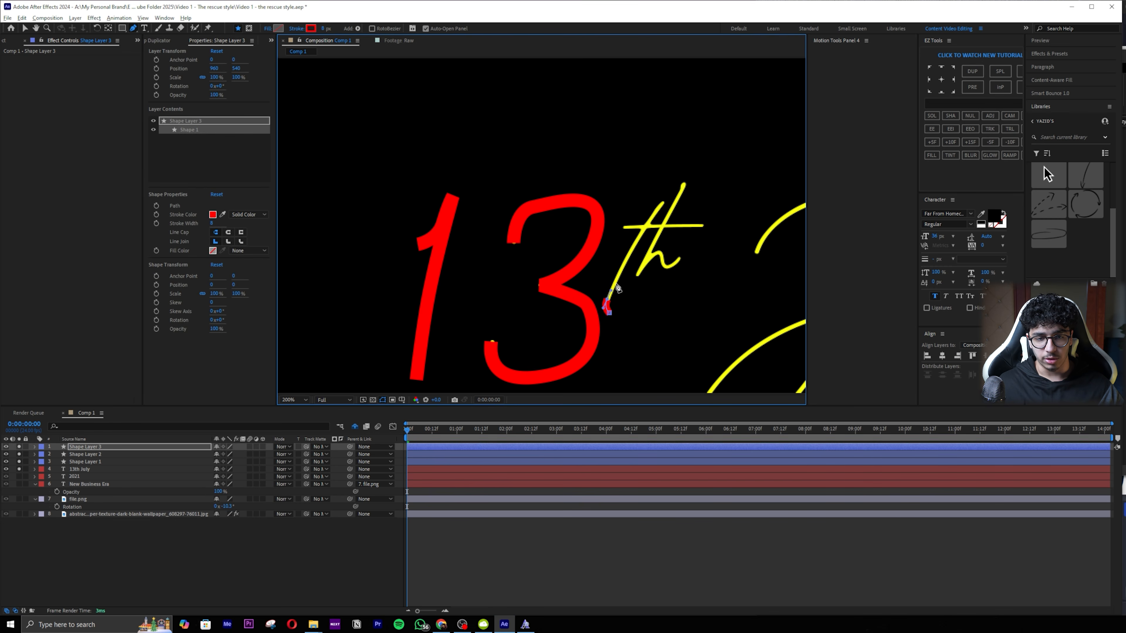
pyautogui.click(662, 202)
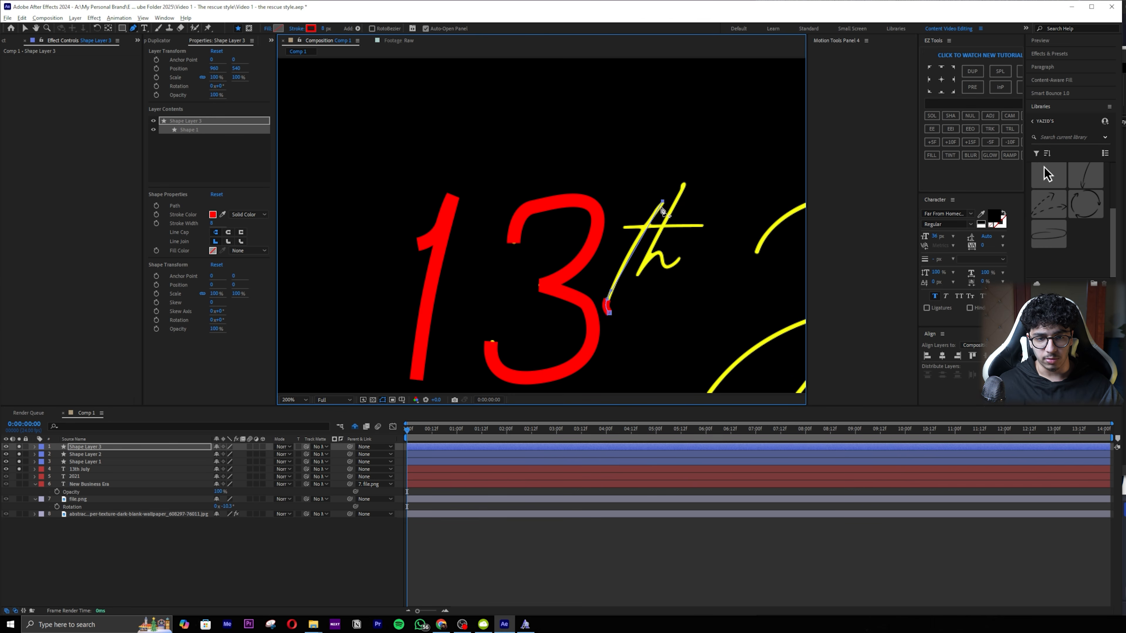
pyautogui.moveTo(644, 233); pyautogui.dragTo(642, 233)
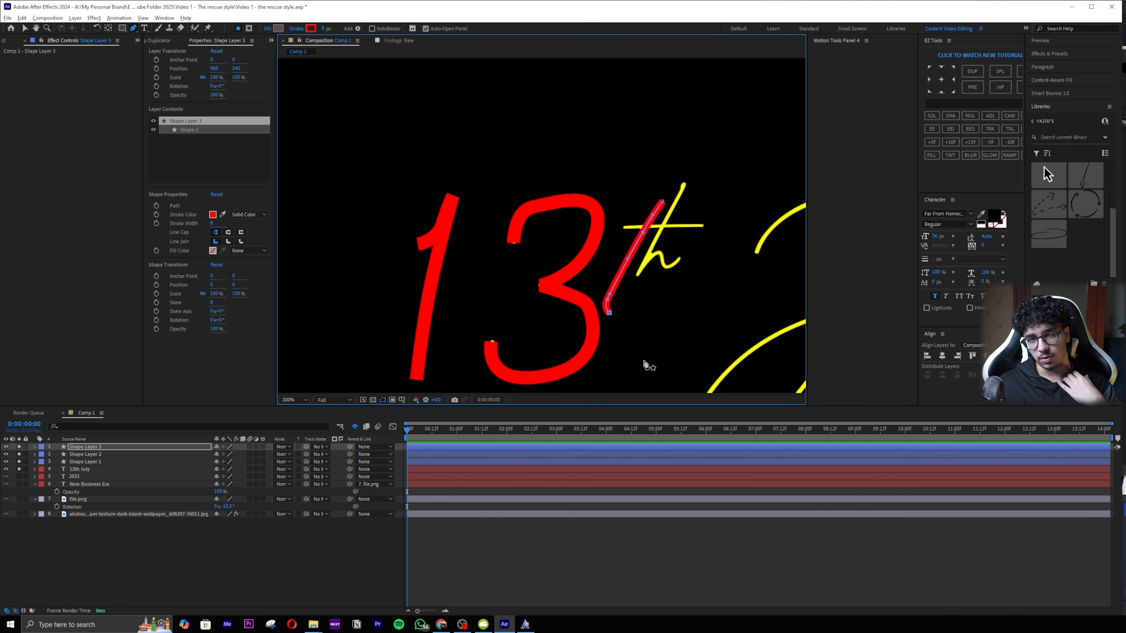
# Step: Draw the crossbar of the "t" as a straight path on a separate shape layer
pyautogui.click(633, 532)
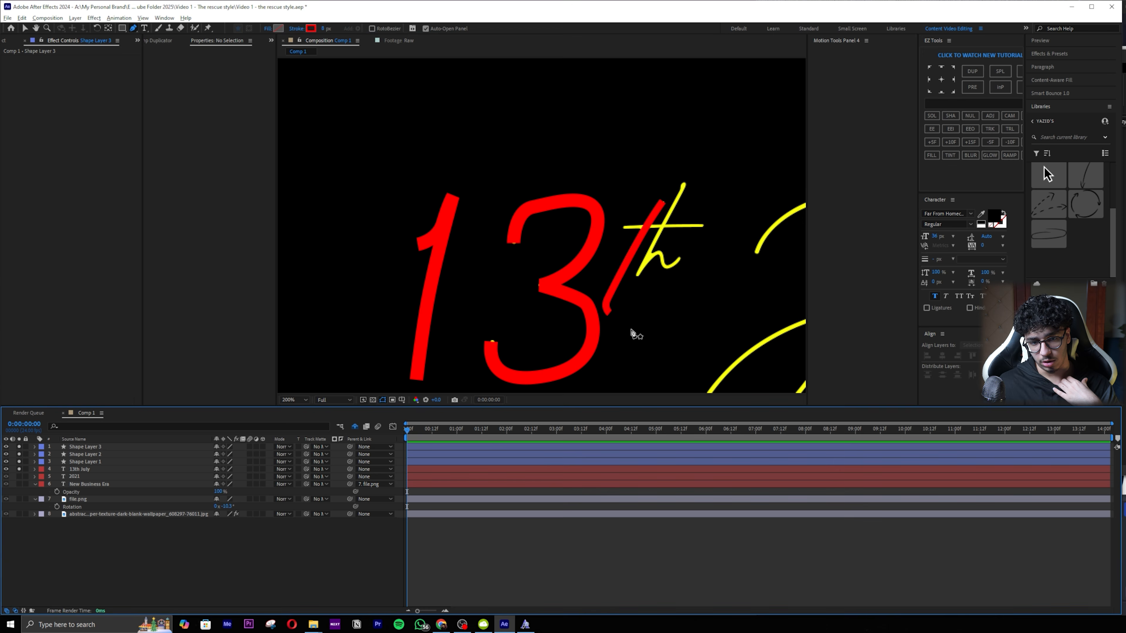
pyautogui.click(623, 228)
pyautogui.click(703, 227)
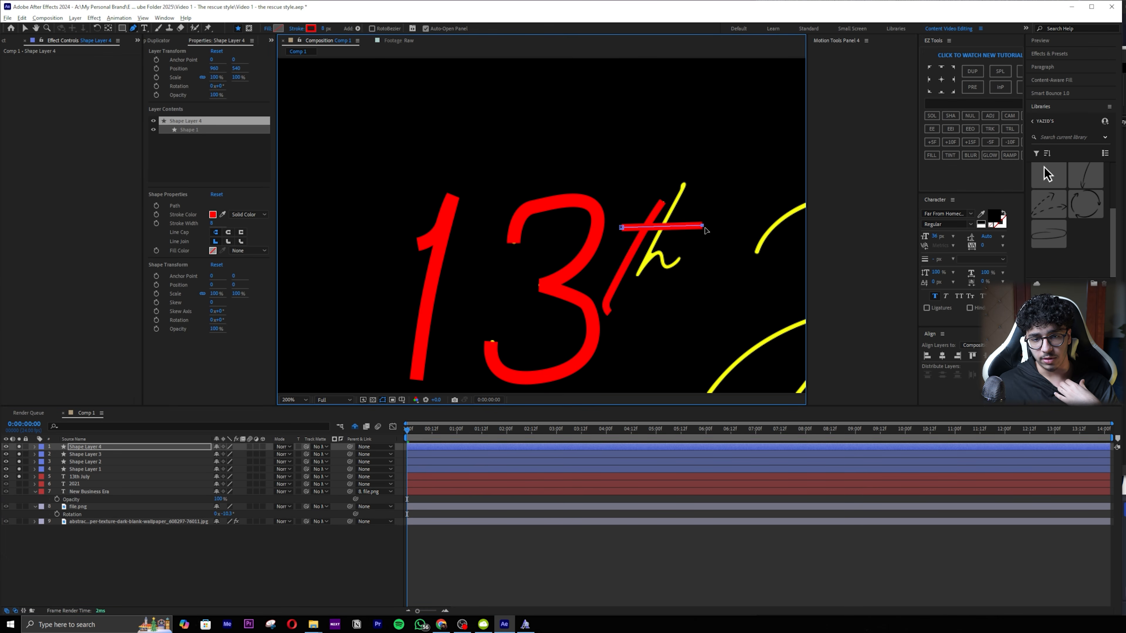
# Step: Trace the "h" of "th" on a new shape layer, from the top of its stem through its curved tail
pyautogui.click(694, 524)
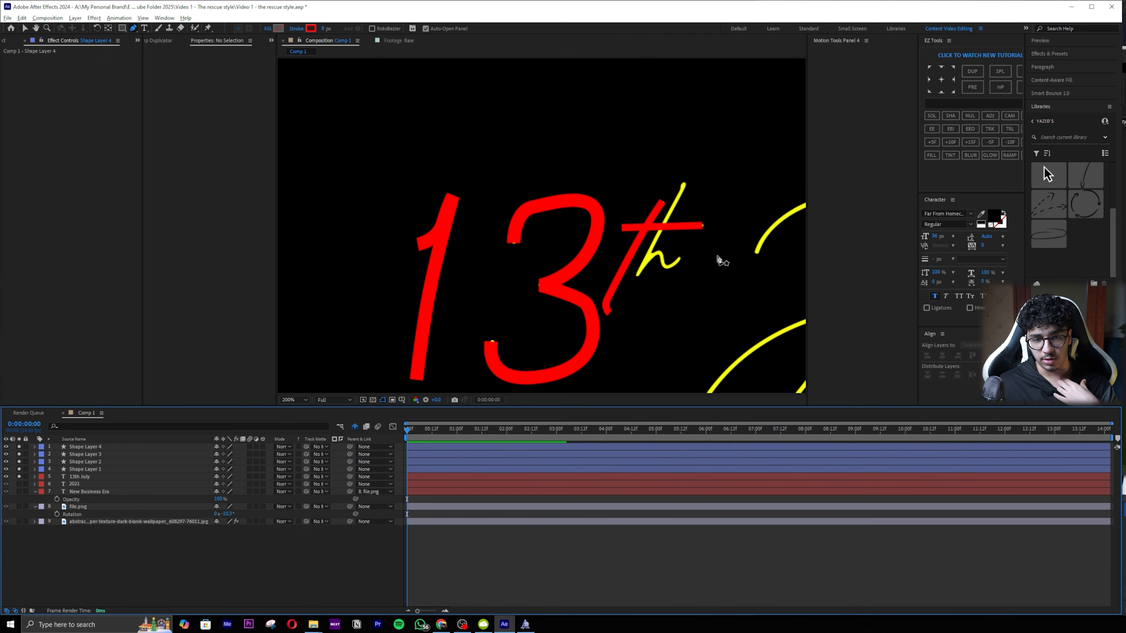
pyautogui.click(683, 183)
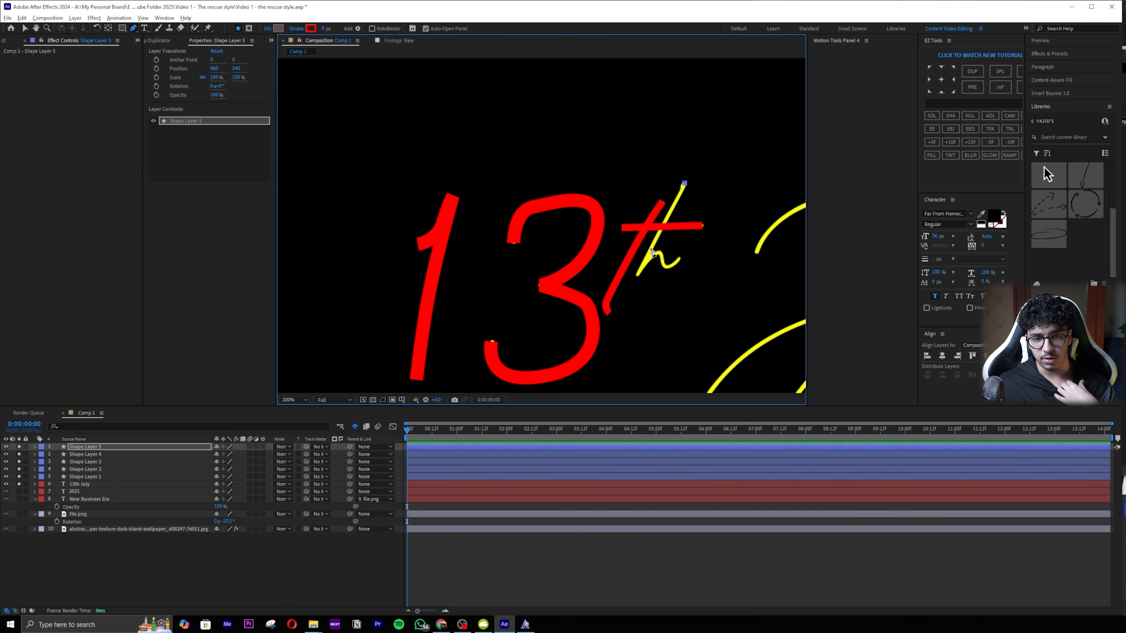
pyautogui.click(638, 275)
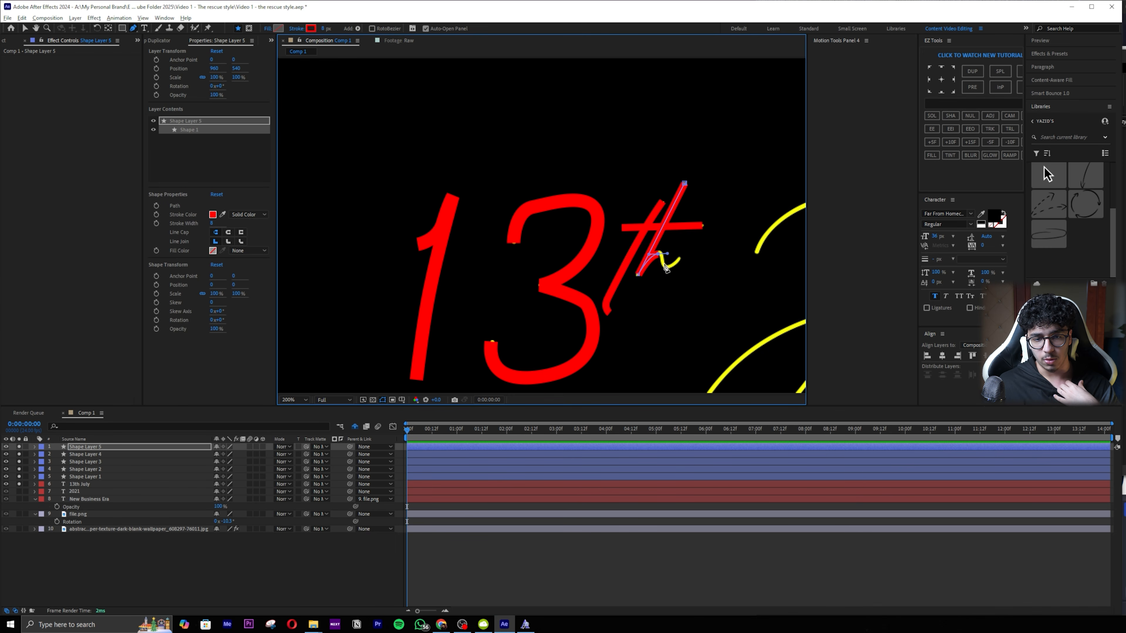
pyautogui.moveTo(665, 265); pyautogui.dragTo(672, 266)
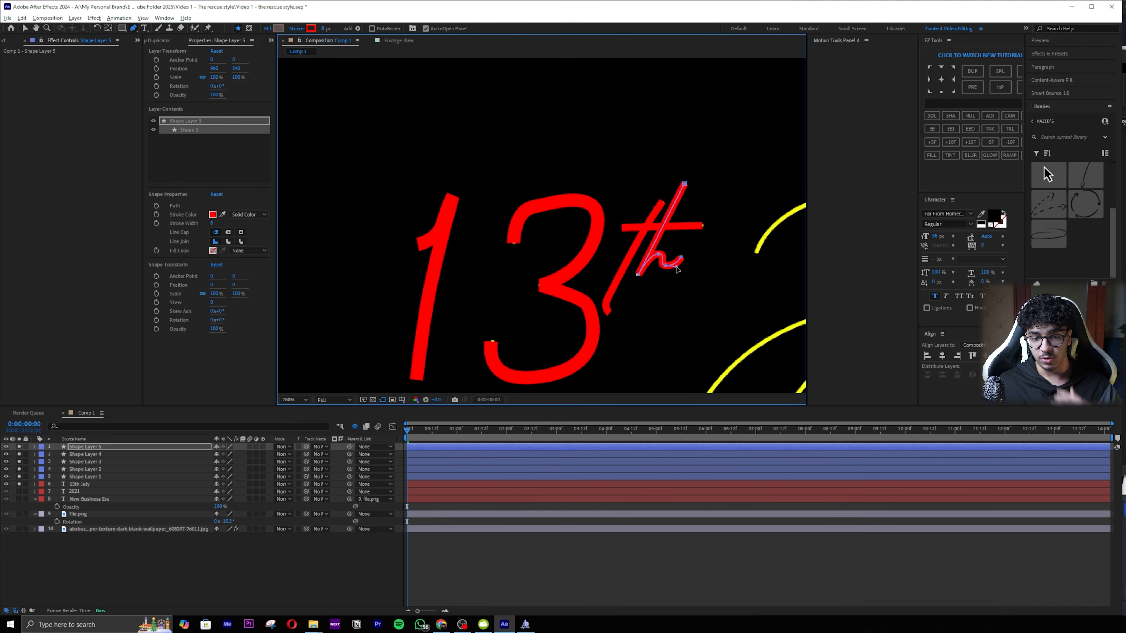
# Step: Nudge the end point of the "t" crossbar and the lower point of the "h" to fully cover the yellow lettering
pyautogui.click(465, 455)
pyautogui.moveTo(705, 227); pyautogui.dragTo(706, 225)
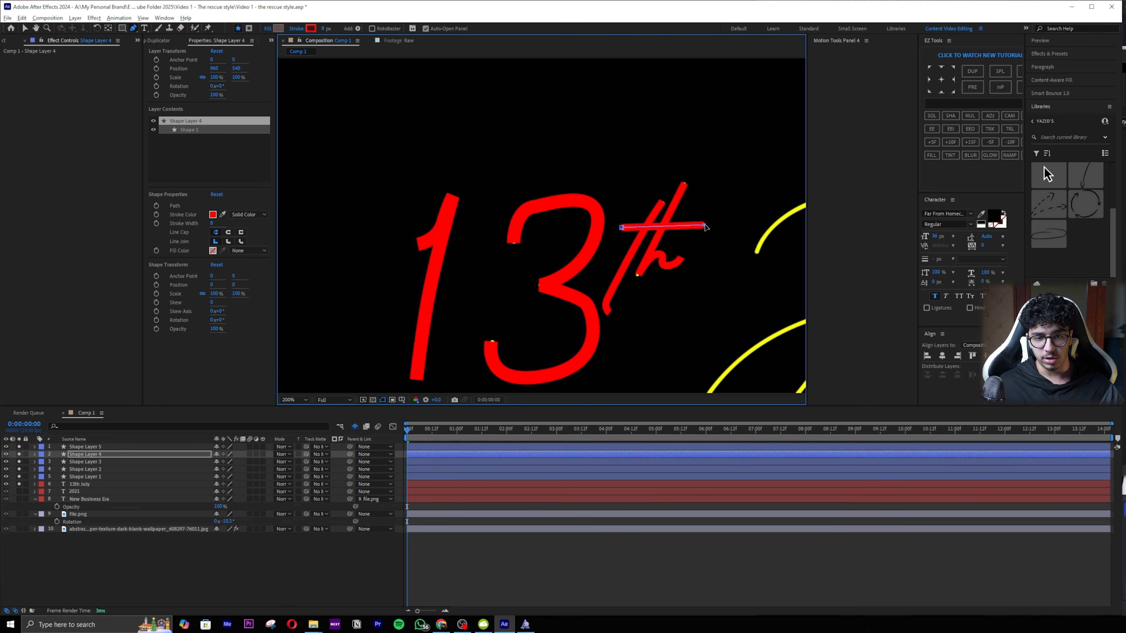
pyautogui.click(478, 447)
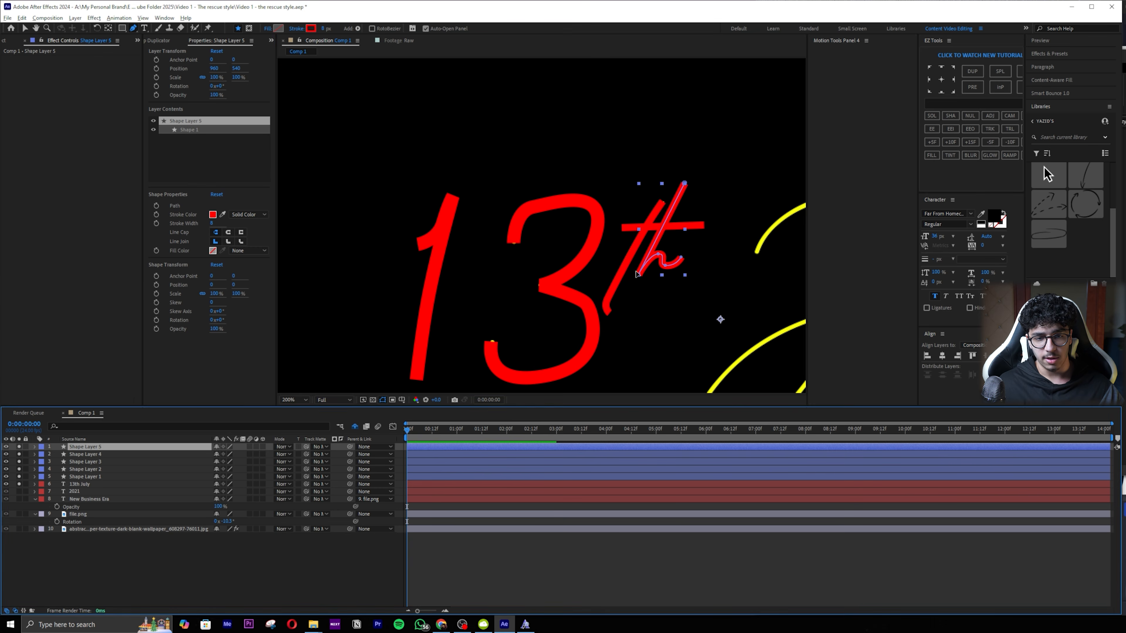
pyautogui.moveTo(639, 276); pyautogui.dragTo(637, 277)
pyautogui.moveTo(720, 293); pyautogui.dragTo(518, 297)
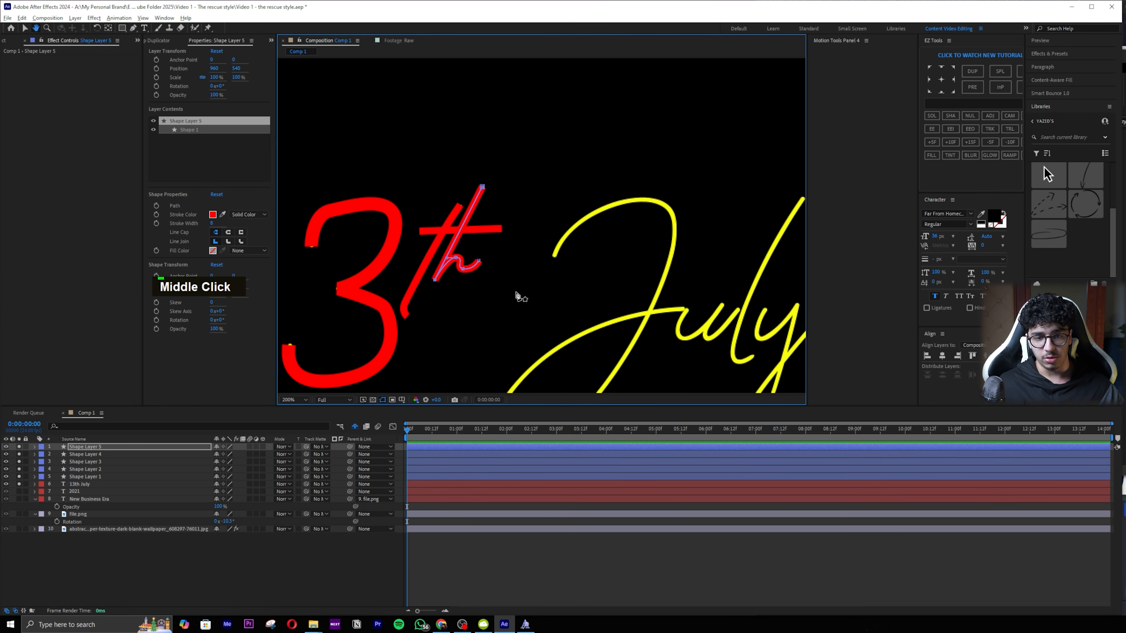
# Step: Trace the top arc of the capital "J" on a new shape layer, starting from its upper tip and fitting the curve to the lettering
pyautogui.click(604, 547)
pyautogui.scroll(-4, 604, 328)
pyautogui.scroll(4, 580, 284)
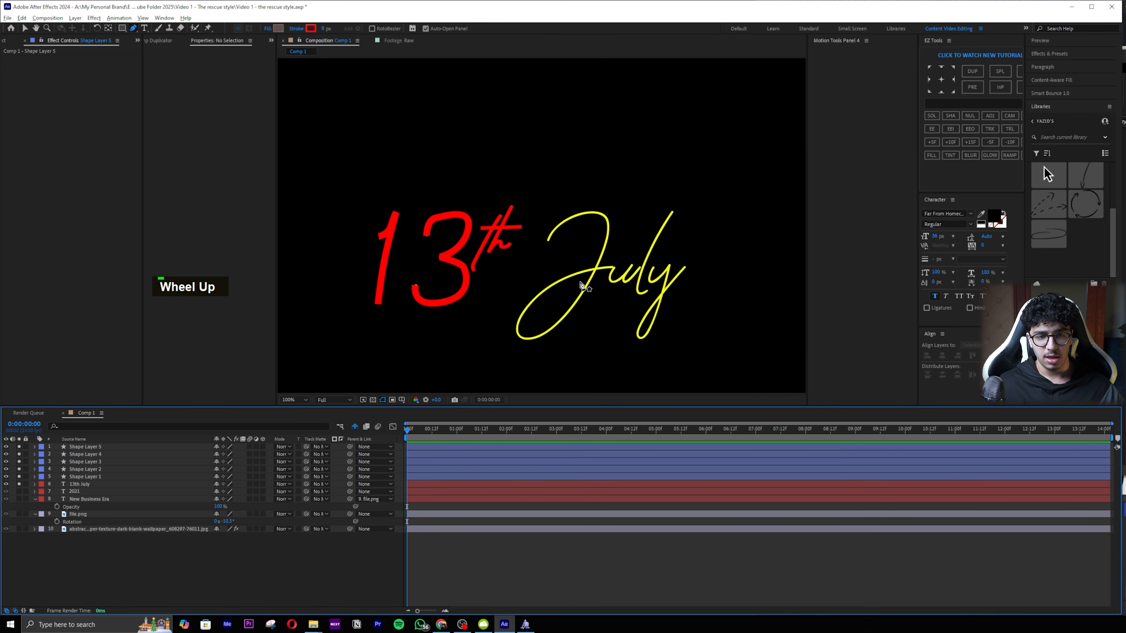
pyautogui.moveTo(587, 270); pyautogui.dragTo(534, 218)
pyautogui.click(501, 205)
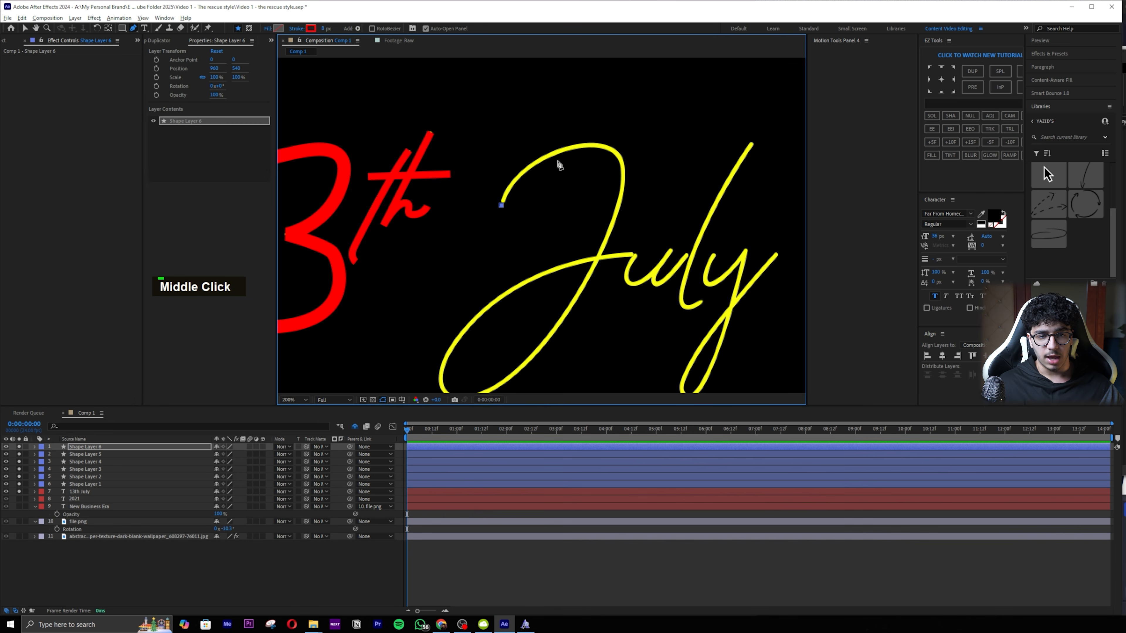
pyautogui.moveTo(572, 149); pyautogui.dragTo(622, 143)
pyautogui.click(622, 171)
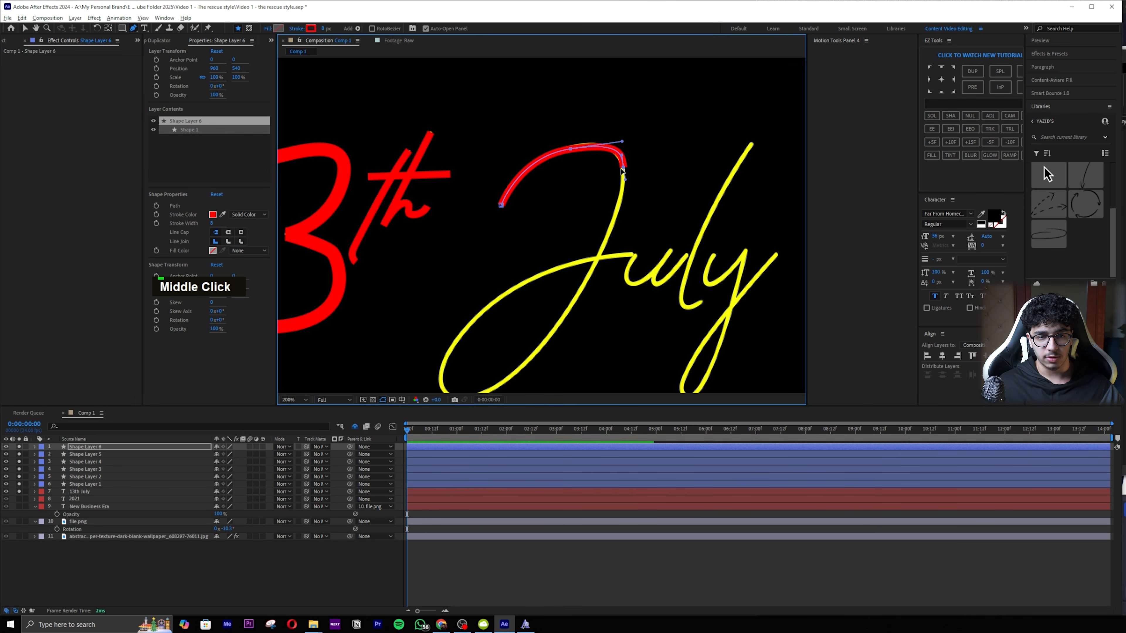
pyautogui.moveTo(571, 150); pyautogui.dragTo(570, 148)
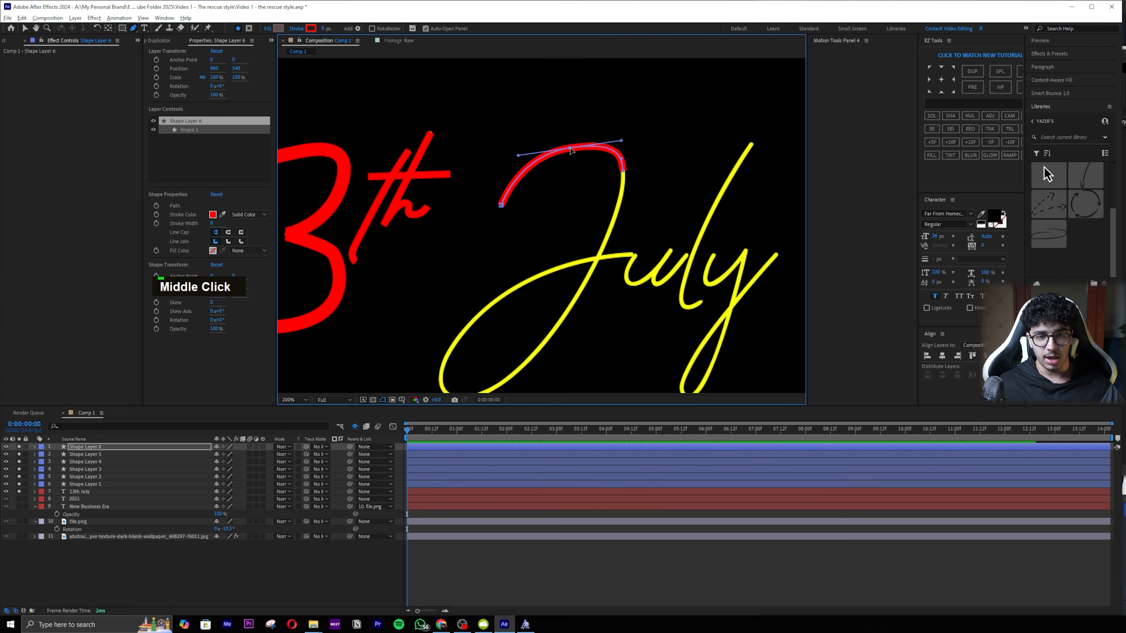
# Step: Extend the "J" path down its long stem and around the lower loop, adjusting the curve handles to follow the yellow lettering
pyautogui.moveTo(624, 171); pyautogui.dragTo(653, 132)
pyautogui.moveTo(547, 333); pyautogui.dragTo(474, 361)
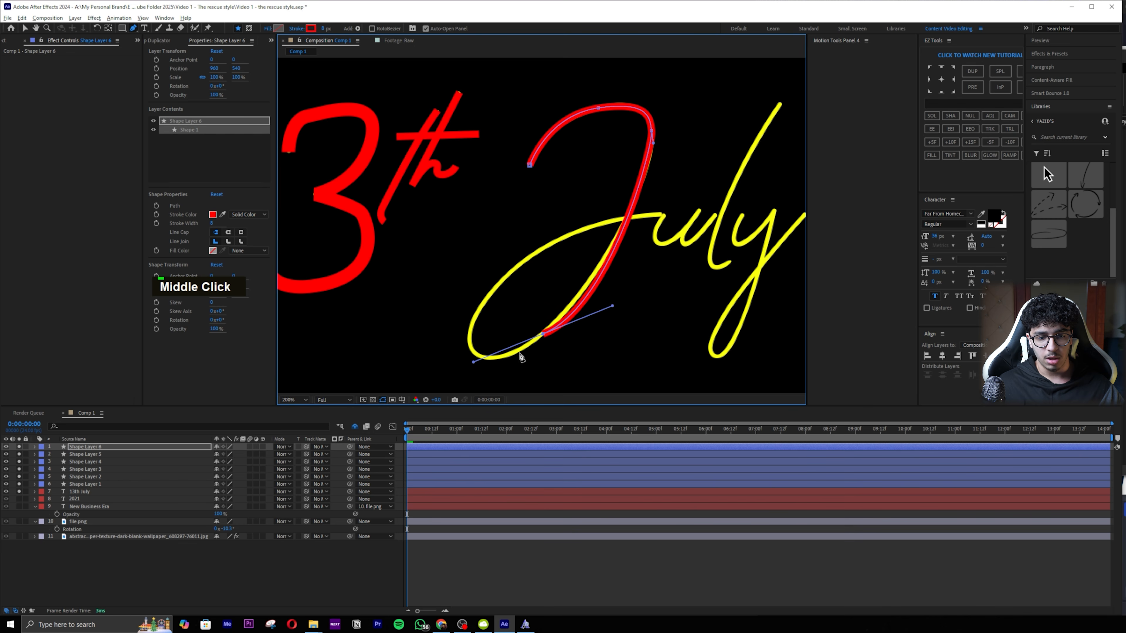
pyautogui.moveTo(543, 333); pyautogui.dragTo(541, 333)
pyautogui.moveTo(611, 307); pyautogui.dragTo(612, 283)
pyautogui.click(654, 135)
pyautogui.click(541, 333)
pyautogui.moveTo(470, 345); pyautogui.dragTo(465, 338)
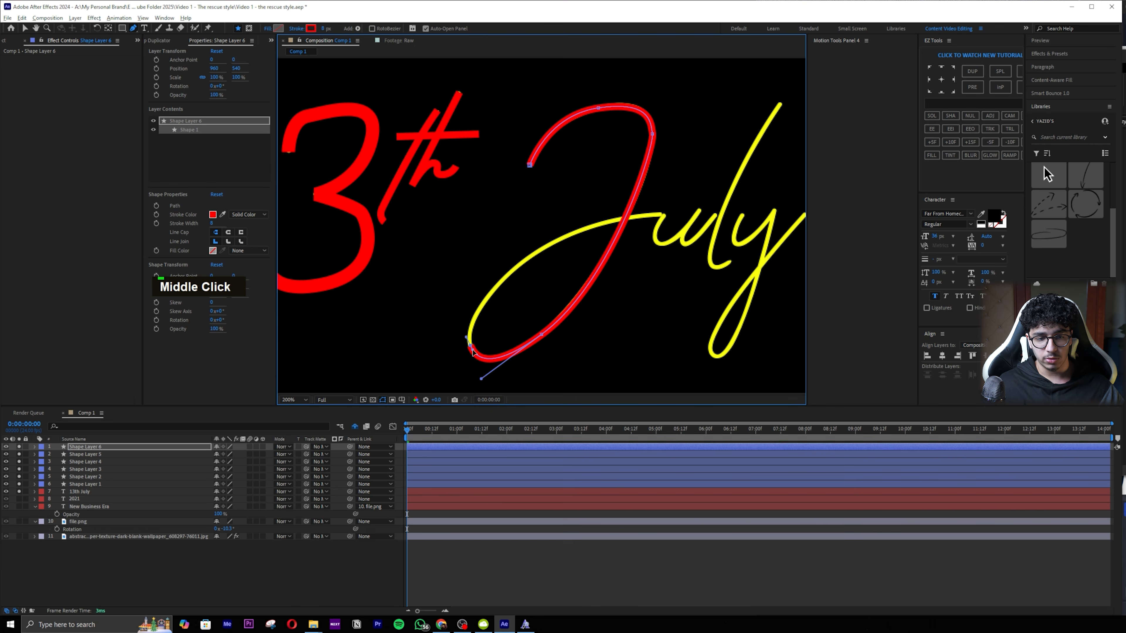
# Step: Complete the "J" path from the lower loop up through its crossing stroke to the start of the "u"
pyautogui.moveTo(504, 278); pyautogui.dragTo(527, 268)
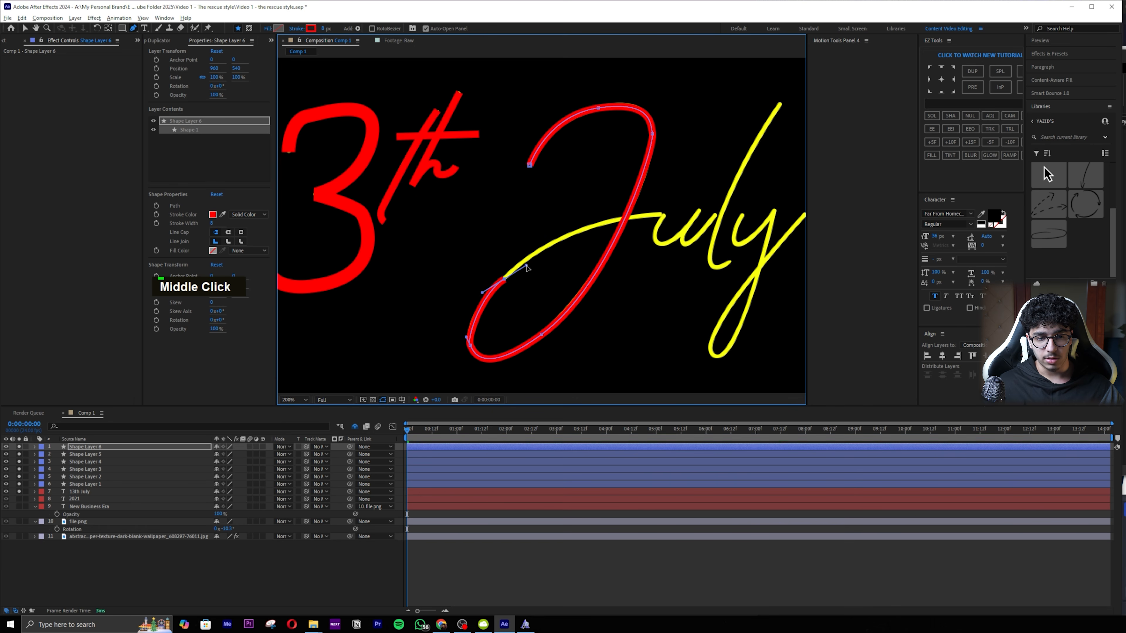
pyautogui.moveTo(647, 214); pyautogui.dragTo(716, 214)
pyautogui.hotkey('ctrl', 'z')
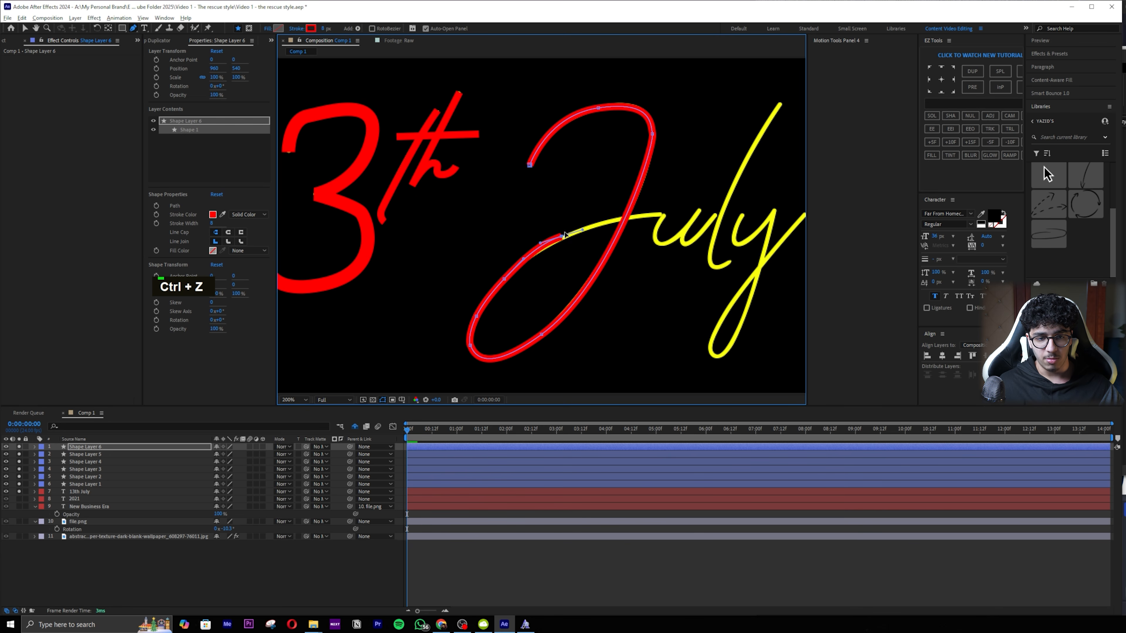
pyautogui.moveTo(562, 238); pyautogui.dragTo(584, 232)
pyautogui.moveTo(633, 217); pyautogui.dragTo(663, 215)
pyautogui.click(662, 215)
# Step: Trace the "u" of "July" on a new shape layer, covering both of its curved strokes
pyautogui.moveTo(725, 262); pyautogui.dragTo(648, 251)
pyautogui.scroll(-1, 535, 262)
pyautogui.scroll(1, 568, 218)
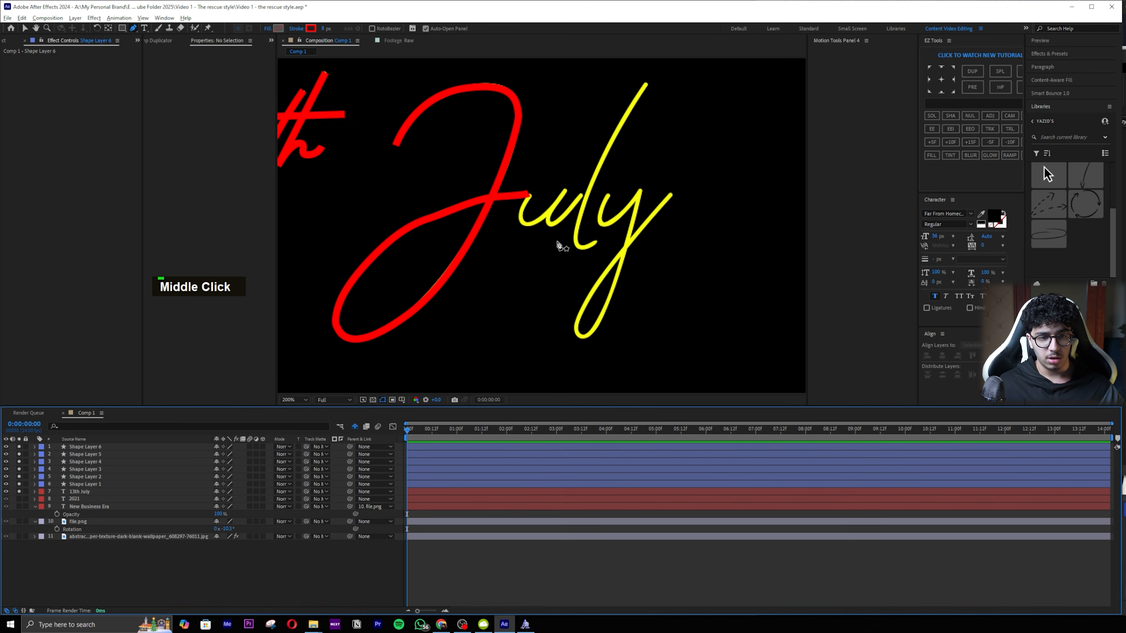
pyautogui.scroll(2, 543, 201)
pyautogui.middleClick(553, 173)
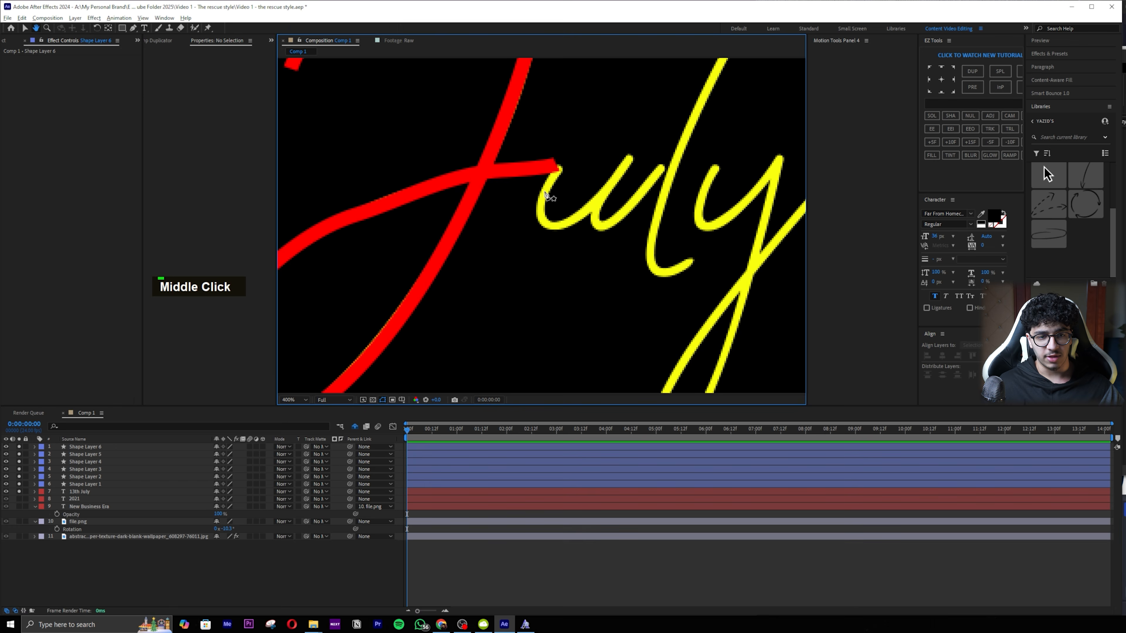
pyautogui.click(560, 165)
pyautogui.moveTo(545, 225)
pyautogui.mouseDown()
pyautogui.moveTo(603, 202)
pyautogui.moveTo(606, 228)
pyautogui.mouseUp()
pyautogui.click(629, 156)
pyautogui.click(591, 204)
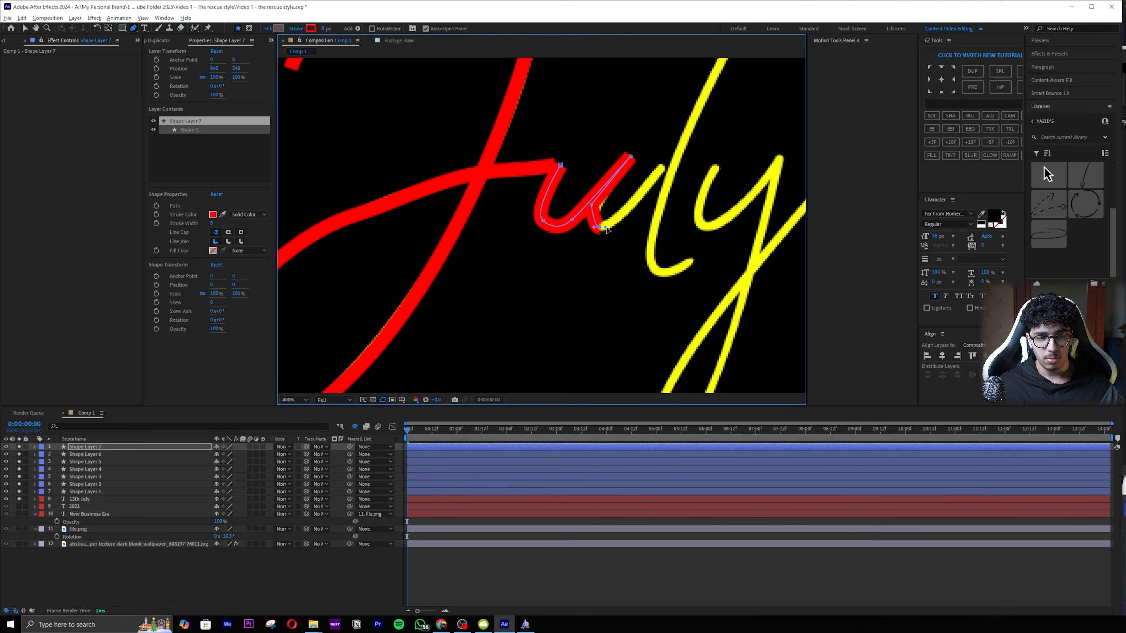
pyautogui.click(721, 530)
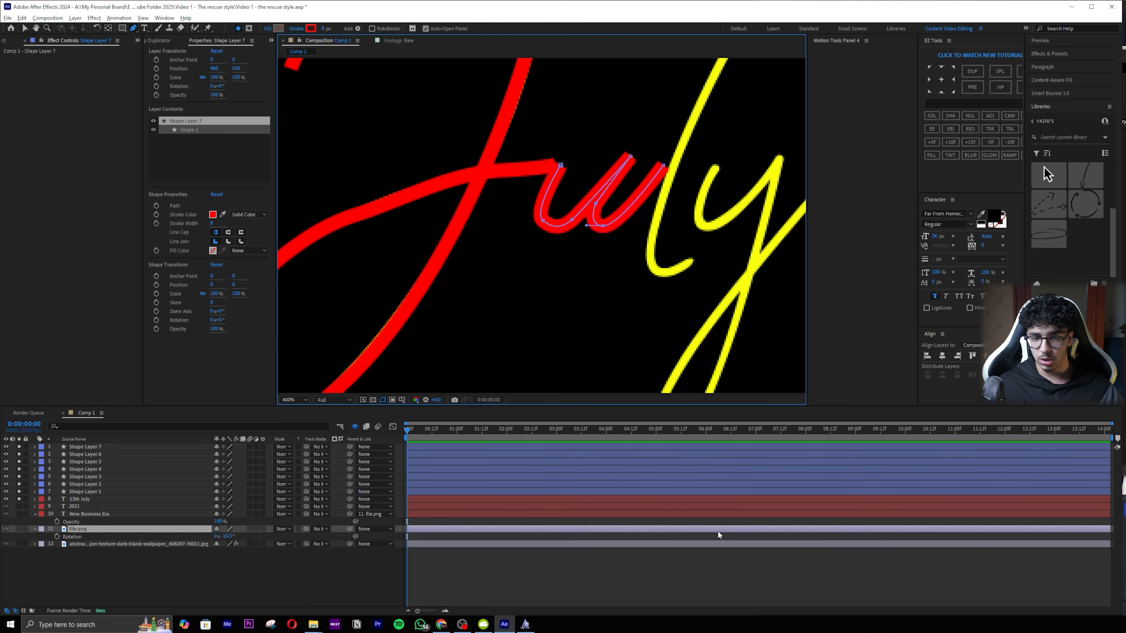
pyautogui.scroll(-2, 669, 89)
pyautogui.click(667, 83)
pyautogui.moveTo(598, 230); pyautogui.dragTo(594, 276)
pyautogui.hotkey('ctrl', 'z')
pyautogui.hotkey('ctrl', 'z')
pyautogui.hotkey('ctrl', 'z')
pyautogui.hotkey('ctrl', 'z')
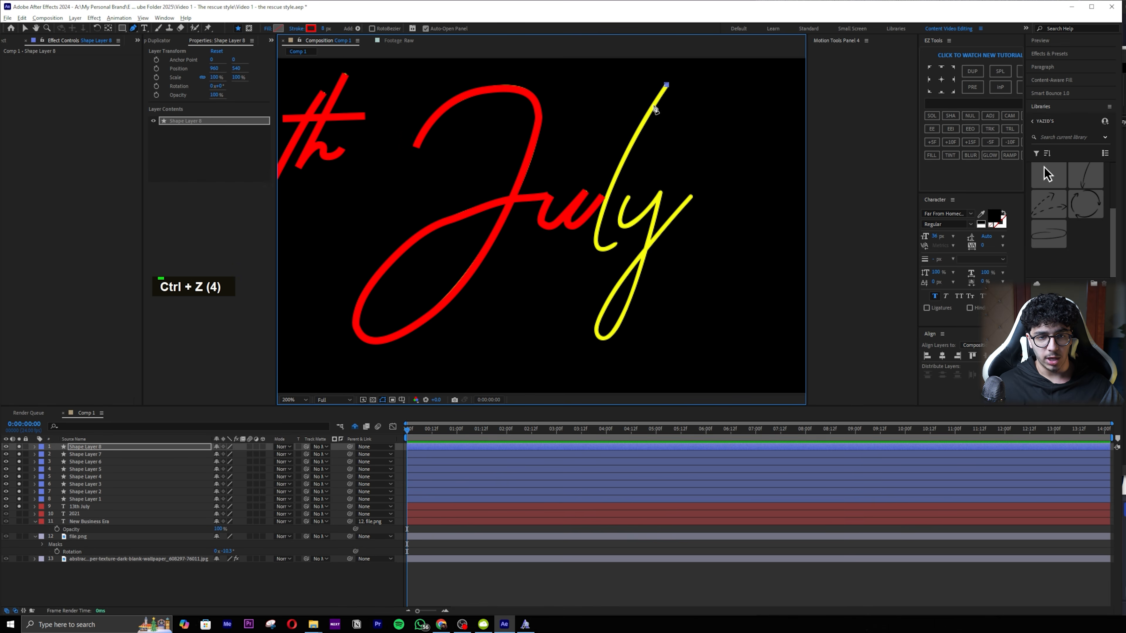
# Step: Trace the "l" of "July" on its own shape layer, from the tall stem into the curved tail
pyautogui.moveTo(596, 229)
pyautogui.mouseDown()
pyautogui.moveTo(590, 274)
pyautogui.moveTo(592, 263)
pyautogui.mouseUp()
pyautogui.click(621, 242)
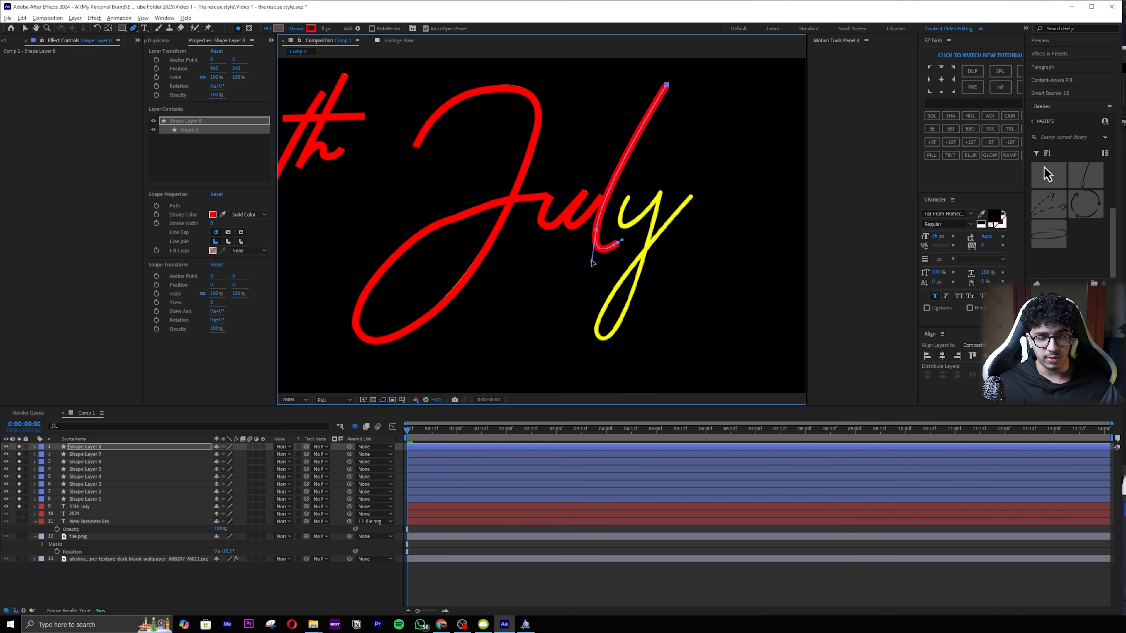
pyautogui.click(177, 589)
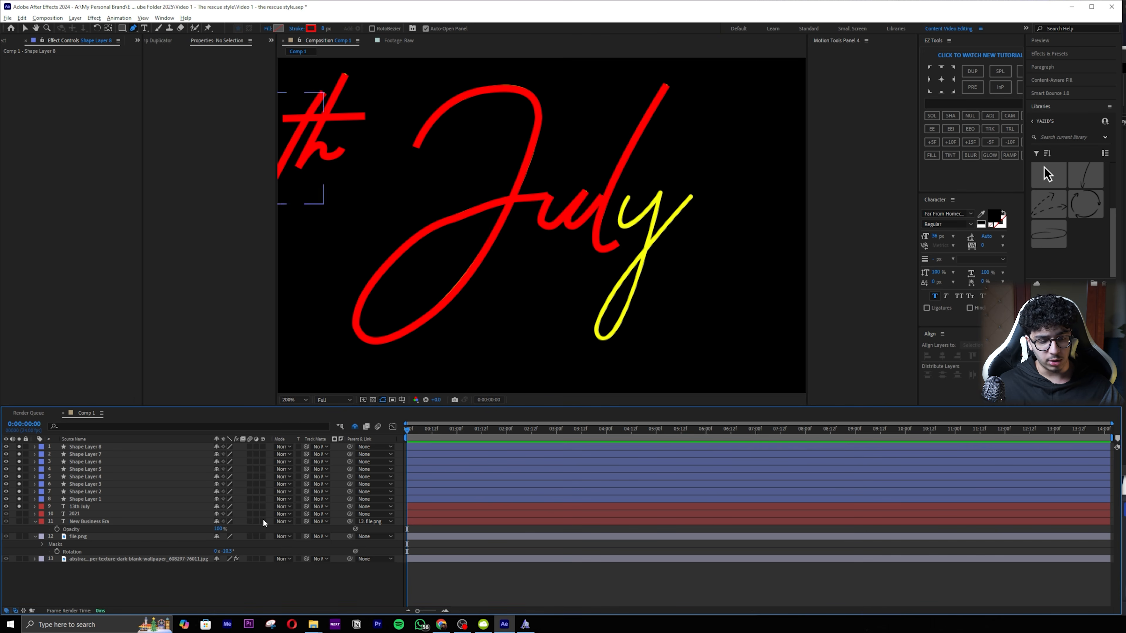
# Step: Trace the upper cup of the "y" on a new shape layer, ending at the top of its descending stroke
pyautogui.scroll(3, 666, 231)
pyautogui.middleClick(548, 161)
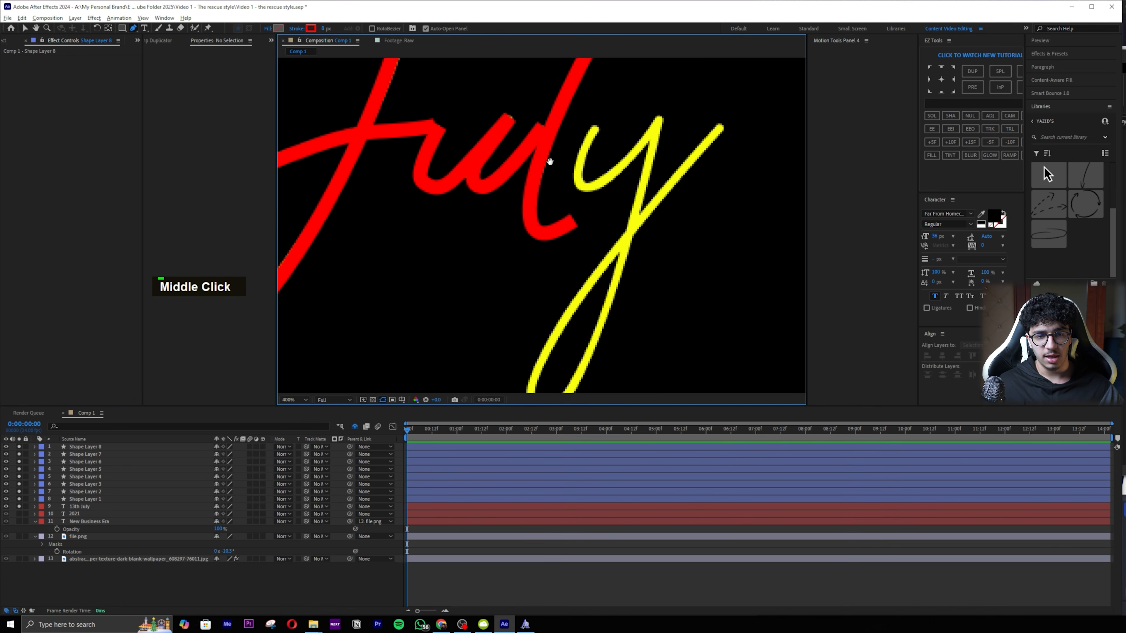
pyautogui.click(589, 126)
pyautogui.moveTo(572, 165); pyautogui.dragTo(571, 185)
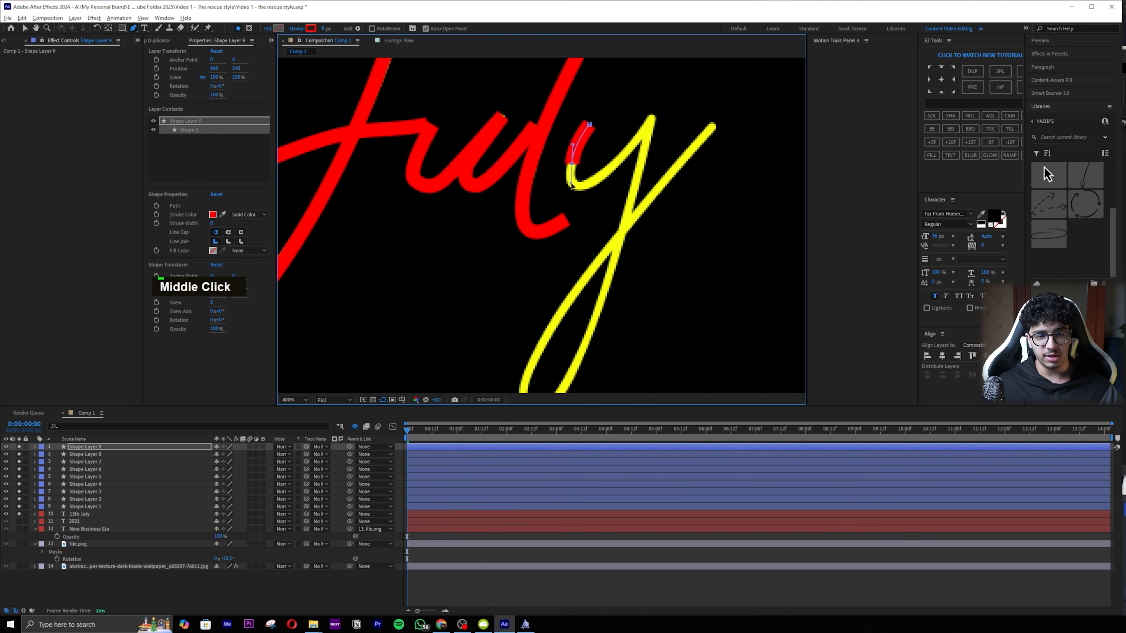
pyautogui.click(653, 117)
pyautogui.moveTo(652, 117)
pyautogui.mouseDown()
pyautogui.moveTo(657, 103)
pyautogui.moveTo(651, 114)
pyautogui.mouseUp()
# Step: Continue the "y" path down its descender, around the bottom loop and up along the exit stroke, correcting the loop's curve
pyautogui.scroll(-3, 621, 315)
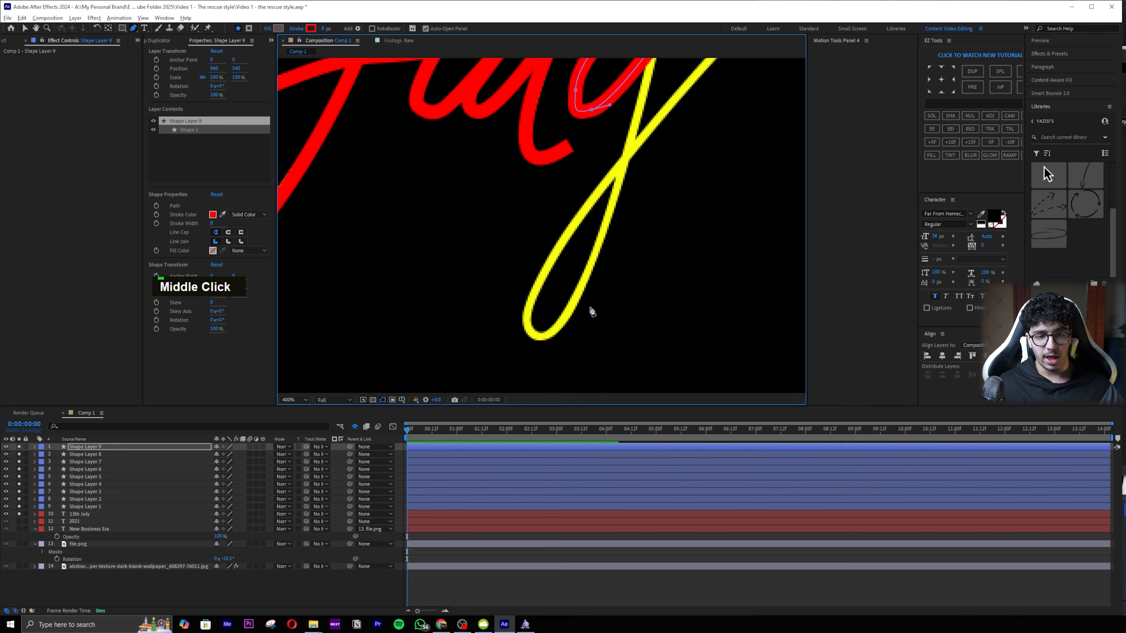
pyautogui.click(563, 318)
pyautogui.moveTo(564, 317); pyautogui.dragTo(529, 348)
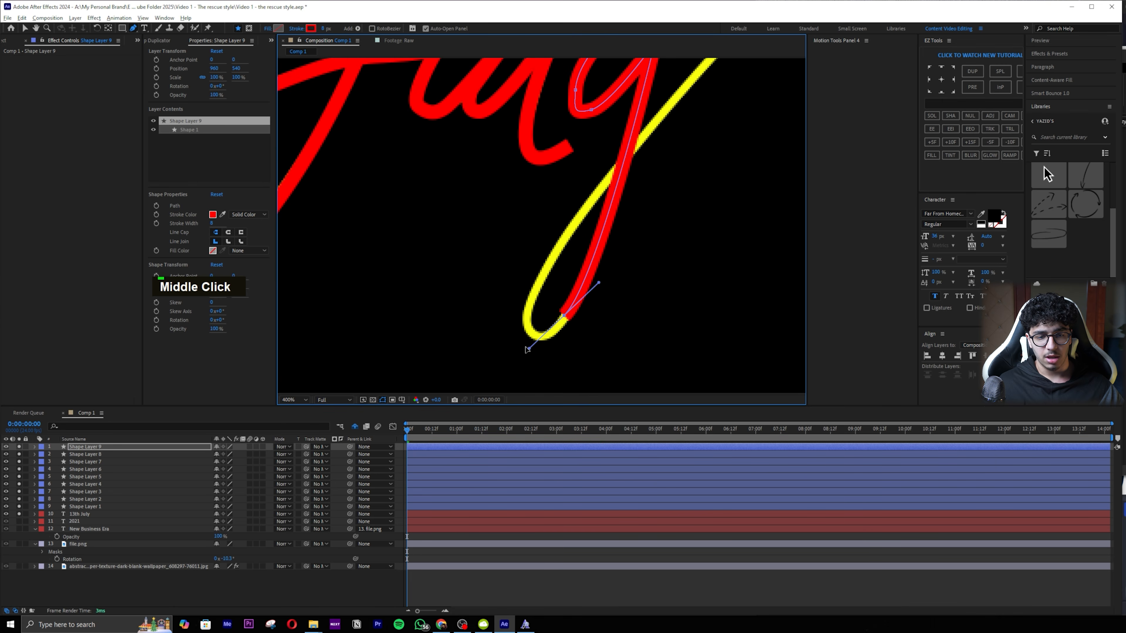
pyautogui.moveTo(531, 293); pyautogui.dragTo(537, 285)
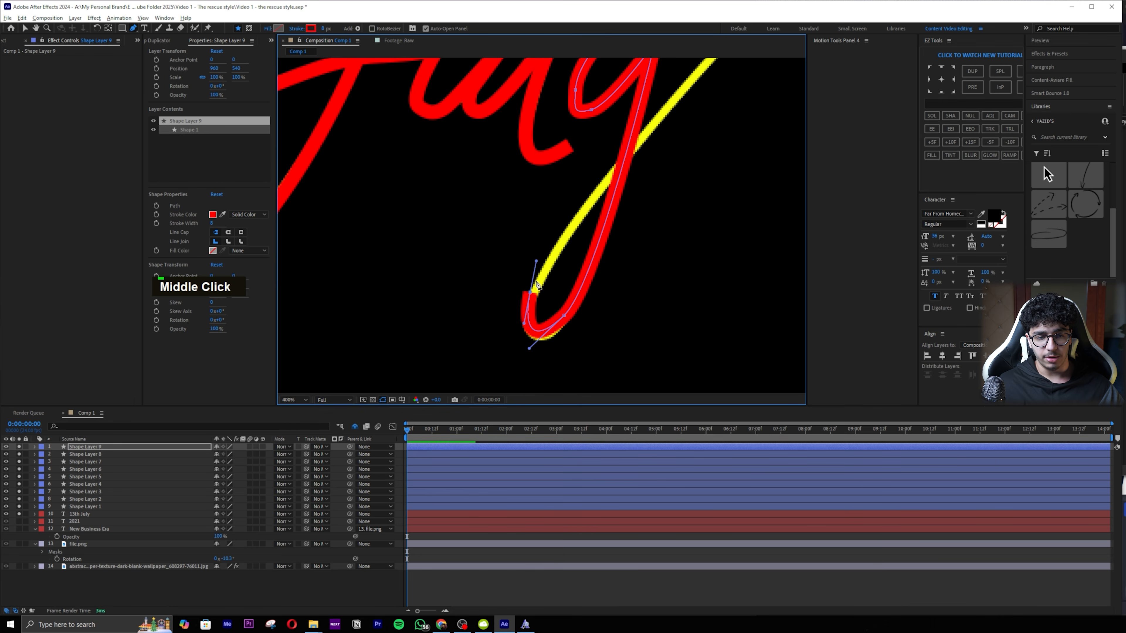
pyautogui.click(539, 335)
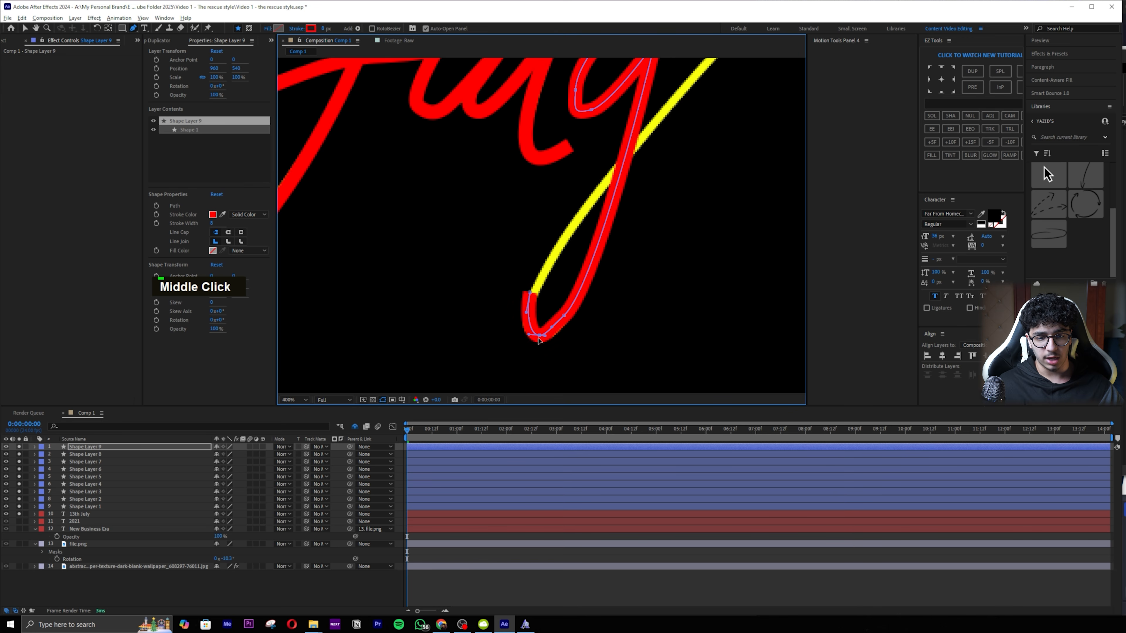
pyautogui.moveTo(567, 304); pyautogui.dragTo(510, 403)
pyautogui.scroll(-6, 639, 280)
pyautogui.moveTo(639, 291); pyautogui.dragTo(744, 353)
pyautogui.scroll(1, 626, 314)
pyautogui.click(634, 578)
# Step: Center the anchor points of Shape Layers 1 through 9 on their own content
pyautogui.scroll(-2, 603, 244)
pyautogui.scroll(2, 600, 244)
pyautogui.click(195, 506)
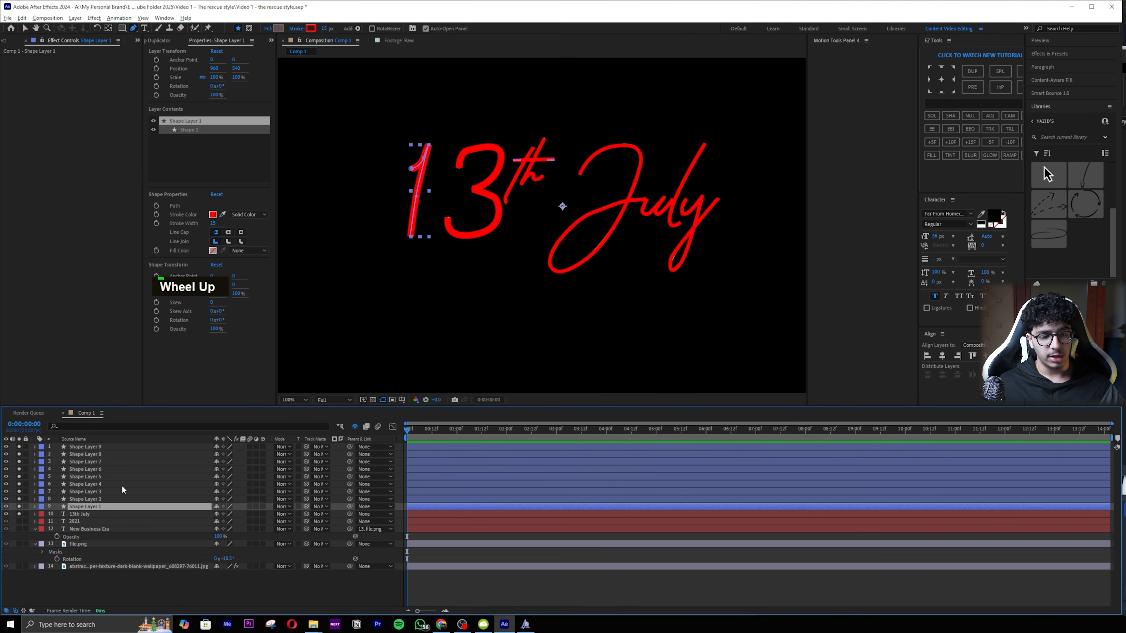
pyautogui.keyDown('shift'); pyautogui.click(97, 449); pyautogui.keyUp('shift')
pyautogui.hotkey('ctrl', 'alt', 'Home')
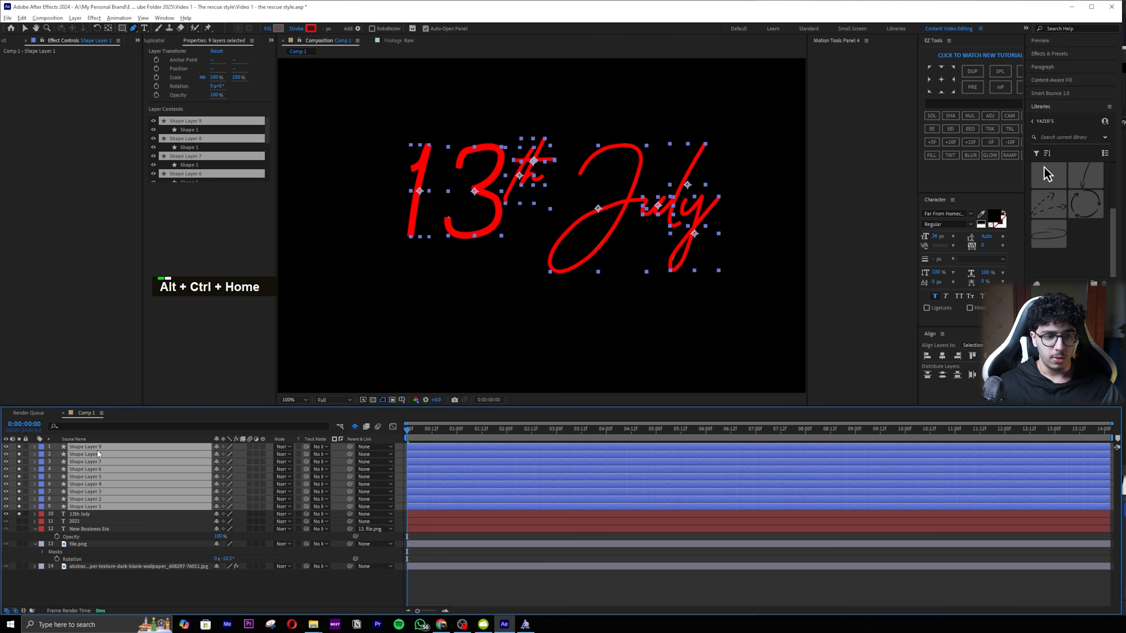
# Step: Check the traced lettering within the full scene by turning solo off and back on for the shape layers and the 13th July text
pyautogui.click(18, 462)
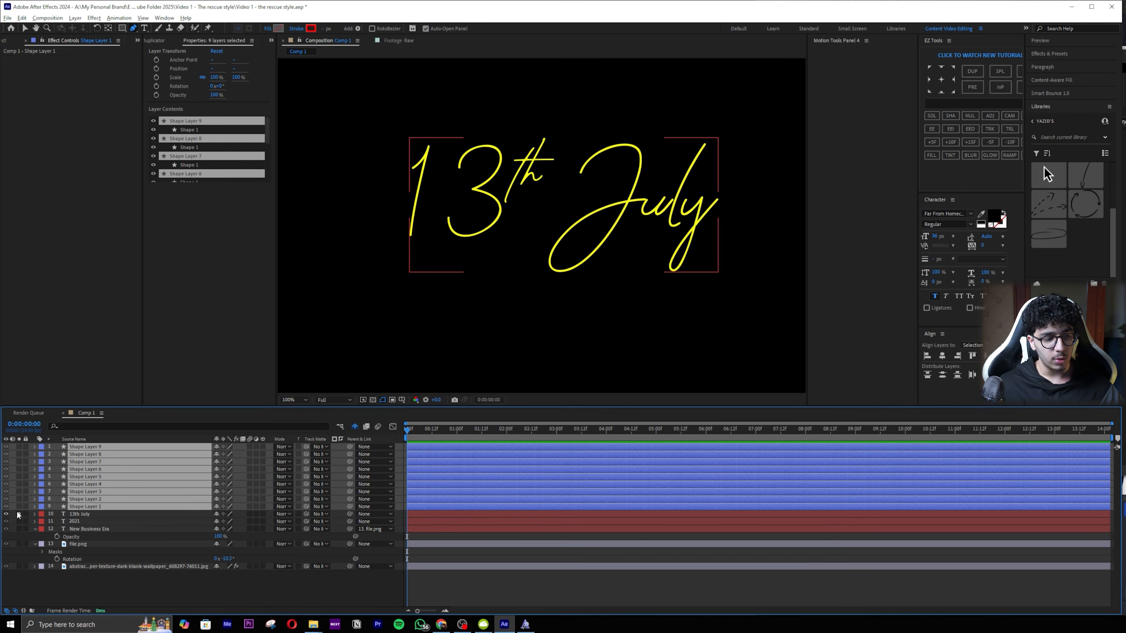
pyautogui.click(18, 514)
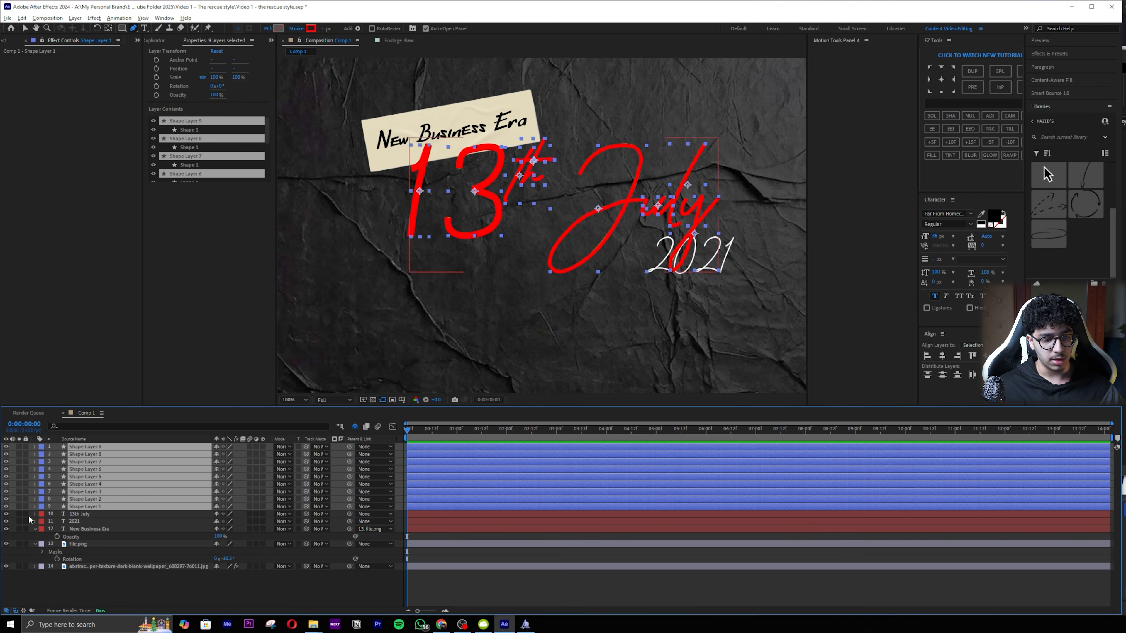
pyautogui.keyDown('shift'); pyautogui.click(29, 515); pyautogui.keyUp('shift')
pyautogui.click(18, 514)
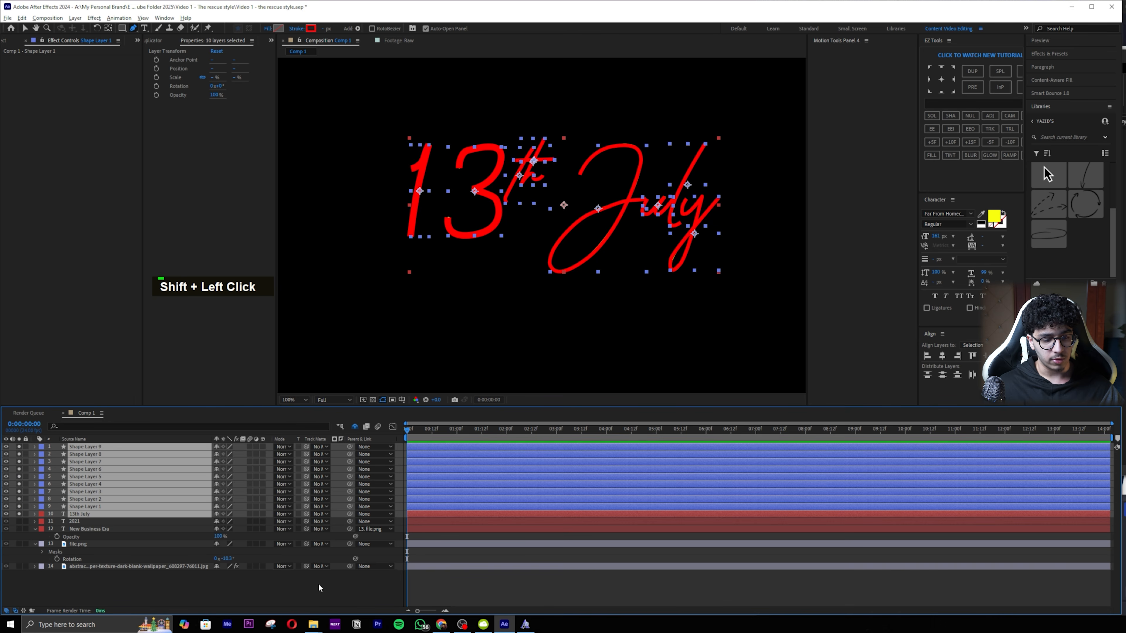
pyautogui.click(318, 588)
pyautogui.scroll(-2, 573, 279)
pyautogui.scroll(1, 585, 261)
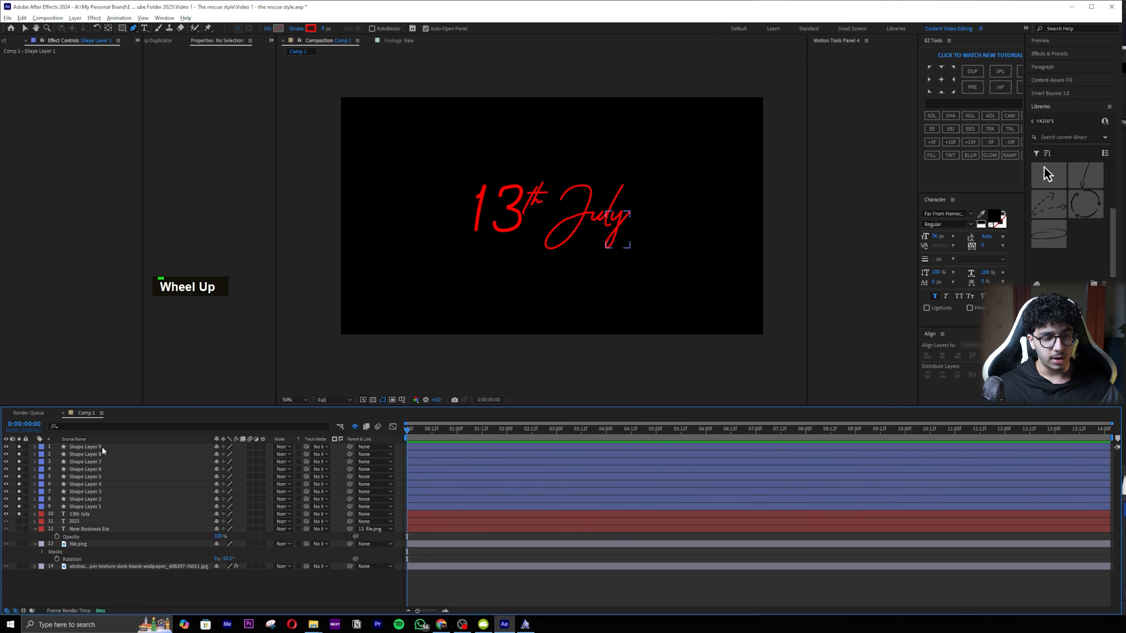
# Step: Add a Trim Paths operator to the contents of Shape Layer 1
pyautogui.click(102, 447)
pyautogui.click(89, 505)
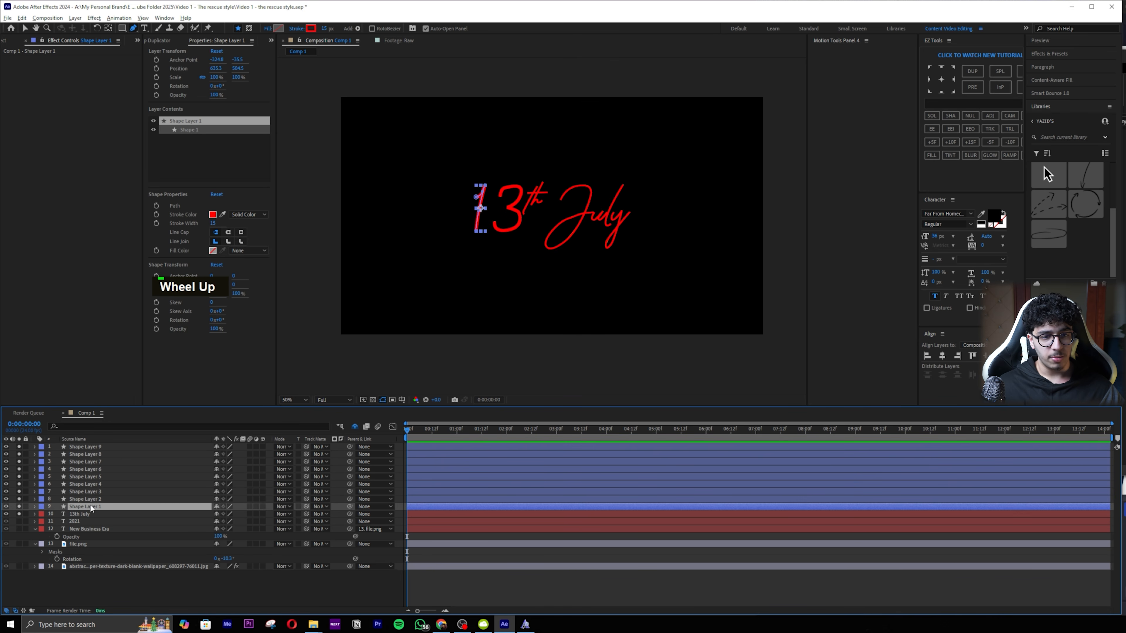
pyautogui.click(34, 507)
pyautogui.click(266, 513)
pyautogui.click(176, 508)
pyautogui.click(270, 515)
pyautogui.click(292, 466)
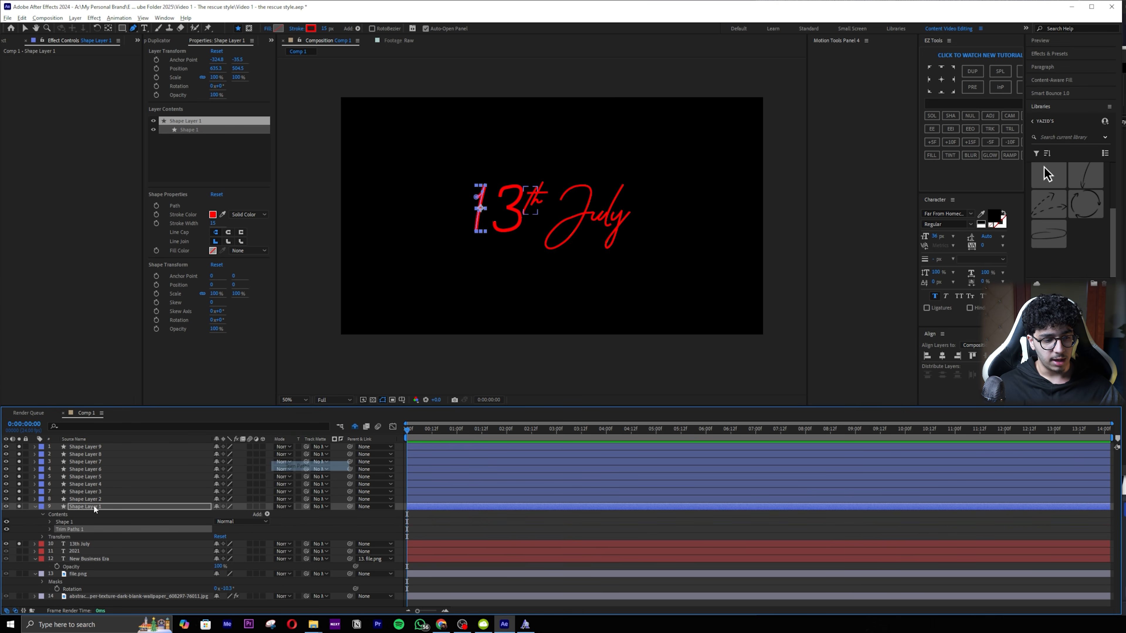
# Step: Animate the Trim Paths End of Shape Layer 1 from 0% at the first frame to 100% about half a second in
pyautogui.click(49, 529)
pyautogui.click(64, 543)
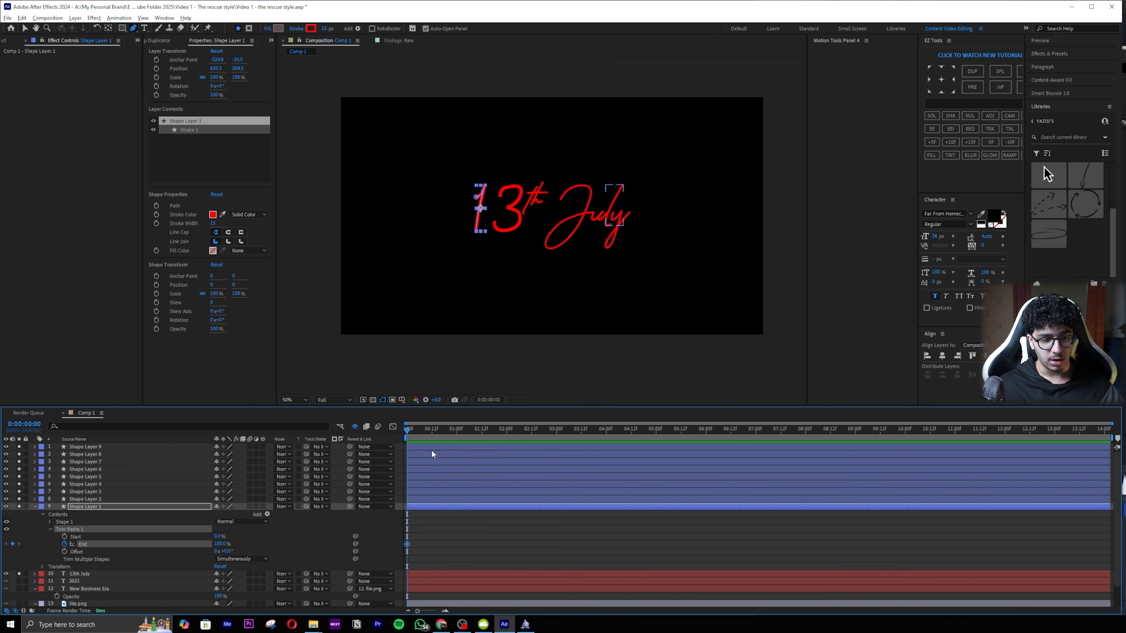
pyautogui.moveTo(415, 427); pyautogui.dragTo(434, 422)
pyautogui.click(6, 543)
pyautogui.moveTo(222, 543); pyautogui.dragTo(179, 544)
# Step: Play back the drawing animation of the "1" and inspect it at closer range
pyautogui.click(495, 531)
pyautogui.press('space')
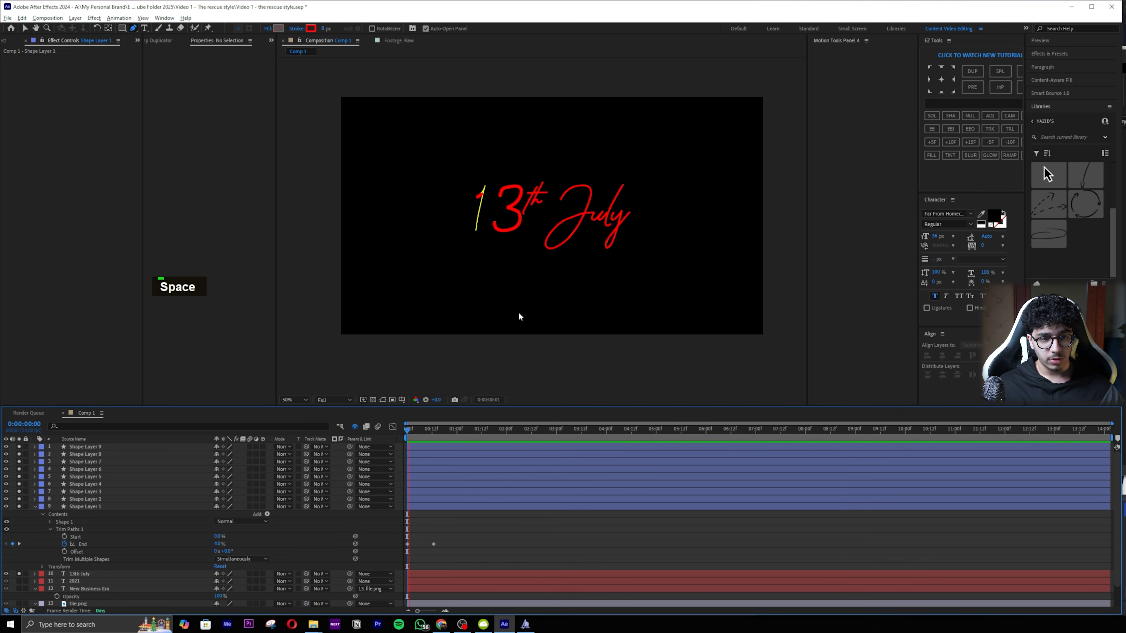
pyautogui.press('space')
pyautogui.scroll(2, 492, 231)
pyautogui.press('space')
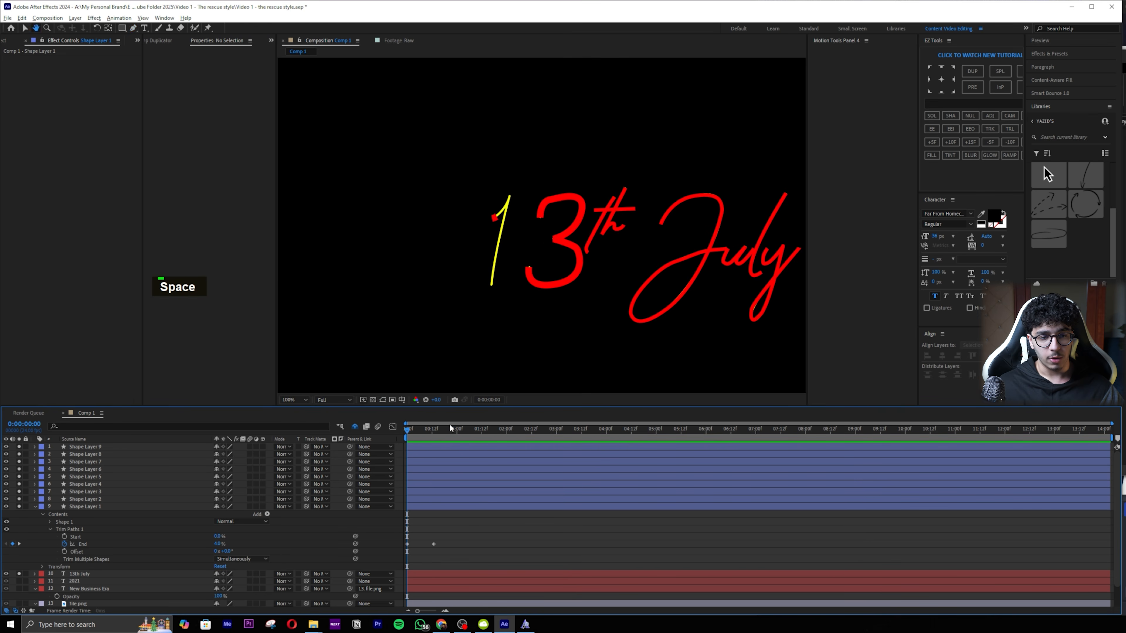
pyautogui.press('space')
# Step: Apply Easy Ease to both Trim Paths End keyframes of Shape Layer 1 and preview the eased animation
pyautogui.moveTo(445, 537); pyautogui.dragTo(403, 549)
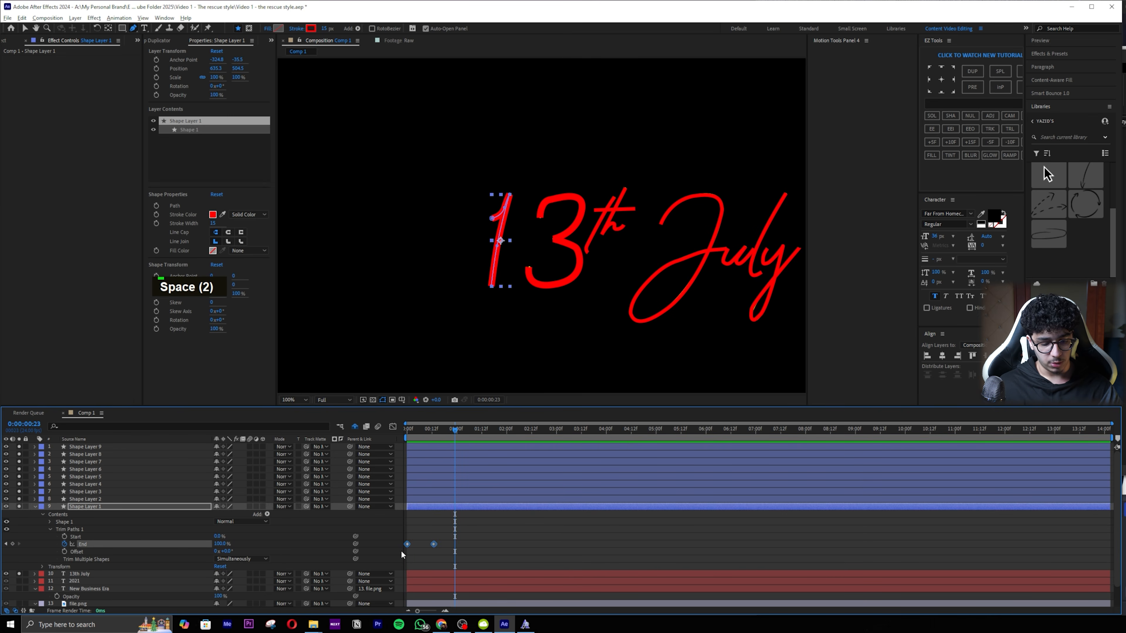
pyautogui.press('F9')
pyautogui.doubleClick(393, 427)
pyautogui.moveTo(429, 584); pyautogui.dragTo(410, 584)
pyautogui.press('v')
pyautogui.click(392, 426)
pyautogui.press('space')
pyautogui.press('space')
pyautogui.press('space')
# Step: Copy the animated Trim Paths from Shape Layer 1 to Shape Layers 2 through 9 and play back the result
pyautogui.click(43, 529)
pyautogui.click(51, 530)
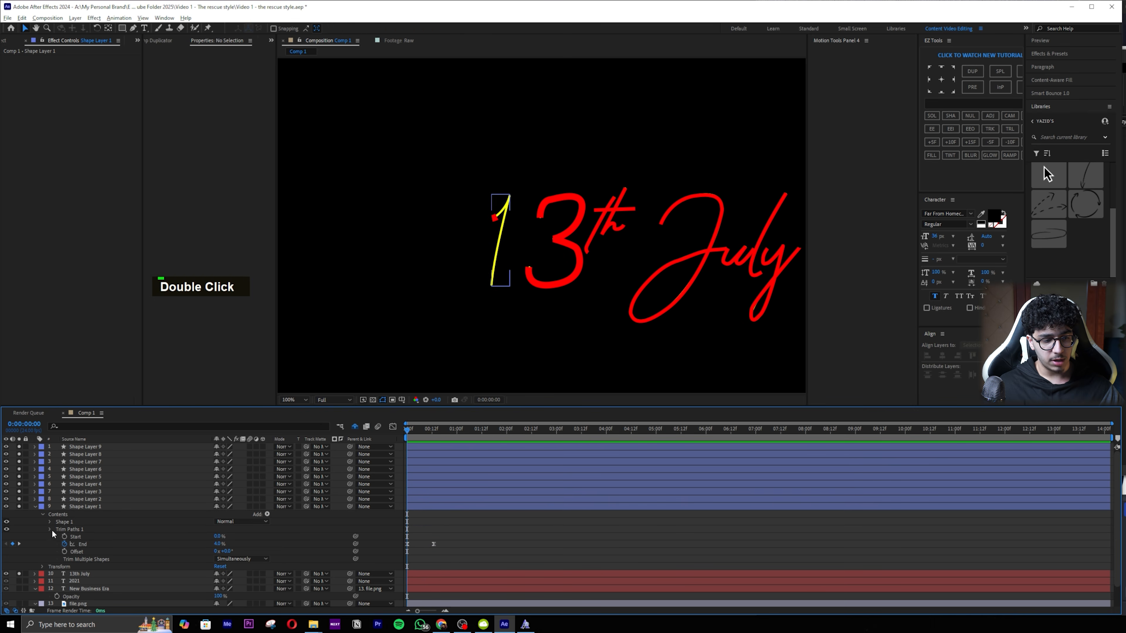
pyautogui.click(70, 530)
pyautogui.hotkey('ctrl', 'c')
pyautogui.click(99, 499)
pyautogui.keyDown('shift'); pyautogui.click(107, 446); pyautogui.keyUp('shift')
pyautogui.hotkey('ctrl', 'v')
pyautogui.scroll(-2, 467, 314)
pyautogui.press('space')
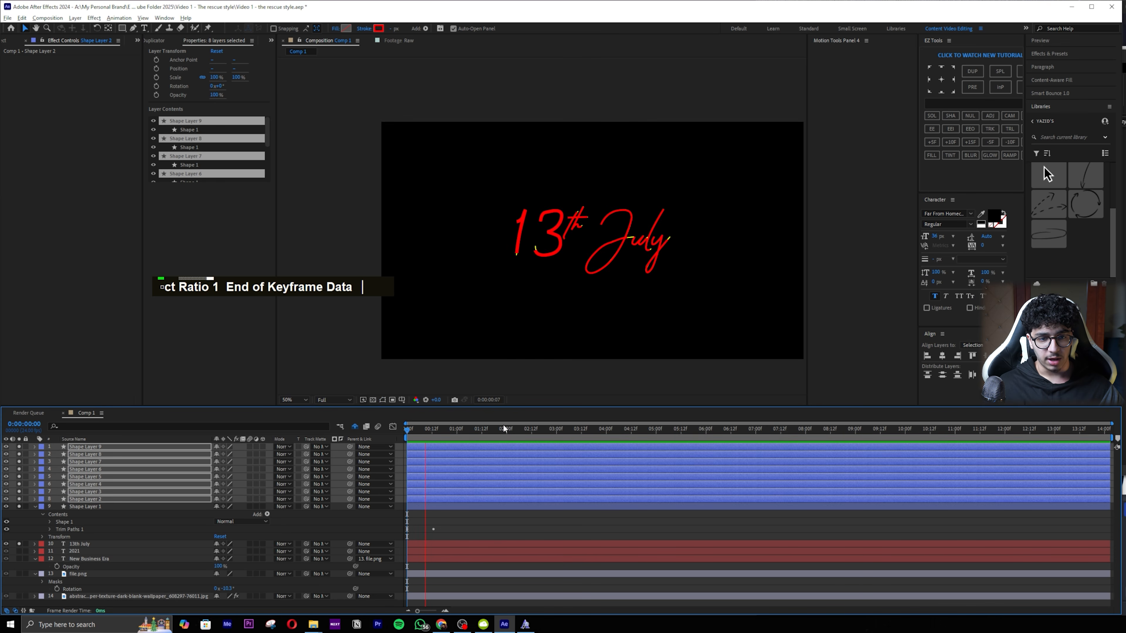
# Step: Shift Shape Layers 2 through 9 together so they start about 16 frames into the composition
pyautogui.press('space')
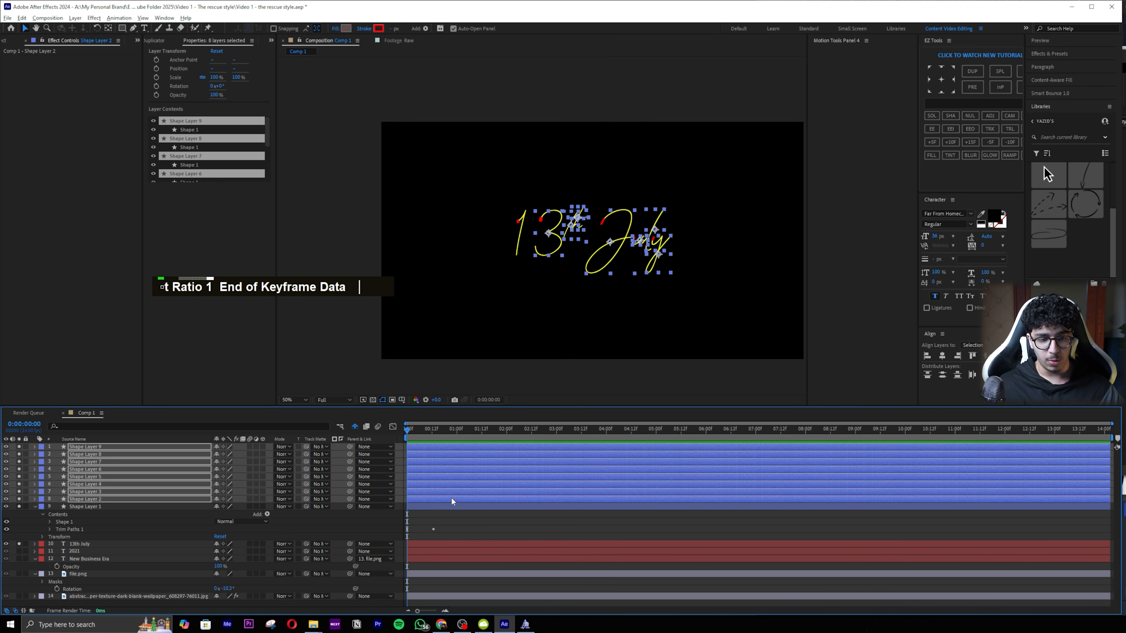
pyautogui.moveTo(423, 429)
pyautogui.mouseDown()
pyautogui.moveTo(473, 422)
pyautogui.moveTo(461, 423)
pyautogui.moveTo(497, 447)
pyautogui.moveTo(512, 440)
pyautogui.mouseUp()
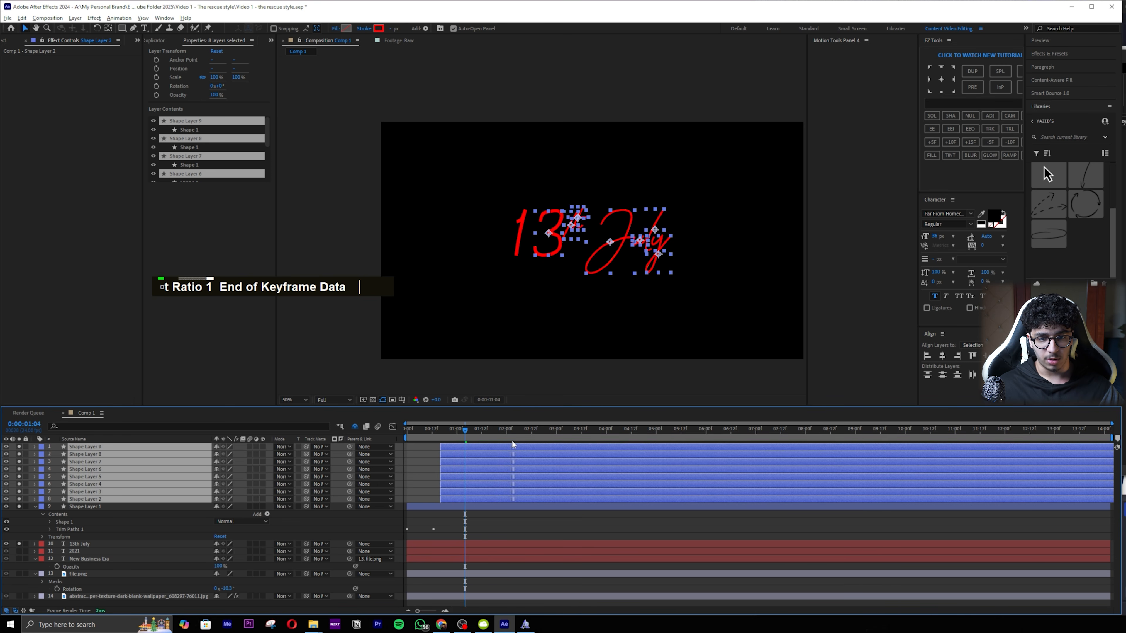
pyautogui.click(477, 544)
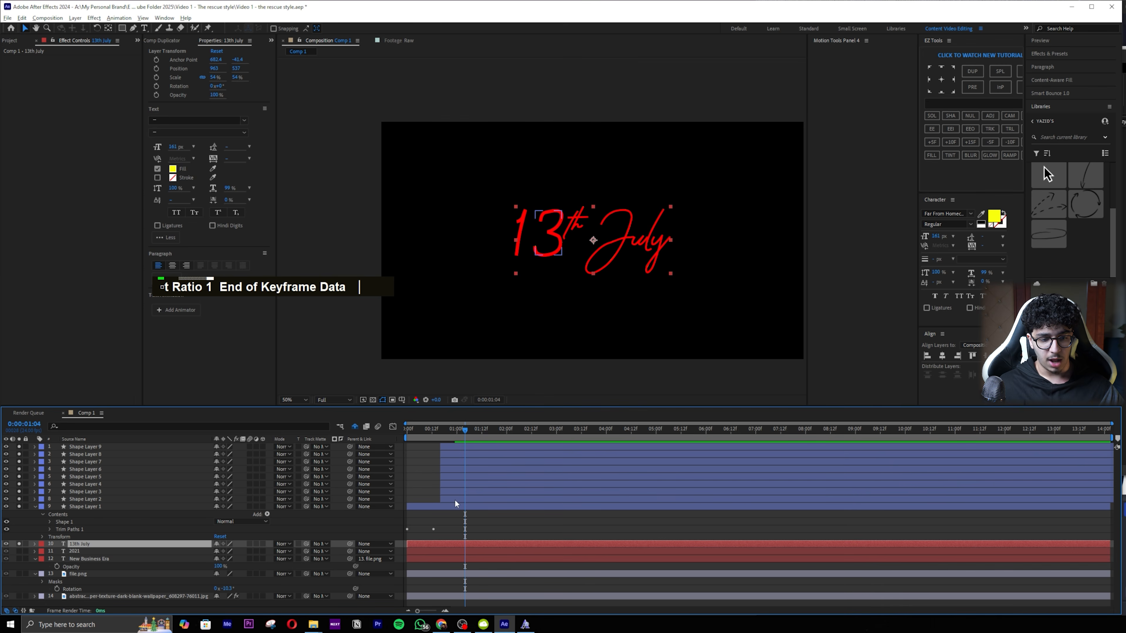
pyautogui.click(454, 500)
pyautogui.click(463, 446)
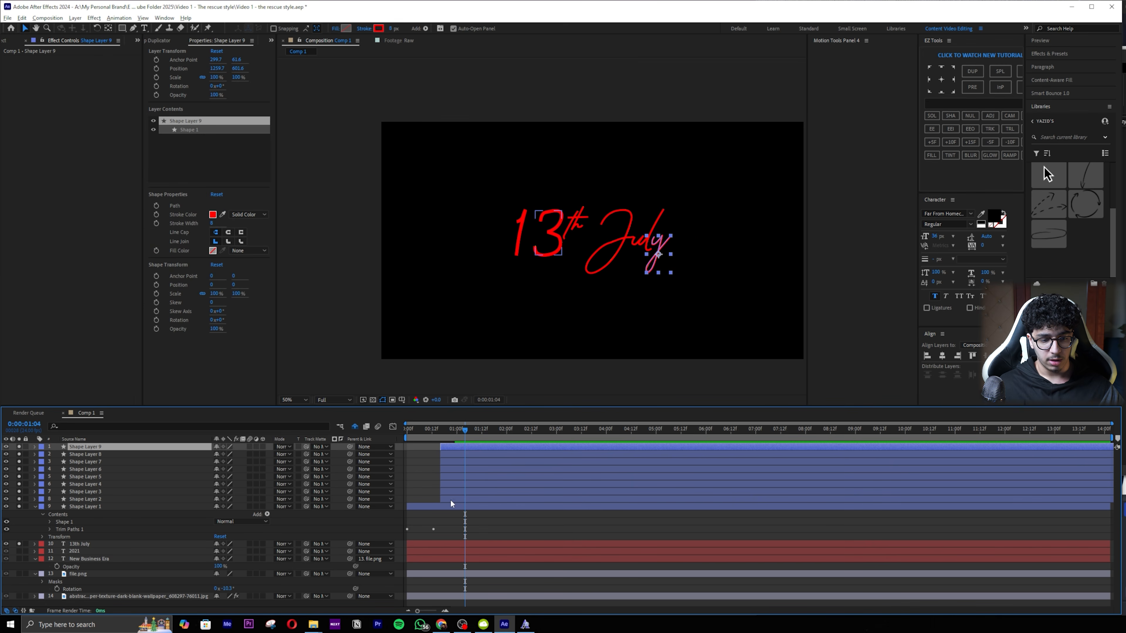
# Step: Stagger the in-points of Shape Layers 2, 3 and 4 two frames apart, starting near the first frame
pyautogui.moveTo(451, 500); pyautogui.dragTo(423, 500)
pyautogui.moveTo(438, 429); pyautogui.dragTo(408, 430)
pyautogui.press('pagedown')
pyautogui.press('[')
pyautogui.press('pagedown')
pyautogui.press('pagedown')
pyautogui.click(451, 492)
pyautogui.press('[')
pyautogui.press('pagedown')
pyautogui.press('pagedown')
pyautogui.click(455, 481)
pyautogui.press('[')
# Step: Continue the two-frame stagger on the in-points of Shape Layers 5 through 8 and play back the write-on
pyautogui.press('pagedown')
pyautogui.press('pagedown')
pyautogui.click(452, 476)
pyautogui.press('[')
pyautogui.press('pagedown')
pyautogui.press('pagedown')
pyautogui.click(452, 463)
pyautogui.click(453, 468)
pyautogui.press('[')
pyautogui.press('pagedown')
pyautogui.press('pagedown')
pyautogui.click(456, 461)
pyautogui.press('[')
pyautogui.press('pagedown')
pyautogui.press('pagedown')
pyautogui.click(457, 454)
pyautogui.press('[')
pyautogui.press('Home')
pyautogui.press('space')
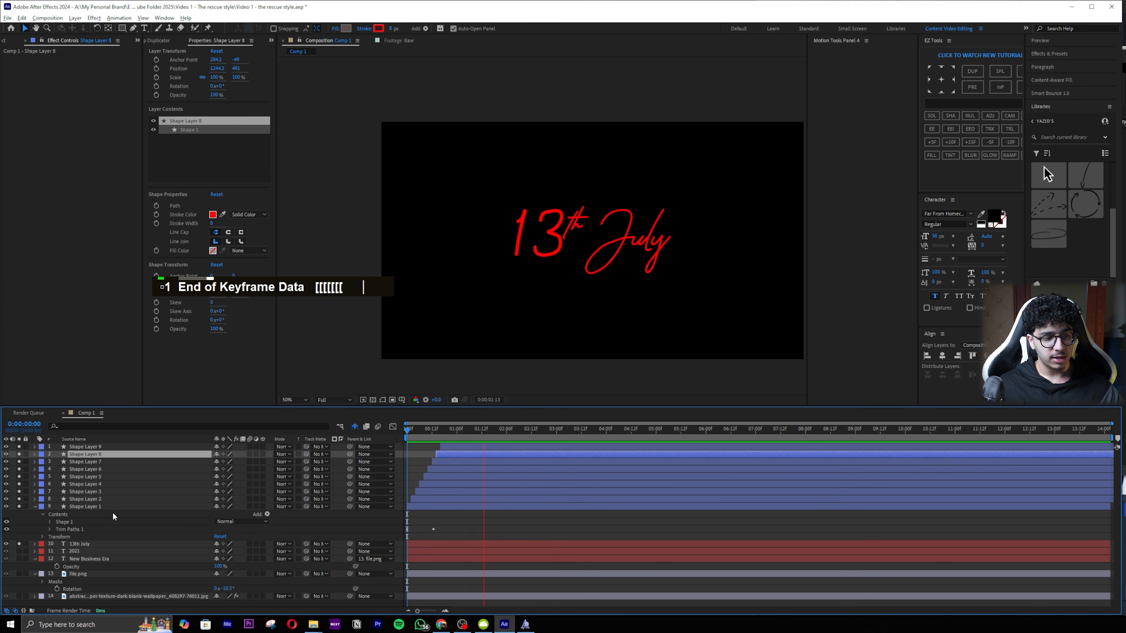
pyautogui.press('space')
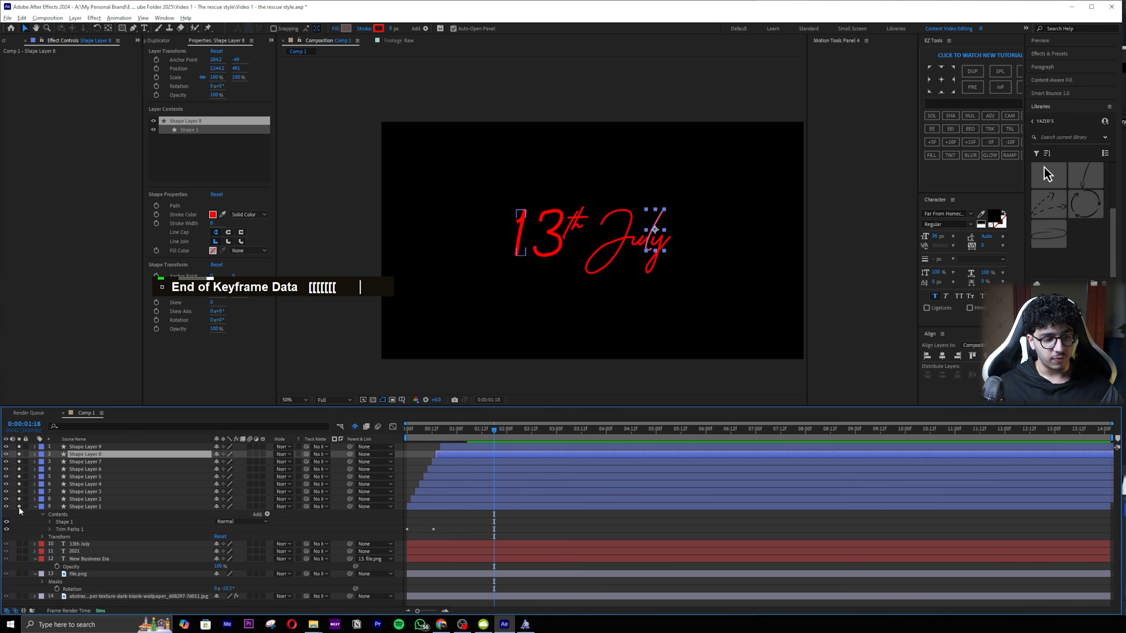
# Step: Pre-compose Shape Layers 1 through 9 into a new composition named "SHape Reveal"
pyautogui.click(96, 447)
pyautogui.keyDown('shift'); pyautogui.click(197, 507); pyautogui.keyUp('shift')
pyautogui.hotkey('ctrl', 'shift', 'c')
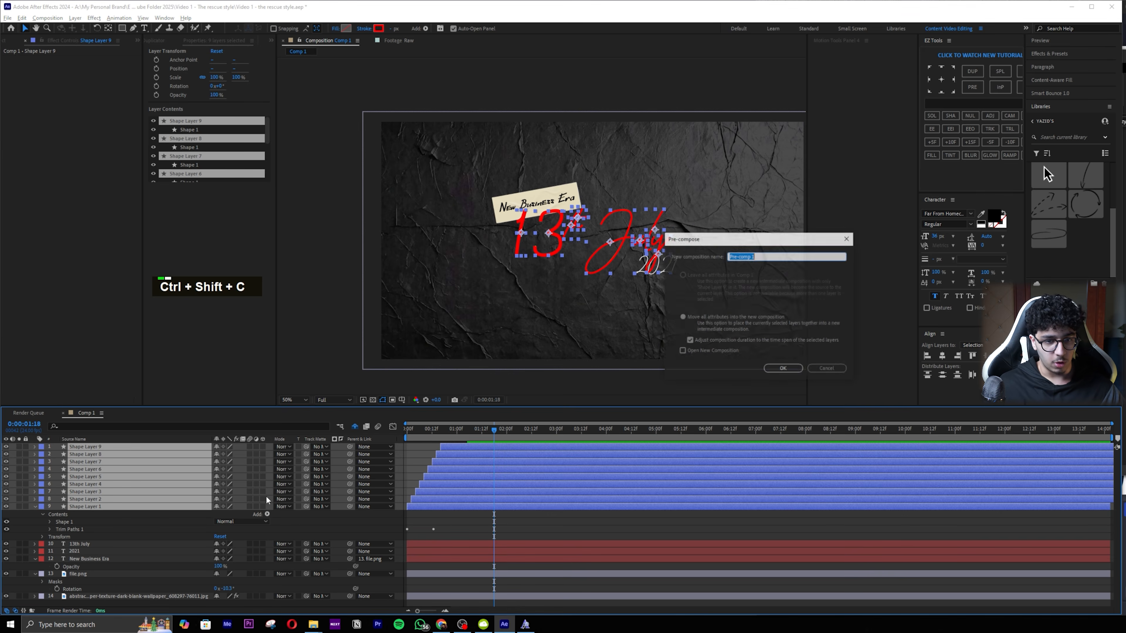
pyautogui.write('SHape ')
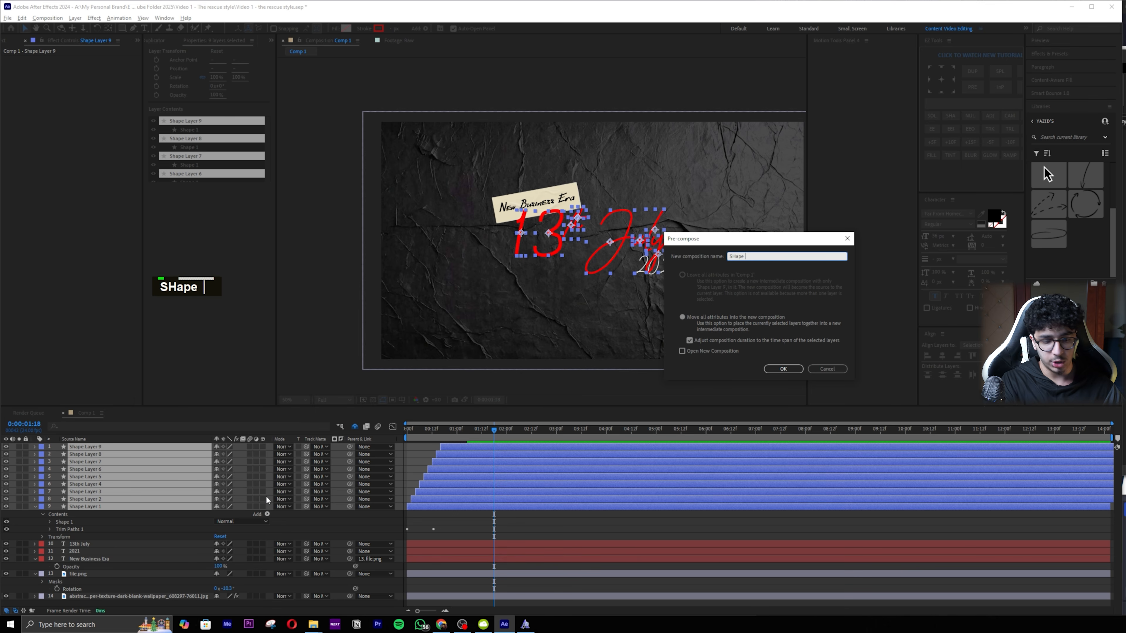
pyautogui.write('Reveal')
pyautogui.press('Return')
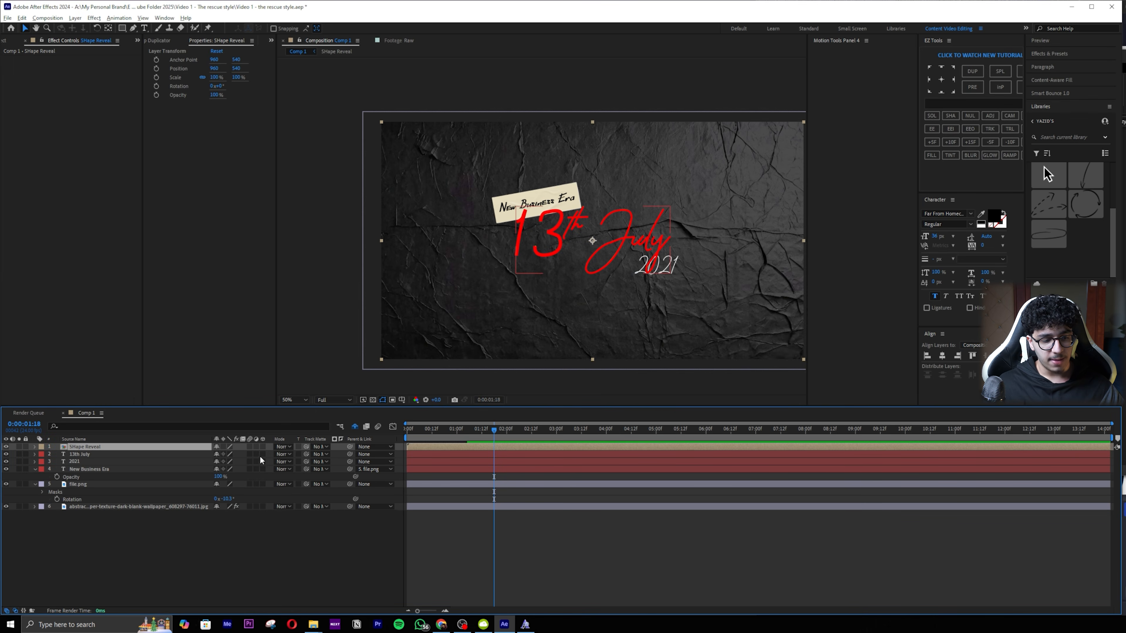
# Step: Set the SHape Reveal precomp as the track matte of the 13th July text layer
pyautogui.doubleClick(16, 612)
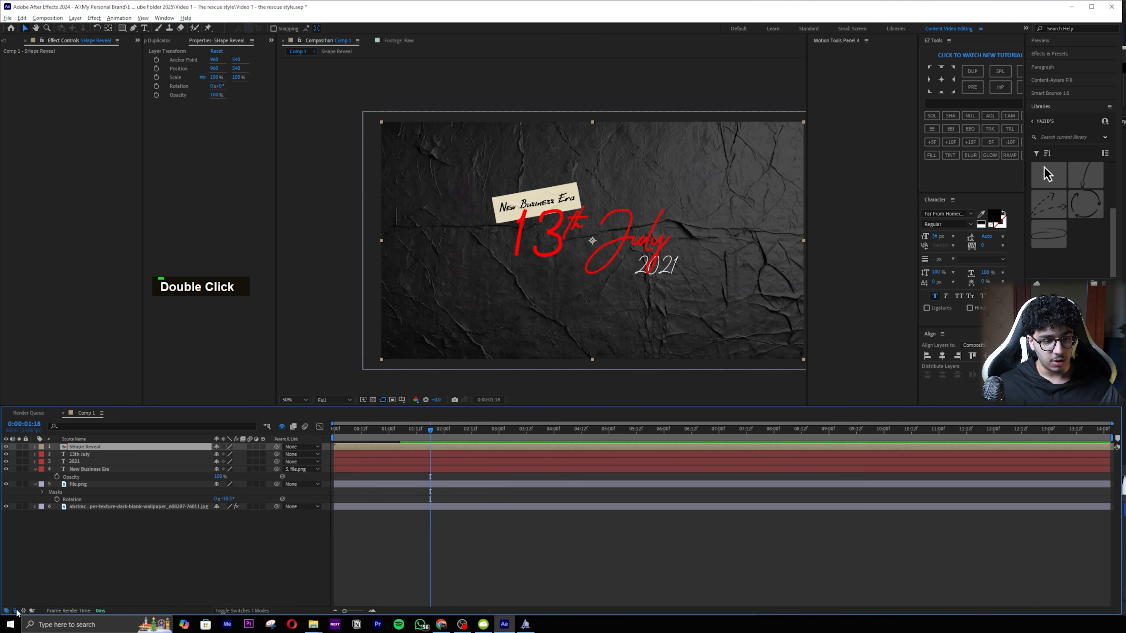
pyautogui.click(319, 455)
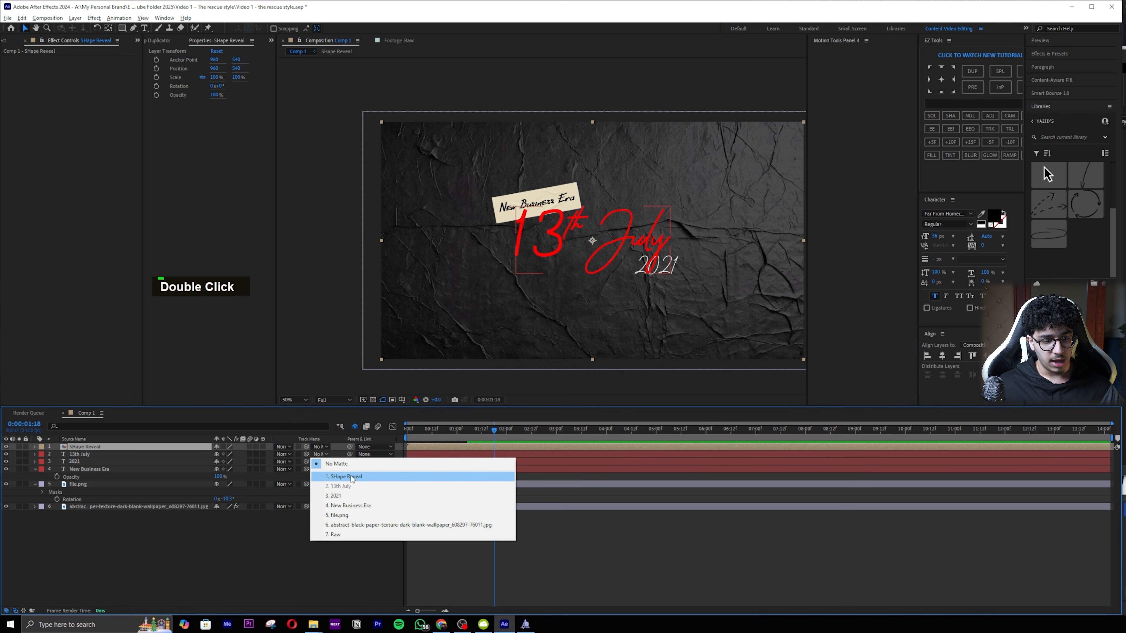
pyautogui.click(352, 477)
pyautogui.click(519, 542)
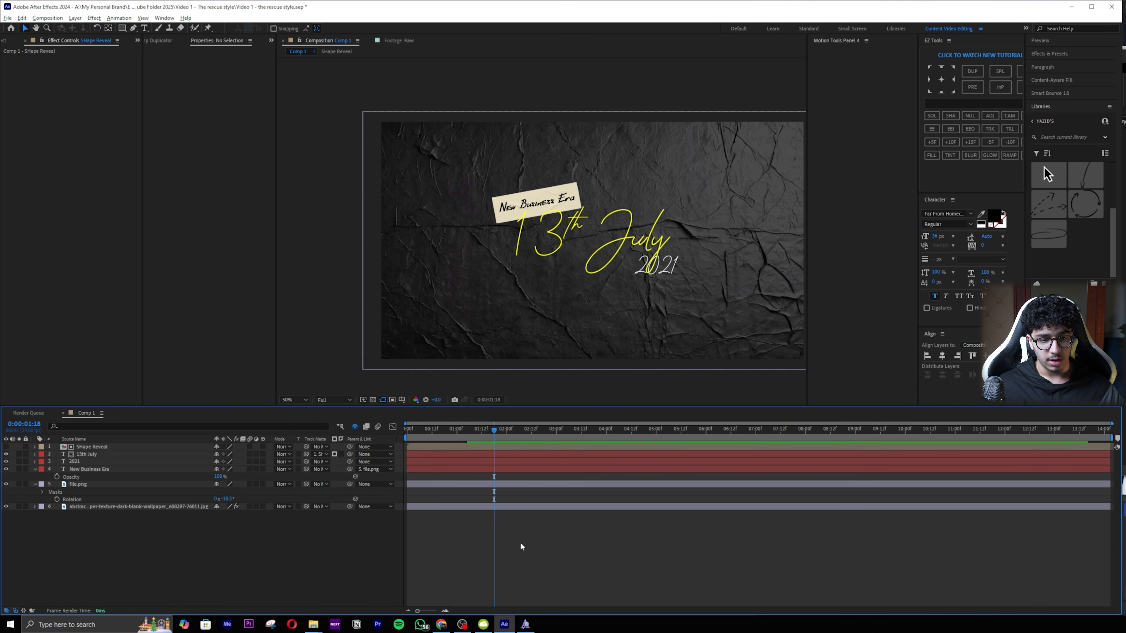
# Step: Play back the matted "13th July" write-on reveal repeatedly and inspect the lettering at closer range
pyautogui.click(467, 430)
pyautogui.press('space')
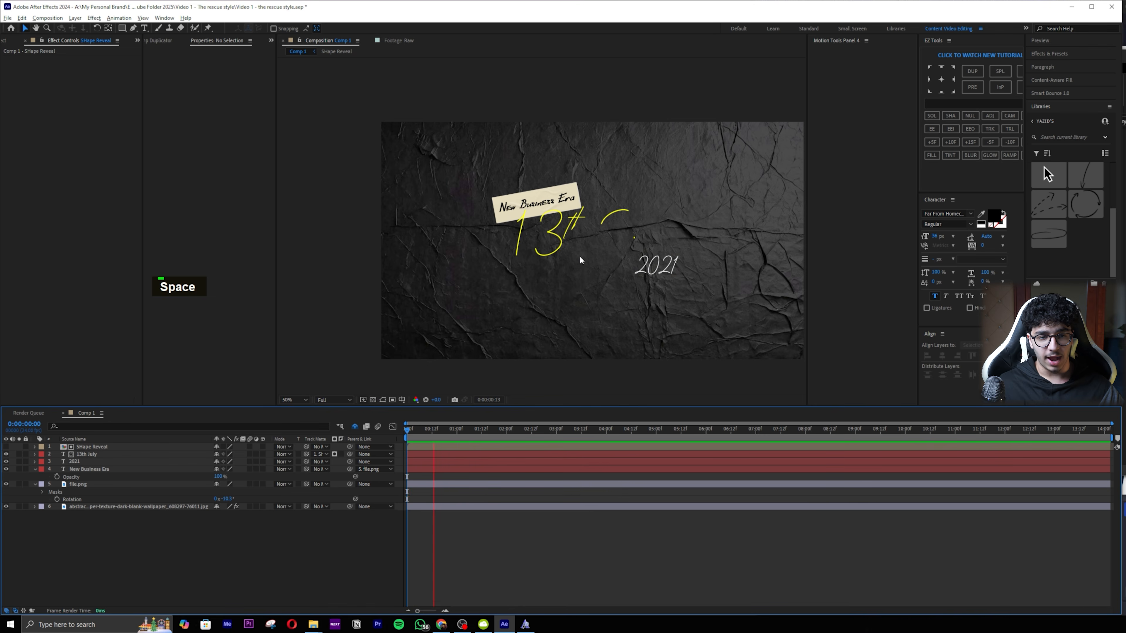
pyautogui.scroll(1, 631, 249)
pyautogui.moveTo(632, 254); pyautogui.dragTo(473, 271)
pyautogui.moveTo(484, 429); pyautogui.dragTo(442, 441)
pyautogui.press('space')
pyautogui.press('space')
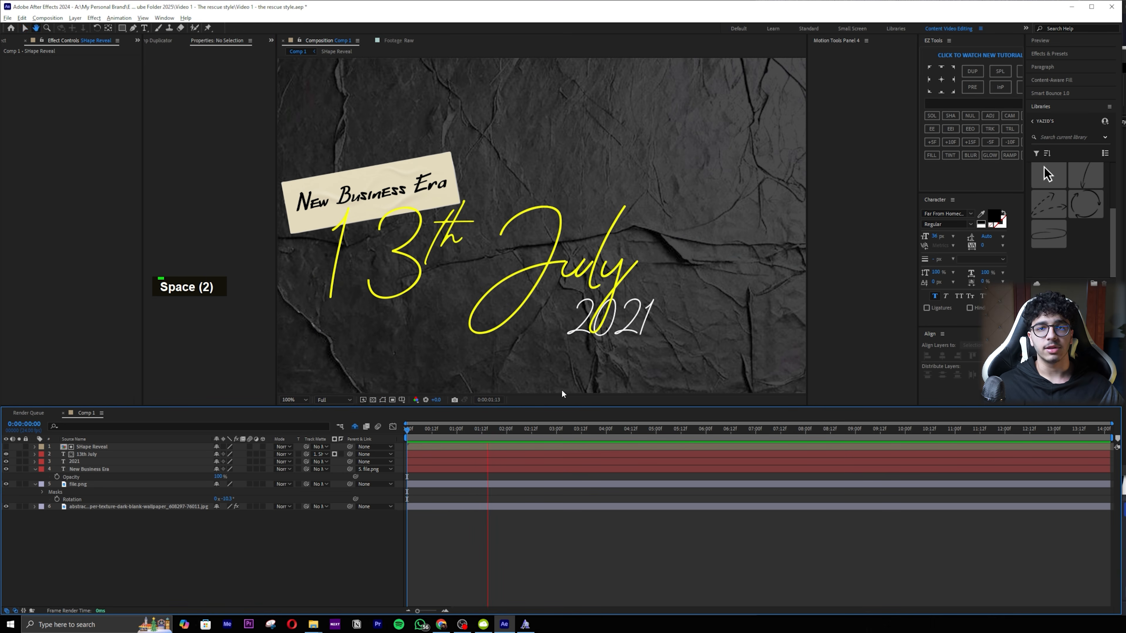
pyautogui.moveTo(493, 423); pyautogui.dragTo(407, 430)
pyautogui.press('space')
pyautogui.press('space')
pyautogui.press('space')
pyautogui.press('space')
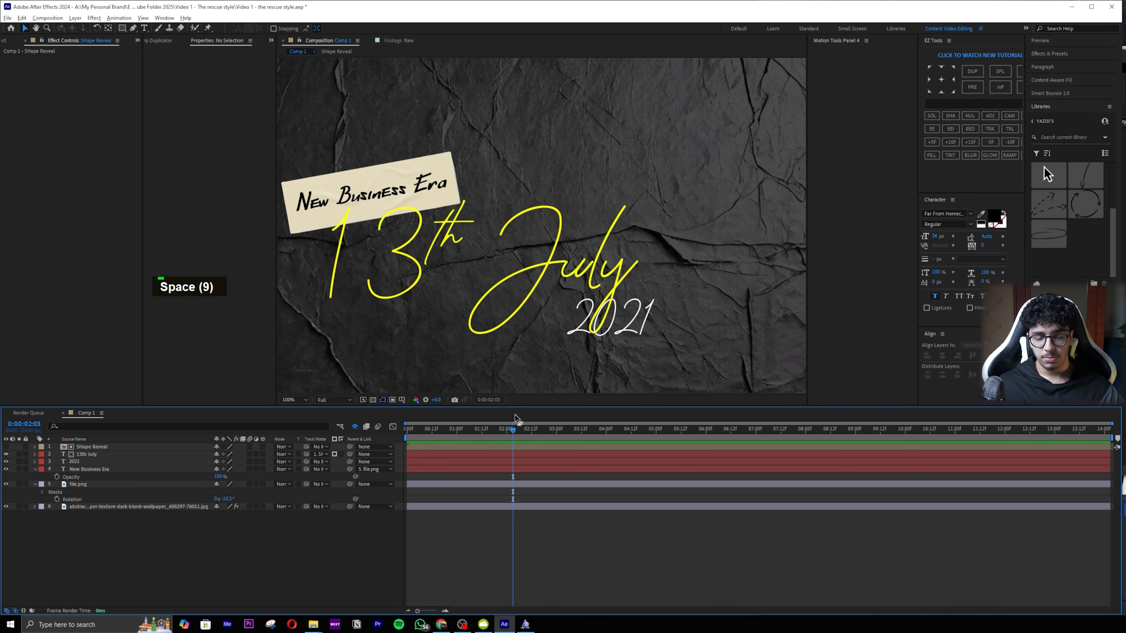
# Step: Inspect the "2021" text, review its stroke write-on animation, and save the project
pyautogui.scroll(1, 654, 355)
pyautogui.middleClick(654, 356)
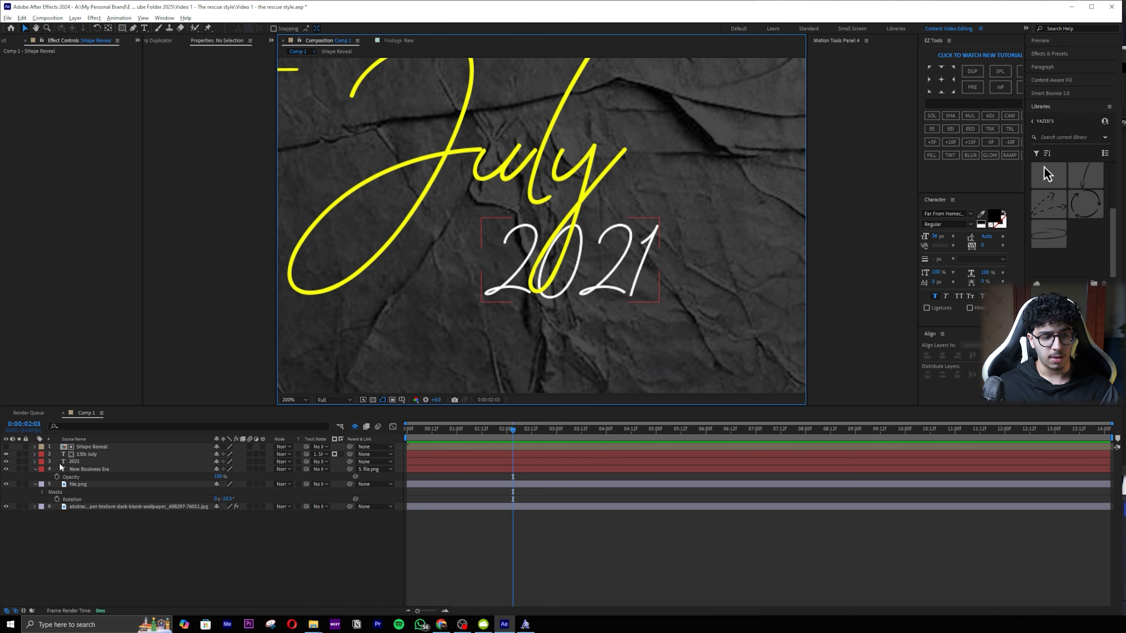
pyautogui.press('space')
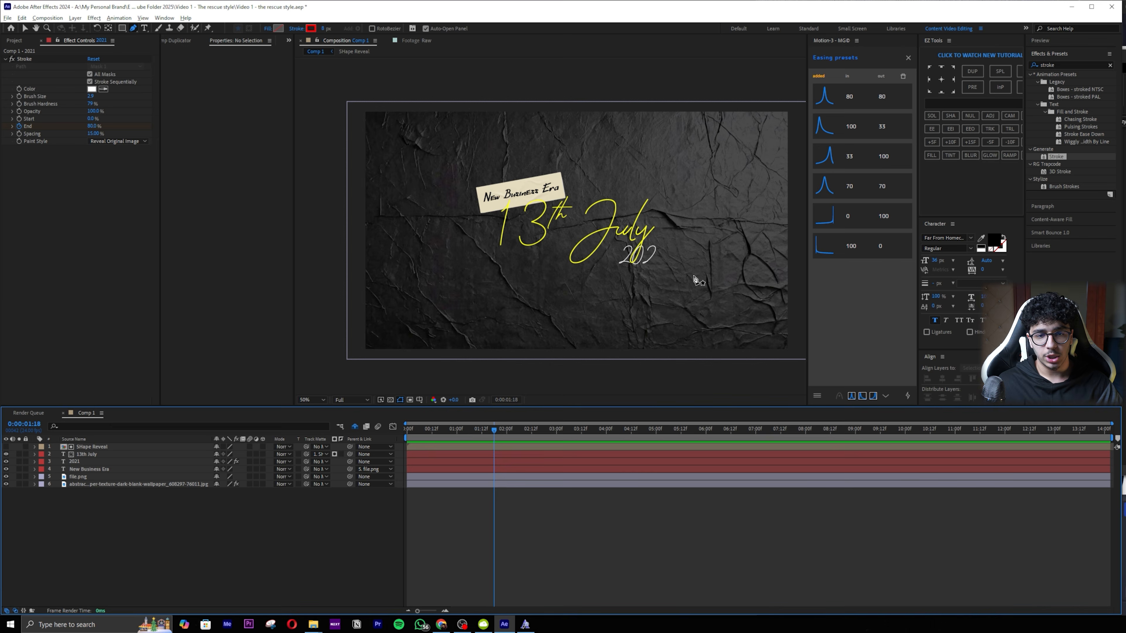
pyautogui.scroll(1, 694, 280)
pyautogui.press('v')
pyautogui.scroll(-1, 613, 325)
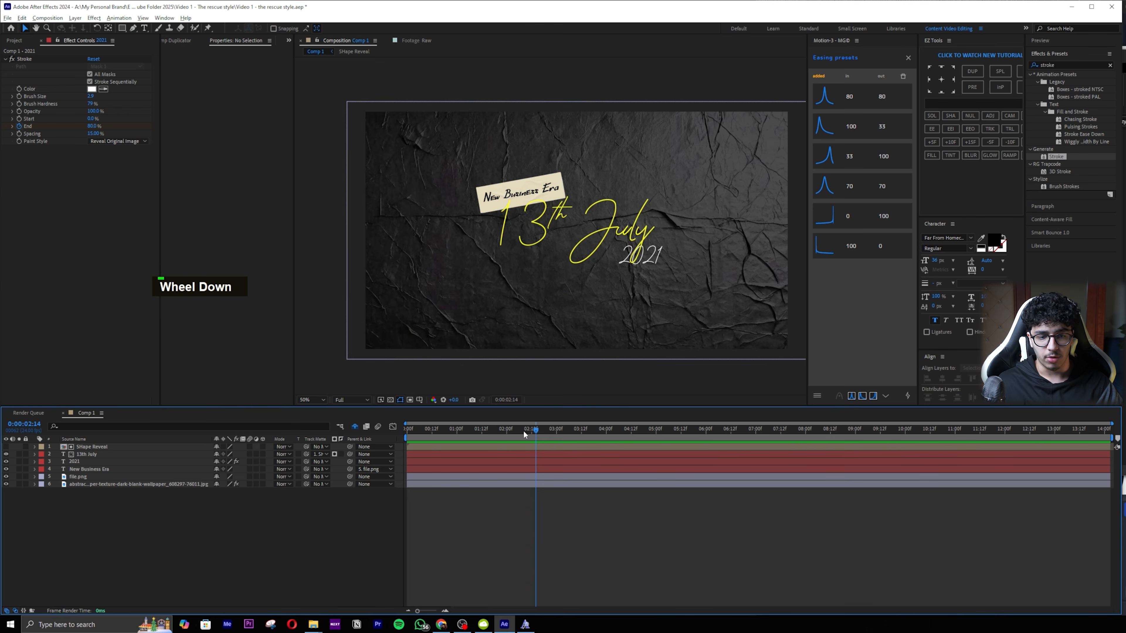
pyautogui.moveTo(523, 429); pyautogui.dragTo(529, 429)
pyautogui.hotkey('ctrl', 's')
# Step: Add the expression wiggle(2,2) to the Rotation of the file.png paper label and preview the motion
pyautogui.click(80, 477)
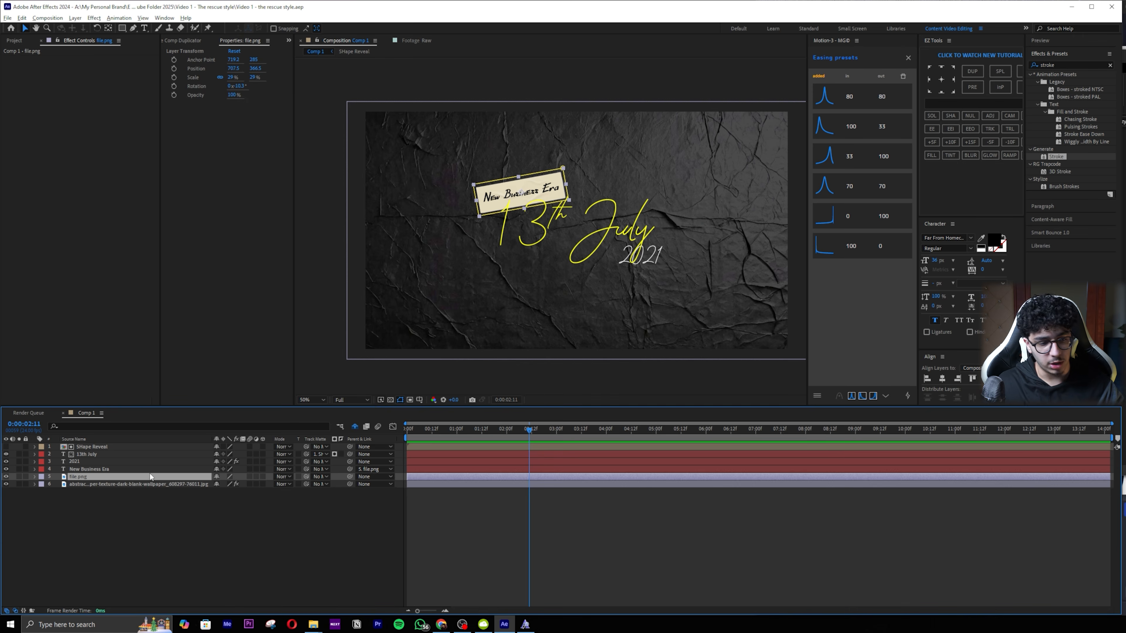
pyautogui.click(122, 469)
pyautogui.scroll(1, 585, 222)
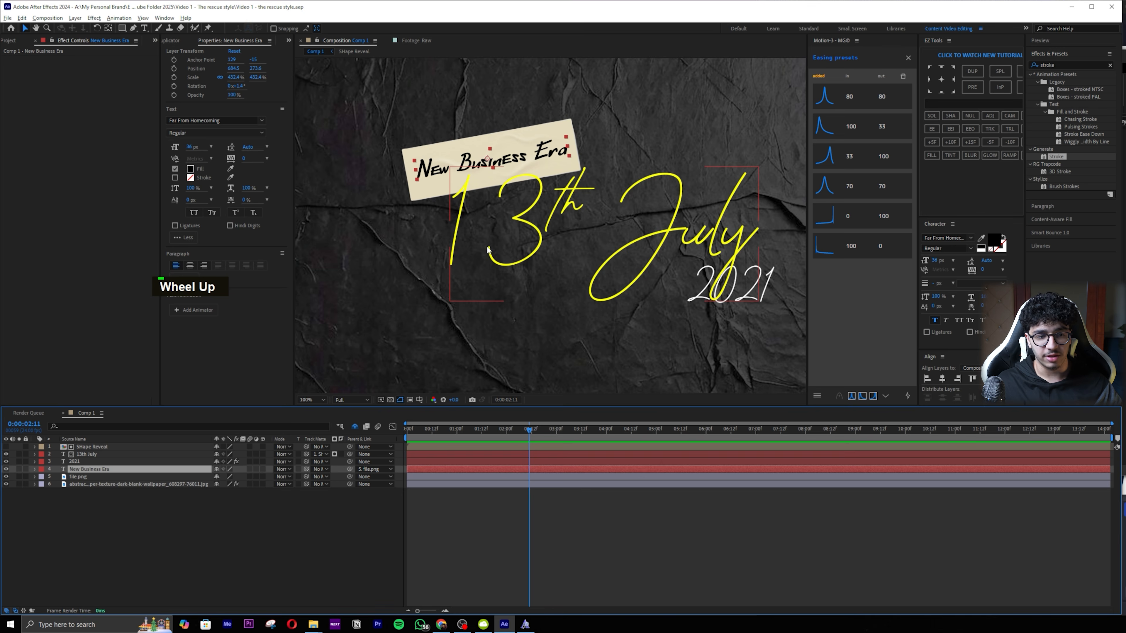
pyautogui.click(89, 477)
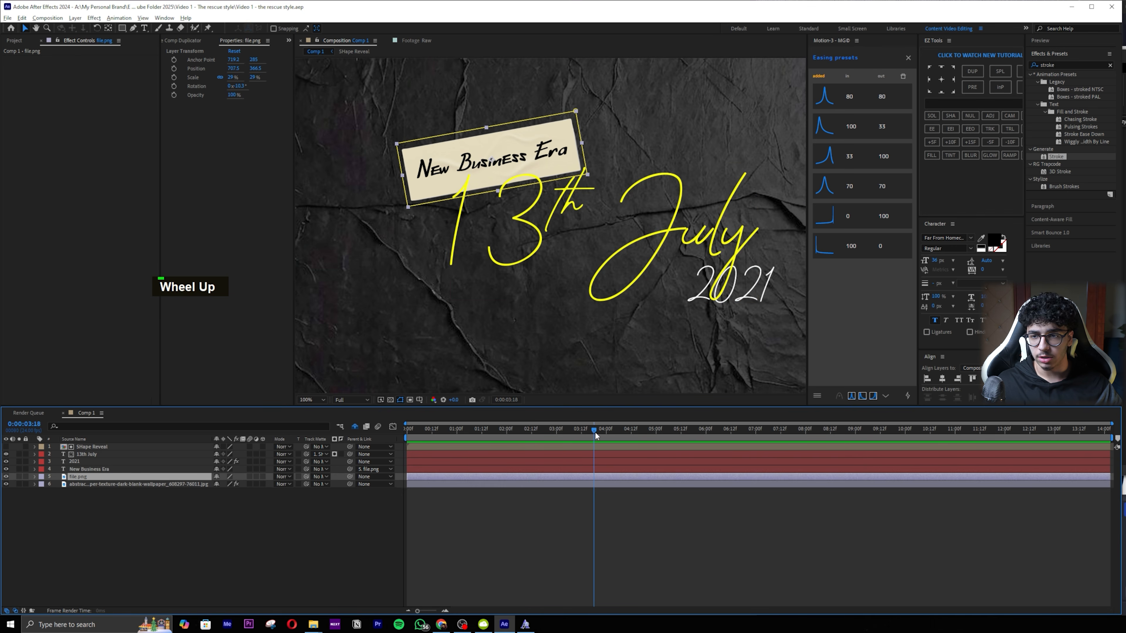
pyautogui.press('r')
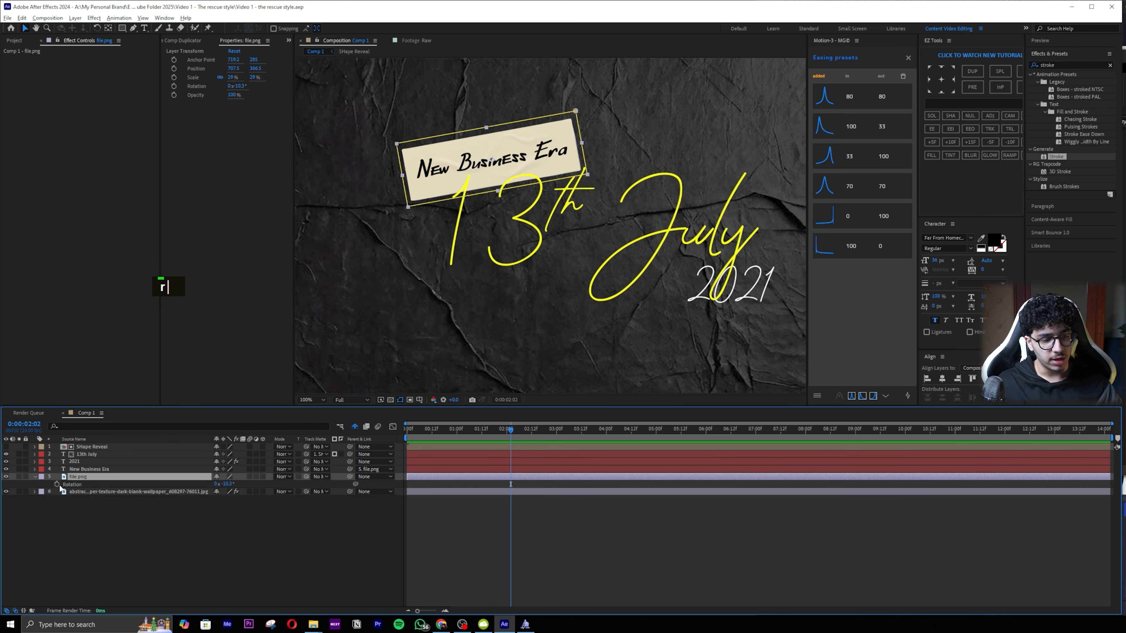
pyautogui.keyDown('alt'); pyautogui.click(57, 485); pyautogui.keyUp('alt')
pyautogui.write('wiggle()')
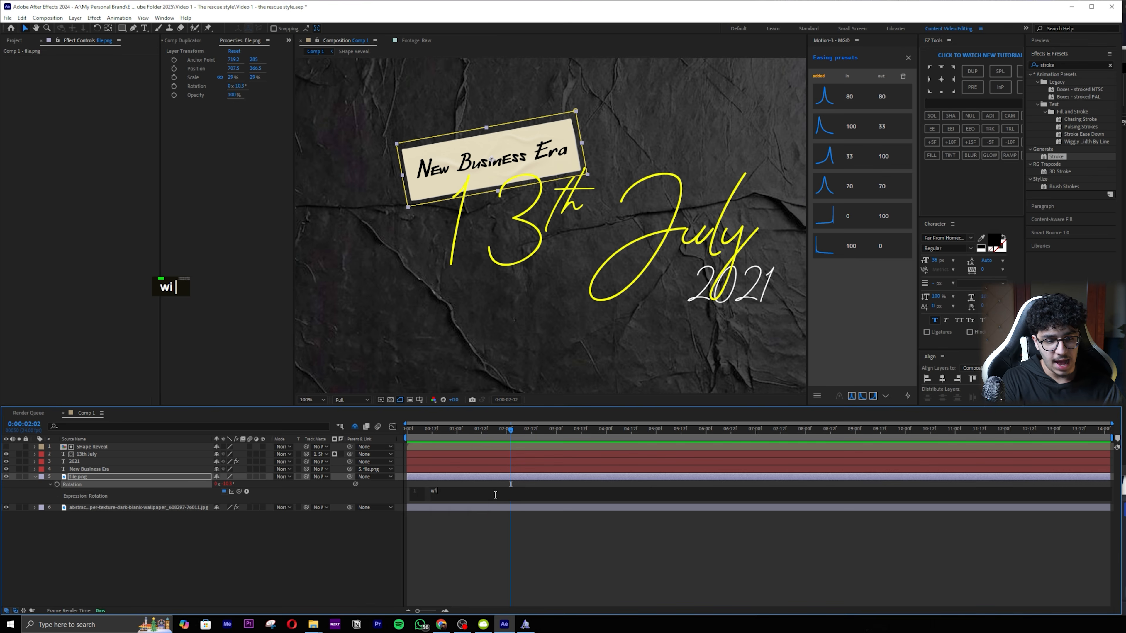
pyautogui.press('Return')
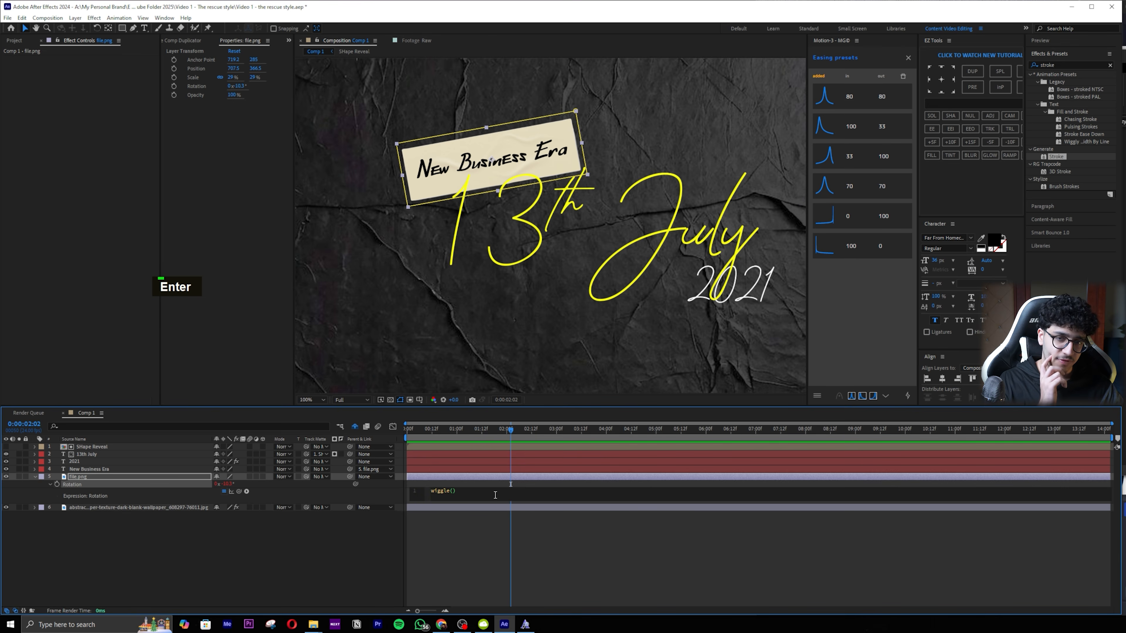
pyautogui.write('2,')
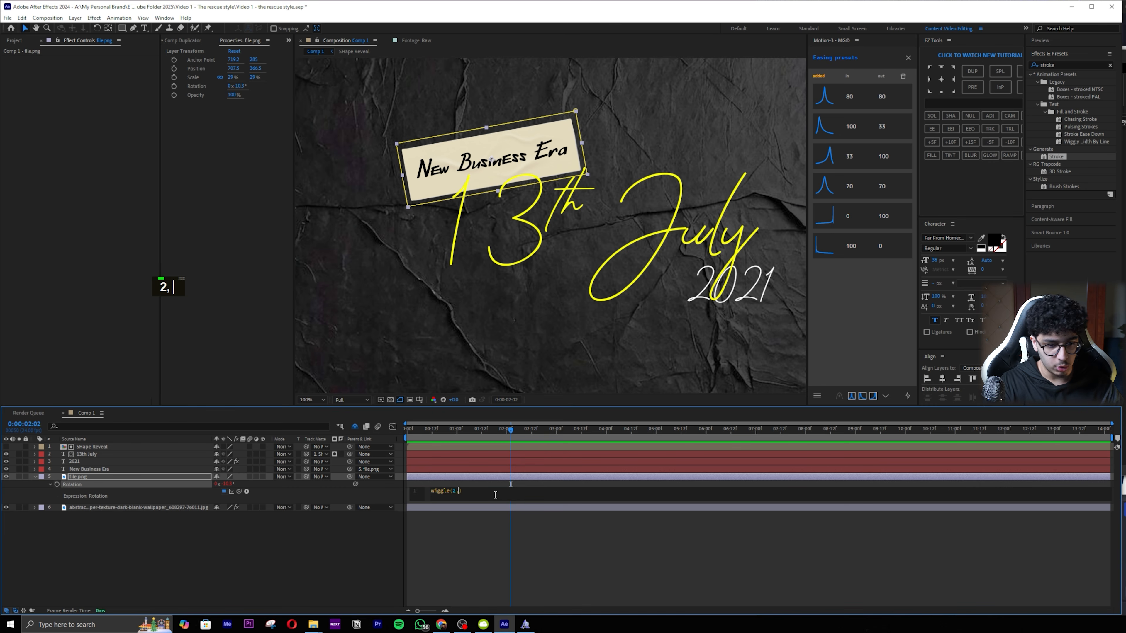
pyautogui.write('2')
pyautogui.click(527, 527)
pyautogui.press('space')
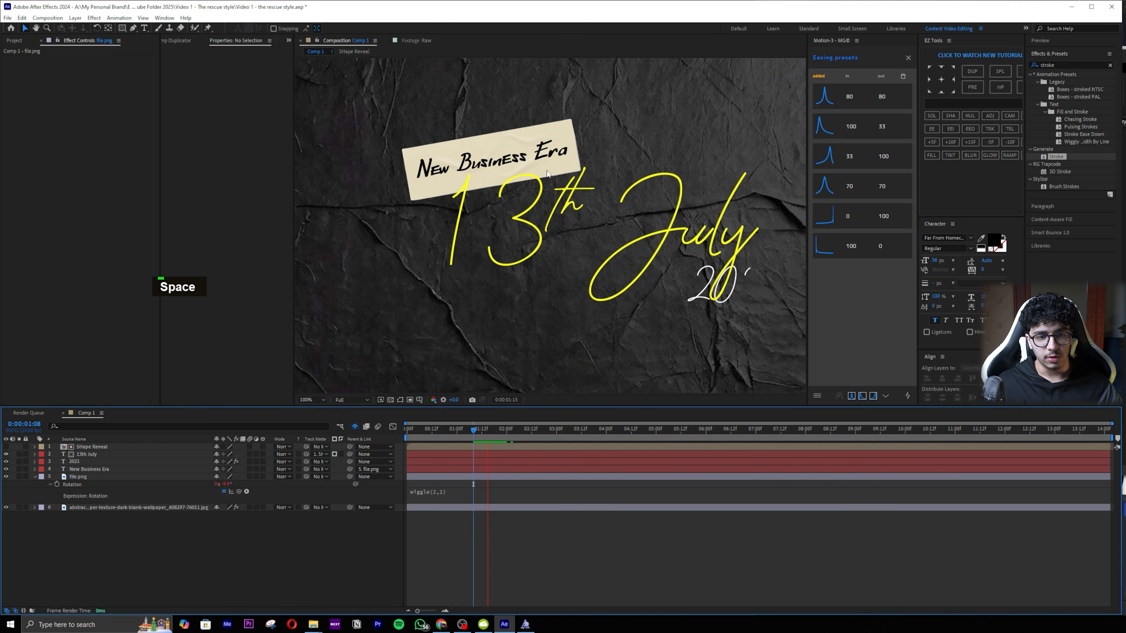
pyautogui.press('space')
# Step: Insert posterizeTime(4) above the wiggle in file.png's Rotation expression, preview the choppier motion, and save the project
pyautogui.click(447, 490)
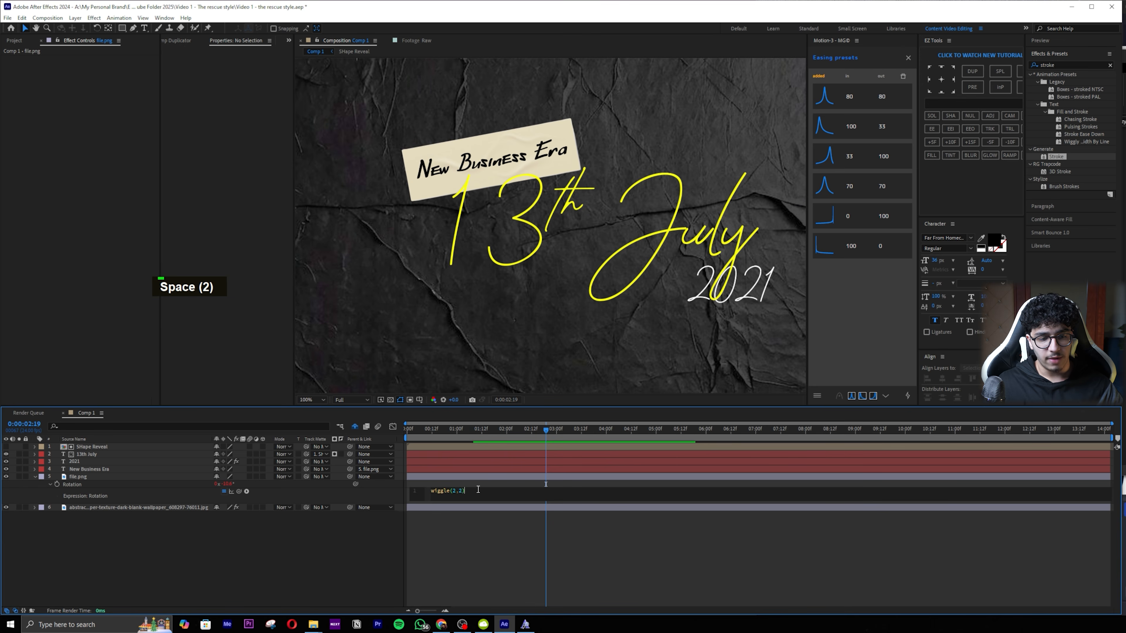
pyautogui.press('Return')
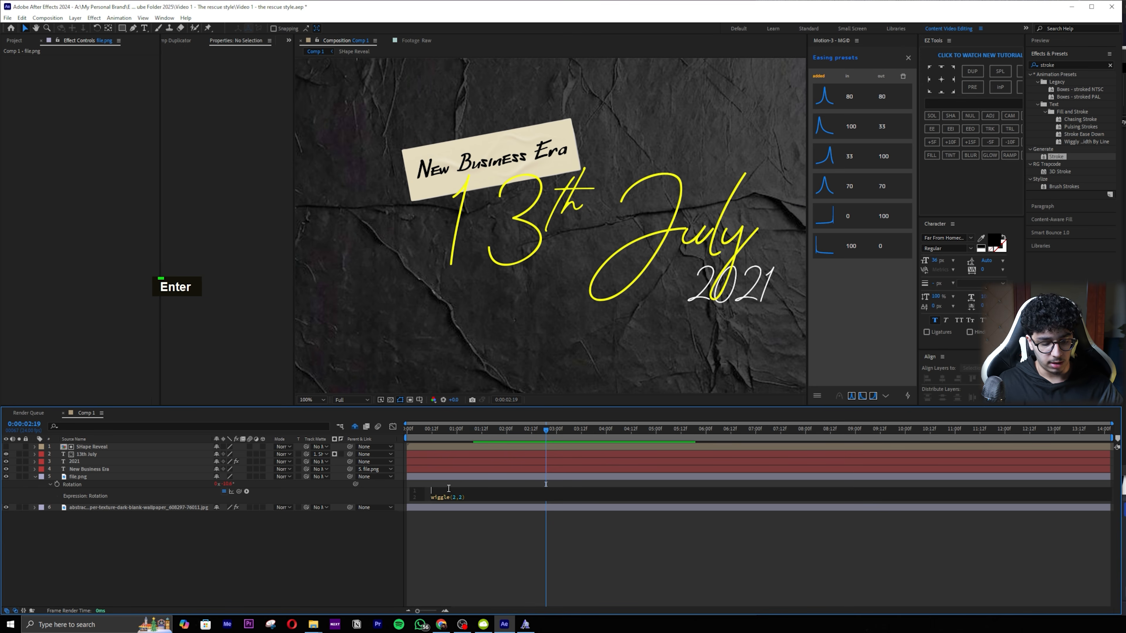
pyautogui.write('pos')
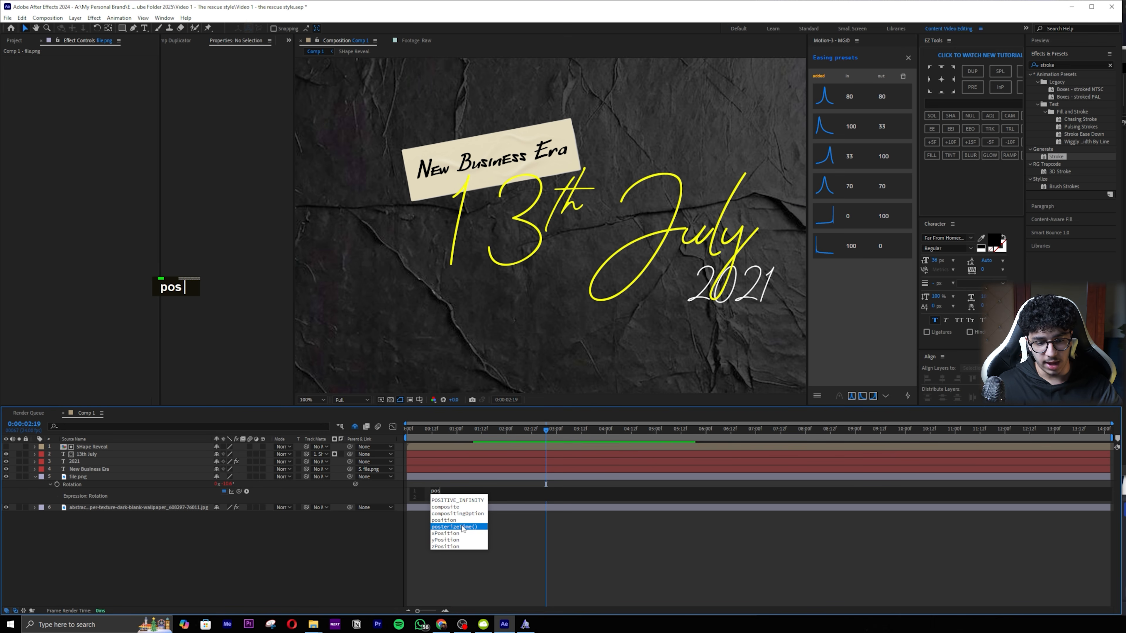
pyautogui.write('4')
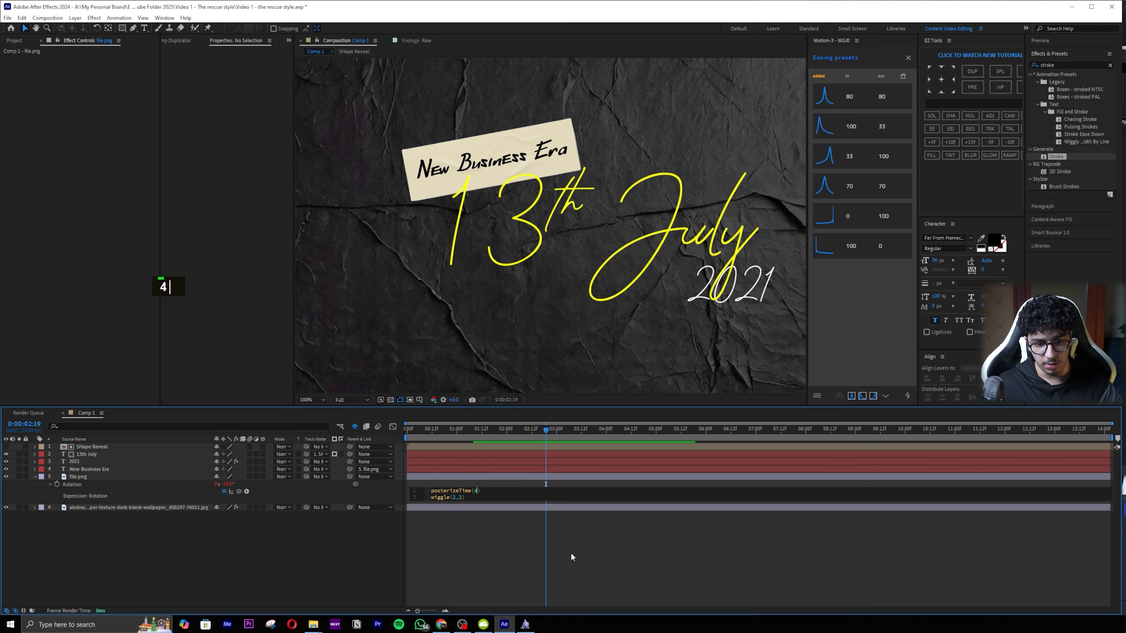
pyautogui.click(567, 549)
pyautogui.moveTo(551, 433); pyautogui.dragTo(406, 430)
pyautogui.press('space')
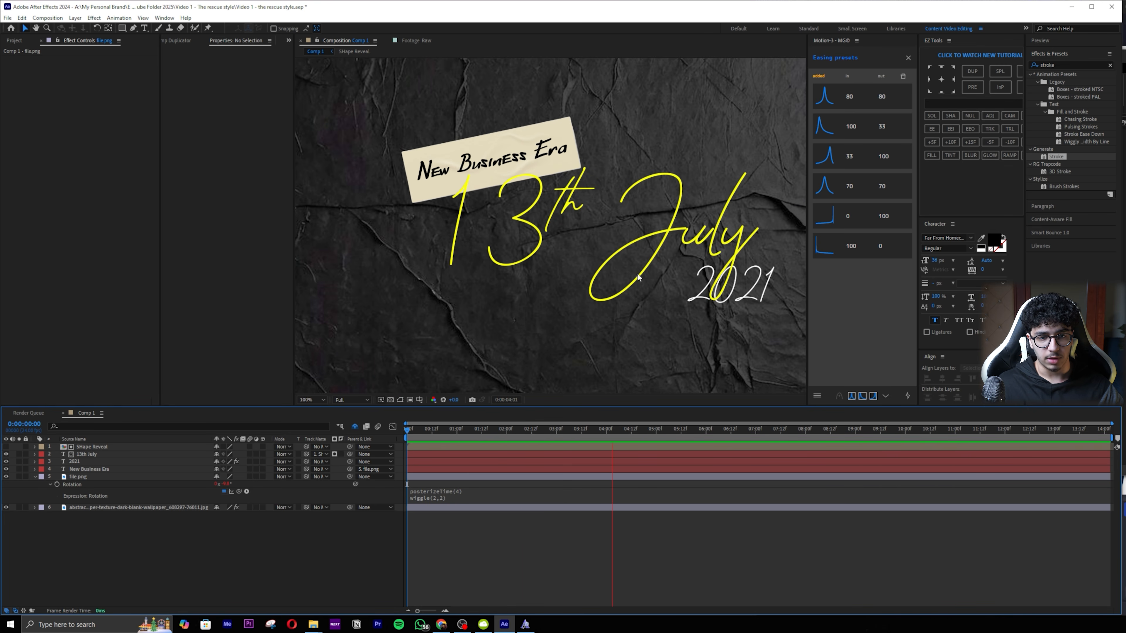
pyautogui.scroll(-2, 546, 228)
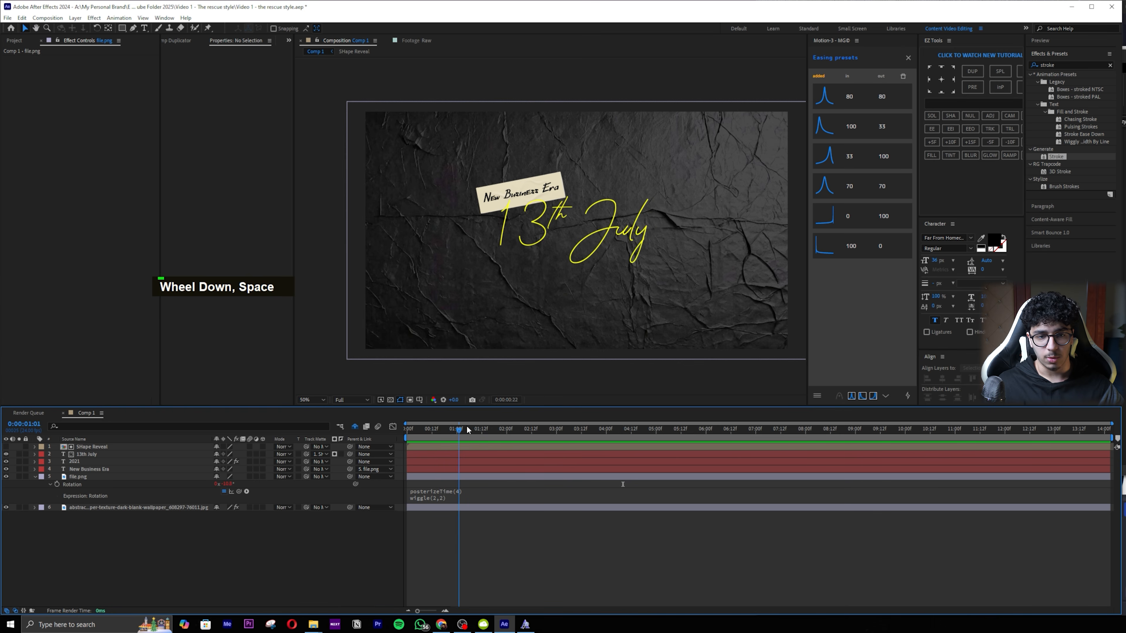
pyautogui.hotkey('ctrl', 's')
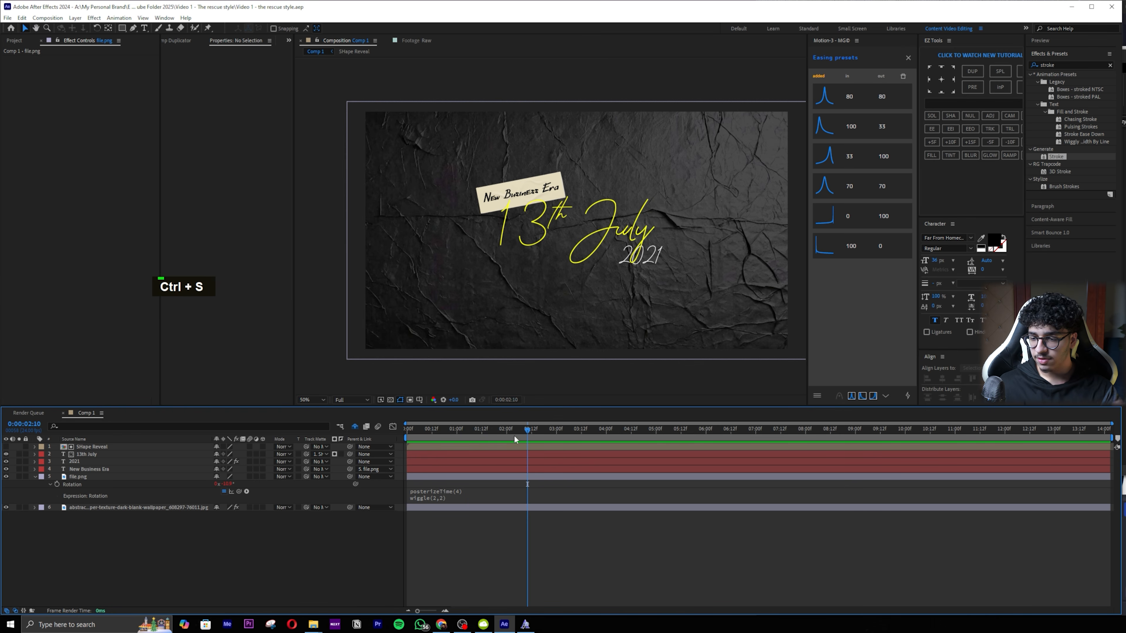
# Step: Add a Position text animator to the 13th July layer
pyautogui.moveTo(517, 442)
pyautogui.mouseDown()
pyautogui.moveTo(445, 445)
pyautogui.moveTo(463, 444)
pyautogui.mouseUp()
pyautogui.click(35, 454)
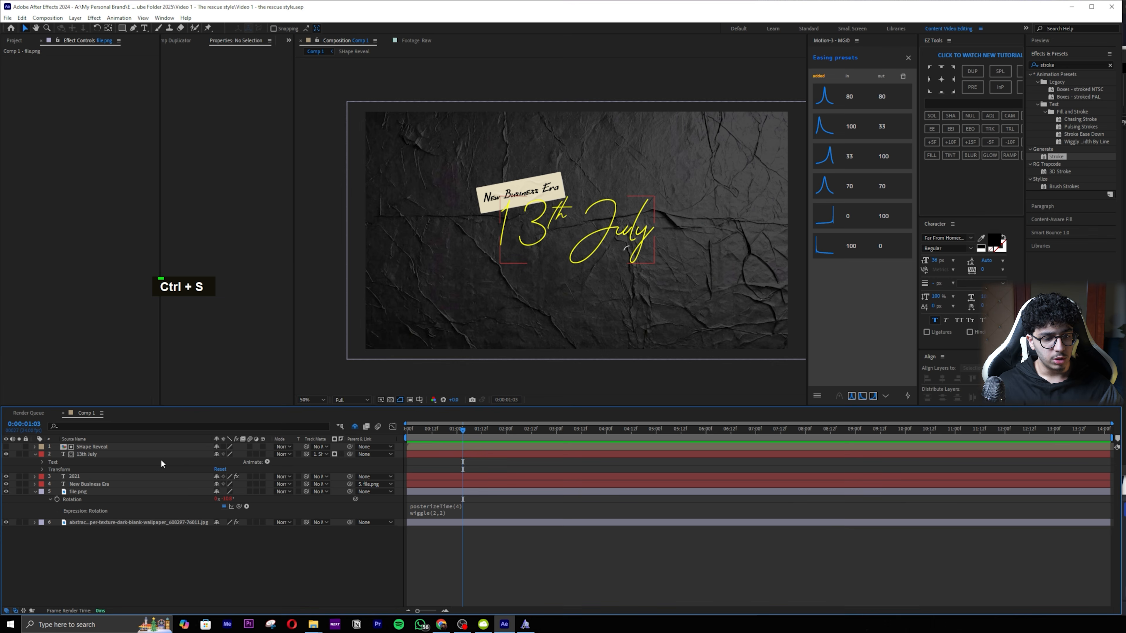
pyautogui.click(268, 462)
pyautogui.click(310, 305)
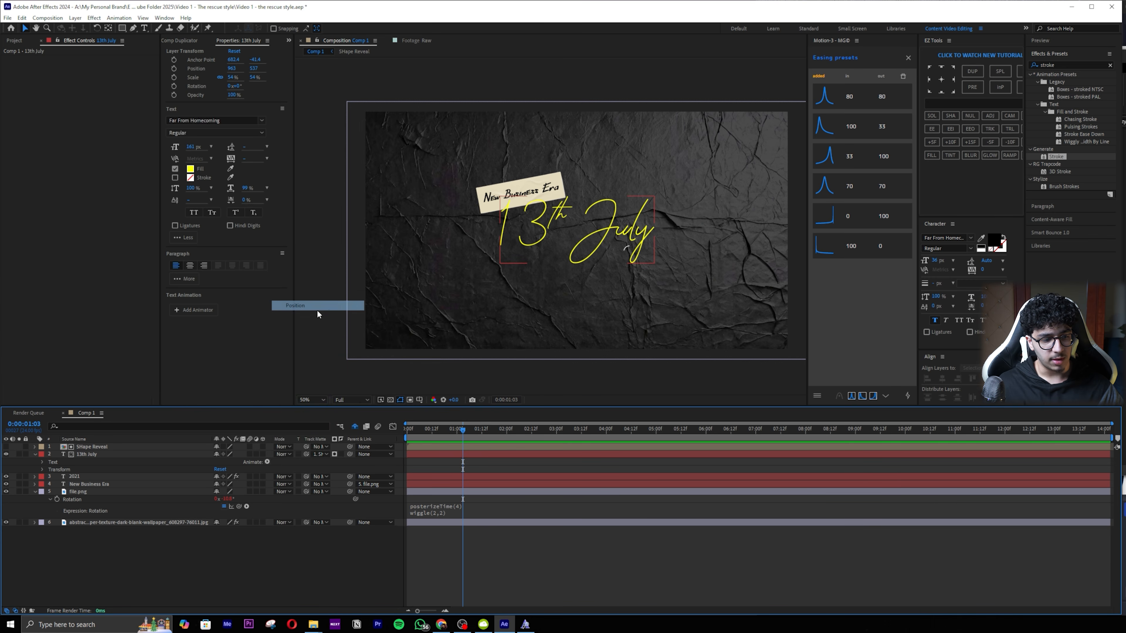
# Step: Add a Wiggly selector to the 13th July layer's Position animator, set its vertical offset to about 11, and preview the motion
pyautogui.click(268, 493)
pyautogui.moveTo(293, 505)
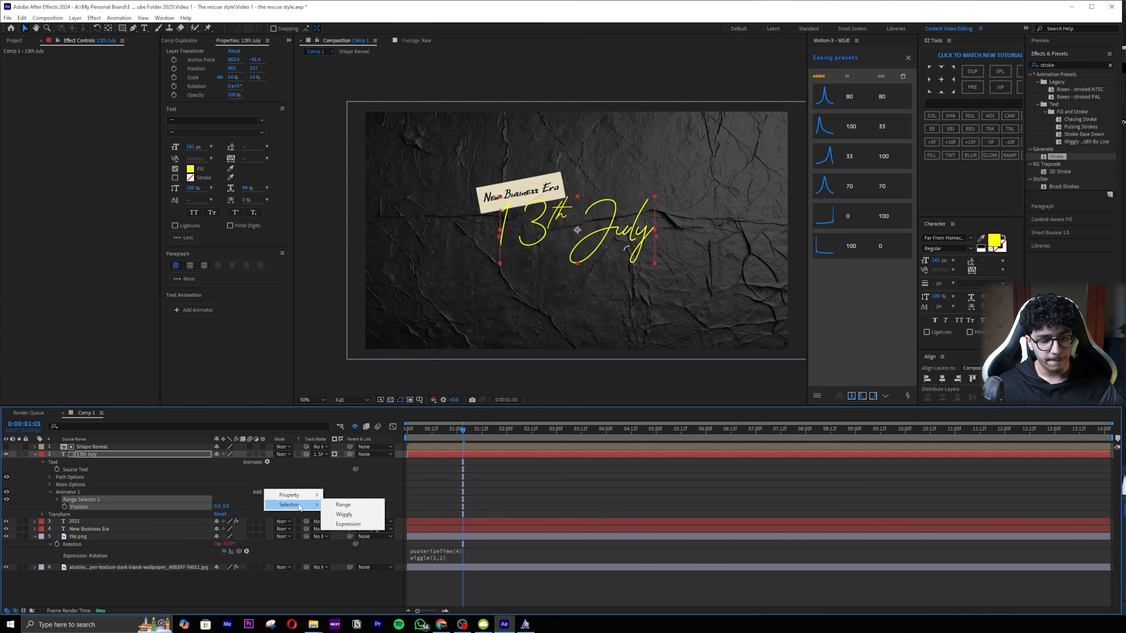
pyautogui.click(350, 512)
pyautogui.moveTo(226, 514); pyautogui.dragTo(230, 512)
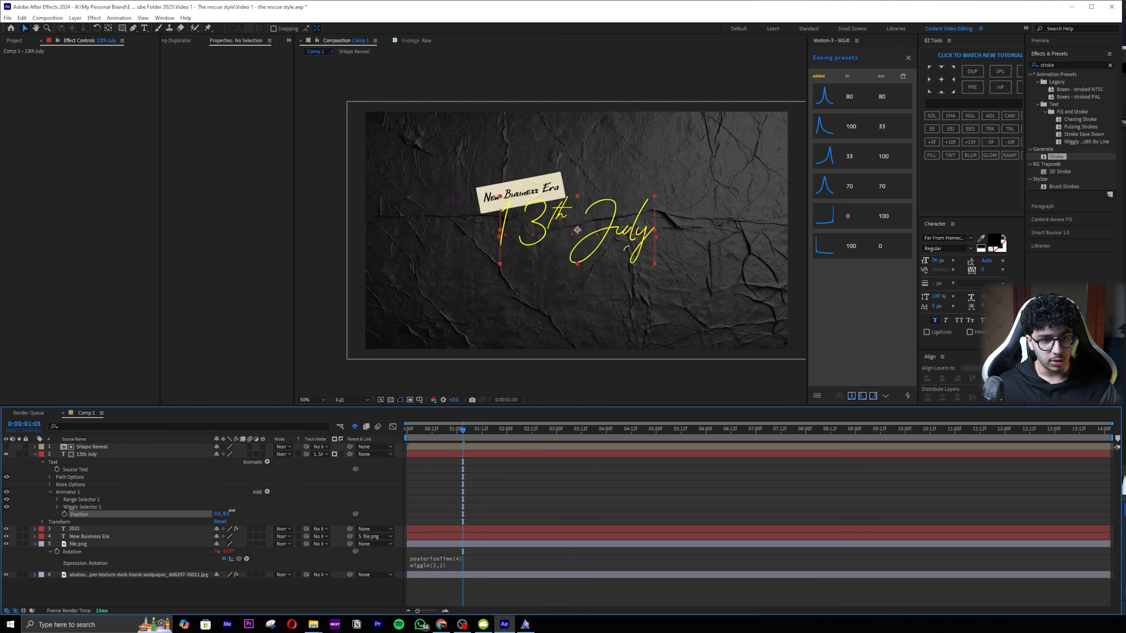
pyautogui.press('space')
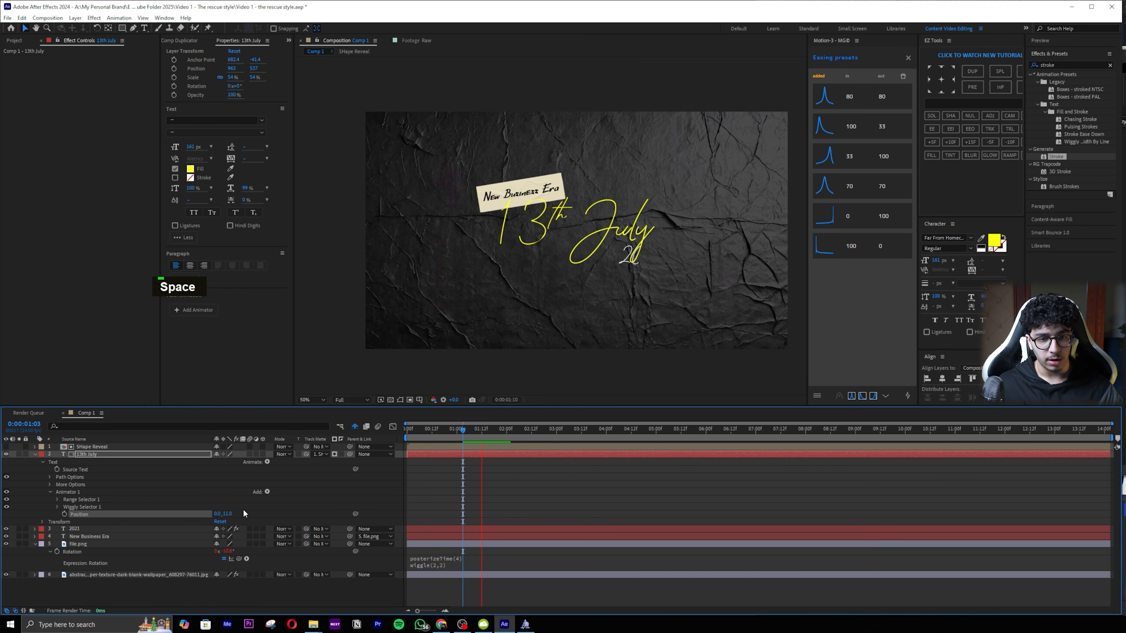
pyautogui.scroll(1, 630, 231)
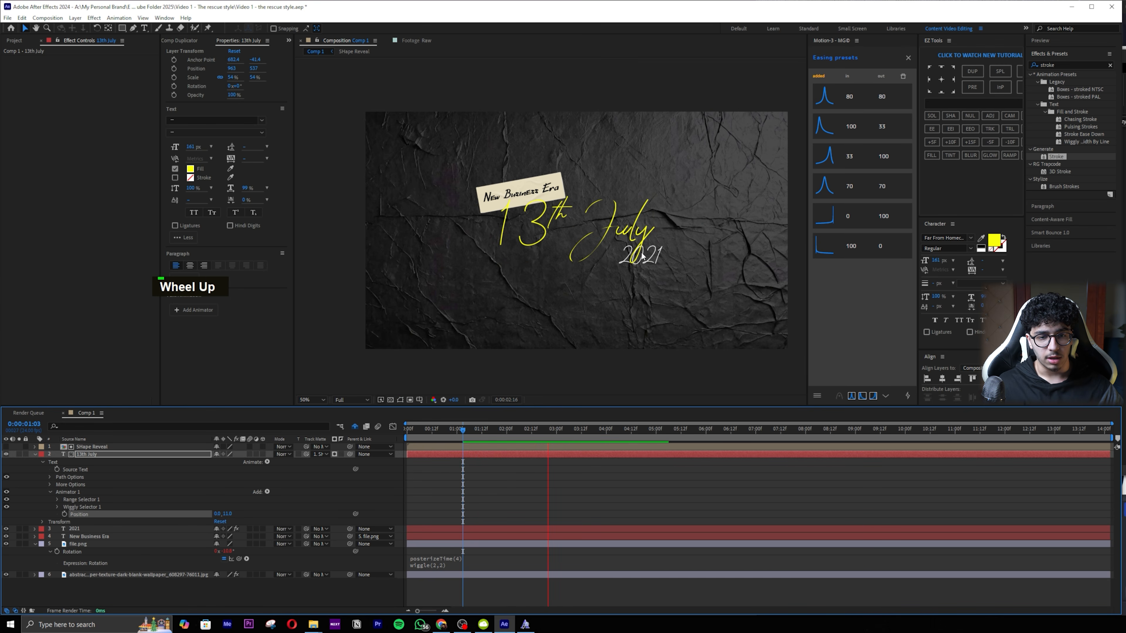
pyautogui.press('space')
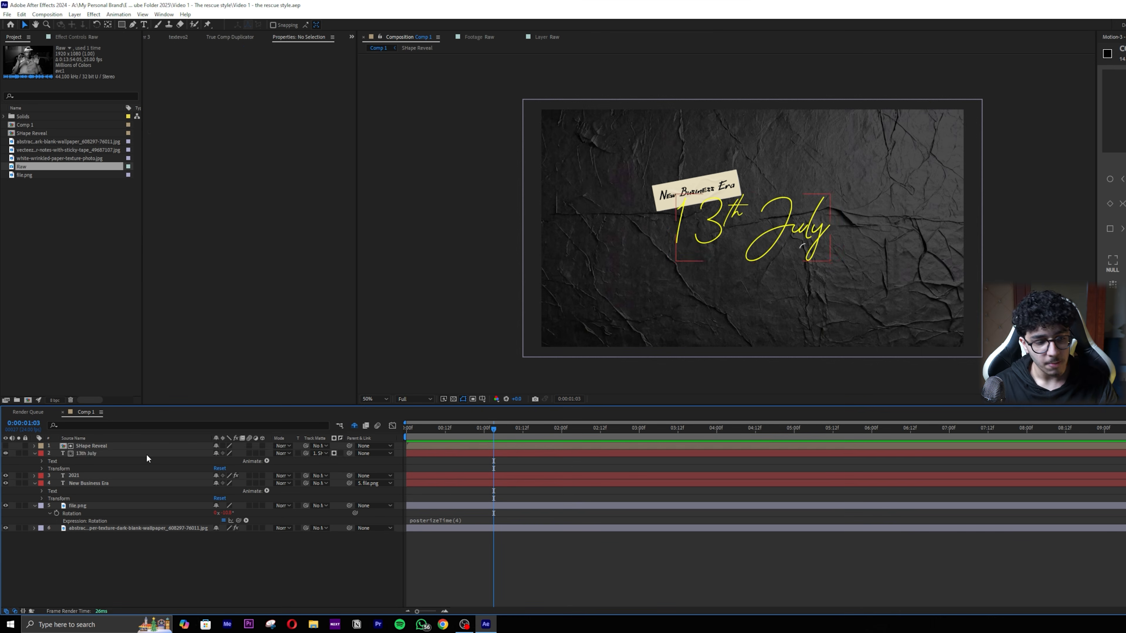
# Step: Split the 13th July and Shape Reveal layers at 0:00:01:03 and delete the second part of Shape Reveal
pyautogui.moveTo(470, 431); pyautogui.dragTo(491, 417)
pyautogui.scroll(2, 805, 260)
pyautogui.middleClick(804, 261)
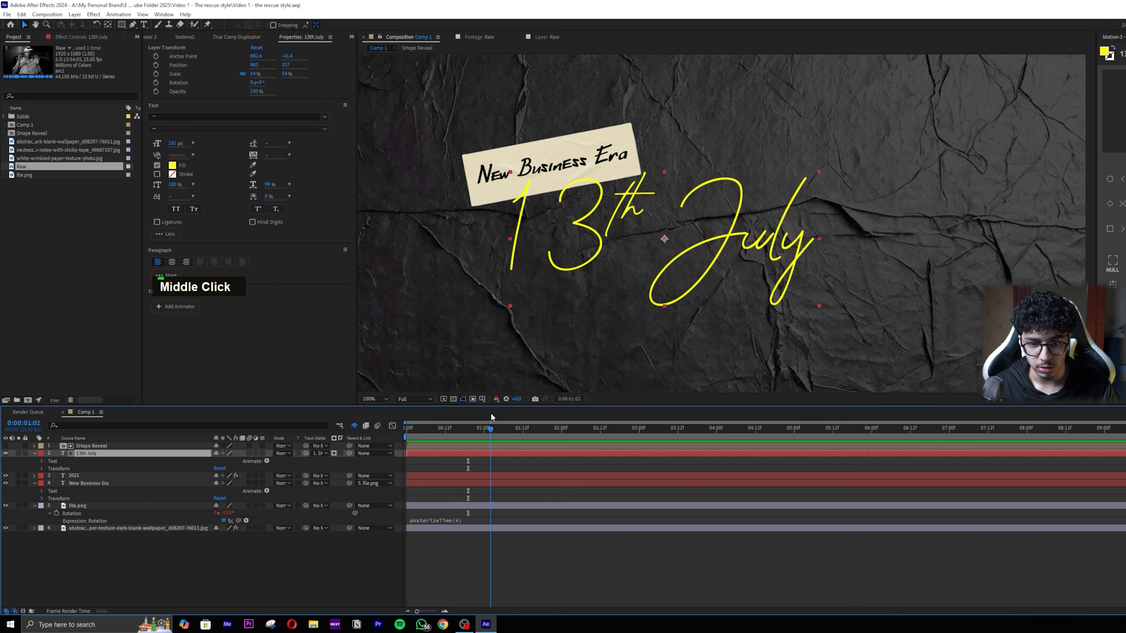
pyautogui.click(501, 447)
pyautogui.doubleClick(501, 451)
pyautogui.hotkey('ctrl', 'shift', 'd')
pyautogui.hotkey('ctrl', 'shift', 'd')
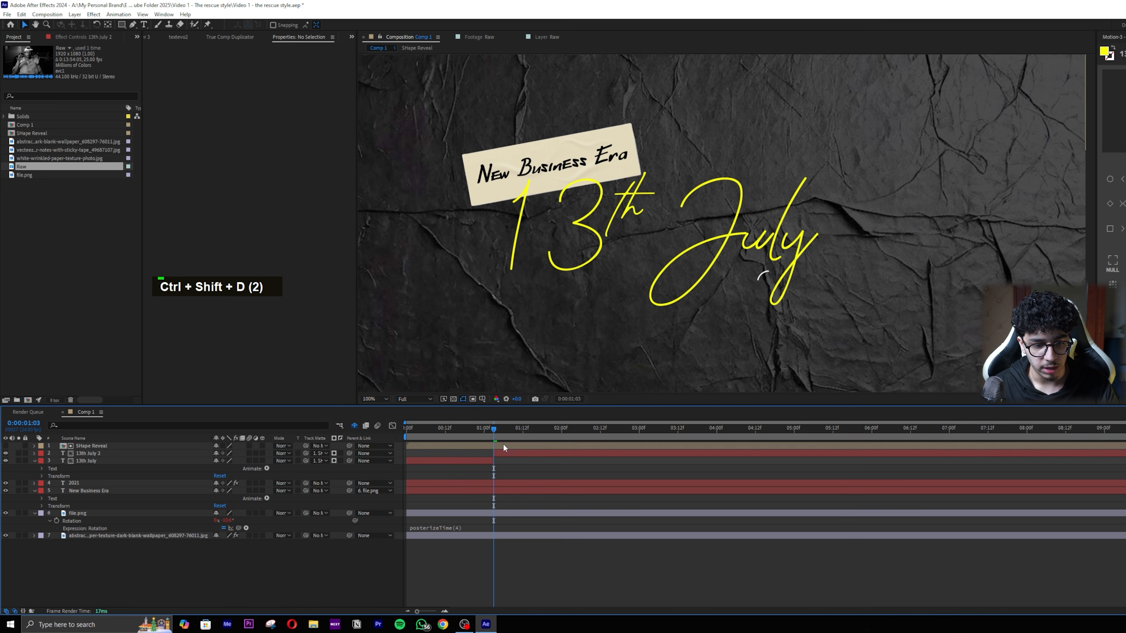
pyautogui.hotkey('ctrl', 'shift', 'd')
pyautogui.press('Delete')
# Step: Remove the track matte from the 13th July 2 layer and move that layer above Shape Reveal
pyautogui.click(513, 453)
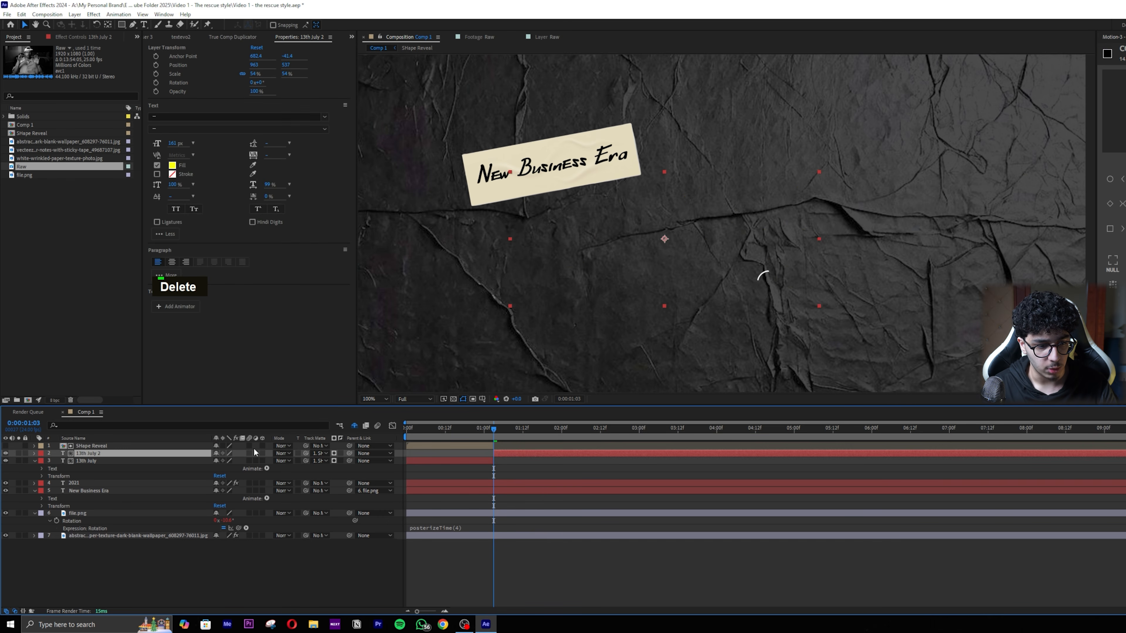
pyautogui.click(324, 453)
pyautogui.click(327, 462)
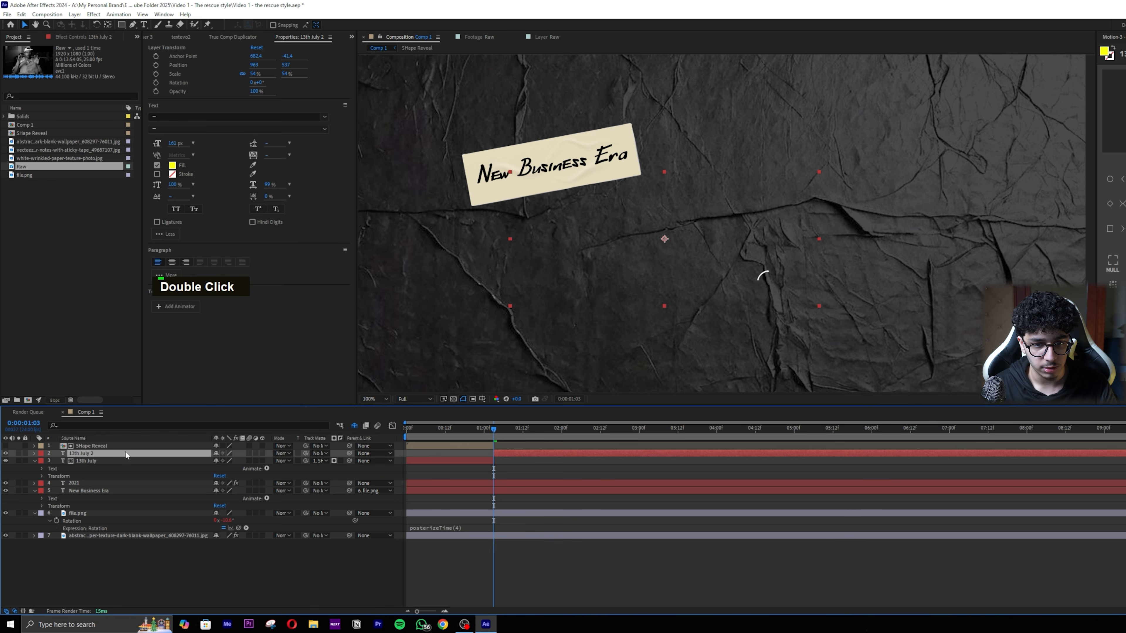
pyautogui.moveTo(501, 433)
pyautogui.mouseDown()
pyautogui.moveTo(559, 431)
pyautogui.moveTo(492, 431)
pyautogui.mouseUp()
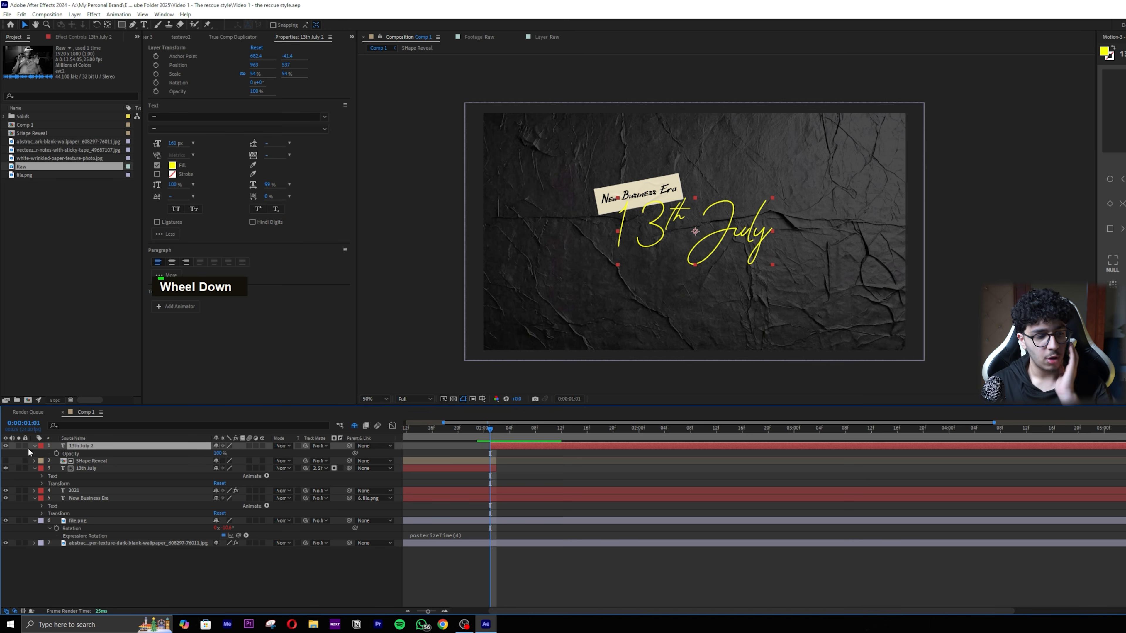
# Step: Add a Position text animator with a Wiggly selector to the 13th July 2 layer
pyautogui.doubleClick(34, 446)
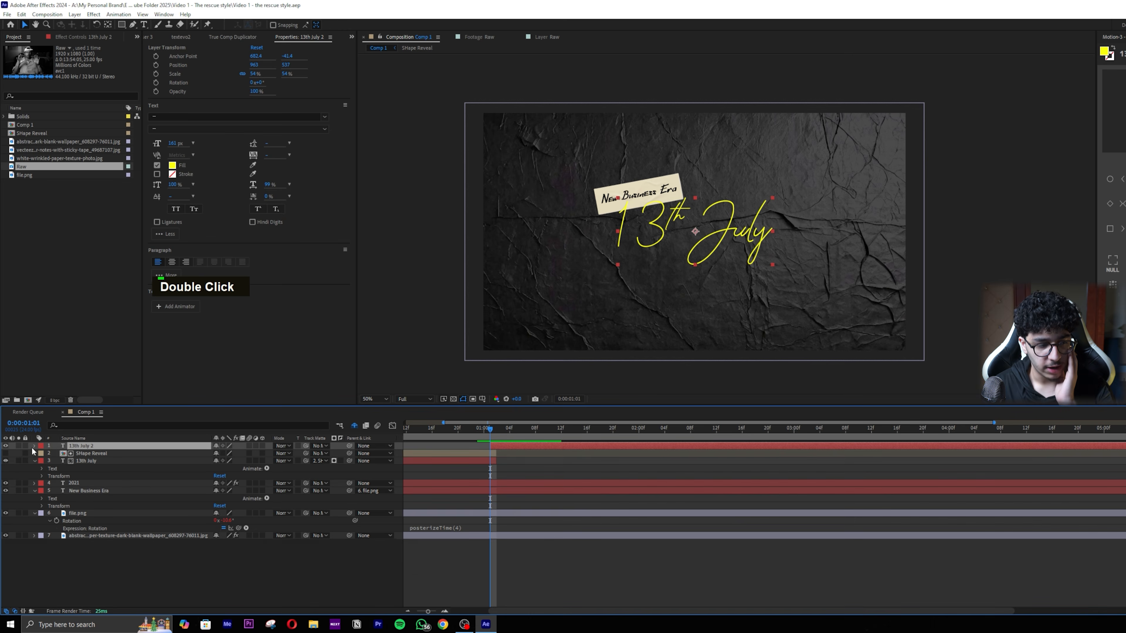
pyautogui.click(266, 453)
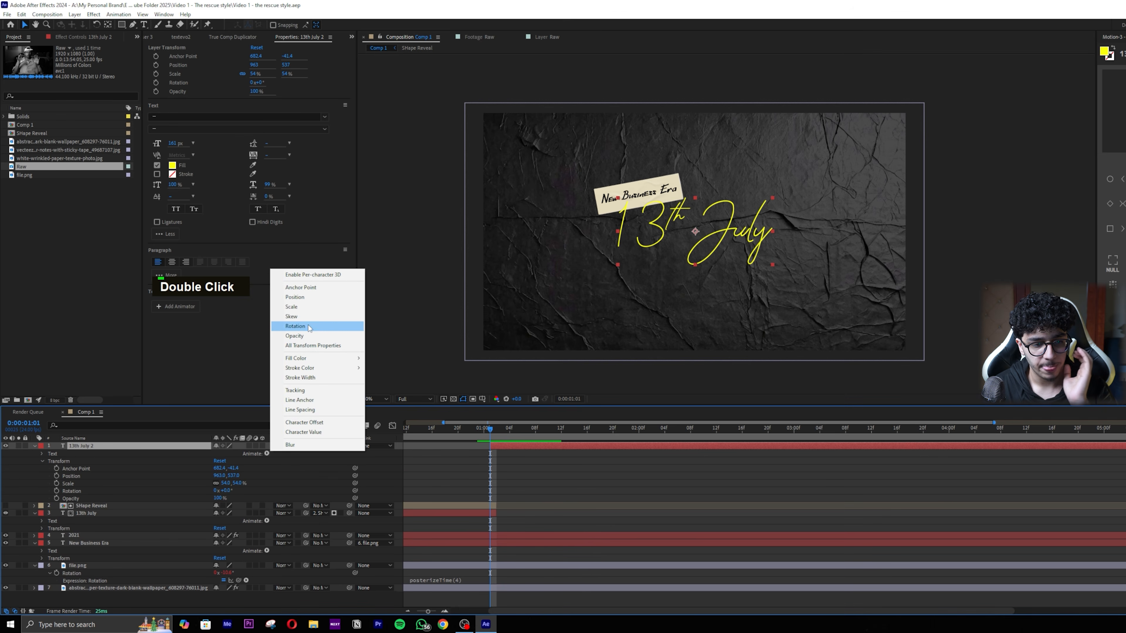
pyautogui.click(310, 297)
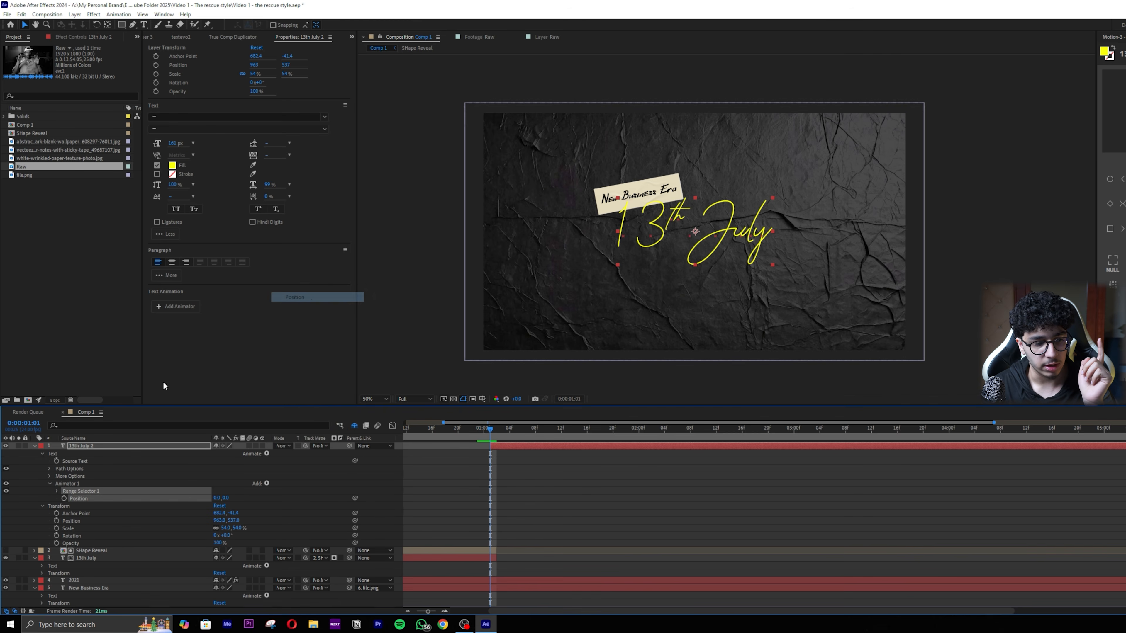
pyautogui.doubleClick(266, 483)
pyautogui.moveTo(288, 496)
pyautogui.click(344, 506)
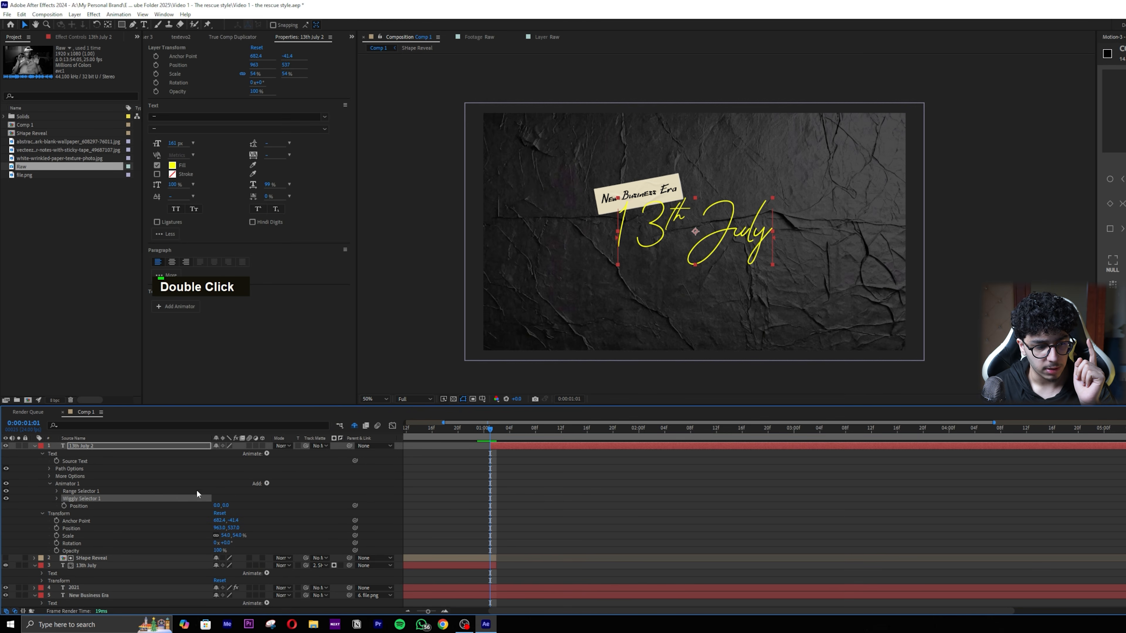
pyautogui.click(56, 497)
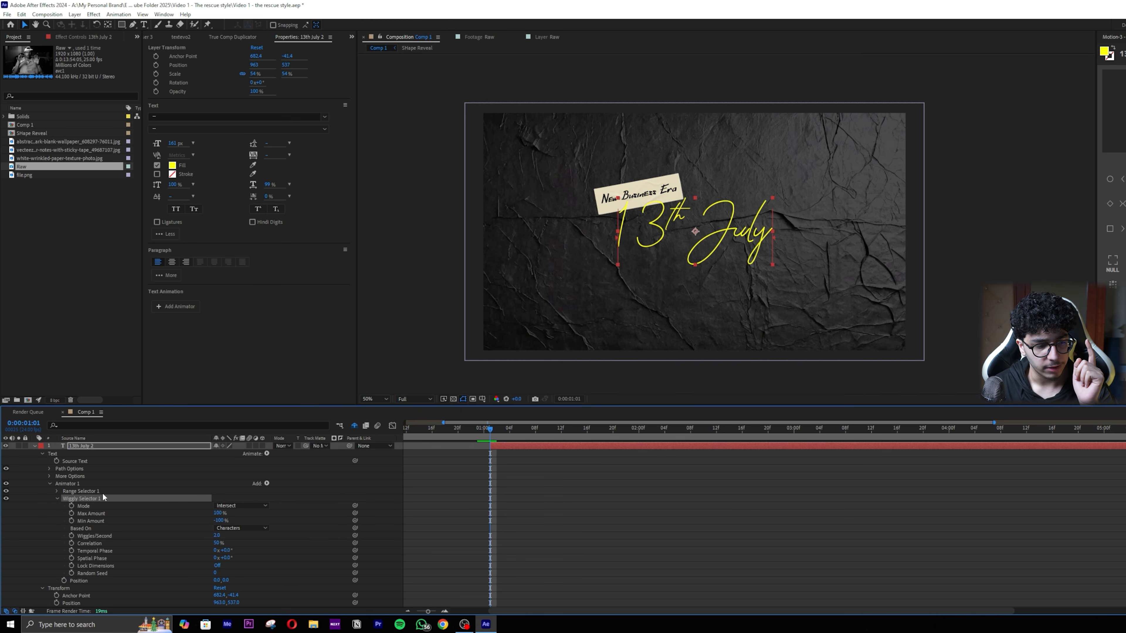
pyautogui.doubleClick(56, 497)
# Step: Try a vertical animator Position of 25 on the 13th July 2 layer and preview the wiggle
pyautogui.moveTo(226, 505); pyautogui.dragTo(237, 506)
pyautogui.press('space')
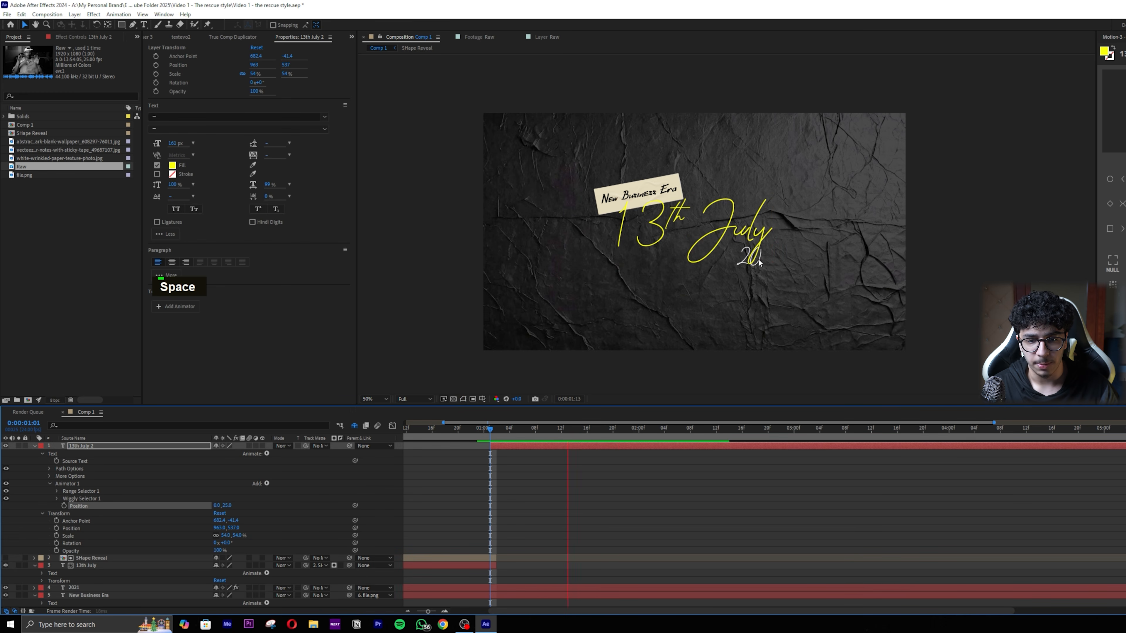
pyautogui.press('space')
# Step: Set the 13th July 2 animator's vertical Position to 5 and preview the subtler wiggle
pyautogui.click(227, 506)
pyautogui.write('5')
pyautogui.press('Return')
pyautogui.press('space')
pyautogui.press('space')
pyautogui.scroll(2, 729, 217)
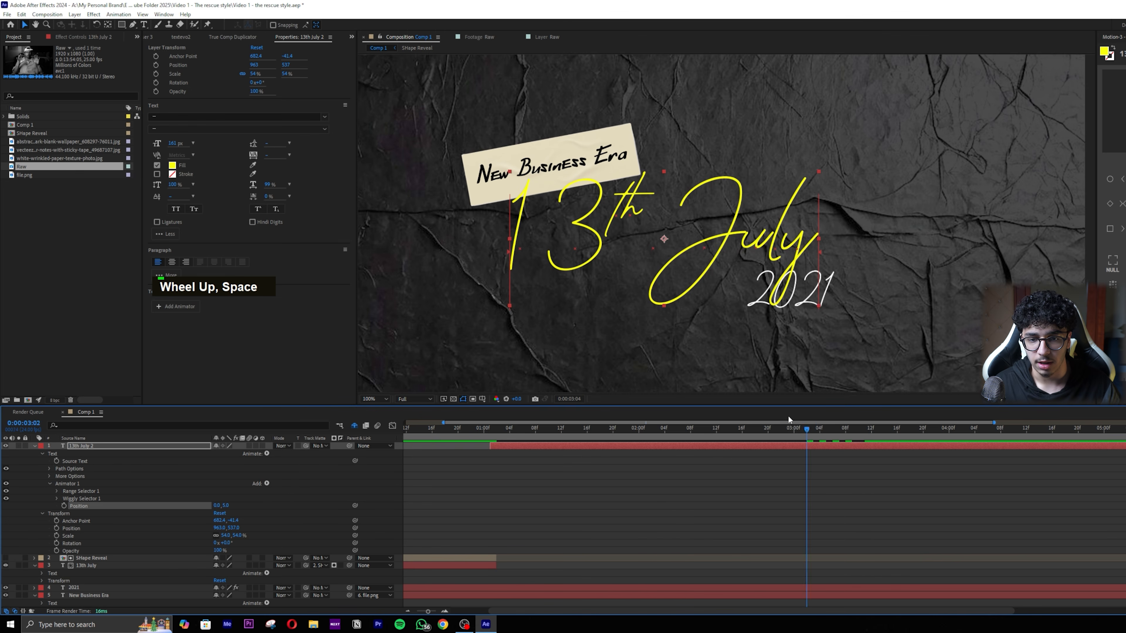
# Step: Align the layer cut to 0:00:01:03 and keyframe 13th July 2's animator Position from 0 there to a vertical 5 at 0:00:01:14
pyautogui.click(496, 443)
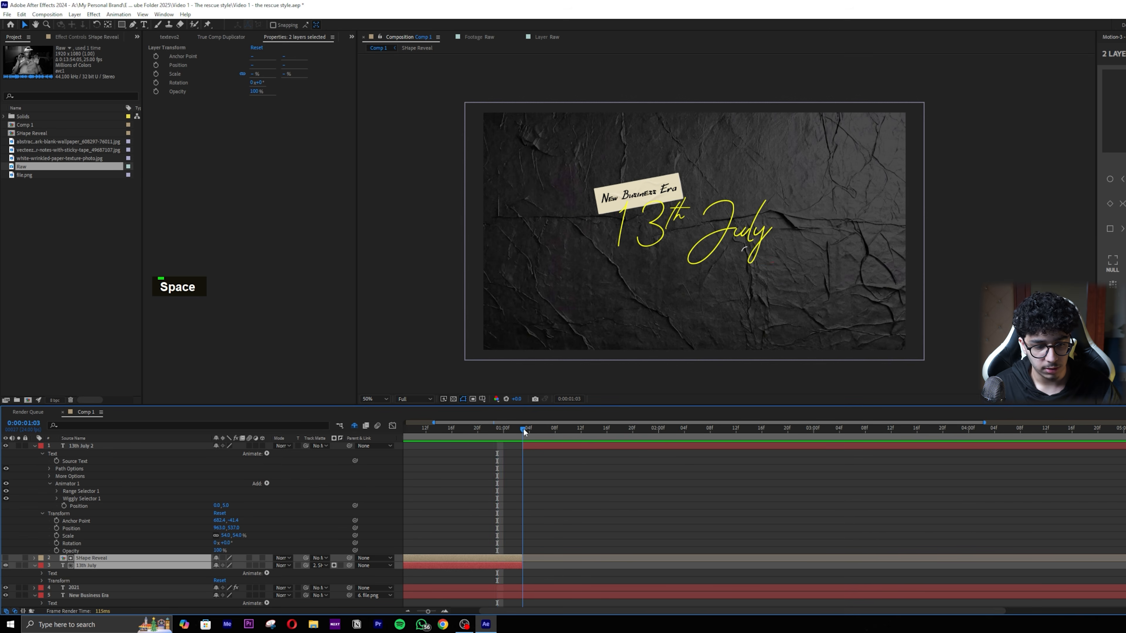
pyautogui.click(524, 428)
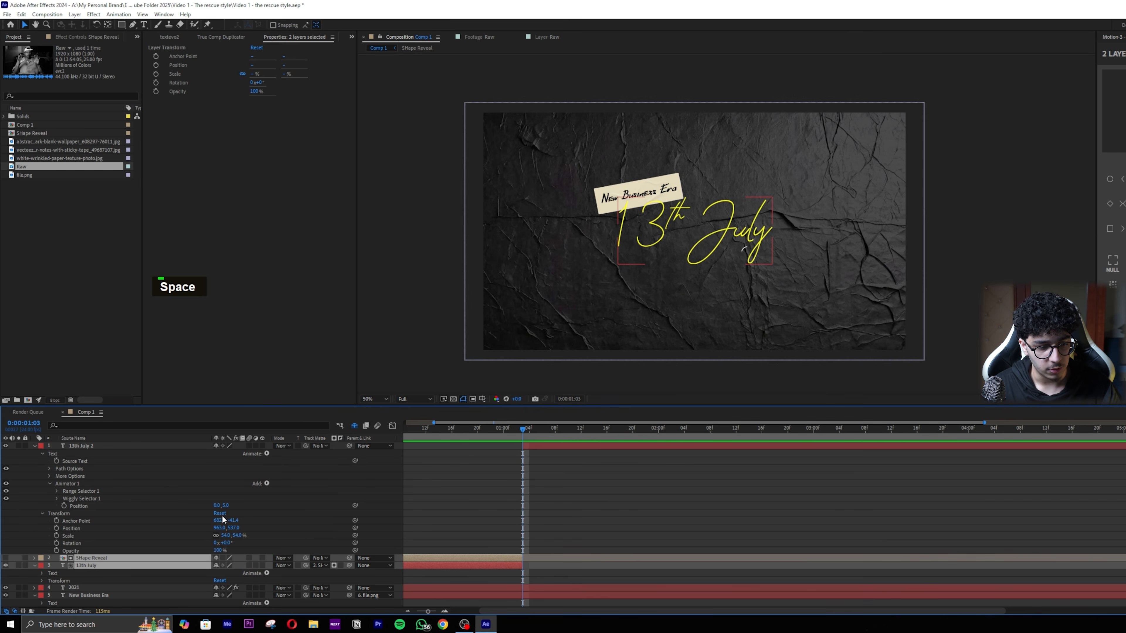
pyautogui.click(64, 506)
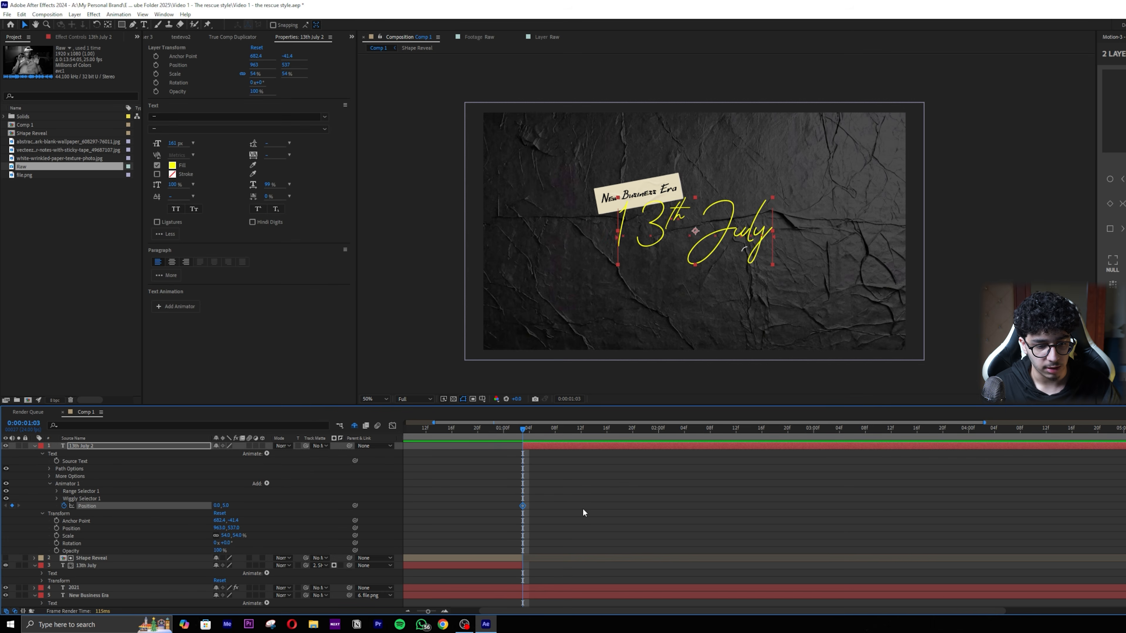
pyautogui.moveTo(523, 506); pyautogui.dragTo(593, 506)
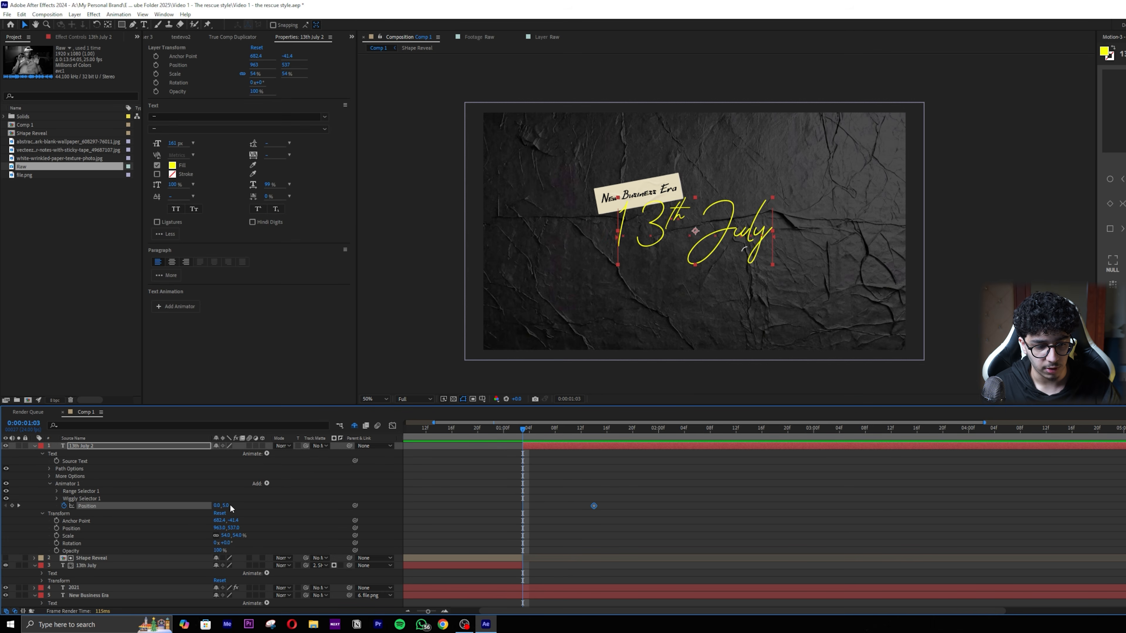
pyautogui.press('Return')
pyautogui.press('space')
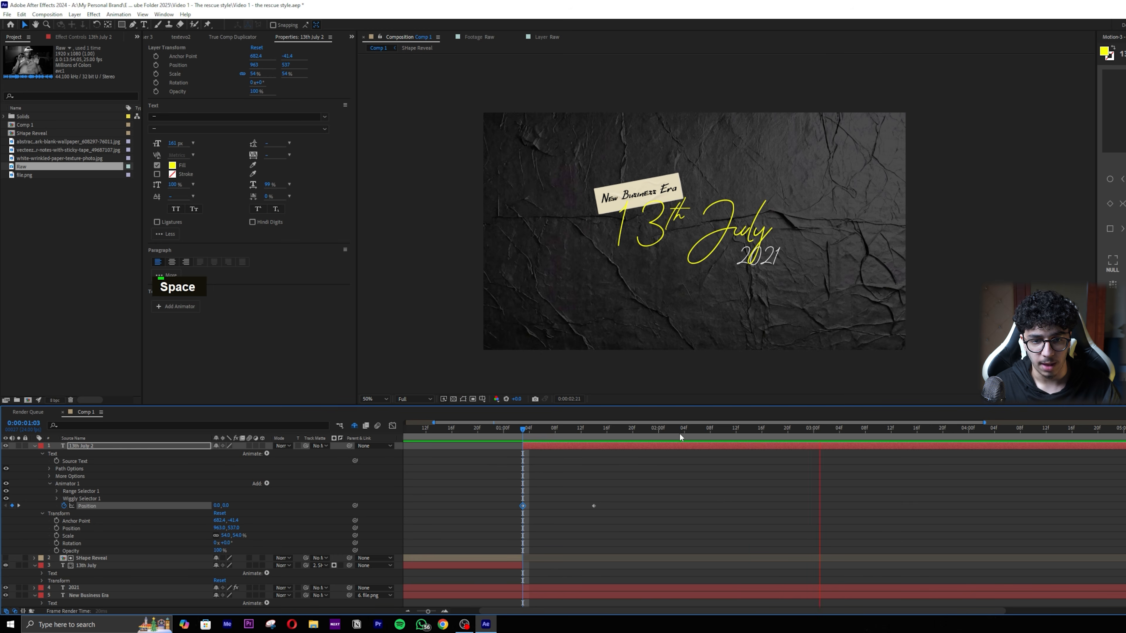
pyautogui.press('space')
pyautogui.click(613, 472)
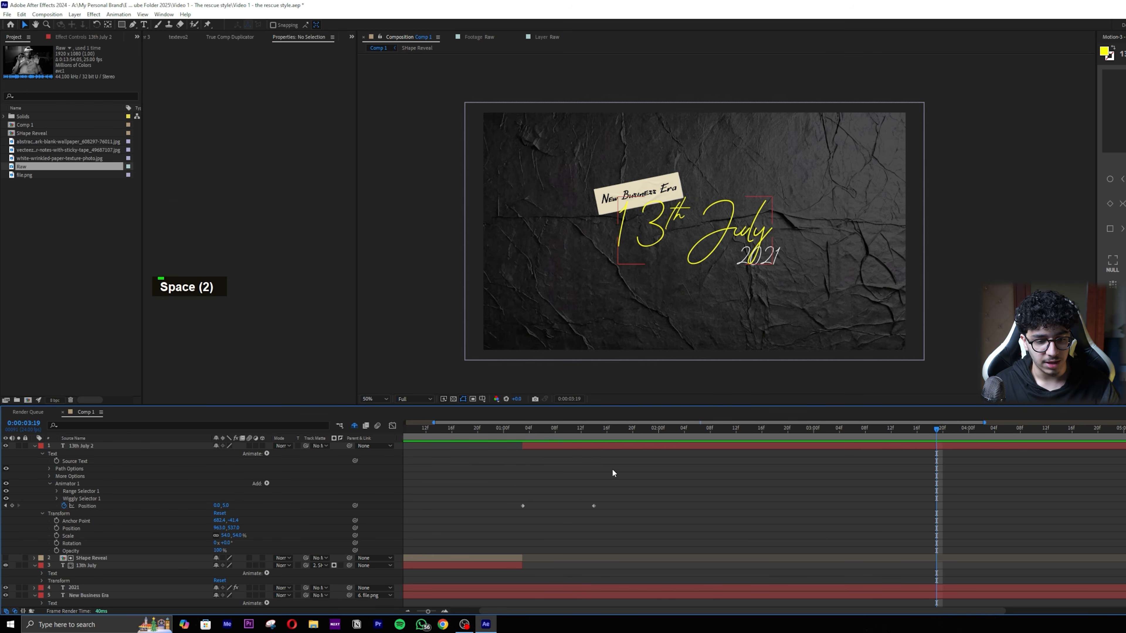
# Step: Set the vertical value of the animator Position keyframe at 0:00:01:14 to 8
pyautogui.click(594, 430)
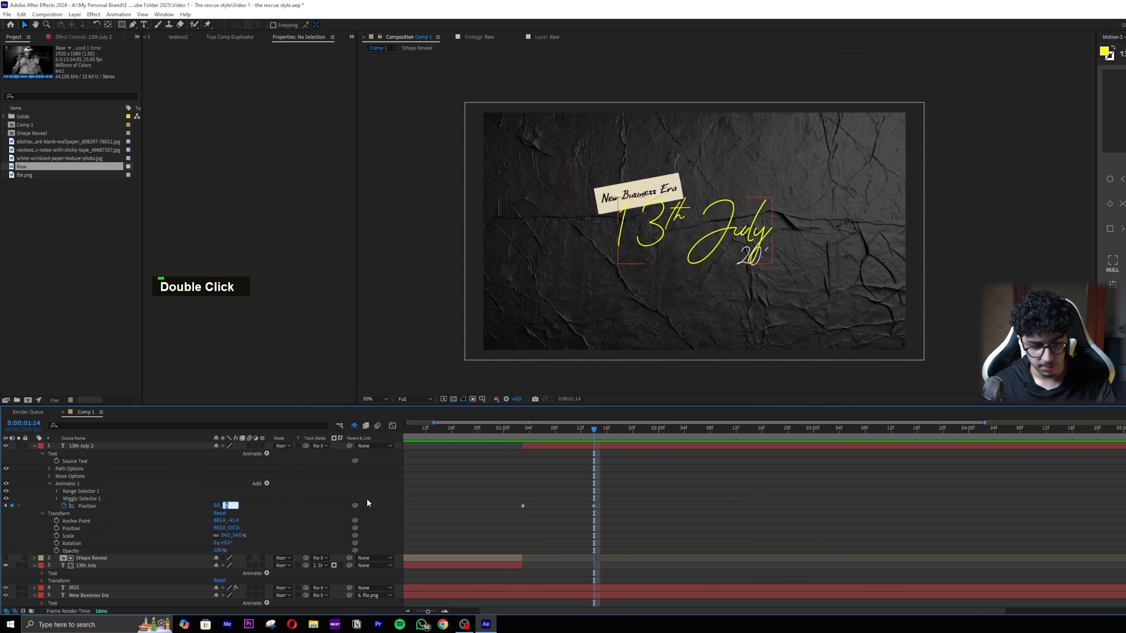
pyautogui.write('8')
pyautogui.press('Return')
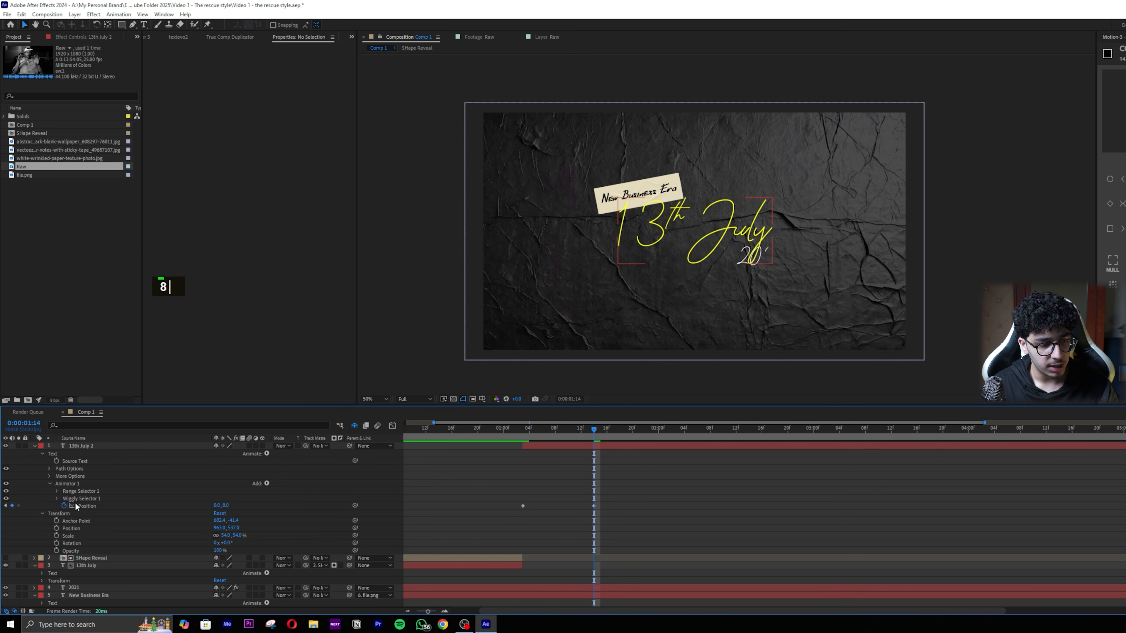
# Step: Add an expression to the 13th July 2 animator Position with posterizeTime(5) above its default line, and preview the motion
pyautogui.keyDown('alt'); pyautogui.click(64, 505); pyautogui.keyUp('alt')
pyautogui.click(571, 513)
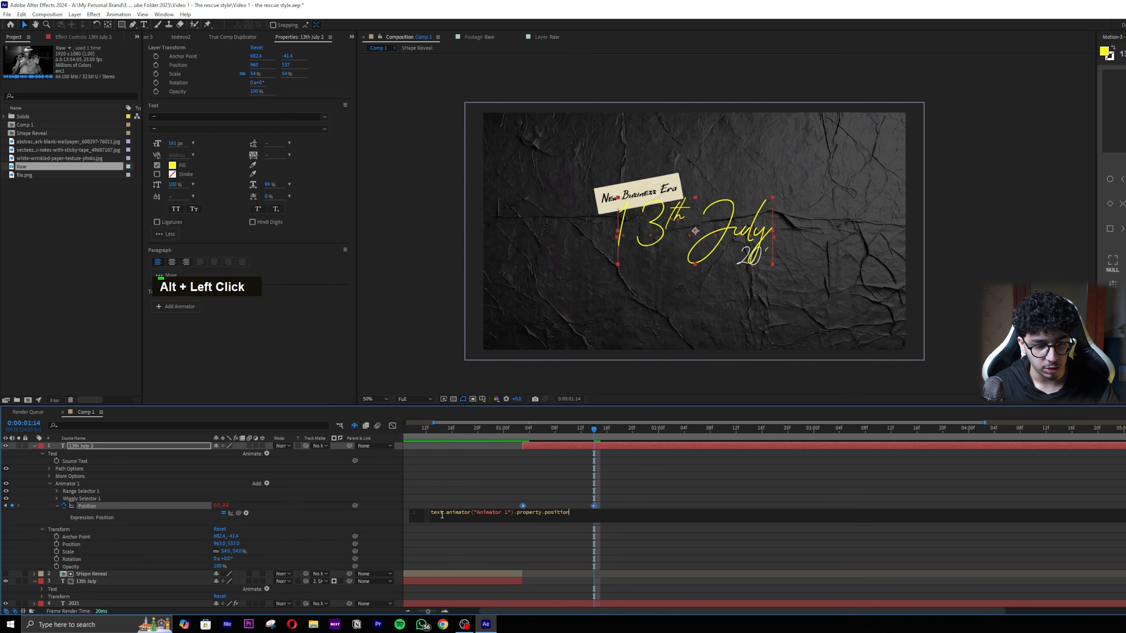
pyautogui.press('Return')
pyautogui.press('Return')
pyautogui.write('pos')
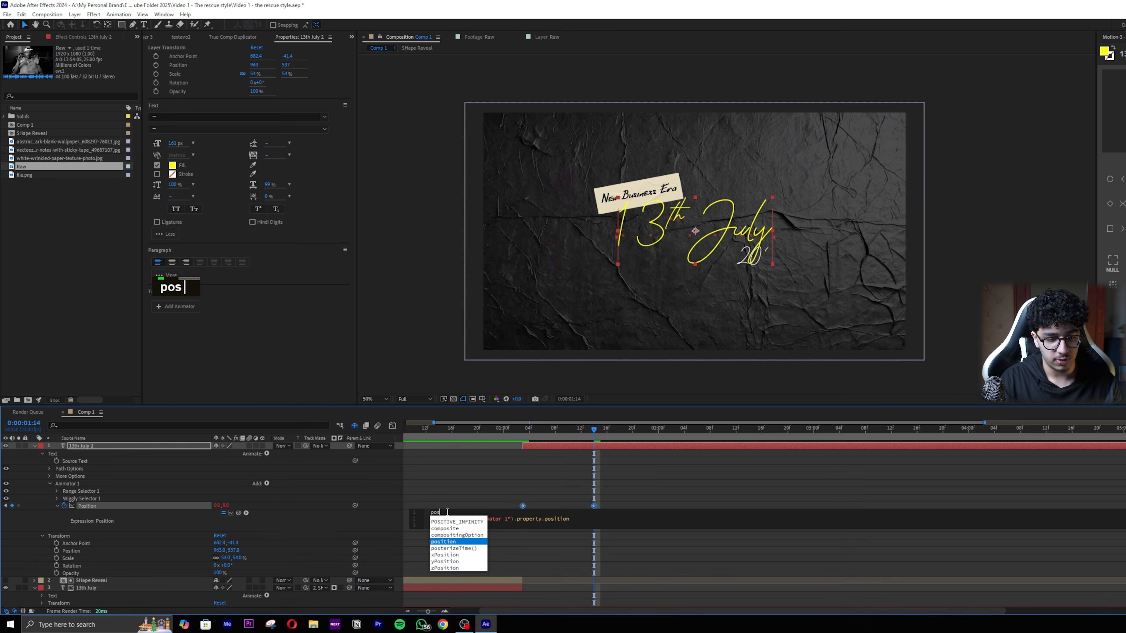
pyautogui.press('Return')
pyautogui.write('5')
pyautogui.click(578, 446)
pyautogui.click(529, 429)
pyautogui.press('space')
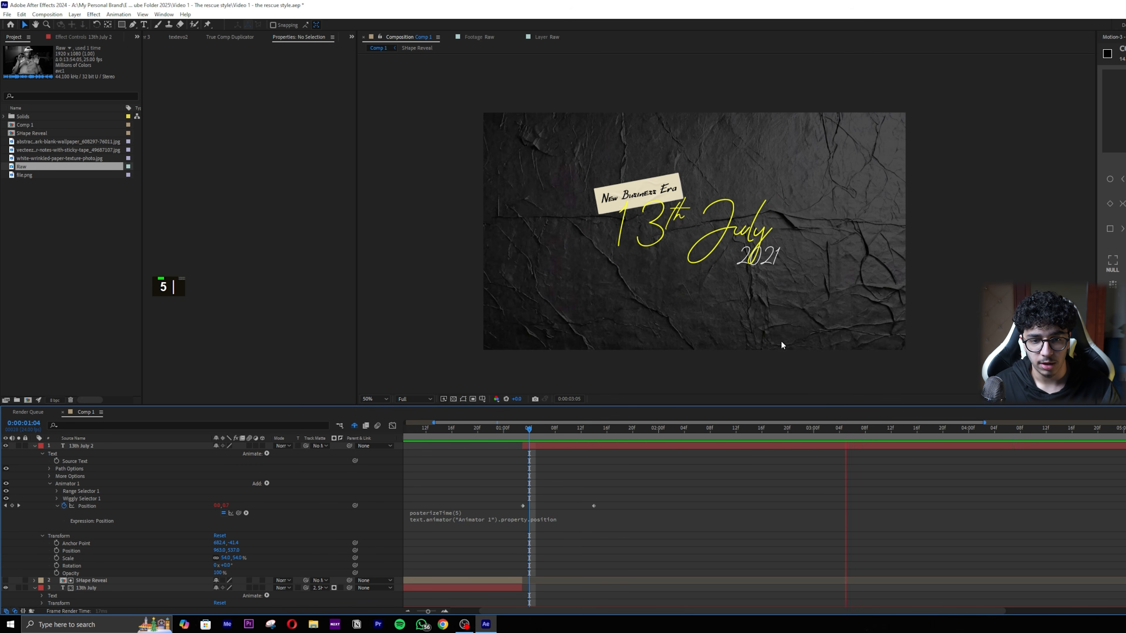
# Step: Preview the animator Position expression with posterizeTime(2), and remove the expression from the property
pyautogui.click(459, 512)
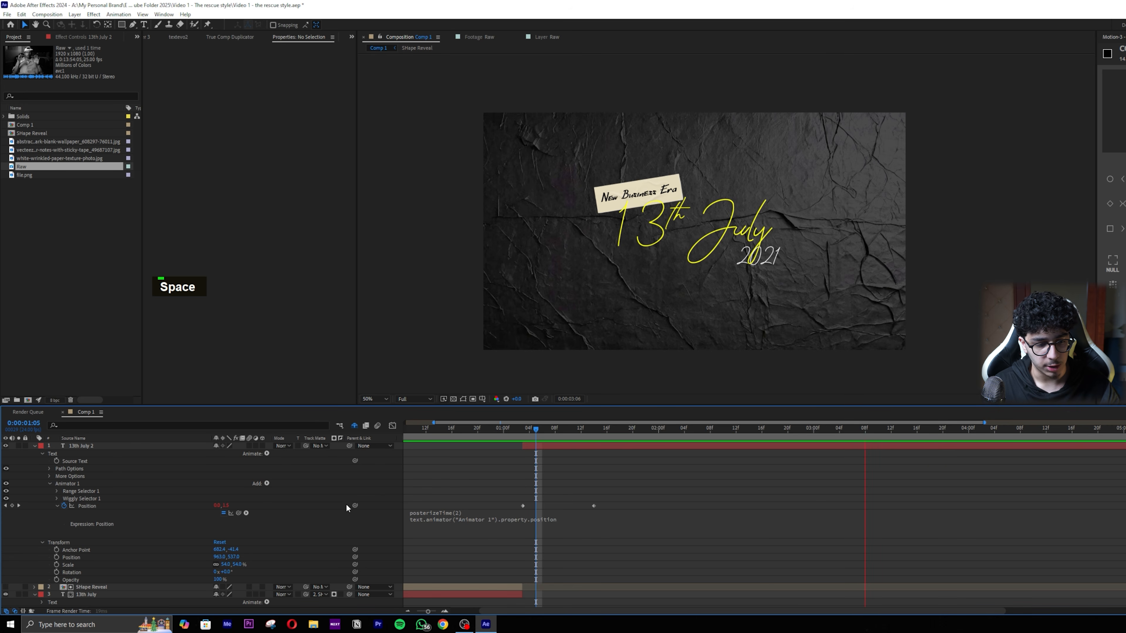
pyautogui.press('space')
pyautogui.click(495, 519)
pyautogui.click(494, 512)
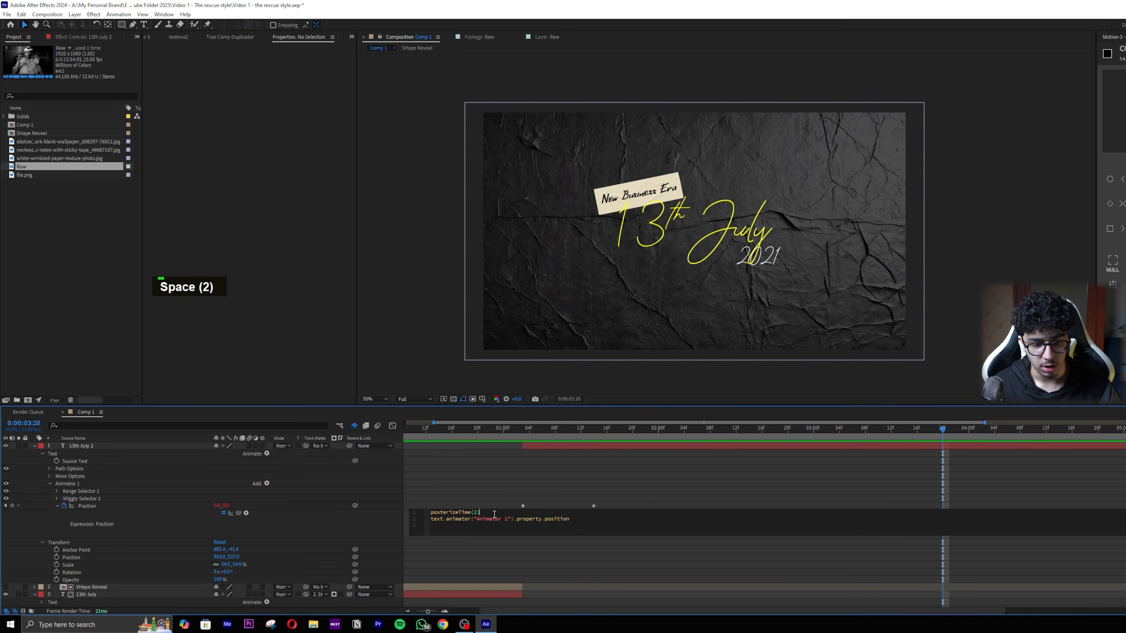
pyautogui.hotkey('ctrl', 'x')
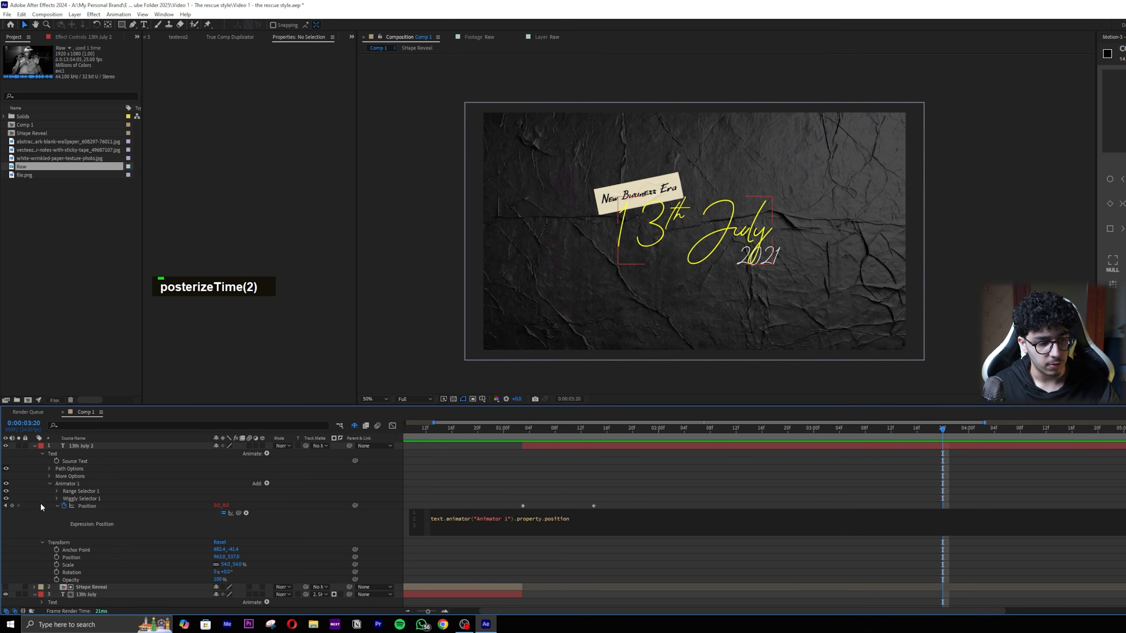
pyautogui.keyDown('alt'); pyautogui.click(64, 505); pyautogui.keyUp('alt')
# Step: Examine the Wiggly selector's settings on the 13th July 2 layer and preview the wiggle around the layer cut
pyautogui.click(57, 498)
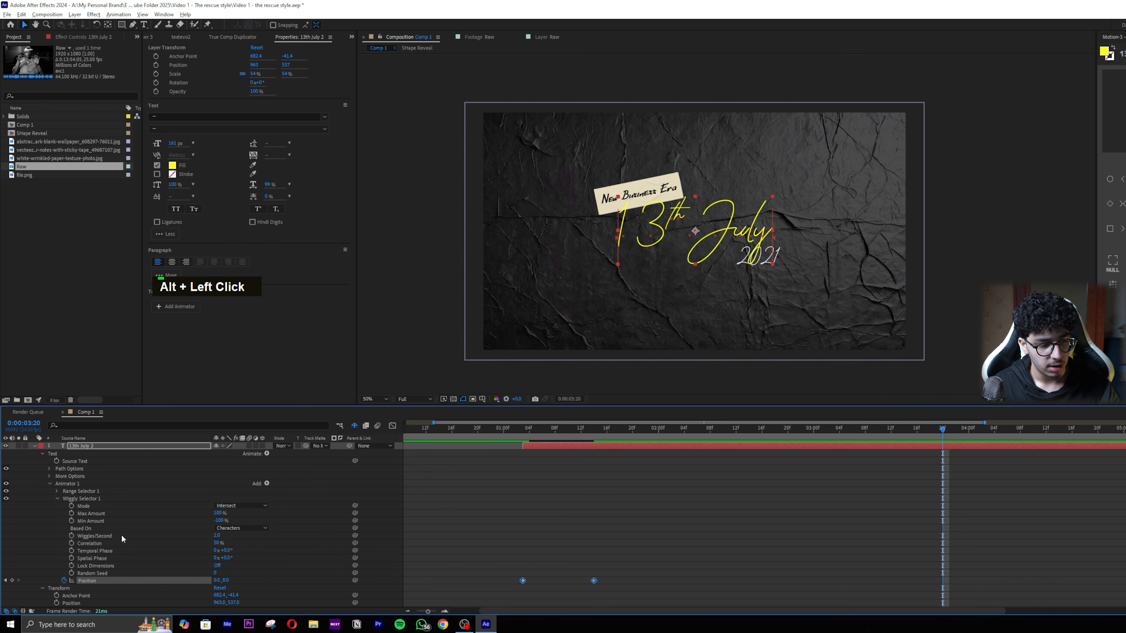
pyautogui.click(111, 445)
pyautogui.click(618, 463)
pyautogui.moveTo(718, 428); pyautogui.dragTo(488, 417)
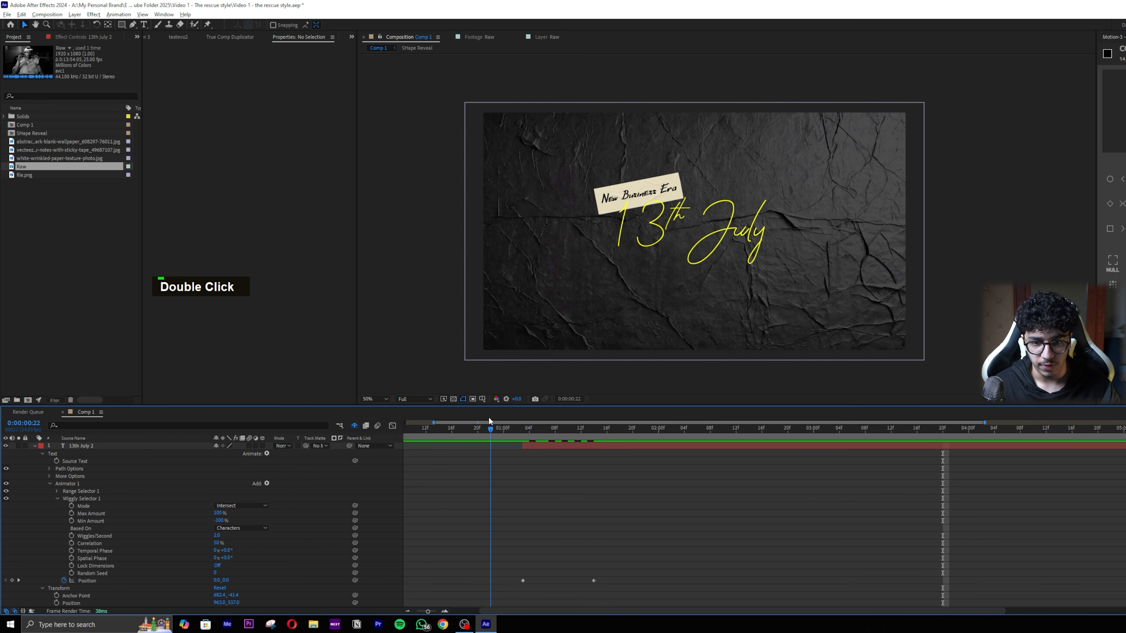
pyautogui.press('space')
pyautogui.press('space')
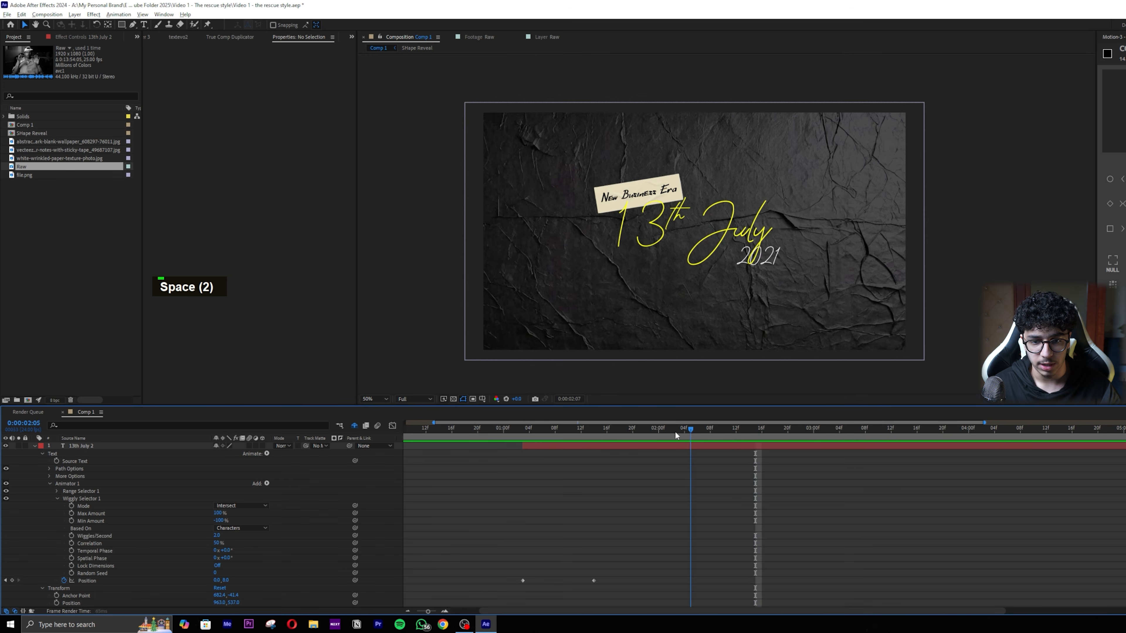
# Step: Copy Animator 1 from the 13th July 2 layer and paste it onto the 2021 text layer at 0:00:01:10
pyautogui.click(568, 432)
pyautogui.click(49, 483)
pyautogui.click(74, 482)
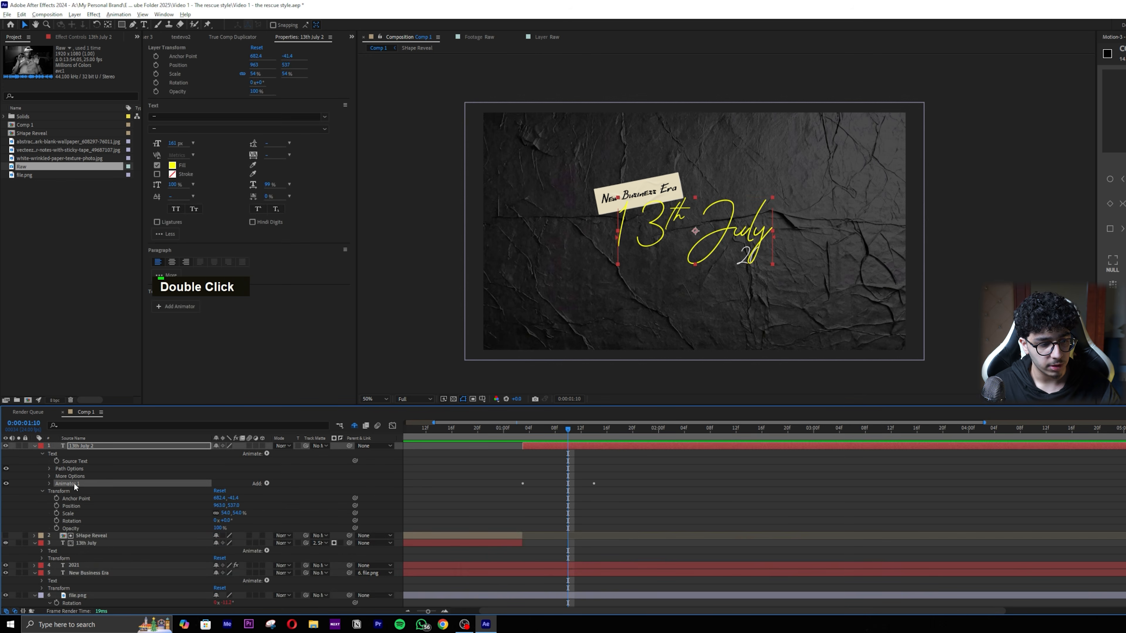
pyautogui.hotkey('ctrl', 'c')
pyautogui.click(34, 446)
pyautogui.click(146, 482)
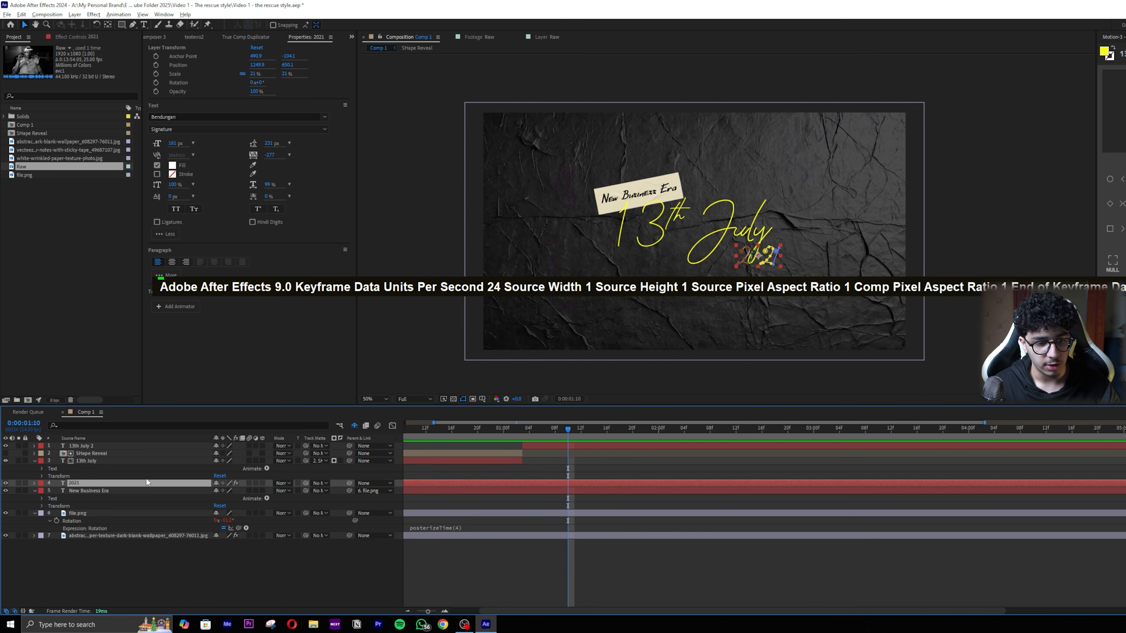
# Step: Preview the pasted wiggle animation on the 2021 text up close in the composition
pyautogui.click(615, 462)
pyautogui.press('space')
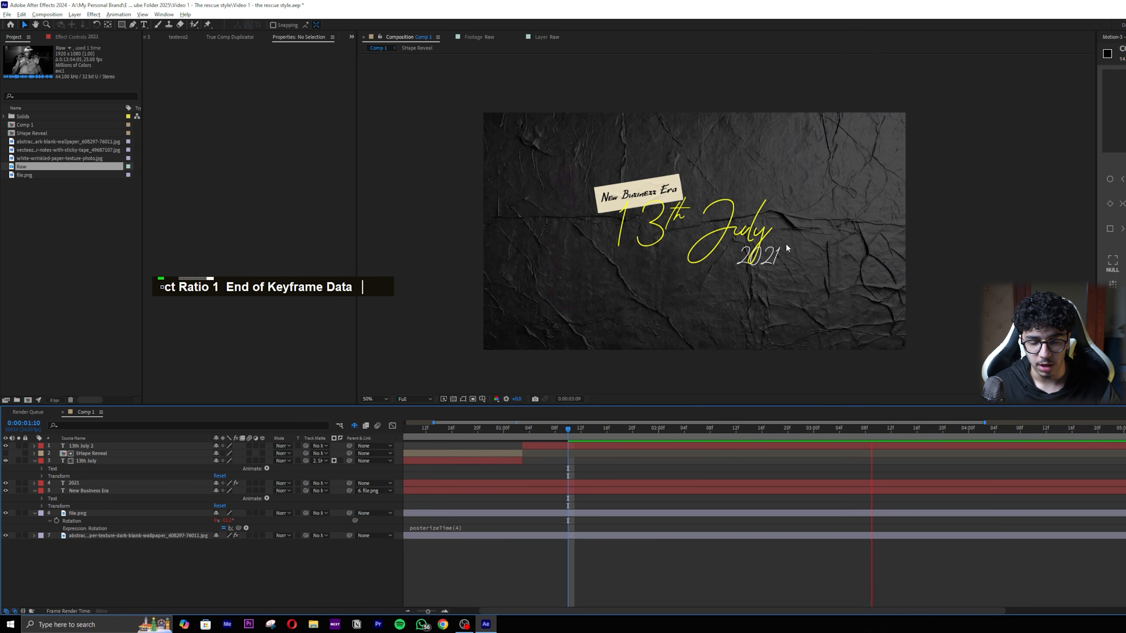
pyautogui.scroll(2, 799, 264)
pyautogui.press('space')
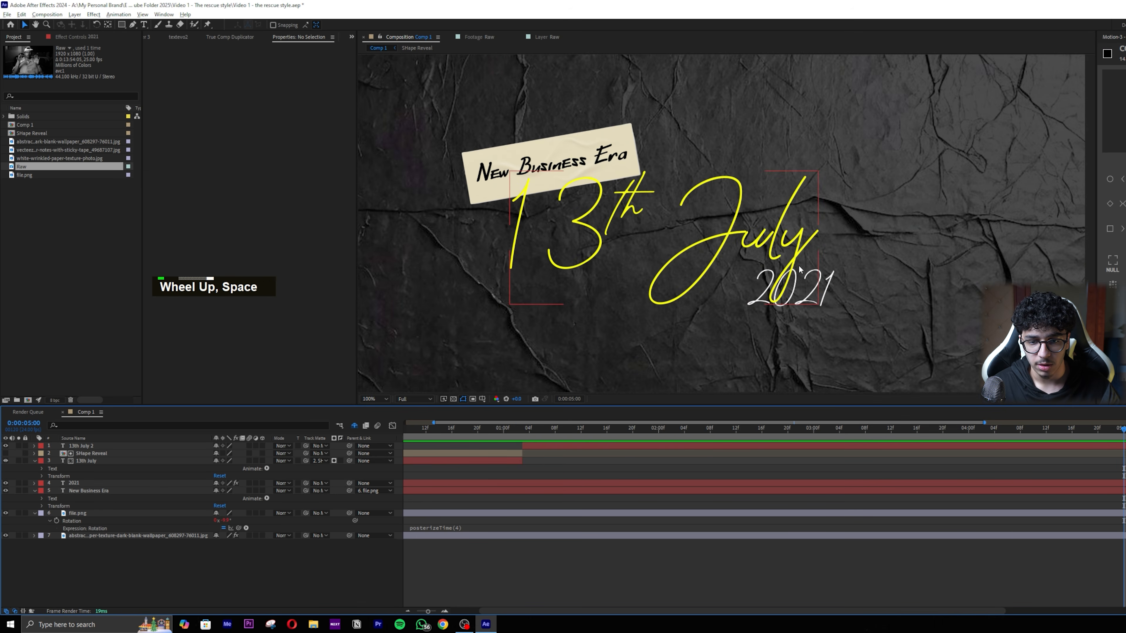
pyautogui.scroll(2, 832, 309)
pyautogui.middleClick(832, 305)
pyautogui.moveTo(798, 422); pyautogui.dragTo(759, 413)
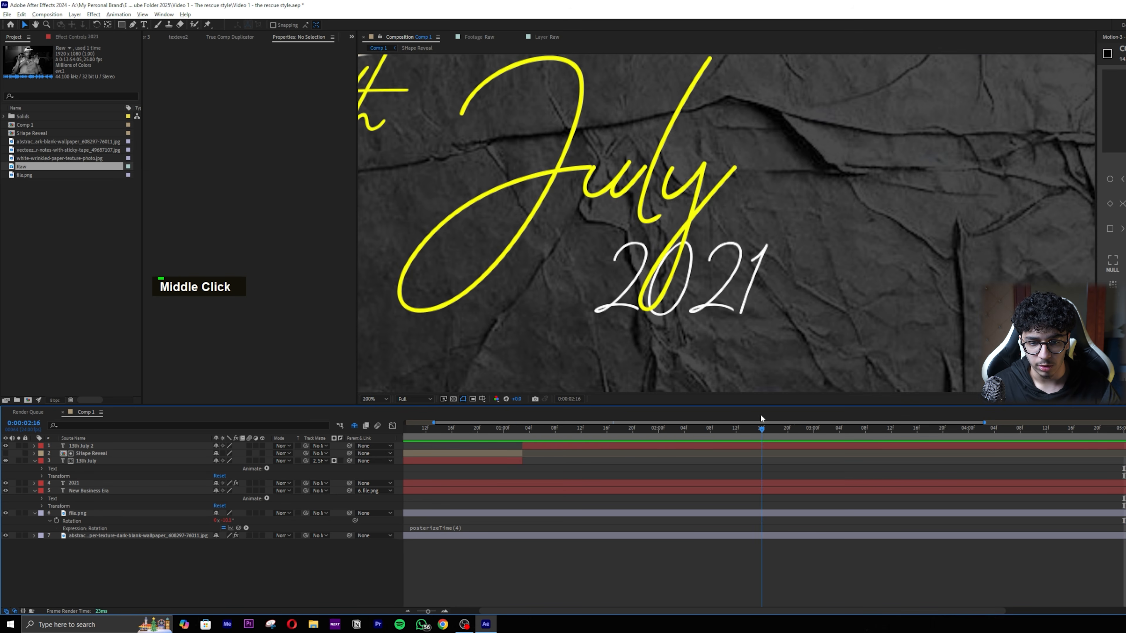
# Step: Reveal the 2021 layer's keyframed properties and preview the whole scene from the start
pyautogui.click(645, 482)
pyautogui.press('u')
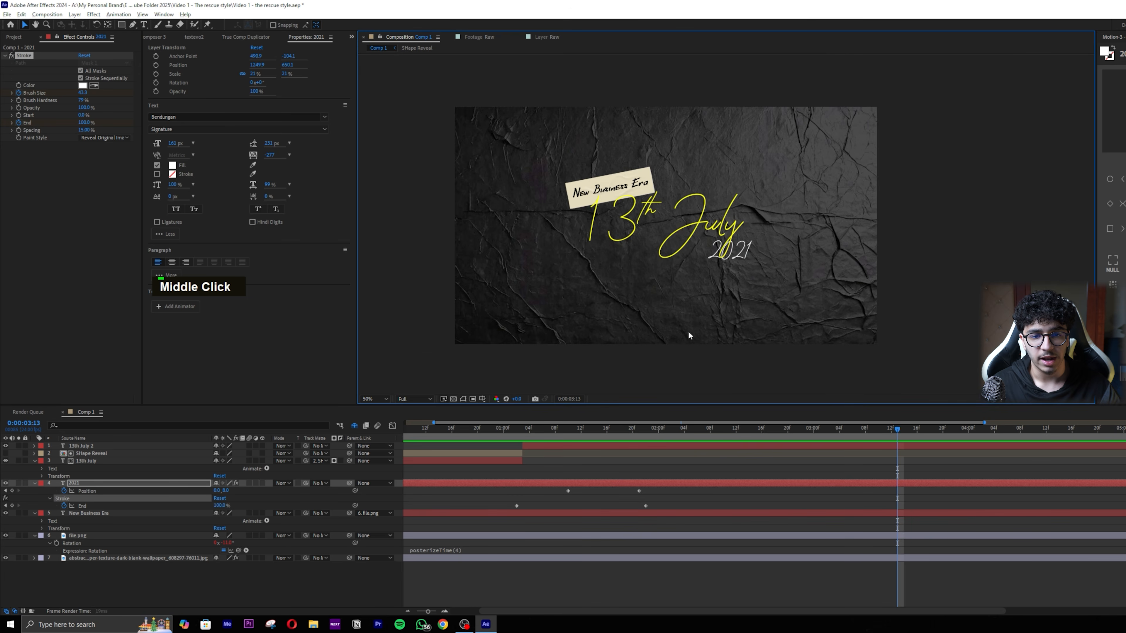
pyautogui.scroll(2, 736, 313)
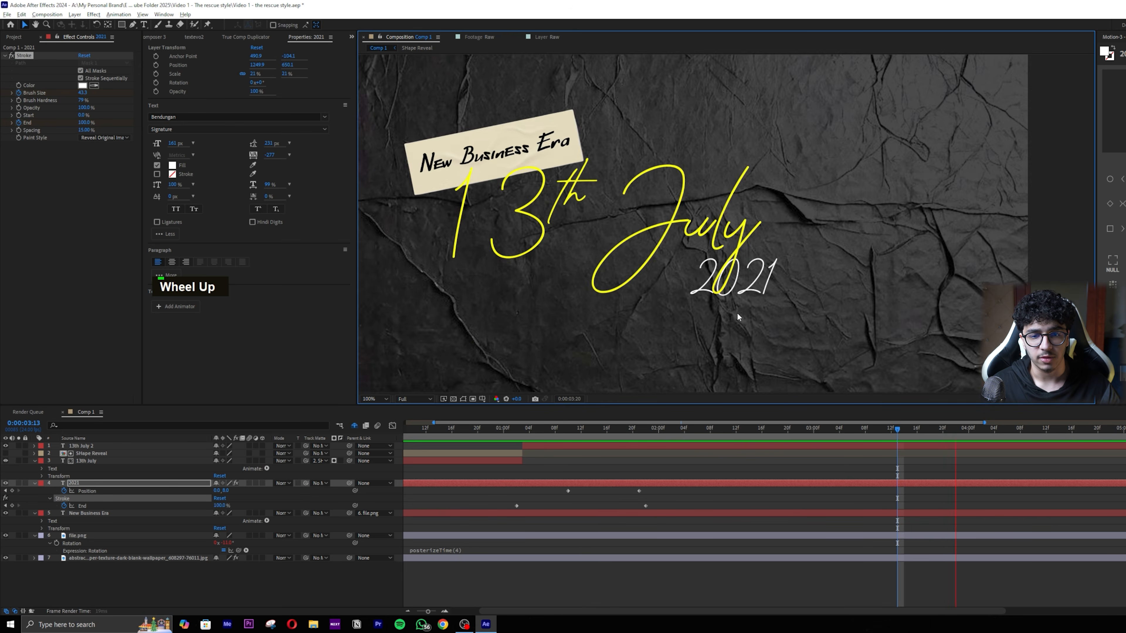
pyautogui.scroll(-2, 773, 327)
pyautogui.middleClick(729, 314)
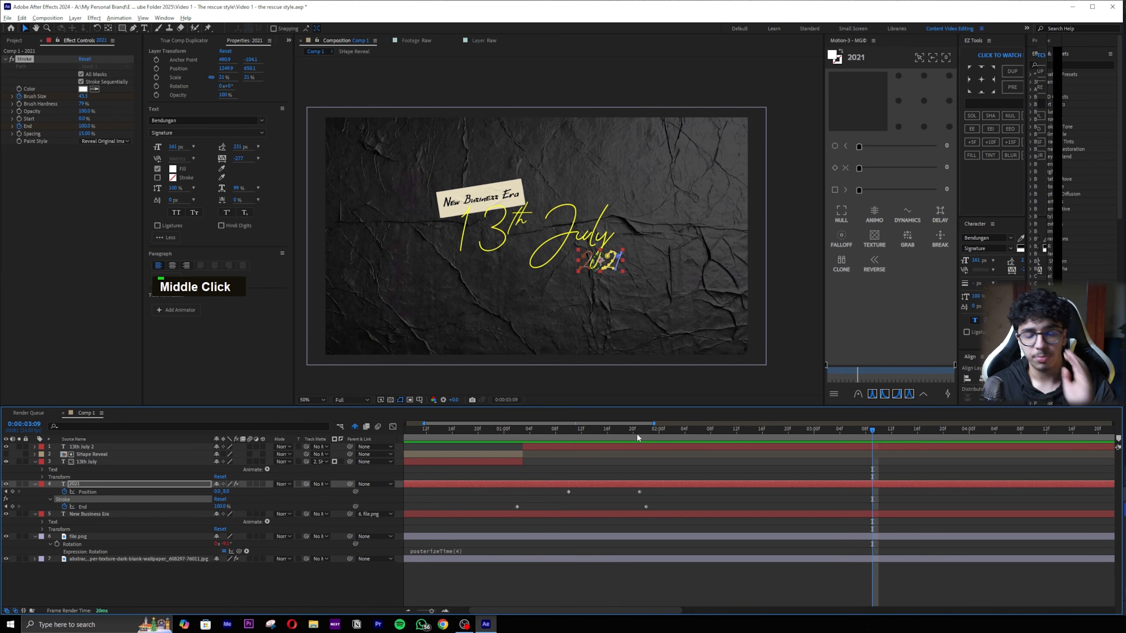
pyautogui.keyDown('alt'); pyautogui.scroll(-4, 654, 497); pyautogui.keyUp('alt')
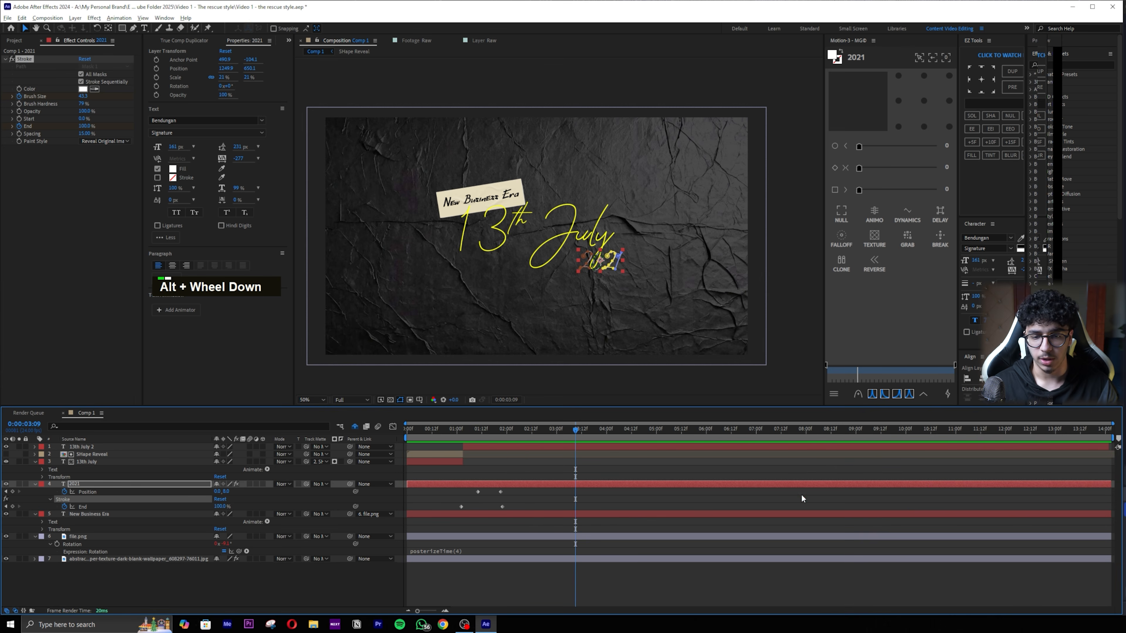
pyautogui.press('space')
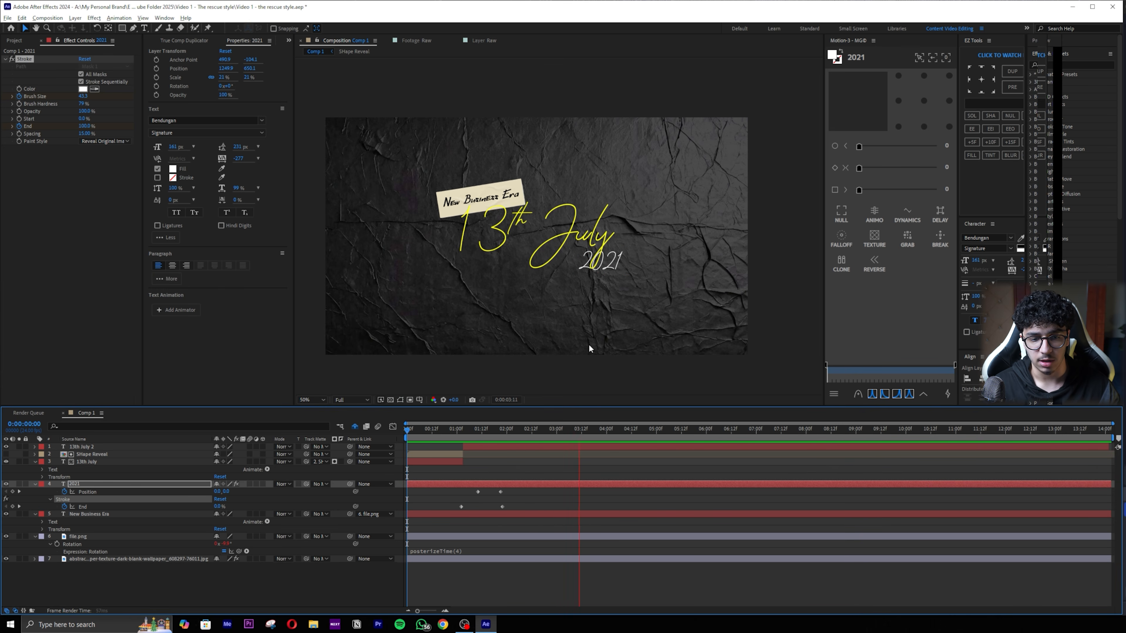
# Step: Rename the imported brush reveal footage layer and scale it down to 43%
pyautogui.press('Return')
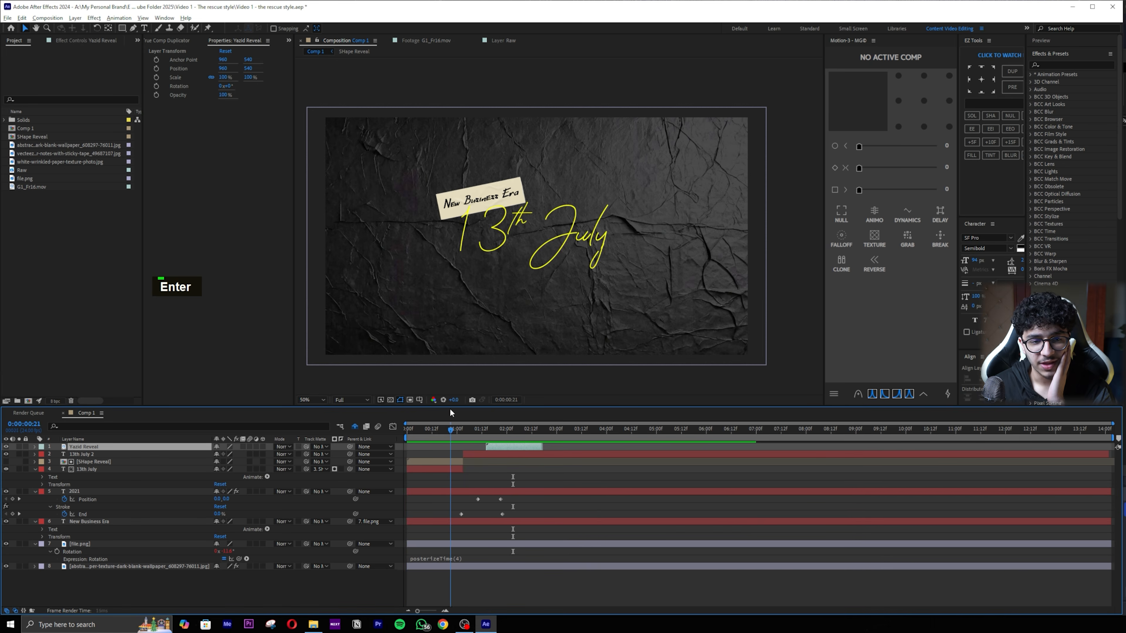
pyautogui.press('pageup')
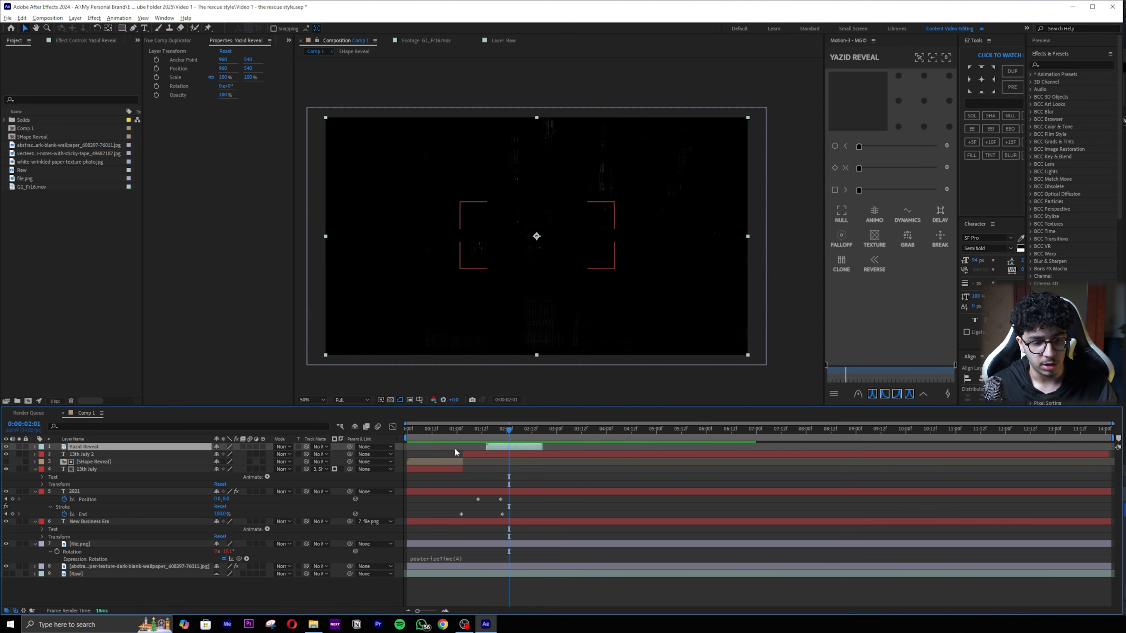
pyautogui.press('s')
pyautogui.moveTo(243, 454); pyautogui.dragTo(228, 449)
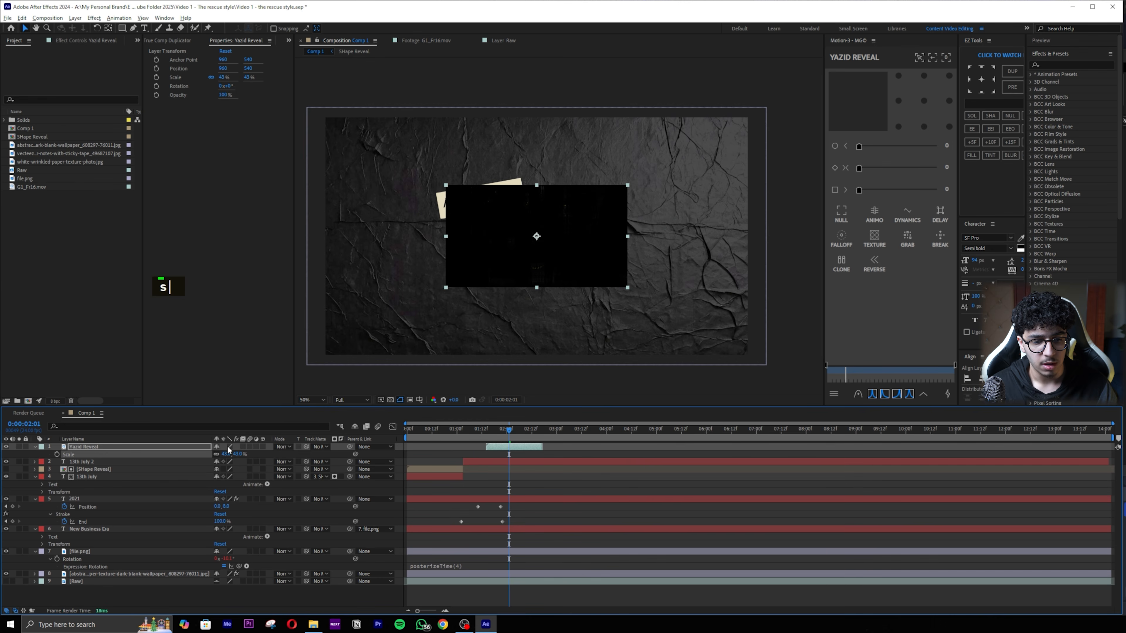
# Step: Start the reveal layer at about 0:00:01:19, then tilt it, scale it to about 28% and place it over the New Business Era label
pyautogui.moveTo(515, 447)
pyautogui.mouseDown()
pyautogui.moveTo(543, 445)
pyautogui.moveTo(525, 442)
pyautogui.mouseUp()
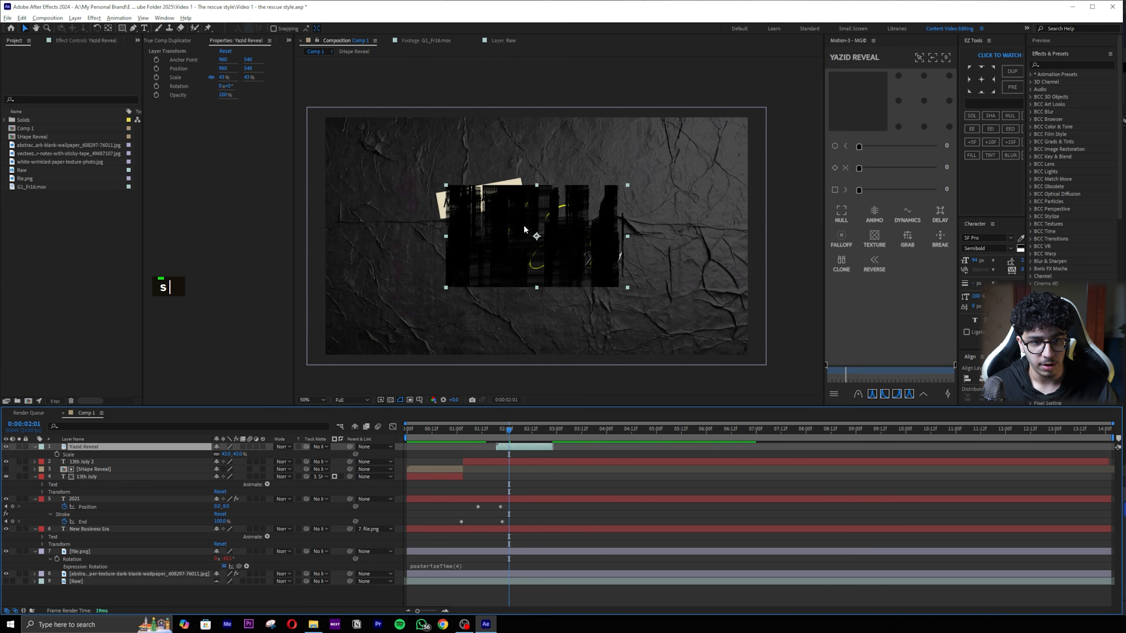
pyautogui.scroll(2, 524, 267)
pyautogui.middleClick(524, 268)
pyautogui.press('r')
pyautogui.moveTo(229, 454)
pyautogui.mouseDown()
pyautogui.moveTo(209, 454)
pyautogui.moveTo(242, 454)
pyautogui.mouseUp()
pyautogui.press('s')
pyautogui.moveTo(647, 233); pyautogui.dragTo(550, 164)
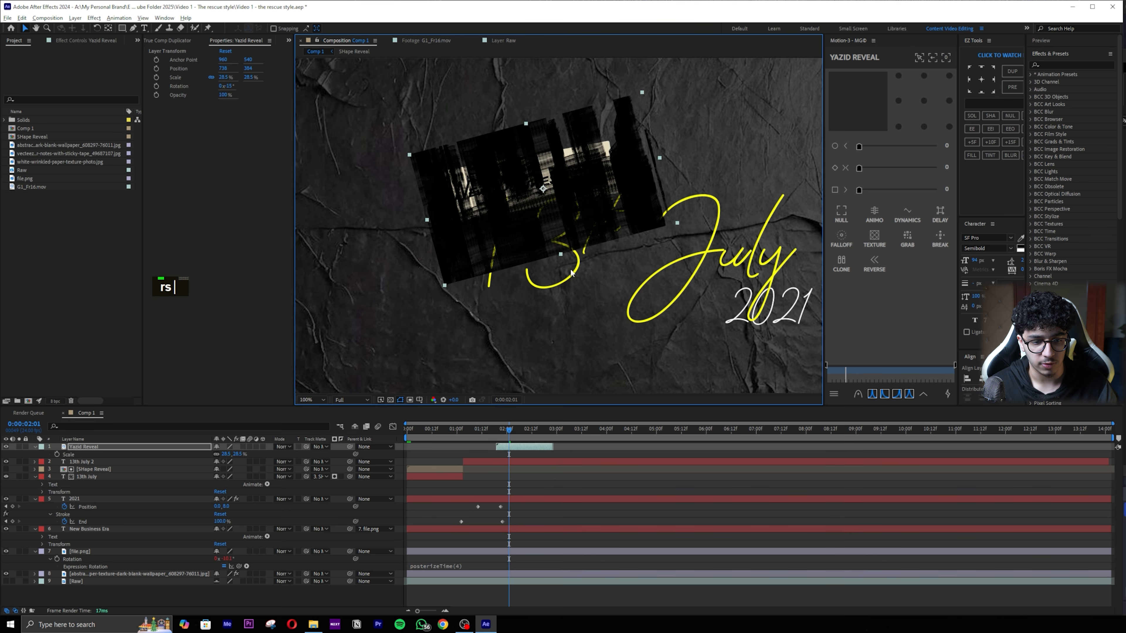
# Step: Trim the reveal layer's end at 0:00:02:09, freeze it on its last frame, and preview the reveal
pyautogui.click(511, 430)
pyautogui.moveTo(512, 431); pyautogui.dragTo(525, 427)
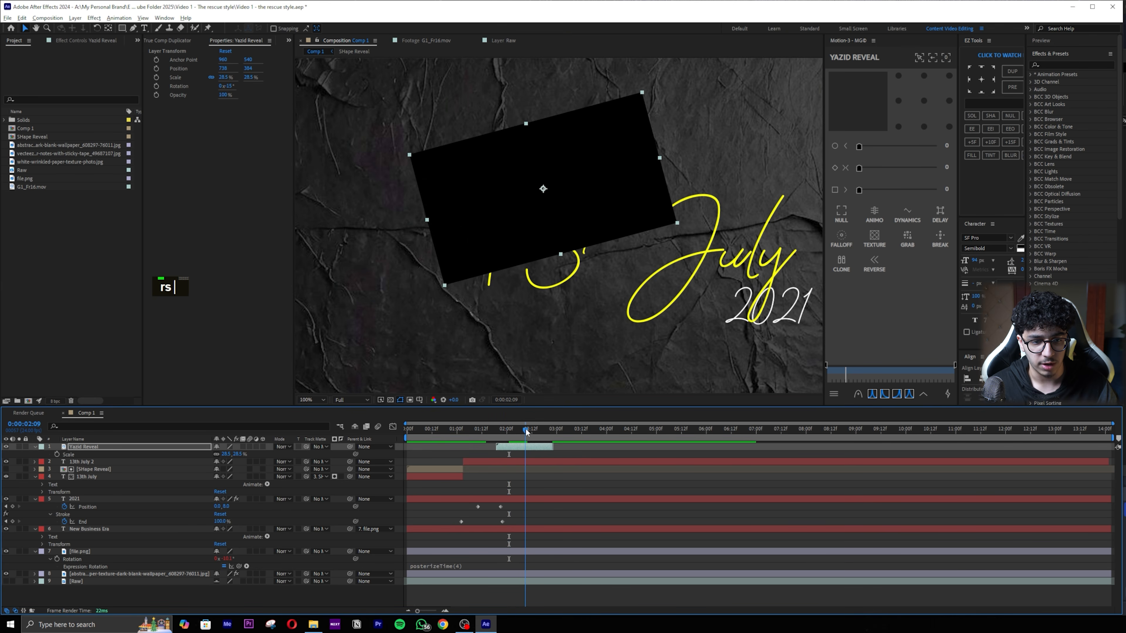
pyautogui.rightClick(530, 447)
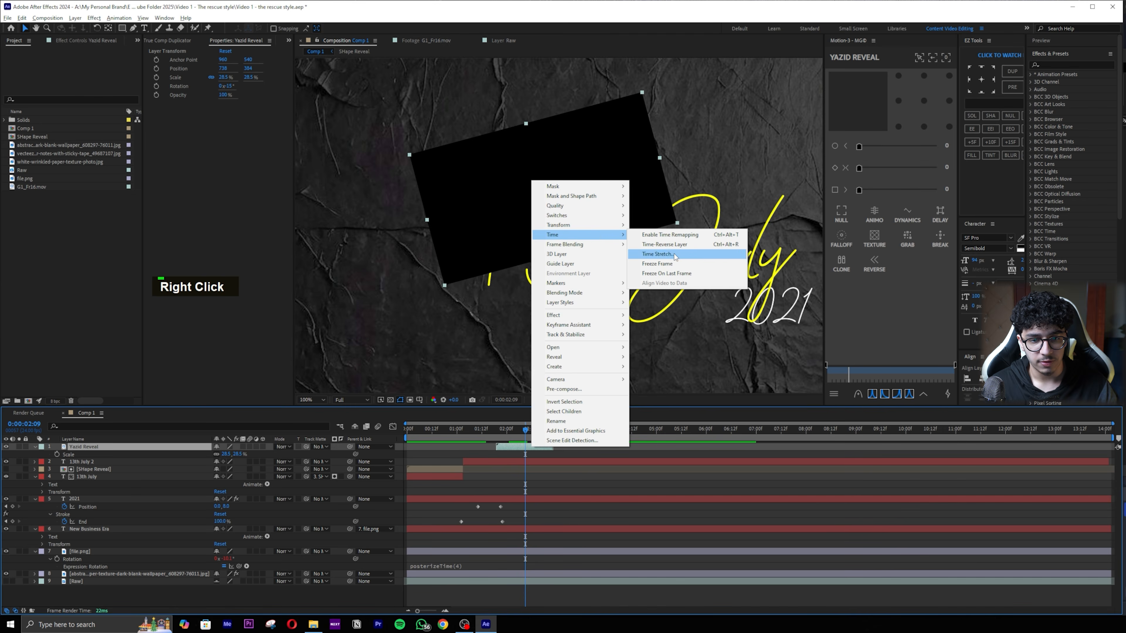
pyautogui.click(528, 451)
pyautogui.hotkey('alt', ']')
pyautogui.rightClick(528, 447)
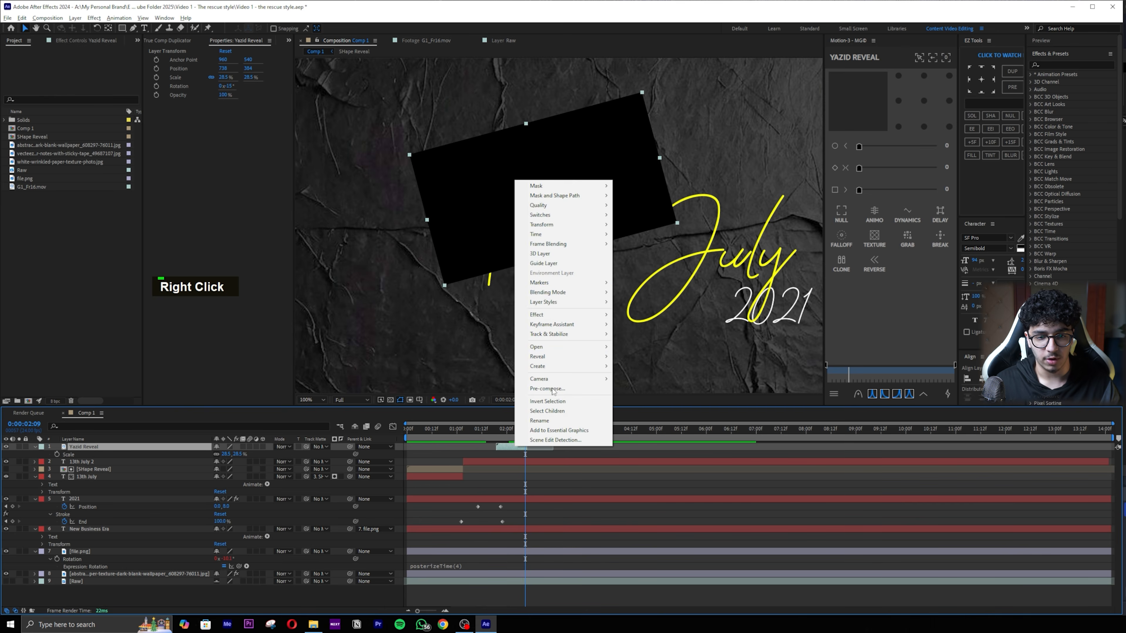
pyautogui.click(550, 236)
pyautogui.click(499, 430)
pyautogui.press('space')
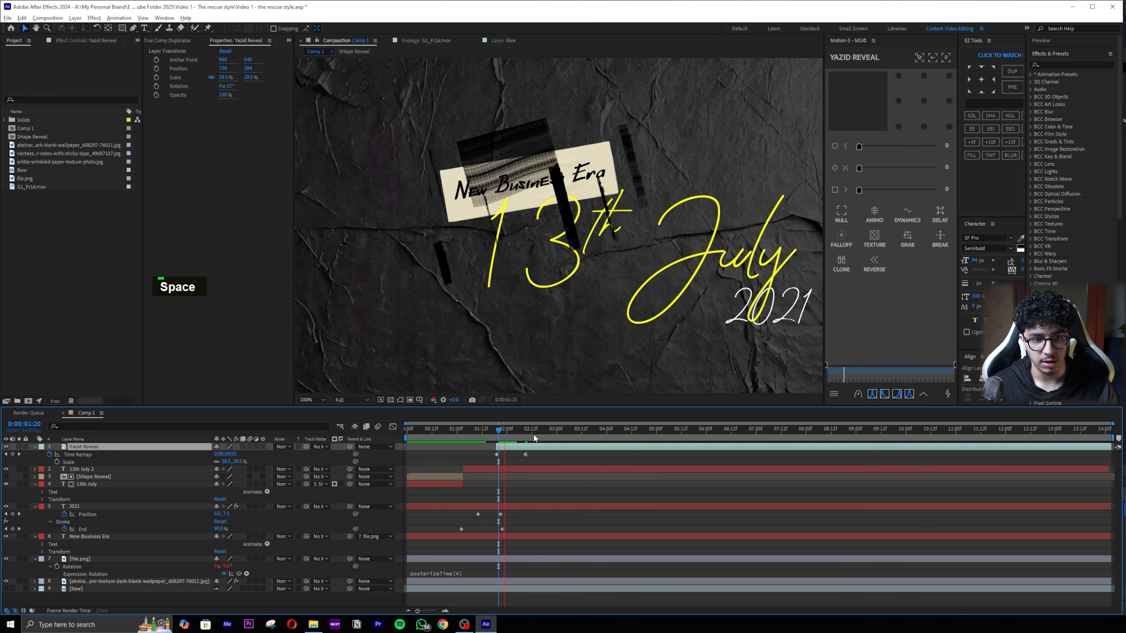
pyautogui.press('space')
# Step: Reduce the reveal layer's tilt to match the label's angle and scale it down to about 24%
pyautogui.press('r')
pyautogui.moveTo(226, 455)
pyautogui.mouseDown()
pyautogui.moveTo(254, 454)
pyautogui.moveTo(218, 454)
pyautogui.mouseUp()
pyautogui.press('s')
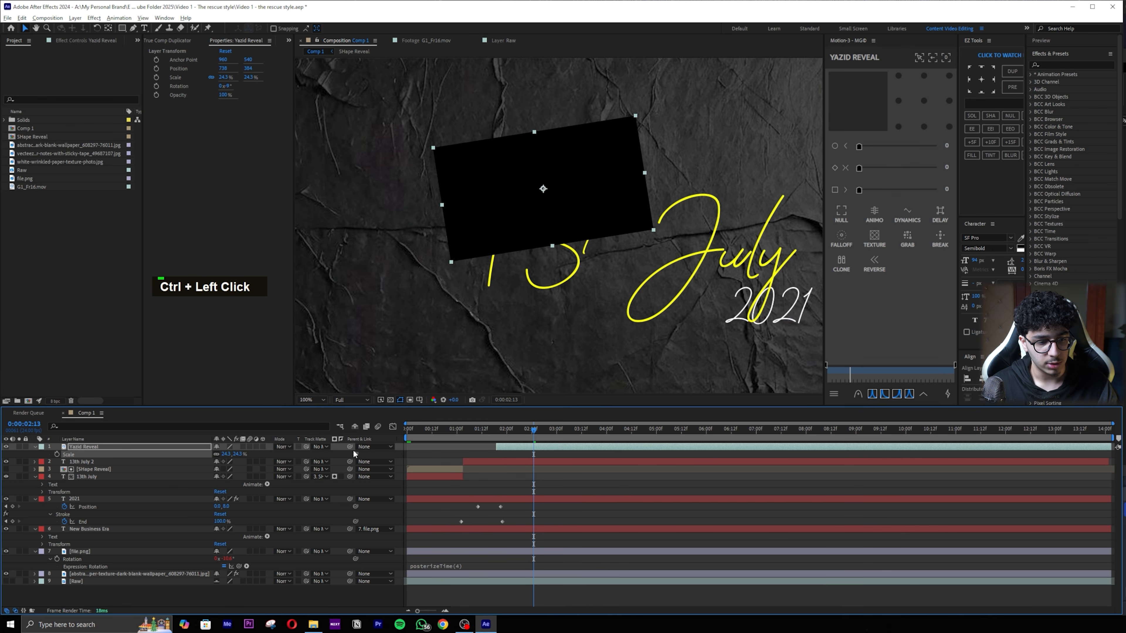
# Step: Parent the reveal layer to file.png, stack it directly above, and use it as file.png's track matte
pyautogui.moveTo(133, 537); pyautogui.dragTo(111, 551)
pyautogui.moveTo(112, 529); pyautogui.dragTo(307, 542)
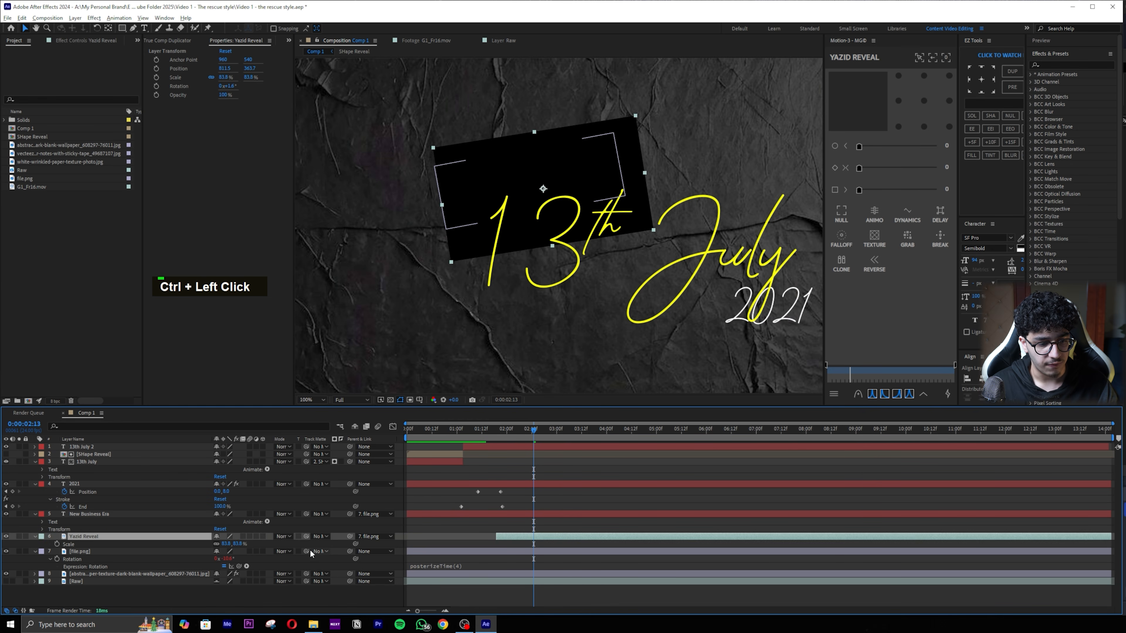
pyautogui.moveTo(309, 554); pyautogui.dragTo(110, 536)
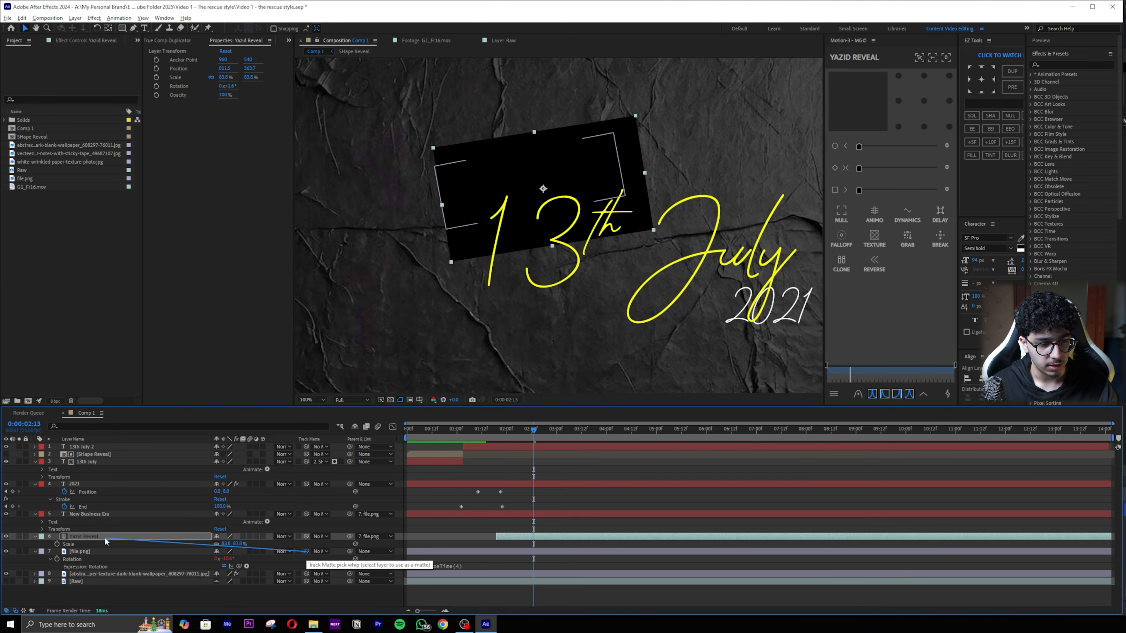
pyautogui.moveTo(539, 421); pyautogui.dragTo(491, 428)
pyautogui.press('space')
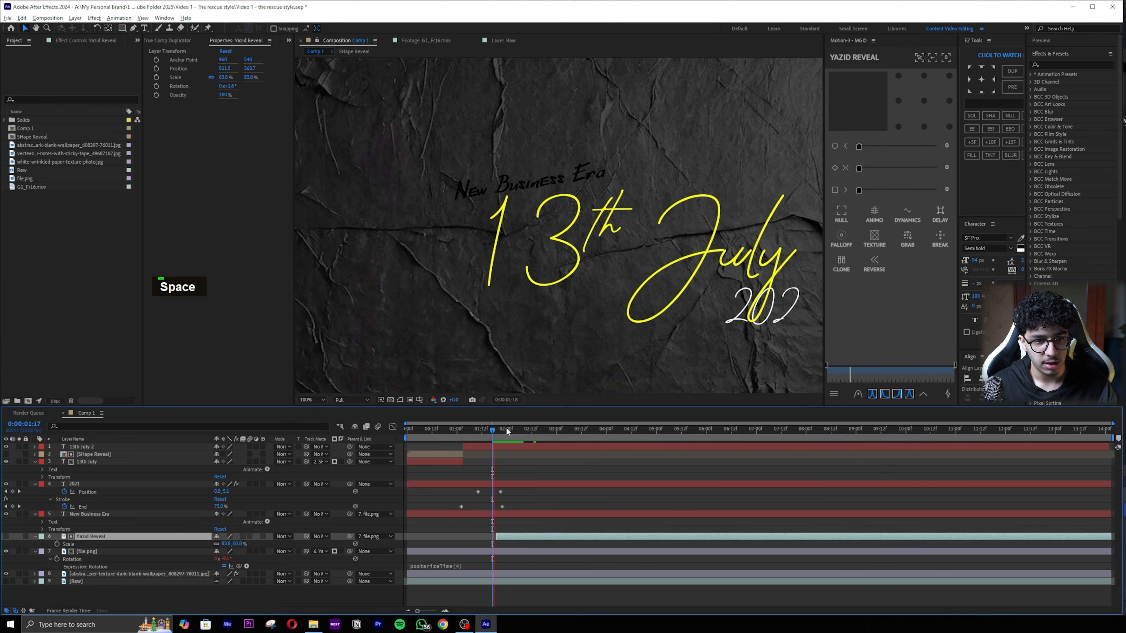
pyautogui.press('space')
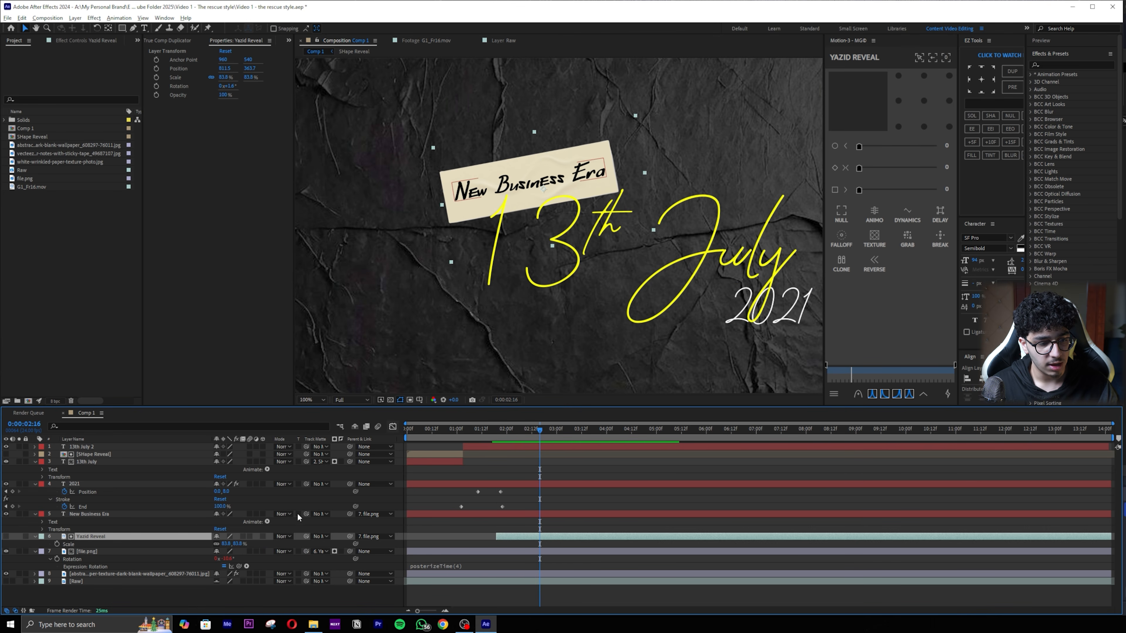
# Step: Set the reveal layer as the track matte of the New Business Era text and preview the label's reveal
pyautogui.moveTo(306, 512); pyautogui.dragTo(120, 535)
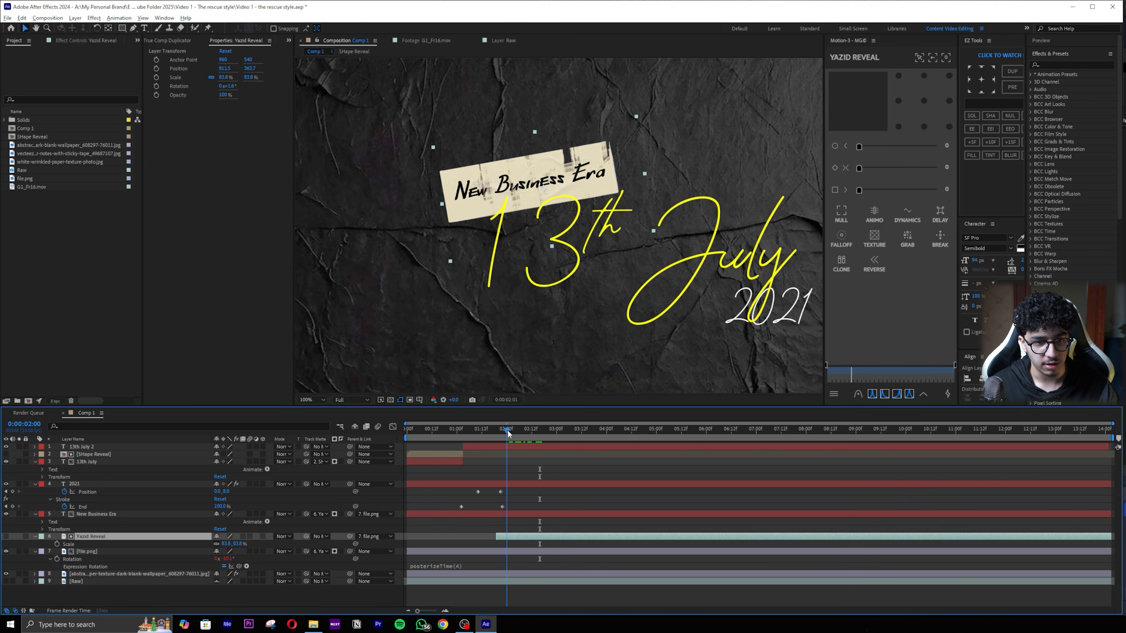
pyautogui.click(492, 428)
pyautogui.press('space')
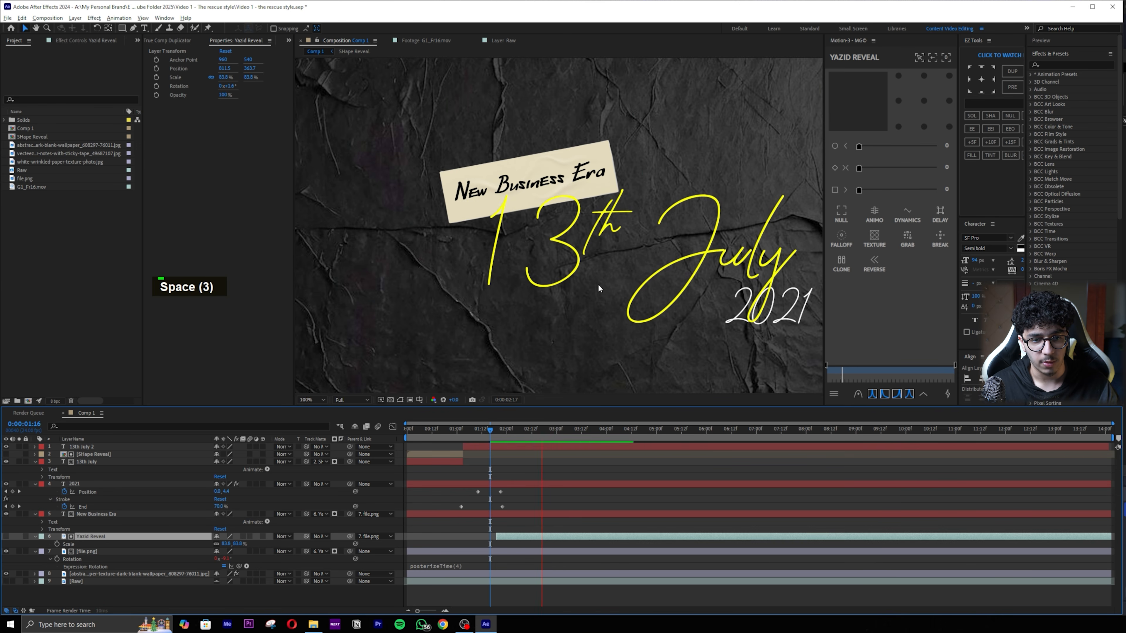
pyautogui.scroll(-2, 597, 283)
pyautogui.press('space')
pyautogui.click(491, 428)
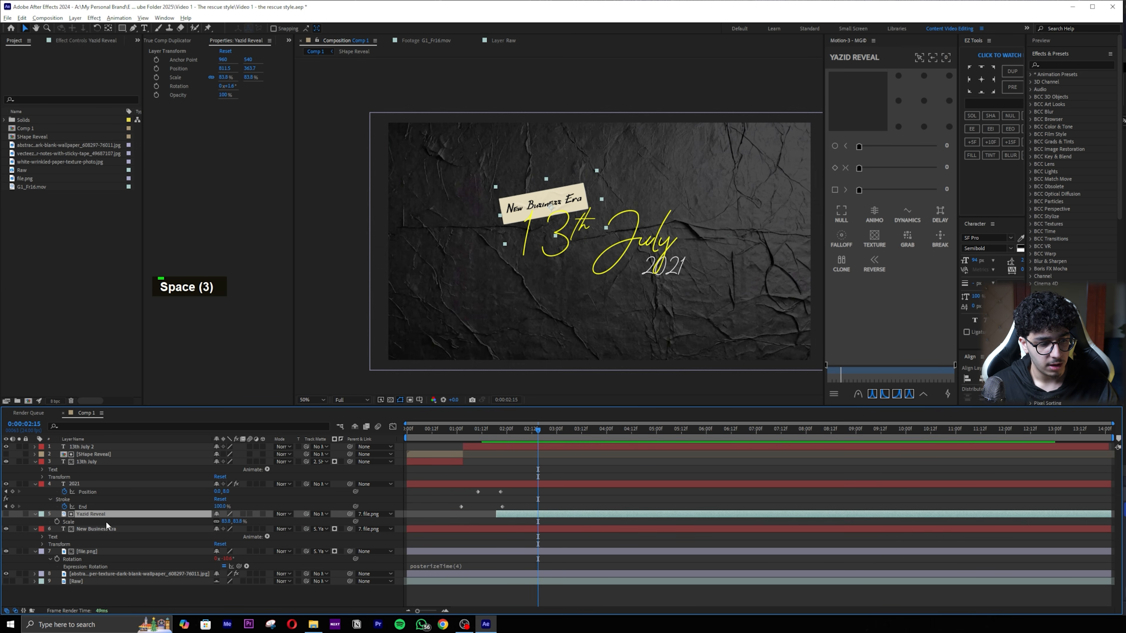
# Step: Assign the green label color to the reveal, New Business Era and file.png layers, and collapse their properties
pyautogui.keyDown('shift'); pyautogui.click(93, 550); pyautogui.keyUp('shift')
pyautogui.click(40, 513)
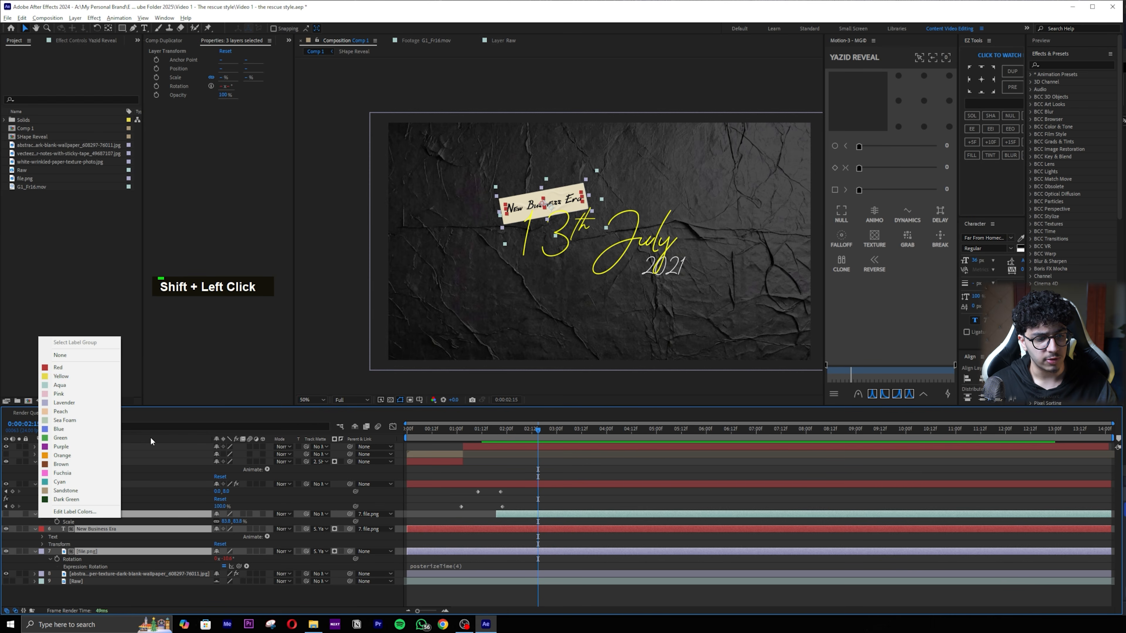
pyautogui.click(79, 438)
pyautogui.click(32, 516)
# Step: Pre-compose the three green label layers as "New business era" and preview the composition
pyautogui.hotkey('ctrl', 'shift', 'c')
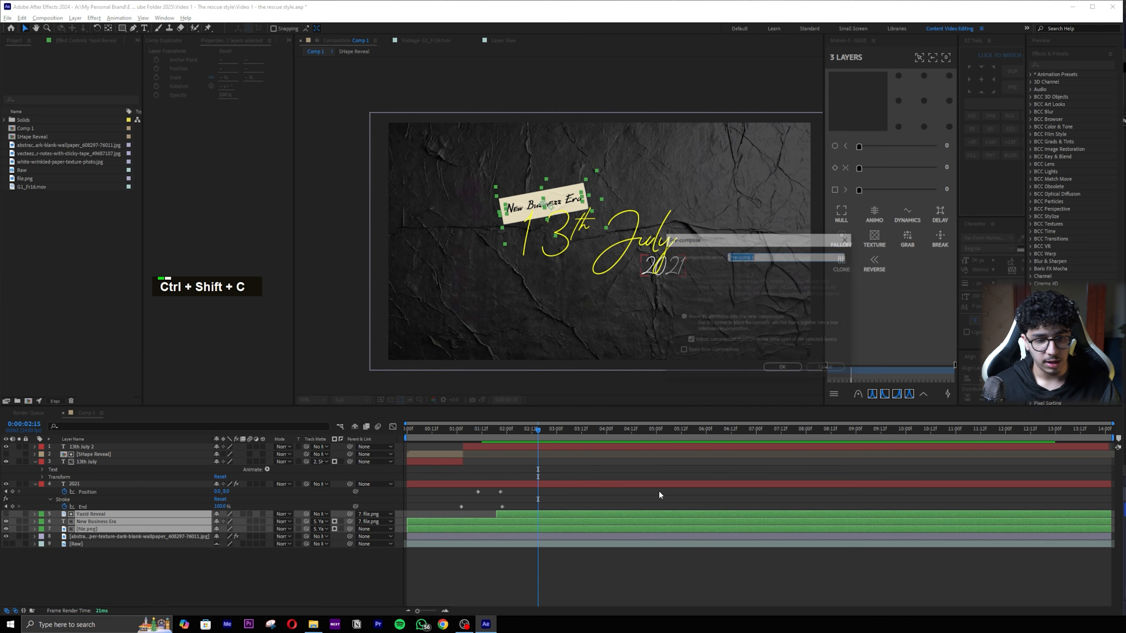
pyautogui.write('N')
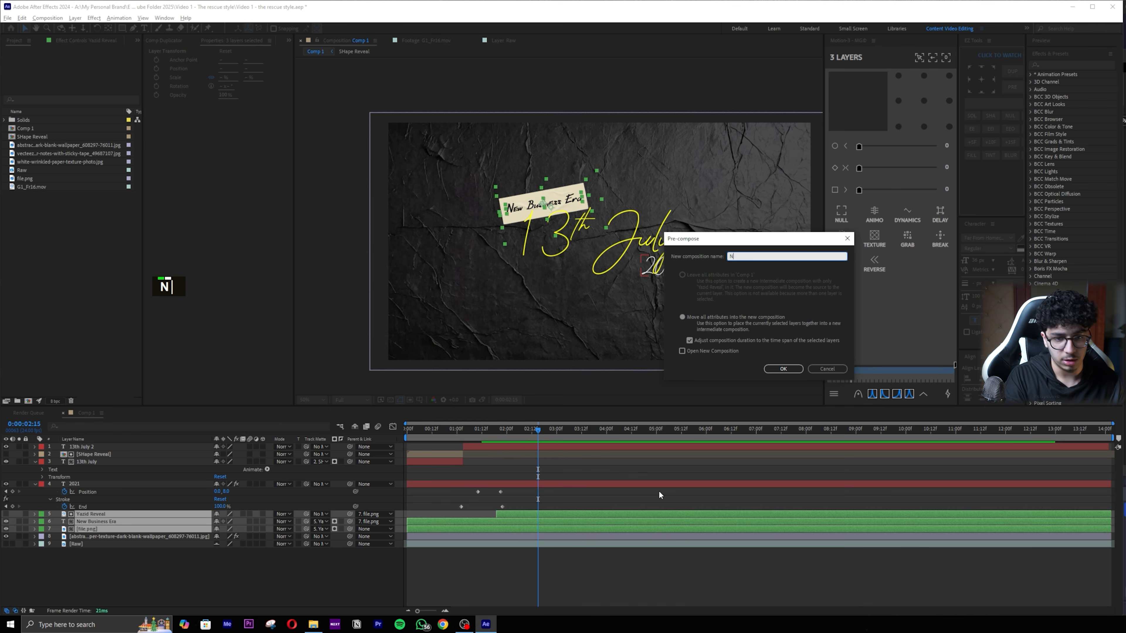
pyautogui.write('ew business era')
pyautogui.press('Return')
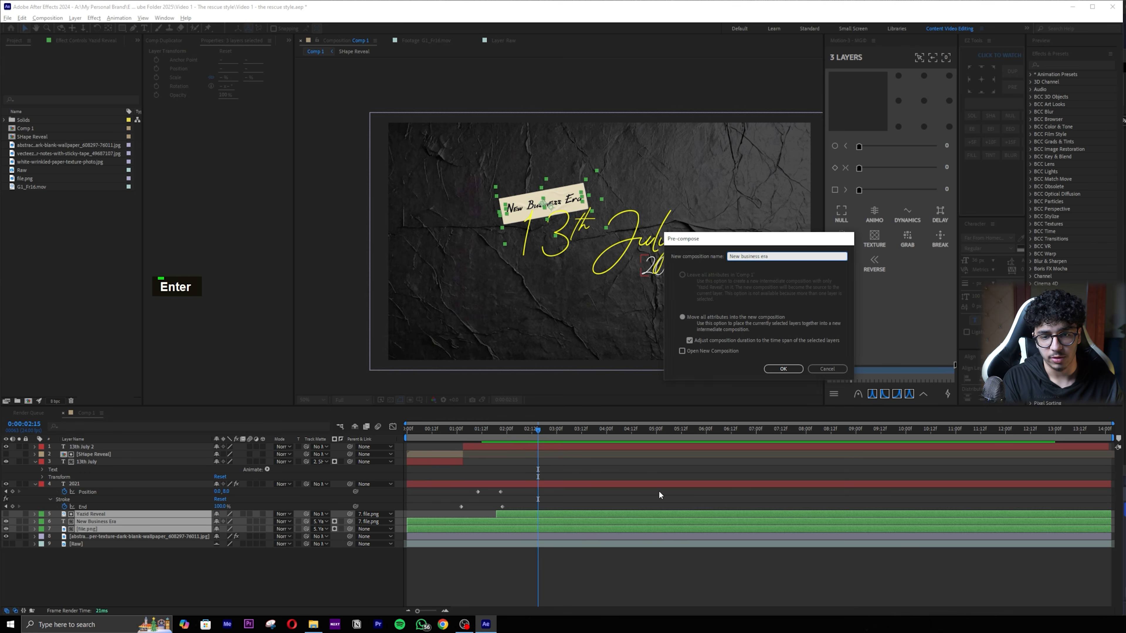
pyautogui.press('space')
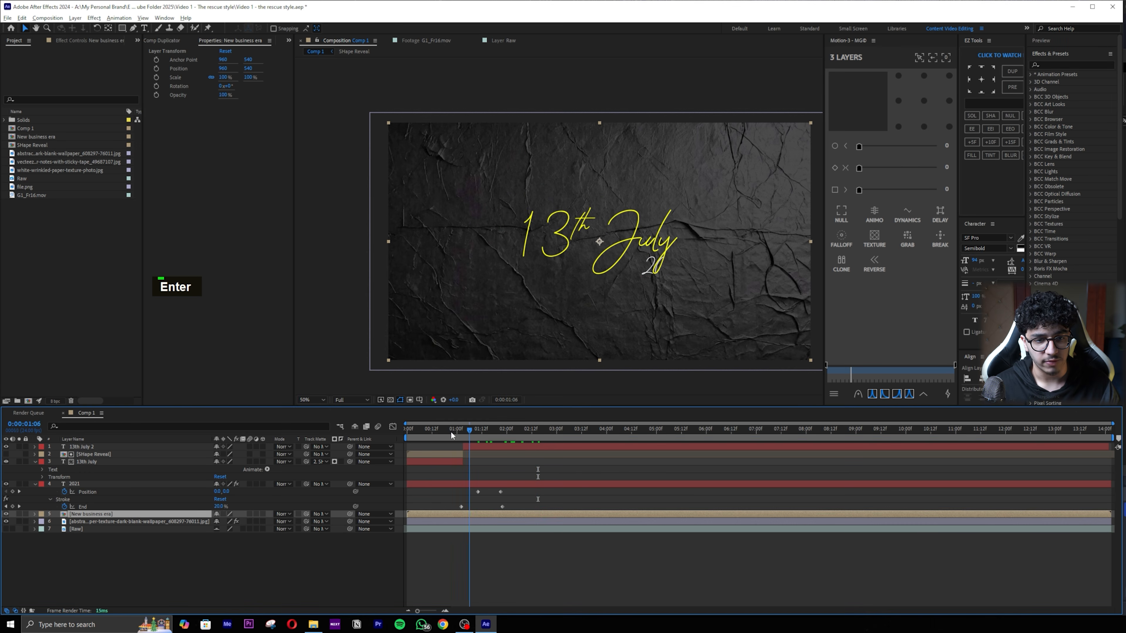
# Step: Pre-compose the layers from 13th July 2 through 2021 as "13th july text" and preview the scene
pyautogui.click(101, 446)
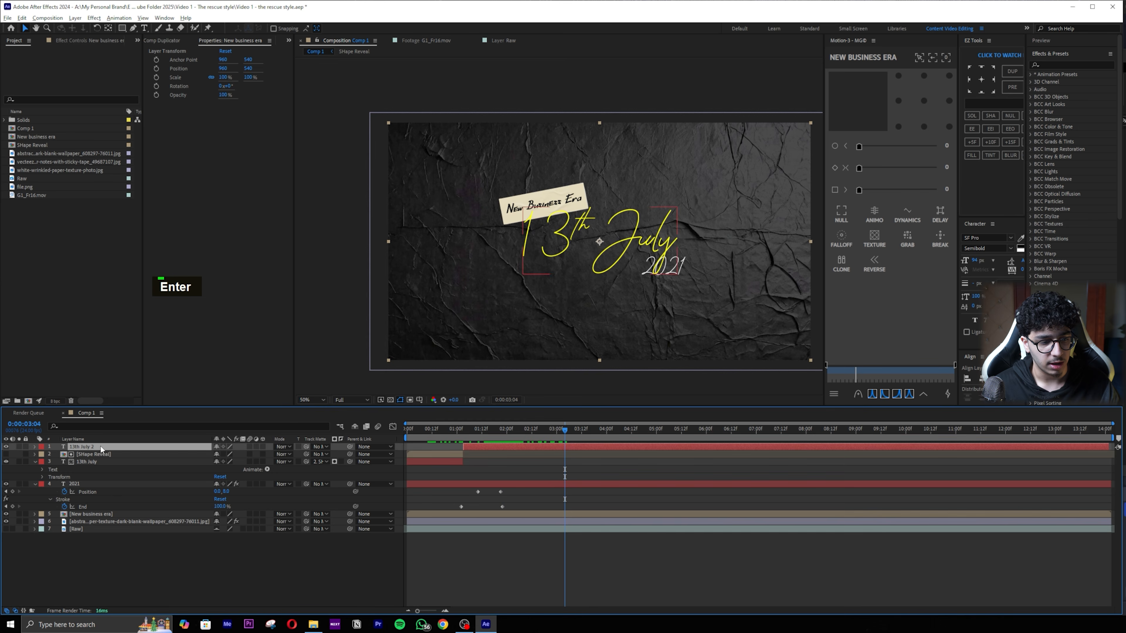
pyautogui.keyDown('shift'); pyautogui.click(90, 483); pyautogui.keyUp('shift')
pyautogui.hotkey('ctrl', 'shift', 'c')
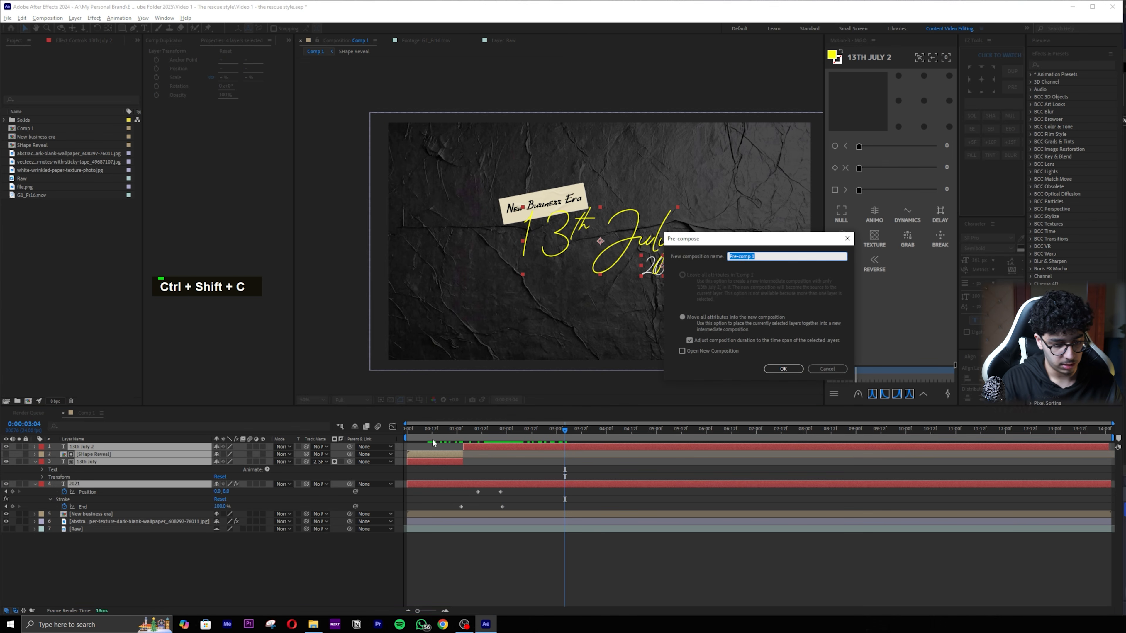
pyautogui.write('13th july text')
pyautogui.press('Return')
pyautogui.press('space')
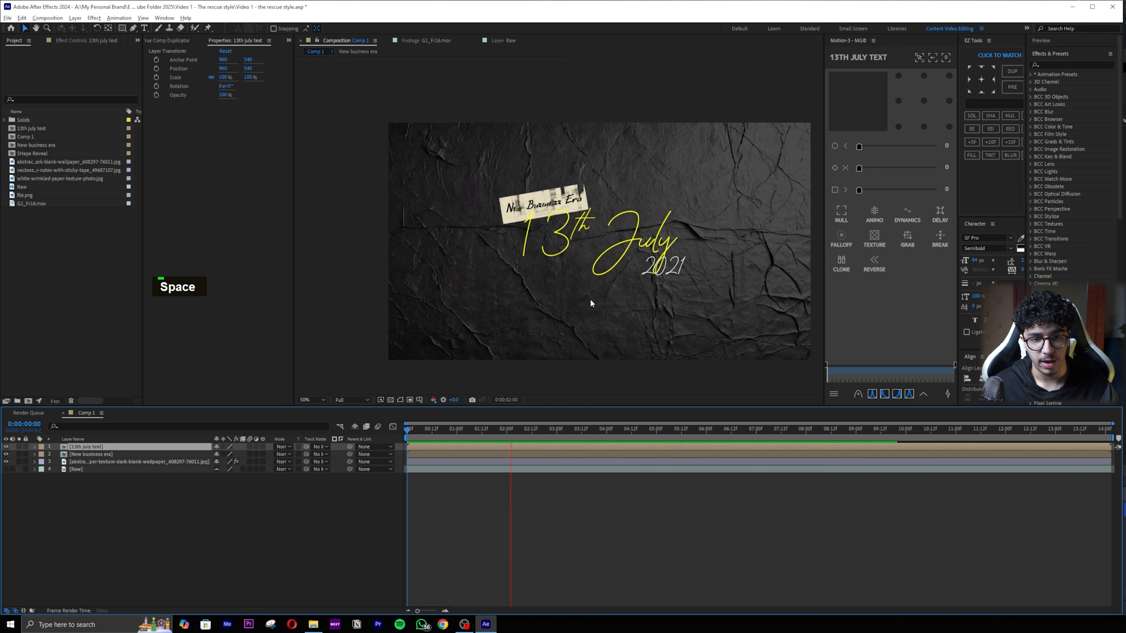
# Step: Save the project, split the 13th July text, New Business Era and background layers at 0:00:06:20, and delete the later parts
pyautogui.press('space')
pyautogui.hotkey('ctrl', 's')
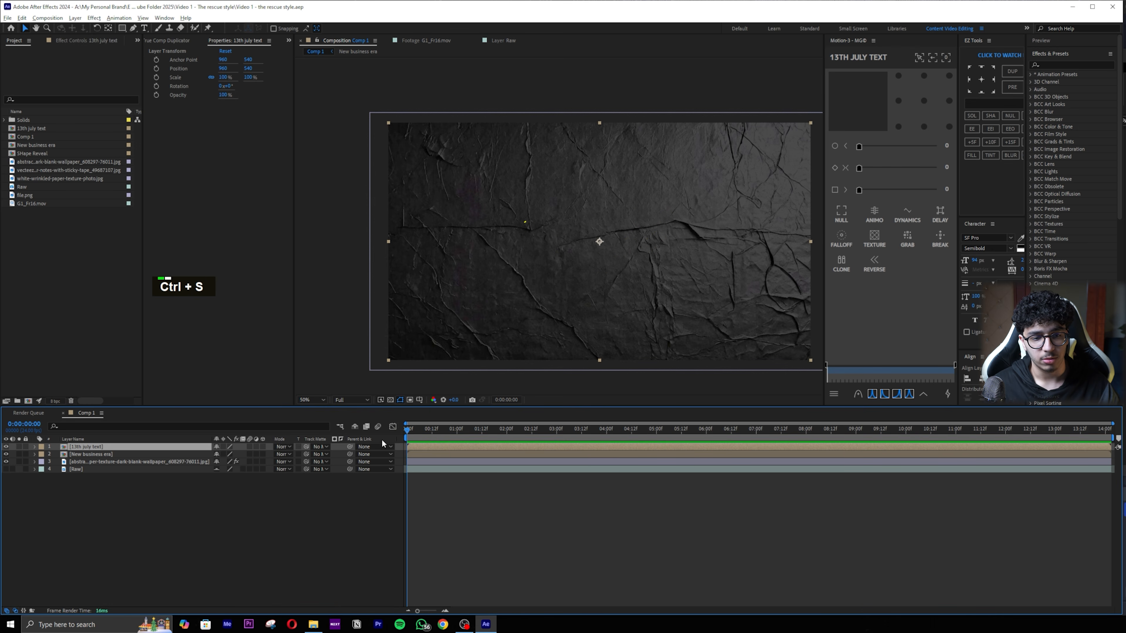
pyautogui.moveTo(436, 431); pyautogui.dragTo(539, 421)
pyautogui.scroll(-5, 446, 502)
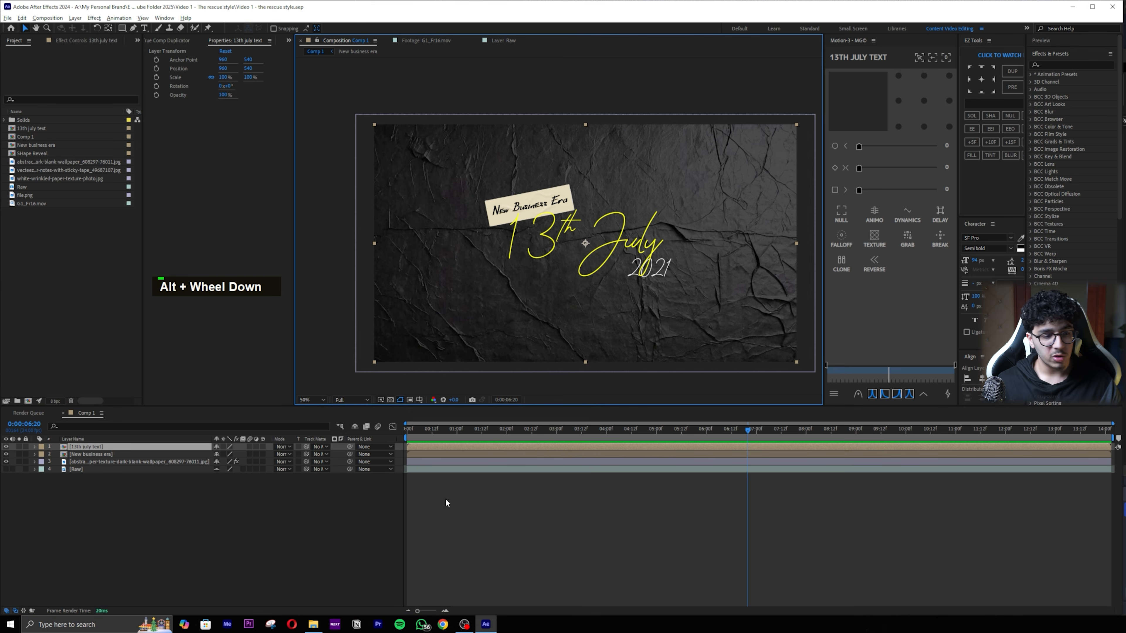
pyautogui.press('shift')
pyautogui.keyDown('shift'); pyautogui.click(102, 463); pyautogui.keyUp('shift')
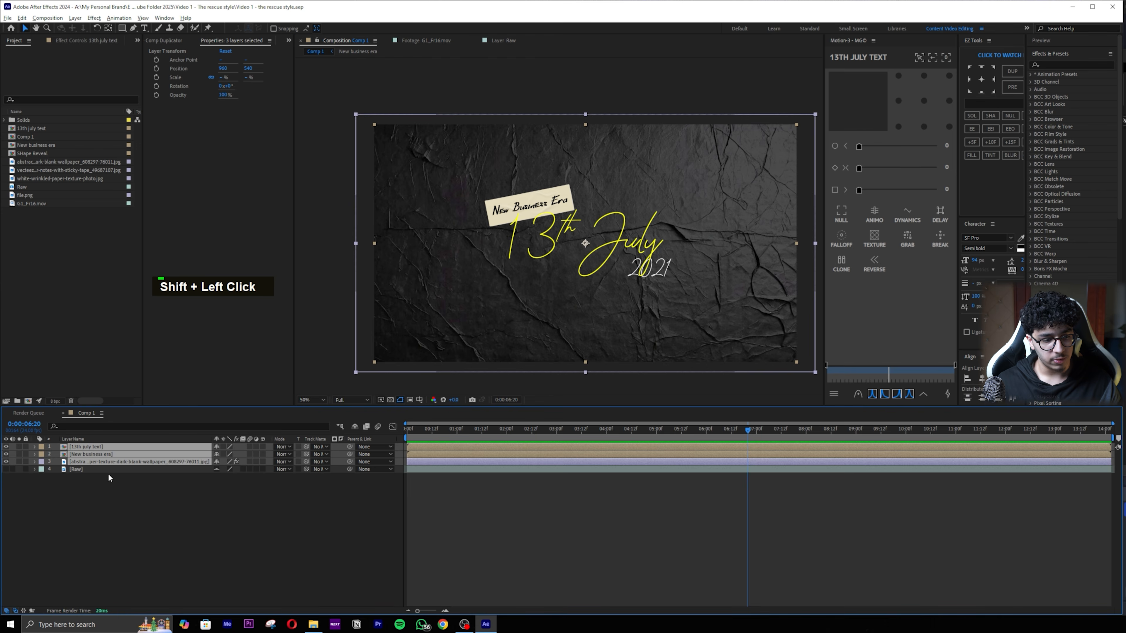
pyautogui.hotkey('ctrl', 'shift', 'd')
pyautogui.press('Delete')
# Step: Pre-compose the three trimmed layers as Pre-comp 1
pyautogui.click(718, 447)
pyautogui.keyDown('shift'); pyautogui.click(727, 461); pyautogui.keyUp('shift')
pyautogui.hotkey('ctrl', 'shift', 'c')
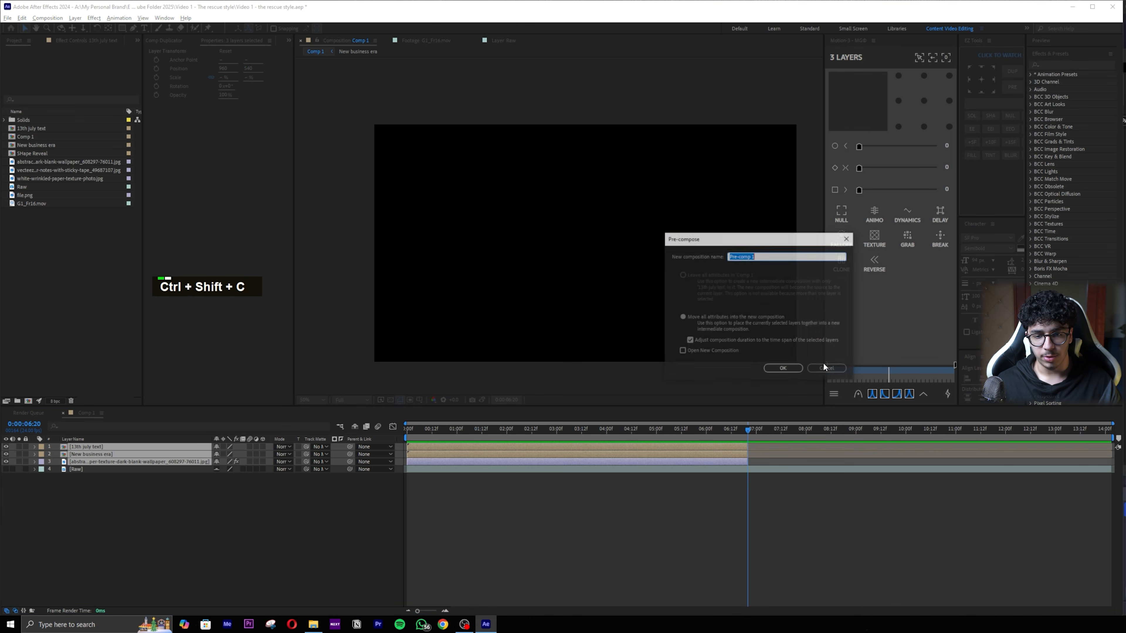
pyautogui.click(785, 369)
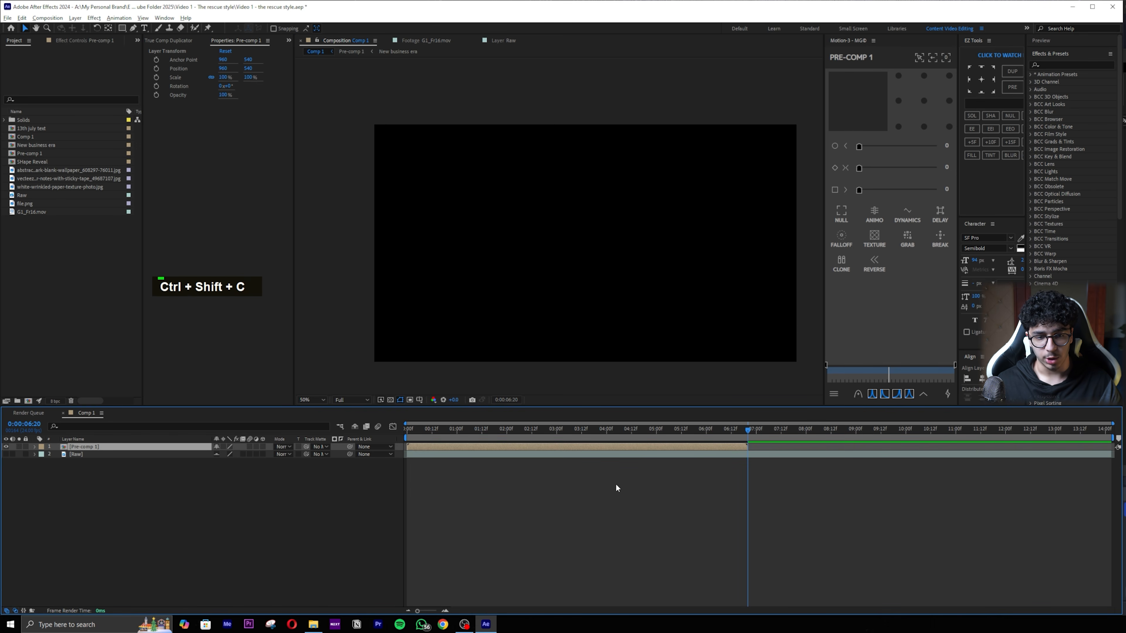
pyautogui.click(616, 483)
# Step: Open the Raw layer's footage to examine the collage scene used as reference
pyautogui.scroll(-1, 584, 279)
pyautogui.scroll(1, 587, 284)
pyautogui.click(316, 398)
pyautogui.click(323, 411)
pyautogui.click(502, 41)
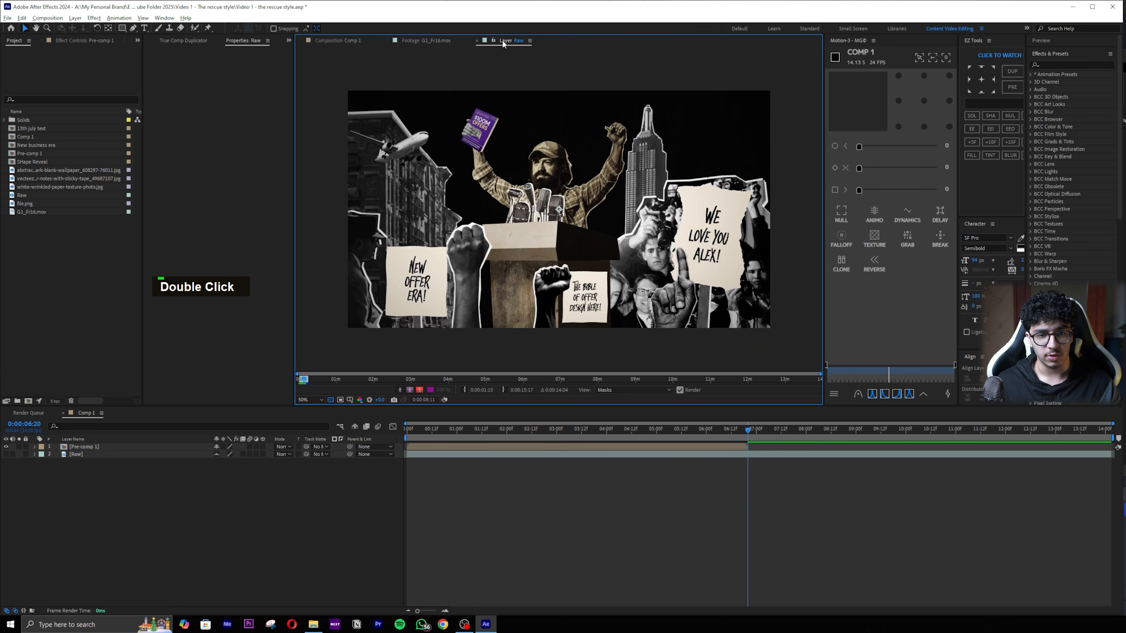
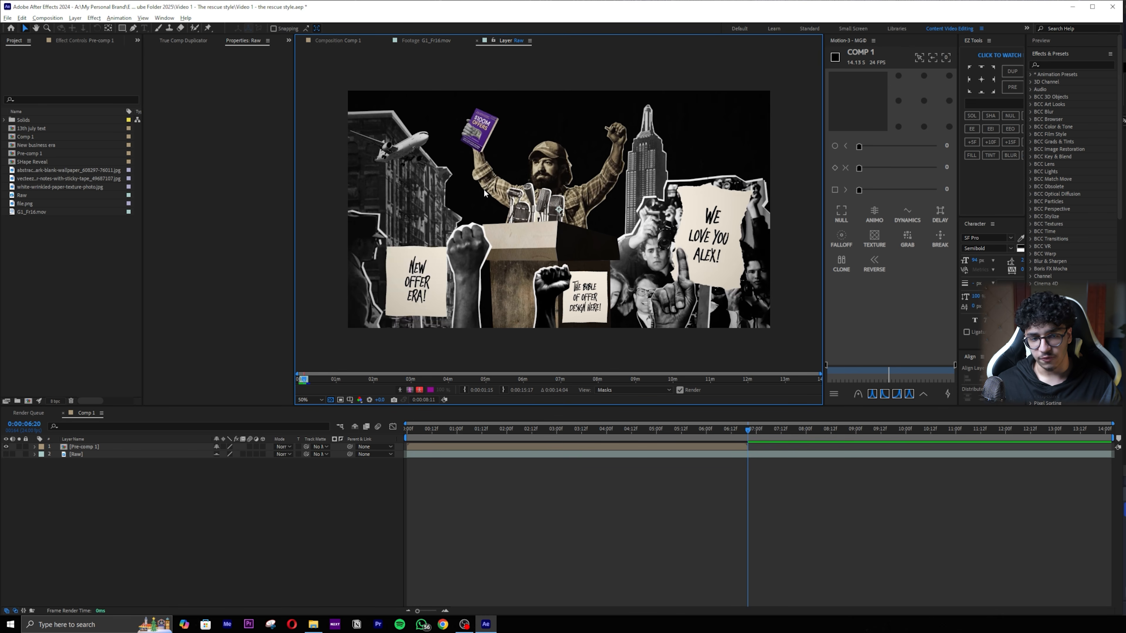
# Step: Switch to Chrome and copy the black-and-white Daytonian in Manhattan mansion image from the old house results
pyautogui.hotkey('alt', 'Tab')
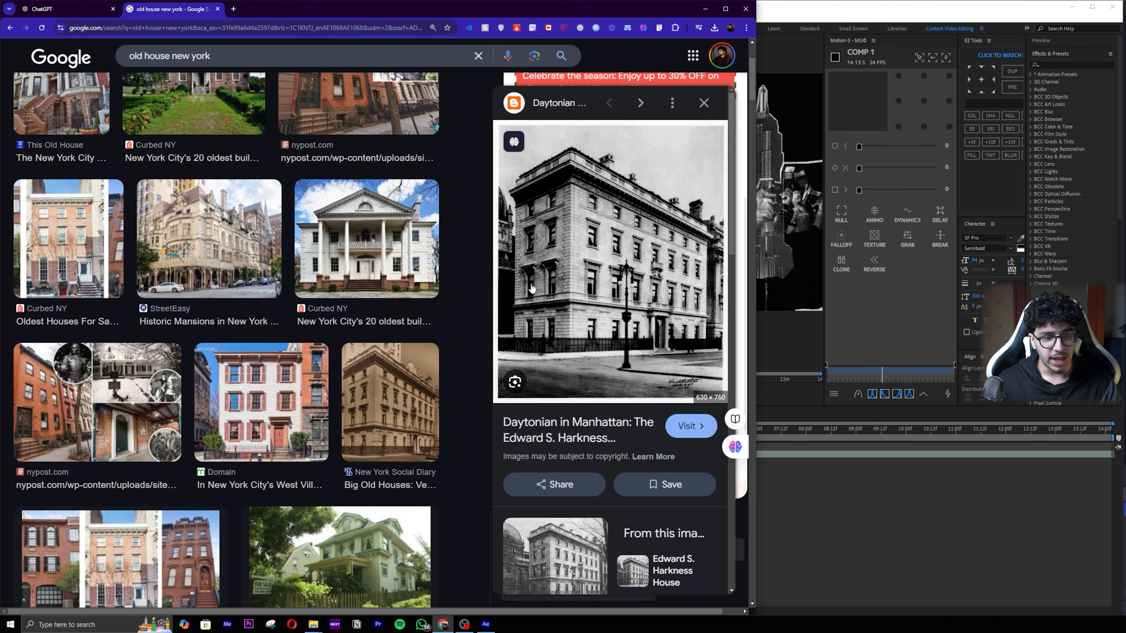
pyautogui.scroll(-3, 576, 328)
pyautogui.scroll(3, 603, 354)
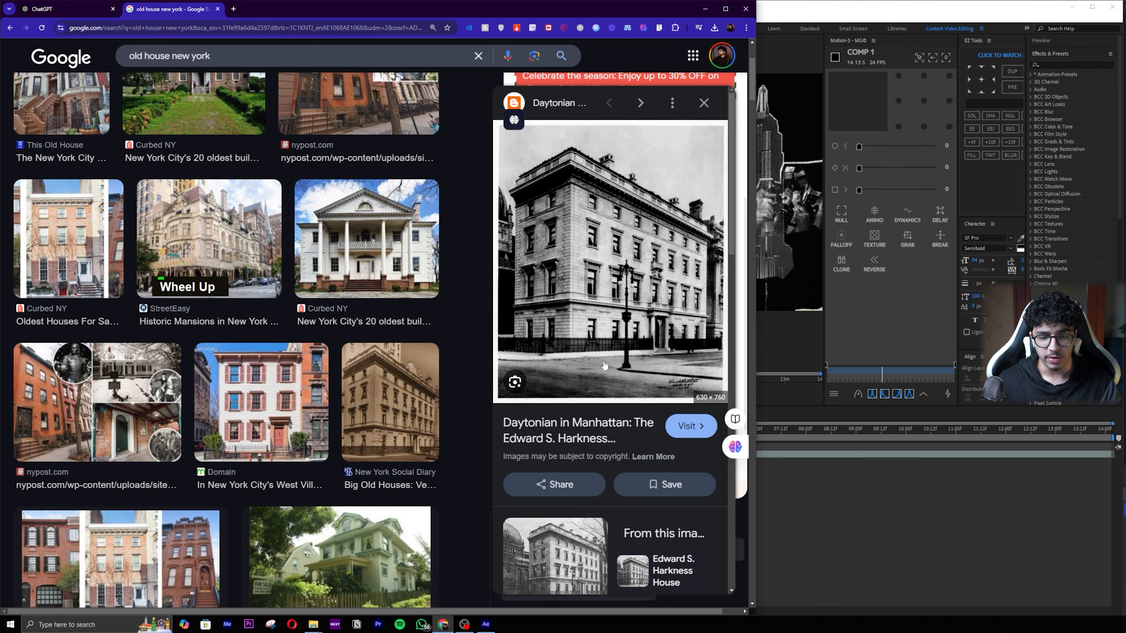
pyautogui.scroll(2, 604, 364)
pyautogui.rightClick(608, 202)
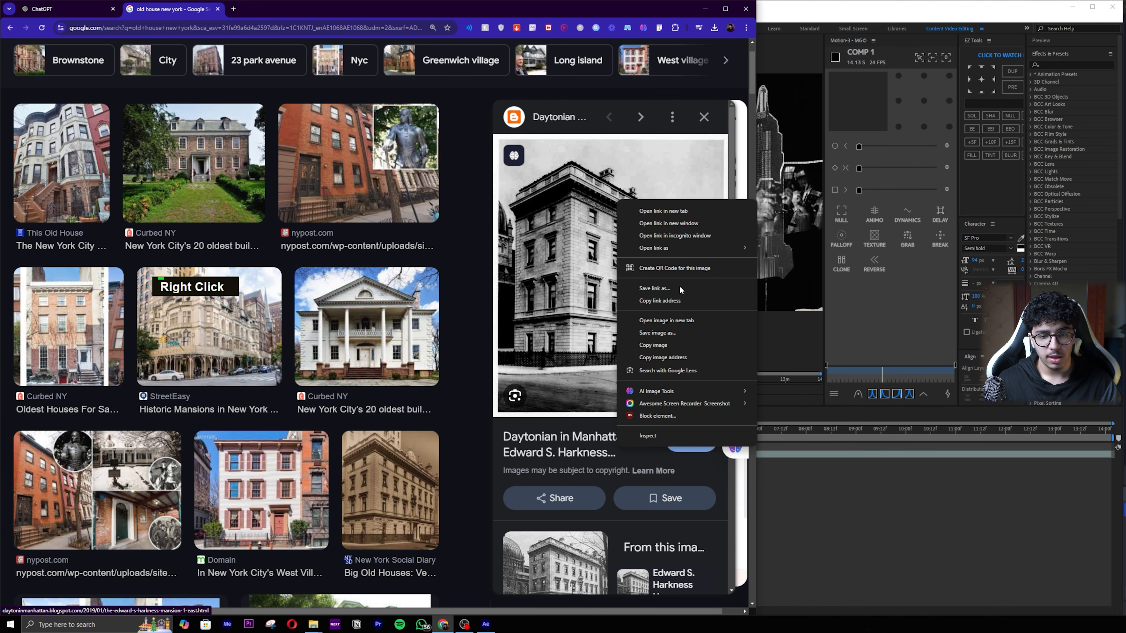
pyautogui.click(659, 344)
# Step: Search for "adobe background remover" in a new tab and open Adobe Express's Free Image Background Remover
pyautogui.click(233, 8)
pyautogui.write('ad')
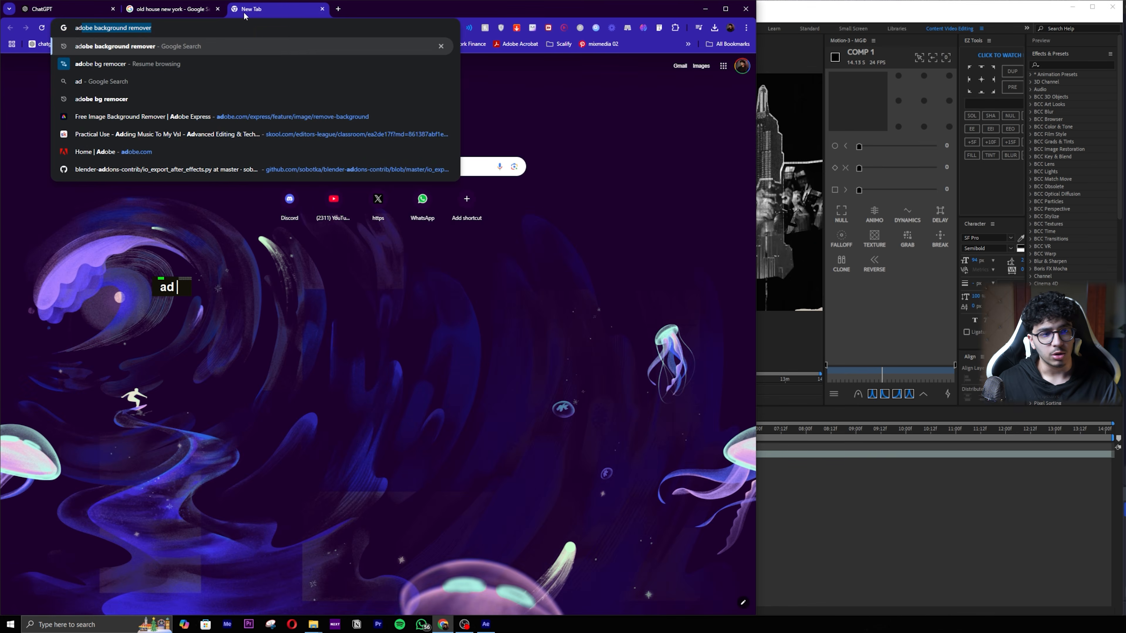
pyautogui.press('Return')
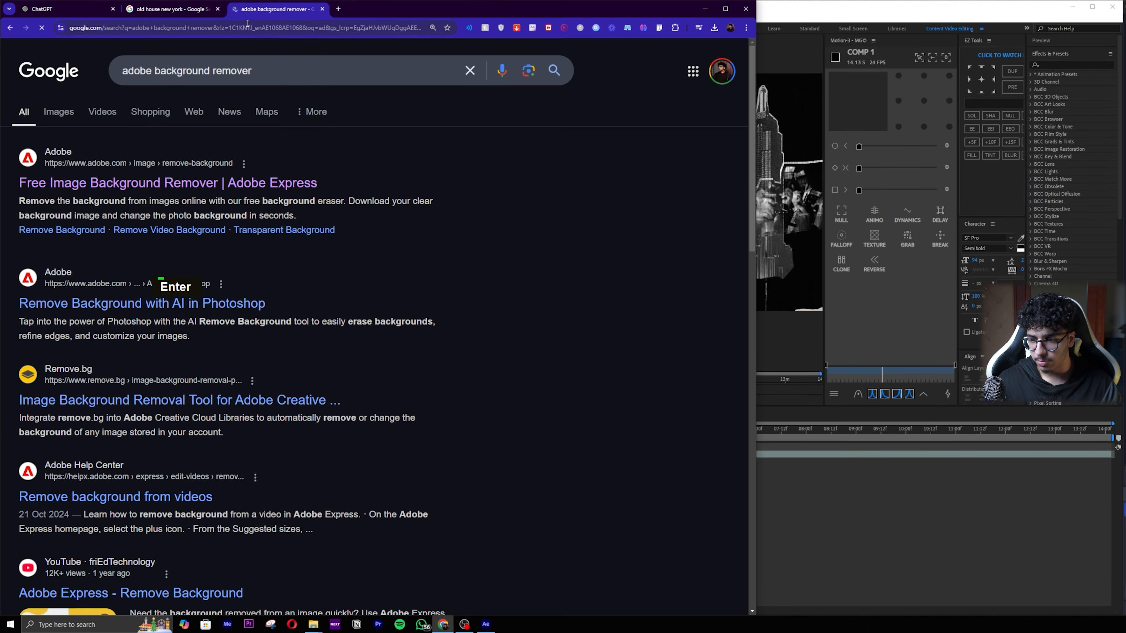
pyautogui.click(155, 183)
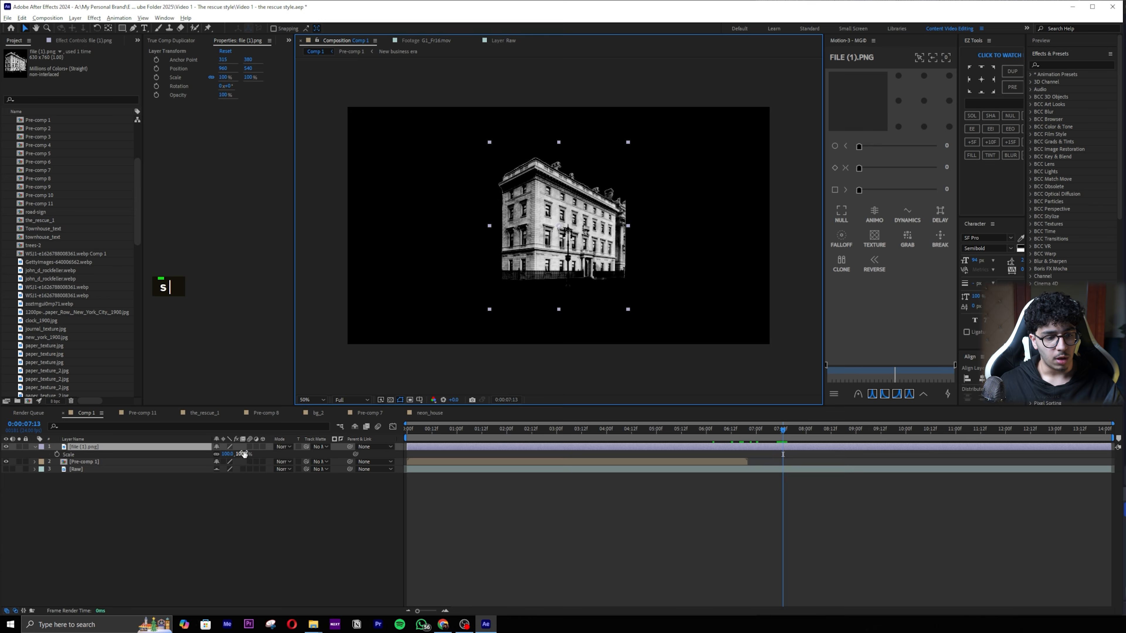
# Step: Scale the file (1).png building to about 162% and move it to the frame's left side
pyautogui.moveTo(256, 453); pyautogui.dragTo(272, 452)
pyautogui.press('v')
pyautogui.moveTo(532, 275); pyautogui.dragTo(396, 286)
# Step: Apply the Curves effect to the building layer and lower its shadows and highlights to darken it
pyautogui.hotkey('ctrl', 'space')
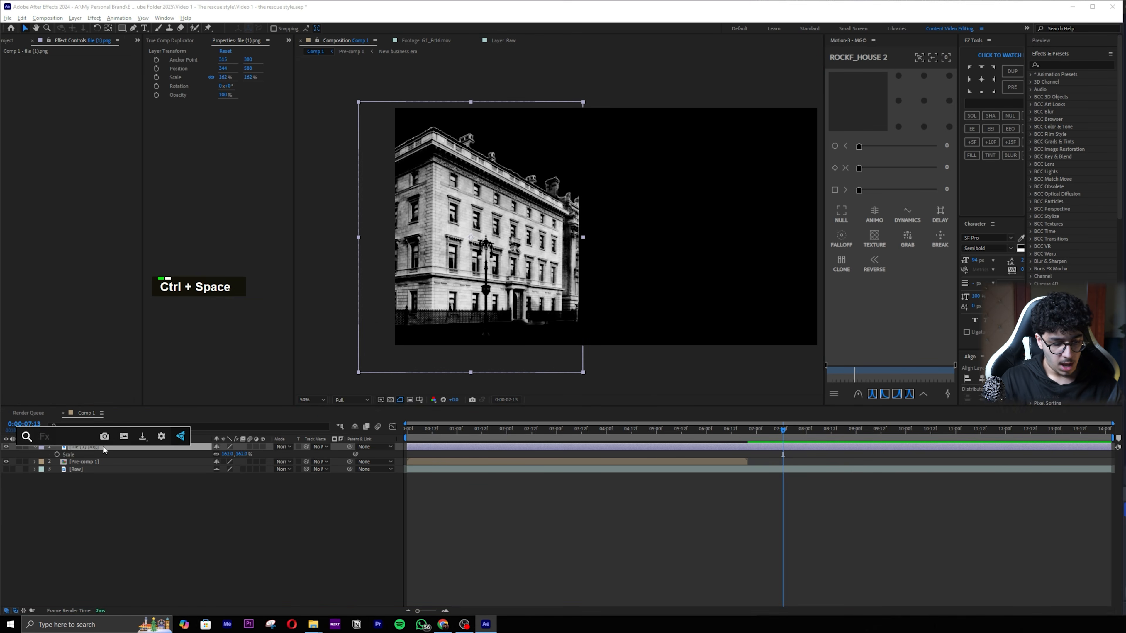
pyautogui.write('curv')
pyautogui.press('Return')
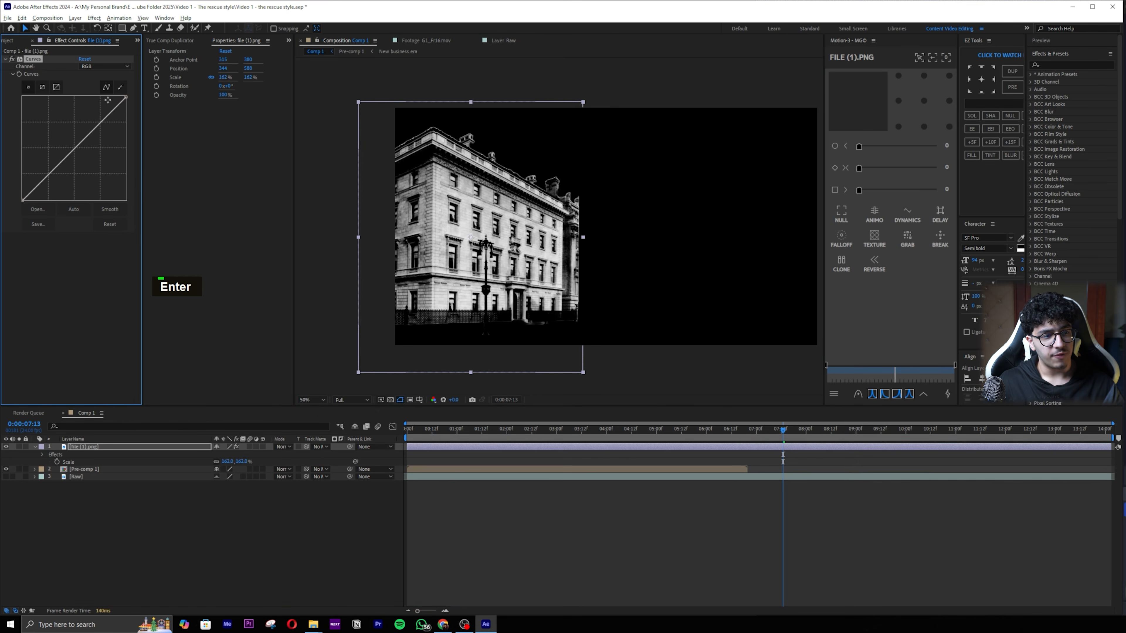
pyautogui.moveTo(58, 172); pyautogui.dragTo(62, 182)
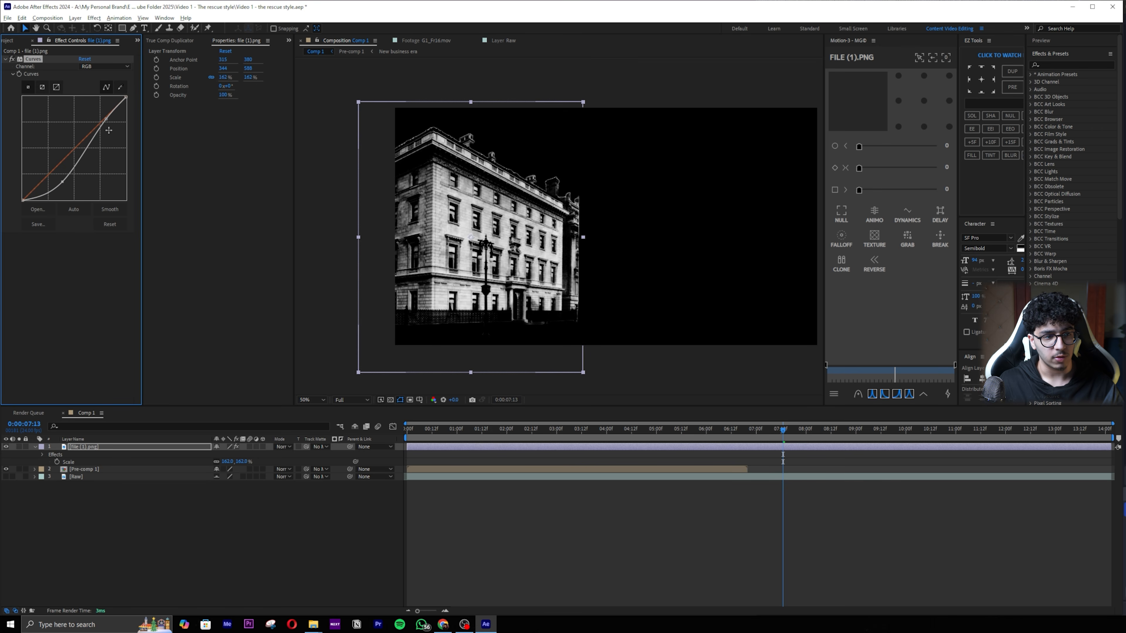
pyautogui.moveTo(106, 116); pyautogui.dragTo(125, 123)
# Step: Enlarge the building to about 211%, reposition it to fill the frame's left half, and save the project
pyautogui.press('s')
pyautogui.press('s')
pyautogui.moveTo(241, 454); pyautogui.dragTo(316, 455)
pyautogui.press('v')
pyautogui.moveTo(525, 276); pyautogui.dragTo(505, 287)
pyautogui.moveTo(241, 454); pyautogui.dragTo(329, 454)
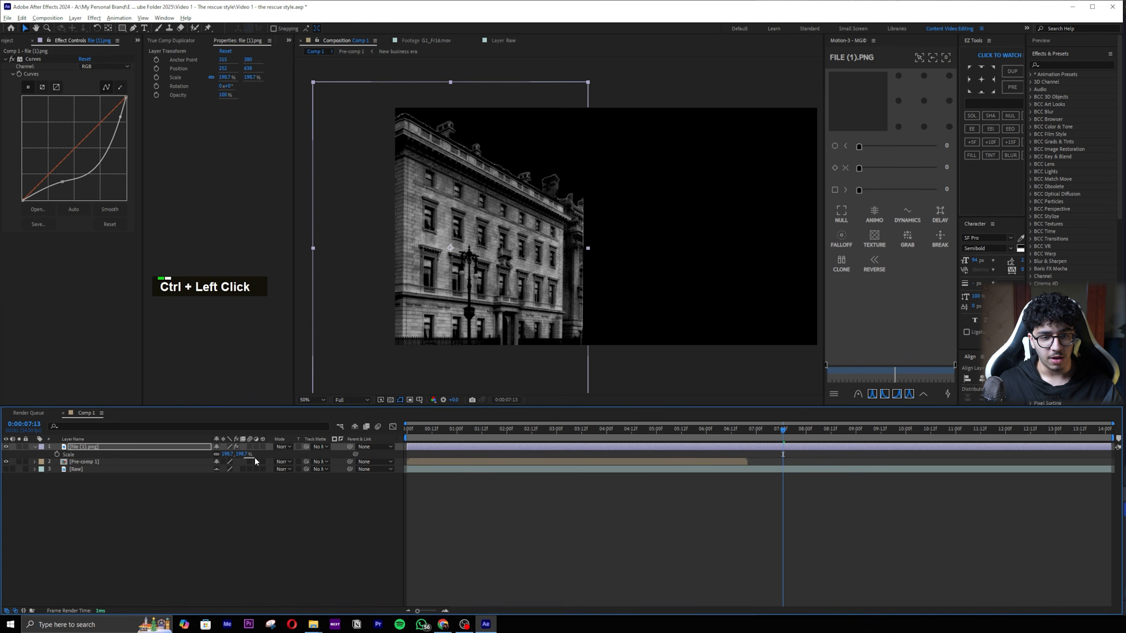
pyautogui.moveTo(239, 454); pyautogui.dragTo(285, 456)
pyautogui.moveTo(561, 294); pyautogui.dragTo(552, 298)
pyautogui.hotkey('ctrl', 's')
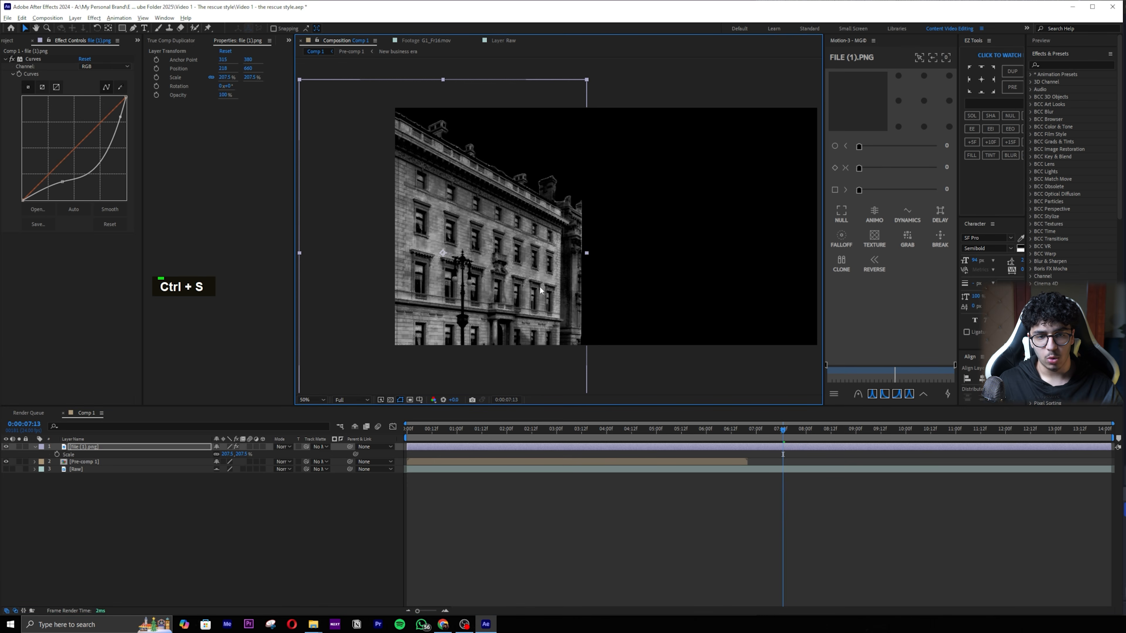
pyautogui.moveTo(237, 459); pyautogui.dragTo(257, 458)
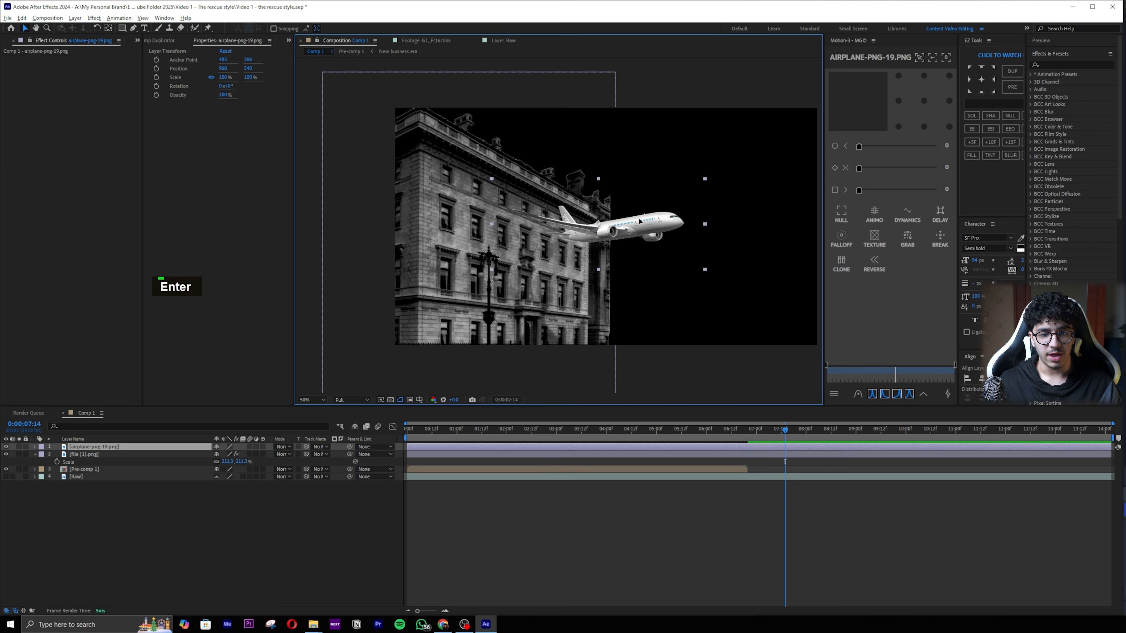
# Step: Move the airplane over the building's roof at the upper left and apply the Hue/Saturation effect to it
pyautogui.moveTo(639, 220); pyautogui.dragTo(490, 136)
pyautogui.hotkey('ctrl', 'space')
pyautogui.write('hu')
pyautogui.press('Return')
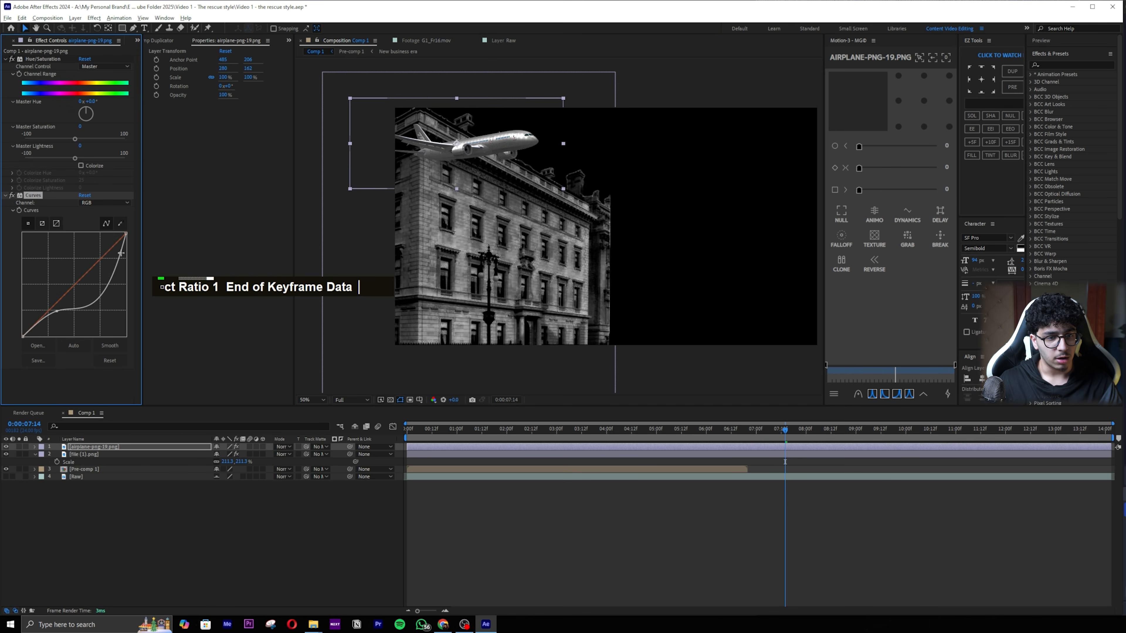
# Step: Soften the airplane's Curves adjustment in the highlights and set its Master Saturation to -100
pyautogui.moveTo(119, 251)
pyautogui.mouseDown()
pyautogui.moveTo(109, 250)
pyautogui.moveTo(115, 262)
pyautogui.mouseUp()
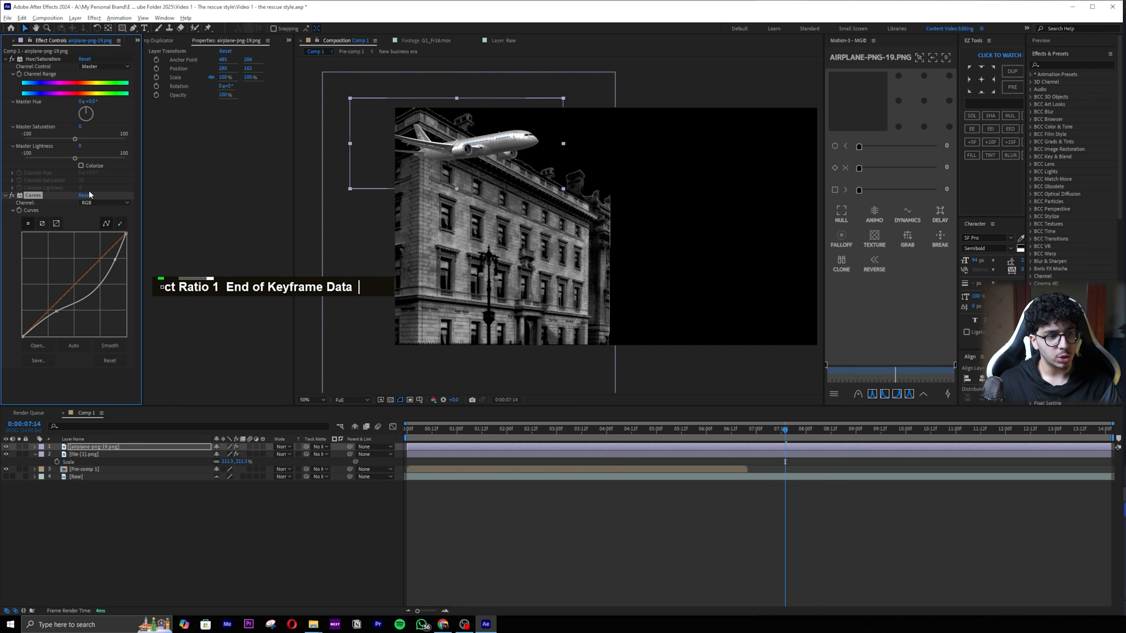
pyautogui.moveTo(75, 139); pyautogui.dragTo(68, 143)
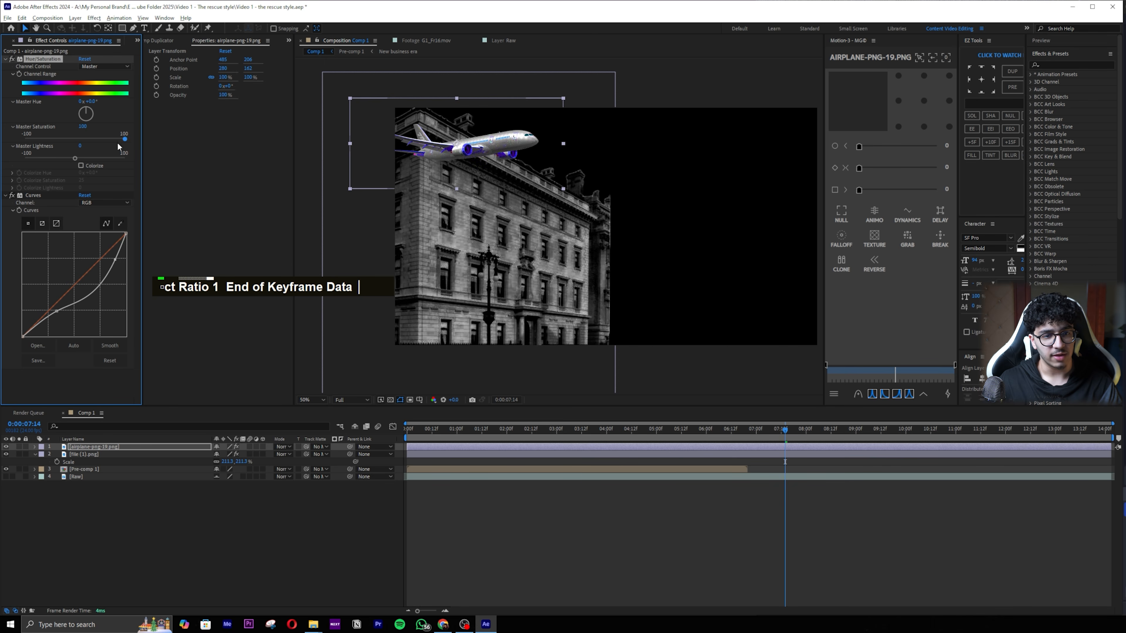
pyautogui.click(587, 517)
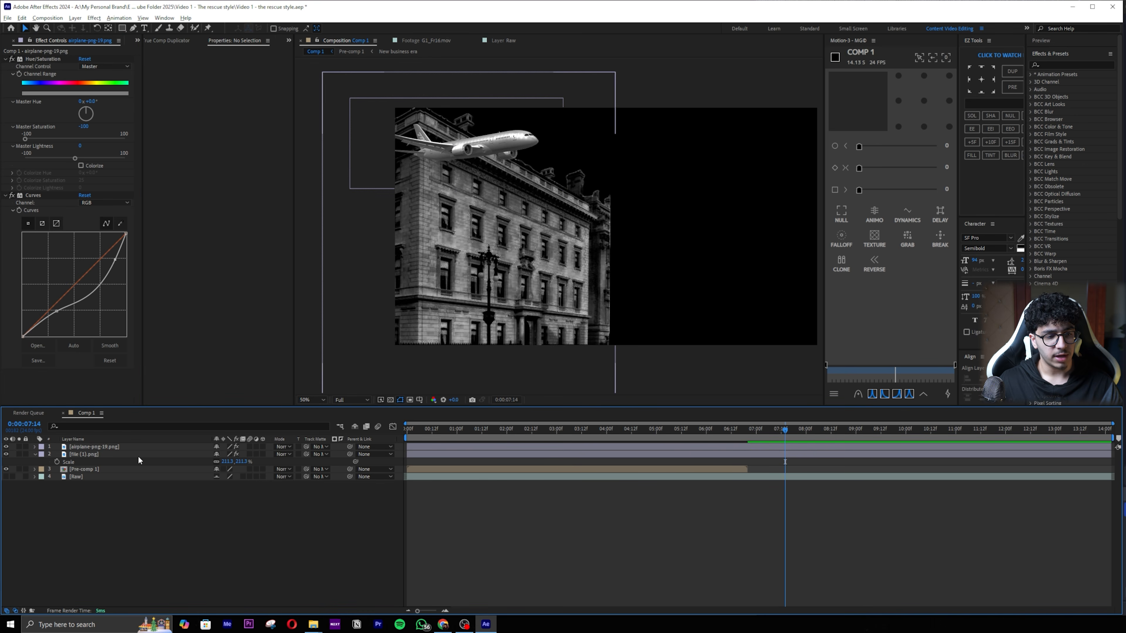
# Step: Scale the airplane layer down to about 78%
pyautogui.doubleClick(395, 52)
pyautogui.click(496, 133)
pyautogui.press('s')
pyautogui.moveTo(249, 457); pyautogui.dragTo(237, 456)
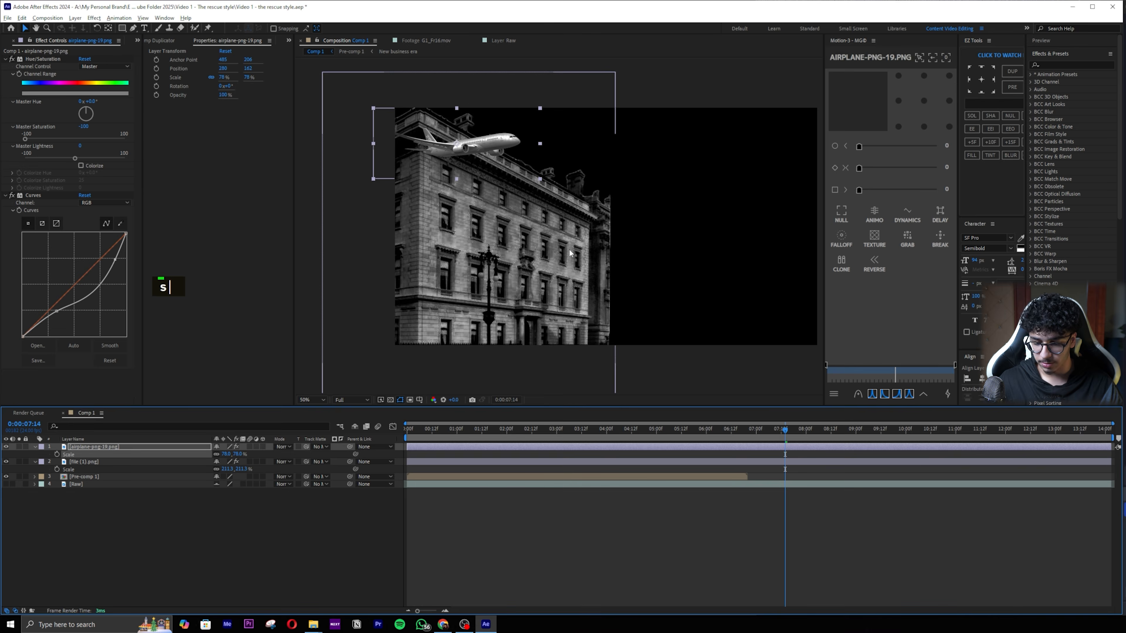
# Step: Switch to Chrome, browse image results for Empire State Building, and preview the I Love NY photo
pyautogui.hotkey('ctrl', 'w')
pyautogui.hotkey('alt', 'Tab')
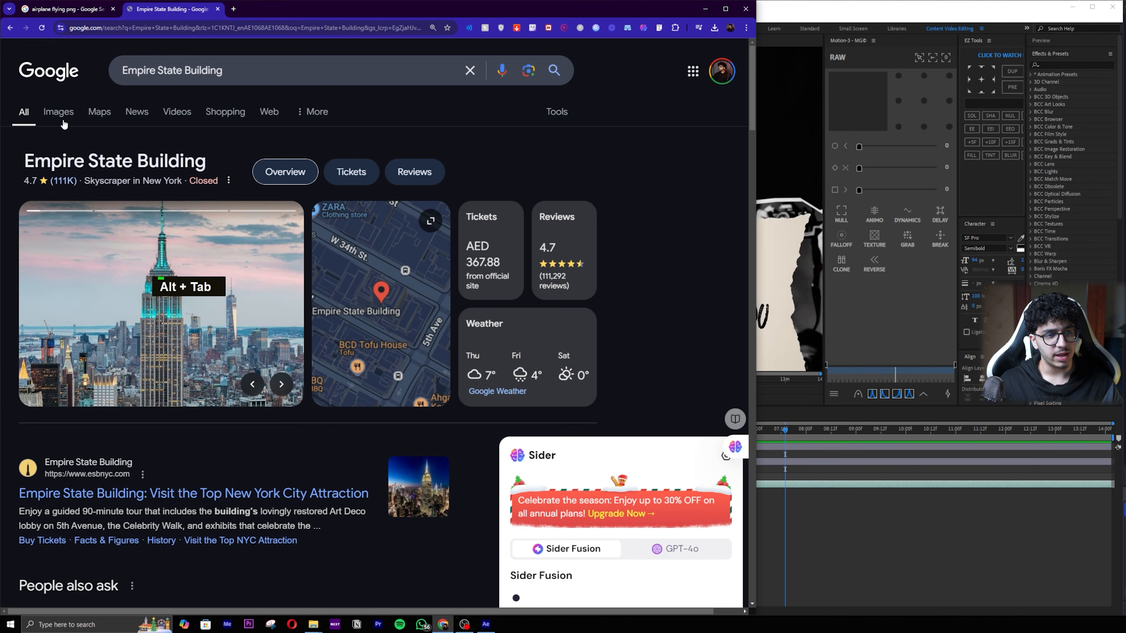
pyautogui.click(62, 113)
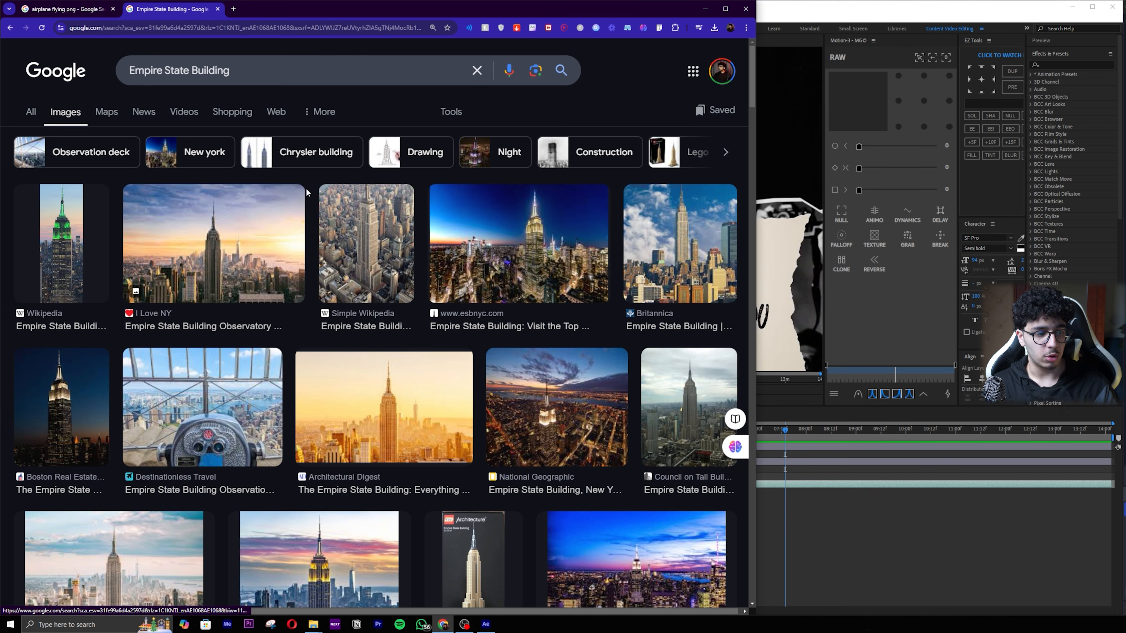
pyautogui.hotkey('alt', 'Tab')
pyautogui.click(212, 250)
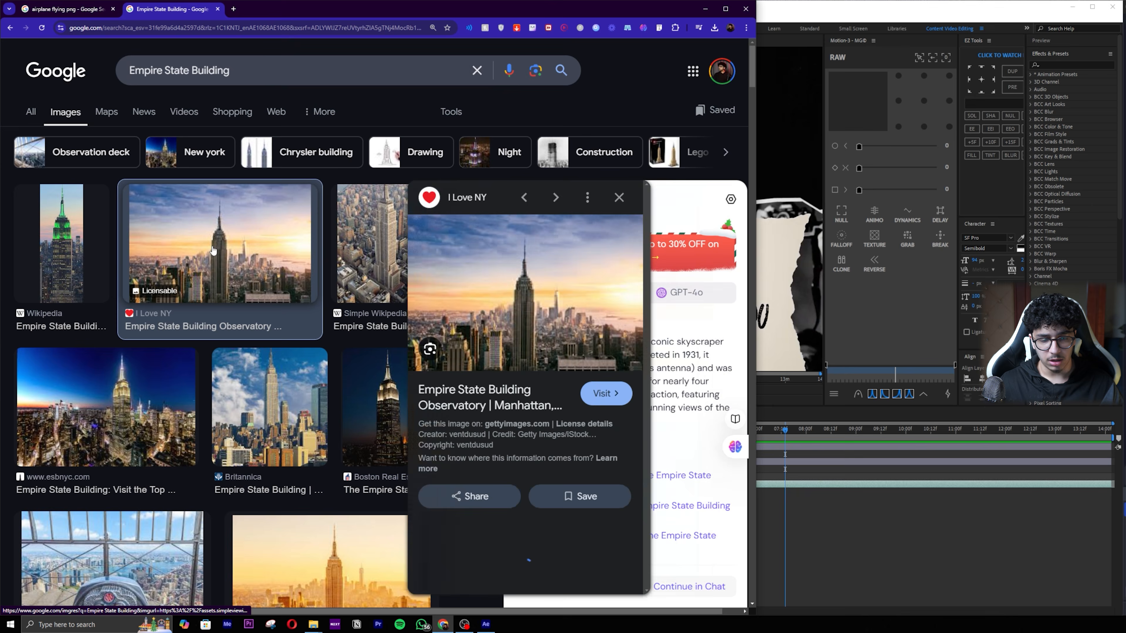
pyautogui.scroll(-2, 209, 208)
pyautogui.scroll(3, 209, 208)
# Step: Refine the image search to "Empire State Building PNG" and save skyscraper-tower-isolated.zip to the Video 1 - The rescue style folder
pyautogui.click(251, 70)
pyautogui.write('PNG')
pyautogui.press('Return')
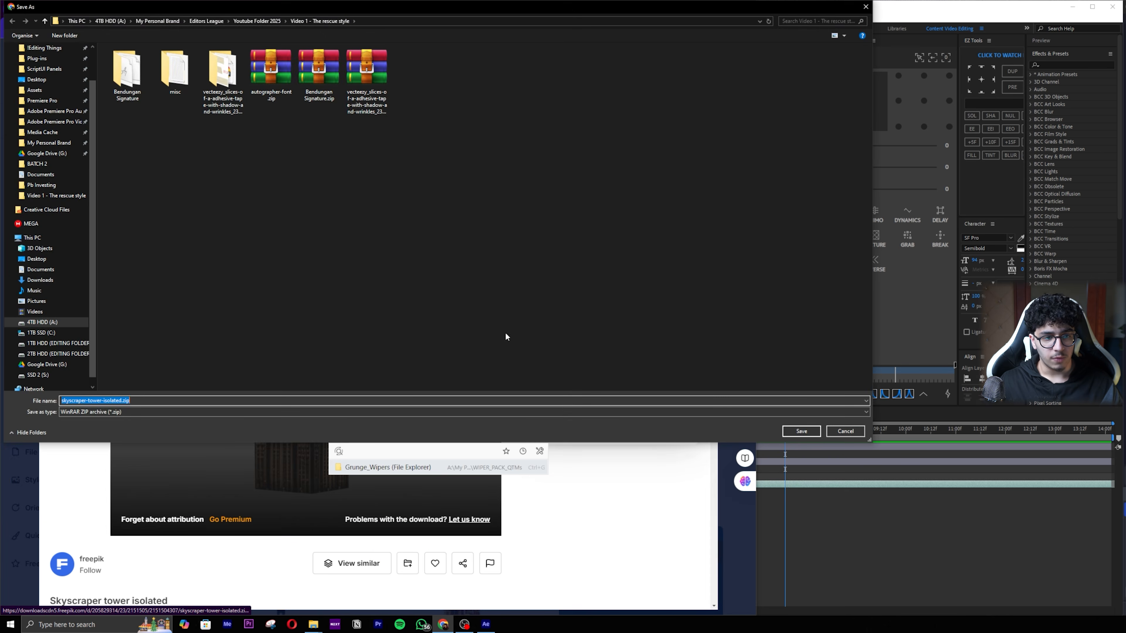
pyautogui.press('Return')
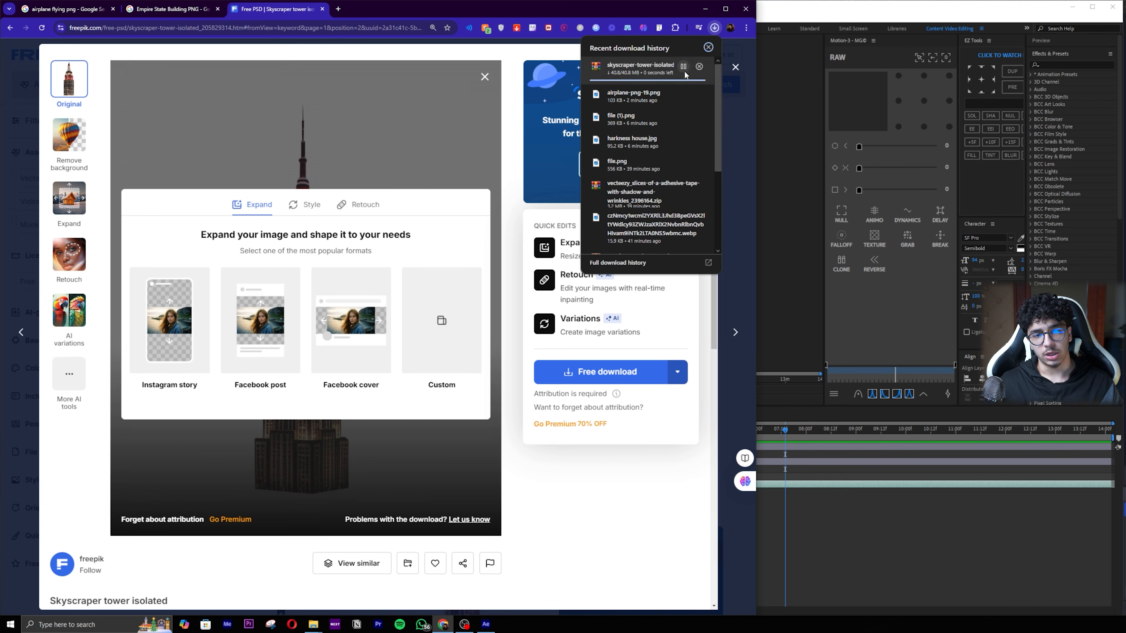
# Step: Scale the skyscraper layer 10845743.png to about 22.3% and place it on the composition's right side
pyautogui.scroll(1, 622, 269)
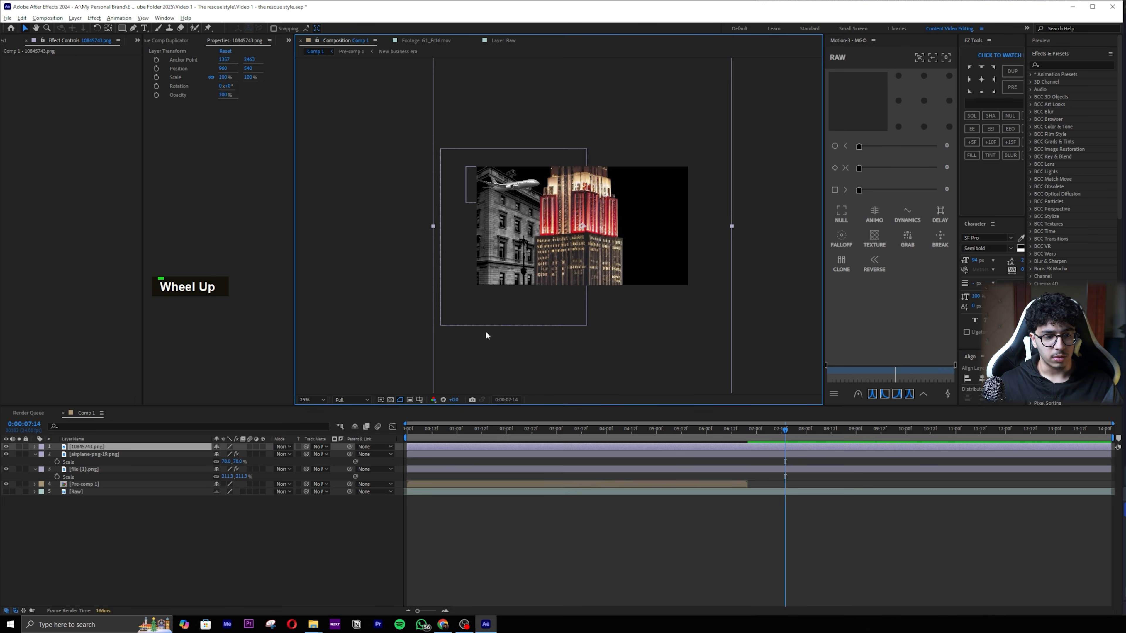
pyautogui.scroll(2, 486, 335)
pyautogui.press('s')
pyautogui.moveTo(235, 453); pyautogui.dragTo(224, 439)
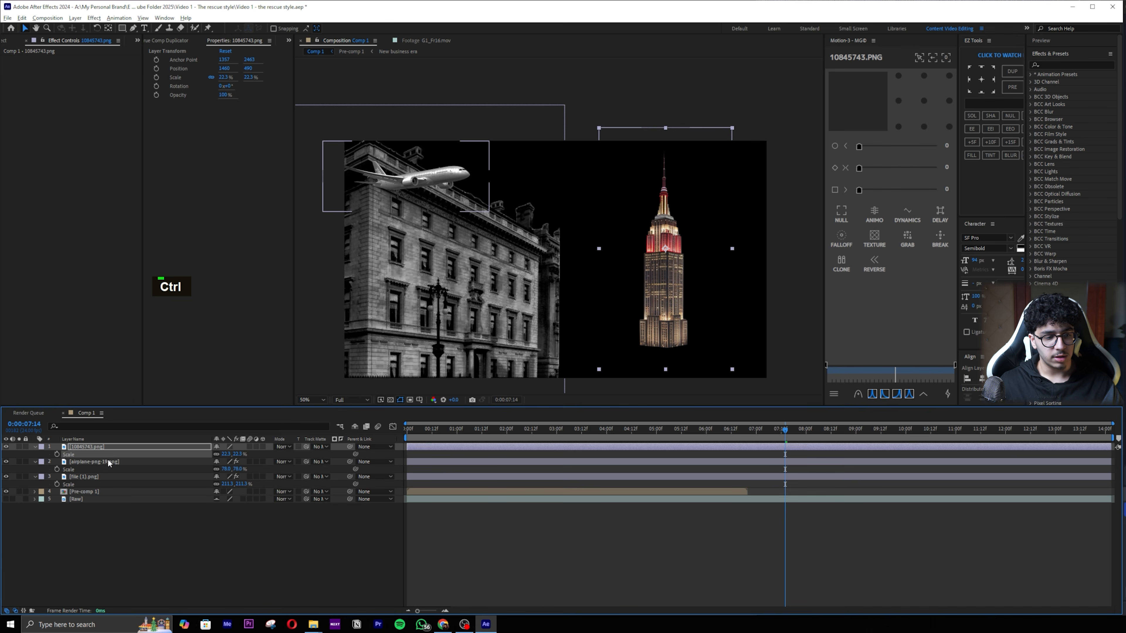
# Step: Copy the airplane's Hue/Saturation and Curves effects onto the skyscraper layer and lower the curve's shadows slightly
pyautogui.click(108, 462)
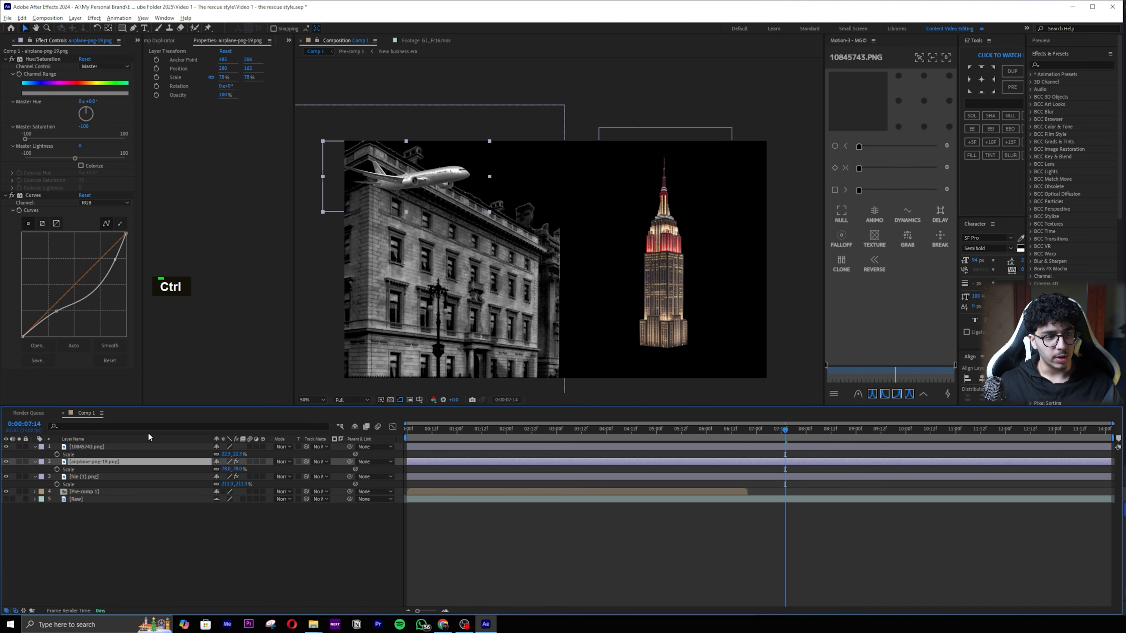
pyautogui.click(43, 59)
pyautogui.keyDown('shift'); pyautogui.click(33, 195); pyautogui.keyUp('shift')
pyautogui.hotkey('ctrl', 'c')
pyautogui.click(128, 448)
pyautogui.hotkey('ctrl', 'v')
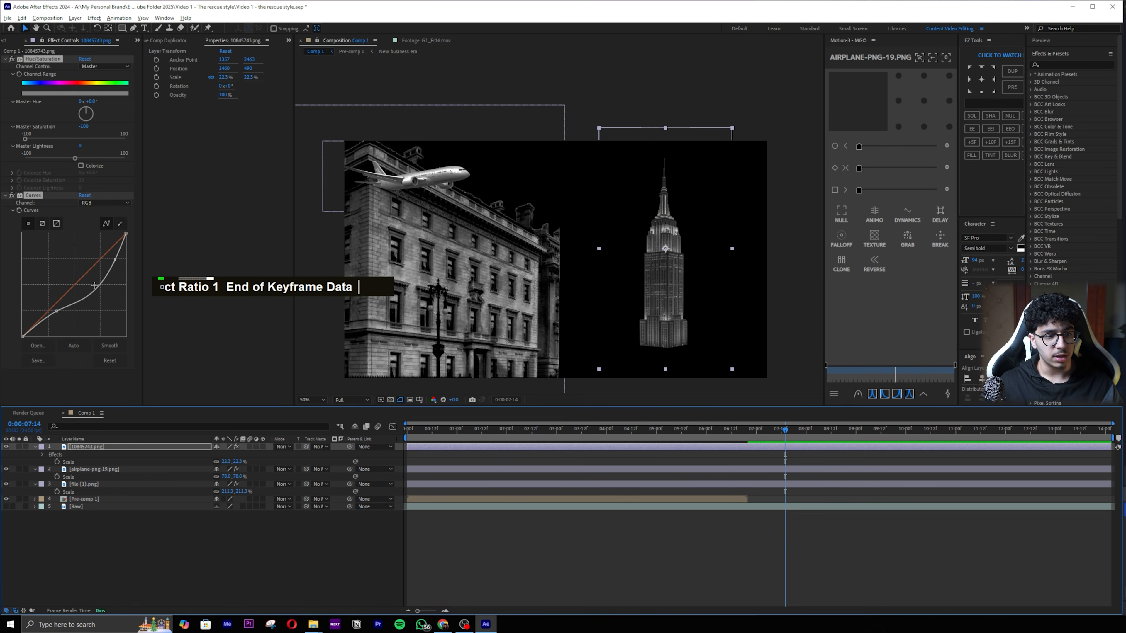
pyautogui.moveTo(55, 313); pyautogui.dragTo(61, 316)
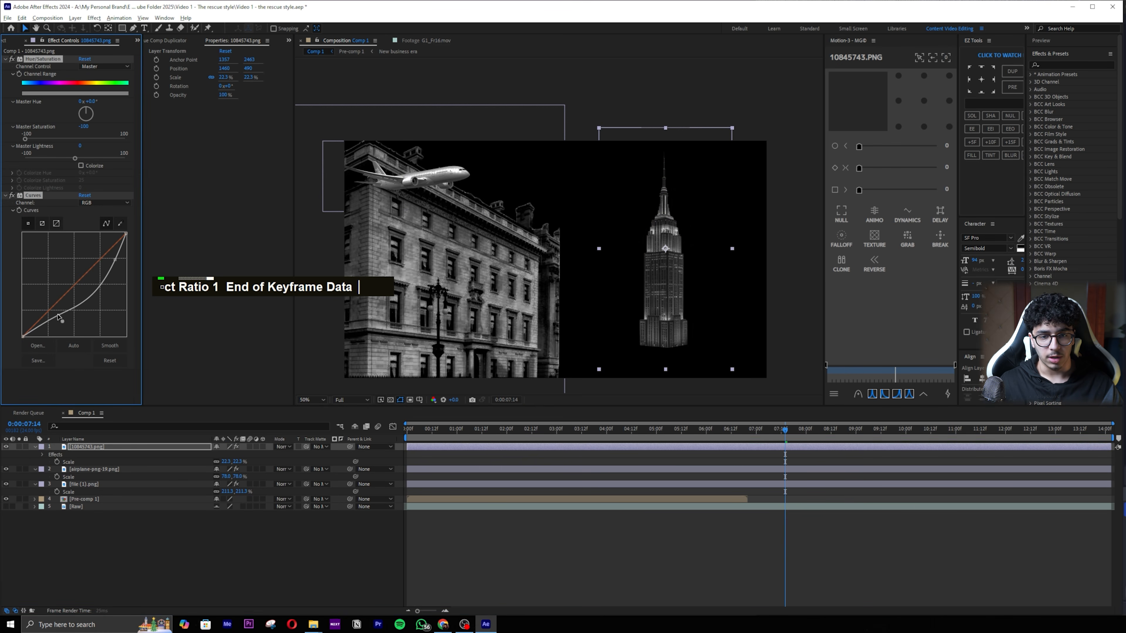
pyautogui.click(568, 536)
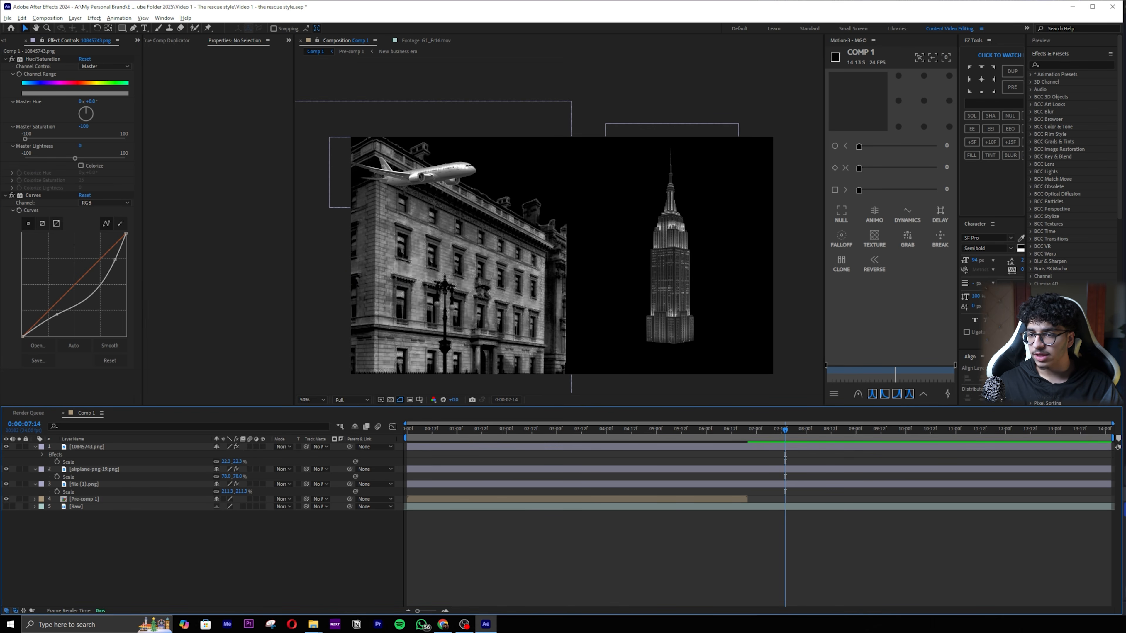
# Step: Switch to Chrome and save the full-size black-and-white photo of Alex Hormozi with raised arms
pyautogui.hotkey('alt', 'Tab')
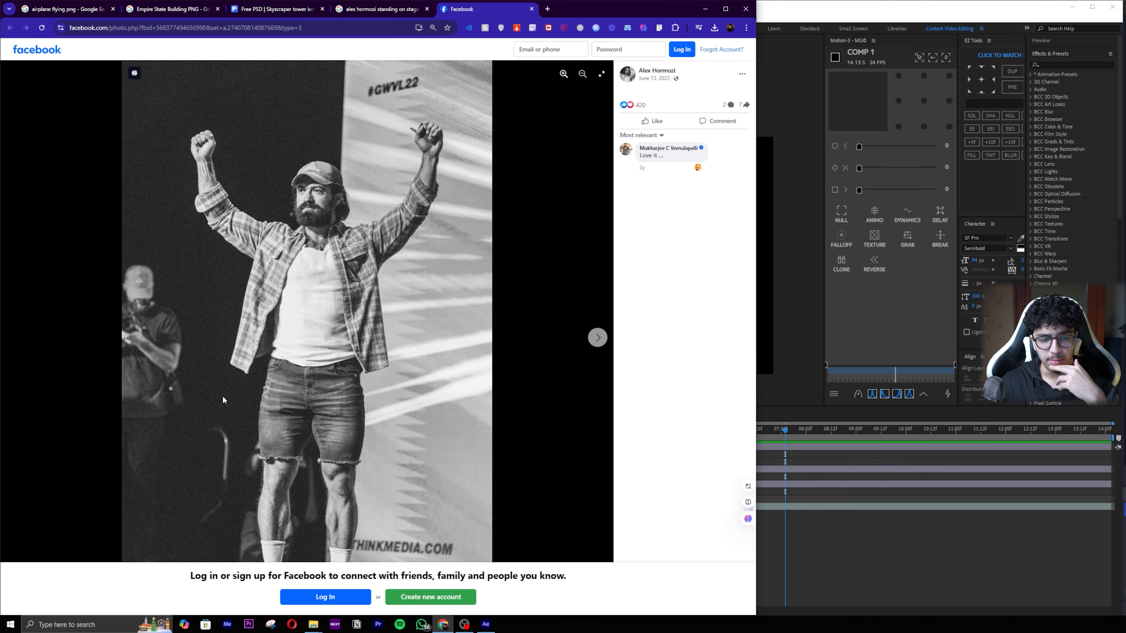
pyautogui.scroll(1, 310, 326)
pyautogui.rightClick(330, 240)
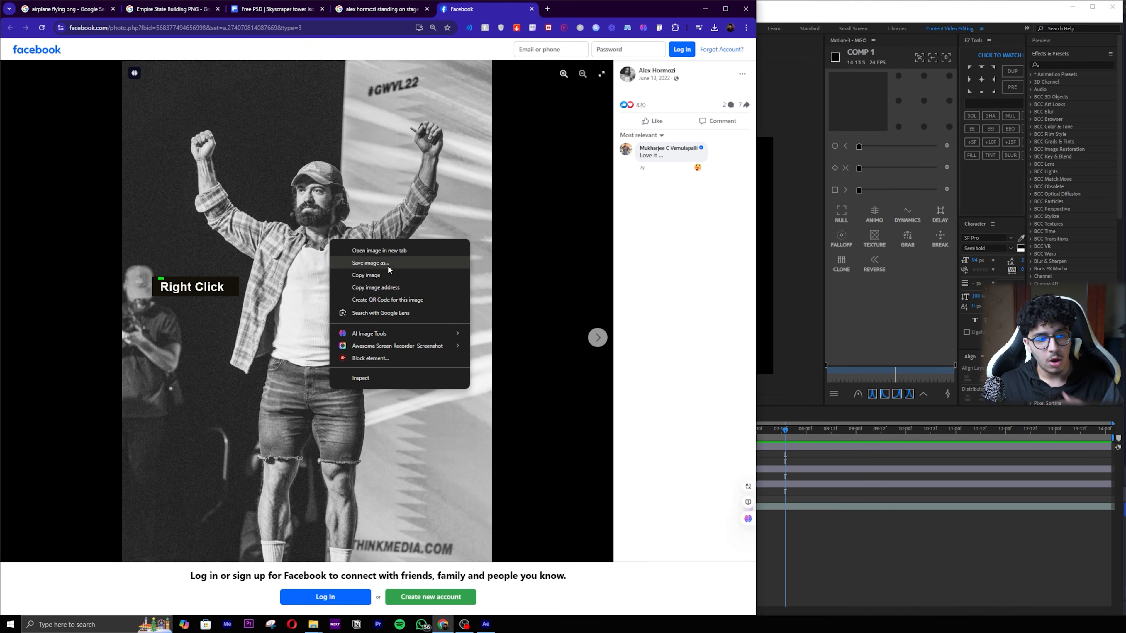
pyautogui.click(379, 264)
pyautogui.press('Return')
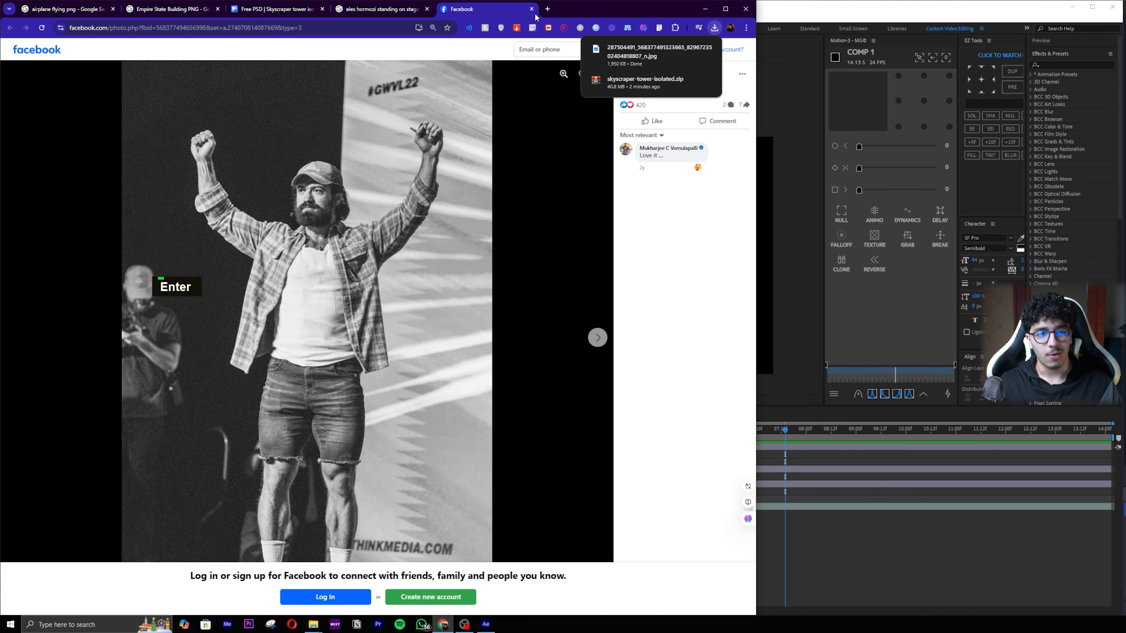
# Step: Search the web for "adobe background remover" in a new tab and open Adobe Express's Free Image Background Remover
pyautogui.click(547, 8)
pyautogui.write('r')
pyautogui.press('BackSpace')
pyautogui.write('ad')
pyautogui.press('BackSpace')
pyautogui.press('BackSpace')
pyautogui.press('BackSpace')
pyautogui.write('adobe')
pyautogui.press('Return')
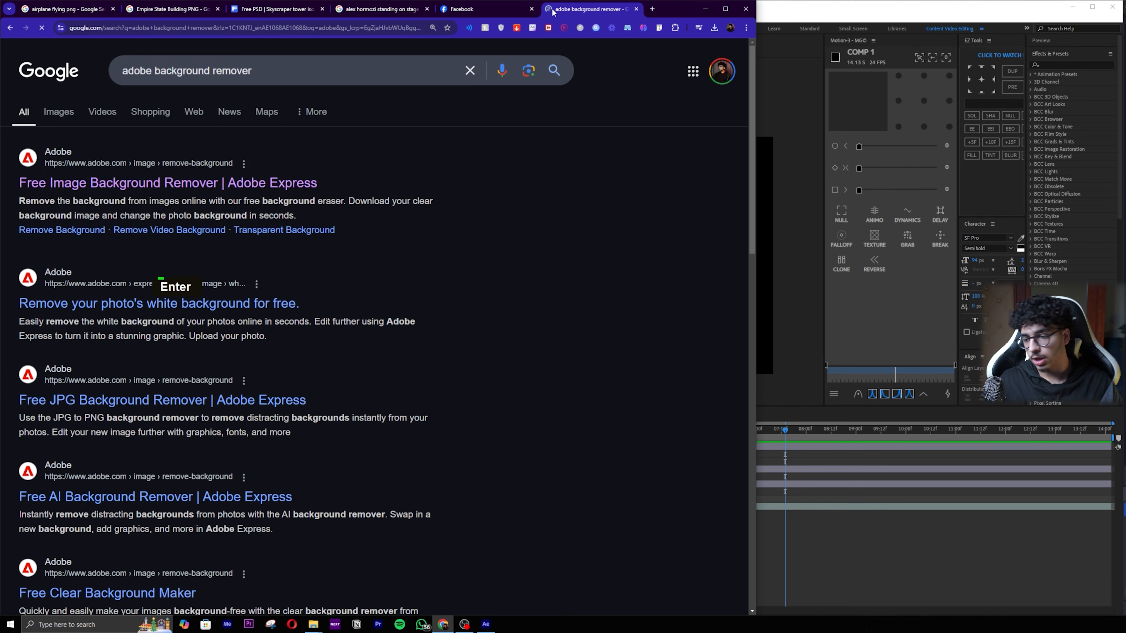
pyautogui.click(249, 182)
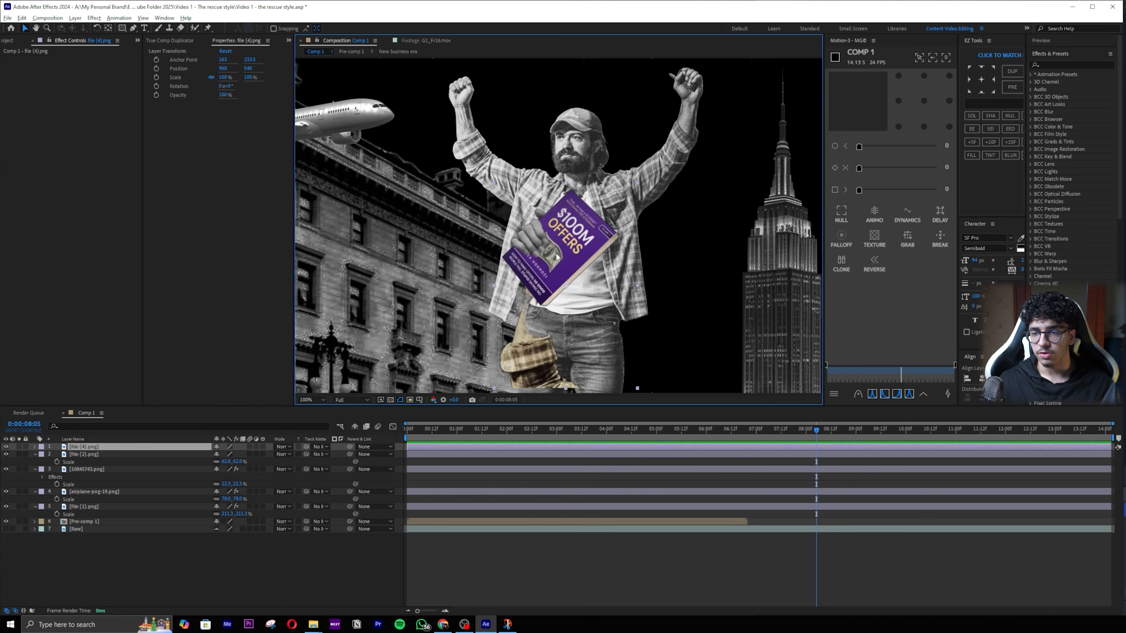
# Step: Scale the book layer file (4).png to 59% and place it over the man's raised fist beside the airplane
pyautogui.moveTo(585, 246); pyautogui.dragTo(497, 94)
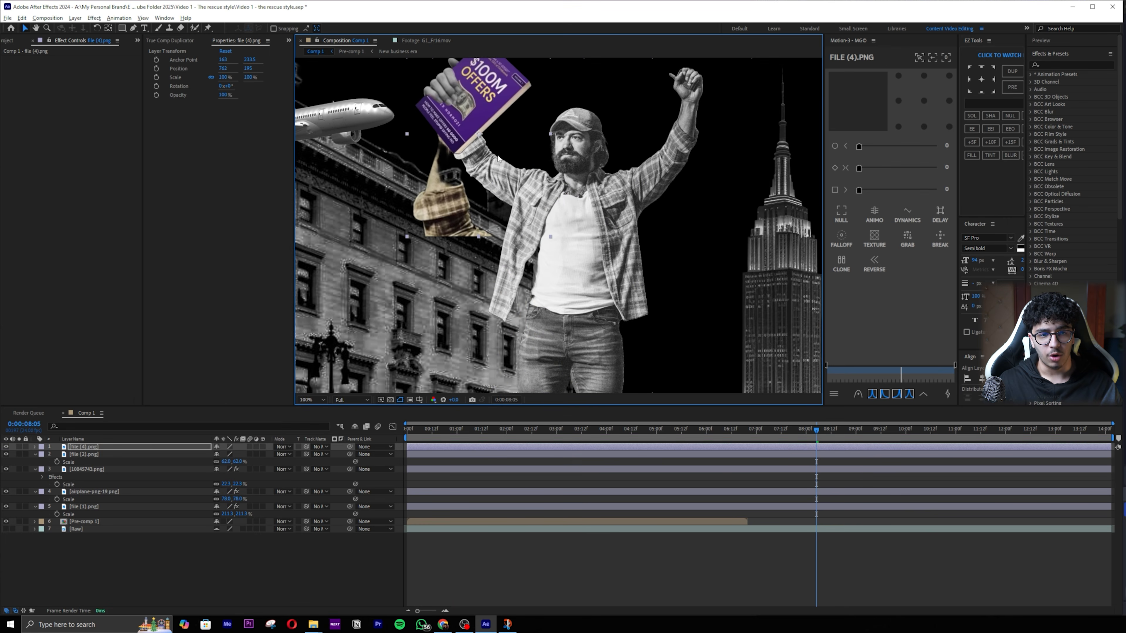
pyautogui.middleClick(498, 94)
pyautogui.scroll(2, 560, 262)
pyautogui.press('s')
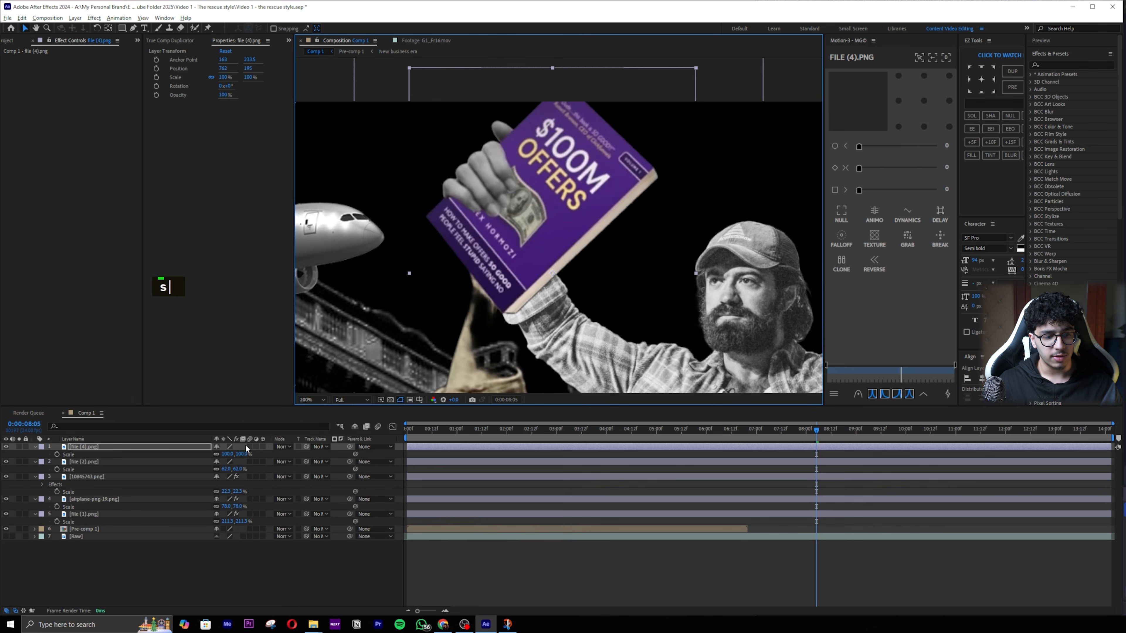
pyautogui.moveTo(242, 455); pyautogui.dragTo(223, 453)
pyautogui.moveTo(535, 248); pyautogui.dragTo(536, 213)
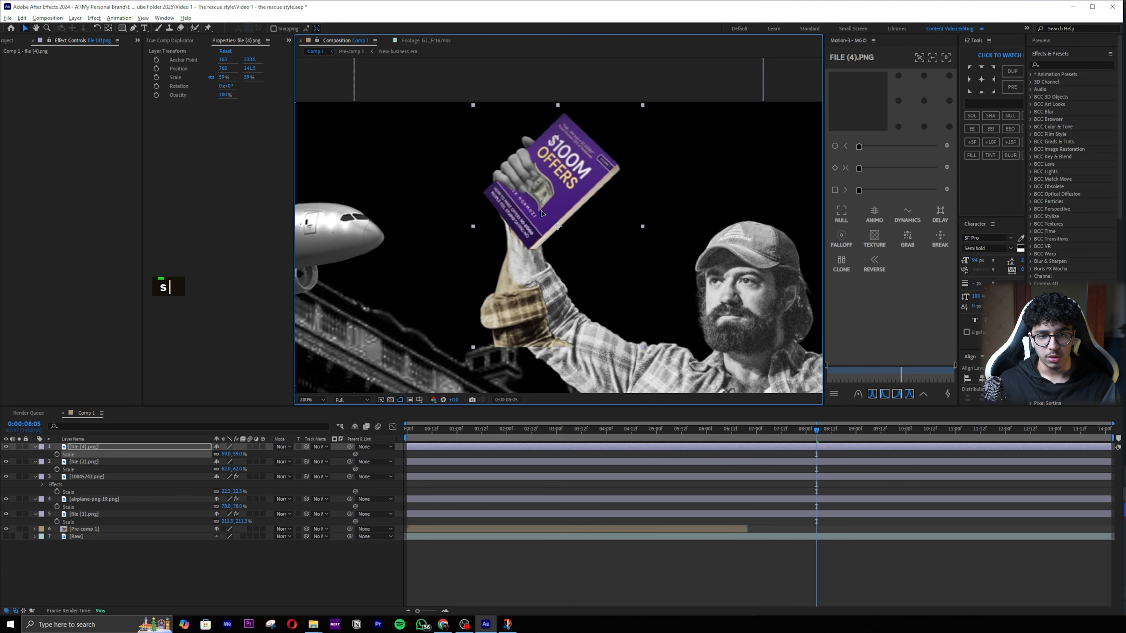
# Step: Shift the book layer slightly below the fist and mask it to the book and hand, cutting off the plaid sleeve
pyautogui.scroll(2, 533, 211)
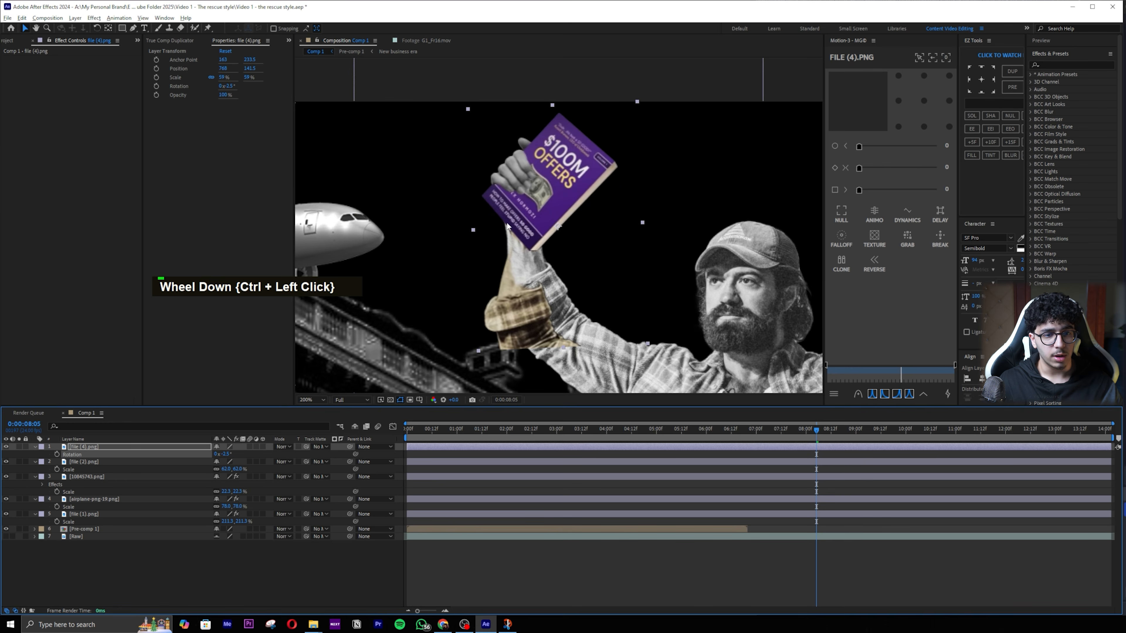
pyautogui.moveTo(507, 226); pyautogui.dragTo(521, 290)
pyautogui.doubleClick(122, 28)
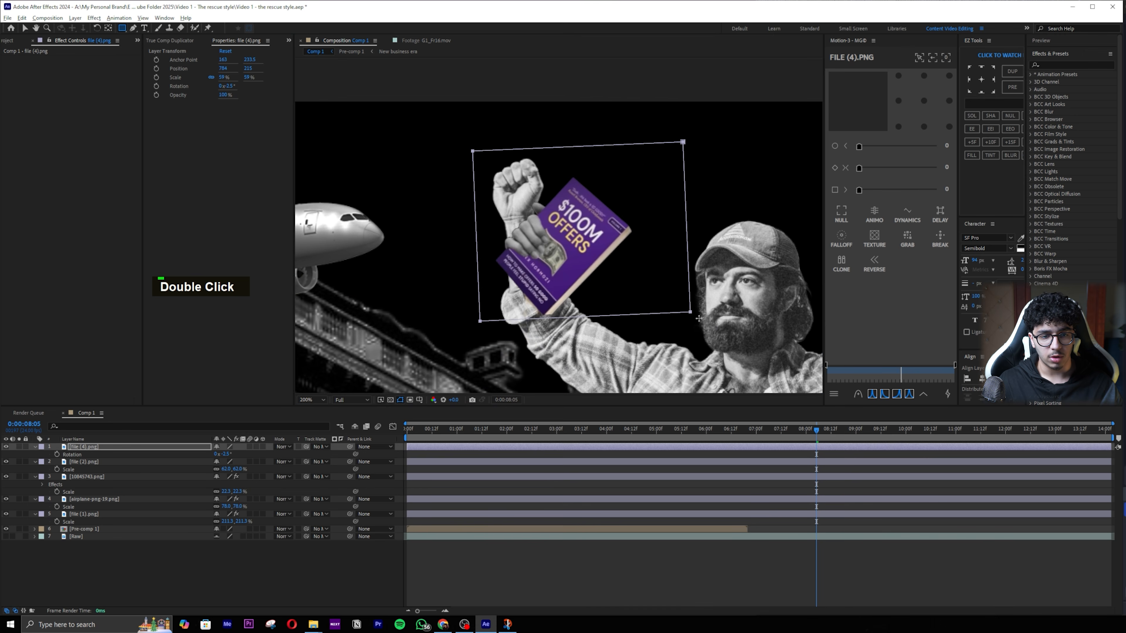
pyautogui.moveTo(649, 310); pyautogui.dragTo(642, 316)
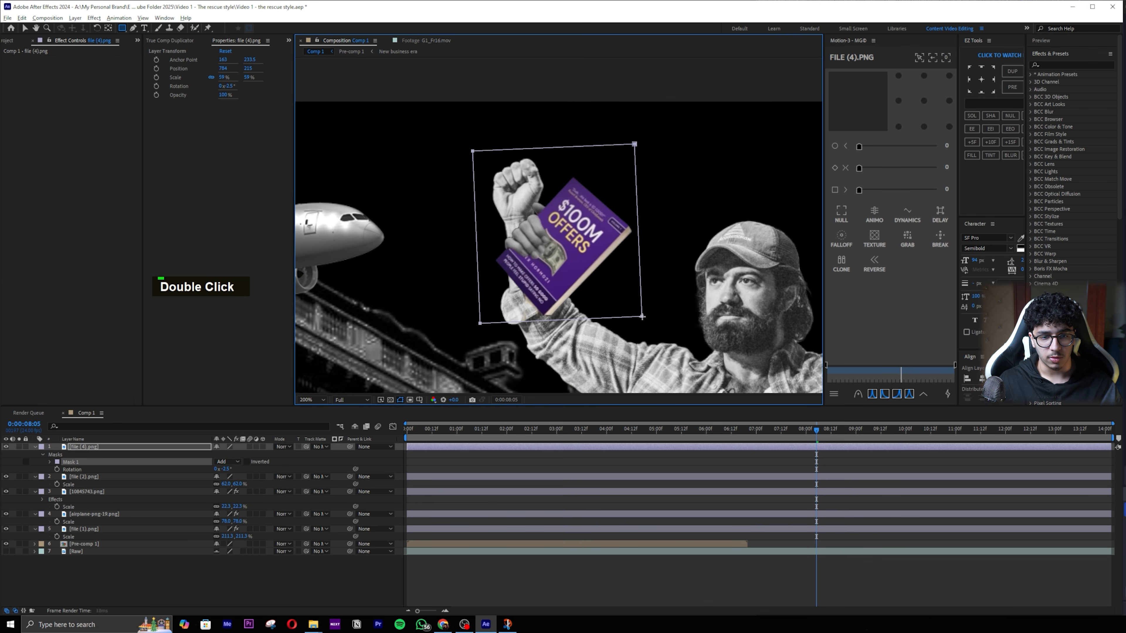
pyautogui.press('g')
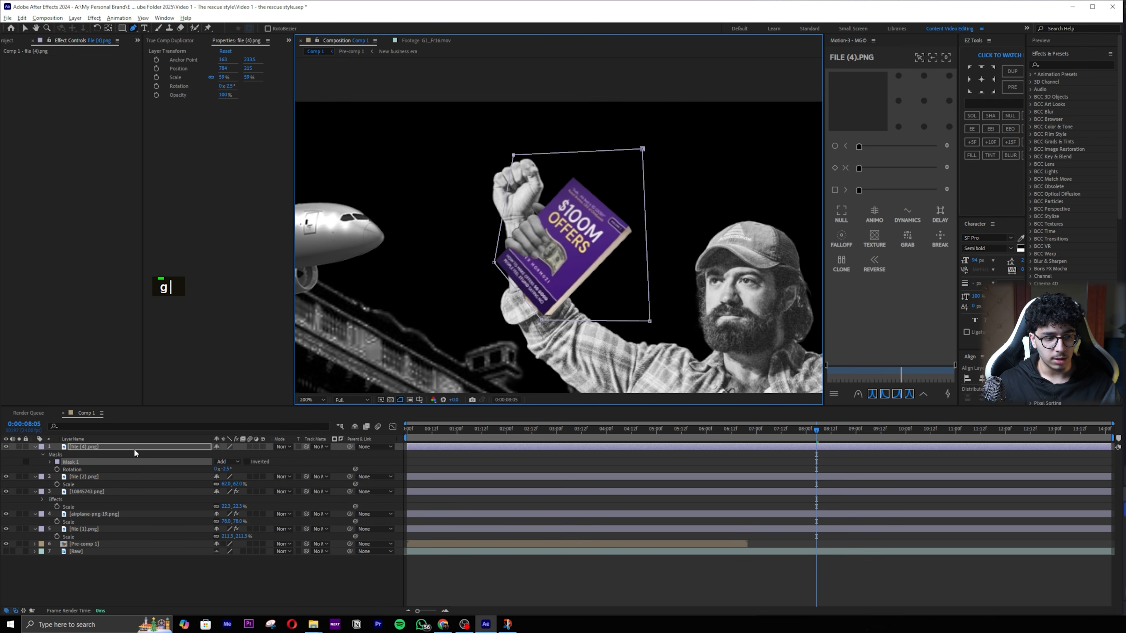
# Step: Move the masked book and hand over the man's raised fist and rotate the layer to about -12° to match the arm
pyautogui.click(134, 447)
pyautogui.press('v')
pyautogui.moveTo(523, 267); pyautogui.dragTo(505, 215)
pyautogui.press('r')
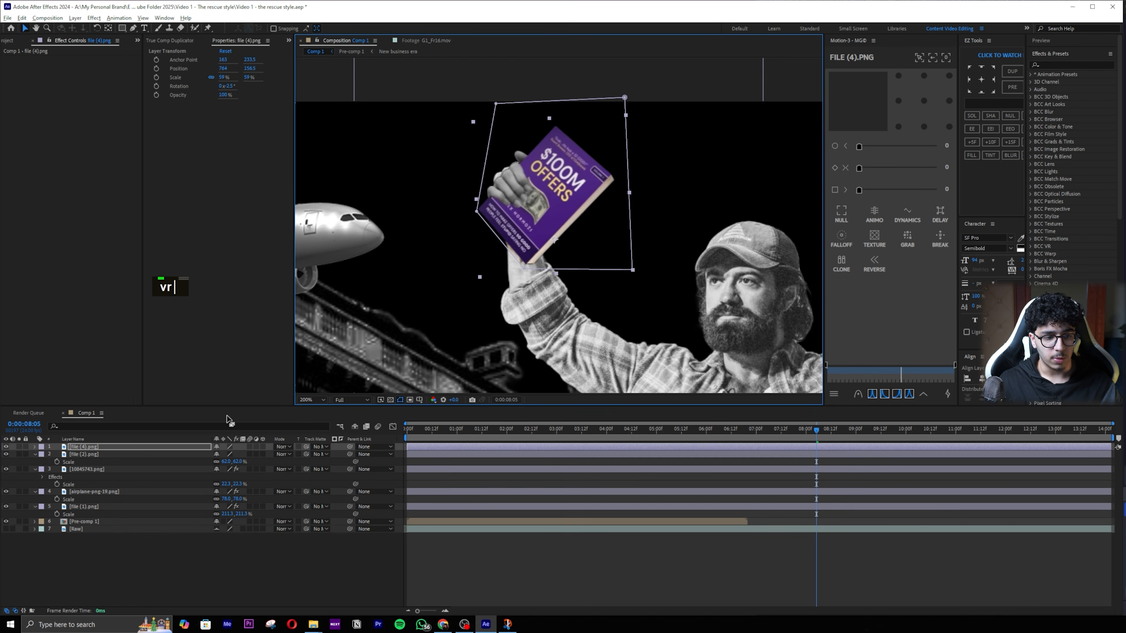
pyautogui.moveTo(226, 455); pyautogui.dragTo(298, 449)
pyautogui.moveTo(551, 217); pyautogui.dragTo(535, 215)
pyautogui.hotkey('ctrl', 'shift', 'a')
pyautogui.scroll(-1, 539, 215)
pyautogui.scroll(1, 538, 216)
pyautogui.press('v')
pyautogui.click(539, 215)
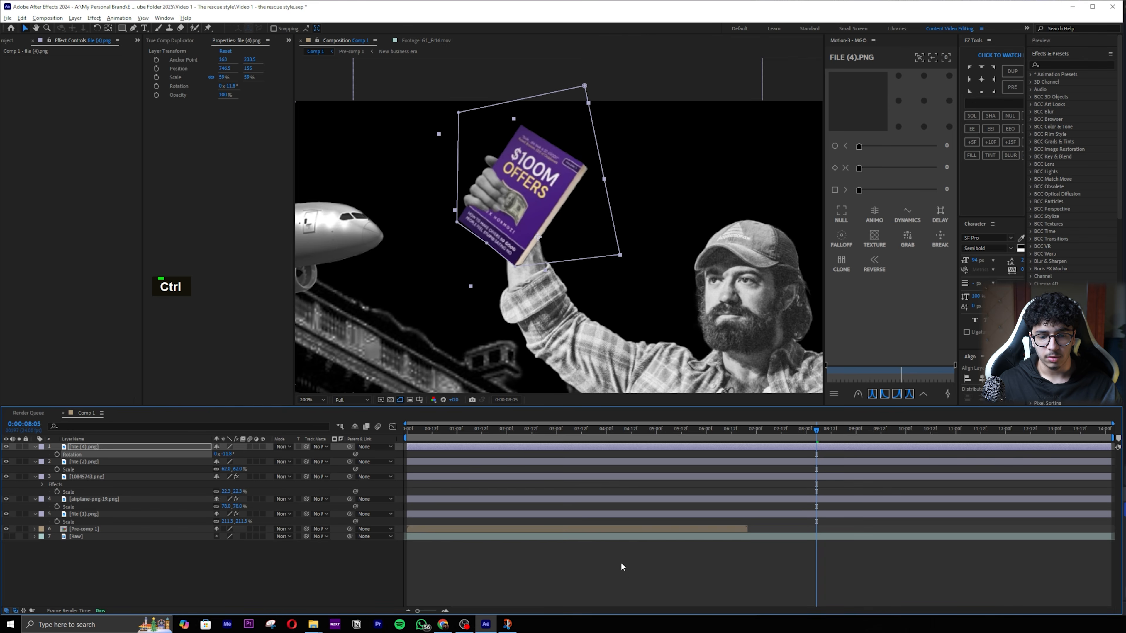
pyautogui.click(621, 566)
# Step: Parent the book layer file (4).png to the man layer file (2).png and scale the man down to 46%
pyautogui.scroll(-4, 589, 274)
pyautogui.scroll(3, 575, 251)
pyautogui.middleClick(575, 251)
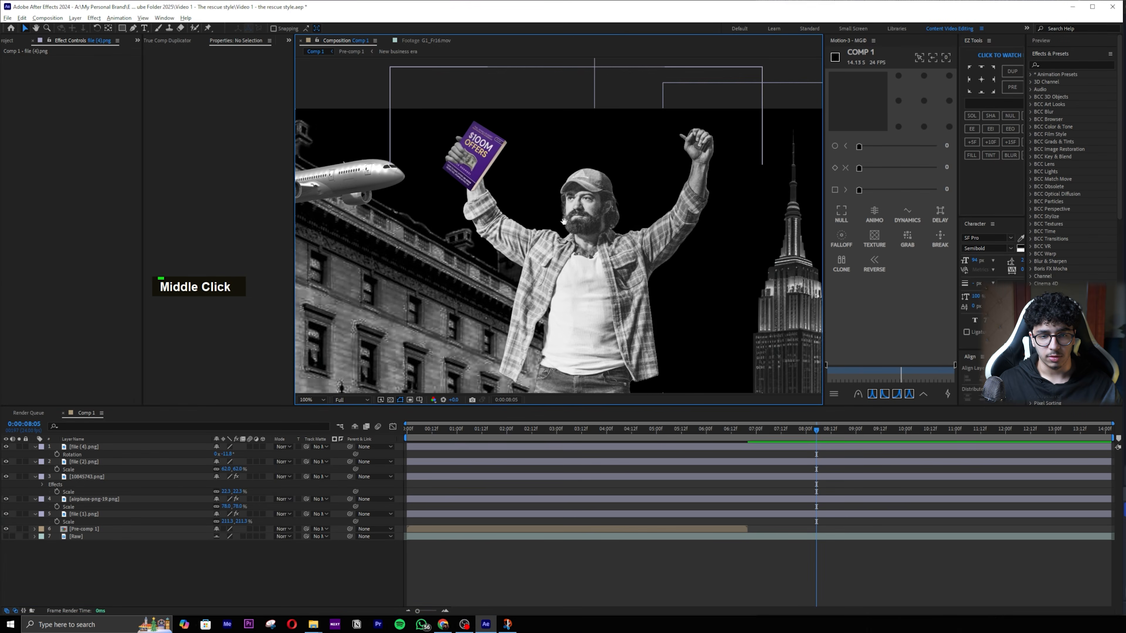
pyautogui.scroll(-2, 538, 236)
pyautogui.click(119, 449)
pyautogui.moveTo(288, 450); pyautogui.dragTo(366, 448)
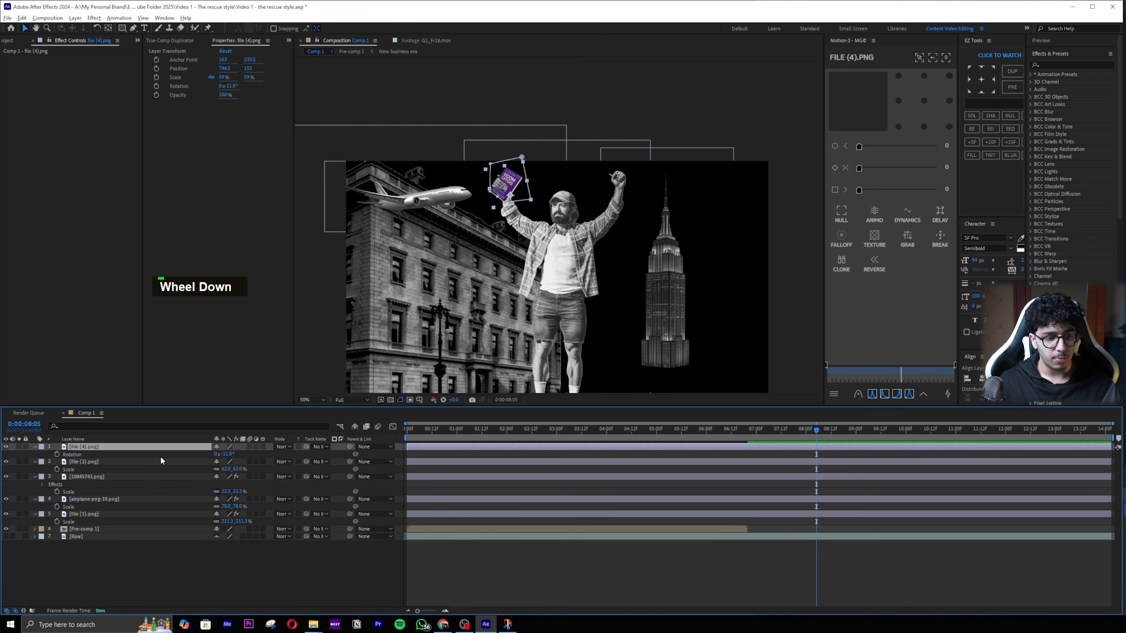
pyautogui.keyDown('shift'); pyautogui.click(124, 464); pyautogui.keyUp('shift')
pyautogui.scroll(-2, 593, 257)
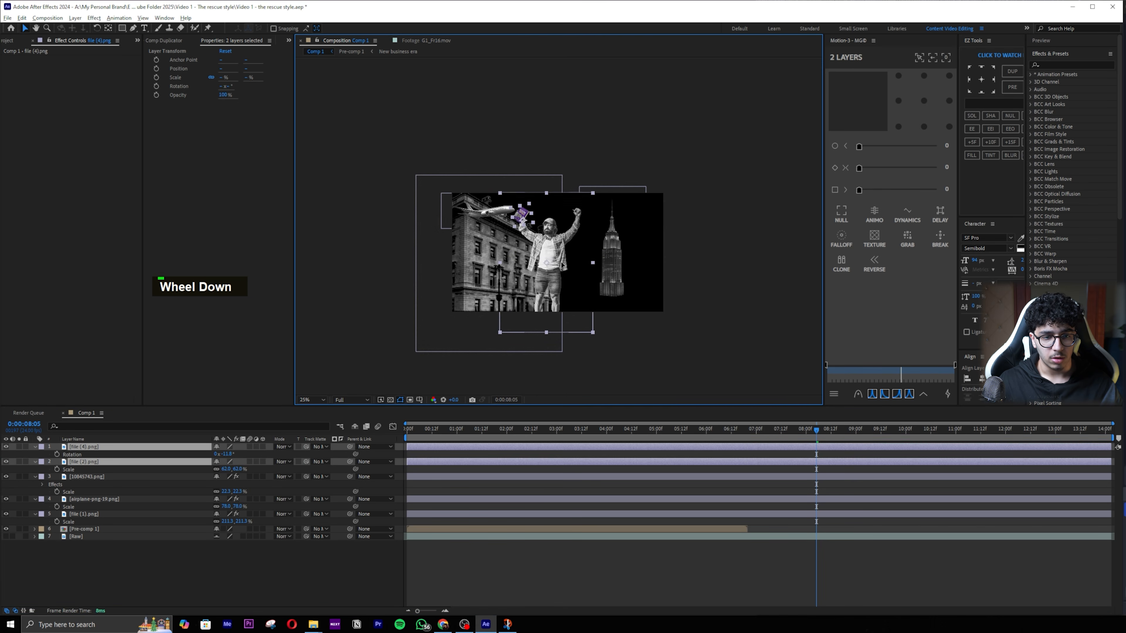
pyautogui.press('s')
pyautogui.moveTo(350, 446); pyautogui.dragTo(139, 462)
pyautogui.moveTo(238, 469); pyautogui.dragTo(231, 469)
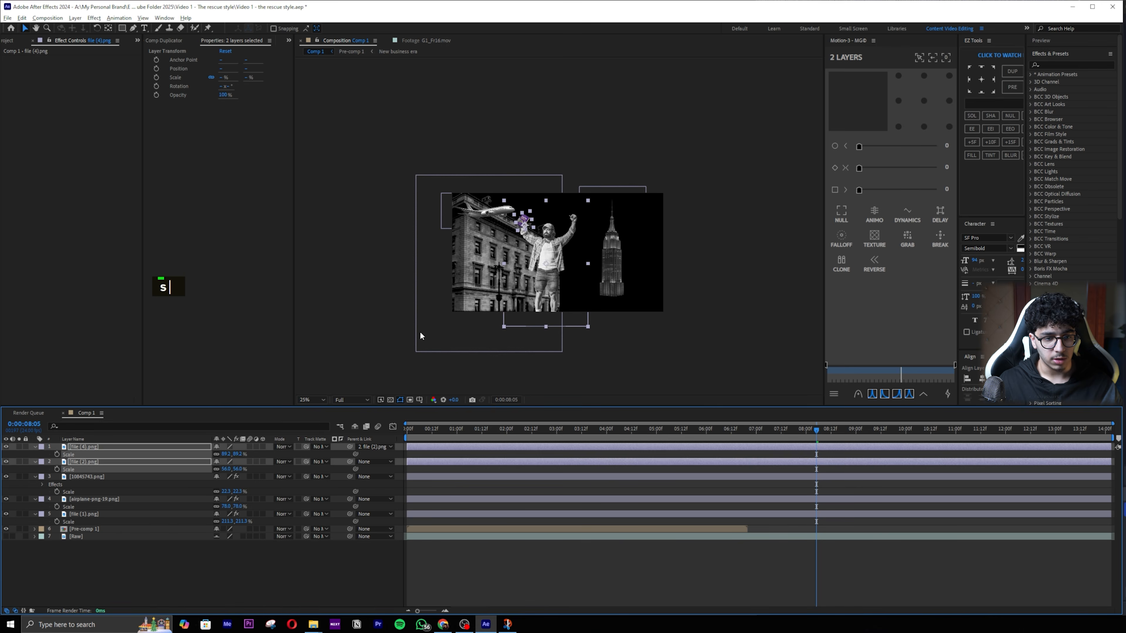
pyautogui.scroll(2, 540, 254)
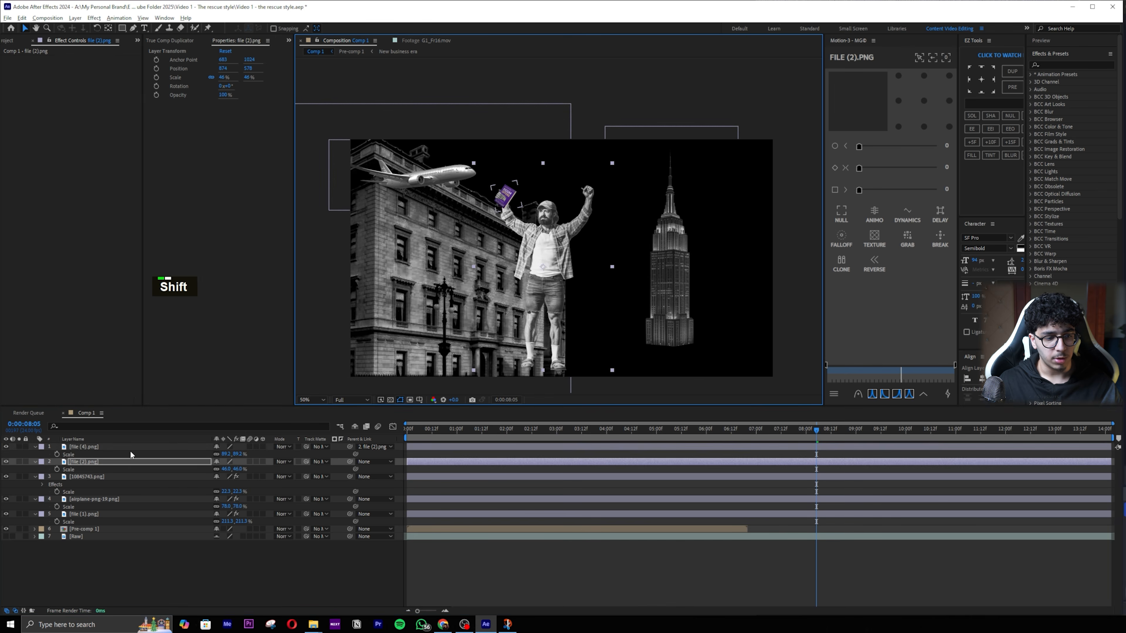
# Step: Pre-compose the man and book layers, scale the pre-comp to about 144.9% and position it between the building and skyscraper
pyautogui.keyDown('shift'); pyautogui.click(133, 447); pyautogui.keyUp('shift')
pyautogui.hotkey('ctrl', 'shift', 'c')
pyautogui.press('Return')
pyautogui.press('s')
pyautogui.moveTo(238, 457); pyautogui.dragTo(329, 460)
pyautogui.middleClick(421, 385)
pyautogui.scroll(1, 427, 389)
pyautogui.moveTo(529, 295); pyautogui.dragTo(565, 322)
pyautogui.click(684, 579)
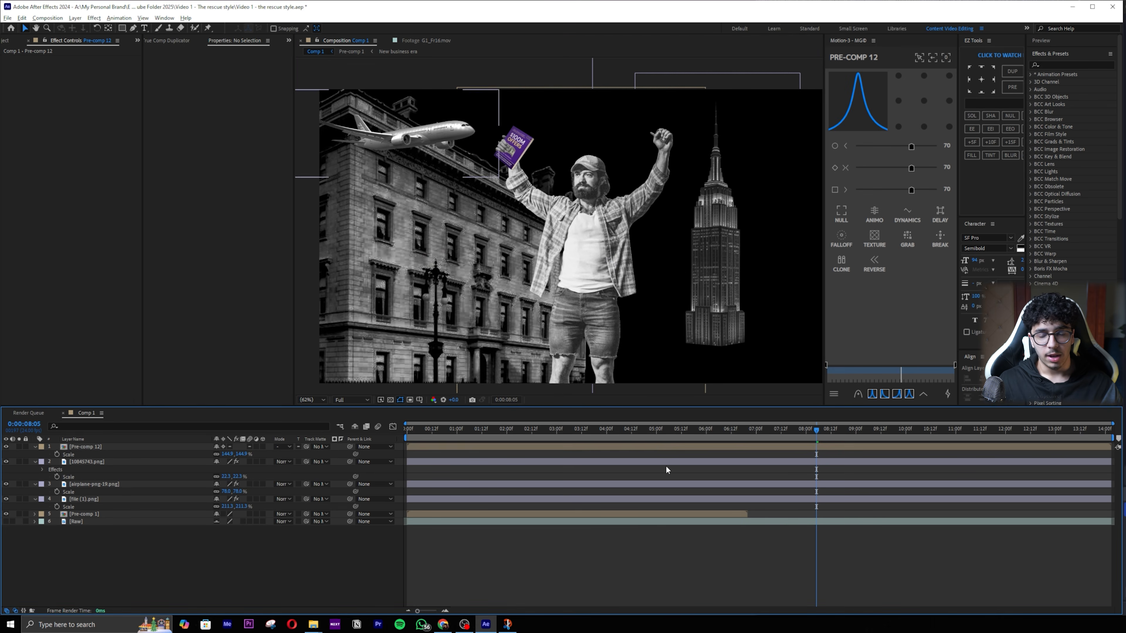
# Step: Inside Pre-comp 12, add Hue/Saturation to file (2).png with Colorize on, a hue of about 1x+28° and reduced saturation
pyautogui.scroll(-1, 647, 442)
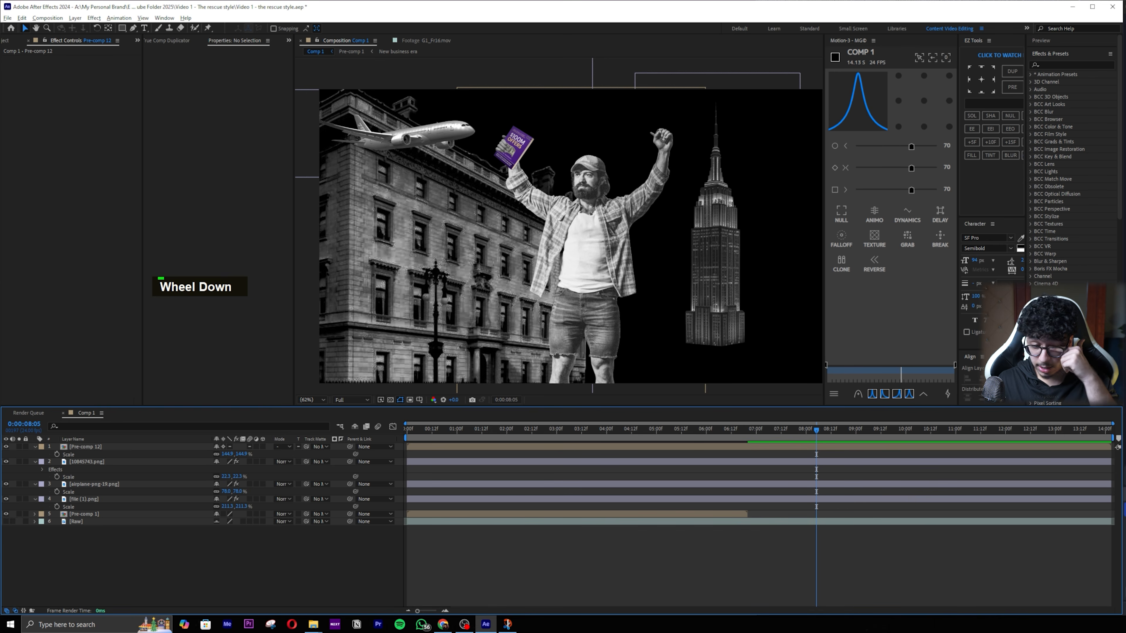
pyautogui.doubleClick(626, 268)
pyautogui.scroll(2, 536, 255)
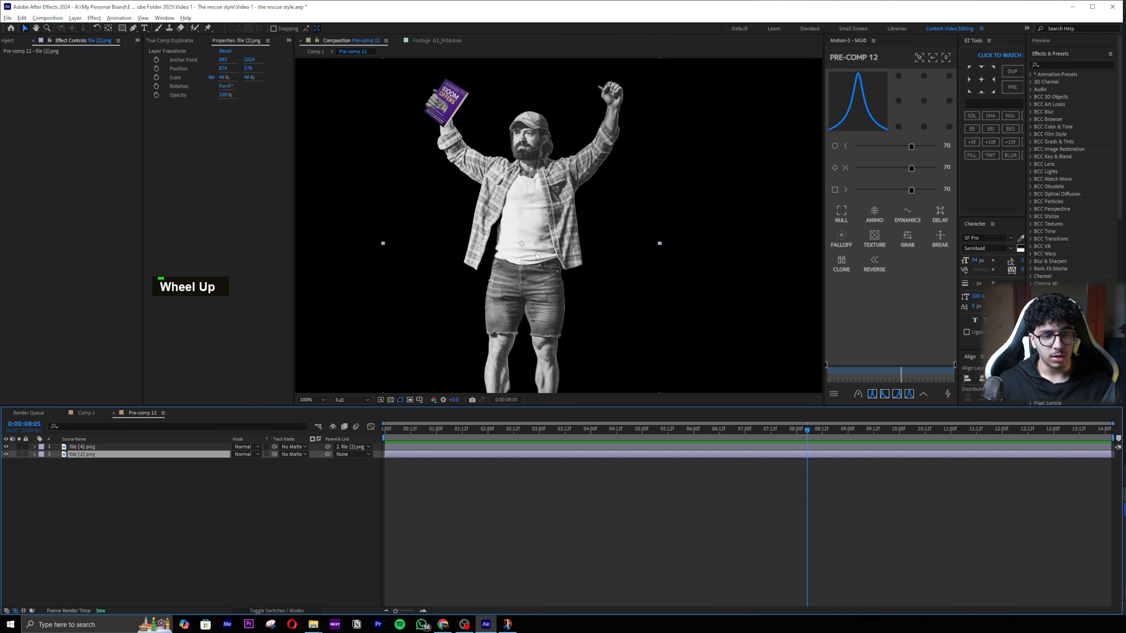
pyautogui.doubleClick(5, 454)
pyautogui.hotkey('ctrl', 'space')
pyautogui.write('hue')
pyautogui.press('Return')
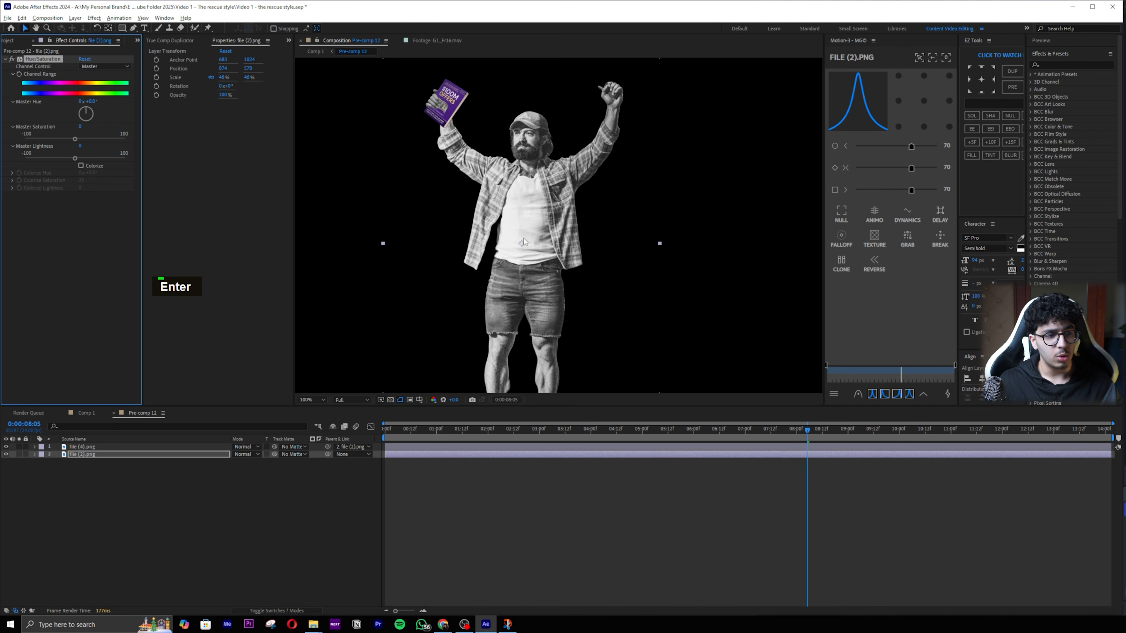
pyautogui.hotkey('ctrl', 'z')
pyautogui.click(80, 165)
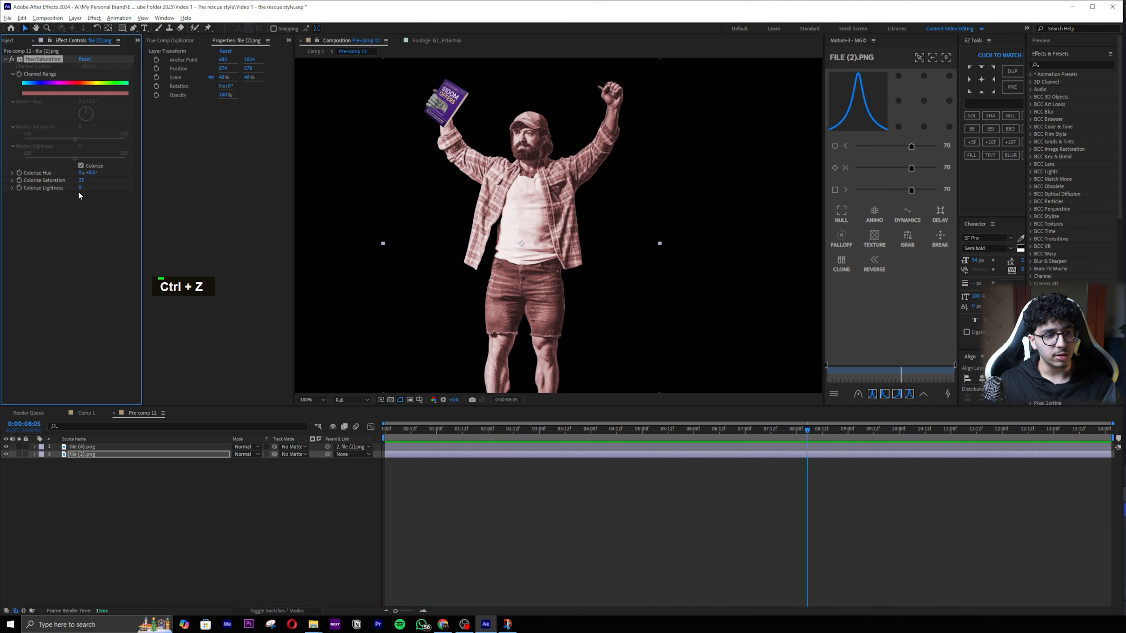
pyautogui.moveTo(82, 181)
pyautogui.mouseDown()
pyautogui.moveTo(109, 177)
pyautogui.moveTo(76, 176)
pyautogui.mouseUp()
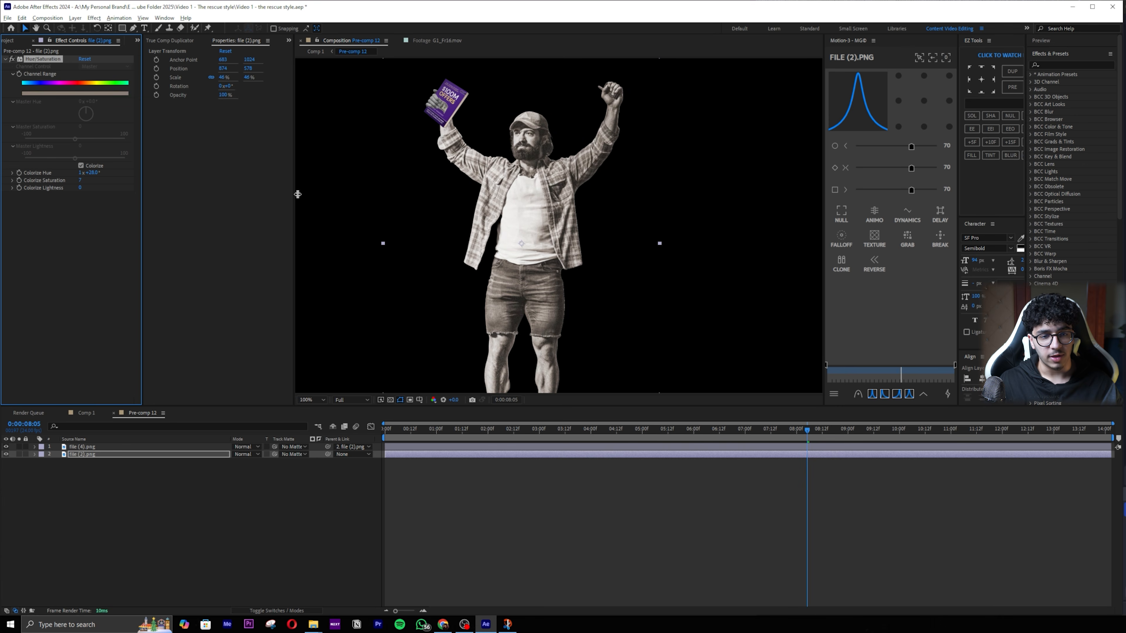
# Step: Compare the tinted man with the scene in Comp 1 and set his Colorize Saturation to 12
pyautogui.scroll(-1, 298, 194)
pyautogui.scroll(1, 463, 203)
pyautogui.keyDown('ctrl'); pyautogui.click(81, 180); pyautogui.keyUp('ctrl')
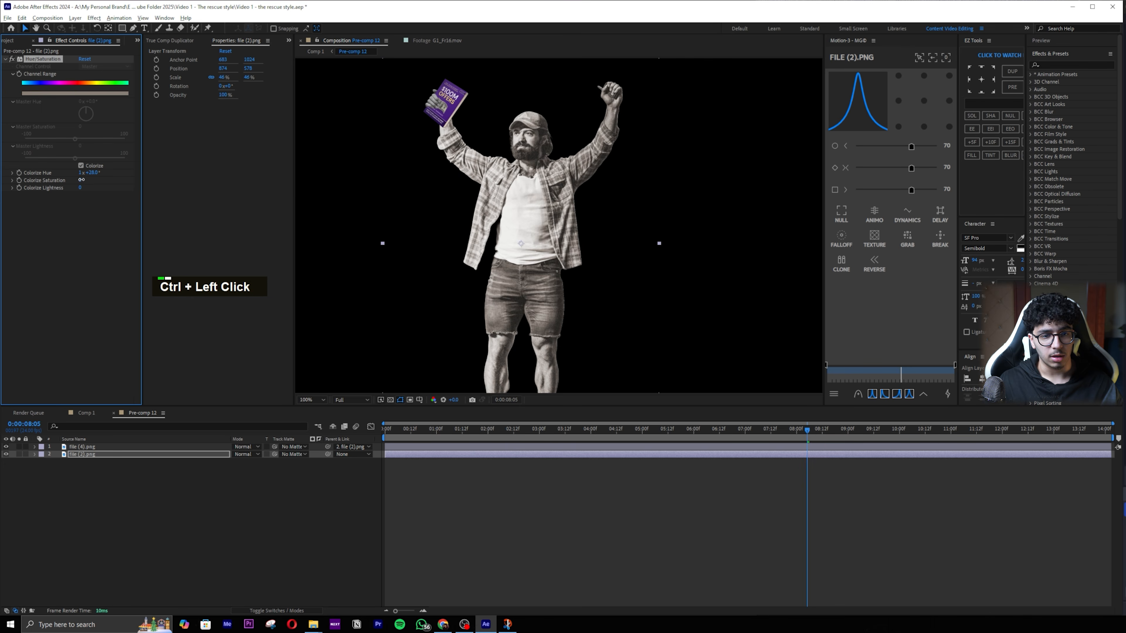
pyautogui.press('Tab')
pyautogui.click(504, 508)
pyautogui.scroll(-1, 587, 271)
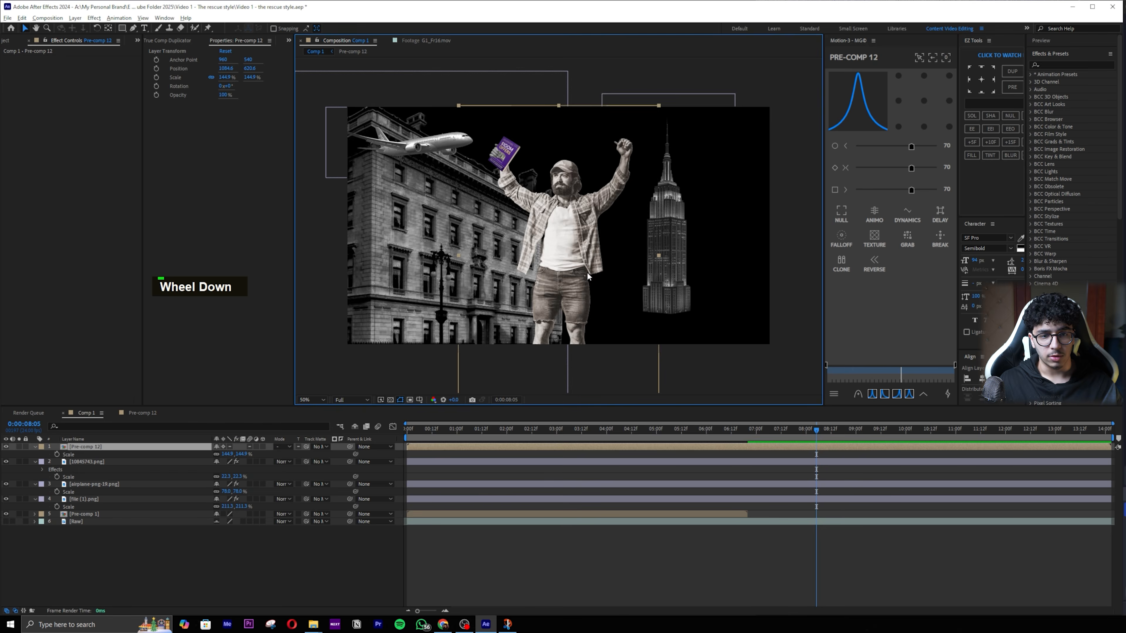
pyautogui.scroll(1, 583, 258)
pyautogui.scroll(1, 582, 259)
pyautogui.scroll(-1, 575, 262)
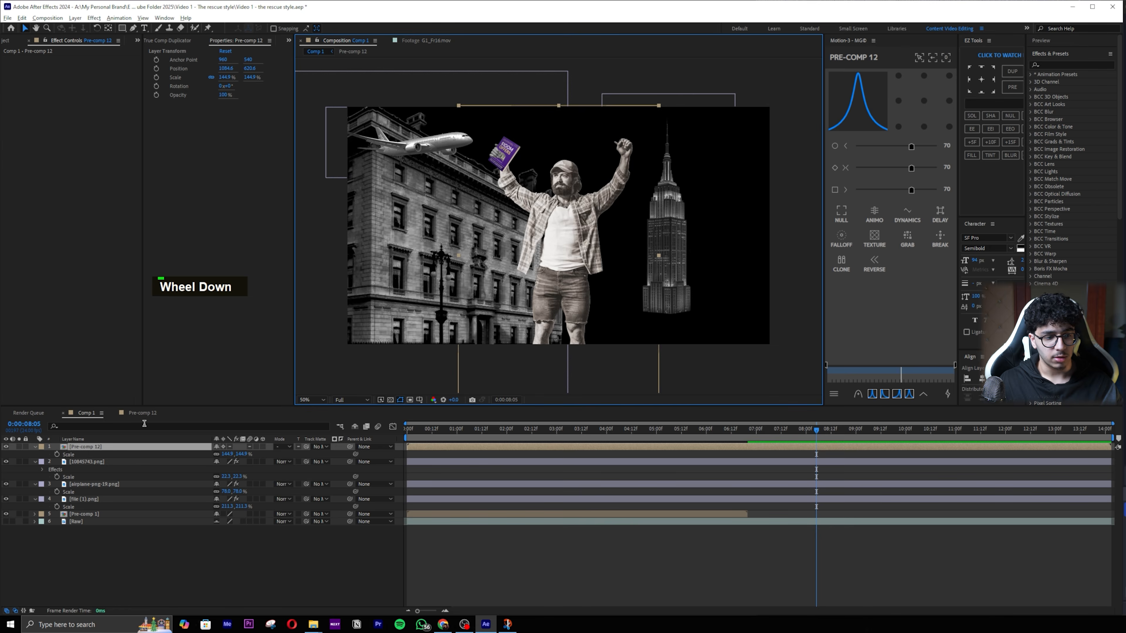
pyautogui.doubleClick(575, 262)
pyautogui.keyDown('ctrl'); pyautogui.click(80, 179); pyautogui.keyUp('ctrl')
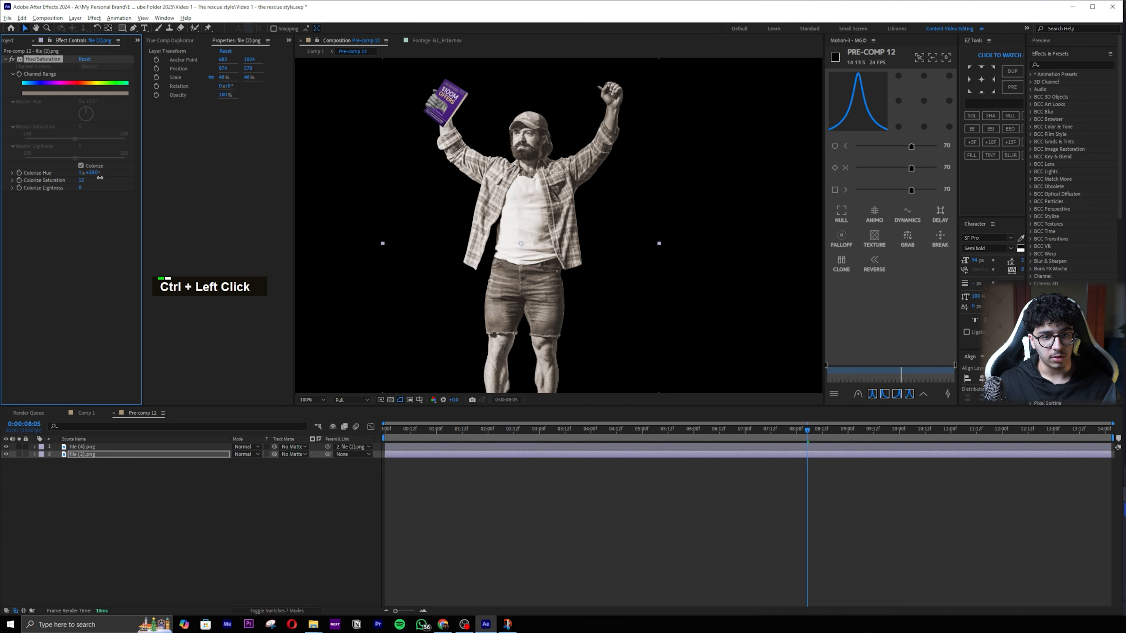
pyautogui.click(86, 413)
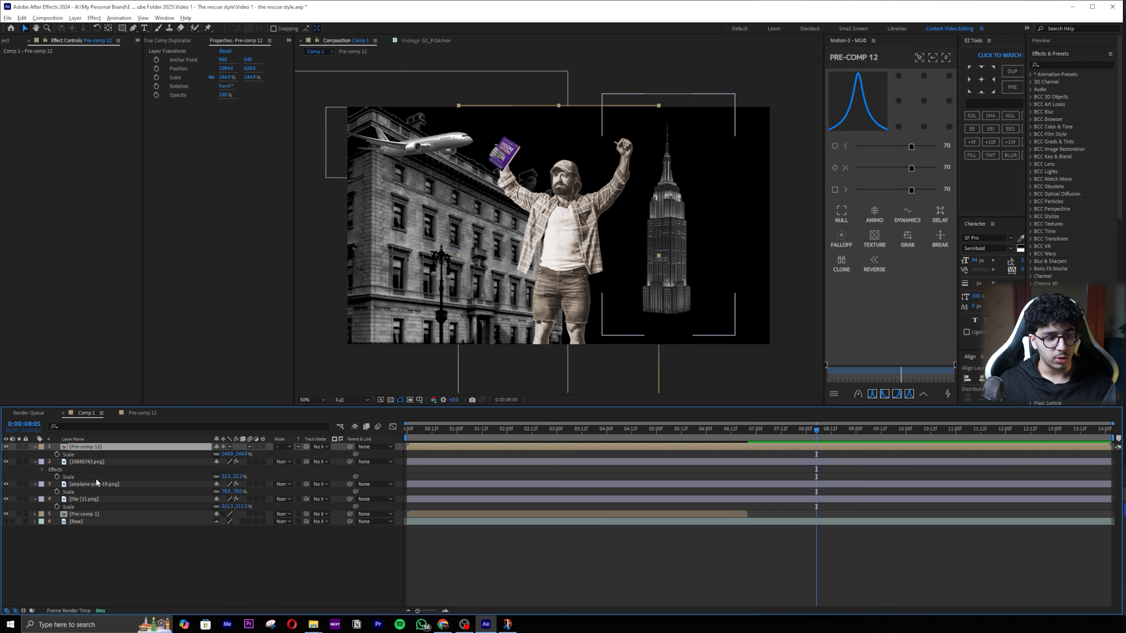
# Step: Copy the Curves effect from the building layer file (1).png onto the Pre-comp 12 layer
pyautogui.click(93, 498)
pyautogui.click(27, 59)
pyautogui.hotkey('ctrl', 'c')
pyautogui.click(102, 446)
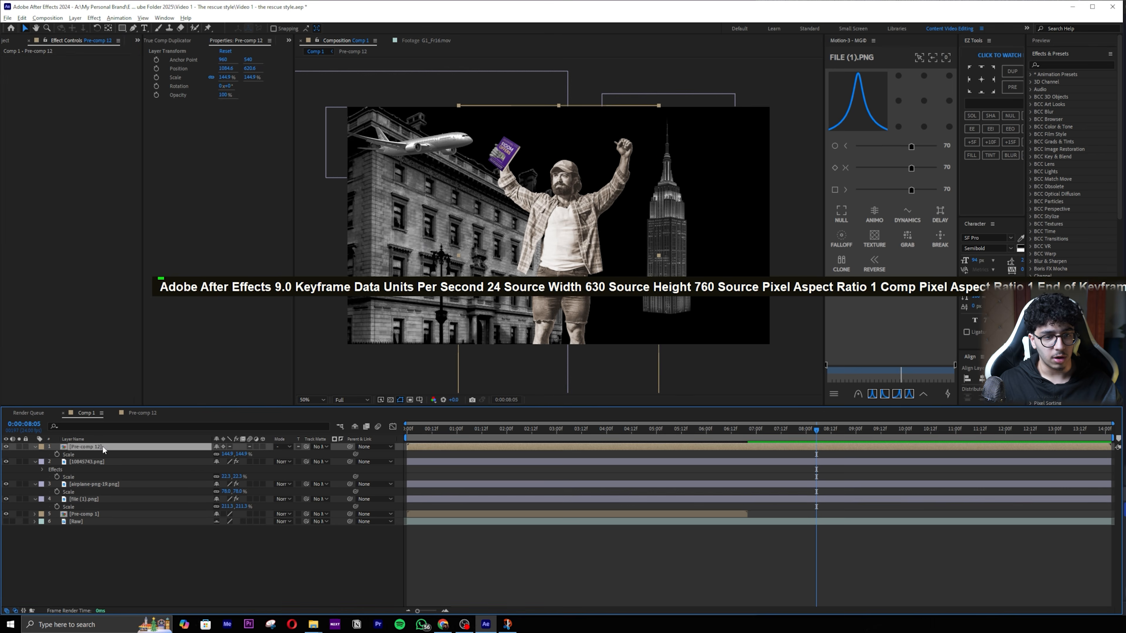
pyautogui.hotkey('ctrl', 'v')
pyautogui.scroll(2, 560, 251)
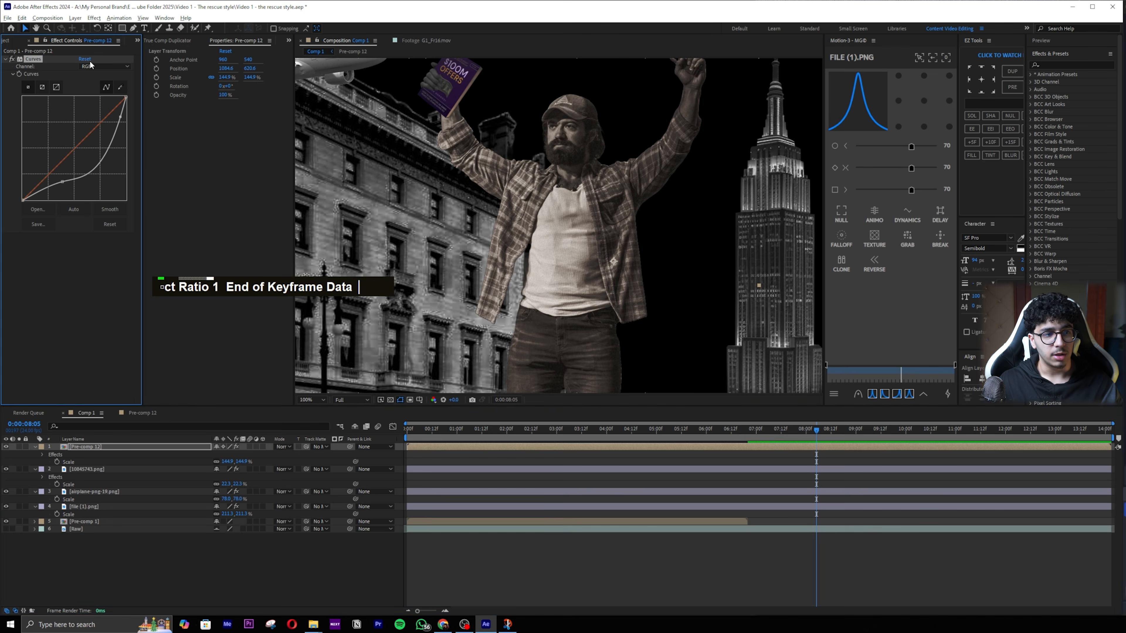
# Step: Reset the Curves on Pre-comp 12, lower the shadows and slightly lower the highlights, and save the project
pyautogui.click(85, 59)
pyautogui.moveTo(57, 165); pyautogui.dragTo(67, 170)
pyautogui.moveTo(101, 119); pyautogui.dragTo(101, 132)
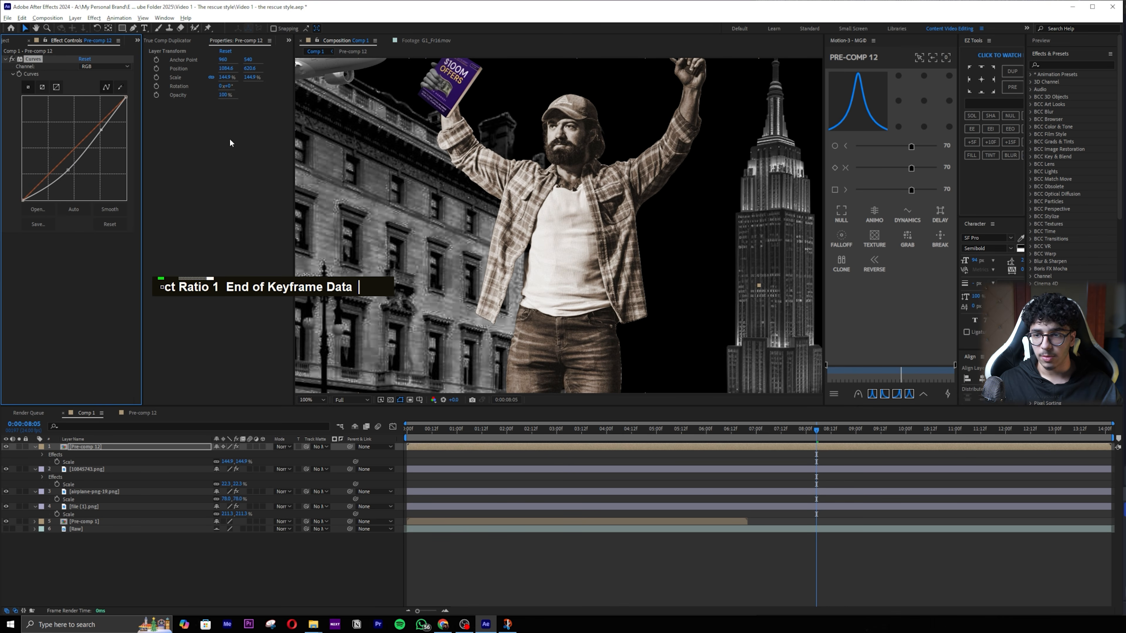
pyautogui.moveTo(67, 170); pyautogui.dragTo(70, 175)
pyautogui.scroll(-2, 408, 268)
pyautogui.hotkey('ctrl', 's')
# Step: Move the Curves effect from the Pre-comp 12 layer onto the man layer inside it and return to Comp 1
pyautogui.doubleClick(38, 60)
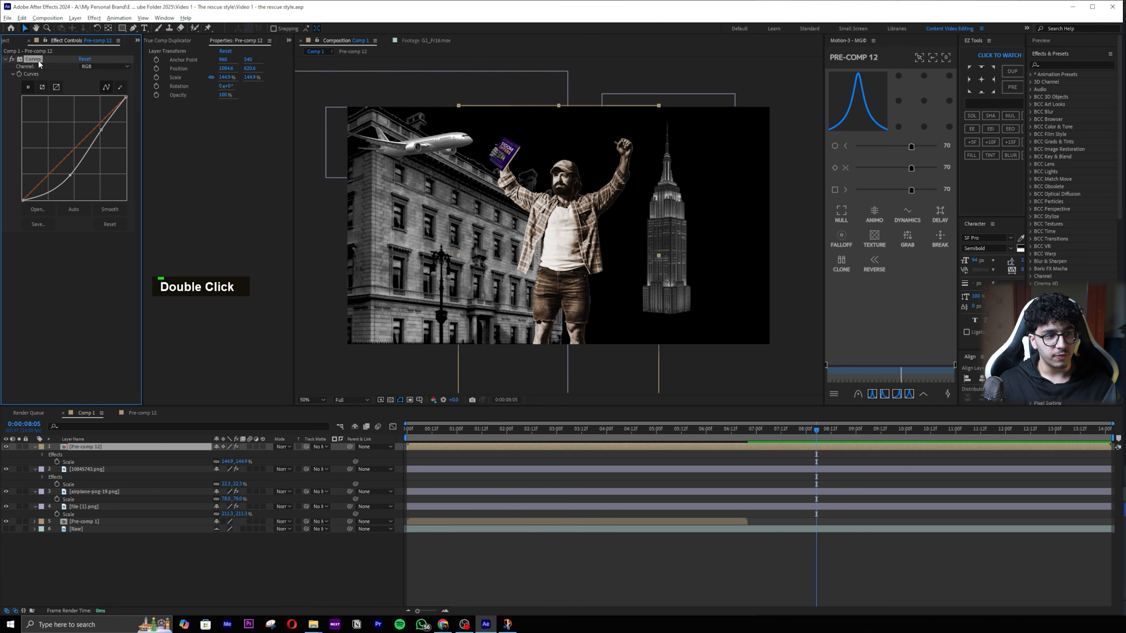
pyautogui.hotkey('ctrl', 'c')
pyautogui.doubleClick(114, 446)
pyautogui.click(100, 452)
pyautogui.hotkey('ctrl', 'v')
pyautogui.press('Tab')
pyautogui.click(196, 519)
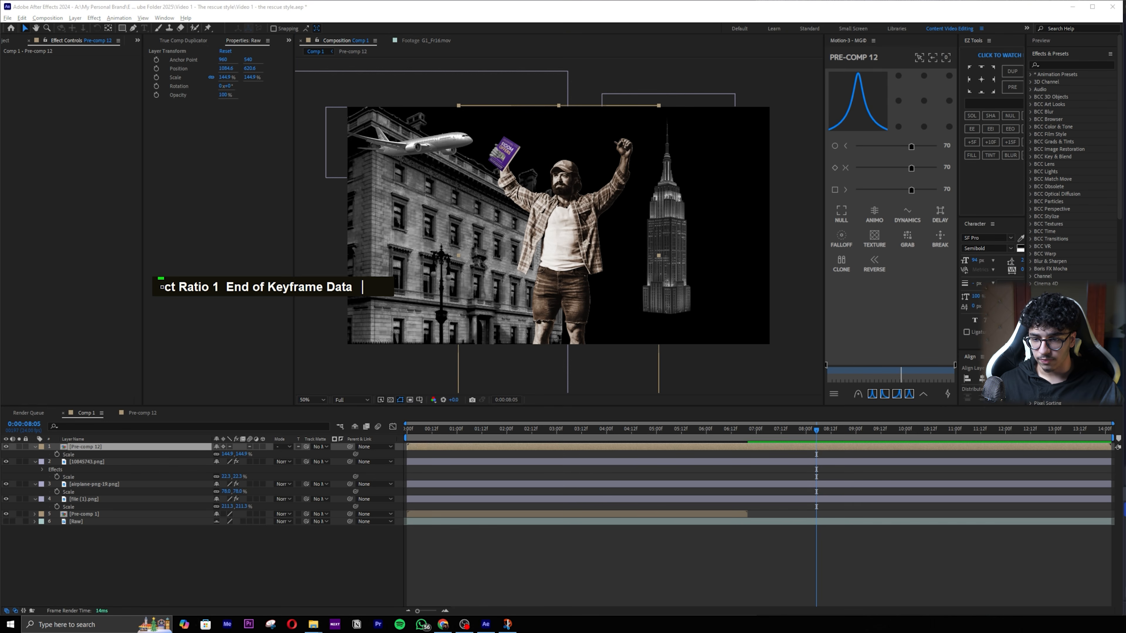
# Step: Save the project, then scale the man layer Pre-comp 12 to about 167% and move him slightly lower in the frame
pyautogui.click(866, 517)
pyautogui.hotkey('ctrl', 's')
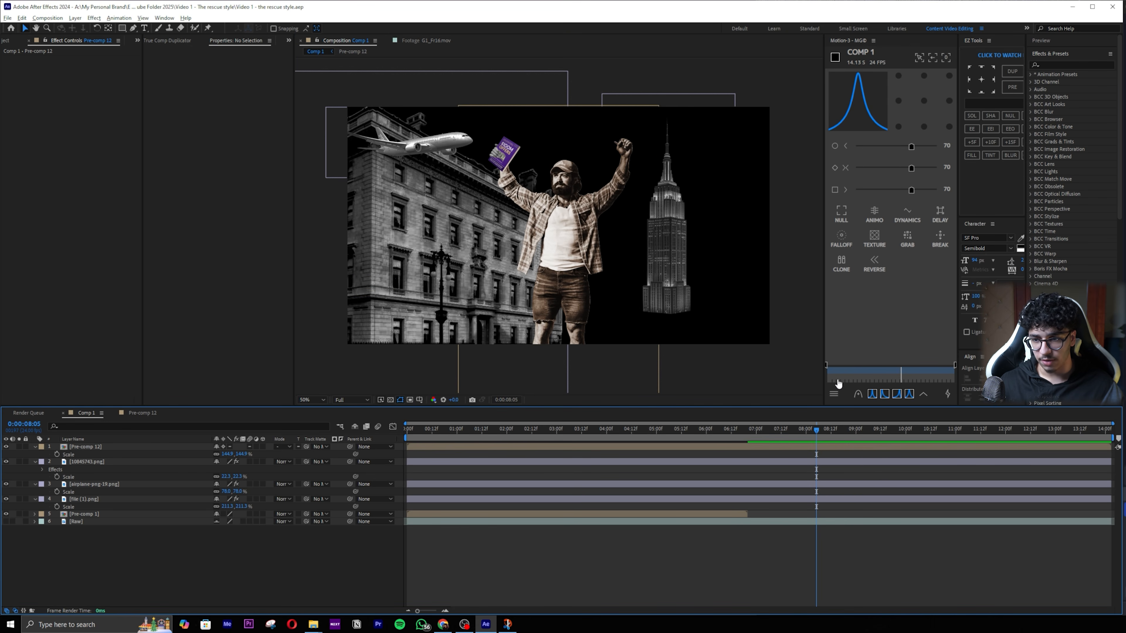
pyautogui.click(595, 290)
pyautogui.moveTo(236, 455); pyautogui.dragTo(332, 452)
pyautogui.moveTo(586, 275); pyautogui.dragTo(591, 290)
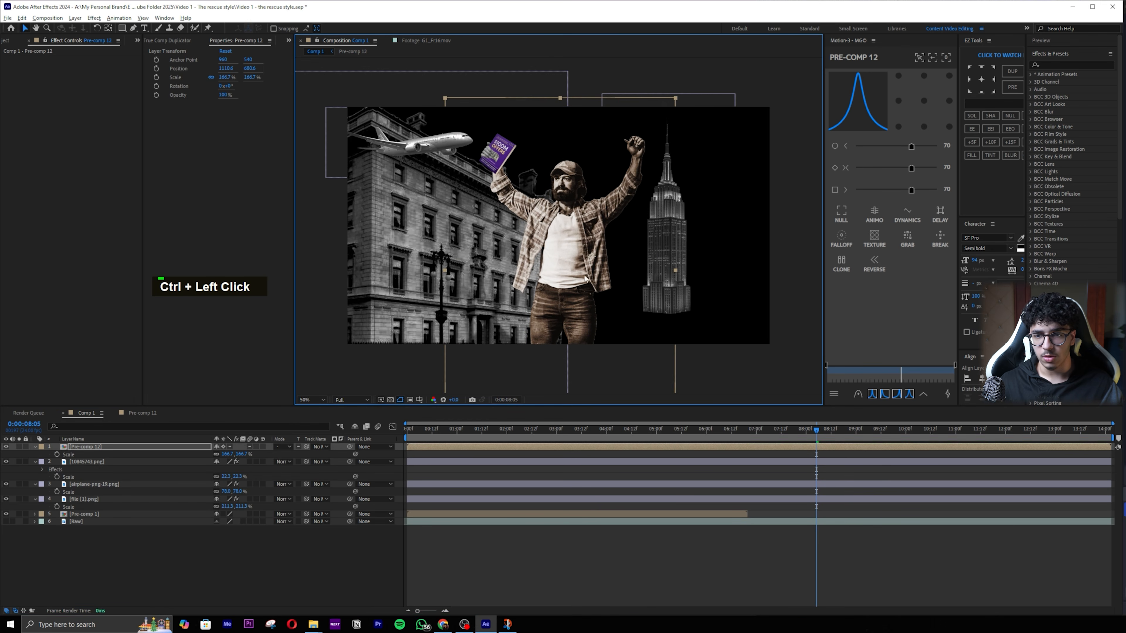
# Step: Scale the airplane layer down to about 71.4% and shift it slightly toward the left edge of the scene
pyautogui.click(437, 142)
pyautogui.press('s')
pyautogui.press('s')
pyautogui.moveTo(240, 491); pyautogui.dragTo(232, 439)
pyautogui.moveTo(431, 144); pyautogui.dragTo(423, 147)
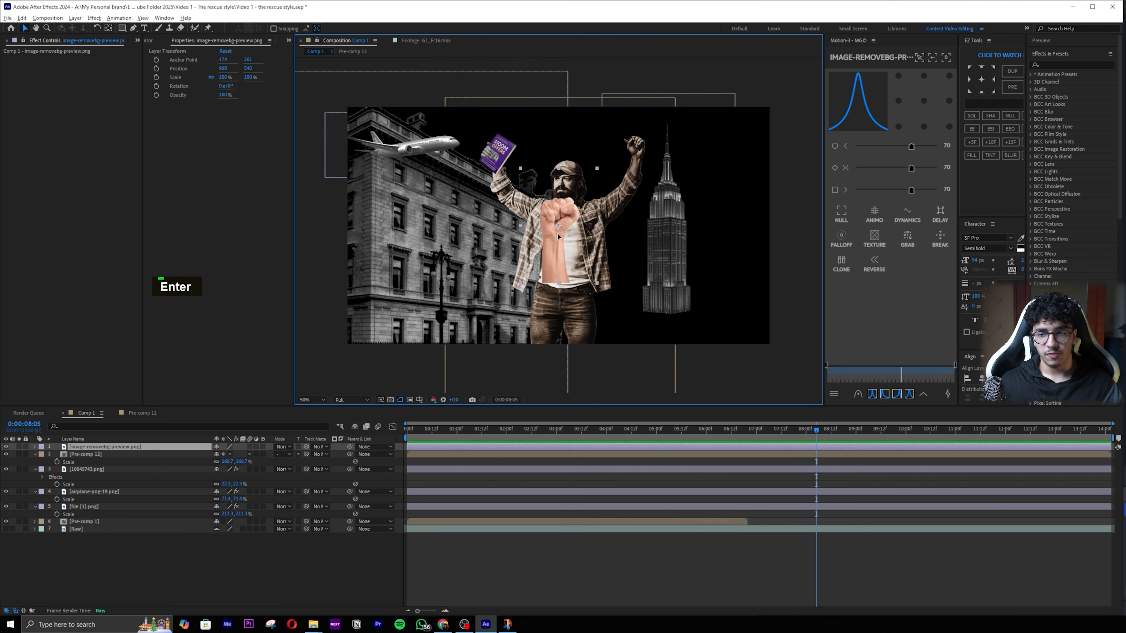
# Step: Place the raised fist at the bottom centre of the scene, then add the pointing-finger hand image and scale it down
pyautogui.moveTo(557, 228); pyautogui.dragTo(549, 315)
pyautogui.hotkey('ctrl', 'v')
pyautogui.press('s')
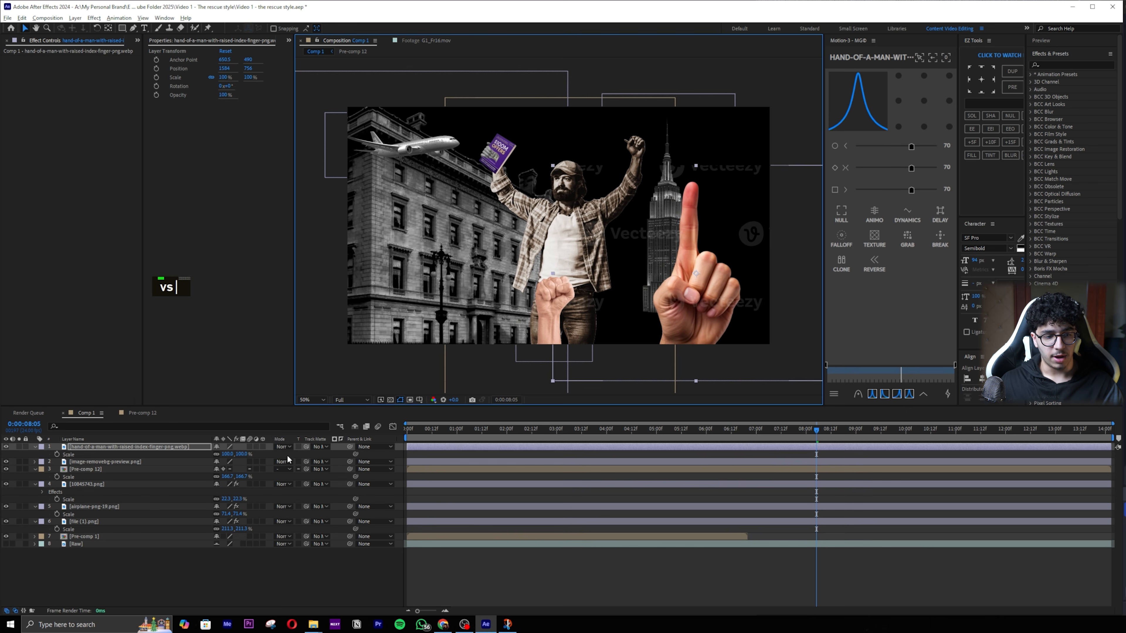
pyautogui.moveTo(243, 452); pyautogui.dragTo(231, 453)
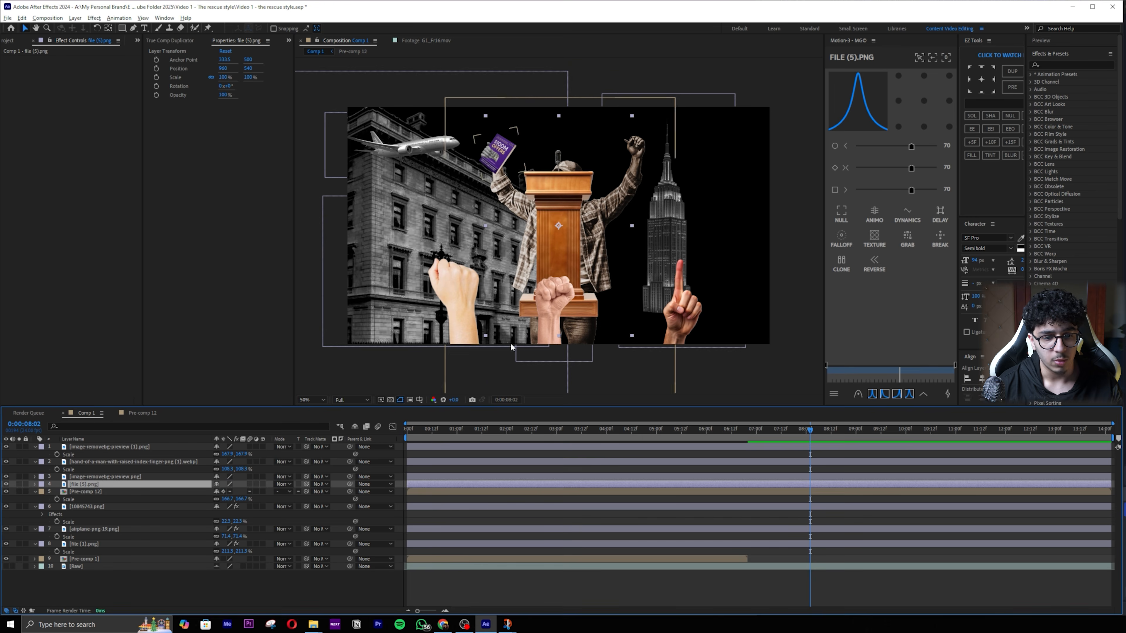
# Step: Scale the podium layer file (5).png to about 199.2% and position it at the bottom centre in front of the man
pyautogui.moveTo(549, 252); pyautogui.dragTo(553, 301)
pyautogui.press('s')
pyautogui.moveTo(243, 491); pyautogui.dragTo(267, 491)
pyautogui.moveTo(558, 292); pyautogui.dragTo(557, 354)
pyautogui.keyDown('ctrl'); pyautogui.click(242, 491); pyautogui.keyUp('ctrl')
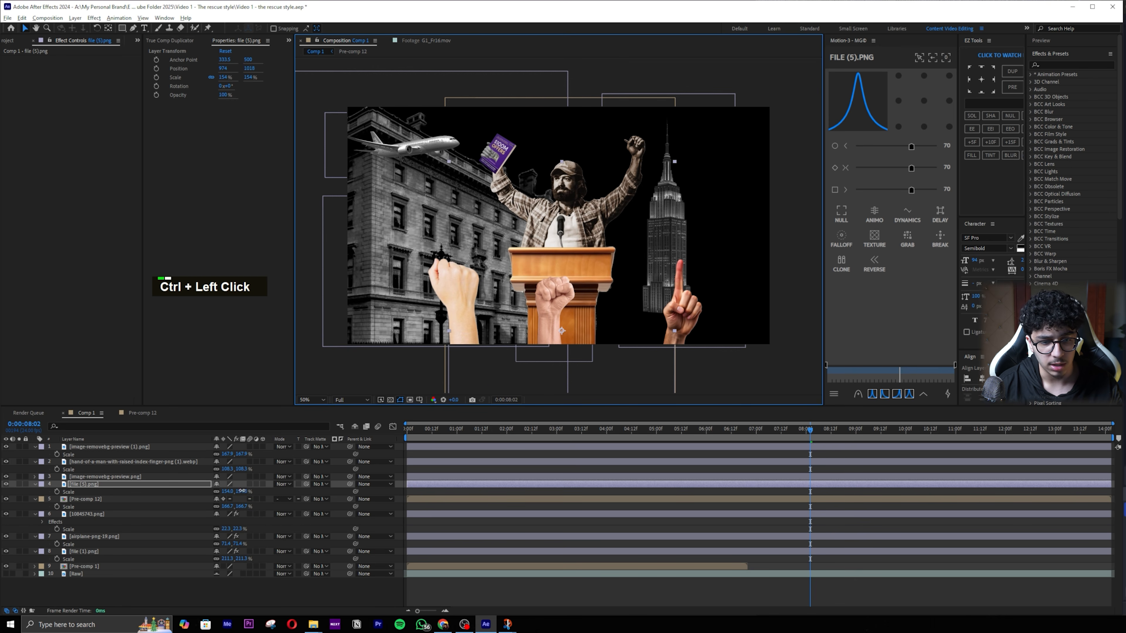
pyautogui.moveTo(241, 490); pyautogui.dragTo(436, 487)
pyautogui.moveTo(607, 261); pyautogui.dragTo(603, 280)
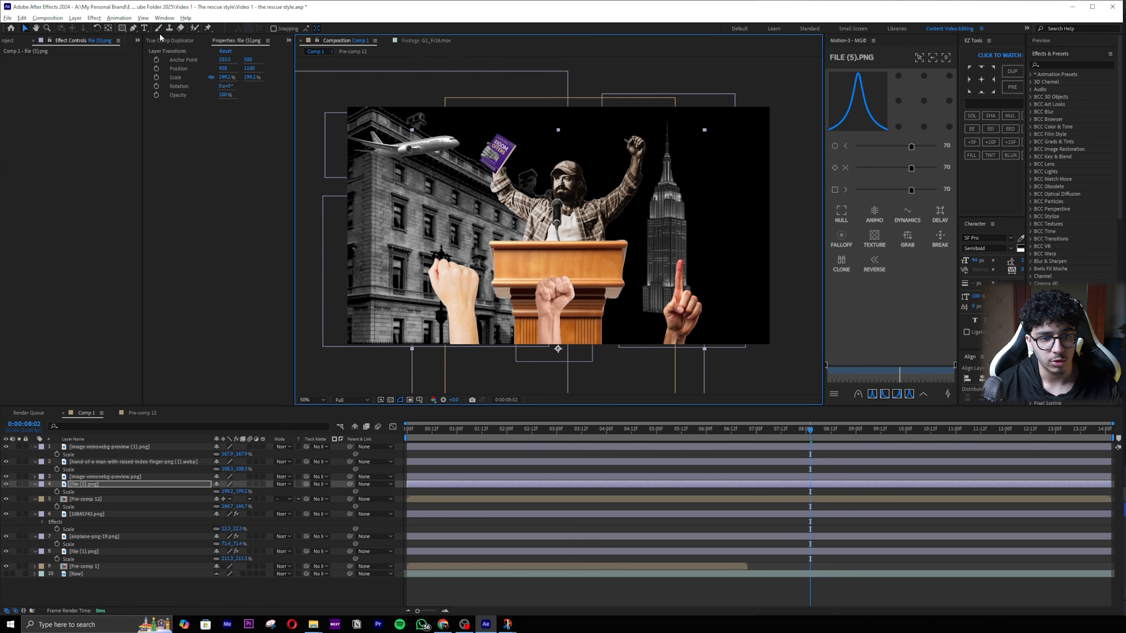
# Step: Draw a rectangular mask around the microphone on the podium layer and set the mask mode to Subtract
pyautogui.click(121, 27)
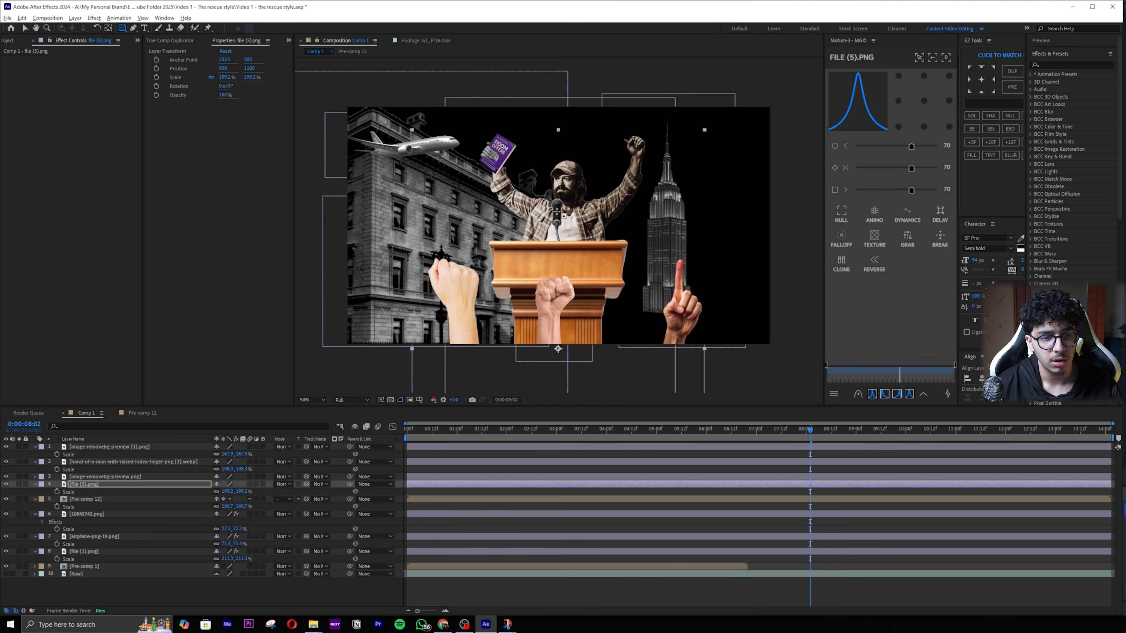
pyautogui.moveTo(541, 195); pyautogui.dragTo(575, 196)
pyautogui.moveTo(579, 244); pyautogui.dragTo(576, 239)
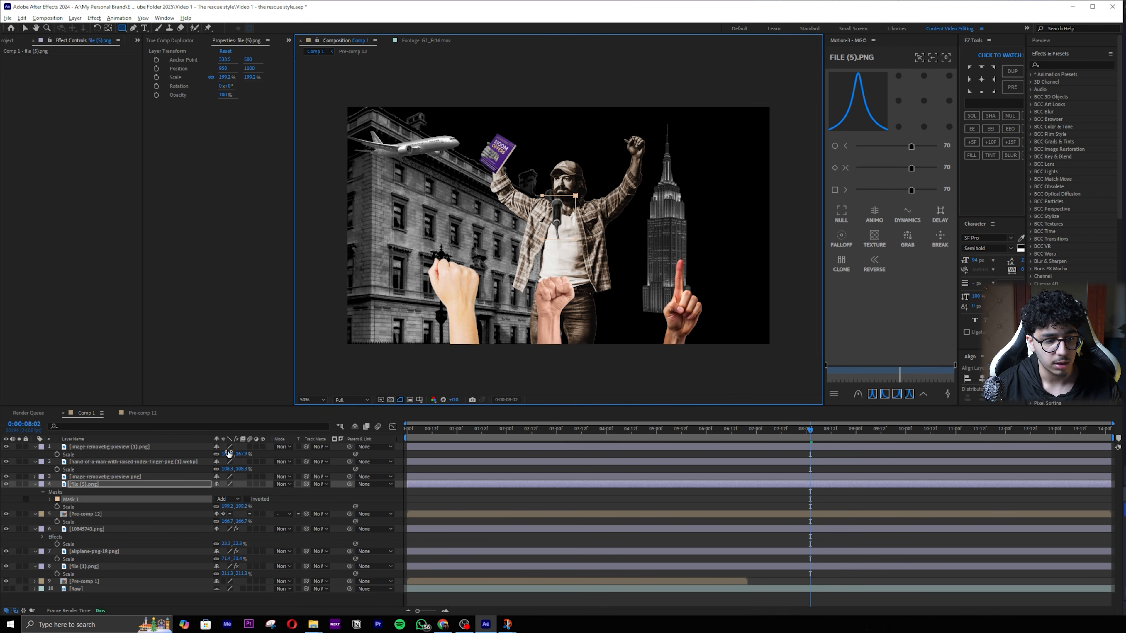
pyautogui.click(228, 500)
pyautogui.click(228, 527)
# Step: Copy Hue/Saturation and Curves from the skyscraper layer onto the podium layer file (5).png and slightly adjust the Curves highlights
pyautogui.click(120, 485)
pyautogui.click(117, 477)
pyautogui.click(88, 529)
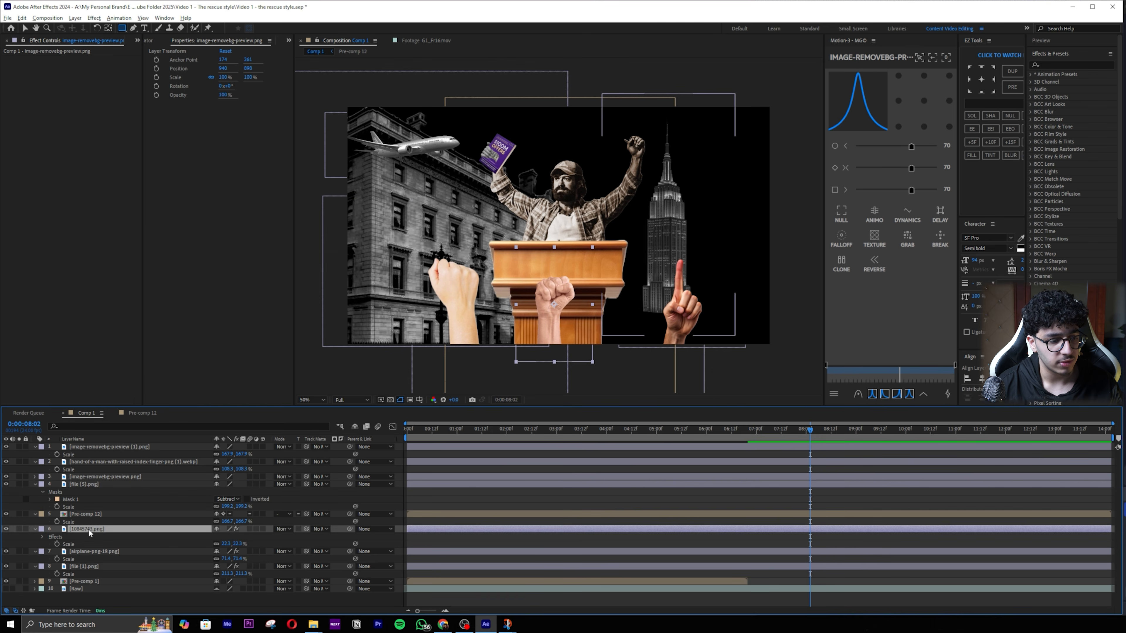
pyautogui.keyDown('shift'); pyautogui.click(34, 196); pyautogui.keyUp('shift')
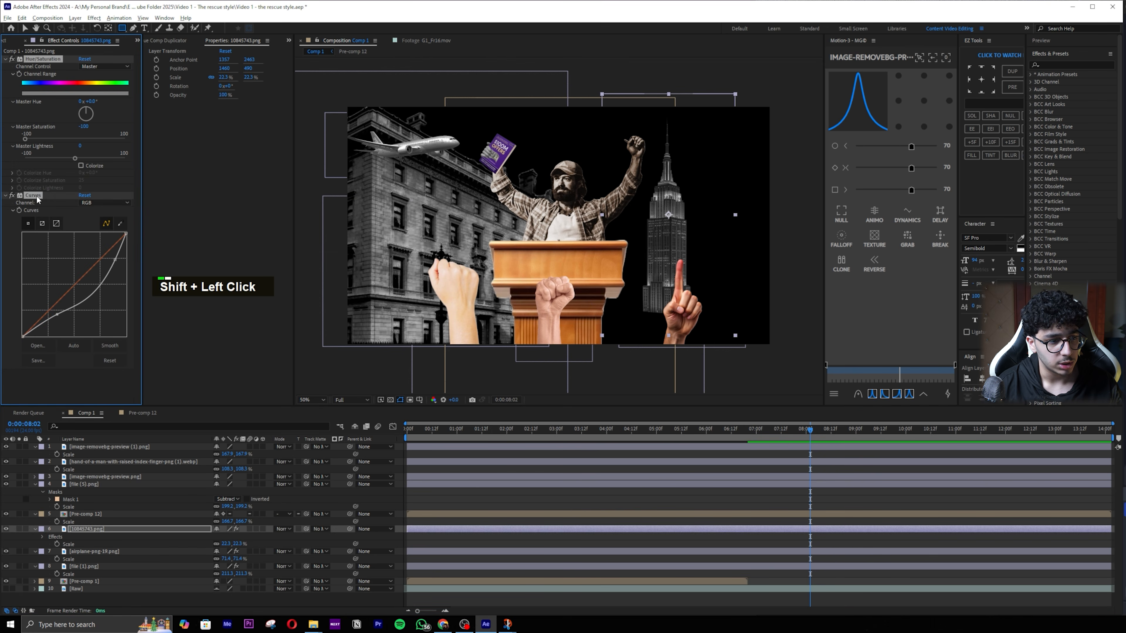
pyautogui.hotkey('ctrl', 'c')
pyautogui.click(93, 483)
pyautogui.hotkey('ctrl', 'v')
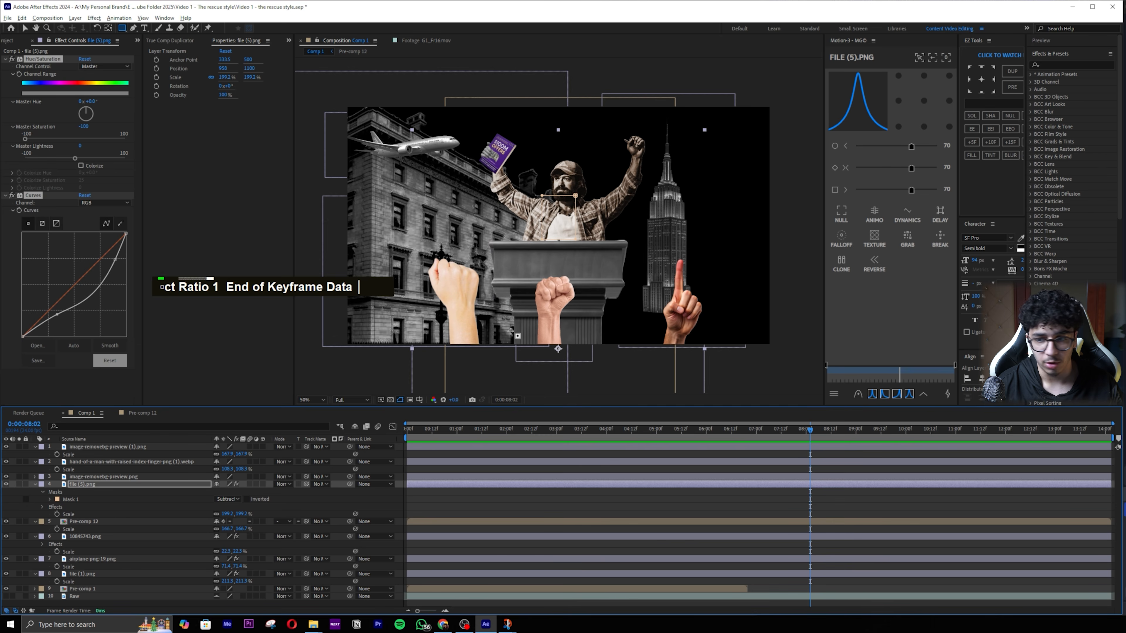
pyautogui.moveTo(115, 259); pyautogui.dragTo(119, 259)
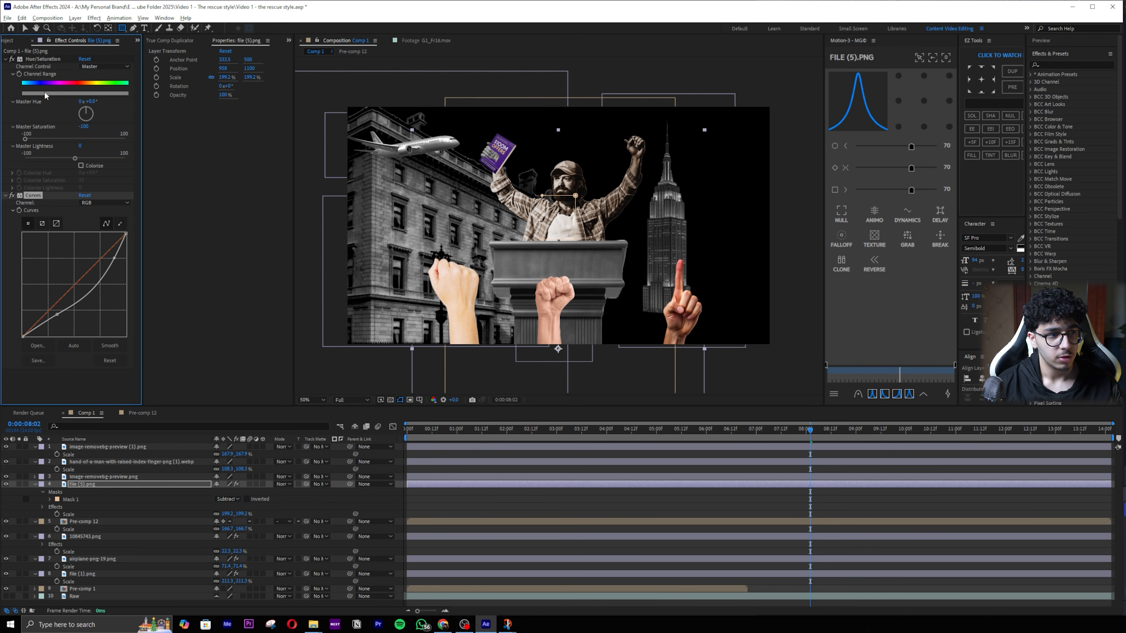
# Step: Copy the podium layer's Hue/Saturation and Curves effects and collapse the expanded properties of all layers
pyautogui.hotkey('ctrl', 'a')
pyautogui.hotkey('ctrl', 'c')
pyautogui.click(6, 59)
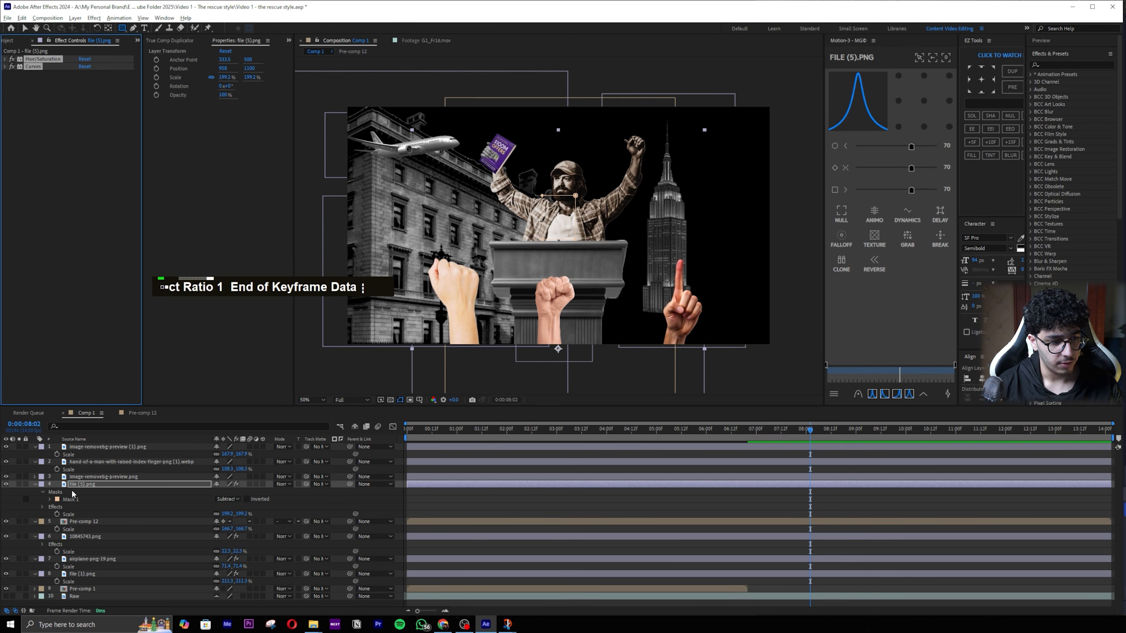
pyautogui.click(88, 447)
pyautogui.hotkey('ctrl', 'a')
pyautogui.press('u')
pyautogui.click(118, 541)
# Step: Paste the copied effects onto the left fist layer image-removebg-preview (1).png and reshape its Curves to darken the fist
pyautogui.click(89, 447)
pyautogui.click(6, 447)
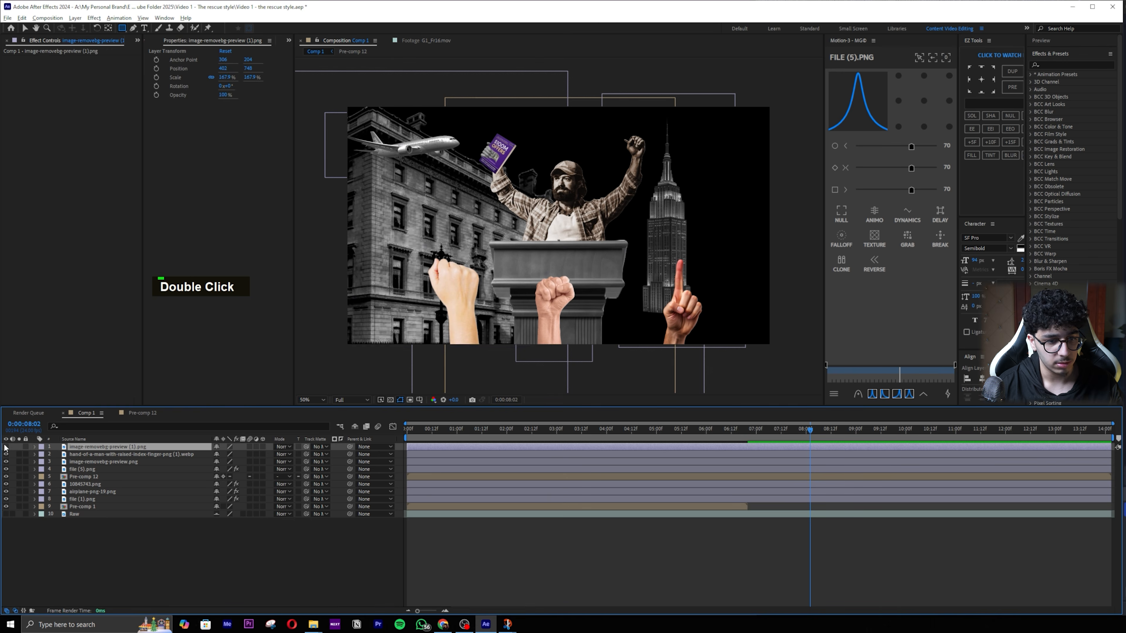
pyautogui.hotkey('ctrl', 'v')
pyautogui.moveTo(112, 265)
pyautogui.mouseDown()
pyautogui.moveTo(117, 306)
pyautogui.moveTo(120, 266)
pyautogui.mouseUp()
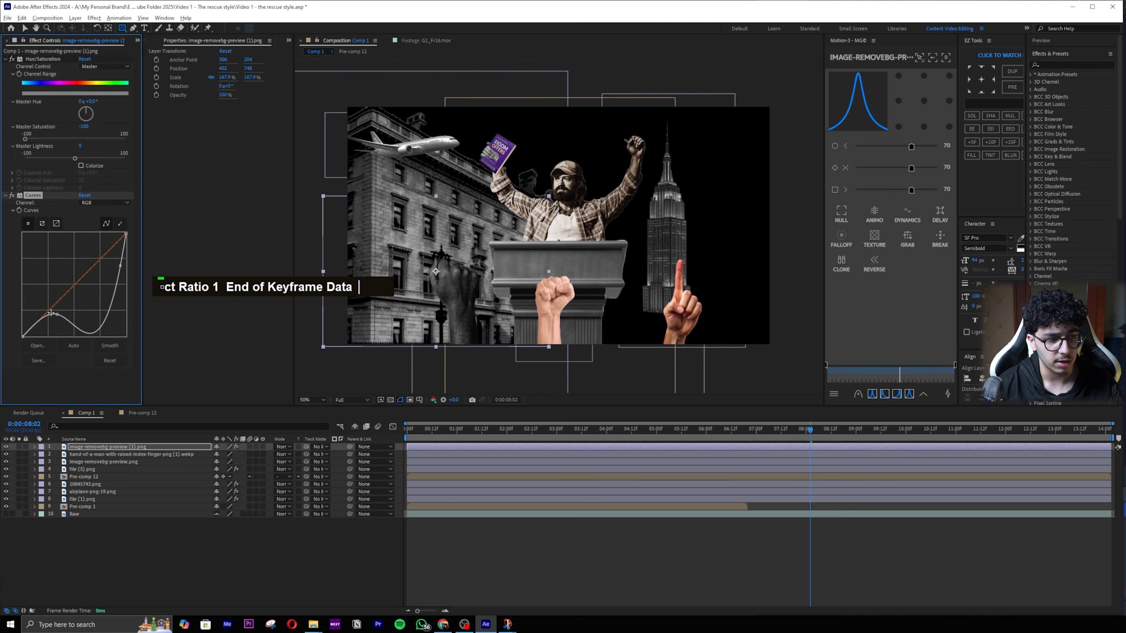
# Step: Paste the effects onto the pointing-finger hand layer and adjust its Curves in the highlights and shadows for more contrast
pyautogui.hotkey('ctrl', 'Down')
pyautogui.hotkey('ctrl', 'v')
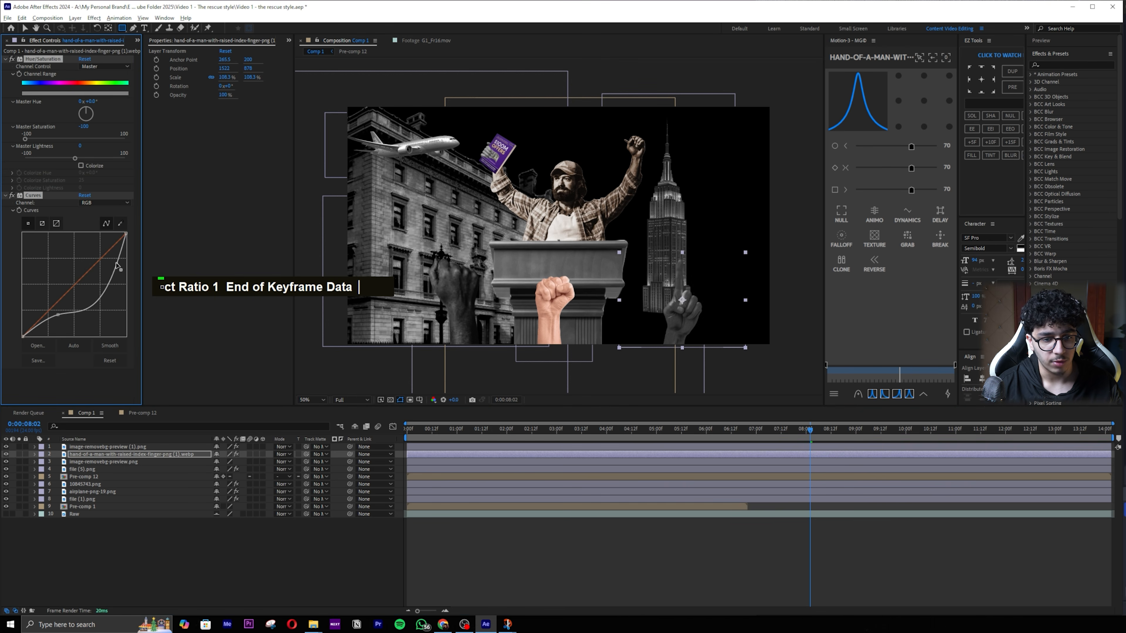
pyautogui.moveTo(113, 265)
pyautogui.mouseDown()
pyautogui.moveTo(101, 260)
pyautogui.moveTo(109, 274)
pyautogui.mouseUp()
pyautogui.moveTo(54, 310); pyautogui.dragTo(64, 320)
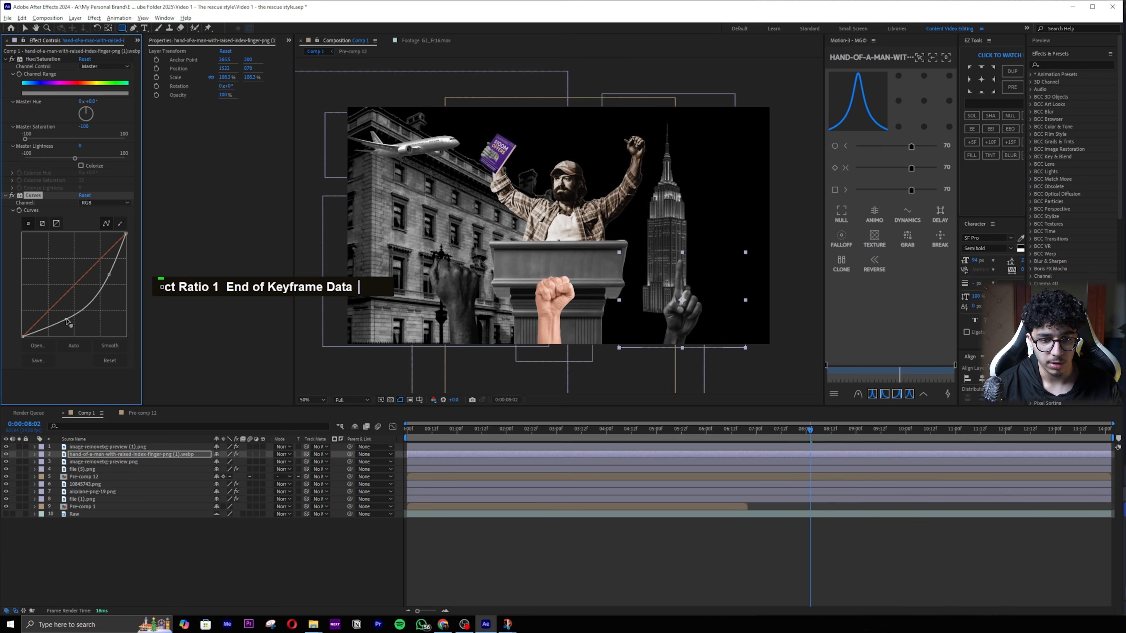
# Step: Copy the pointing hand's effects onto the middle fist layer image-removebg-preview.png and lower its Curves highlights to darken it
pyautogui.hotkey('ctrl', 'a')
pyautogui.hotkey('ctrl', 'c')
pyautogui.click(127, 462)
pyautogui.hotkey('ctrl', 'v')
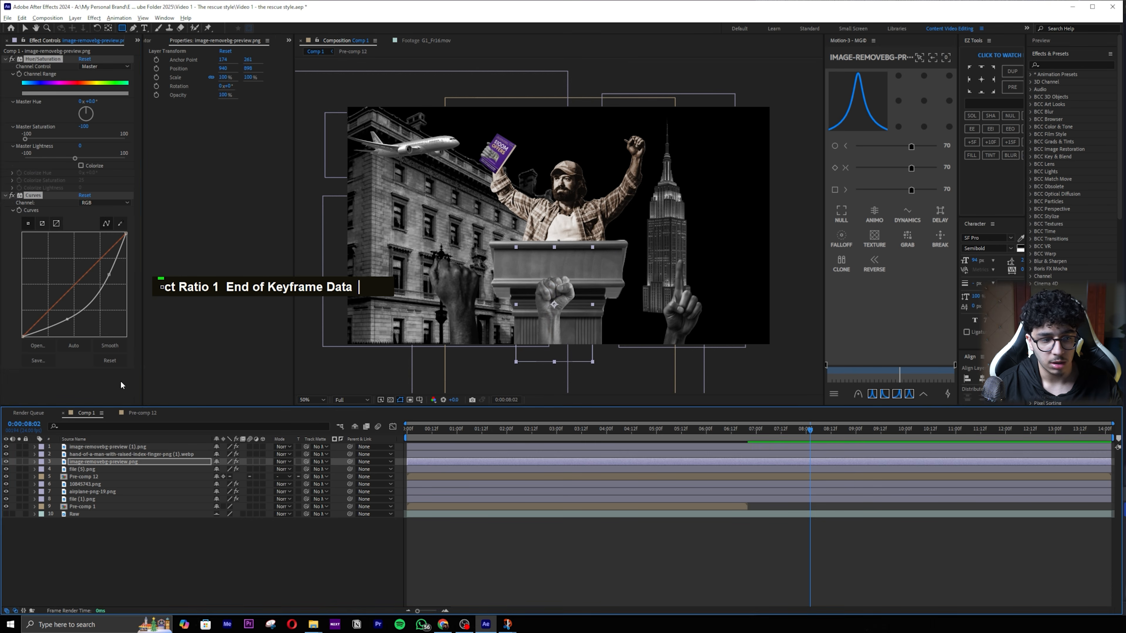
pyautogui.moveTo(109, 279); pyautogui.dragTo(118, 286)
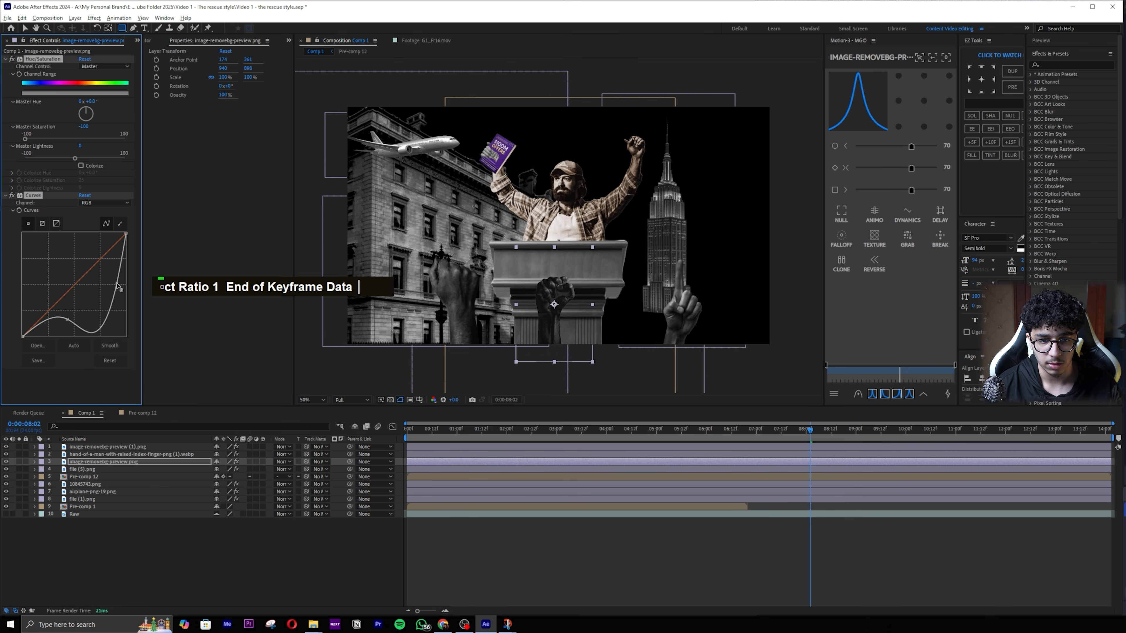
# Step: Set the middle fist's Master Lightness to 17, save the project and return to the Selection tool
pyautogui.moveTo(75, 158); pyautogui.dragTo(80, 158)
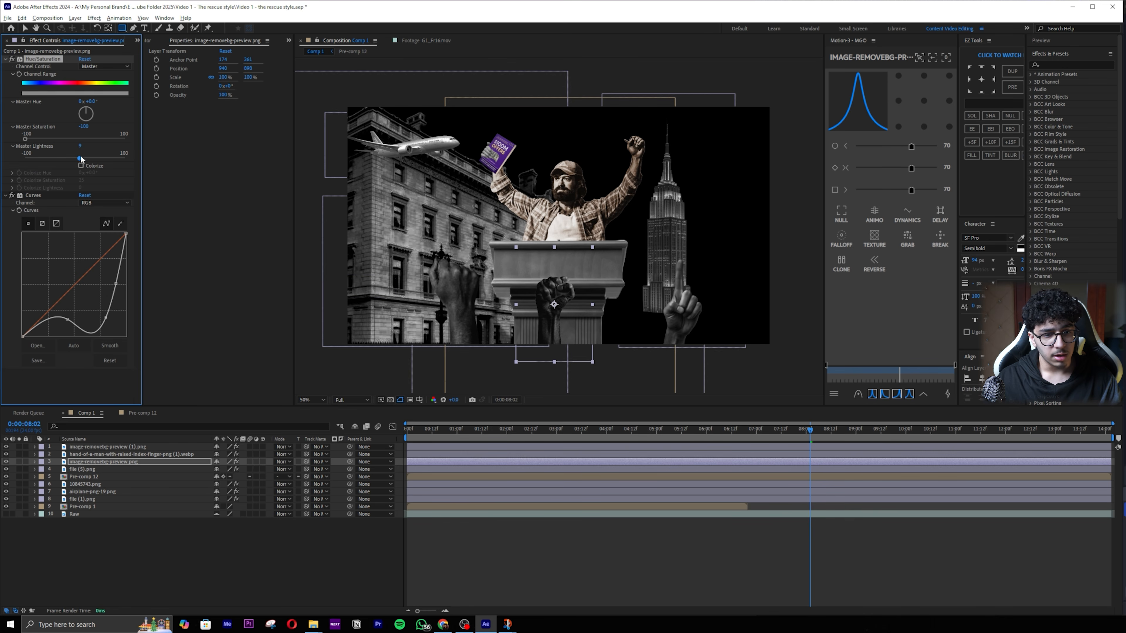
pyautogui.click(310, 286)
pyautogui.hotkey('ctrl', 's')
pyautogui.hotkey('ctrl', 's')
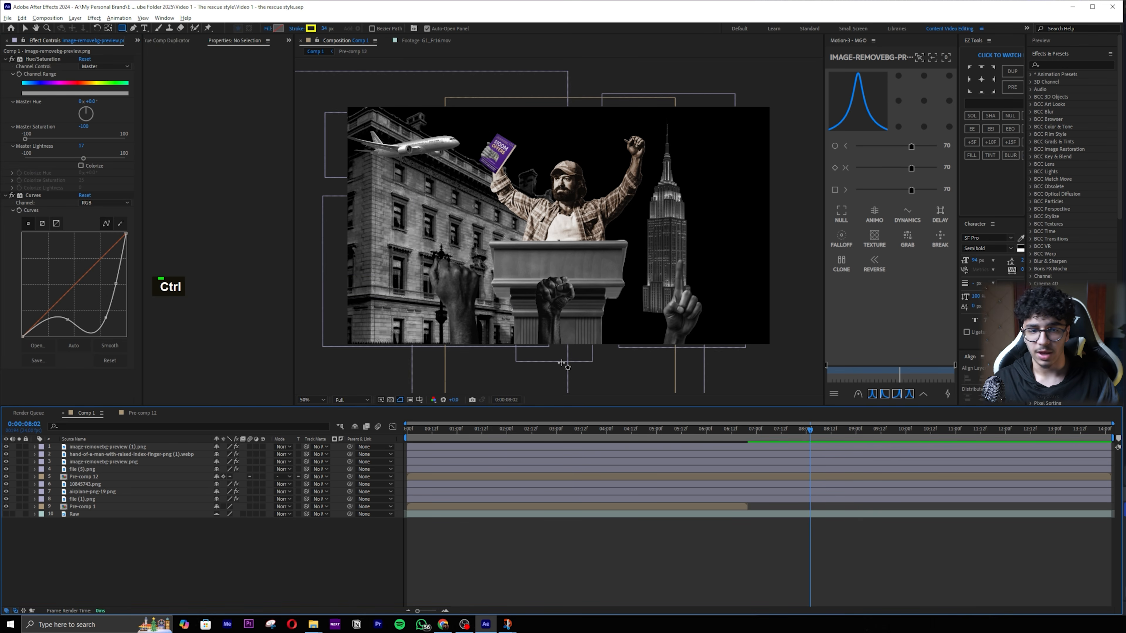
pyautogui.press('v')
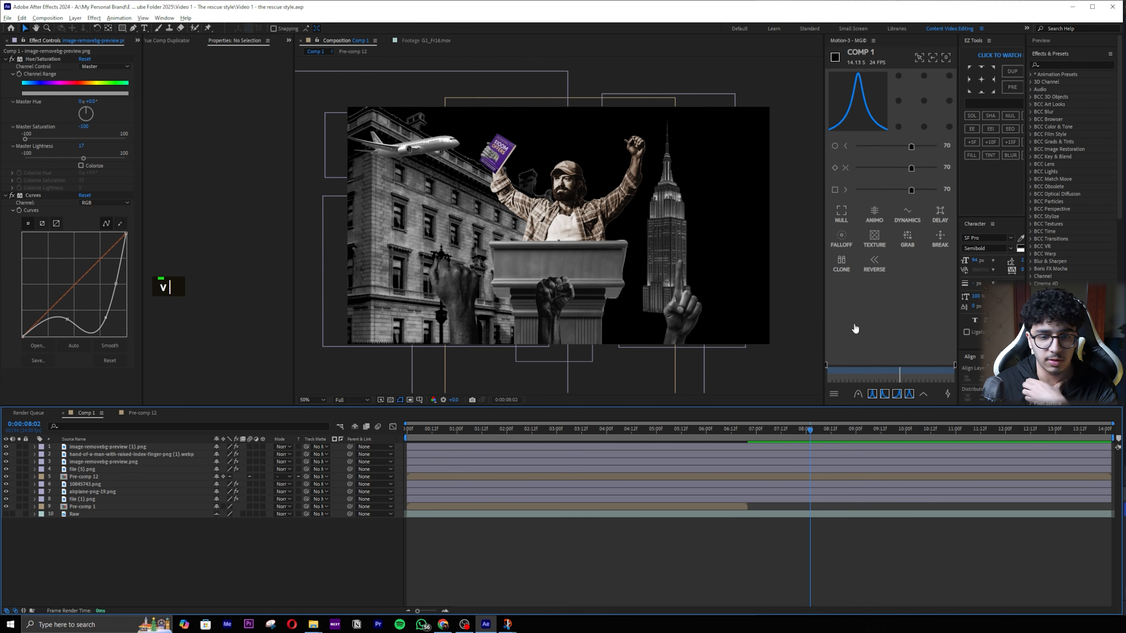
# Step: Add file (6).png to Comp 1 and draw a rectangular mask that keeps only its microphones
pyautogui.hotkey('ctrl', '0')
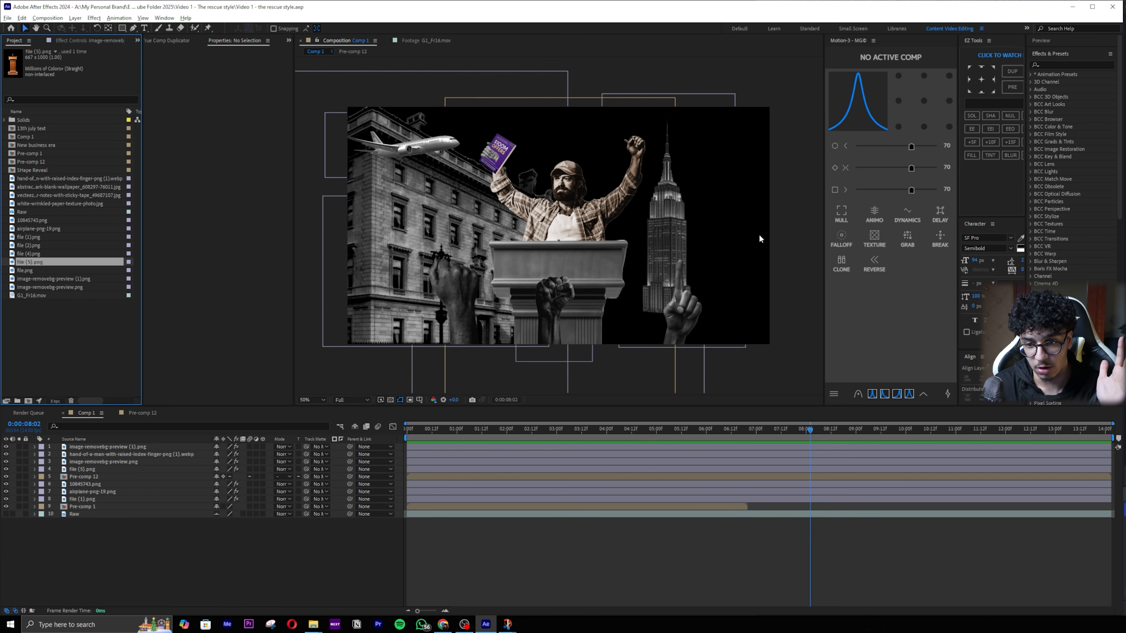
pyautogui.click(845, 563)
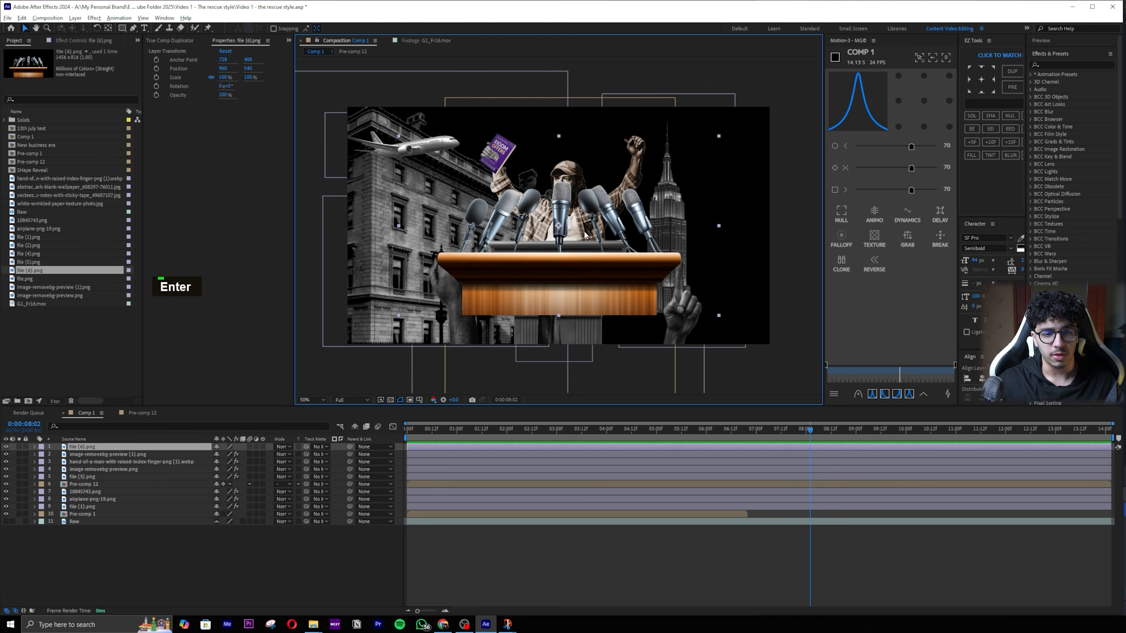
pyautogui.scroll(2, 584, 235)
pyautogui.click(122, 28)
pyautogui.moveTo(328, 127); pyautogui.dragTo(785, 277)
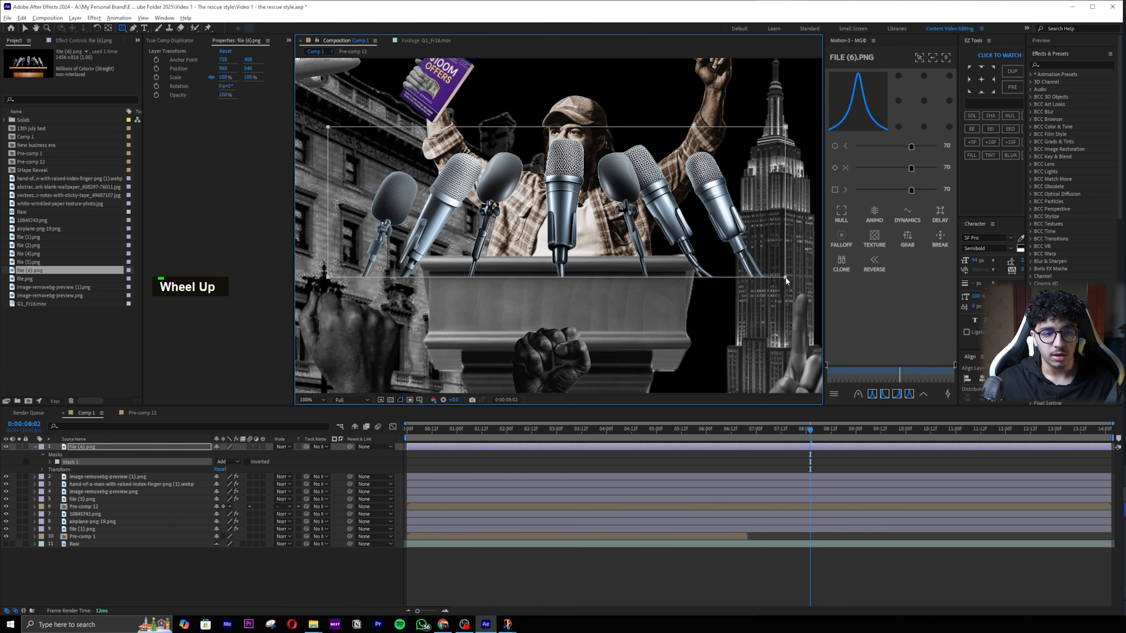
# Step: Scale the microphones down to 46% and move them down onto the podium's upper edge
pyautogui.click(118, 447)
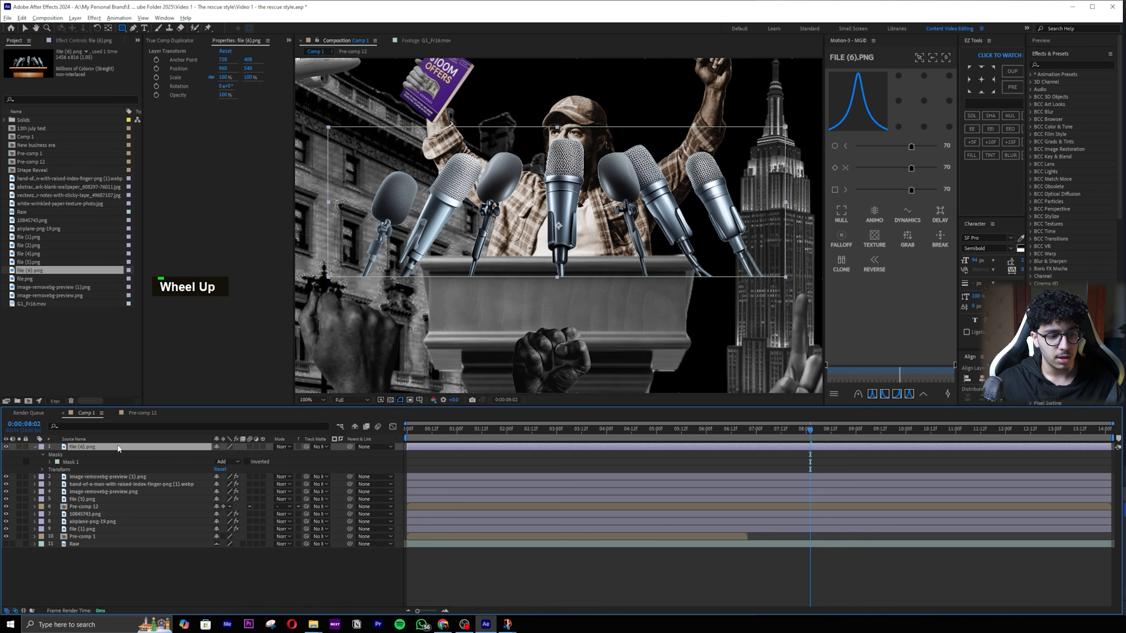
pyautogui.press('s')
pyautogui.moveTo(241, 454); pyautogui.dragTo(217, 454)
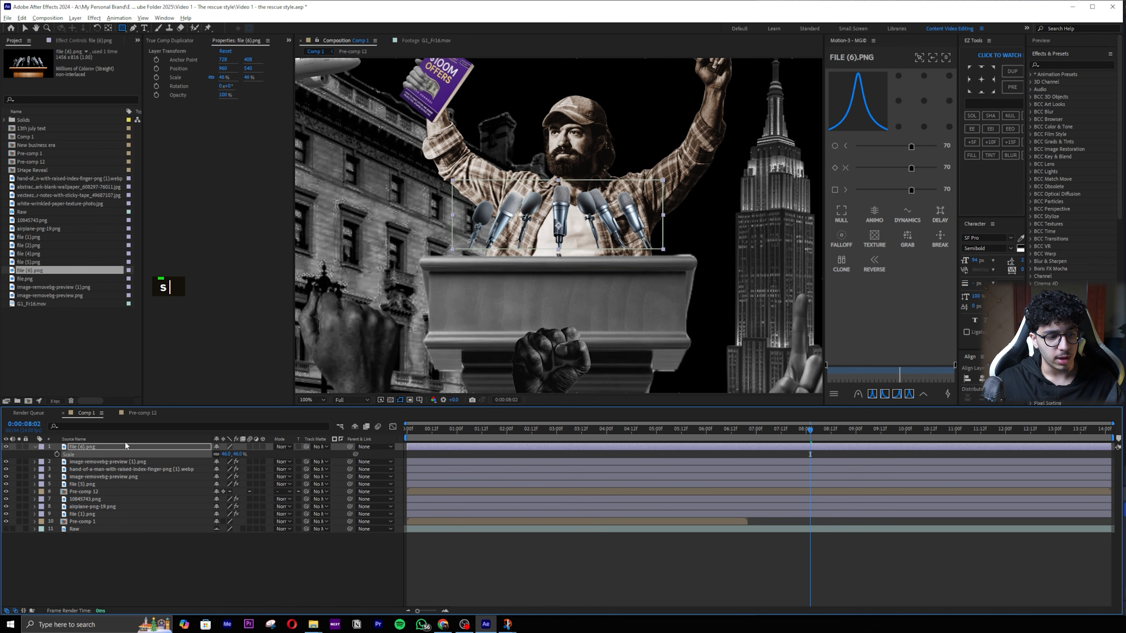
pyautogui.press('v')
pyautogui.moveTo(565, 243); pyautogui.dragTo(566, 258)
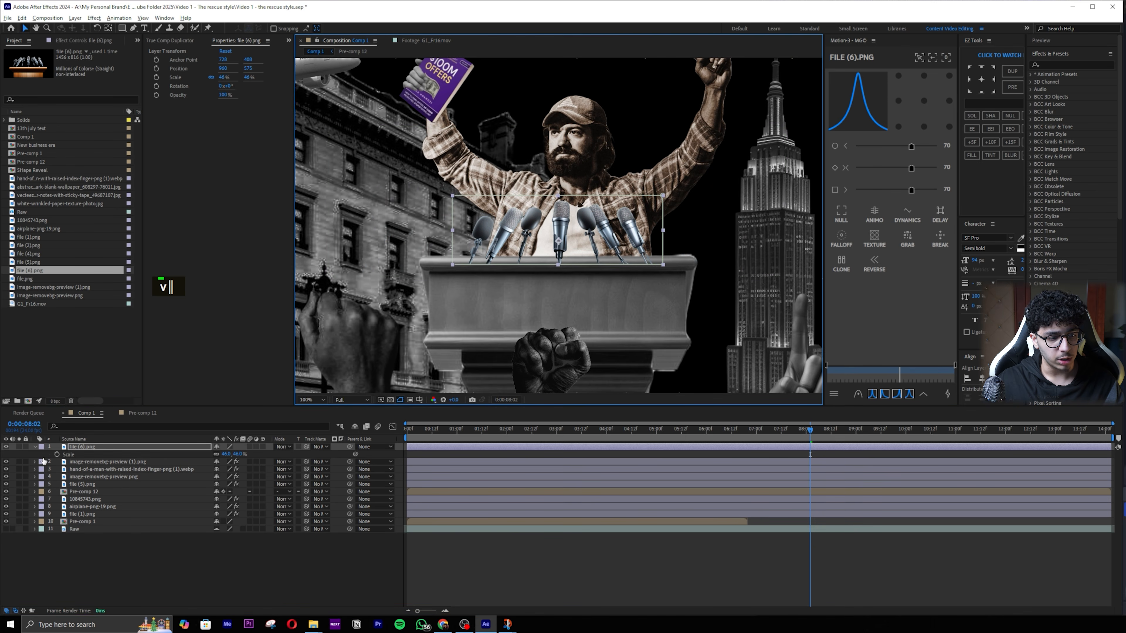
# Step: Rename the image-removebg-preview.png layer as Hand 2 and the file (5).png layer as Podium
pyautogui.rightClick(111, 469)
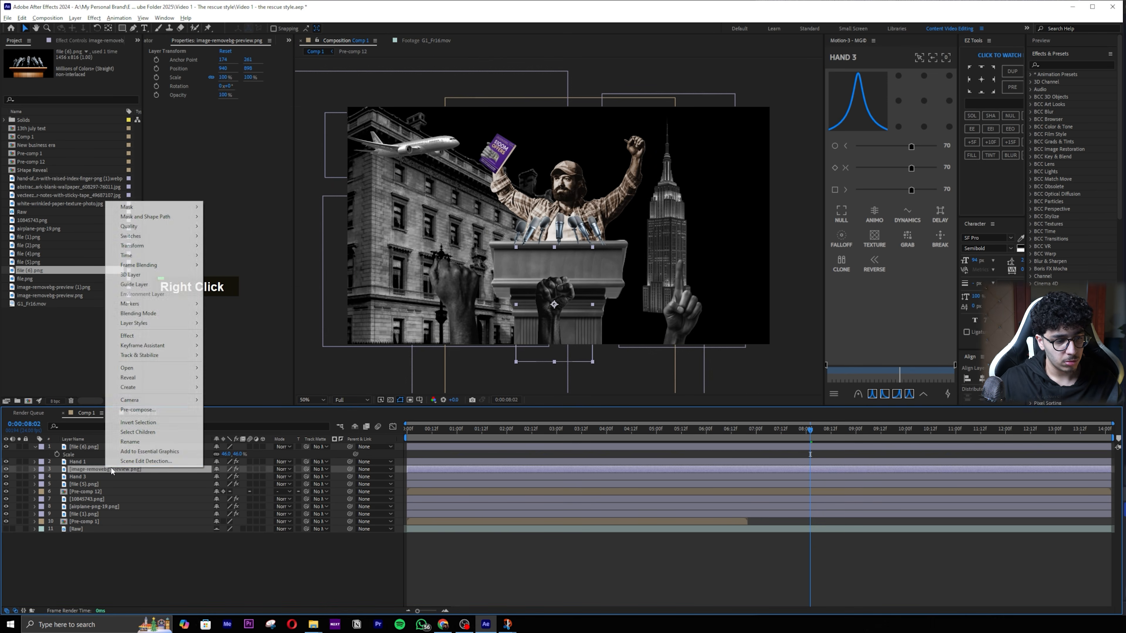
pyautogui.click(148, 438)
pyautogui.write('Hand 2')
pyautogui.press('Return')
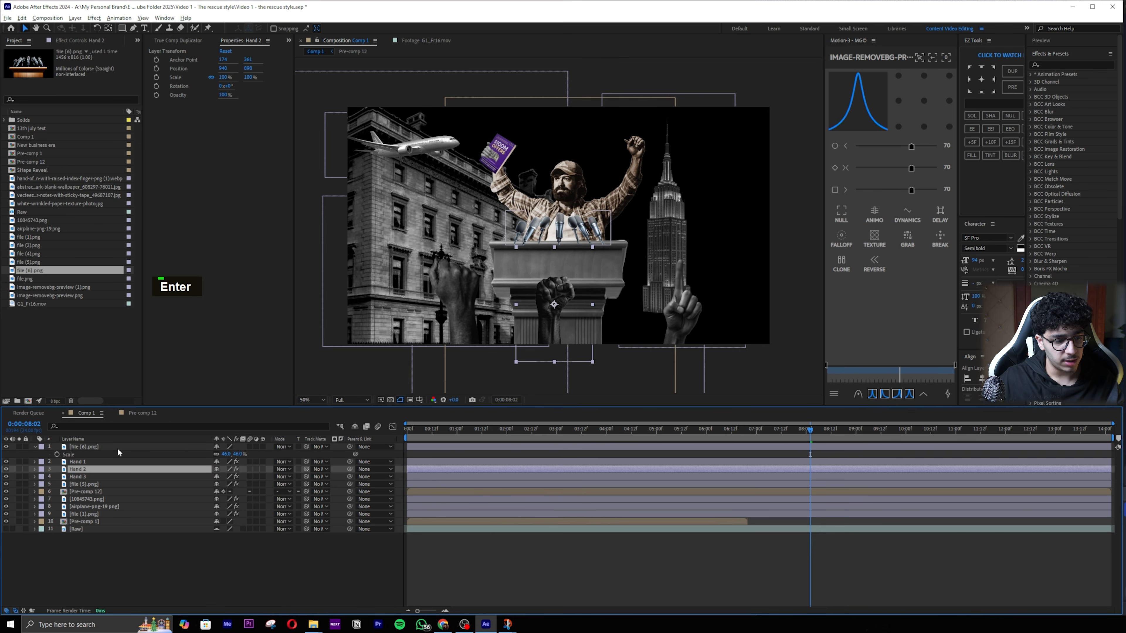
pyautogui.doubleClick(95, 483)
pyautogui.rightClick(95, 483)
pyautogui.click(142, 460)
pyautogui.write('Podium')
pyautogui.press('Return')
# Step: Place the file (6).png layer directly beneath Podium and enlarge the microphones to about 56.5%, nudging them down behind the podium
pyautogui.moveTo(76, 451); pyautogui.dragTo(101, 488)
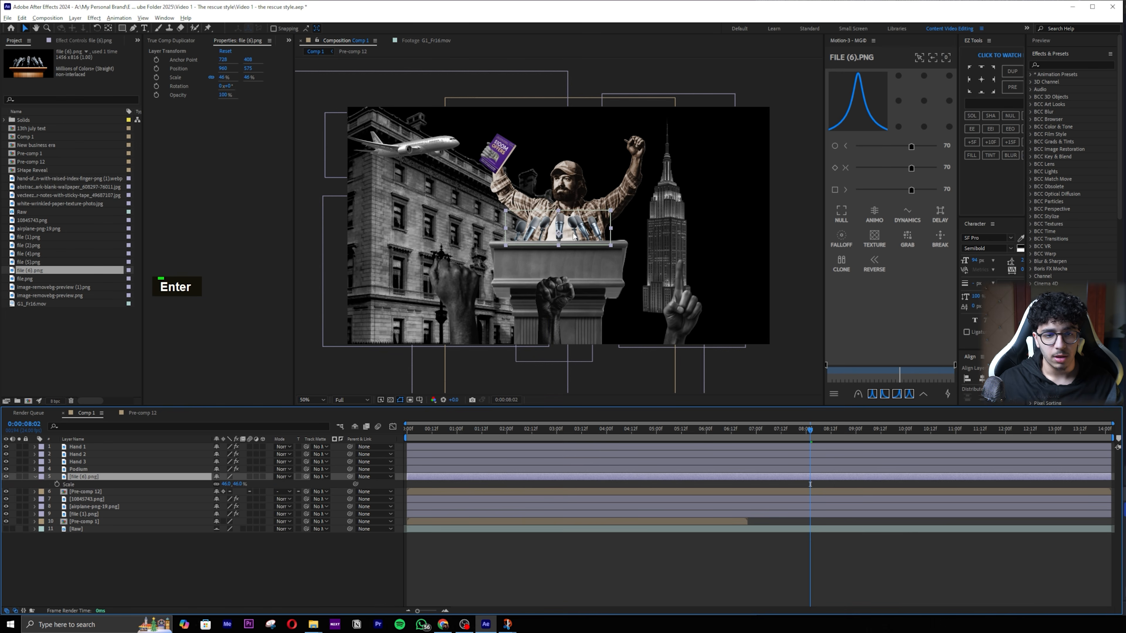
pyautogui.press('s')
pyautogui.scroll(2, 526, 257)
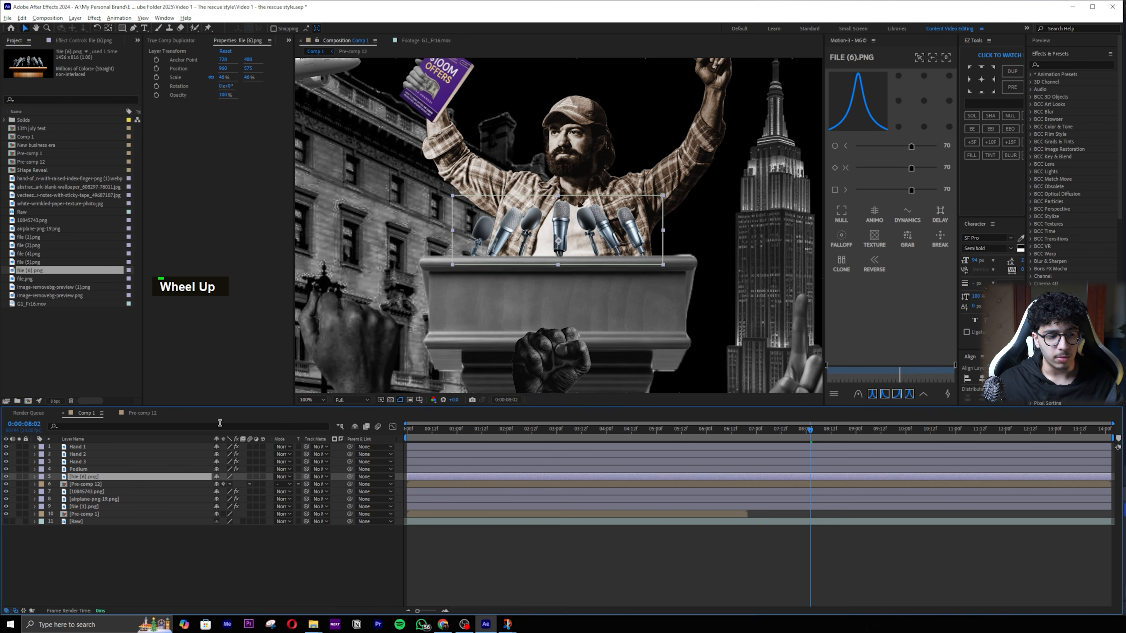
pyautogui.press('s')
pyautogui.moveTo(238, 486); pyautogui.dragTo(285, 487)
pyautogui.press('v')
pyautogui.moveTo(577, 248); pyautogui.dragTo(577, 251)
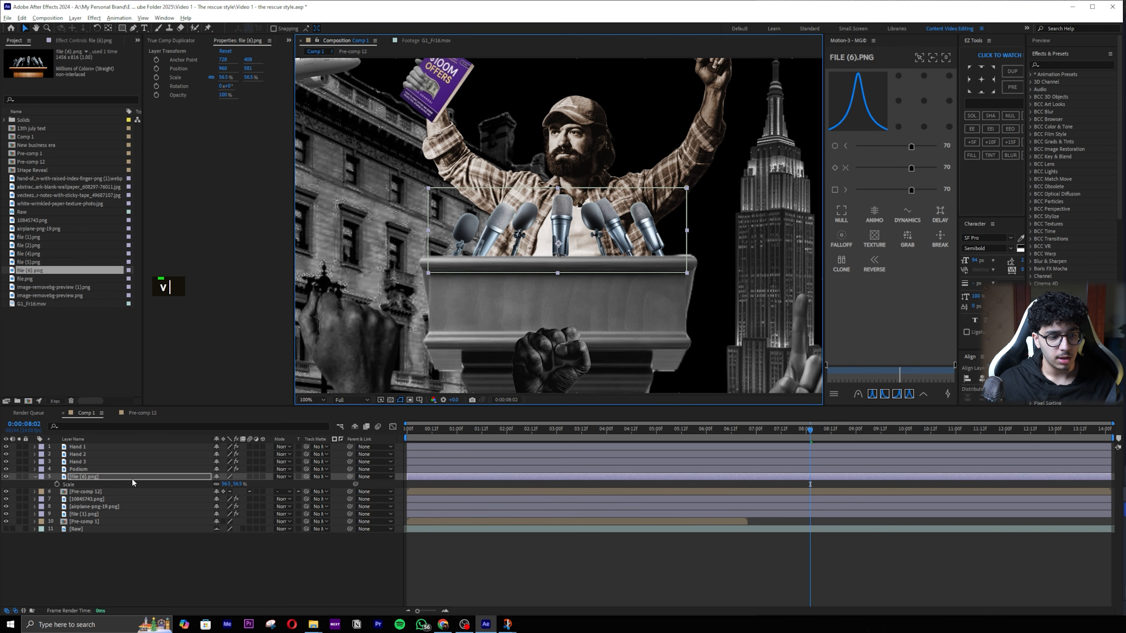
# Step: Copy the Hue/Saturation and Curves effects from the Podium layer to the file (6).png layer
pyautogui.click(90, 470)
pyautogui.click(63, 41)
pyautogui.click(38, 59)
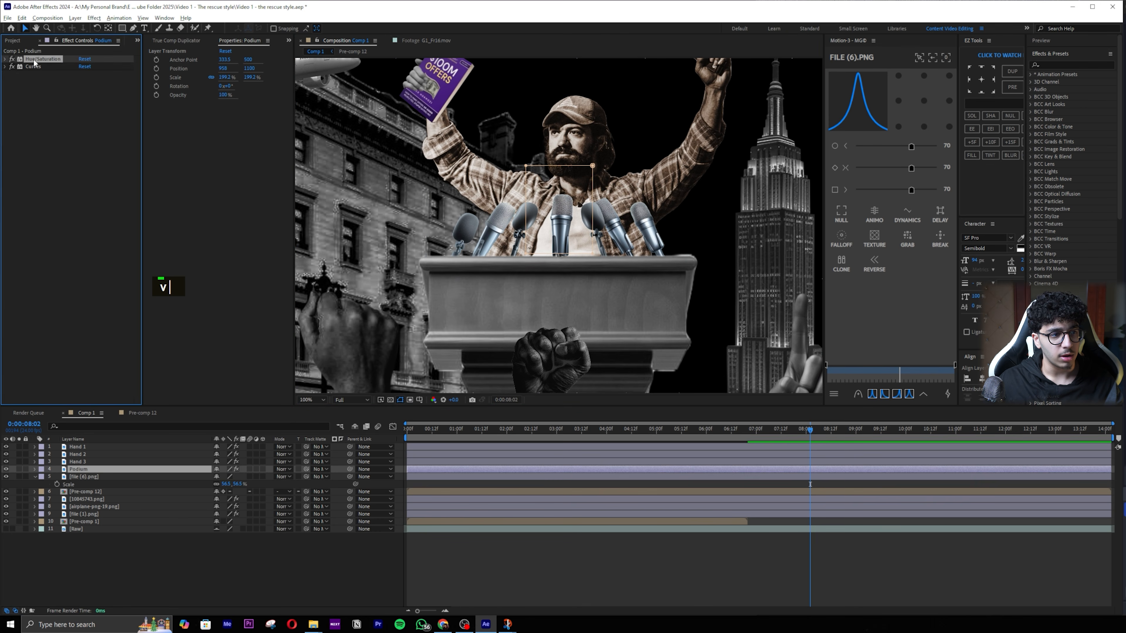
pyautogui.keyDown('shift'); pyautogui.click(33, 66); pyautogui.keyUp('shift')
pyautogui.hotkey('ctrl', 'c')
pyautogui.doubleClick(97, 477)
pyautogui.hotkey('ctrl', 'v')
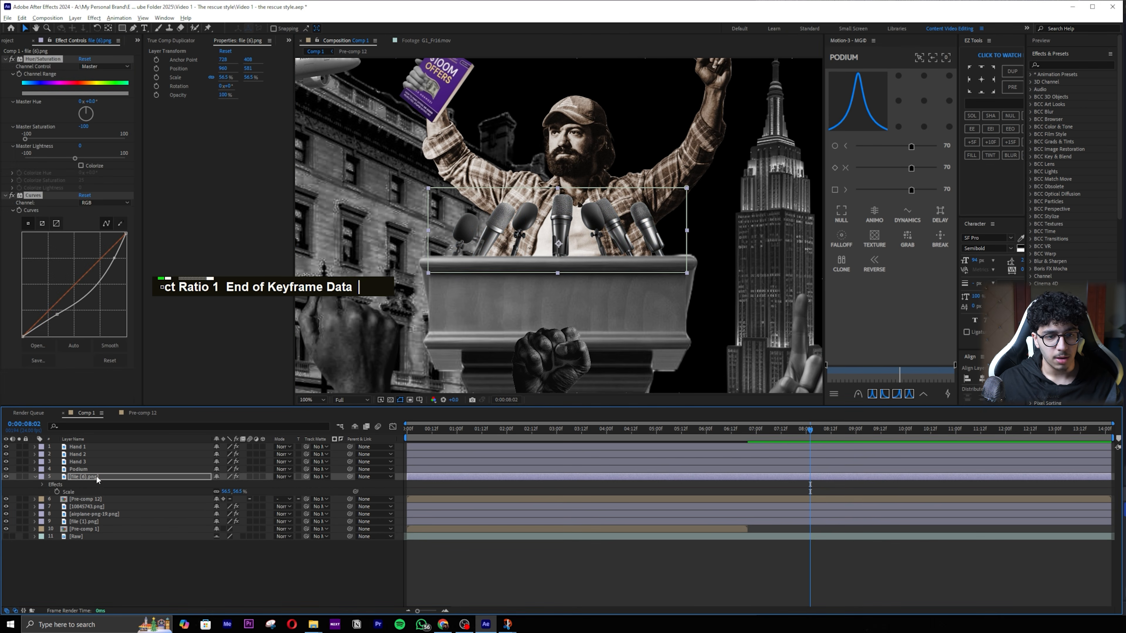
# Step: Colorize the microphones through Hue/Saturation with a warm brown hue and a colorize saturation of 15
pyautogui.click(103, 385)
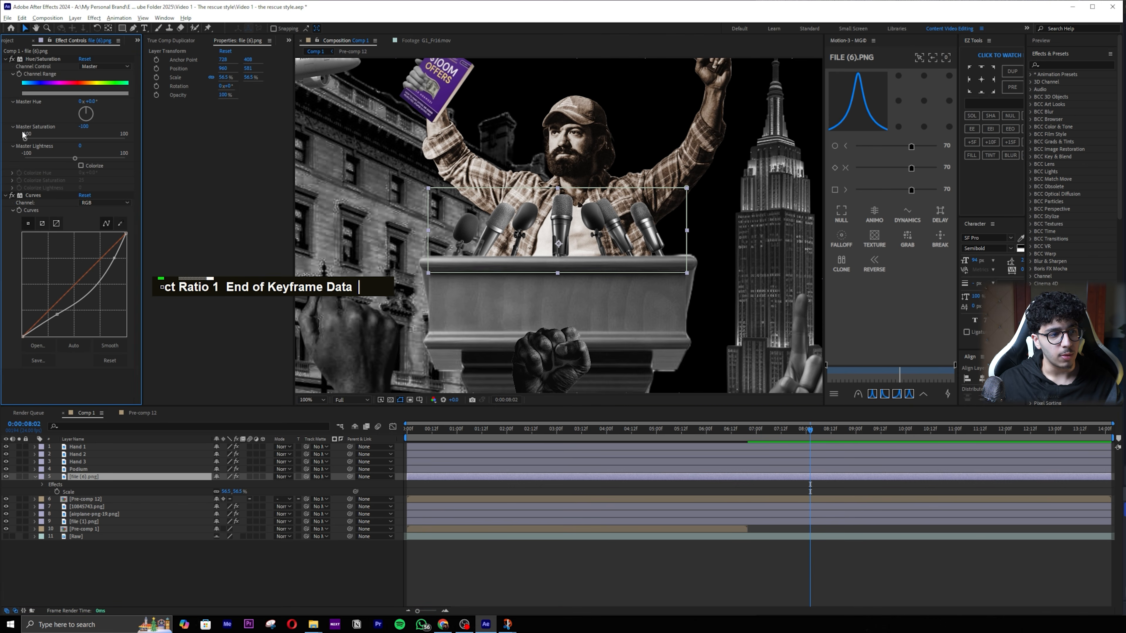
pyautogui.click(80, 165)
pyautogui.moveTo(96, 172); pyautogui.dragTo(192, 166)
pyautogui.moveTo(215, 167); pyautogui.dragTo(261, 167)
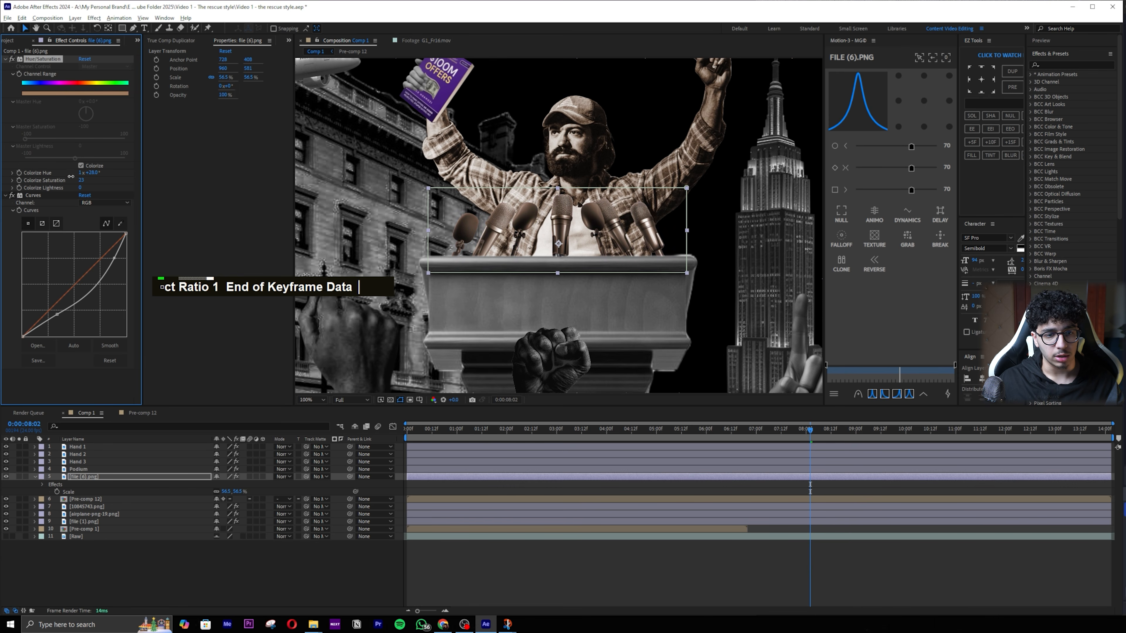
pyautogui.moveTo(68, 177); pyautogui.dragTo(70, 177)
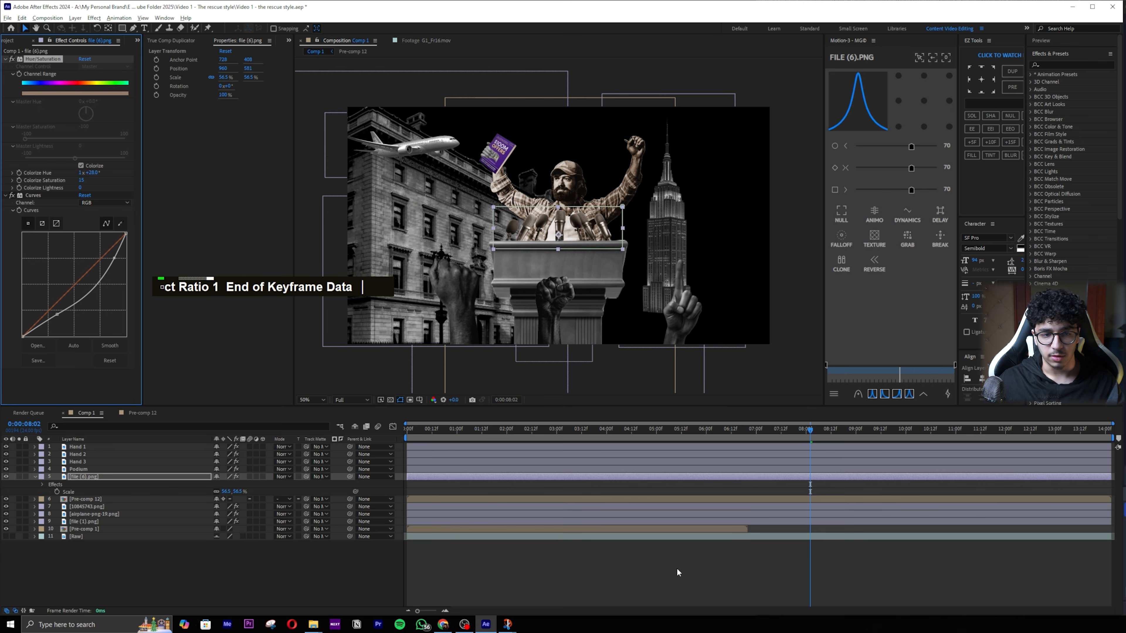
pyautogui.click(679, 573)
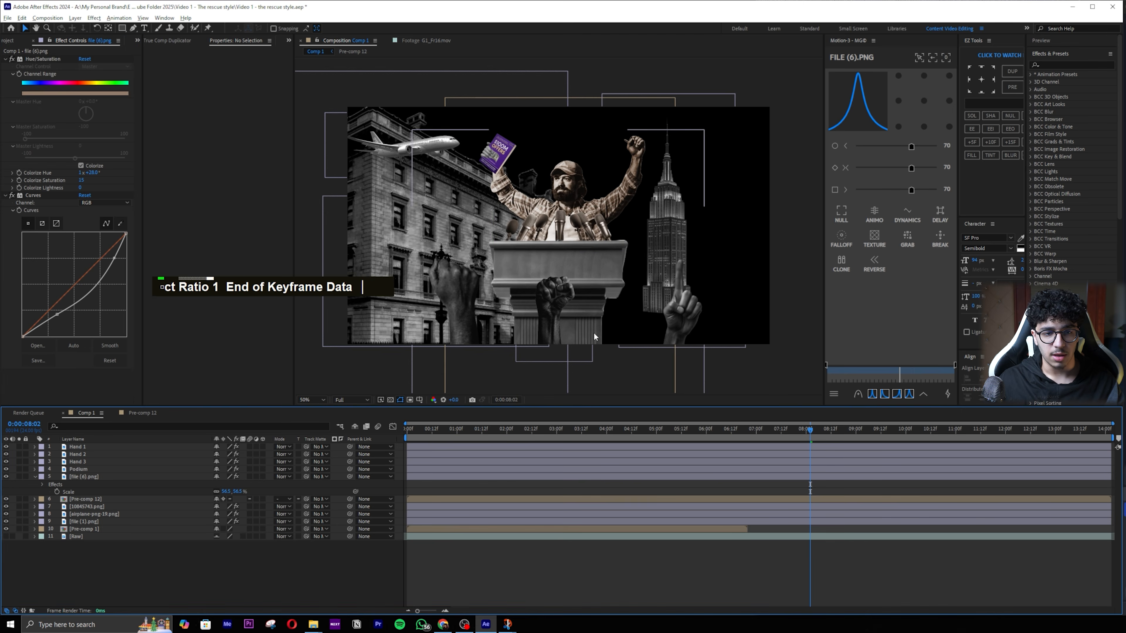
# Step: Copy the microphones' colorized Hue/Saturation effect onto the Podium layer and save the project
pyautogui.scroll(1, 524, 291)
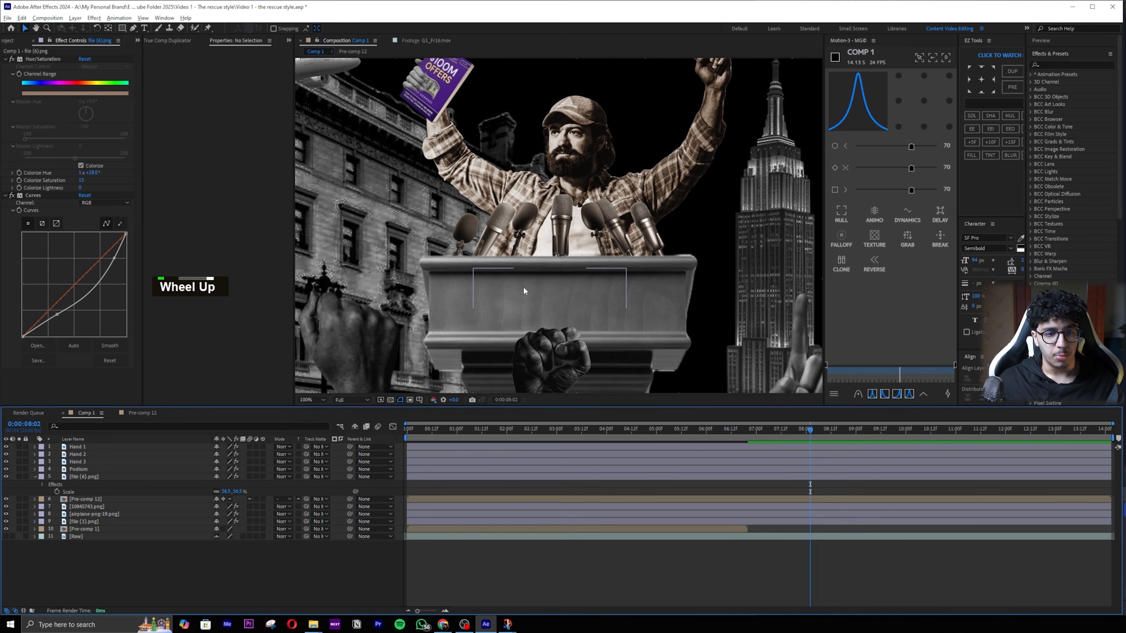
pyautogui.click(39, 58)
pyautogui.hotkey('ctrl', 'c')
pyautogui.click(104, 469)
pyautogui.hotkey('ctrl', 'v')
pyautogui.scroll(1, 619, 279)
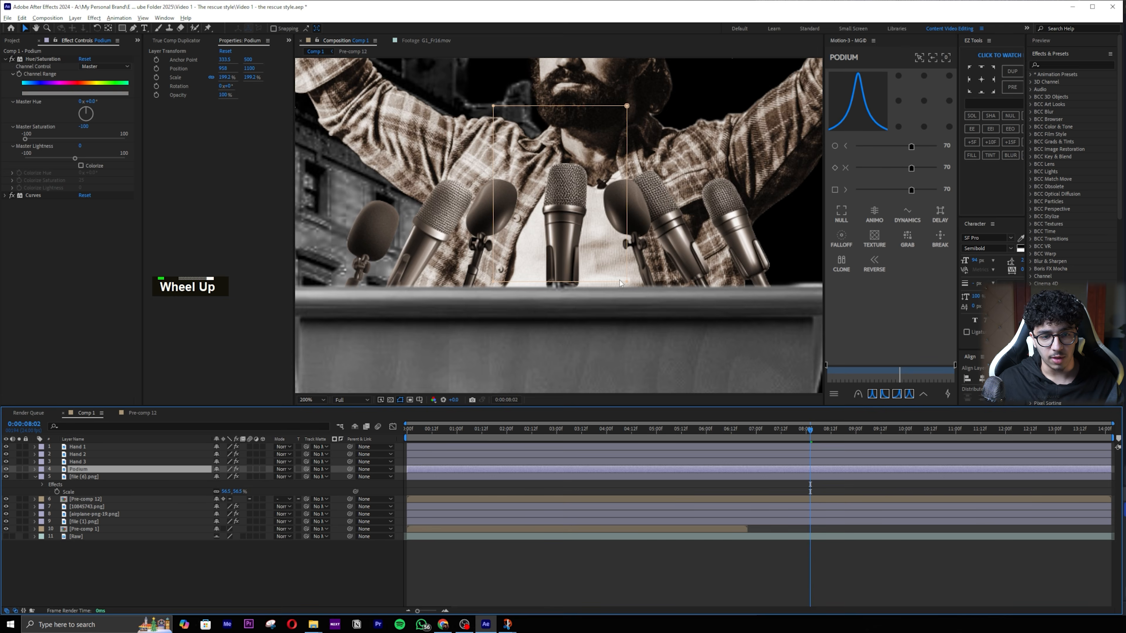
pyautogui.moveTo(623, 324); pyautogui.dragTo(636, 228)
pyautogui.hotkey('ctrl', 'v')
pyautogui.scroll(-1, 603, 216)
pyautogui.scroll(-2, 604, 215)
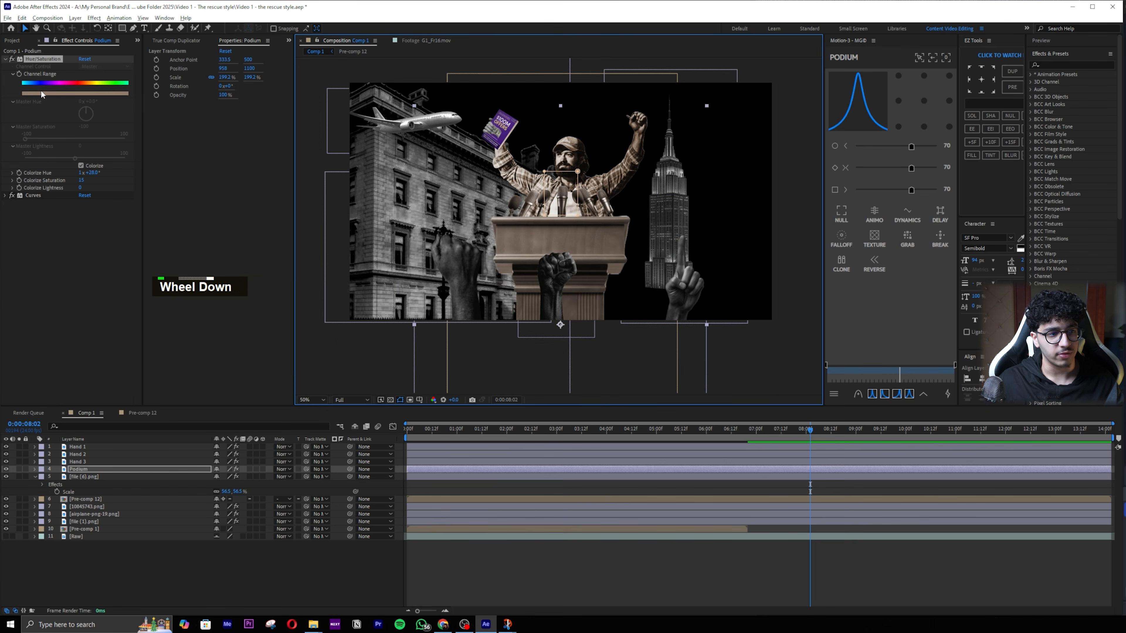
pyautogui.click(685, 550)
pyautogui.hotkey('ctrl', 's')
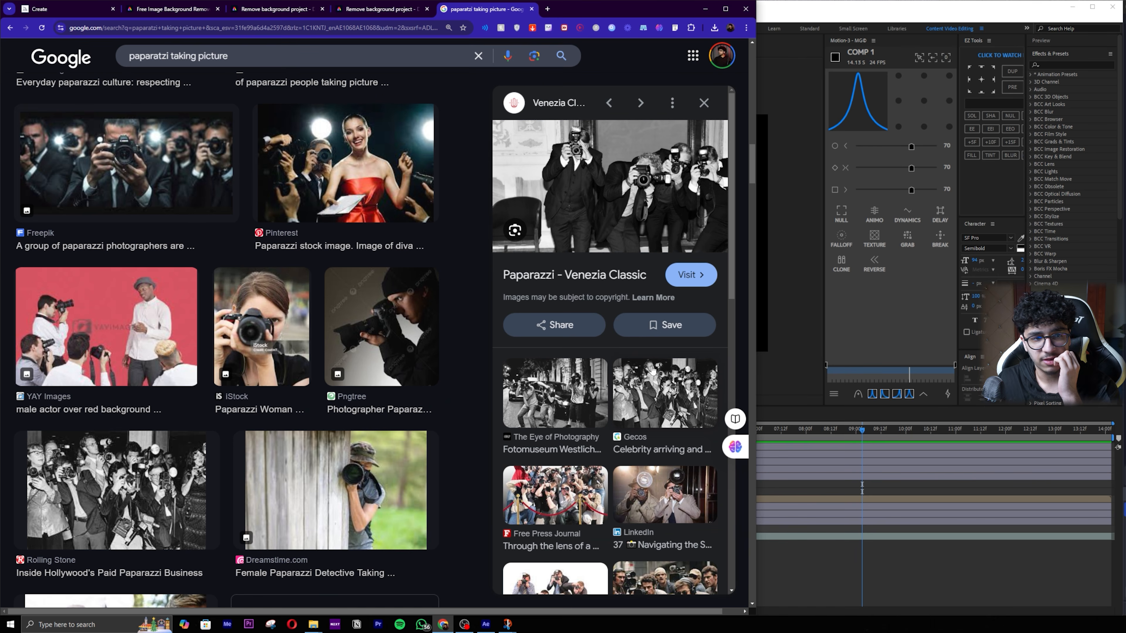
# Step: Bring the Gecos paparazzi photo from the image results into Comp 1 at 70% scale, at the frame's lower right beneath file (1).png
pyautogui.click(650, 389)
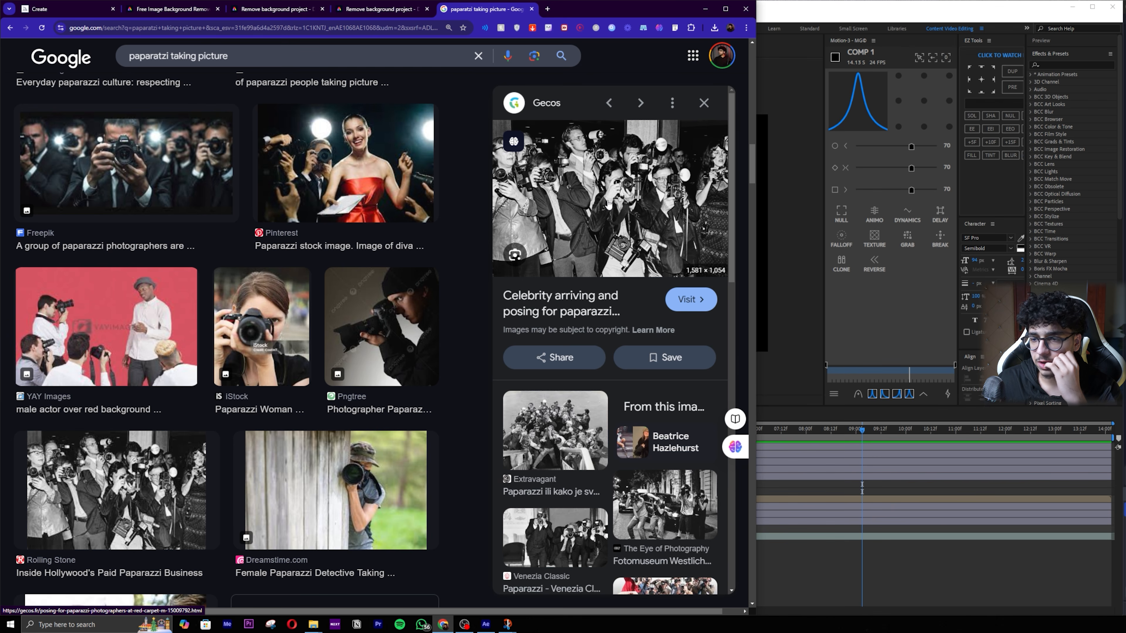
pyautogui.press('Return')
pyautogui.moveTo(638, 48); pyautogui.dragTo(860, 554)
pyautogui.moveTo(588, 283); pyautogui.dragTo(663, 286)
pyautogui.press('s')
pyautogui.moveTo(111, 446); pyautogui.dragTo(90, 542)
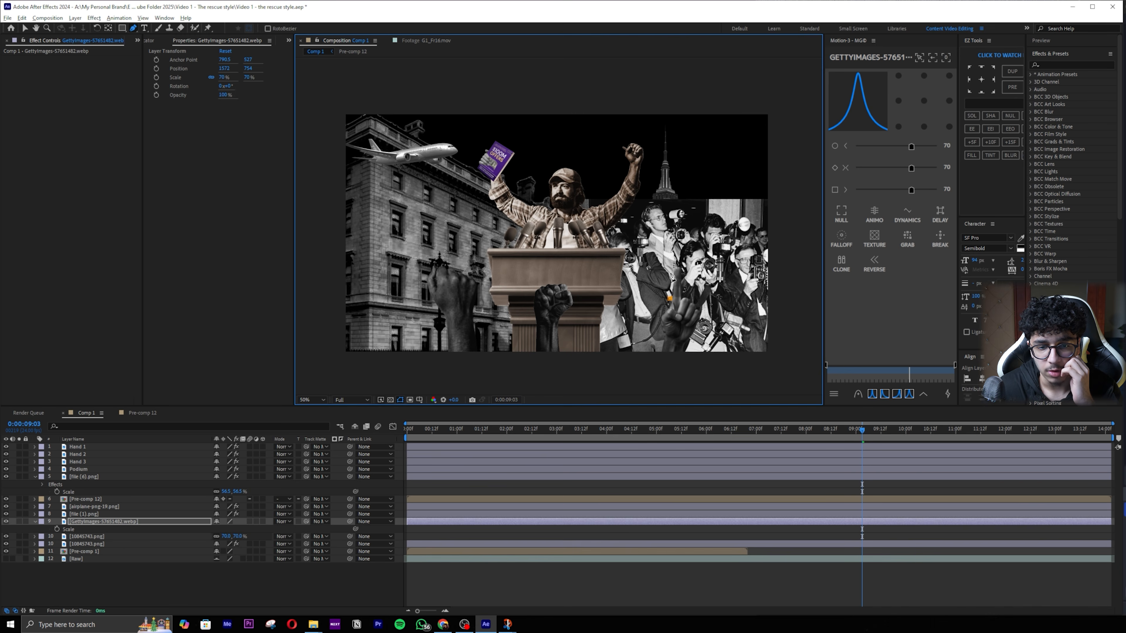
# Step: Draw a closed Pen mask around the photographers in the right part of the paparazzi photo
pyautogui.press('s')
pyautogui.press('s')
pyautogui.doubleClick(653, 253)
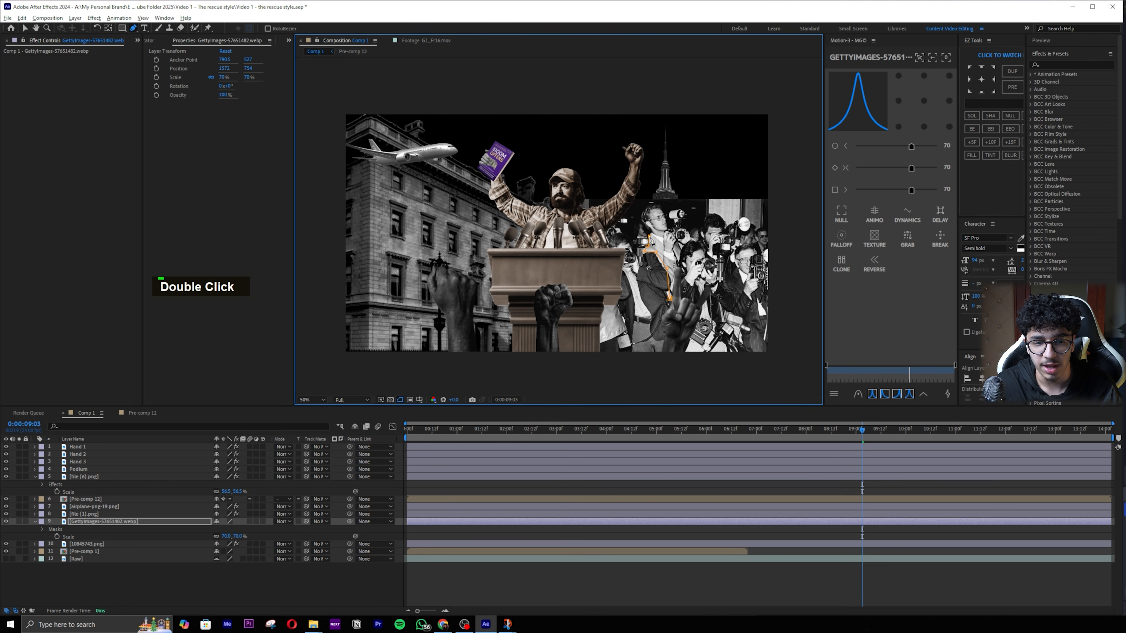
pyautogui.click(640, 207)
pyautogui.click(660, 203)
pyautogui.click(678, 204)
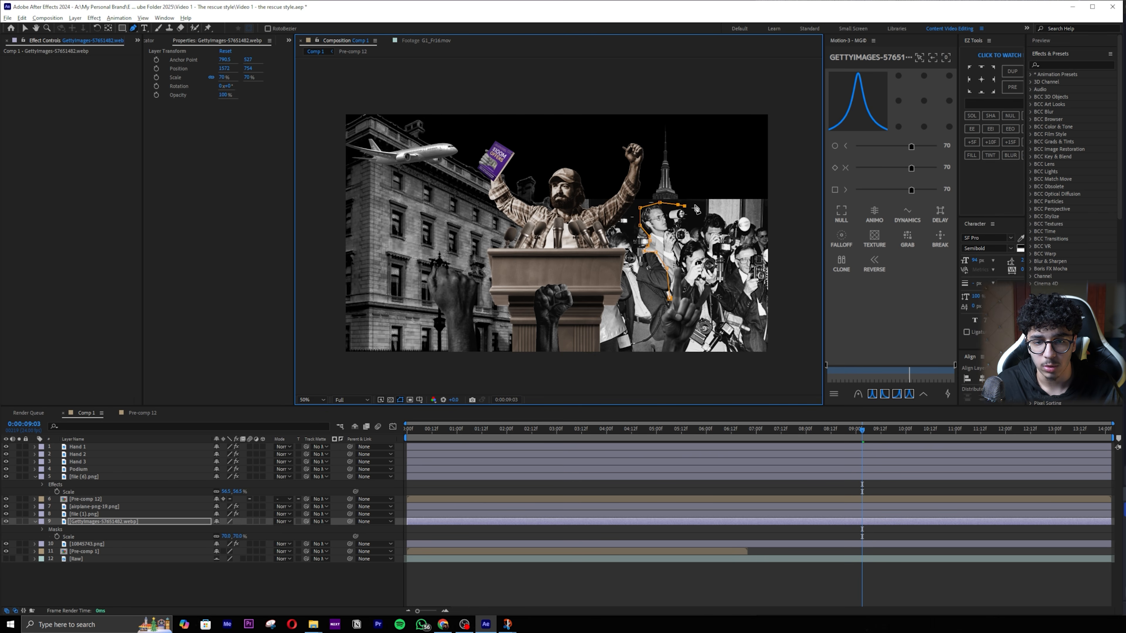
pyautogui.doubleClick(707, 202)
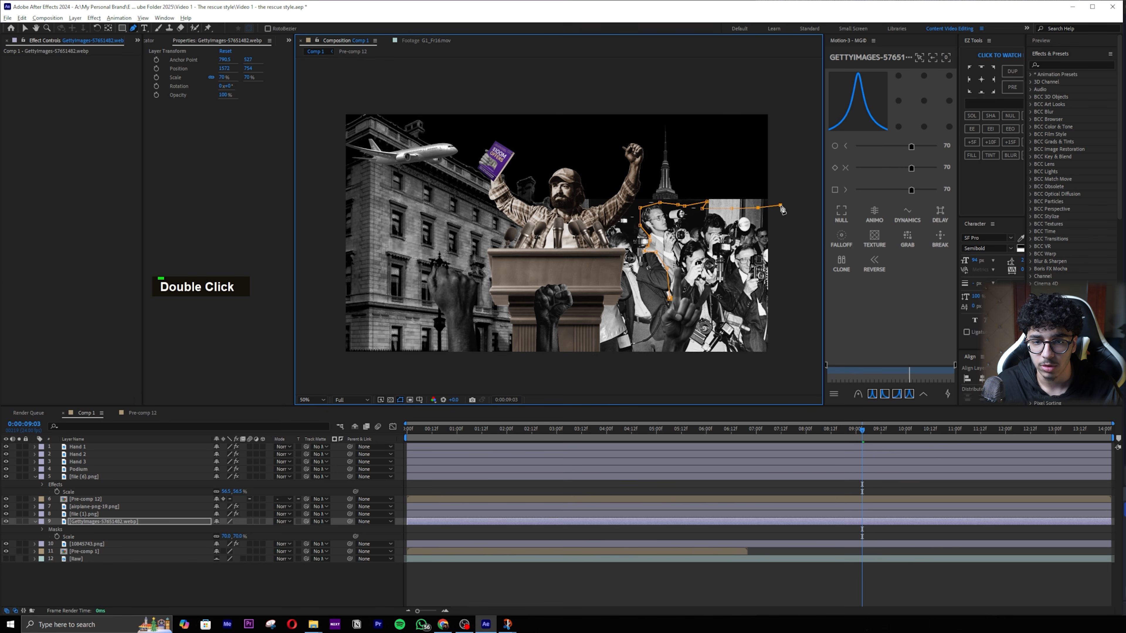
pyautogui.click(791, 228)
pyautogui.click(788, 334)
pyautogui.click(790, 369)
pyautogui.click(752, 376)
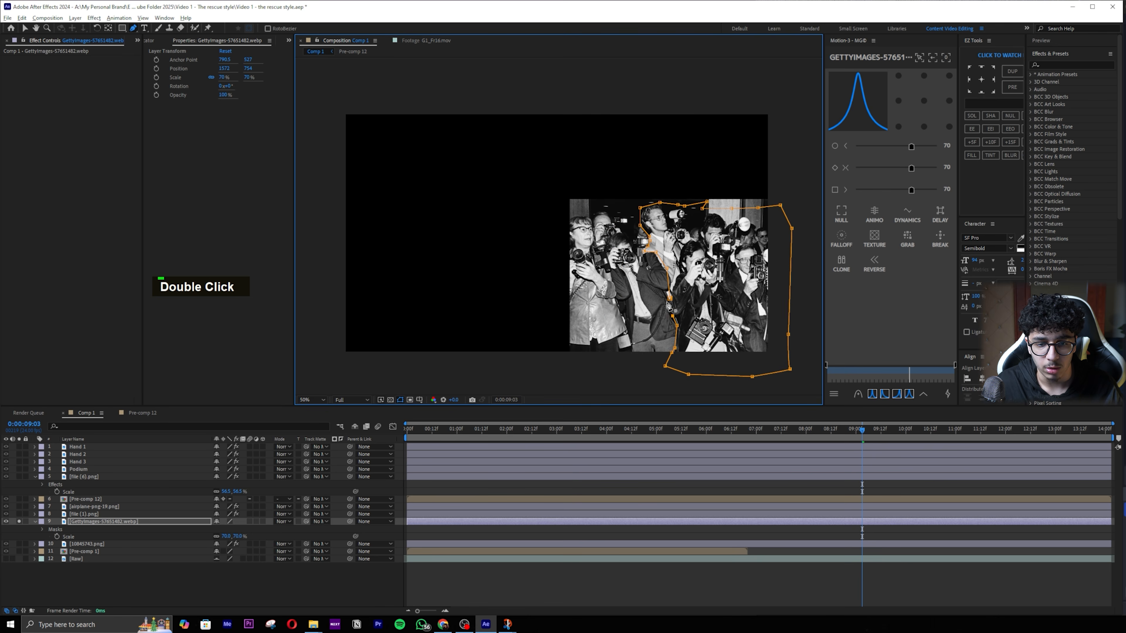
pyautogui.click(670, 299)
pyautogui.click(19, 521)
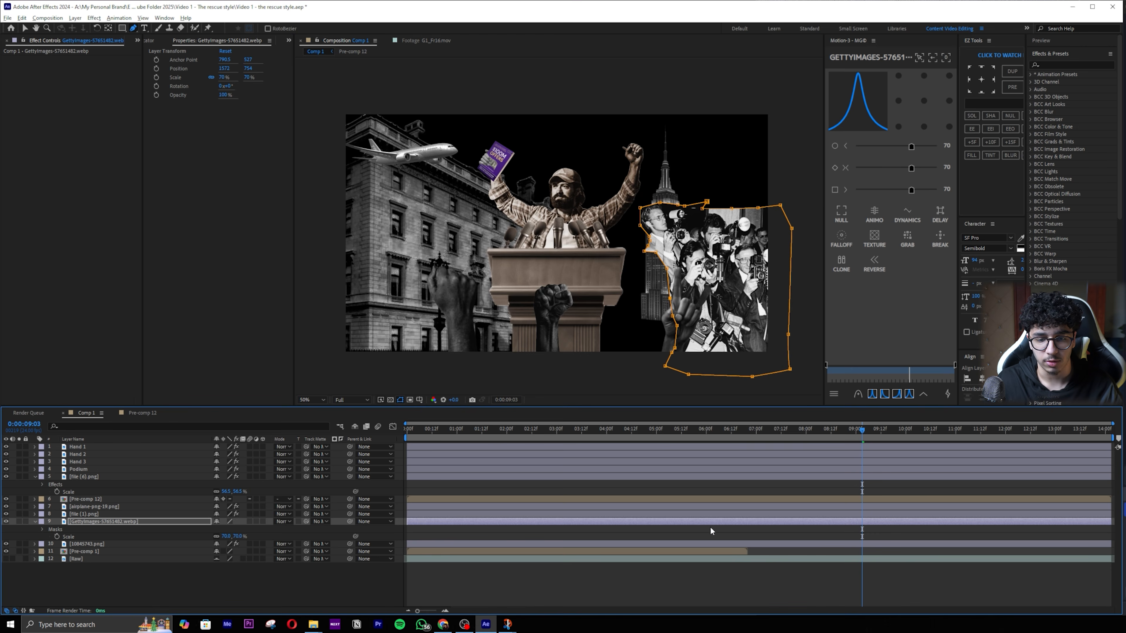
# Step: Move the masked paparazzi photo left toward the podium and enlarge it to about 83%
pyautogui.press('v')
pyautogui.moveTo(719, 320); pyautogui.dragTo(692, 320)
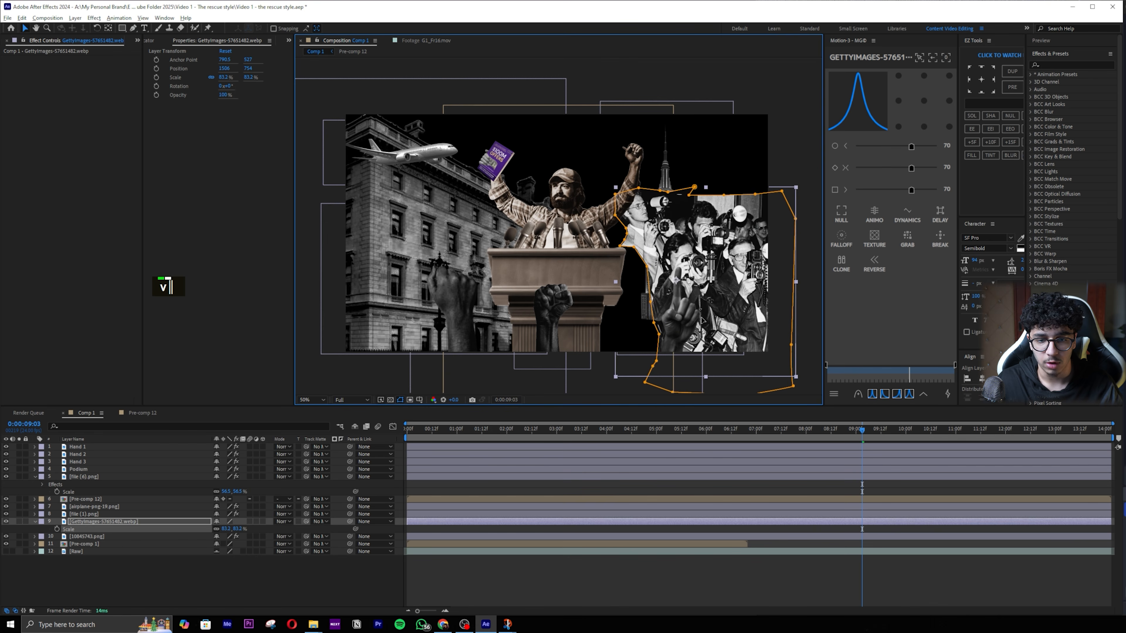
pyautogui.moveTo(619, 238); pyautogui.dragTo(622, 238)
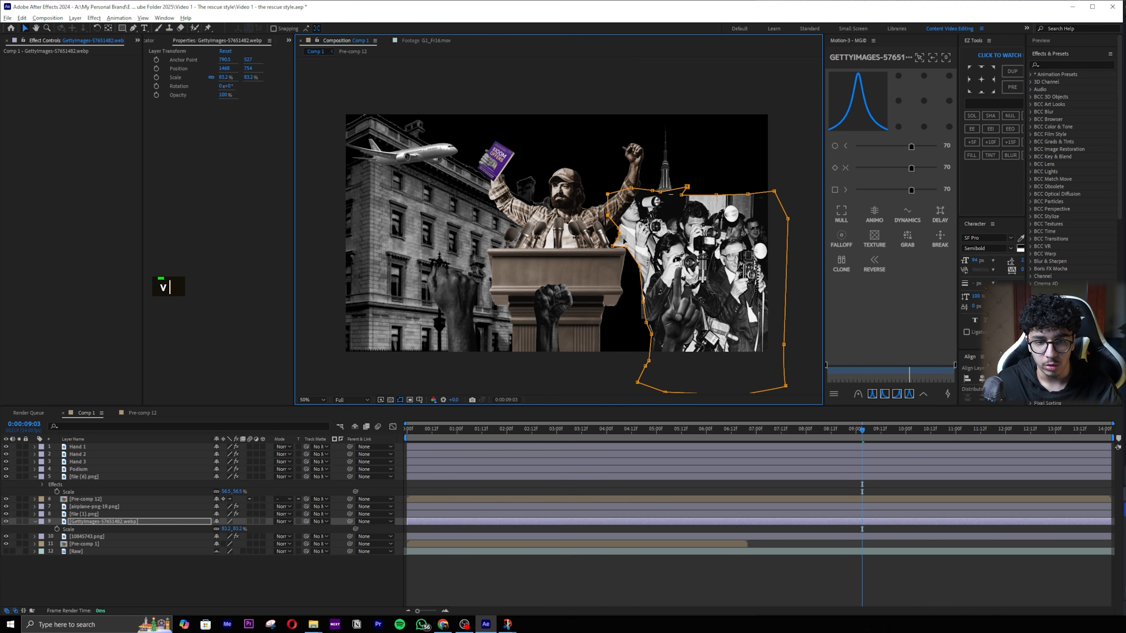
# Step: Reshape the mask's left edge to cut out the leftmost photographer and follow the outline of the remaining ones
pyautogui.press('v')
pyautogui.press('v')
pyautogui.press('v')
pyautogui.press('v')
pyautogui.press('v')
pyautogui.press('v')
pyautogui.press('v')
pyautogui.press('v')
pyautogui.press('v')
pyautogui.press('v')
pyautogui.press('v')
pyautogui.press('v')
pyautogui.press('v')
pyautogui.press('v')
pyautogui.press('v')
pyautogui.press('v')
pyautogui.press('v')
pyautogui.press('\\')
pyautogui.press('g')
pyautogui.moveTo(640, 257)
pyautogui.mouseDown()
pyautogui.moveTo(659, 272)
pyautogui.moveTo(654, 247)
pyautogui.moveTo(643, 271)
pyautogui.moveTo(652, 271)
pyautogui.mouseUp()
pyautogui.doubleClick(661, 241)
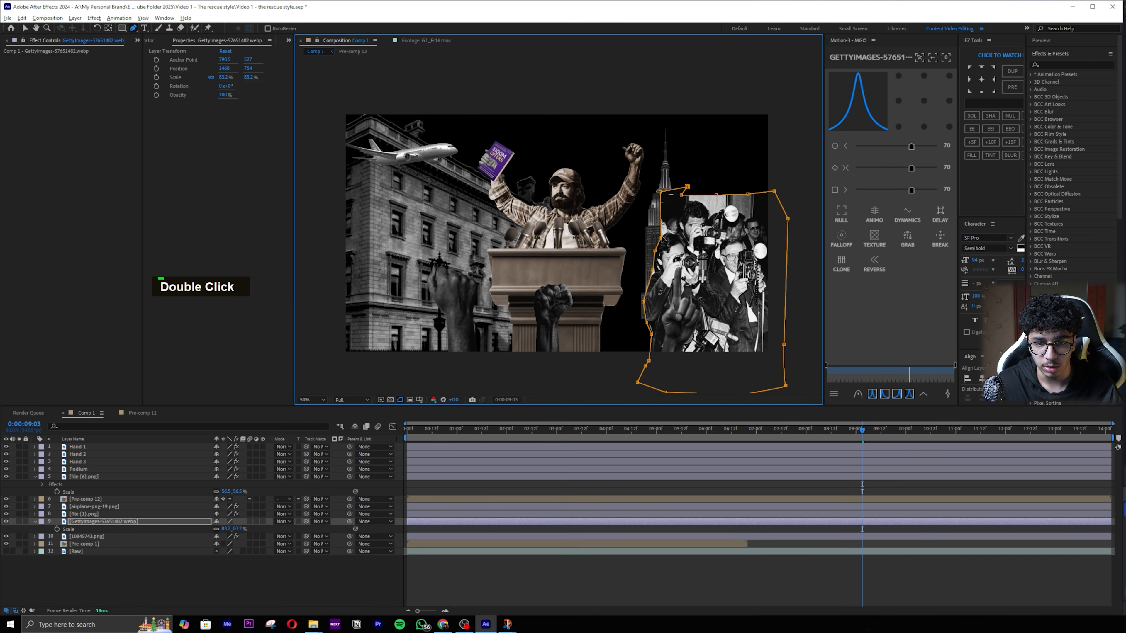
pyautogui.moveTo(667, 225); pyautogui.dragTo(678, 230)
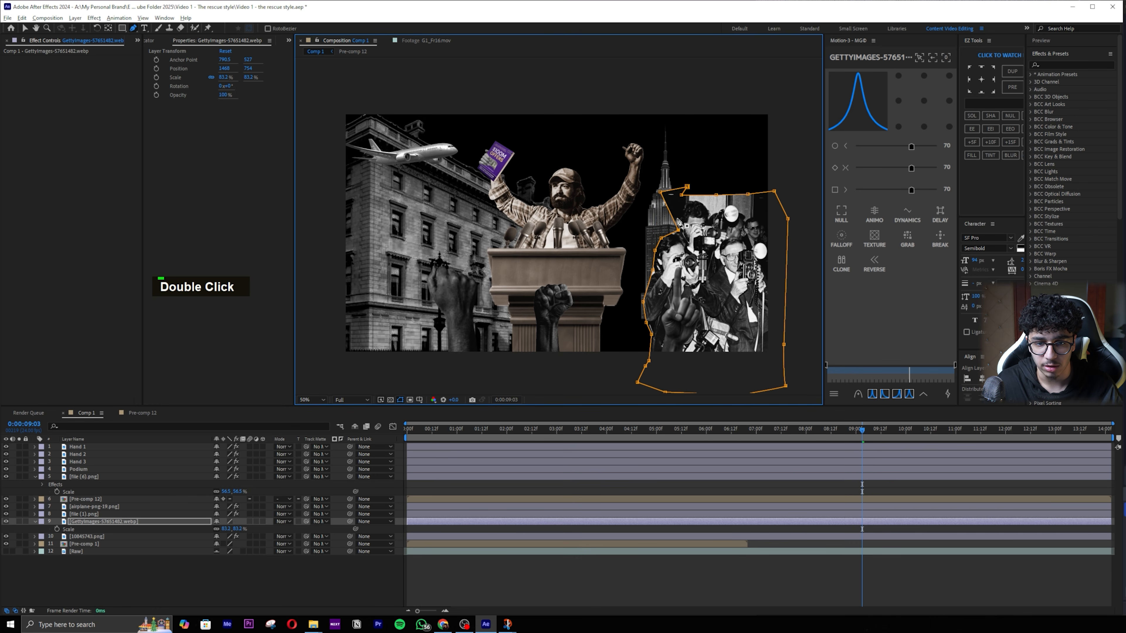
pyautogui.moveTo(660, 192); pyautogui.dragTo(679, 206)
pyautogui.click(686, 187)
pyautogui.hotkey('ctrl', 'z')
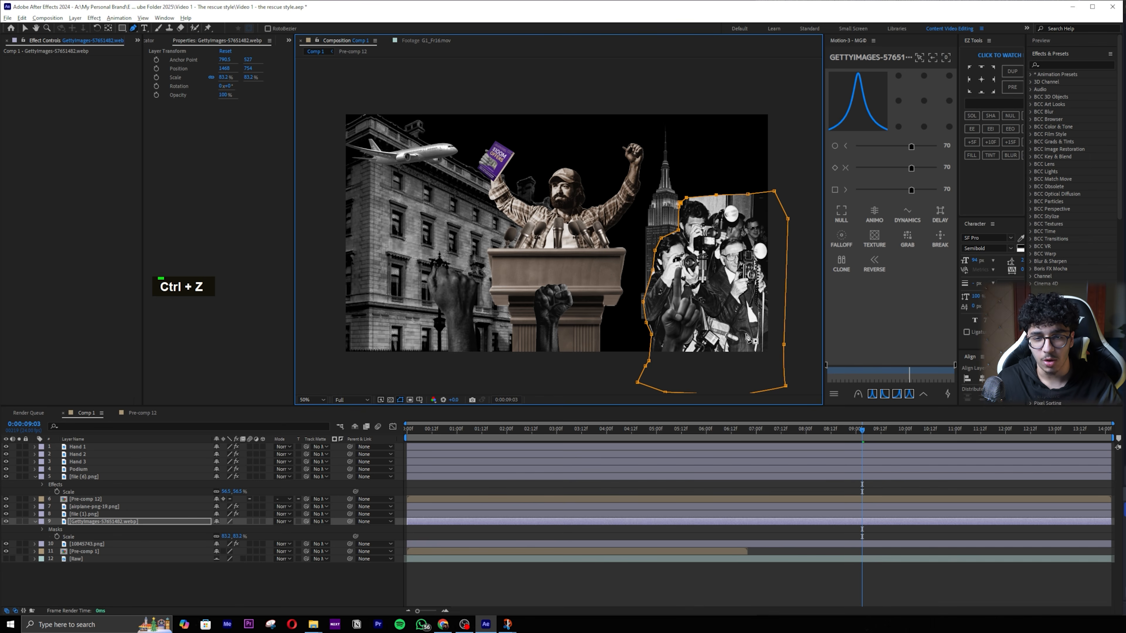
# Step: Extend the right edge of the paparazzi mask to take in the photographers at the photo's far right
pyautogui.scroll(-1, 785, 227)
pyautogui.press('v')
pyautogui.press('v')
pyautogui.press('v')
pyautogui.press('v')
pyautogui.press('v')
pyautogui.press('v')
pyautogui.press('v')
pyautogui.press('v')
pyautogui.press('v')
pyautogui.press('v')
pyautogui.press('v')
pyautogui.press('v')
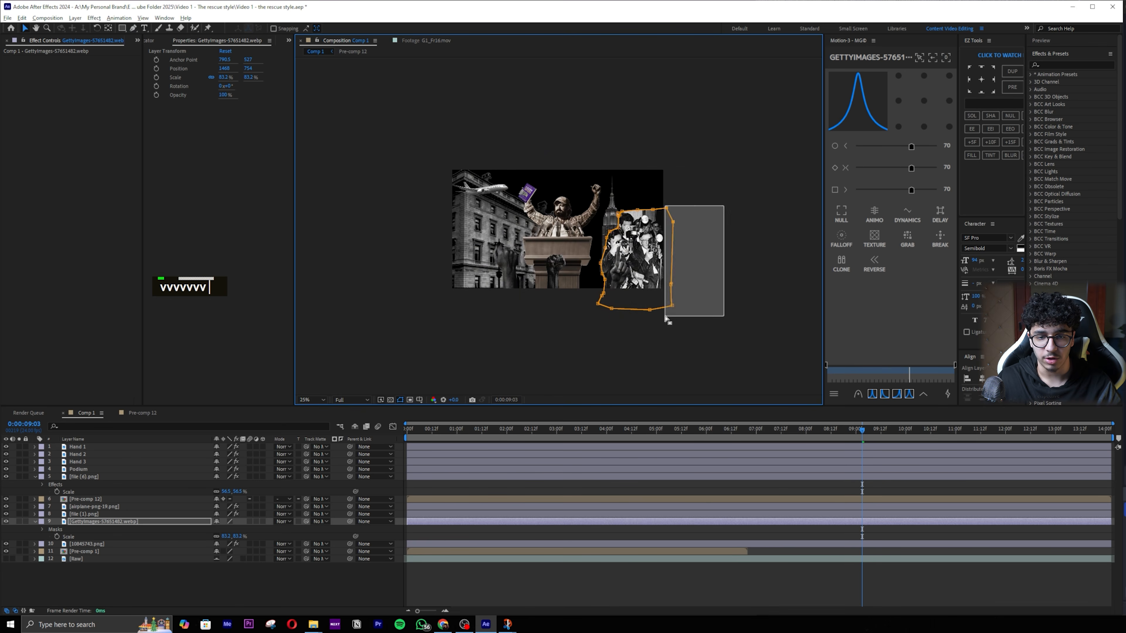
# Step: Move the masked paparazzi photo further left so it sits beside the podium
pyautogui.scroll(1, 728, 224)
pyautogui.press('v')
pyautogui.moveTo(740, 319); pyautogui.dragTo(699, 319)
pyautogui.moveTo(610, 333)
pyautogui.mouseDown()
pyautogui.moveTo(583, 359)
pyautogui.moveTo(593, 320)
pyautogui.mouseUp()
pyautogui.moveTo(711, 304); pyautogui.dragTo(681, 292)
pyautogui.click(694, 557)
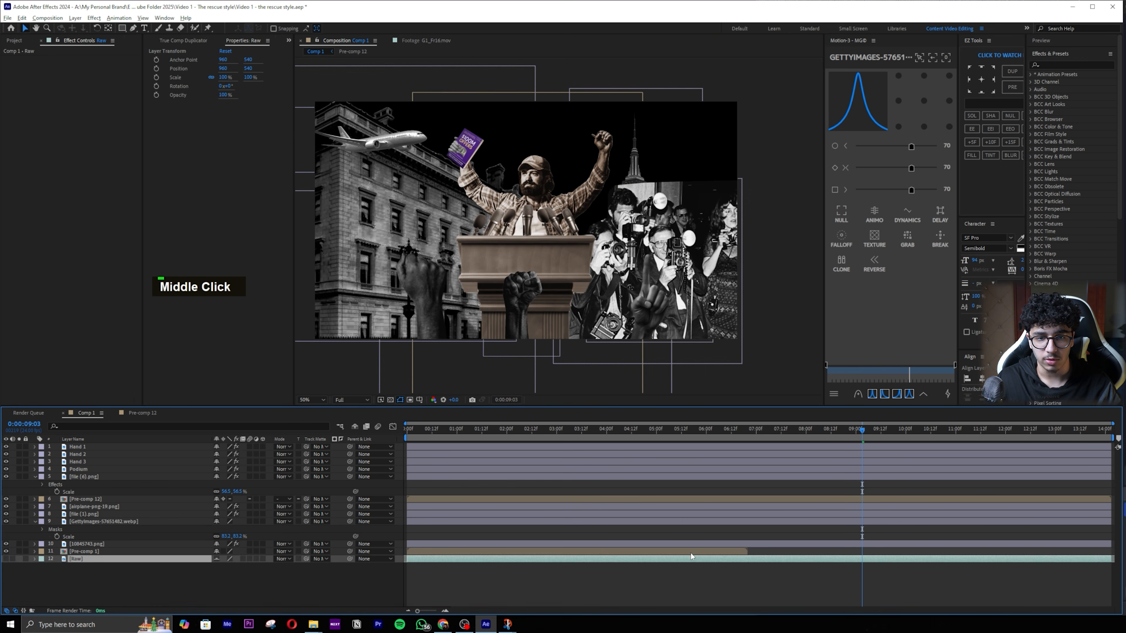
# Step: Reshape the upper edge of the paparazzi mask to follow the photographers' heads and uncover the tower behind, and save the project
pyautogui.click(612, 194)
pyautogui.moveTo(609, 191); pyautogui.dragTo(668, 183)
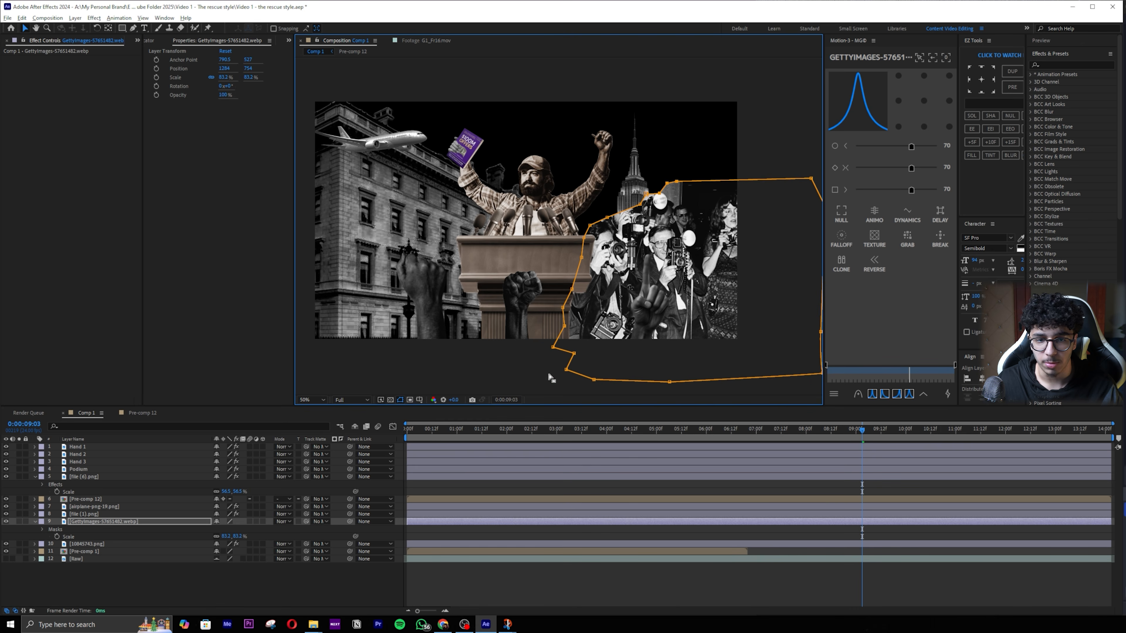
pyautogui.moveTo(590, 225); pyautogui.dragTo(660, 194)
pyautogui.press('Delete')
pyautogui.click(758, 282)
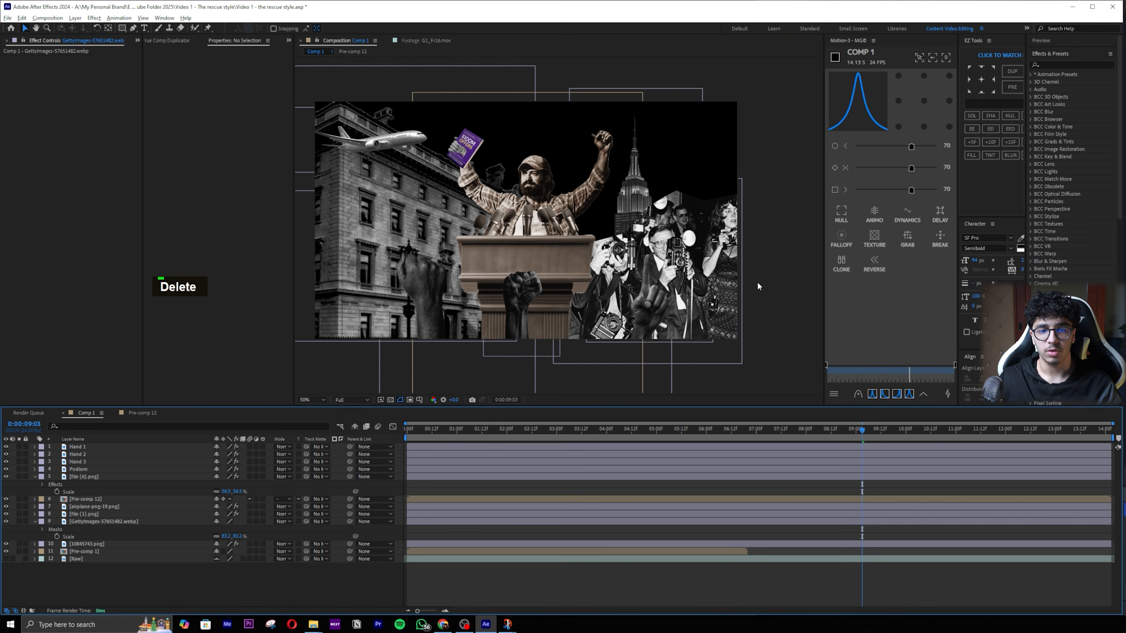
pyautogui.hotkey('ctrl', 's')
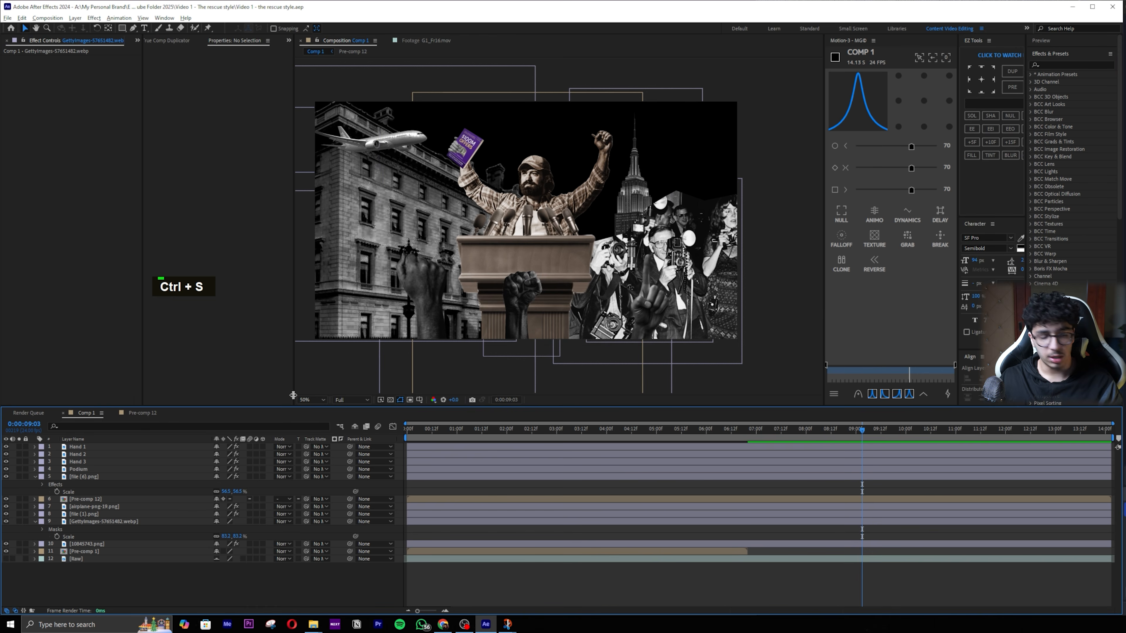
# Step: Enlarge the tower image behind the photographers to about 32.7%, shift it slightly upward, and save the project
pyautogui.click(93, 522)
pyautogui.doubleClick(68, 537)
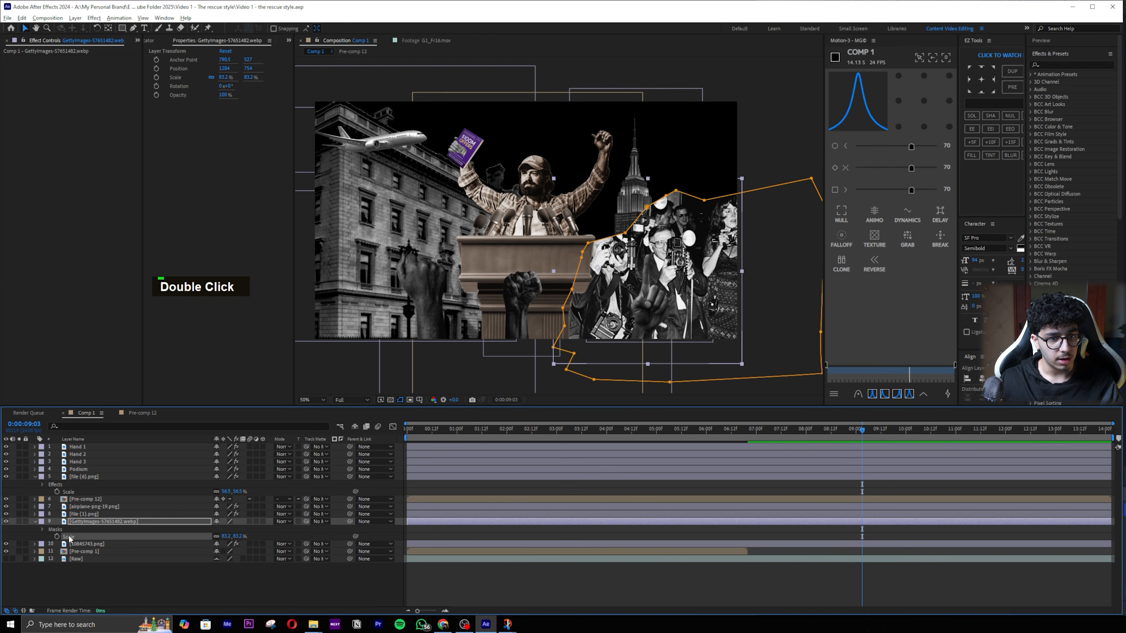
pyautogui.click(85, 543)
pyautogui.press('s')
pyautogui.keyDown('ctrl'); pyautogui.click(69, 551); pyautogui.keyUp('ctrl')
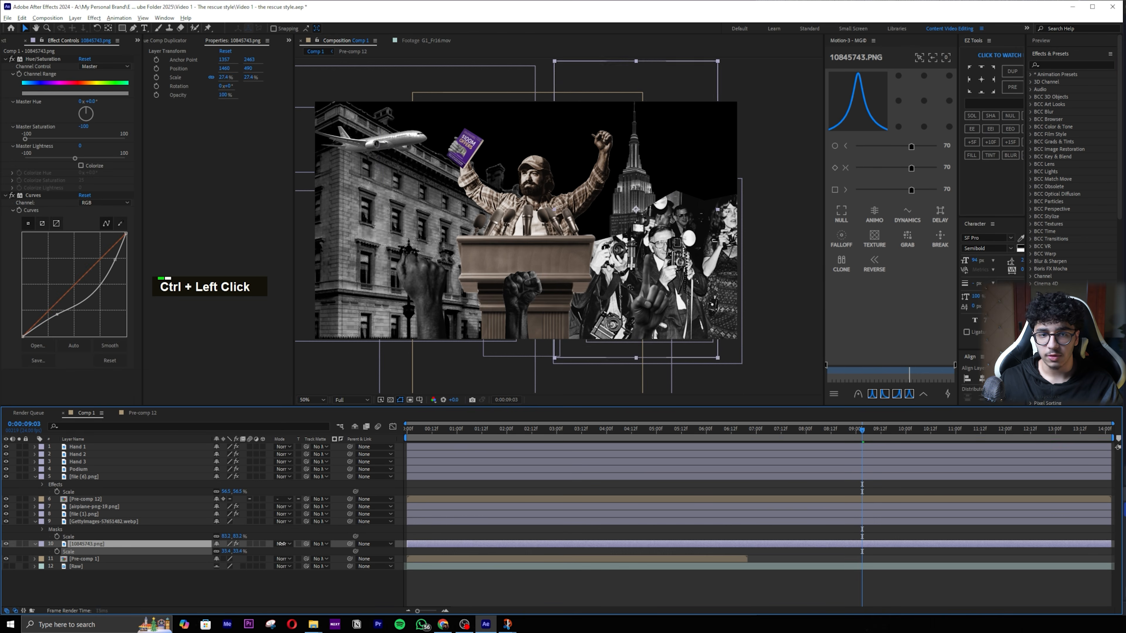
pyautogui.moveTo(270, 540); pyautogui.dragTo(268, 541)
pyautogui.press('v')
pyautogui.moveTo(613, 222); pyautogui.dragTo(614, 217)
pyautogui.hotkey('ctrl', 's')
pyautogui.click(690, 574)
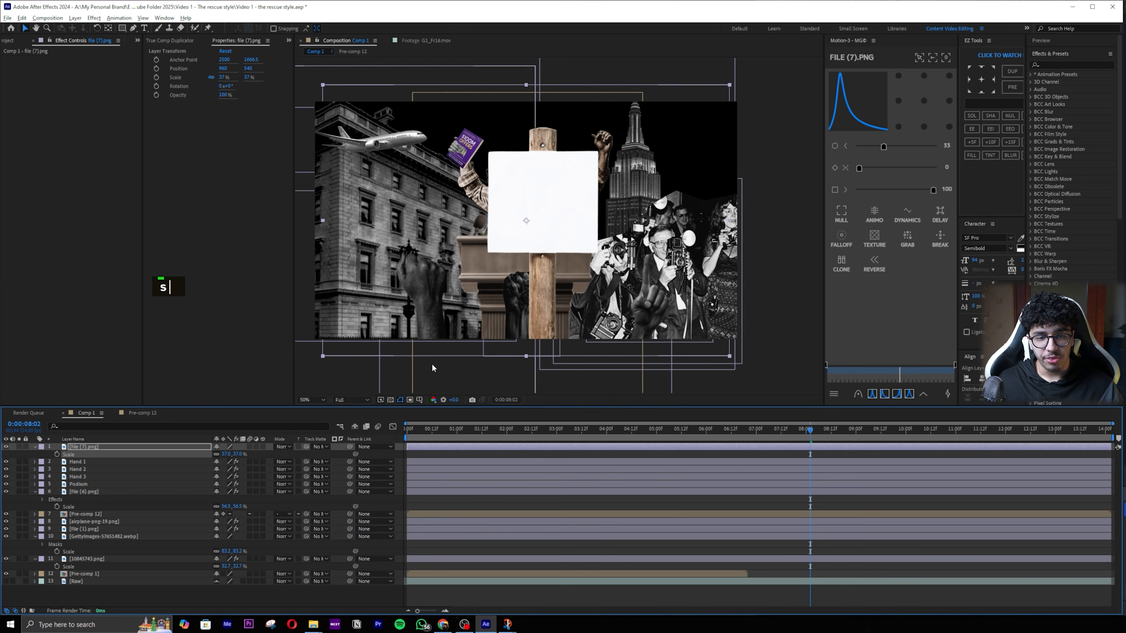
# Step: Move the blank wooden sign to the left of the podium and scale it down to 22.9%
pyautogui.press('s')
pyautogui.press('v')
pyautogui.moveTo(516, 249); pyautogui.dragTo(397, 277)
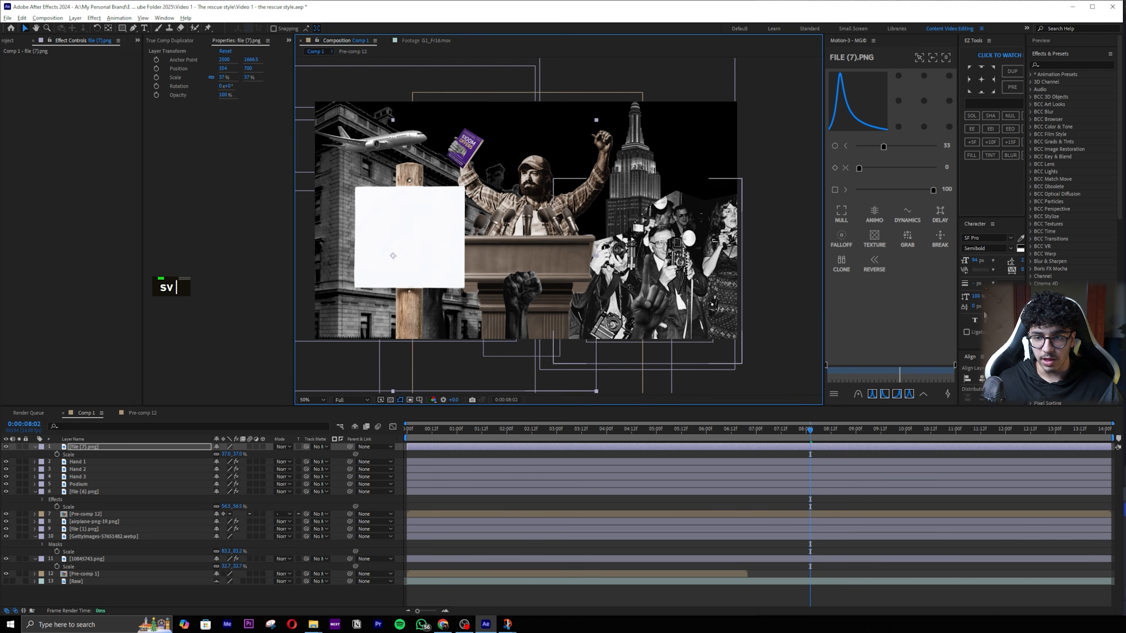
pyautogui.moveTo(226, 453); pyautogui.dragTo(175, 456)
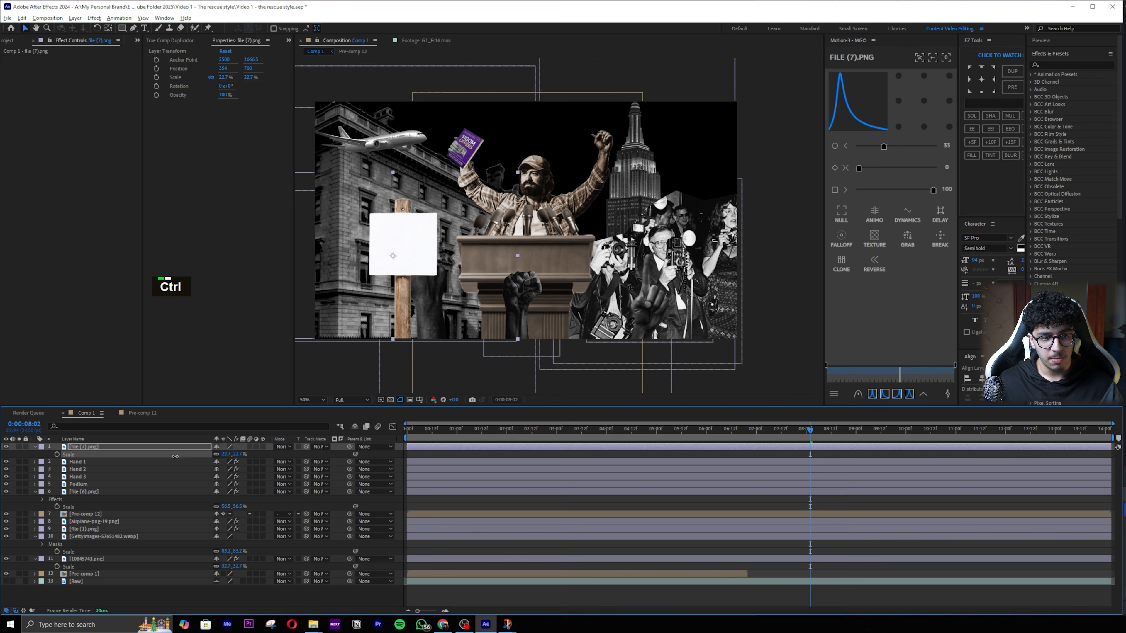
pyautogui.middleClick(467, 315)
pyautogui.moveTo(452, 277); pyautogui.dragTo(445, 280)
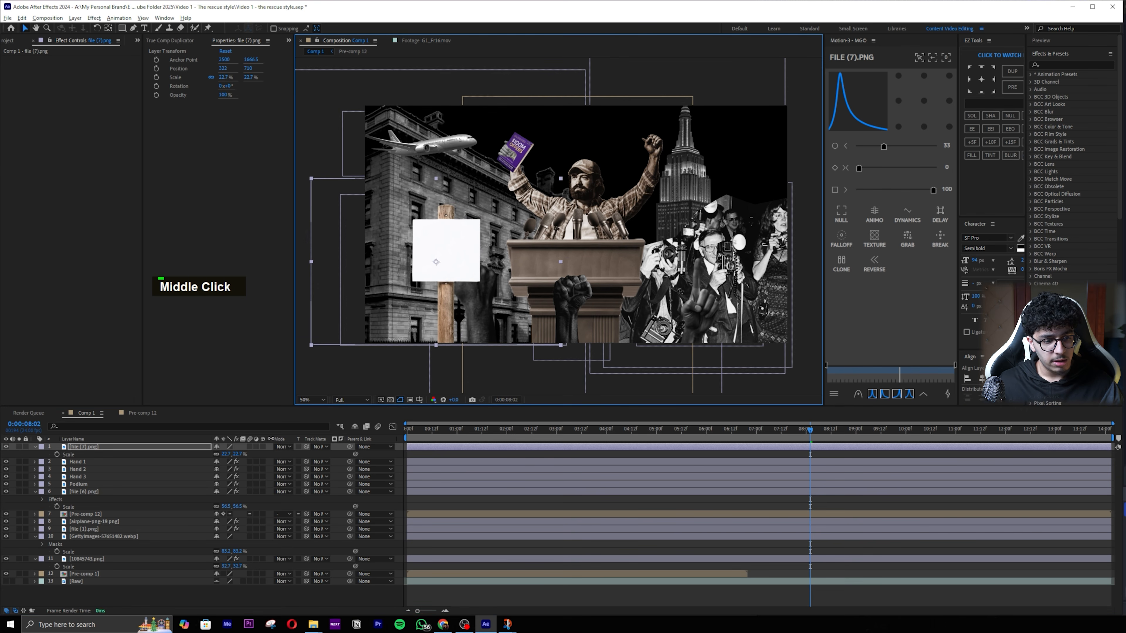
pyautogui.moveTo(240, 454)
pyautogui.mouseDown()
pyautogui.moveTo(223, 454)
pyautogui.moveTo(241, 454)
pyautogui.mouseUp()
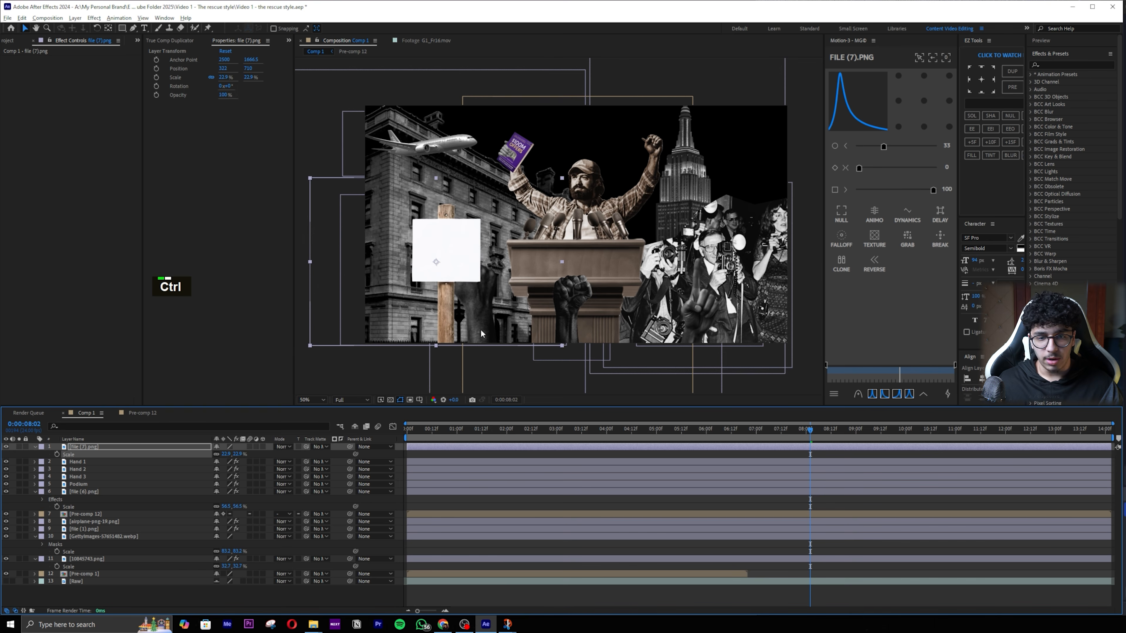
# Step: Tint the wooden sign with a colorized Hue/Saturation effect and a darkening Curves adjustment
pyautogui.middleClick(495, 216)
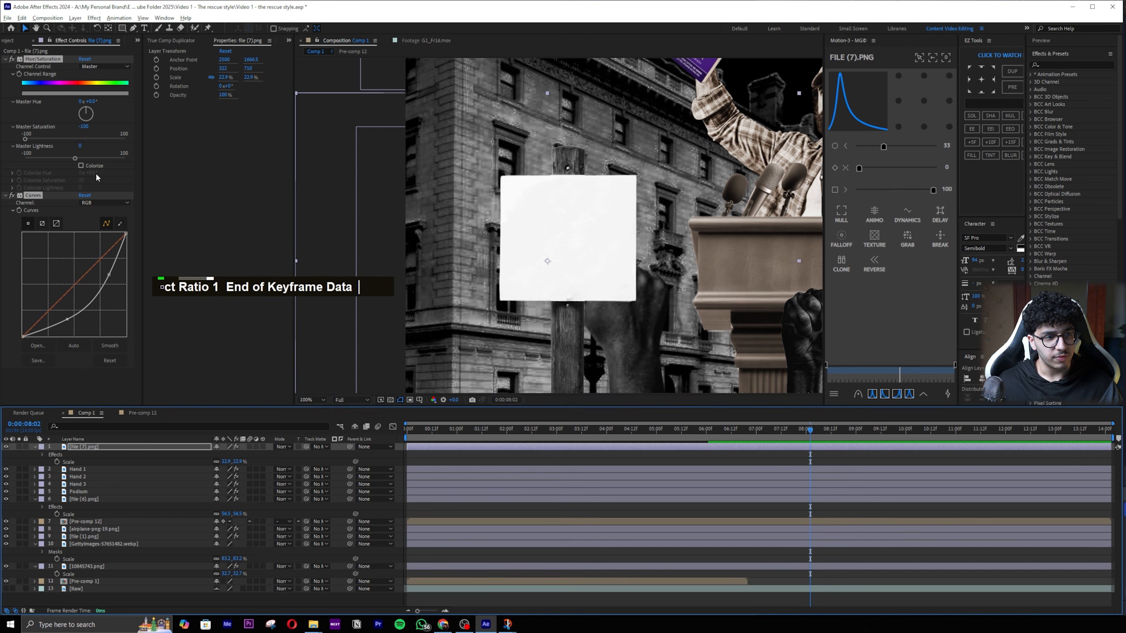
pyautogui.click(90, 498)
pyautogui.hotkey('ctrl', 'z')
pyautogui.click(123, 449)
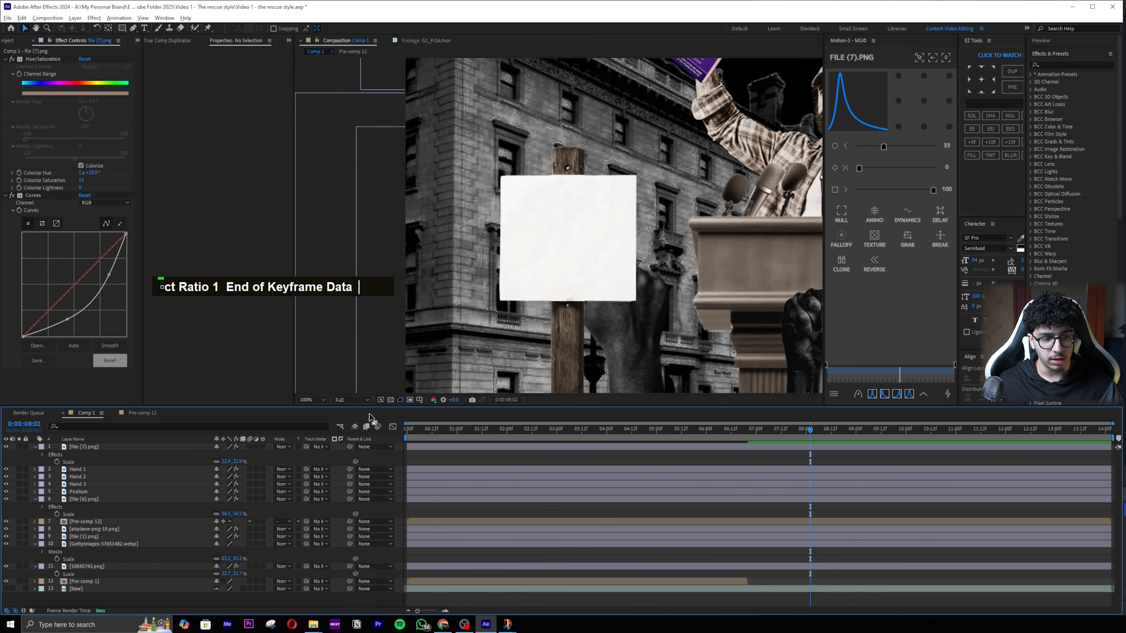
# Step: Add a text layer on the sign reading "New", "Offer" and "ERA" on three lines
pyautogui.hotkey('ctrl', 't')
pyautogui.click(546, 226)
pyautogui.write('New')
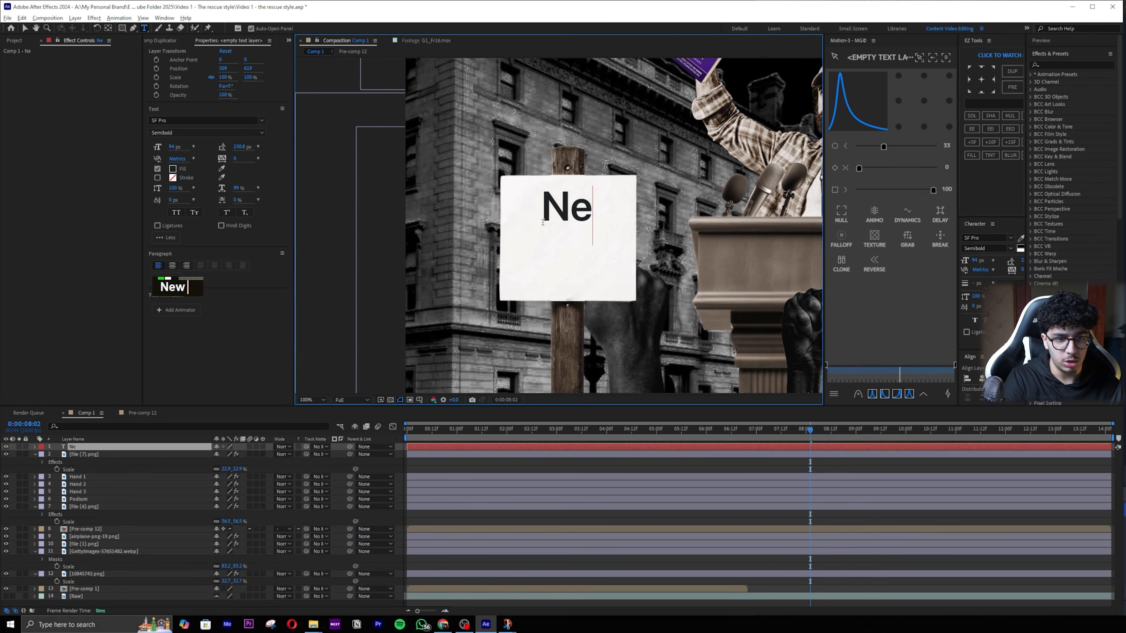
pyautogui.press('Return')
pyautogui.write('Offer')
pyautogui.press('Return')
pyautogui.write('ERA')
# Step: Set the sign text to the Far From Homecoming font in all caps at 58 px, with tighter line spacing
pyautogui.click(981, 238)
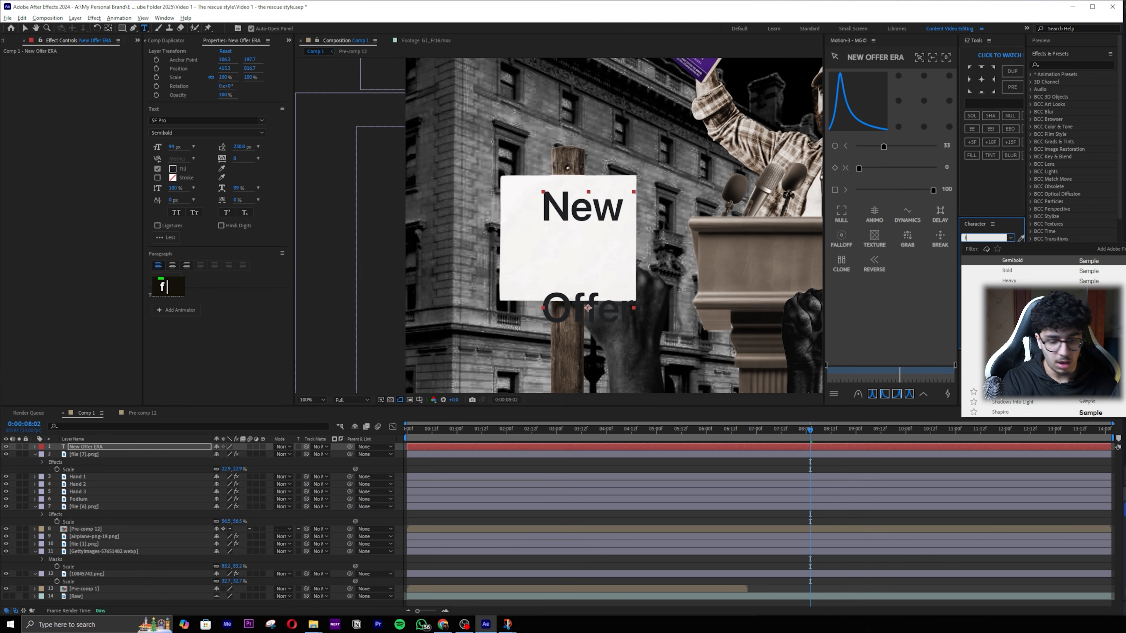
pyautogui.write('far')
pyautogui.click(1017, 260)
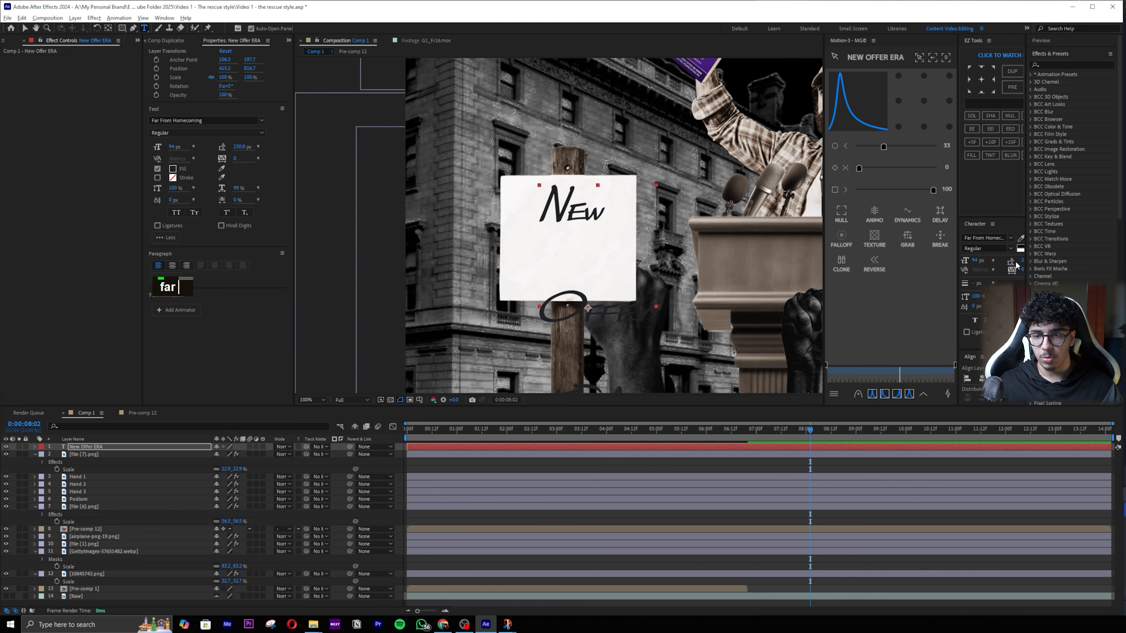
pyautogui.moveTo(1022, 261); pyautogui.dragTo(960, 261)
pyautogui.moveTo(973, 260); pyautogui.dragTo(958, 260)
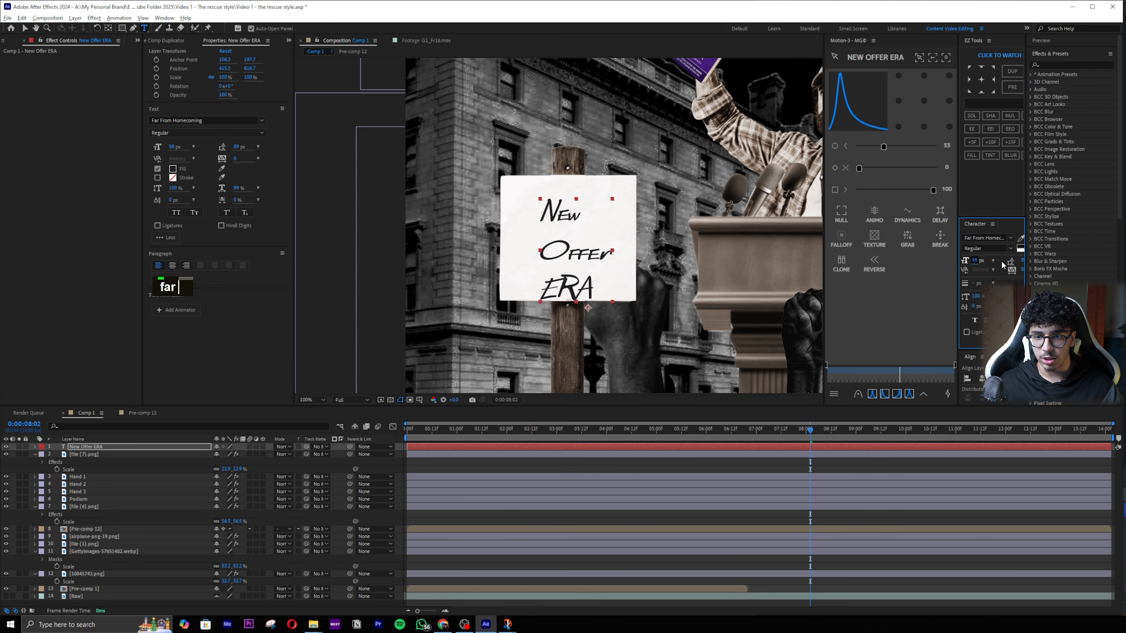
pyautogui.moveTo(1023, 262); pyautogui.dragTo(1013, 261)
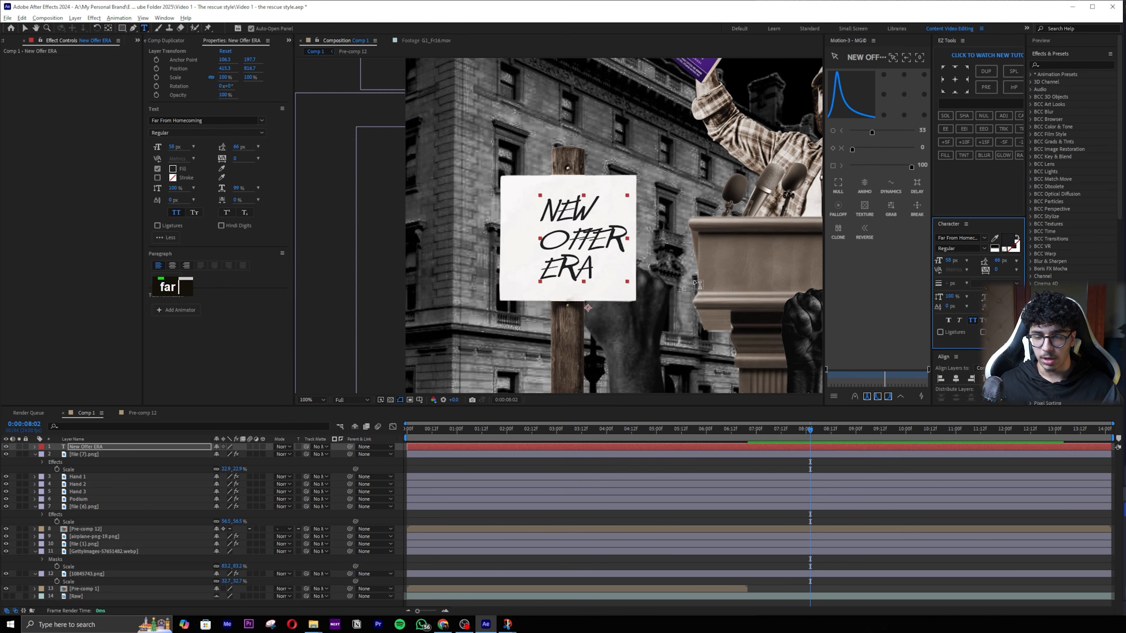
# Step: Shift the text left on the sign and set its size to 47.7 px with 54 px leading in faux bold
pyautogui.press('v')
pyautogui.moveTo(605, 251); pyautogui.dragTo(586, 251)
pyautogui.moveTo(993, 296); pyautogui.dragTo(989, 296)
# Step: Scale the sign text up to 130.9%, center its anchor point, and move it back onto the white board
pyautogui.press('s')
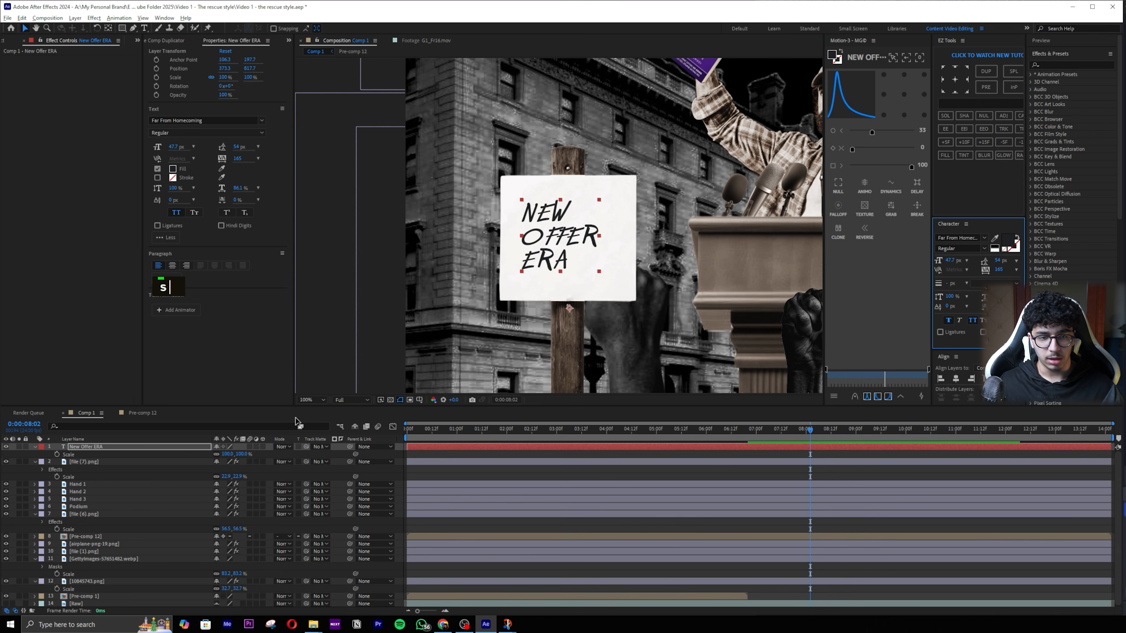
pyautogui.moveTo(240, 455); pyautogui.dragTo(293, 455)
pyautogui.hotkey('ctrl', 'alt', 'Home')
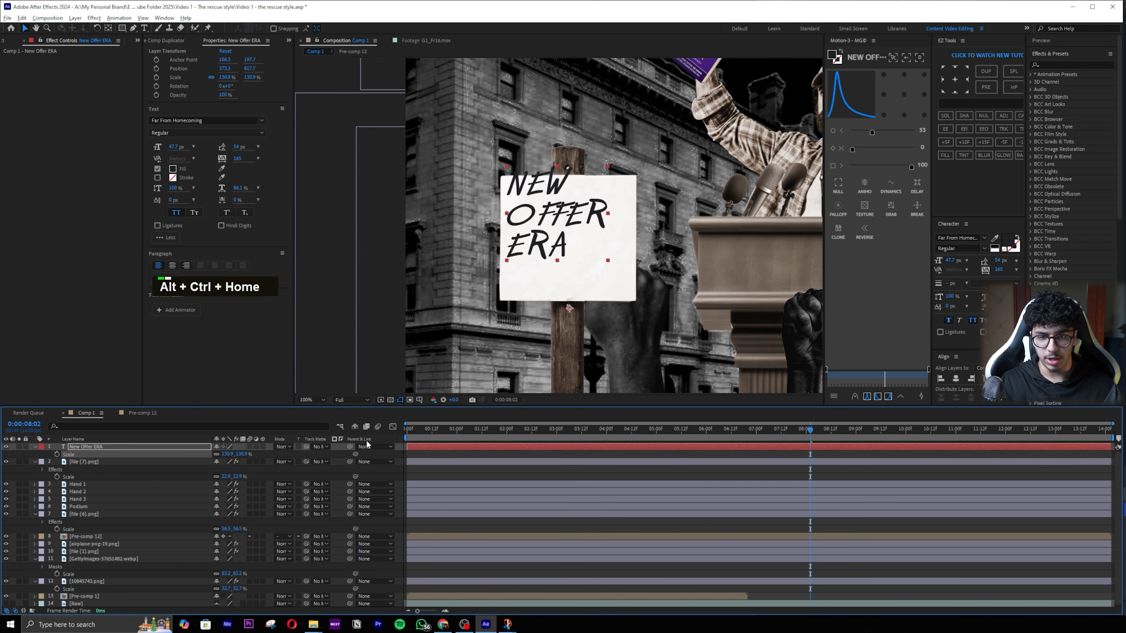
pyautogui.press('v')
pyautogui.moveTo(528, 196); pyautogui.dragTo(550, 224)
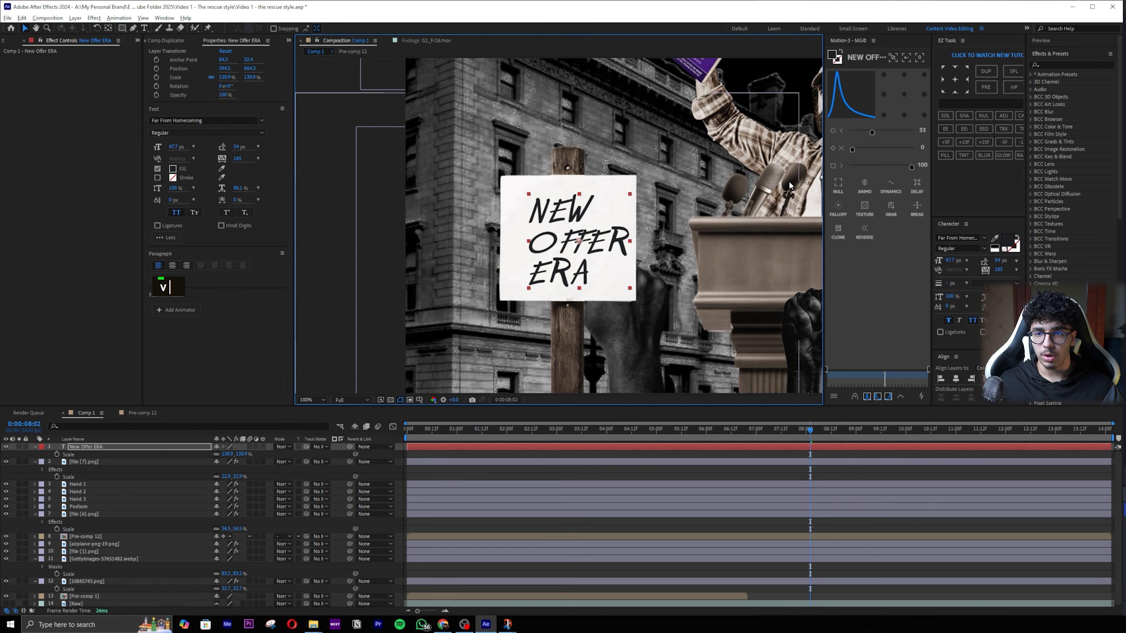
# Step: Center-align the sign text, recenter its anchor point, and position it in the middle of the board
pyautogui.click(1060, 55)
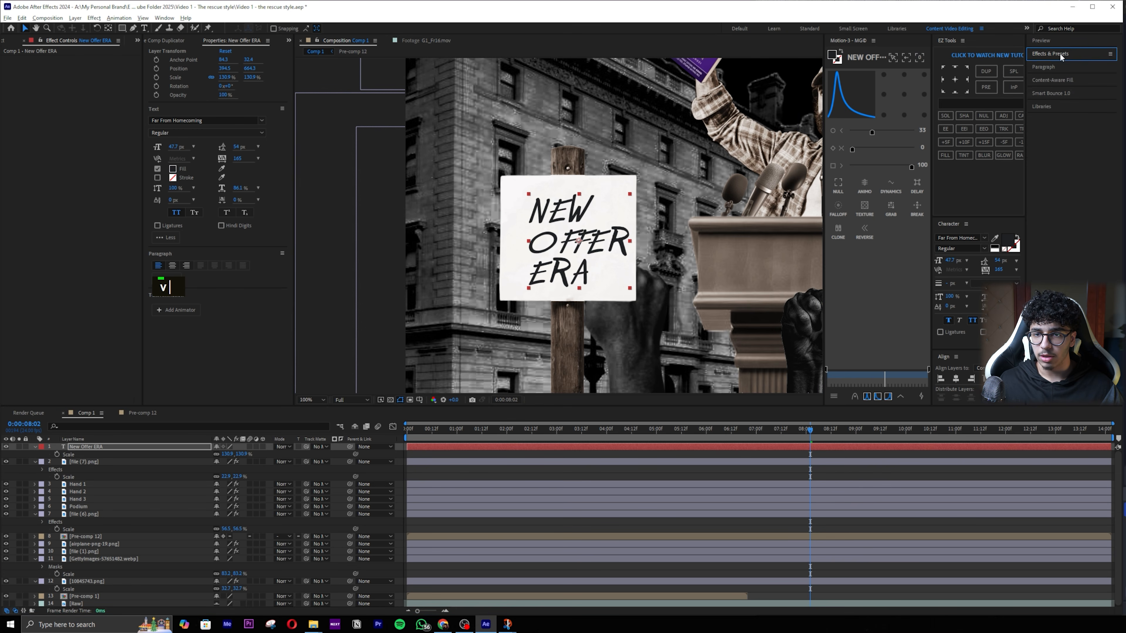
pyautogui.click(1046, 67)
pyautogui.click(1045, 79)
pyautogui.hotkey('ctrl', 'alt', 'Home')
pyautogui.click(556, 262)
pyautogui.moveTo(555, 258)
pyautogui.mouseDown()
pyautogui.moveTo(570, 265)
pyautogui.moveTo(554, 259)
pyautogui.mouseUp()
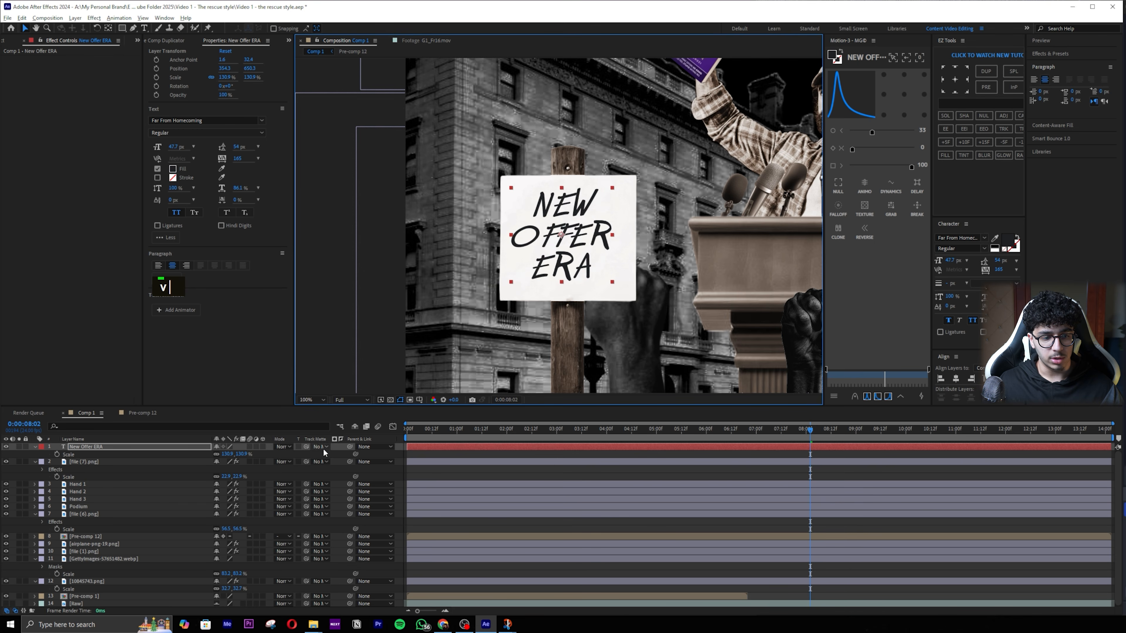
# Step: Parent the NEW OFFER ERA text layer to the sign layer file (7).png
pyautogui.moveTo(350, 446); pyautogui.dragTo(350, 461)
pyautogui.scroll(-4, 606, 296)
pyautogui.scroll(2, 675, 278)
pyautogui.middleClick(675, 278)
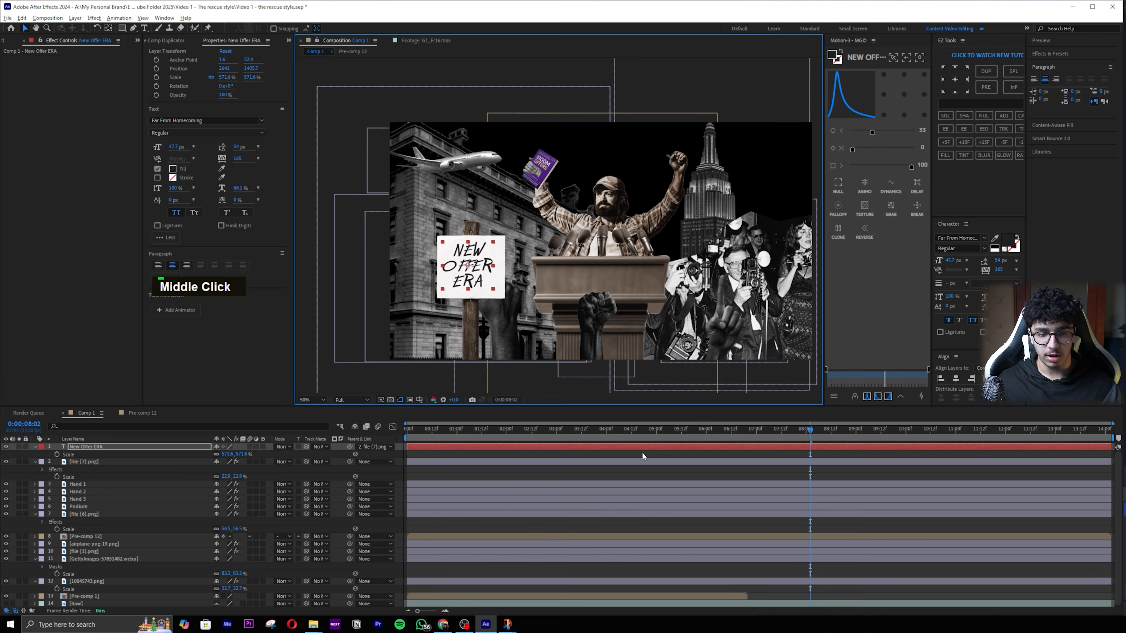
# Step: Add the old paper texture image, scale it to 20%, and move it onto the lower front of the podium
pyautogui.press('Return')
pyautogui.press('Return')
pyautogui.press('s')
pyautogui.moveTo(248, 452); pyautogui.dragTo(204, 449)
pyautogui.moveTo(628, 259); pyautogui.dragTo(579, 340)
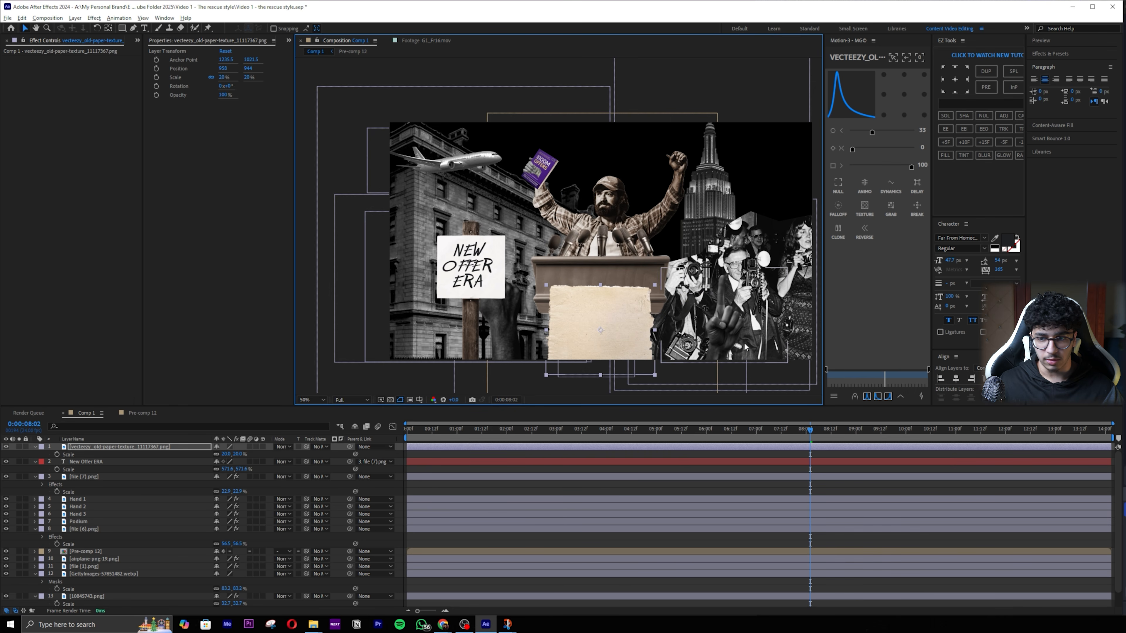
# Step: Reduce the paper texture to about 13.5% and place its layer below the hands and above the podium
pyautogui.middleClick(642, 322)
pyautogui.press('s')
pyautogui.press('s')
pyautogui.moveTo(238, 453)
pyautogui.mouseDown()
pyautogui.moveTo(204, 453)
pyautogui.moveTo(270, 449)
pyautogui.moveTo(239, 451)
pyautogui.mouseUp()
pyautogui.moveTo(115, 446); pyautogui.dragTo(100, 519)
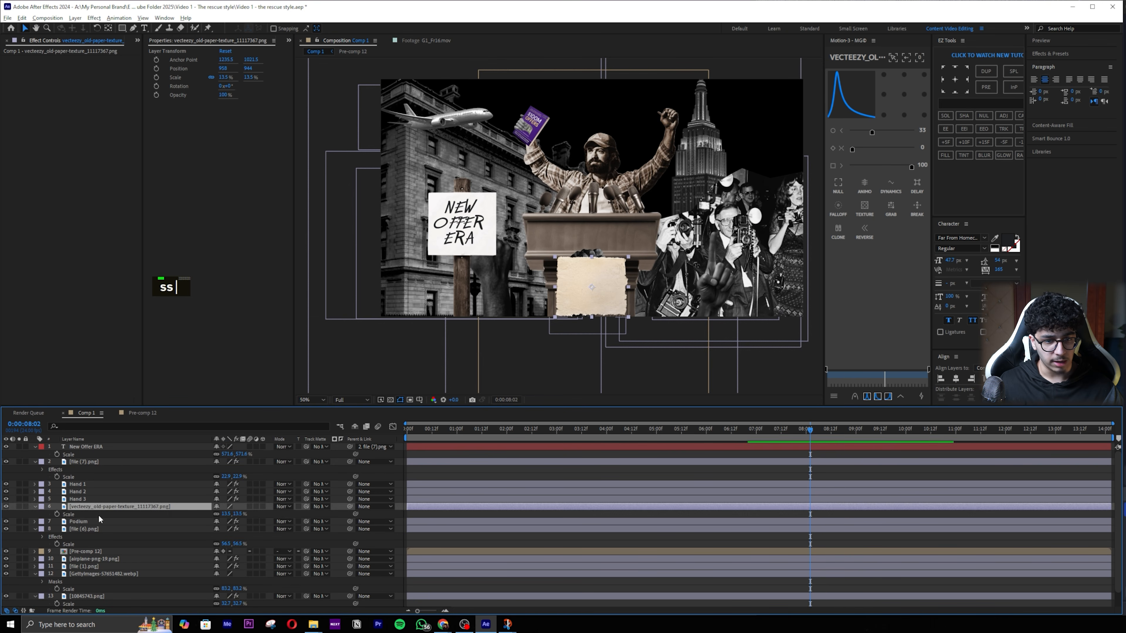
# Step: Move the paper texture down on the podium's column and fine-tune its scale to 12.6%
pyautogui.scroll(1, 549, 267)
pyautogui.middleClick(611, 260)
pyautogui.moveTo(603, 256); pyautogui.dragTo(601, 269)
pyautogui.press('s')
pyautogui.press('s')
pyautogui.moveTo(230, 521); pyautogui.dragTo(252, 509)
pyautogui.press('s')
# Step: Compare the Overlay, Hard Light and Normal blending modes on the paper texture and keep Hard Light
pyautogui.click(283, 506)
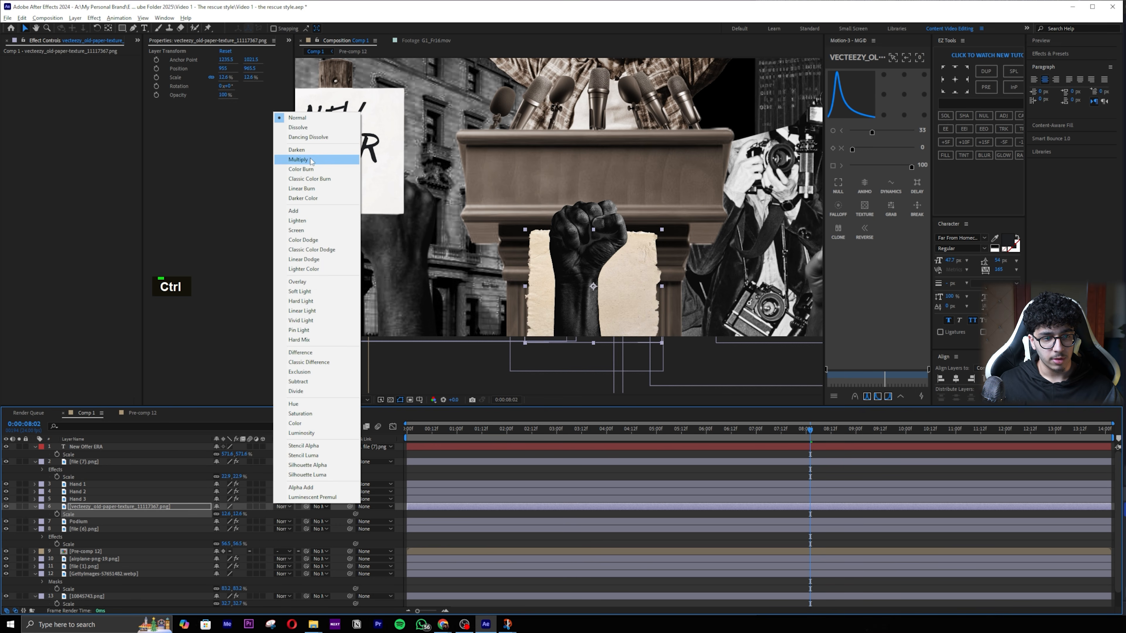
pyautogui.click(297, 282)
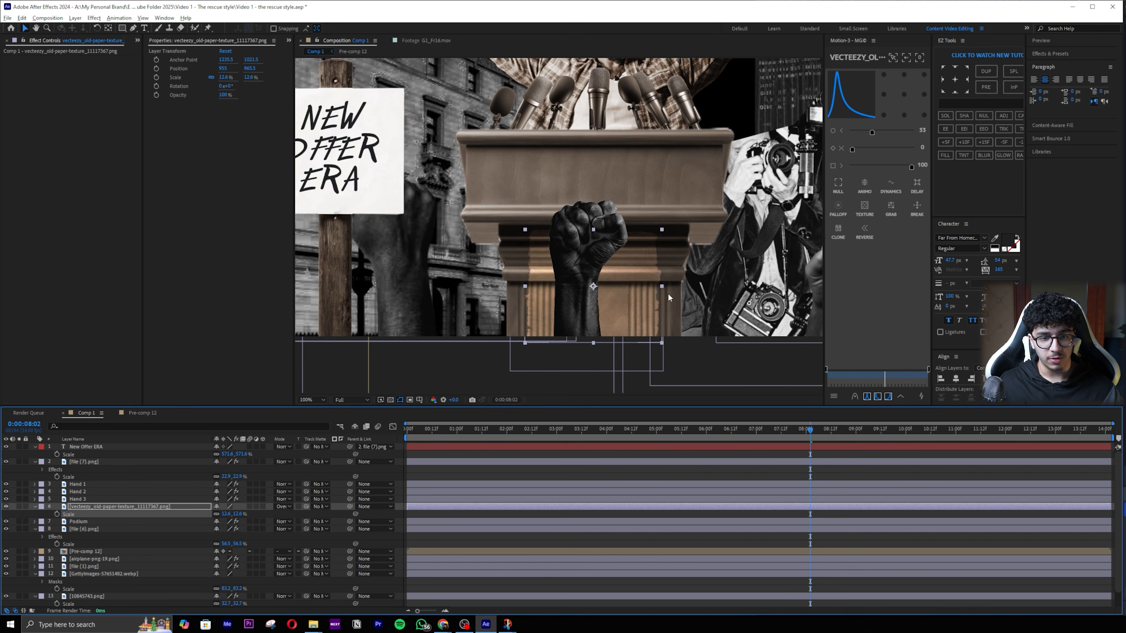
pyautogui.scroll(1, 667, 293)
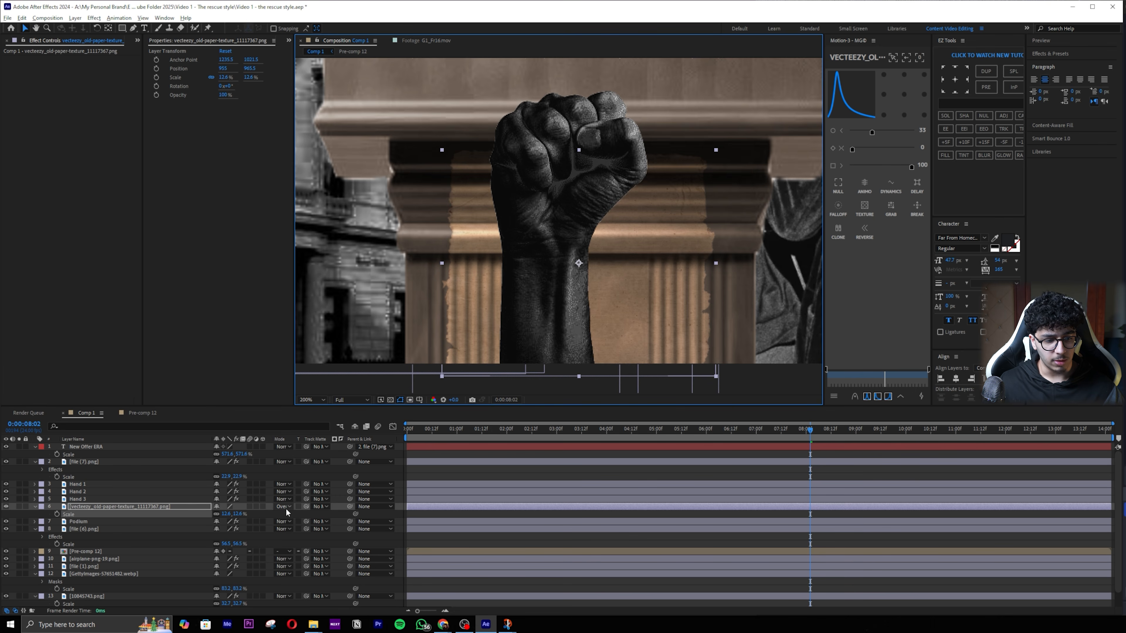
pyautogui.click(286, 507)
pyautogui.click(311, 297)
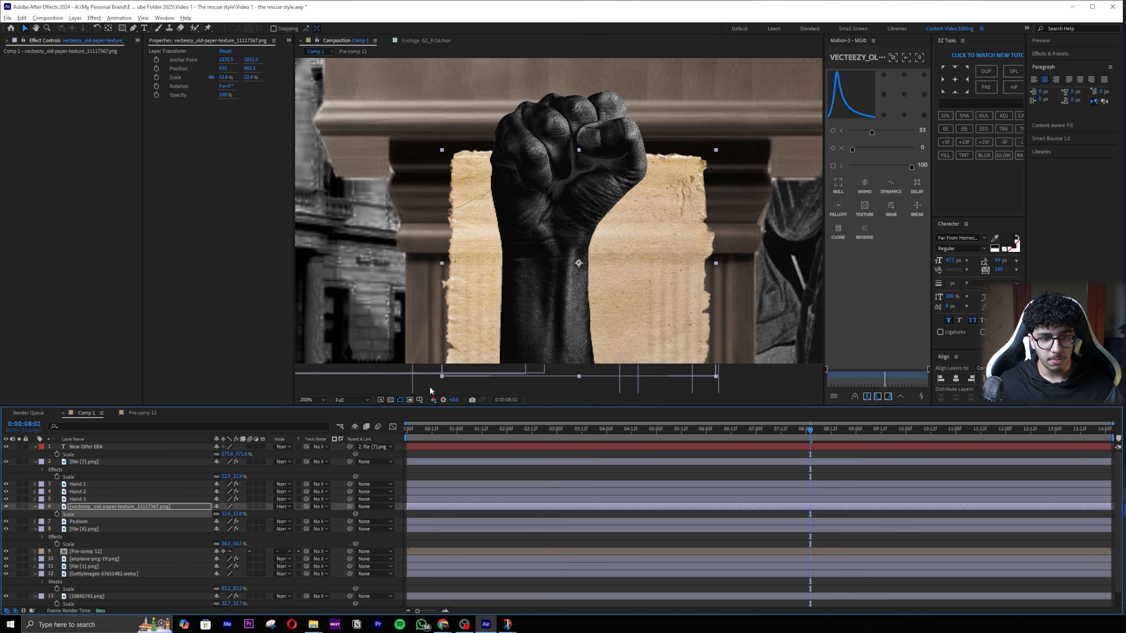
pyautogui.click(283, 507)
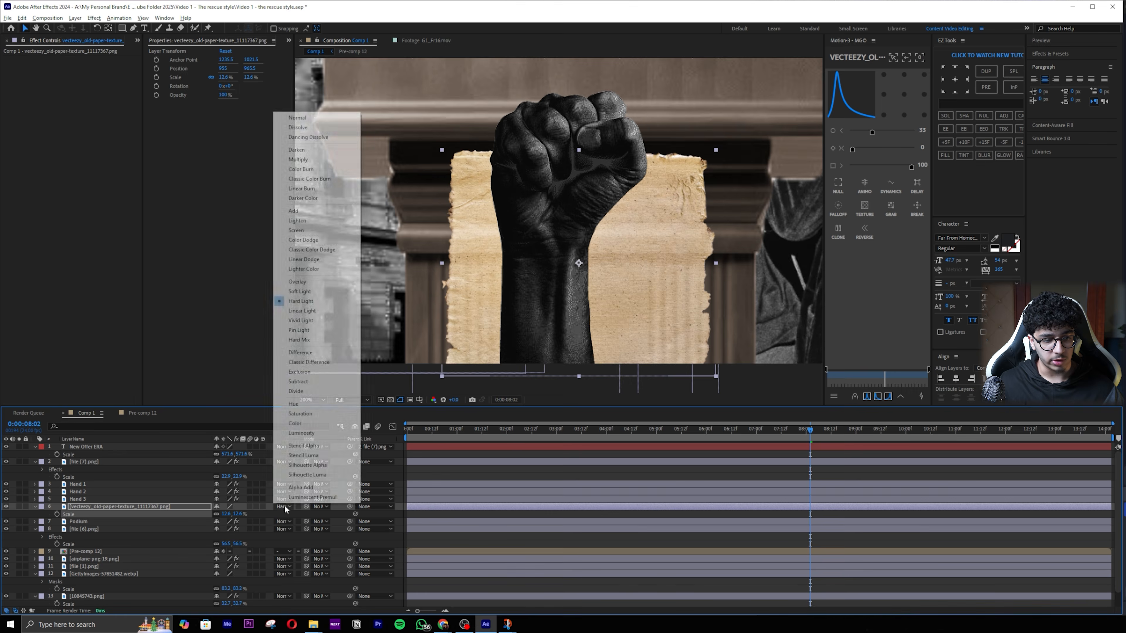
pyautogui.click(324, 122)
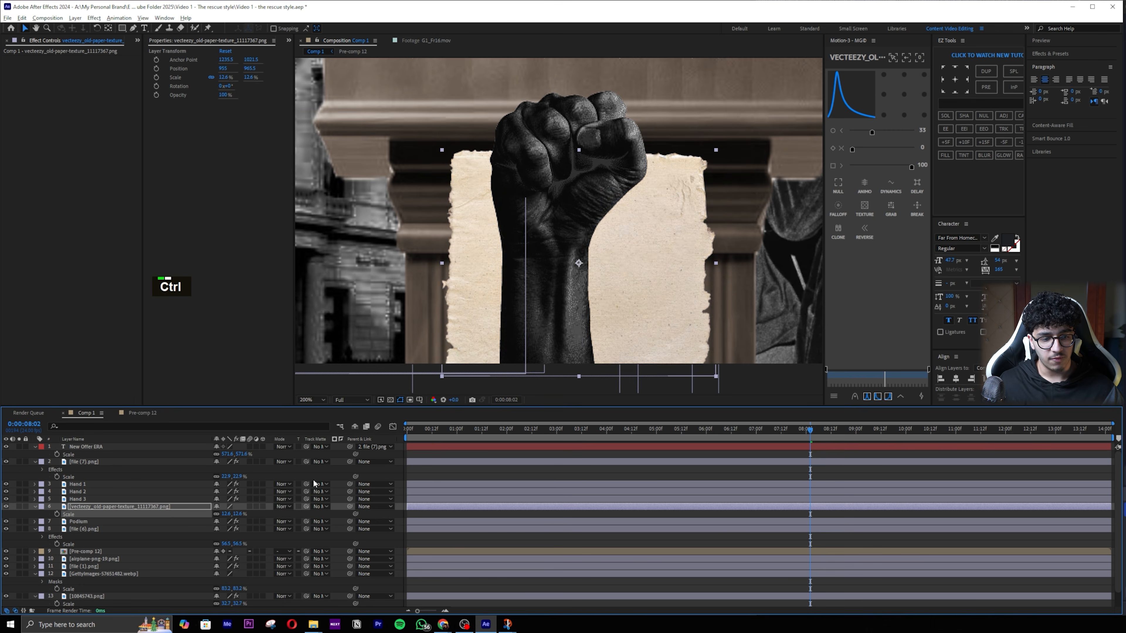
pyautogui.hotkey('ctrl', 'z')
pyautogui.scroll(-4, 588, 293)
pyautogui.scroll(2, 595, 268)
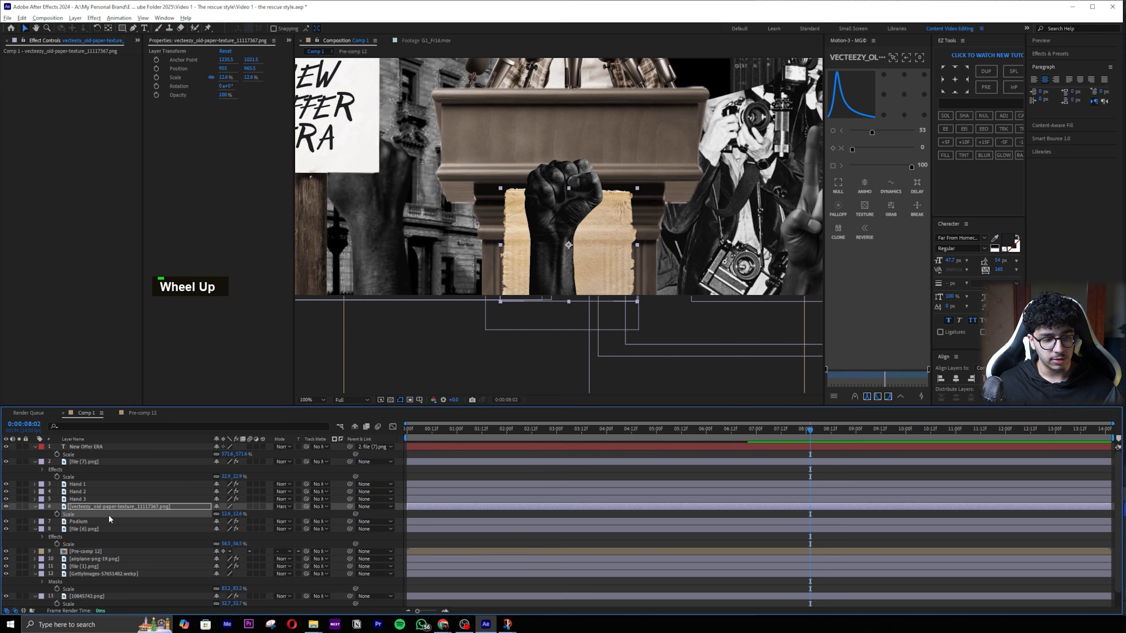
# Step: Give the paper texture and podium layers the same green label color
pyautogui.keyDown('shift'); pyautogui.click(79, 522); pyautogui.keyUp('shift')
pyautogui.click(41, 506)
pyautogui.click(65, 413)
# Step: Solo the paper texture and podium layers to isolate them in the composition
pyautogui.click(15, 509)
pyautogui.click(84, 506)
pyautogui.keyDown('shift'); pyautogui.click(85, 521); pyautogui.keyUp('shift')
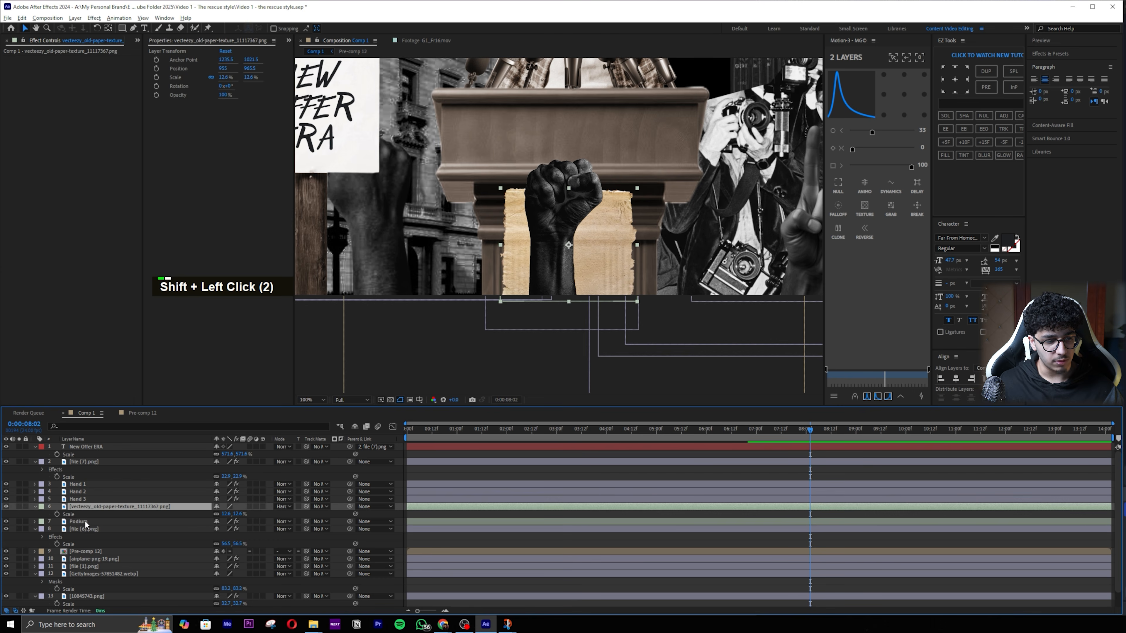
pyautogui.click(19, 506)
pyautogui.click(492, 467)
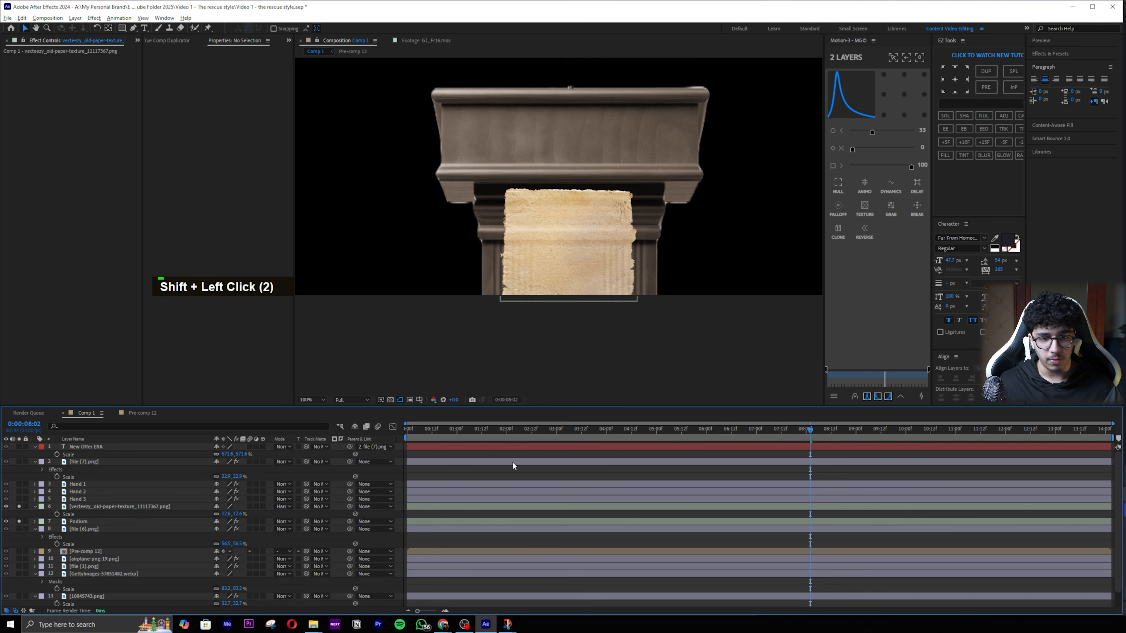
# Step: Duplicate the "New Offer ERA" text layer and place the copy over the paper on the podium
pyautogui.click(173, 446)
pyautogui.hotkey('ctrl', 'd')
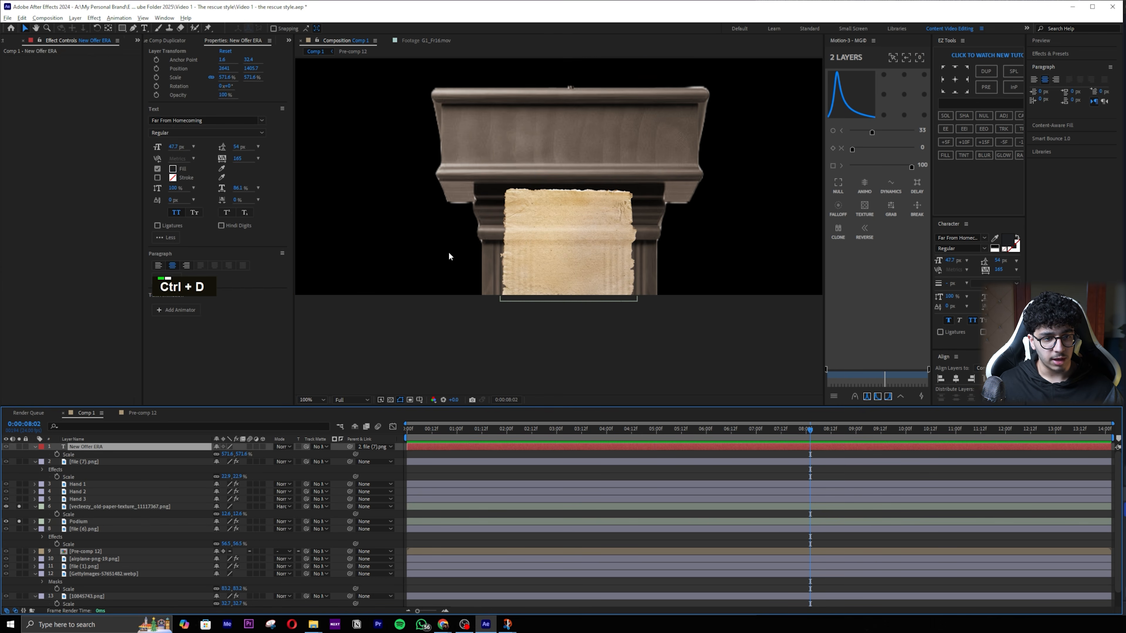
pyautogui.scroll(-4, 461, 226)
pyautogui.moveTo(499, 201); pyautogui.dragTo(583, 254)
pyautogui.scroll(4, 568, 236)
# Step: Replace the copied text with "The Offer design is Here!" and shrink the lettering to fit within the paper
pyautogui.doubleClick(594, 245)
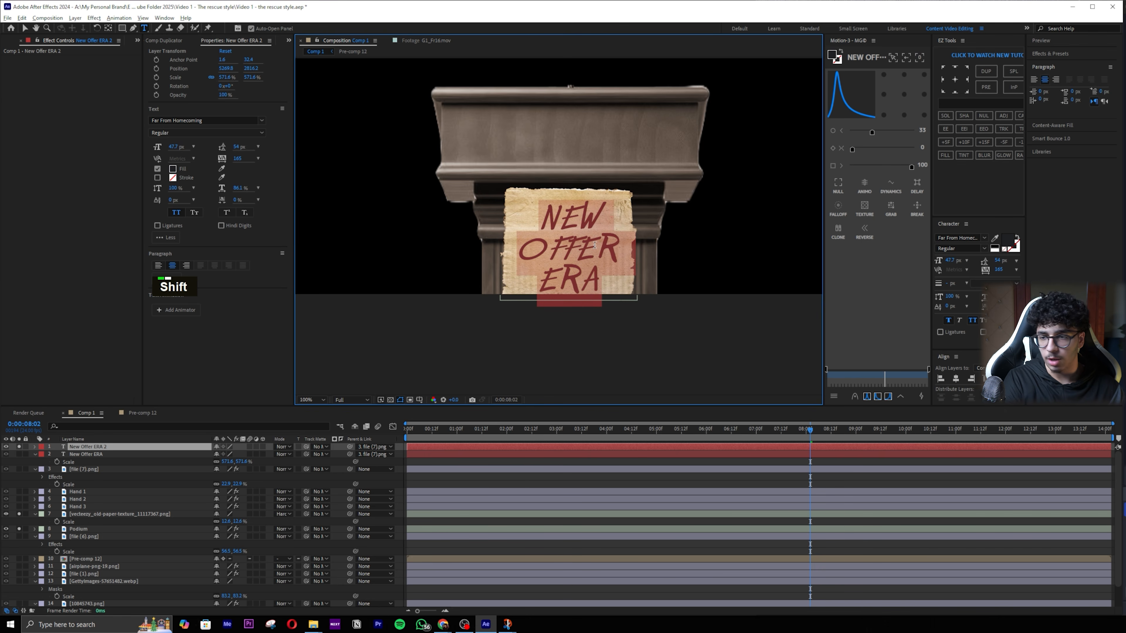
pyautogui.write('The Bibl')
pyautogui.write('e')
pyautogui.press('BackSpace')
pyautogui.press('BackSpace')
pyautogui.press('BackSpace')
pyautogui.press('BackSpace')
pyautogui.press('BackSpace')
pyautogui.press('BackSpace')
pyautogui.write('Offer design is Here')
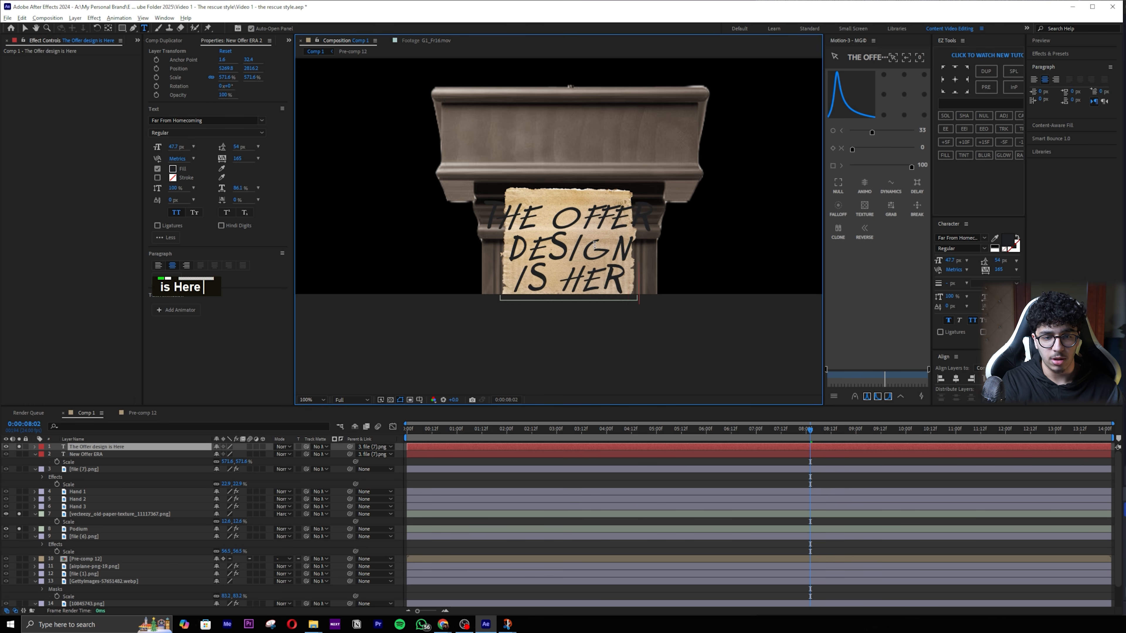
pyautogui.write('!')
pyautogui.hotkey('ctrl', 'Return')
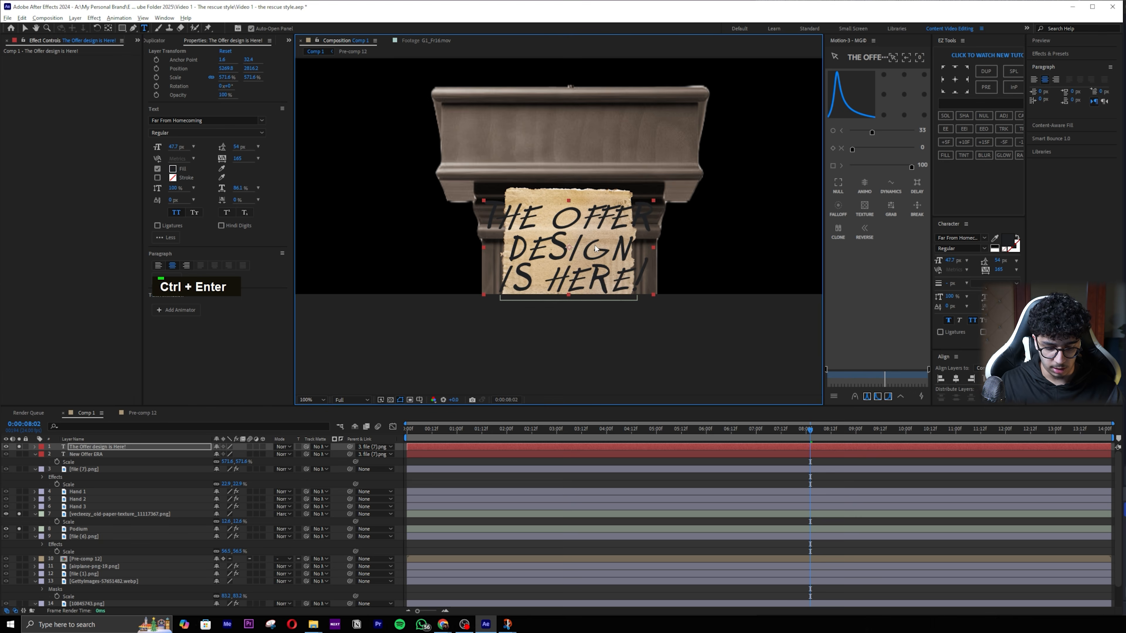
pyautogui.hotkey('ctrl', 'v')
# Step: Try the Overlay blending mode on the paper's lettering, then set it to Hard Light
pyautogui.click(283, 446)
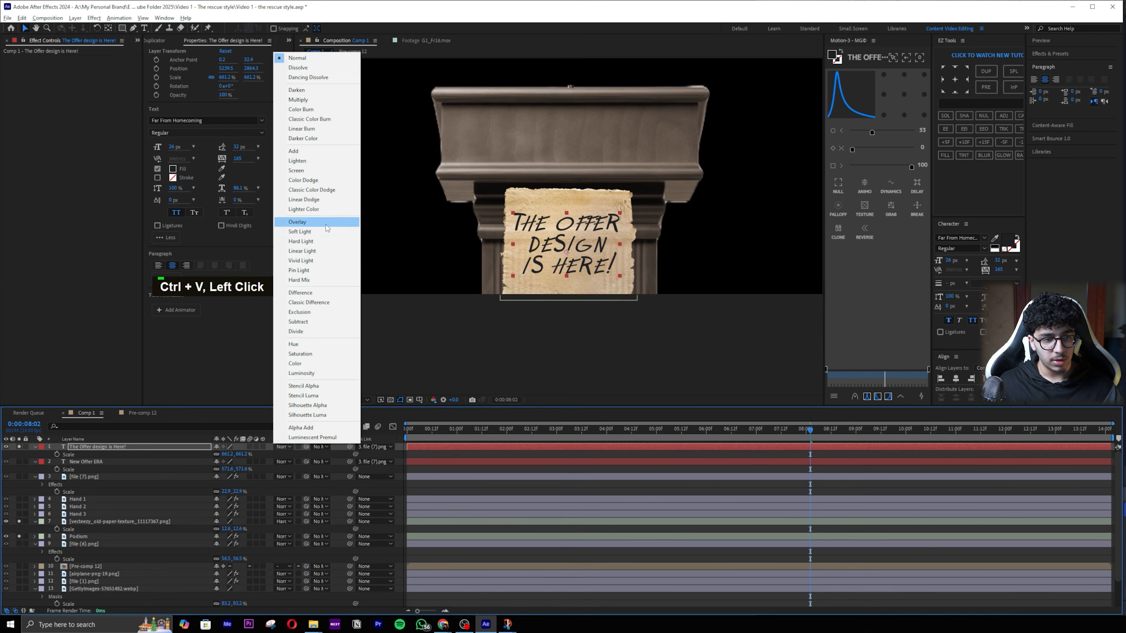
pyautogui.click(301, 222)
pyautogui.scroll(2, 552, 259)
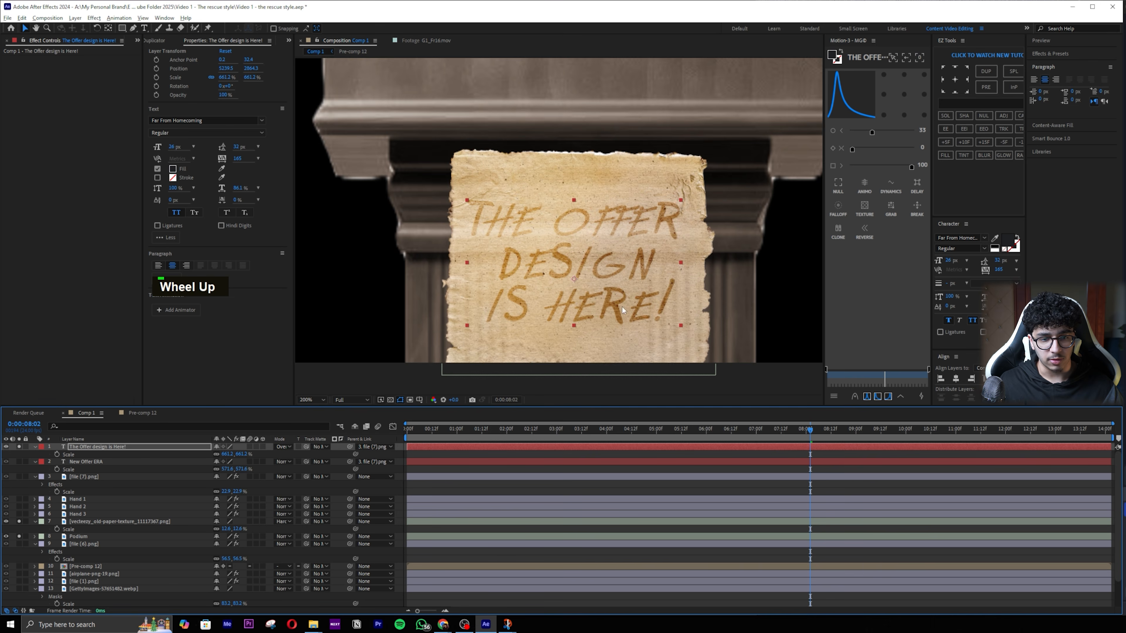
pyautogui.click(283, 446)
pyautogui.click(331, 249)
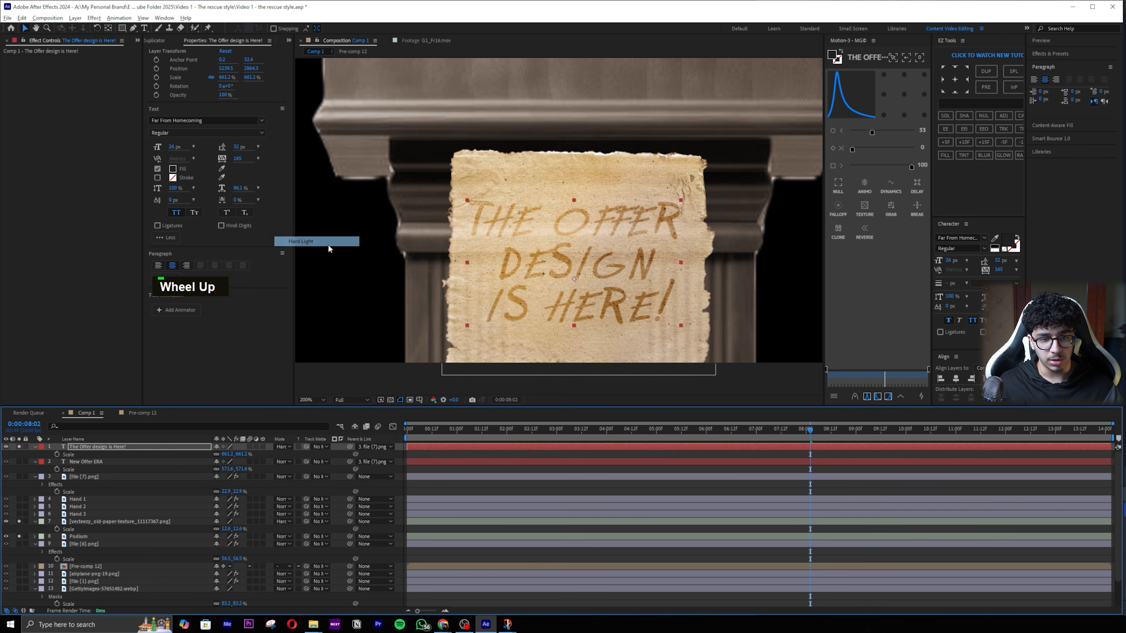
pyautogui.click(282, 447)
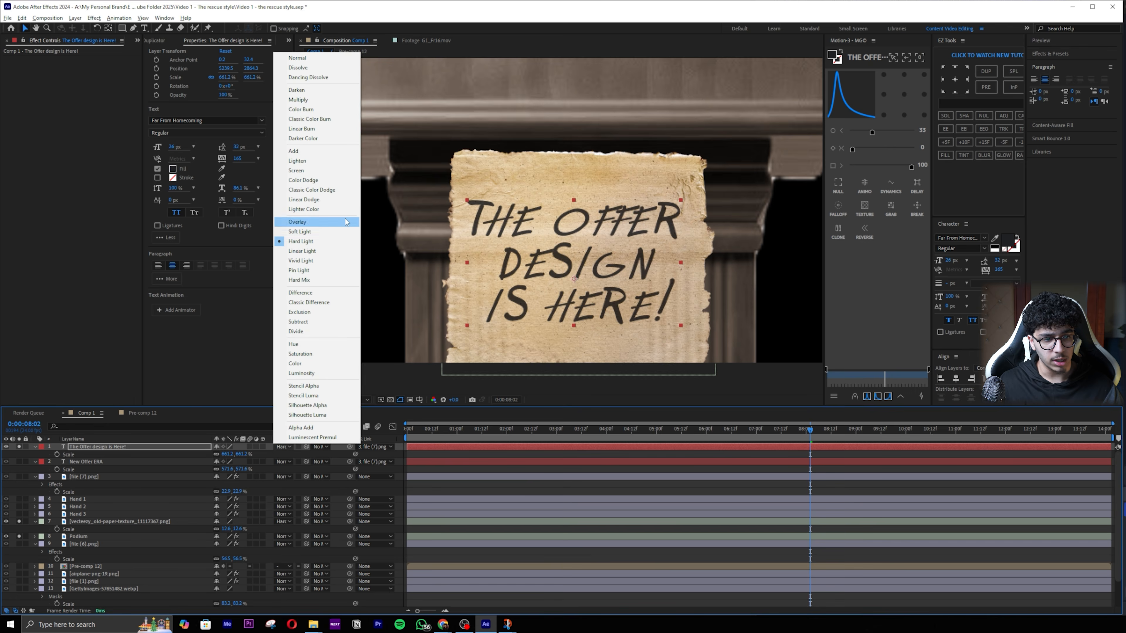
pyautogui.click(314, 242)
# Step: Compare the paper's lettering in Normal blending mode, then undo the change
pyautogui.press('t')
pyautogui.moveTo(220, 457); pyautogui.dragTo(221, 453)
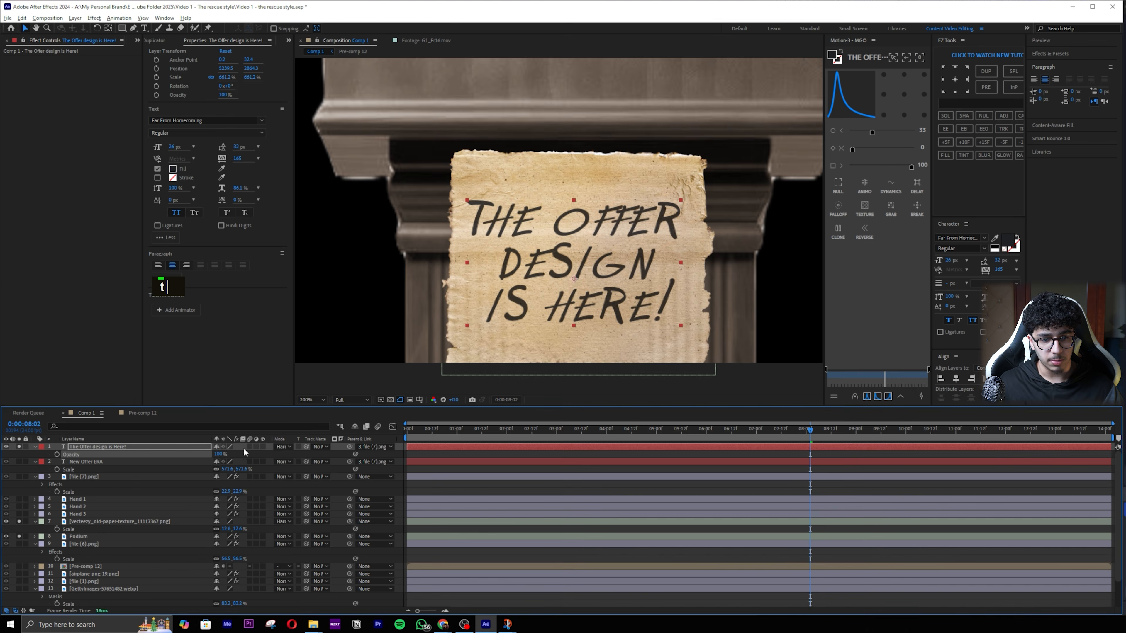
pyautogui.click(293, 447)
pyautogui.click(301, 58)
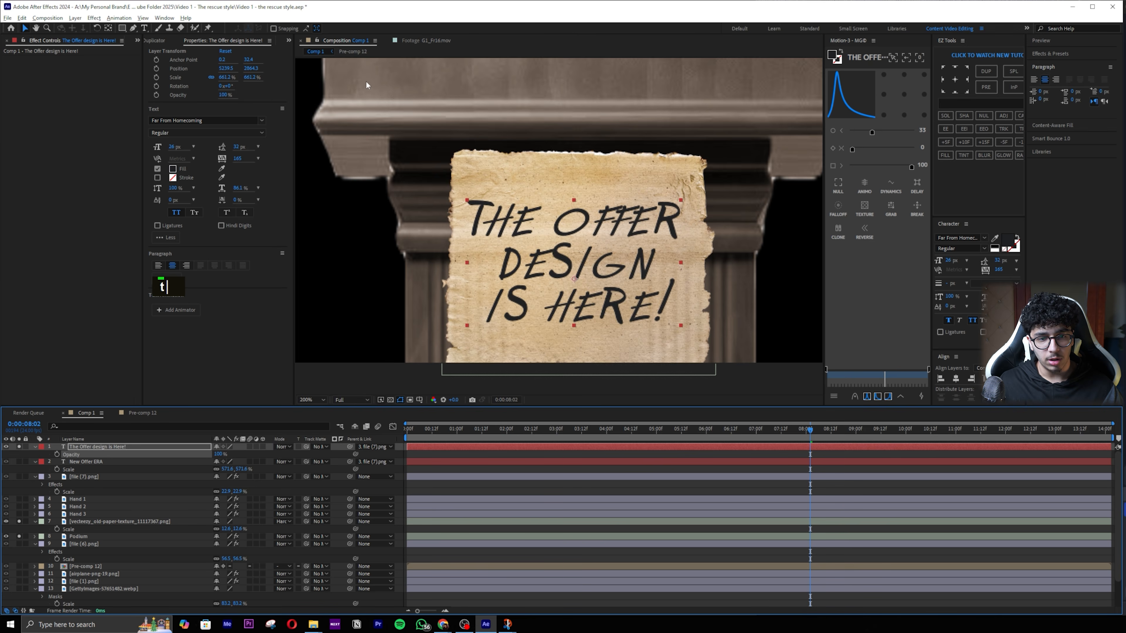
pyautogui.scroll(2, 638, 235)
pyautogui.hotkey('ctrl', 'z')
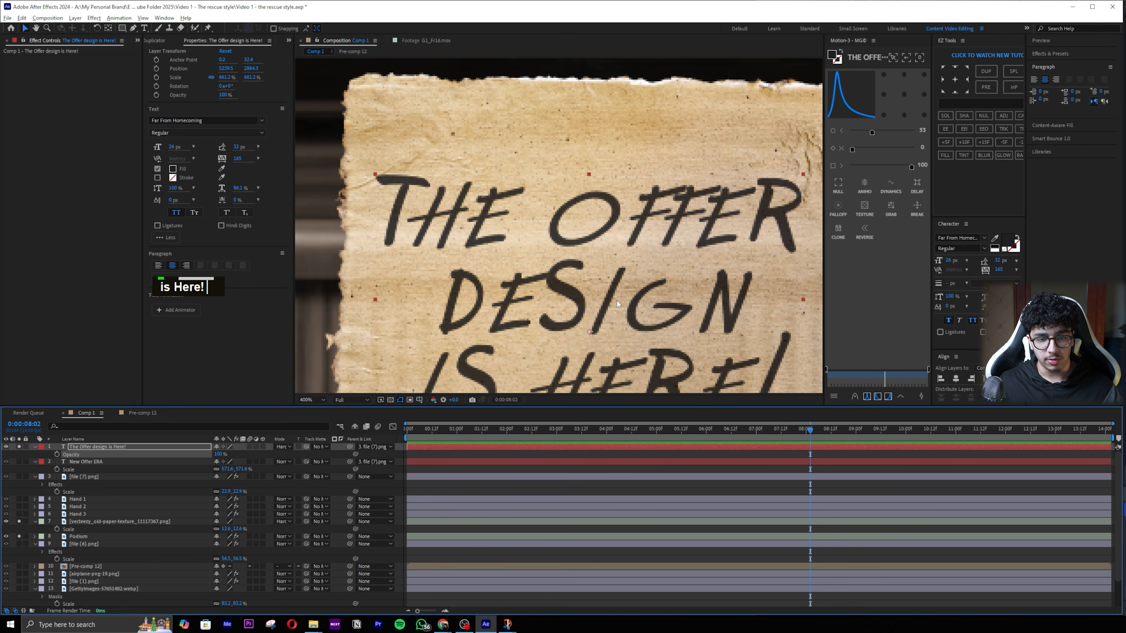
# Step: Move the paper's lettering layer below the hand layers, directly above the paper texture, and turn off soloing
pyautogui.moveTo(108, 448); pyautogui.dragTo(107, 508)
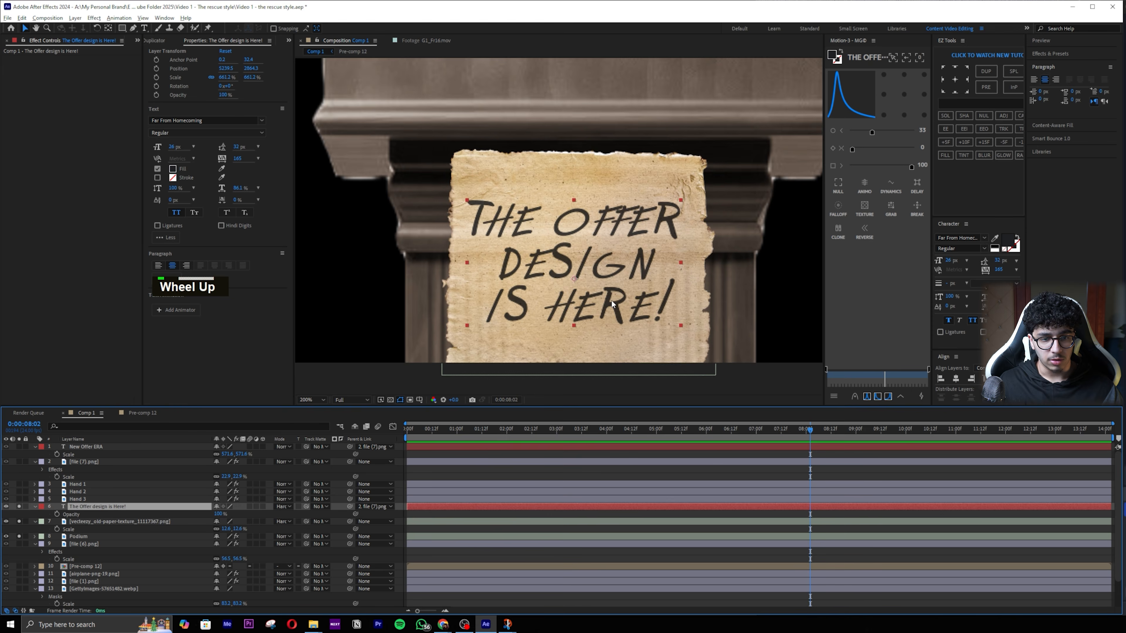
pyautogui.scroll(-2, 614, 328)
pyautogui.middleClick(614, 328)
pyautogui.scroll(-4, 579, 276)
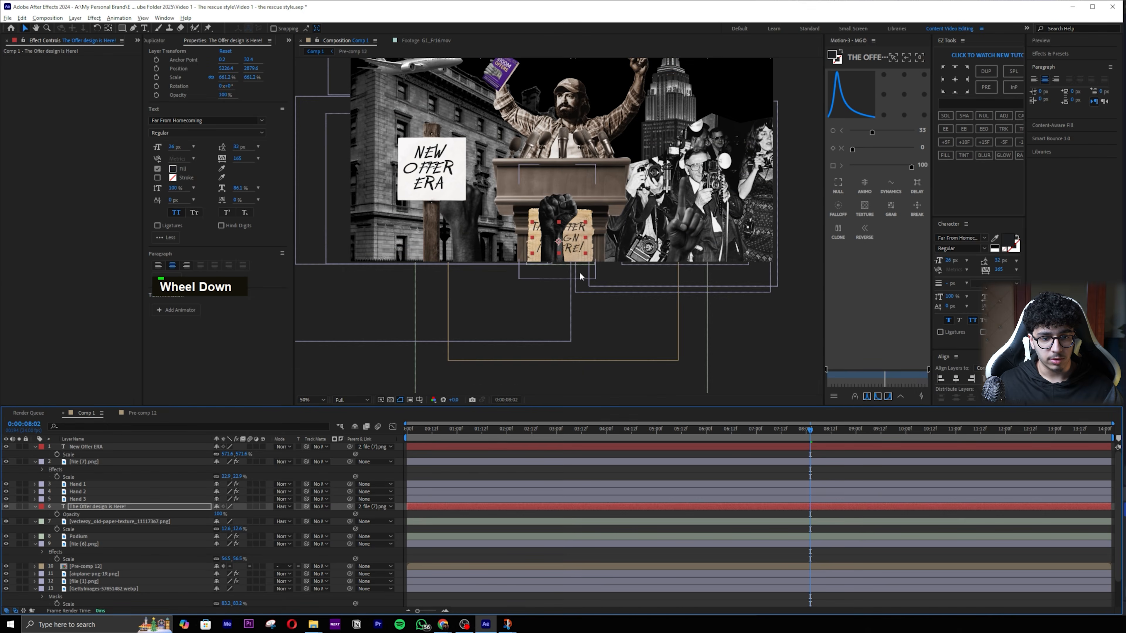
pyautogui.middleClick(587, 273)
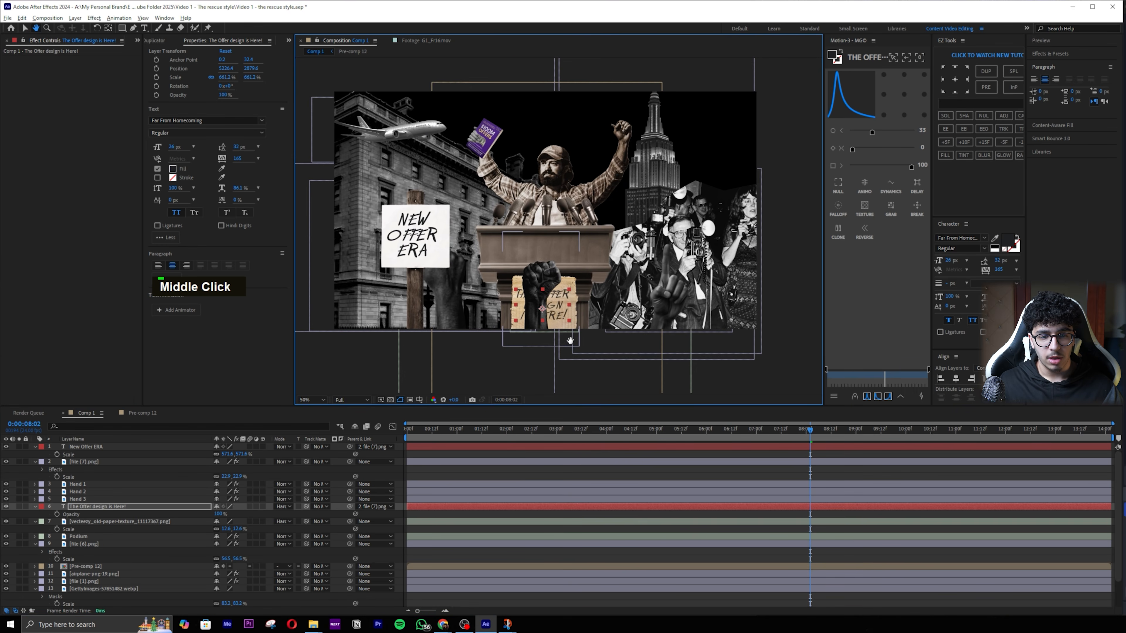
# Step: Collapse the expanded properties of all layers in the timeline
pyautogui.click(513, 429)
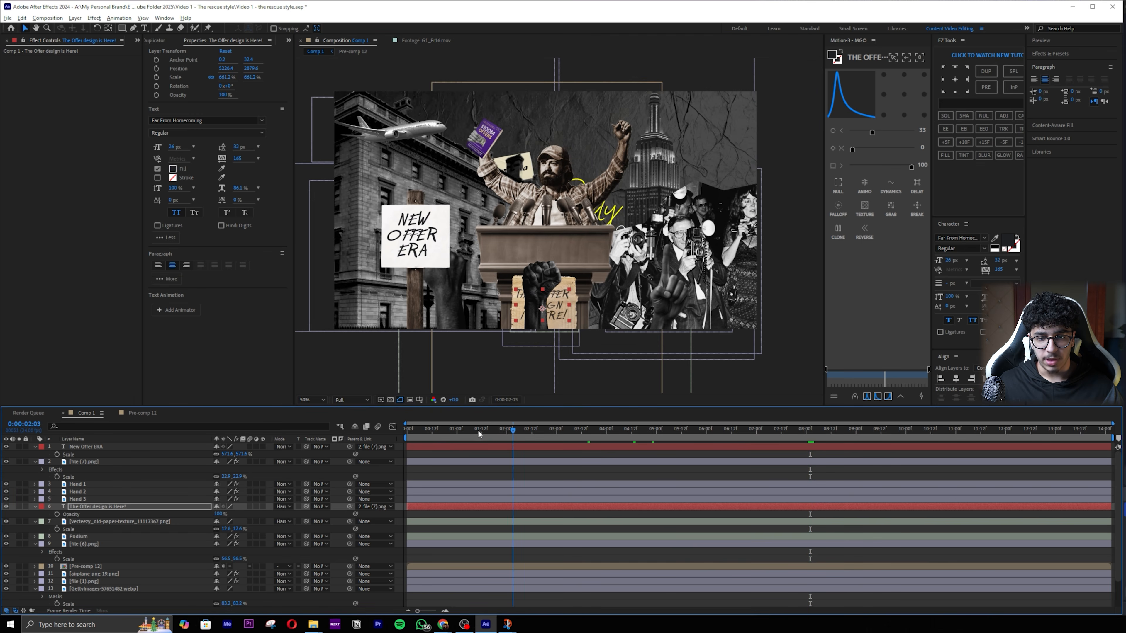
pyautogui.click(803, 428)
pyautogui.scroll(-2, 40, 488)
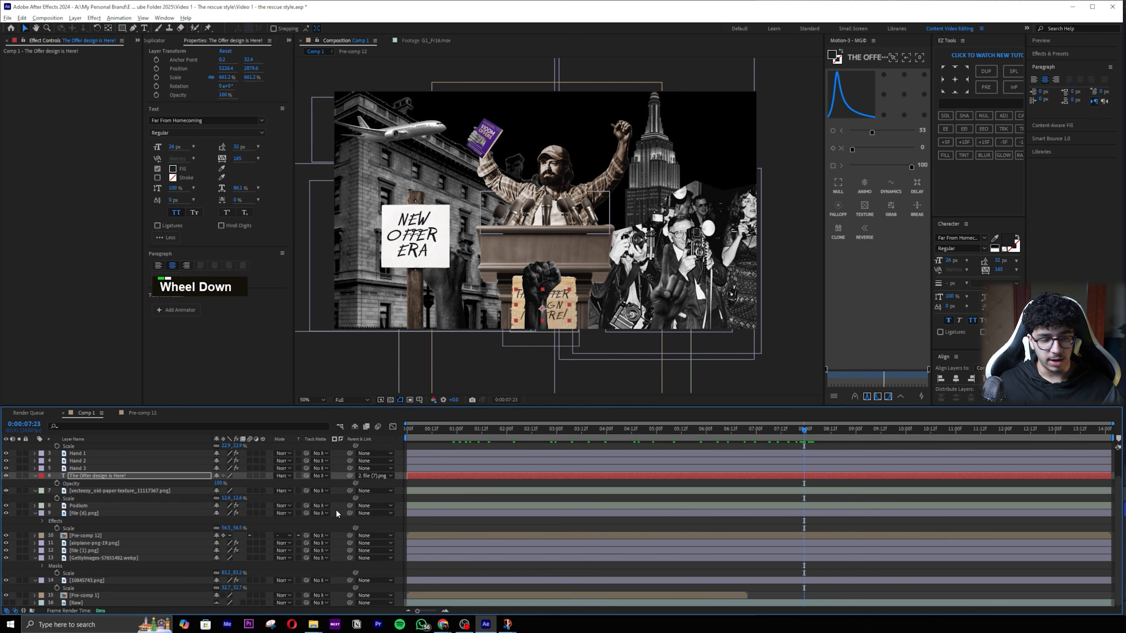
pyautogui.hotkey('ctrl', 'a')
pyautogui.scroll(2, 40, 472)
pyautogui.click(35, 447)
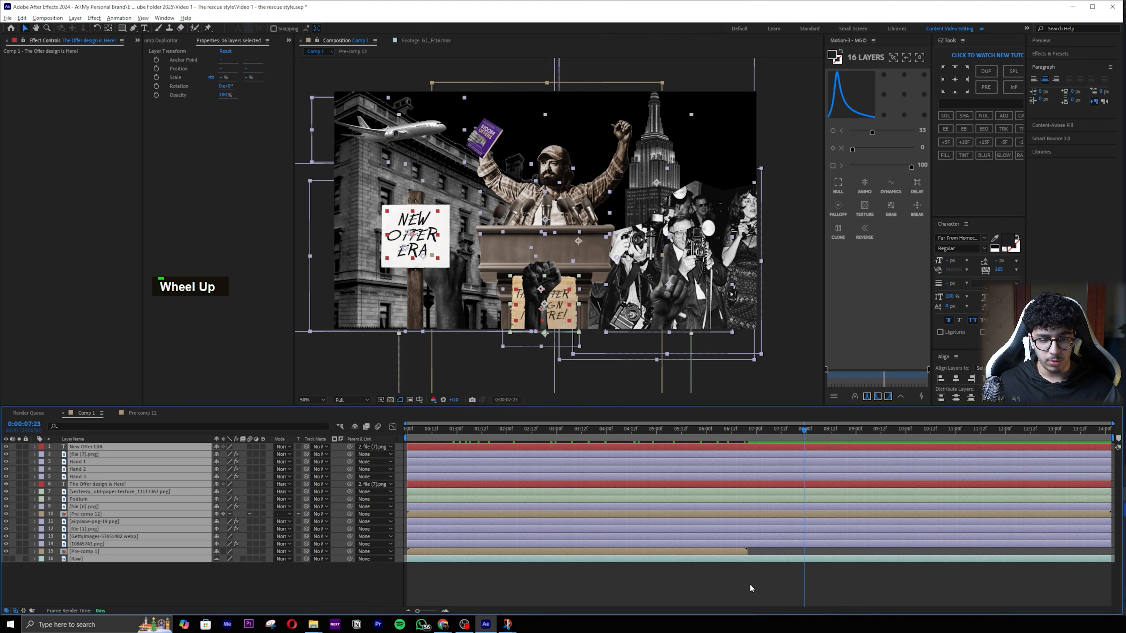
# Step: Trim the start of the 14 scene layers above Pre-comp 1 to its end point at 6:20
pyautogui.click(749, 588)
pyautogui.click(749, 432)
pyautogui.moveTo(749, 433); pyautogui.dragTo(746, 431)
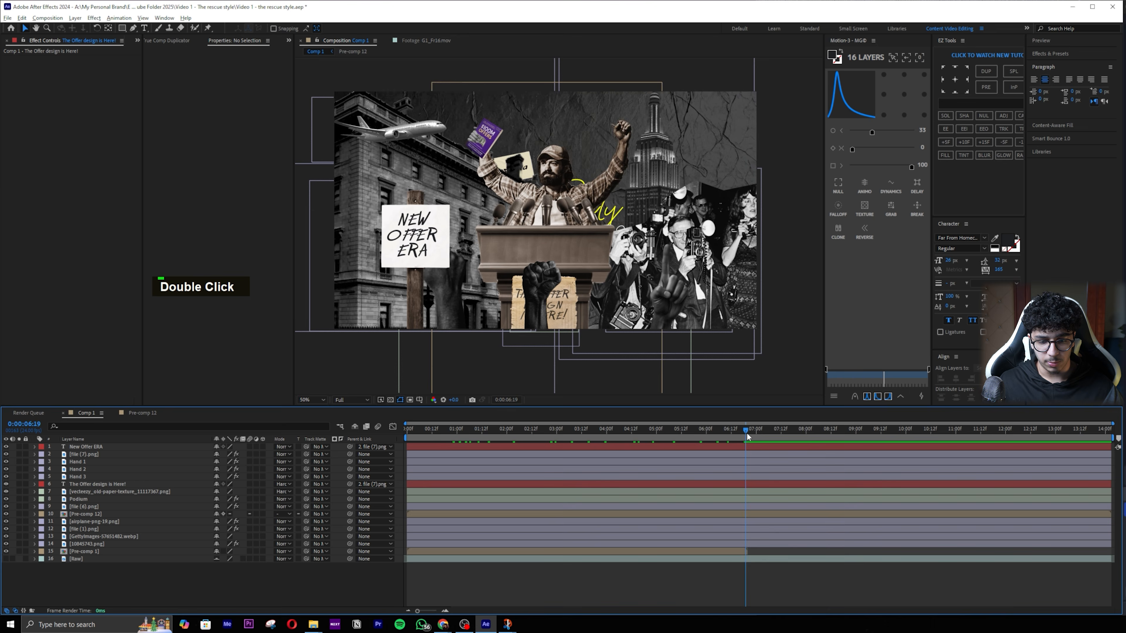
pyautogui.click(766, 543)
pyautogui.scroll(1, 760, 445)
pyautogui.keyDown('shift'); pyautogui.click(760, 446); pyautogui.keyUp('shift')
pyautogui.hotkey('alt', '[')
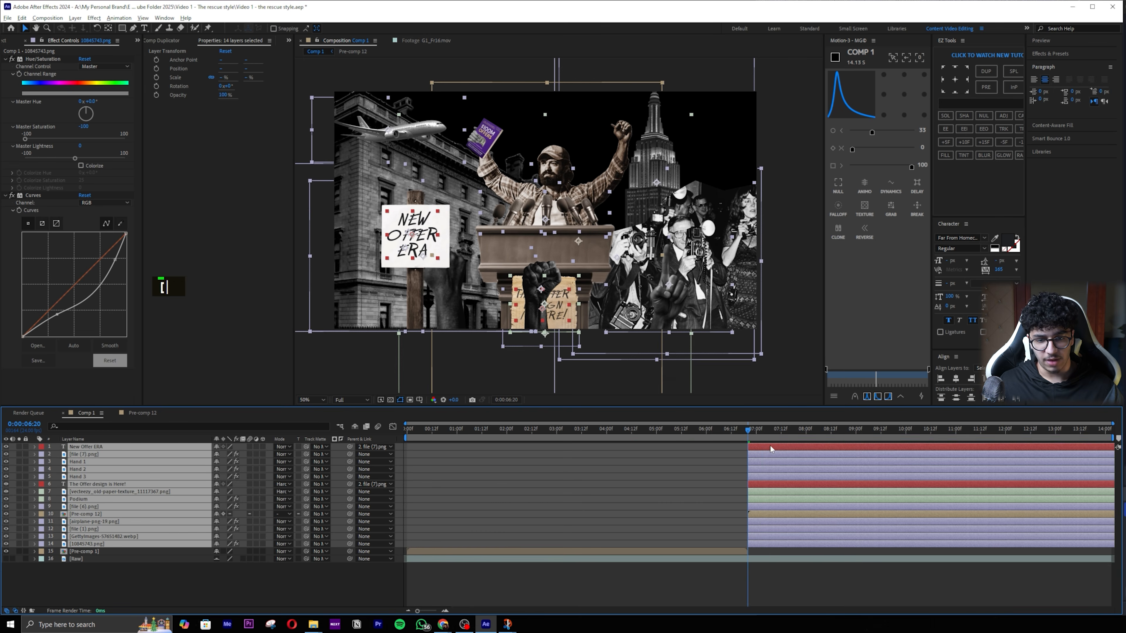
# Step: Pre-compose the 14 trimmed scene layers and open the new pre-comp at its start
pyautogui.hotkey('ctrl', 'shift', 'c')
pyautogui.click(782, 369)
pyautogui.doubleClick(762, 446)
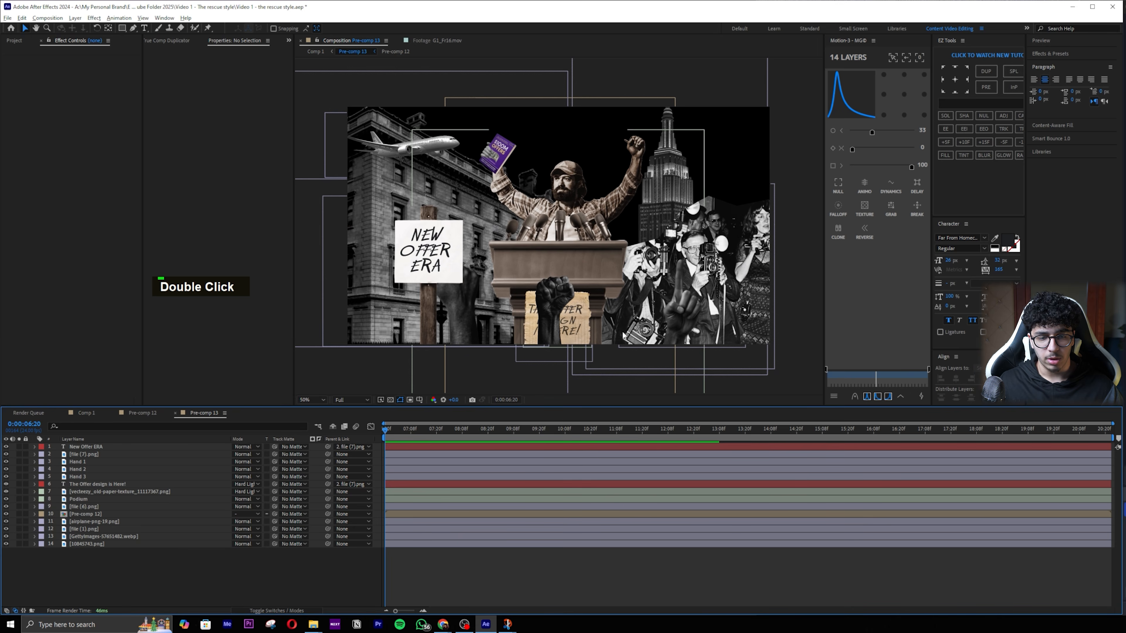
pyautogui.moveTo(396, 430)
pyautogui.mouseDown()
pyautogui.moveTo(570, 431)
pyautogui.moveTo(374, 431)
pyautogui.moveTo(396, 430)
pyautogui.mouseUp()
pyautogui.press('Home')
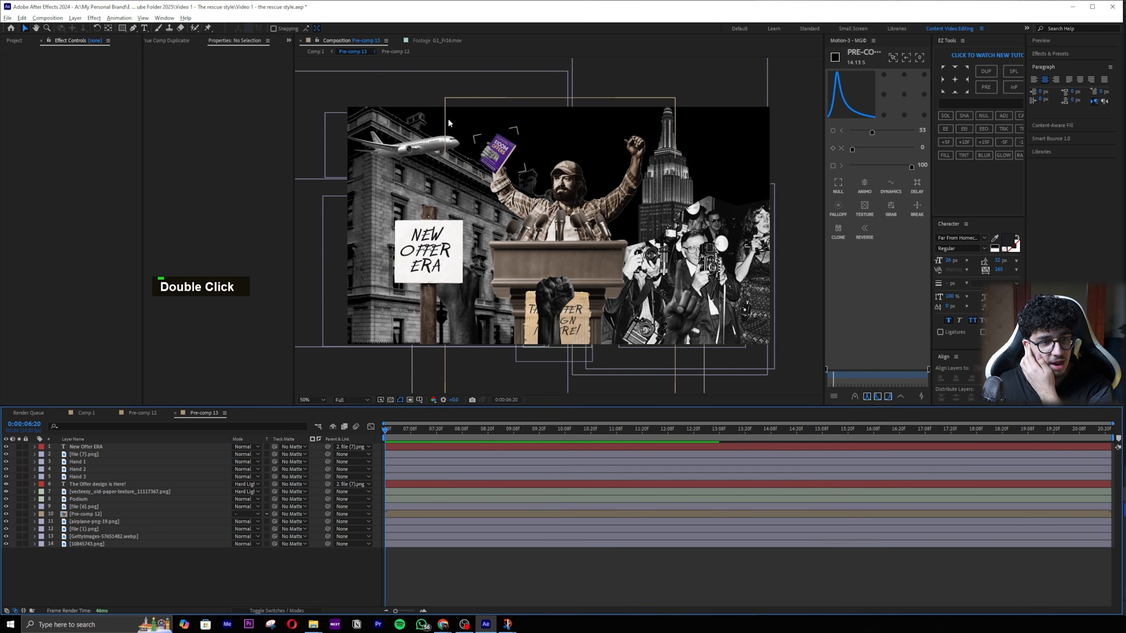
# Step: Add position keyframes to the airplane layer at the pre-comp's start and at 14:04
pyautogui.click(423, 148)
pyautogui.click(89, 522)
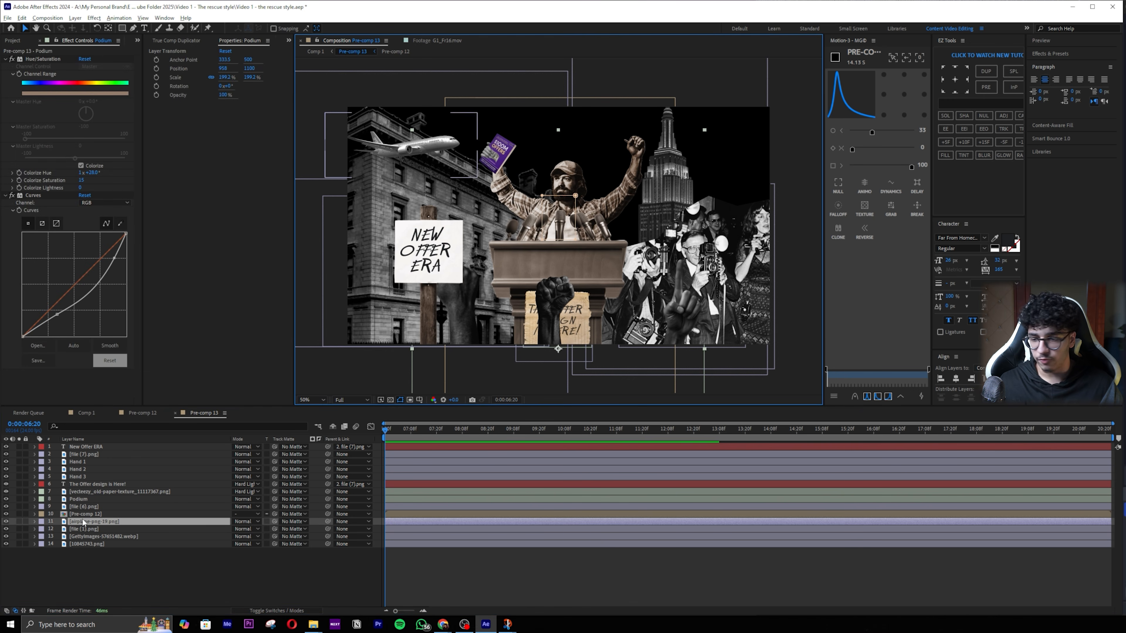
pyautogui.press('p')
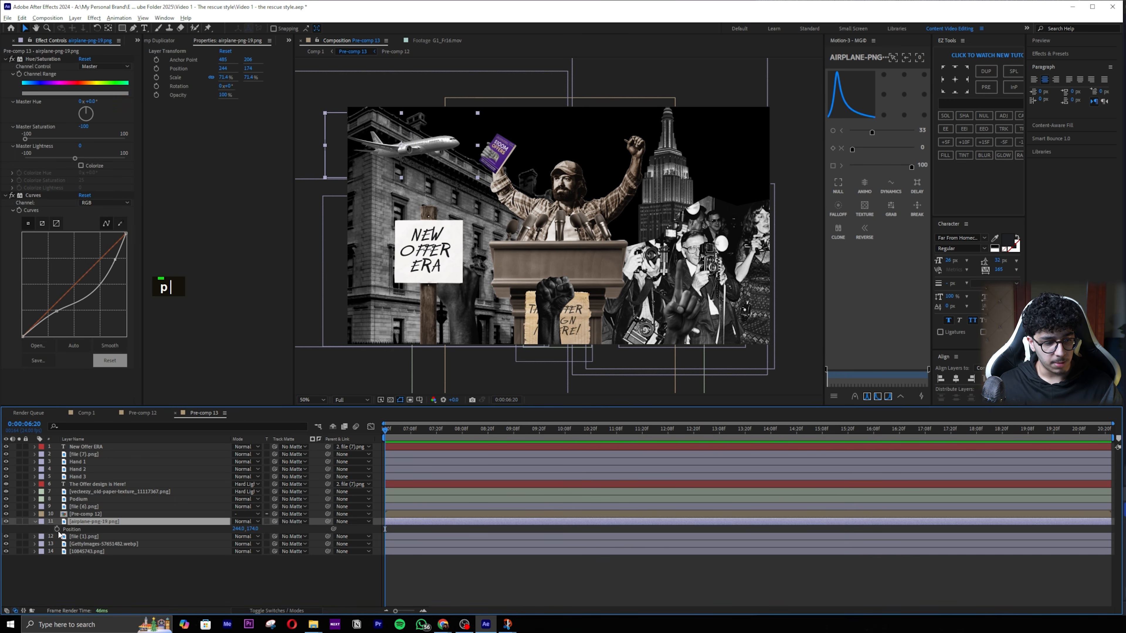
pyautogui.click(57, 529)
pyautogui.press('pageup')
pyautogui.press('pagedown')
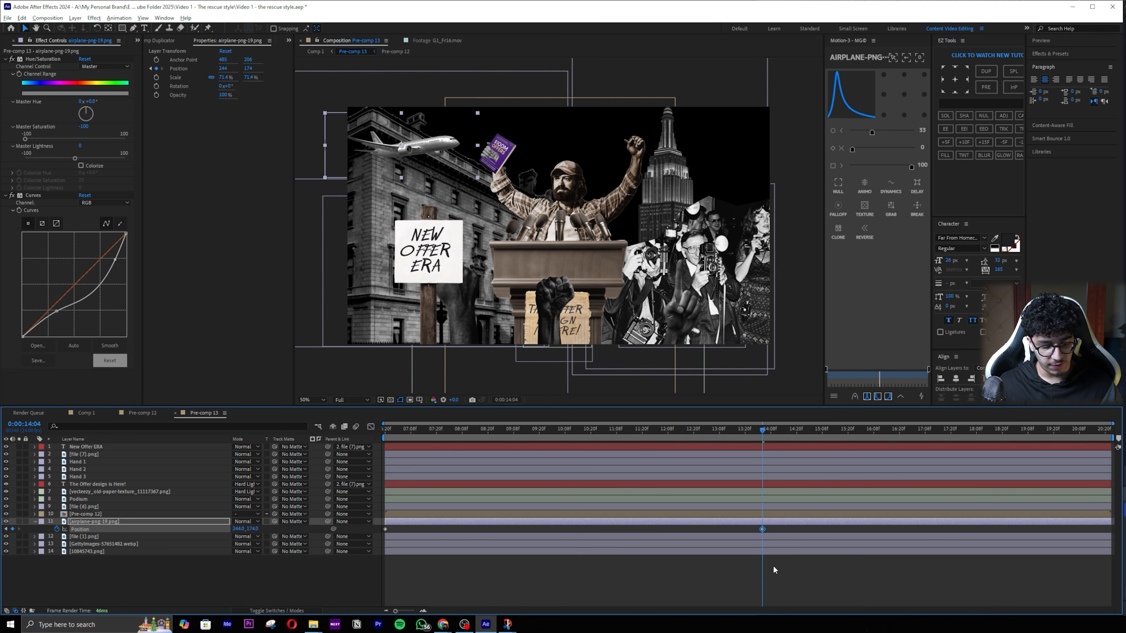
# Step: End the work area at 14:04 and trim the pre-comp to the work area
pyautogui.press('n')
pyautogui.rightClick(778, 464)
pyautogui.press('pageup')
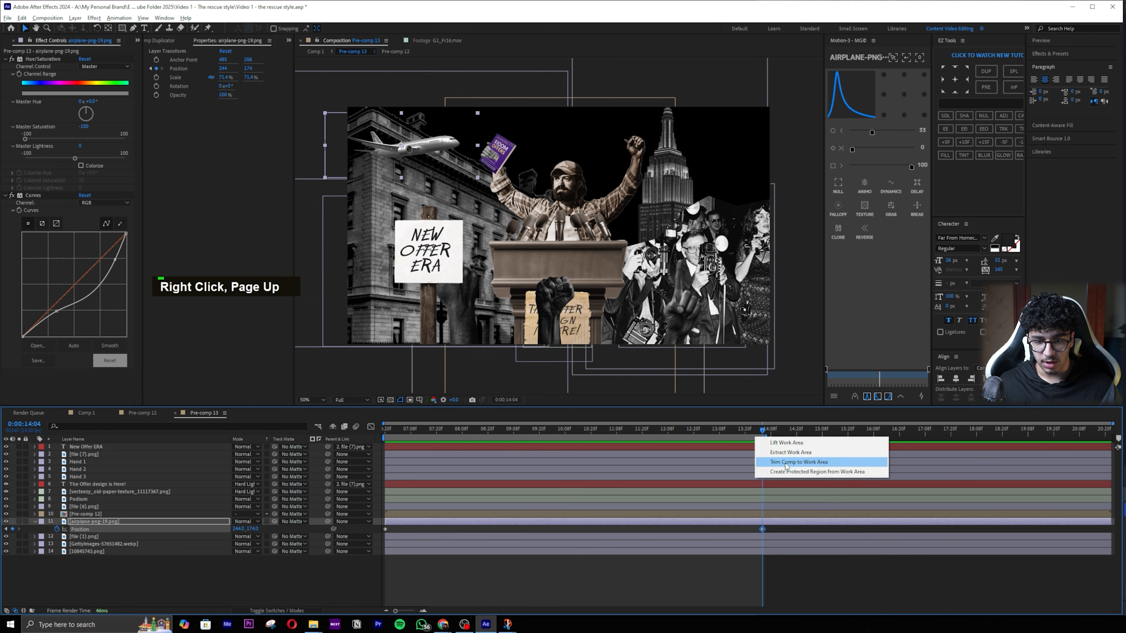
pyautogui.click(837, 466)
# Step: At the pre-comp's start, move the airplane out of frame beyond the building to position -402, 304
pyautogui.click(386, 429)
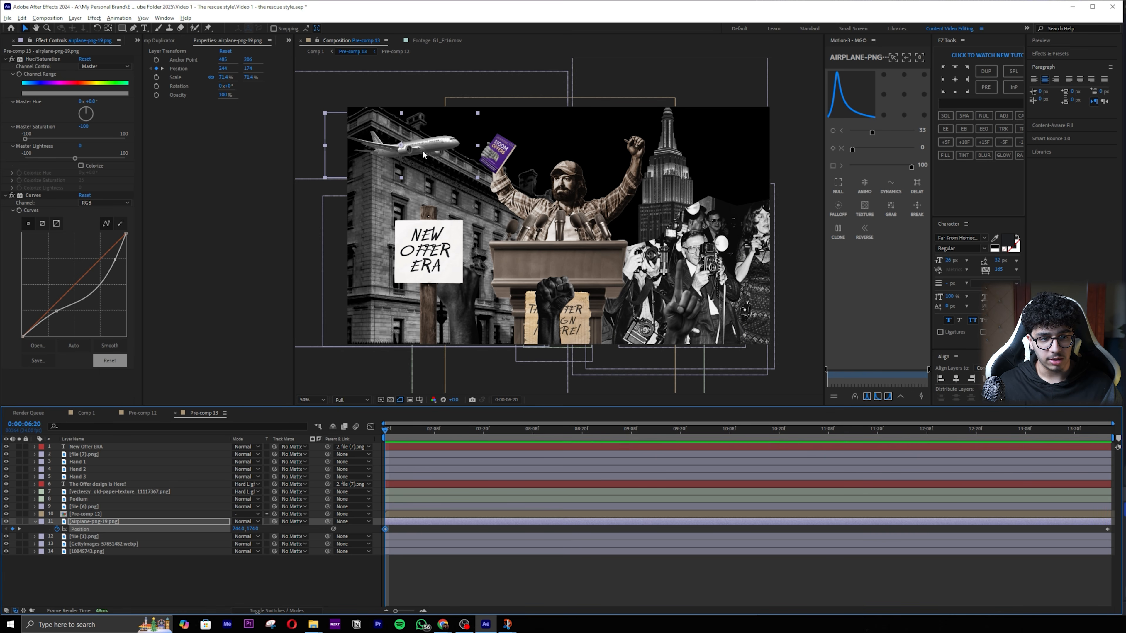
pyautogui.moveTo(422, 151); pyautogui.dragTo(279, 178)
# Step: Ease the airplane's position keyframes, shape the speed graph for a fast start and long slowdown, and preview the motion
pyautogui.click(125, 532)
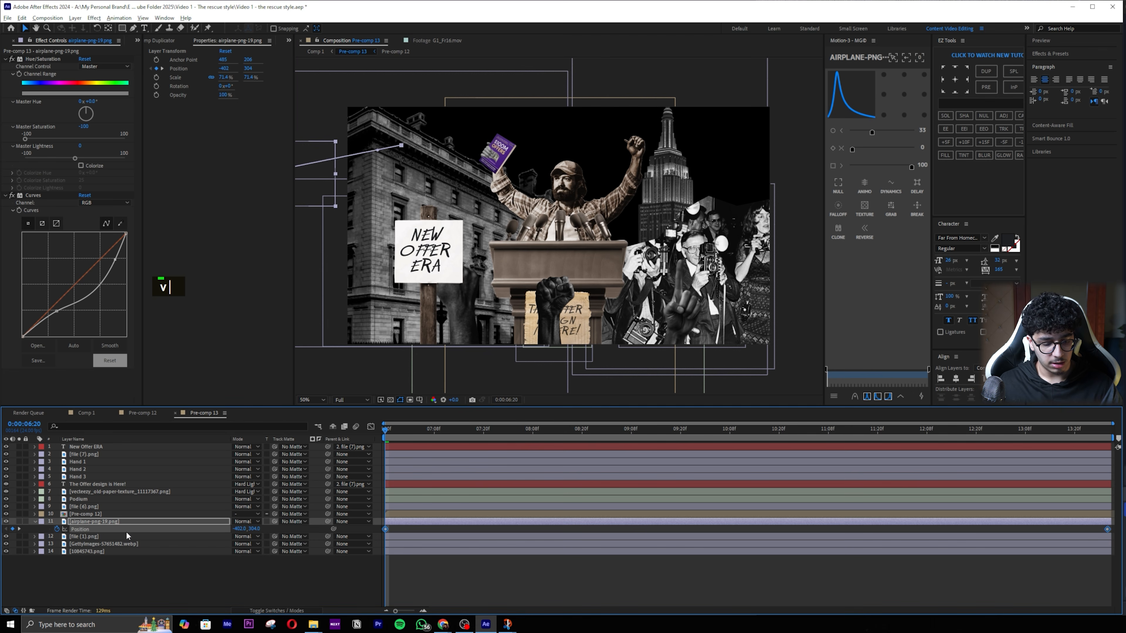
pyautogui.click(371, 426)
pyautogui.click(385, 583)
pyautogui.moveTo(502, 582); pyautogui.dragTo(373, 584)
pyautogui.moveTo(984, 586); pyautogui.dragTo(745, 583)
pyautogui.press('space')
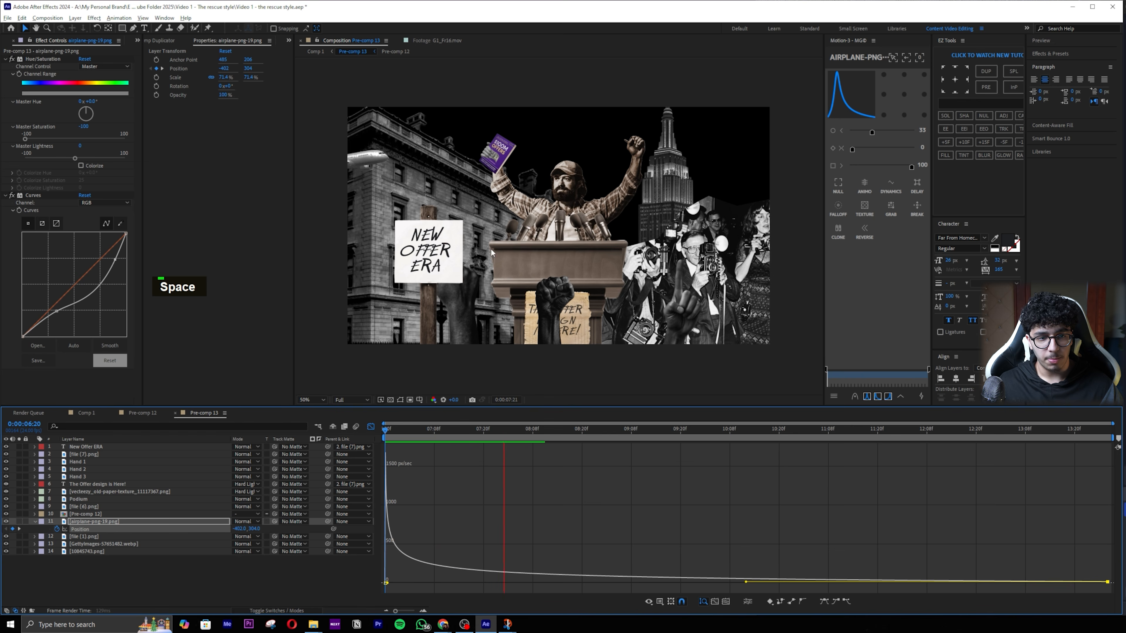
# Step: Move the airplane's last position keyframe earlier, to about the 9-second mark, and preview the motion
pyautogui.click(370, 427)
pyautogui.moveTo(385, 431)
pyautogui.mouseDown()
pyautogui.moveTo(465, 433)
pyautogui.moveTo(375, 426)
pyautogui.mouseUp()
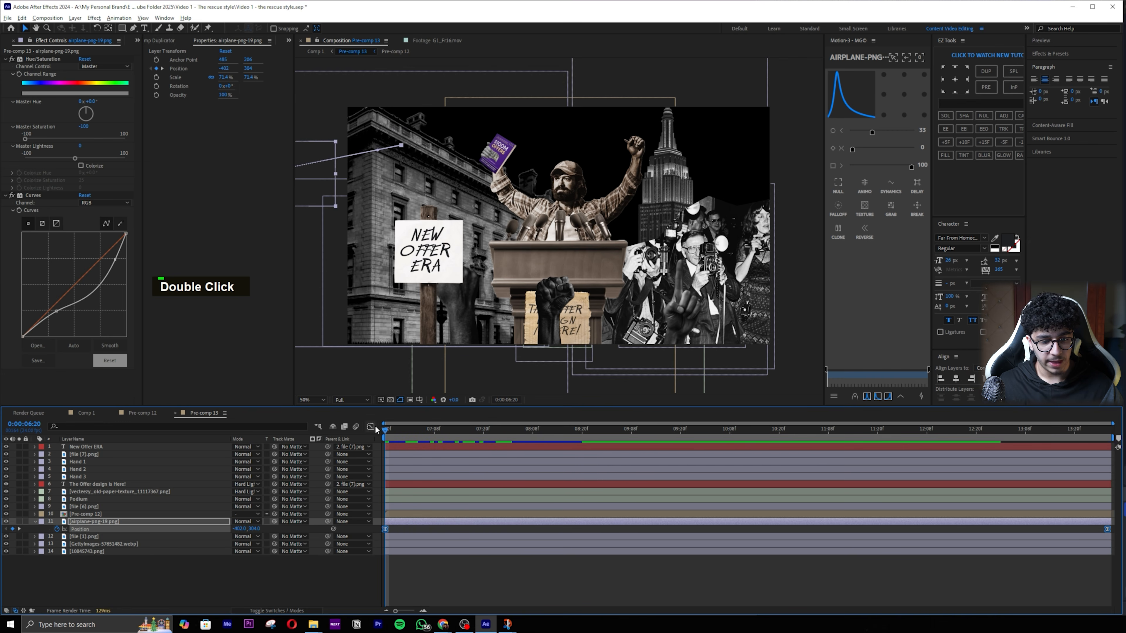
pyautogui.moveTo(1107, 529); pyautogui.dragTo(618, 529)
pyautogui.press('space')
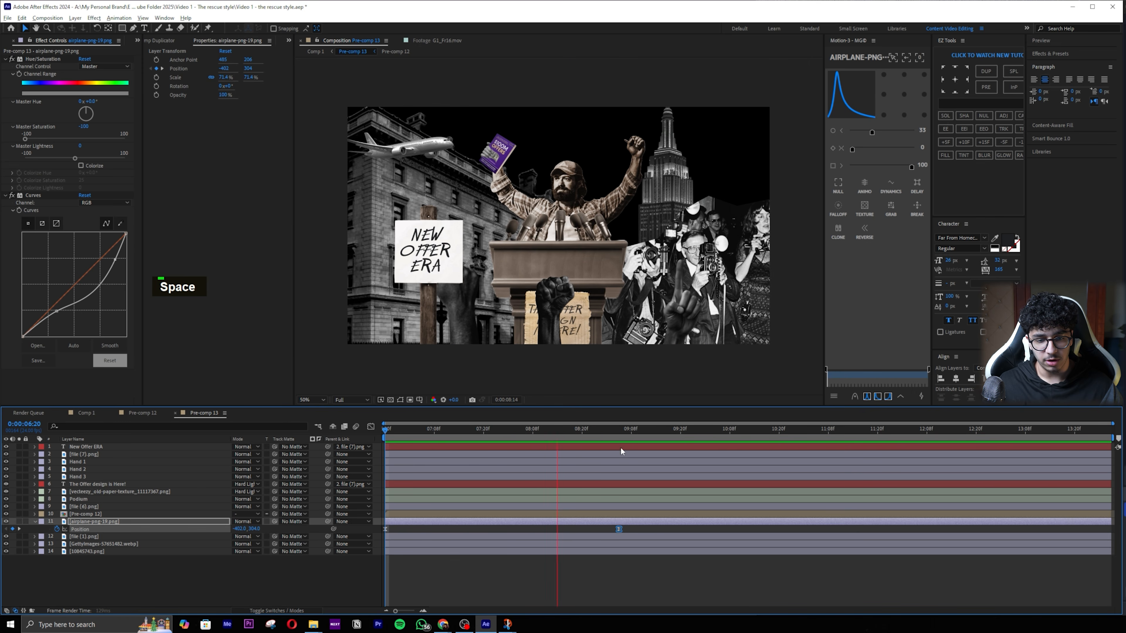
# Step: At 14:04, add a slow drift by moving the airplane slightly forward to position 304, 162, and preview it
pyautogui.moveTo(726, 431); pyautogui.dragTo(1107, 431)
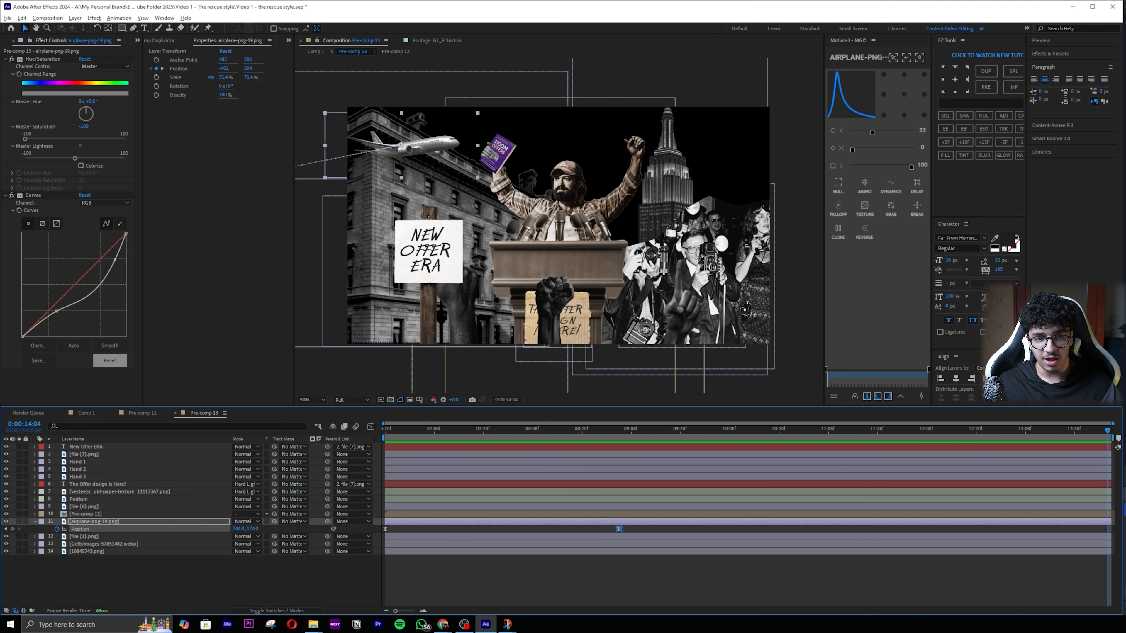
pyautogui.moveTo(425, 145); pyautogui.dragTo(437, 144)
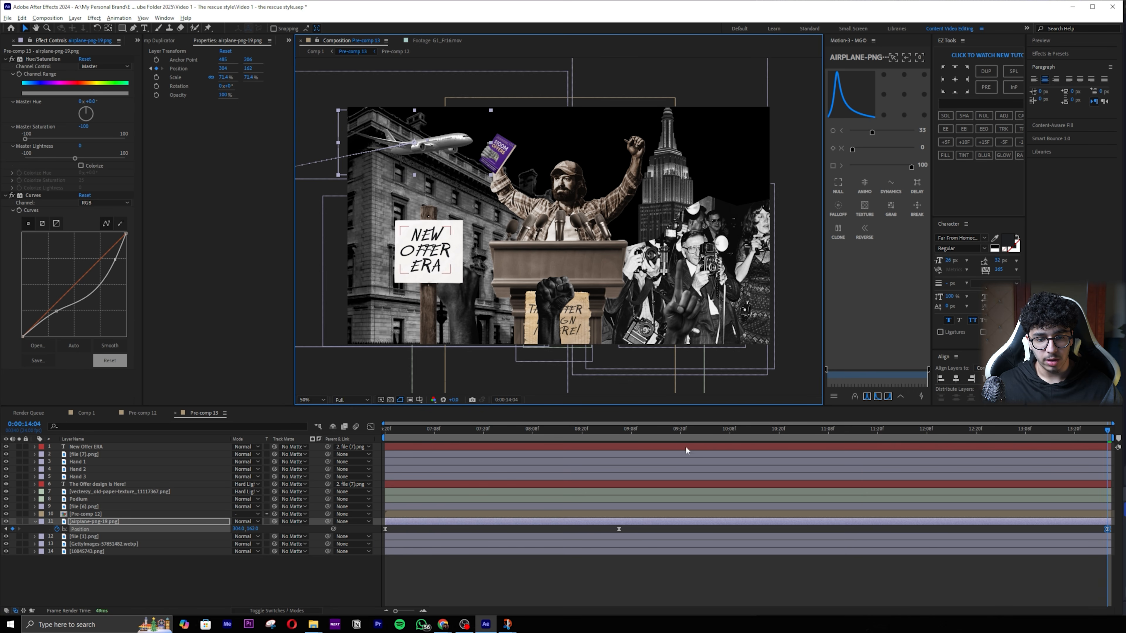
pyautogui.press('space')
pyautogui.press('space')
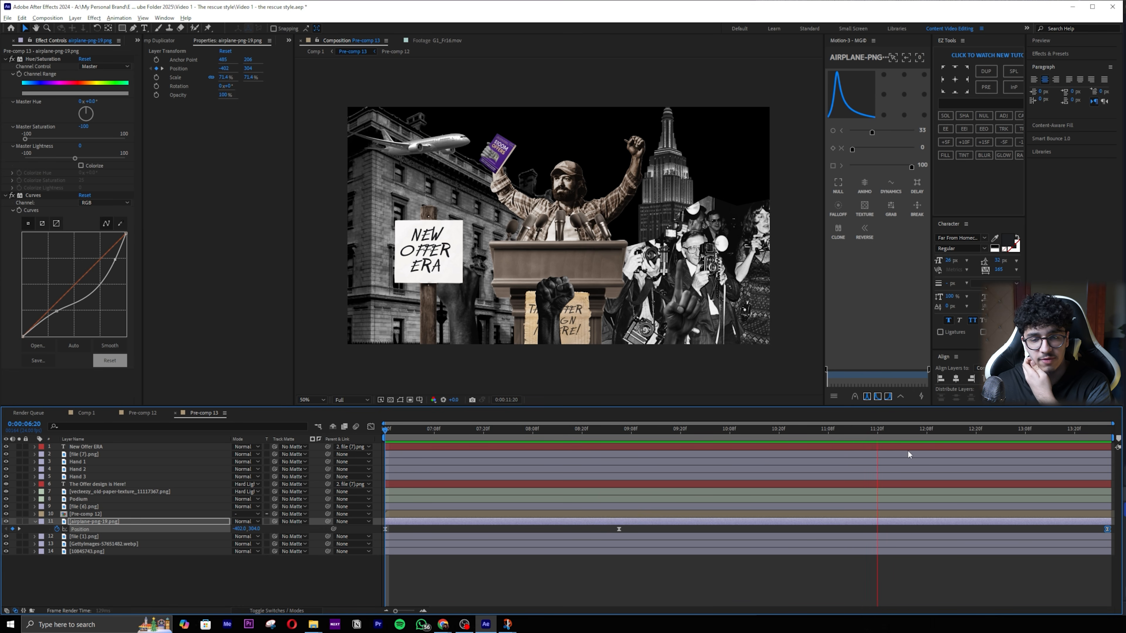
pyautogui.press('space')
# Step: Convert the airplane's final position keyframe to linear and play back the animation
pyautogui.keyDown('ctrl'); pyautogui.click(1051, 529); pyautogui.keyUp('ctrl')
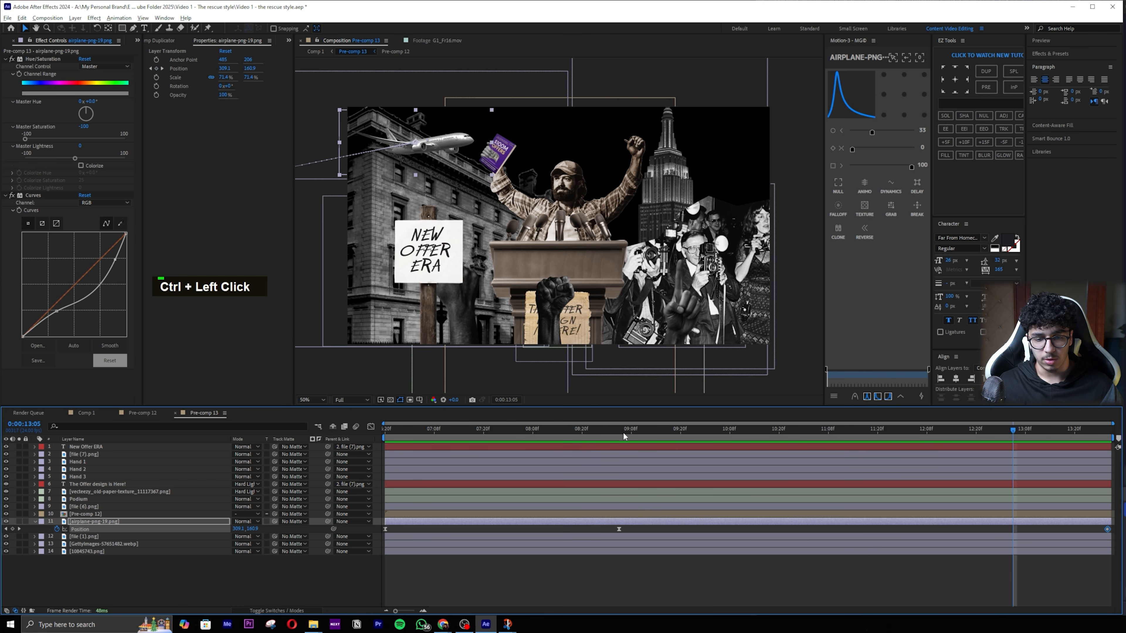
pyautogui.press('space')
pyautogui.press('space')
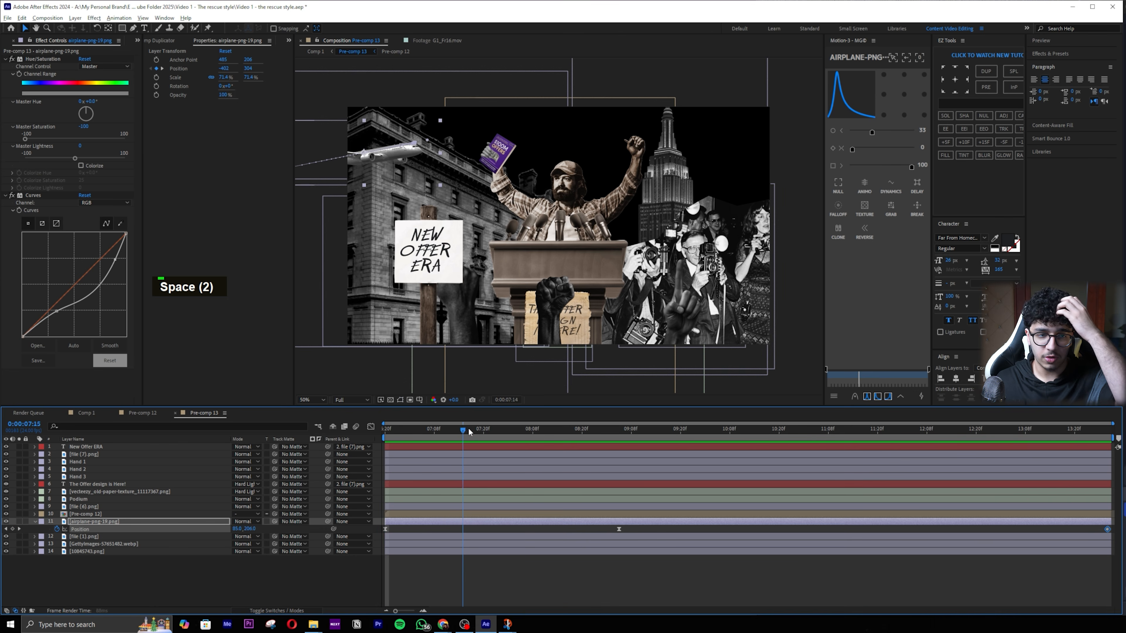
# Step: Return the playhead to the beginning at 06:20 and save the project
pyautogui.doubleClick(429, 437)
pyautogui.moveTo(429, 437); pyautogui.dragTo(370, 433)
pyautogui.hotkey('ctrl', 's')
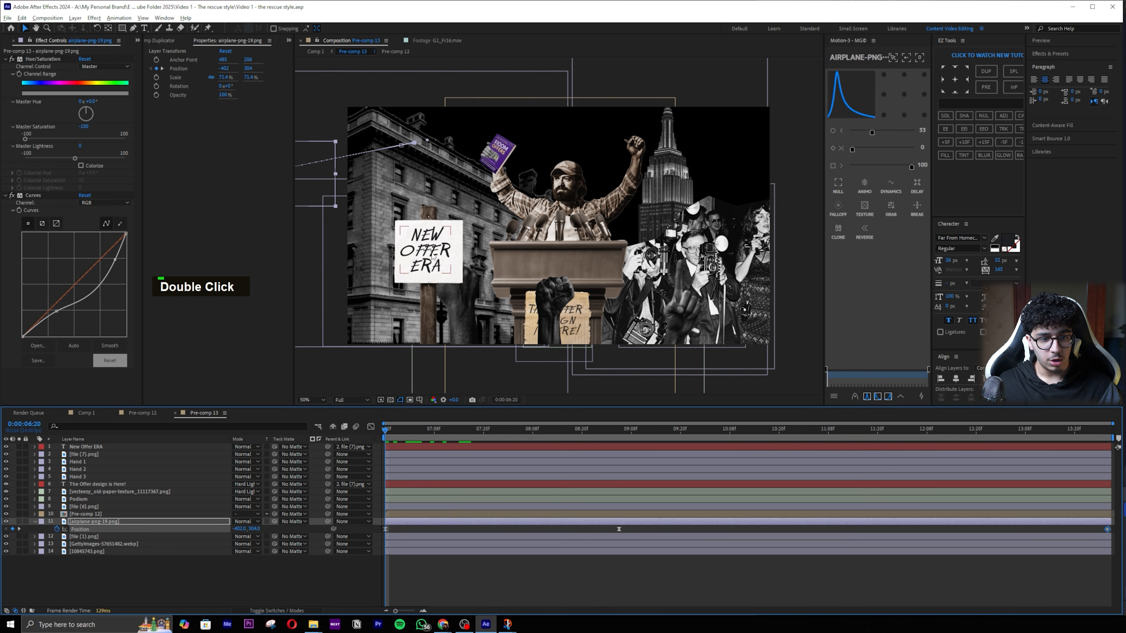
# Step: Keyframe the sign layer file (7).png at rest near the 9-second mark, and at 06:20 lower it below the frame to Y 1391
pyautogui.click(95, 447)
pyautogui.keyDown('shift'); pyautogui.click(95, 454); pyautogui.keyUp('shift')
pyautogui.hotkey('ctrl', 'z')
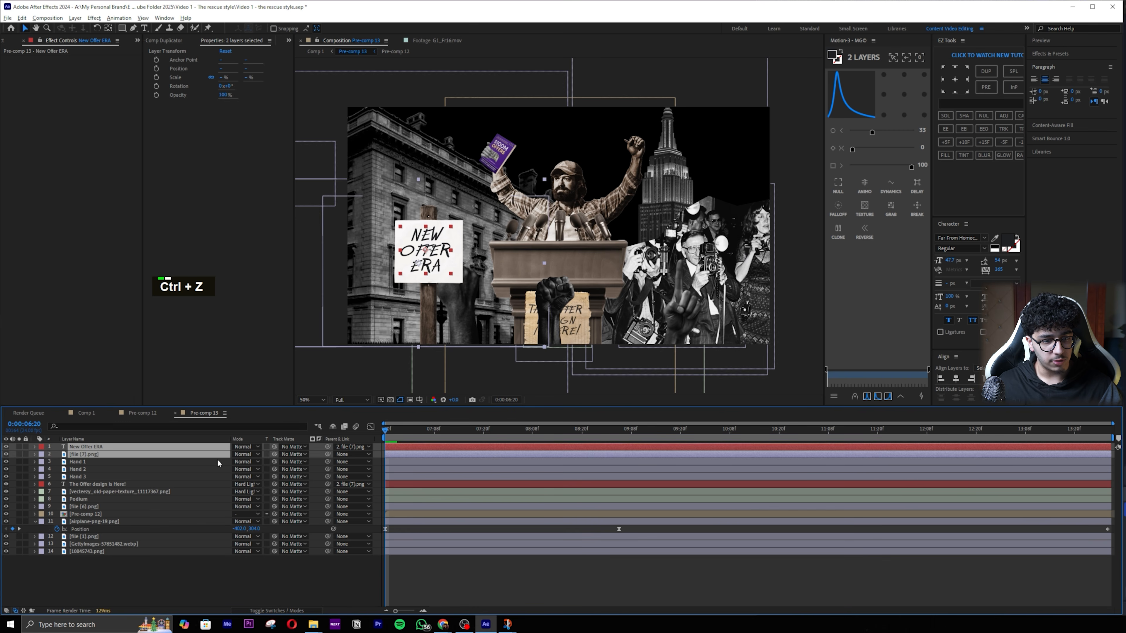
pyautogui.click(109, 453)
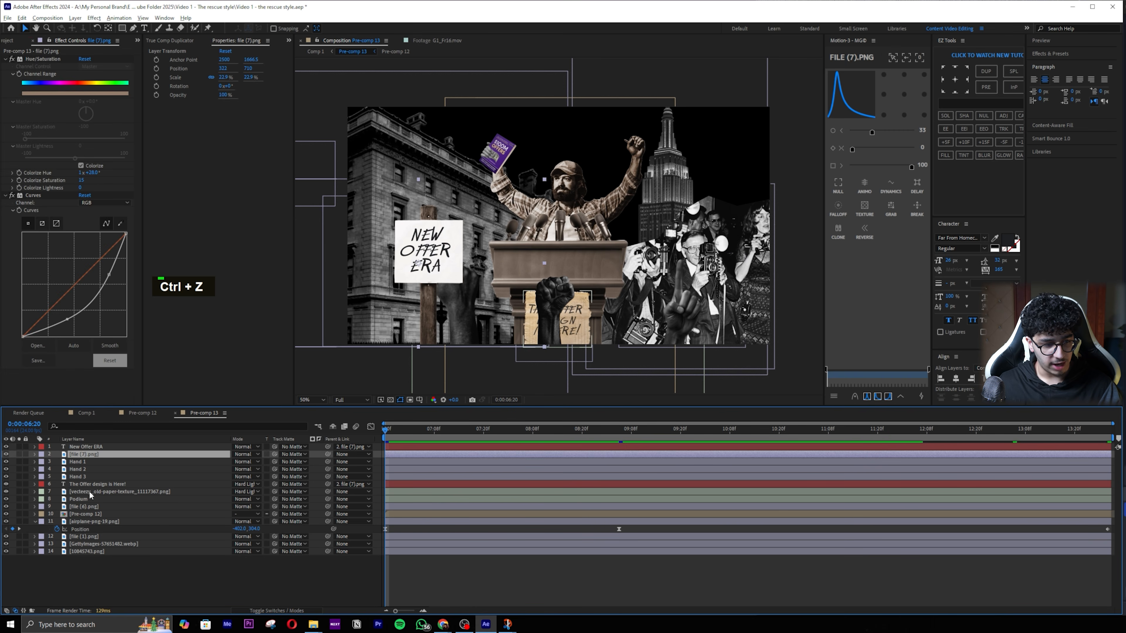
pyautogui.press('p')
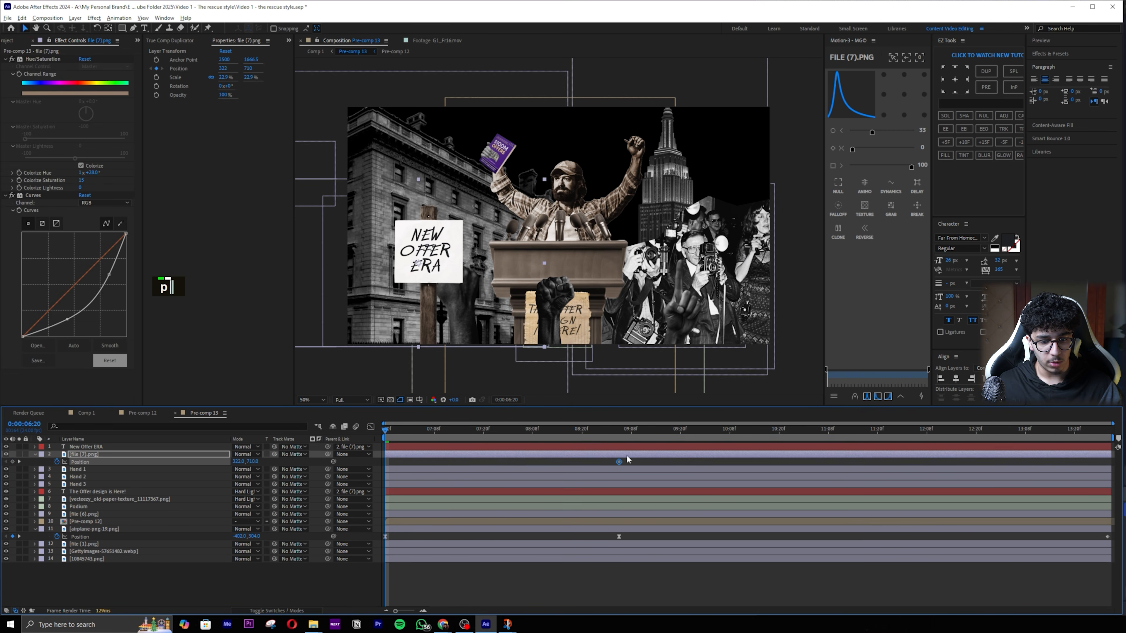
pyautogui.moveTo(312, 458); pyautogui.dragTo(243, 455)
pyautogui.hotkey('ctrl', 'z')
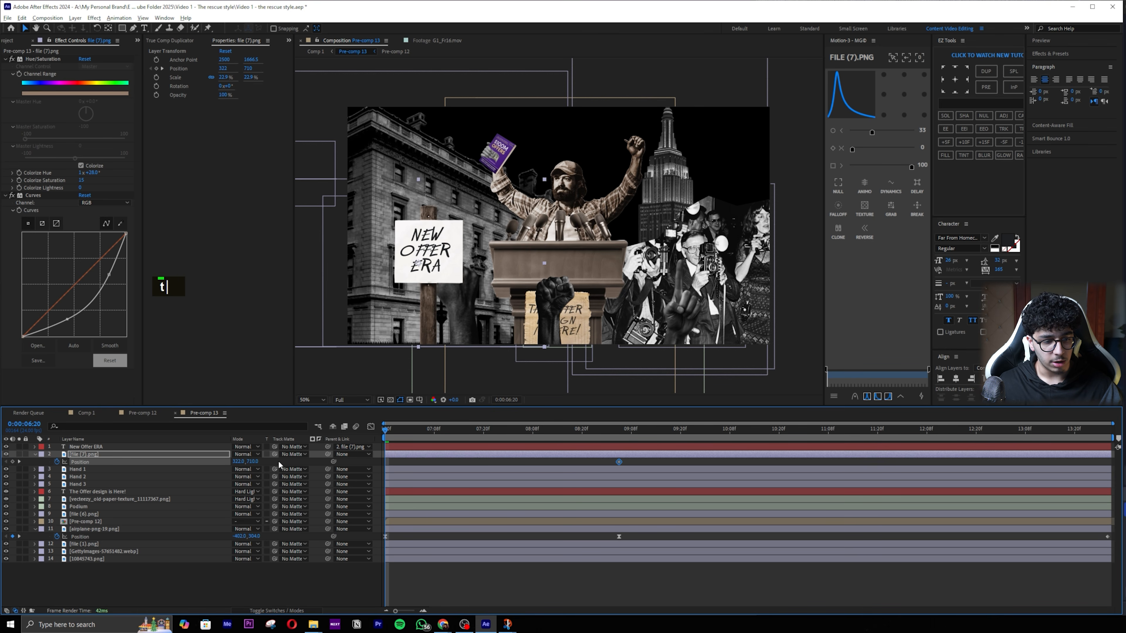
pyautogui.moveTo(254, 461); pyautogui.dragTo(323, 447)
# Step: Ease the sign's position keyframes, shape the speed graph for a fast start and long slowdown, and preview the motion
pyautogui.moveTo(619, 455); pyautogui.dragTo(392, 466)
pyautogui.hotkey('ctrl', 'z')
pyautogui.moveTo(644, 461); pyautogui.dragTo(380, 457)
pyautogui.press('F9')
pyautogui.click(371, 426)
pyautogui.moveTo(425, 582); pyautogui.dragTo(385, 583)
pyautogui.moveTo(664, 557); pyautogui.dragTo(501, 583)
pyautogui.press('space')
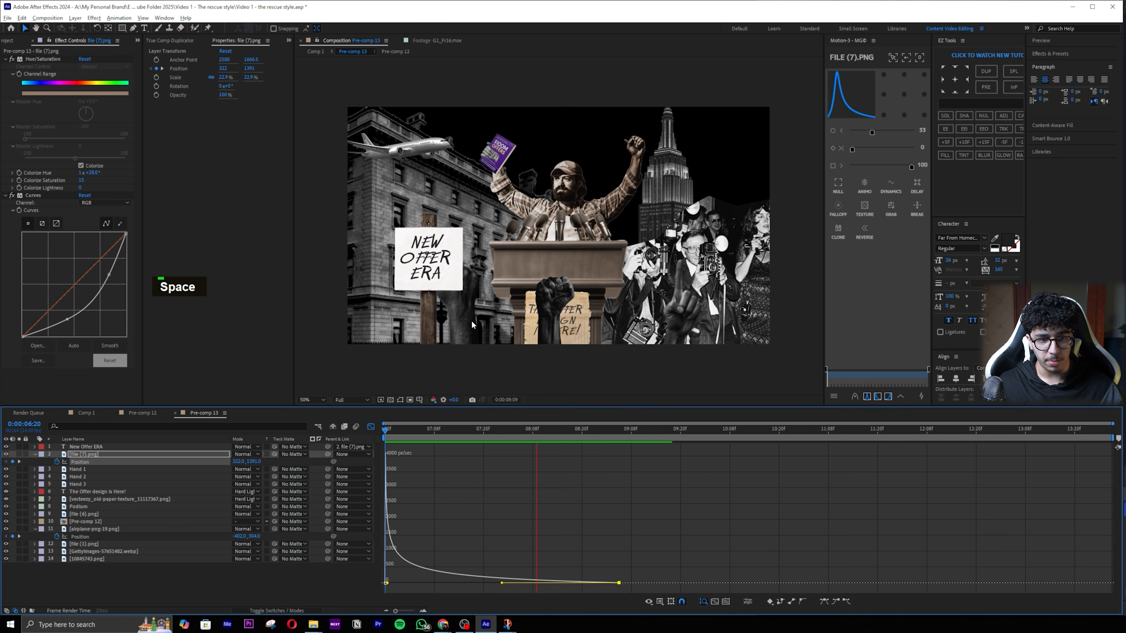
# Step: Move the sign's last position keyframe earlier, slide its layer to start around 7 seconds, and preview the timing
pyautogui.press('space')
pyautogui.moveTo(630, 433); pyautogui.dragTo(384, 432)
pyautogui.click(370, 426)
pyautogui.moveTo(390, 431); pyautogui.dragTo(483, 457)
pyautogui.press('space')
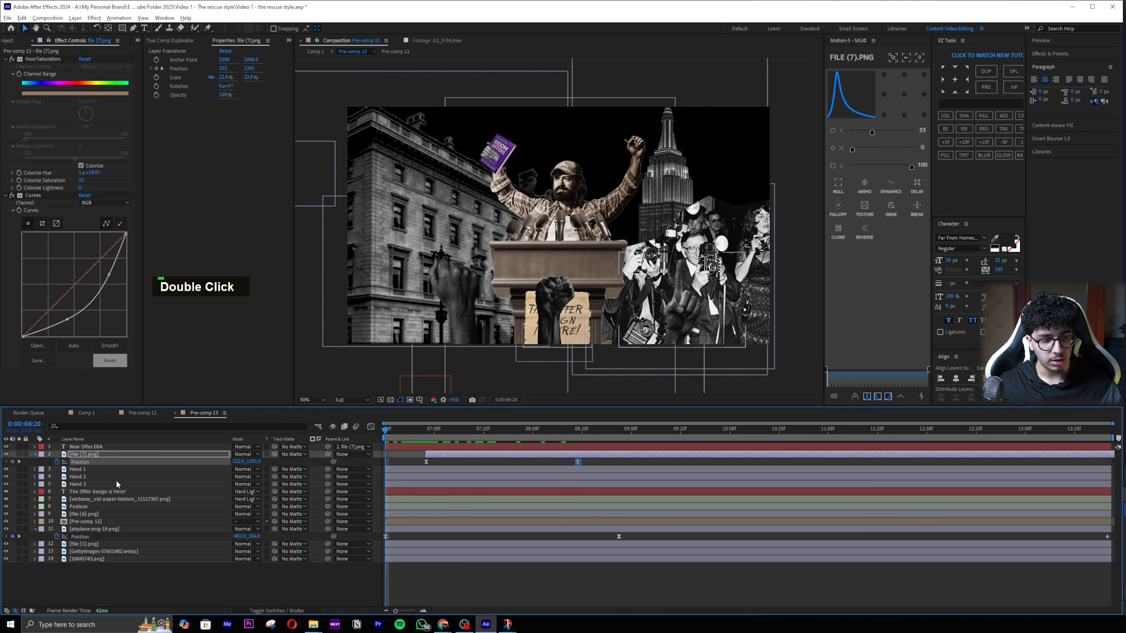
# Step: Keyframe the positions of Hand 1, Hand 2 and Hand 3, lowering them at 06:20 to Y 1258, 1408 and 1388
pyautogui.click(83, 470)
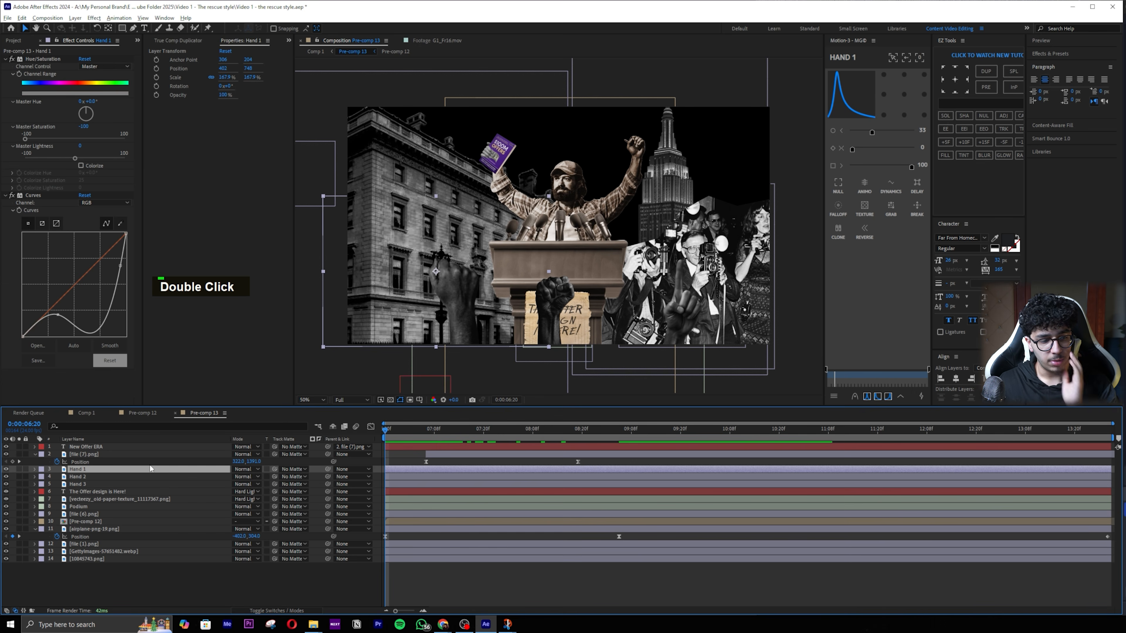
pyautogui.keyDown('shift'); pyautogui.click(84, 484); pyautogui.keyUp('shift')
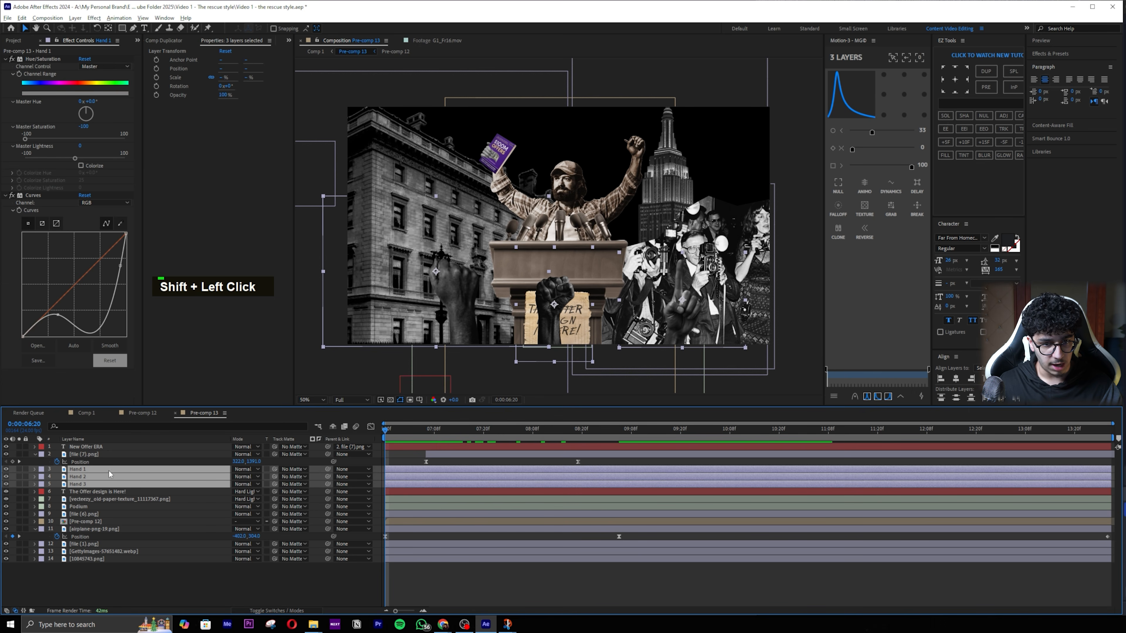
pyautogui.press('p')
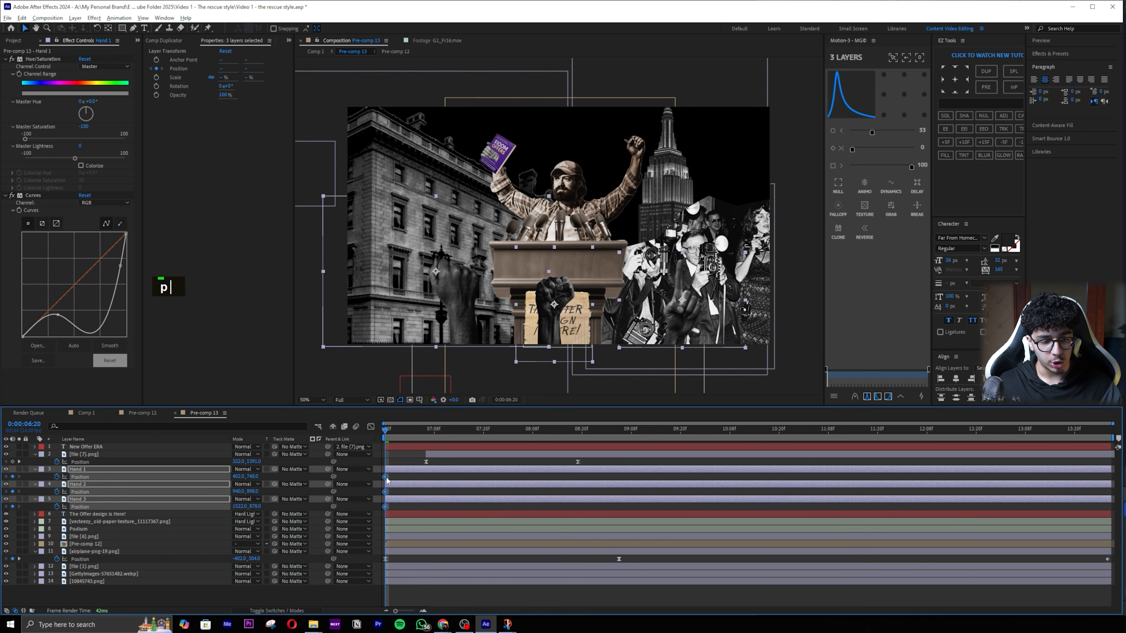
pyautogui.moveTo(253, 478); pyautogui.dragTo(276, 477)
# Step: Ease the three hands' position keyframes, extend the final slowdown in the speed graph, and preview the motion
pyautogui.moveTo(595, 473); pyautogui.dragTo(382, 511)
pyautogui.press('F9')
pyautogui.click(371, 428)
pyautogui.moveTo(647, 513); pyautogui.dragTo(455, 587)
pyautogui.press('space')
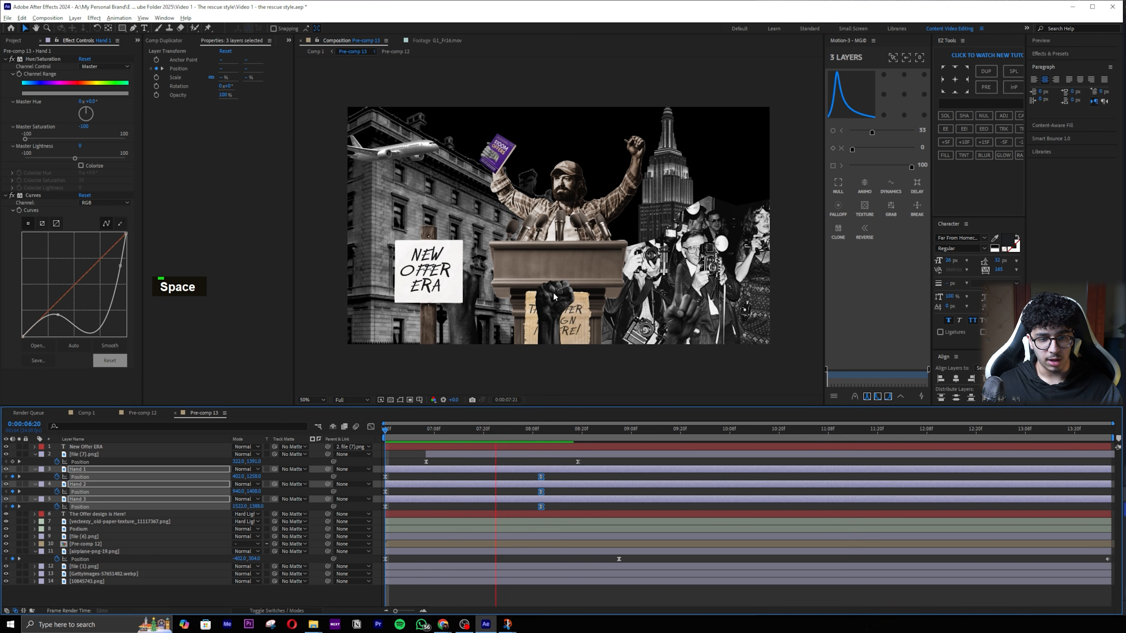
pyautogui.press('space')
# Step: Reshape the hands' speed curves so their movement starts abruptly at the first position keyframe
pyautogui.moveTo(565, 473); pyautogui.dragTo(376, 510)
pyautogui.click(371, 427)
pyautogui.click(385, 583)
pyautogui.moveTo(410, 583); pyautogui.dragTo(385, 583)
pyautogui.click(370, 427)
# Step: Stagger the hands by sliding the Hand 2 layer slightly later and Hand 3 later still, and preview the sequence
pyautogui.scroll(1, 365, 456)
pyautogui.click(411, 483)
pyautogui.moveTo(396, 483); pyautogui.dragTo(426, 499)
pyautogui.click(394, 482)
pyautogui.press('space')
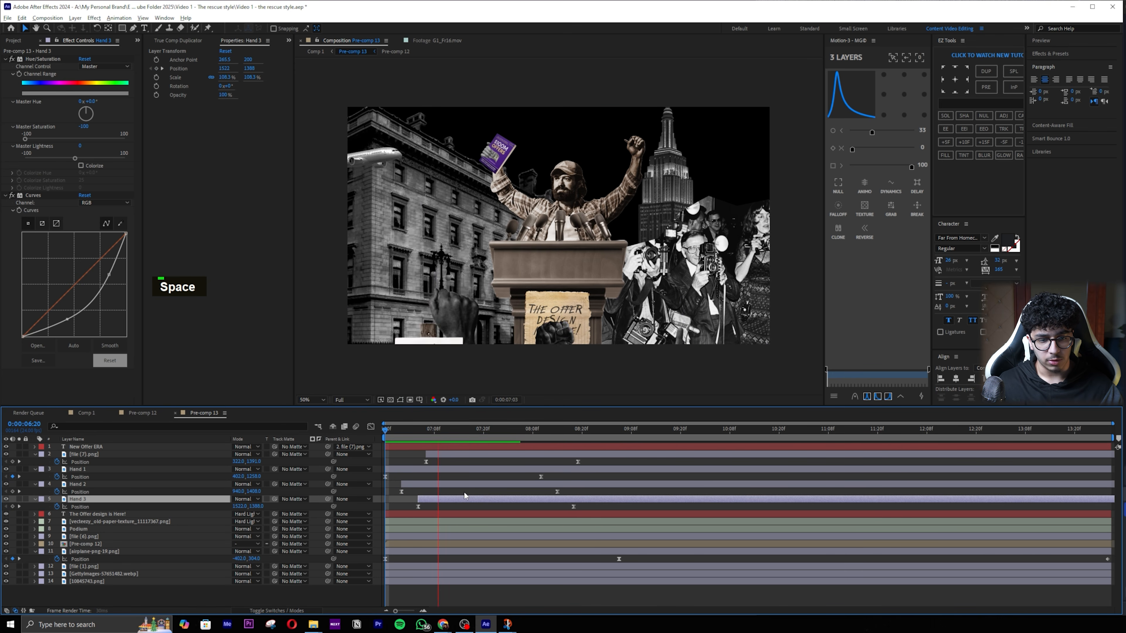
# Step: Move the last position keyframes of all three hands earlier to speed up their rise, and preview the timing
pyautogui.press('space')
pyautogui.moveTo(586, 510); pyautogui.dragTo(476, 471)
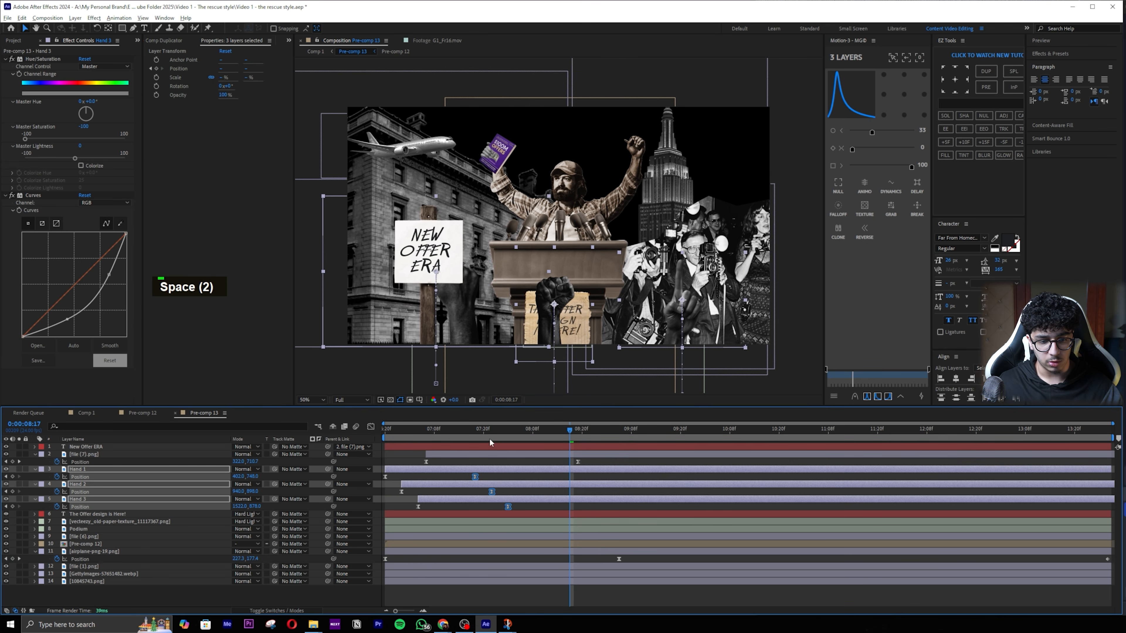
pyautogui.press('space')
pyautogui.press('space')
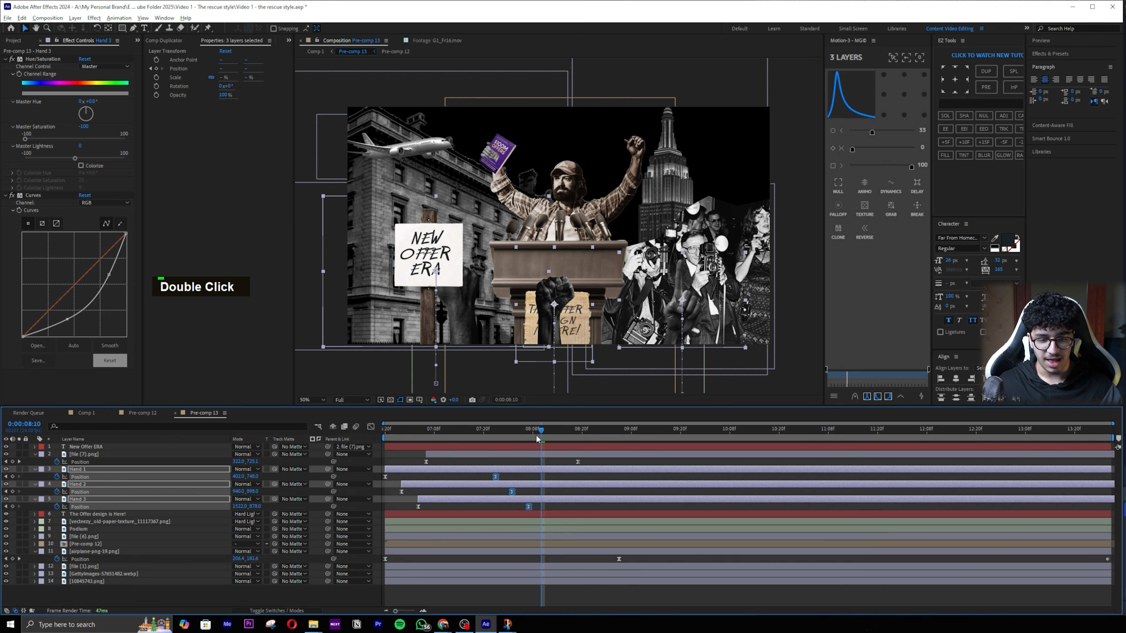
pyautogui.moveTo(539, 433); pyautogui.dragTo(394, 437)
pyautogui.press('space')
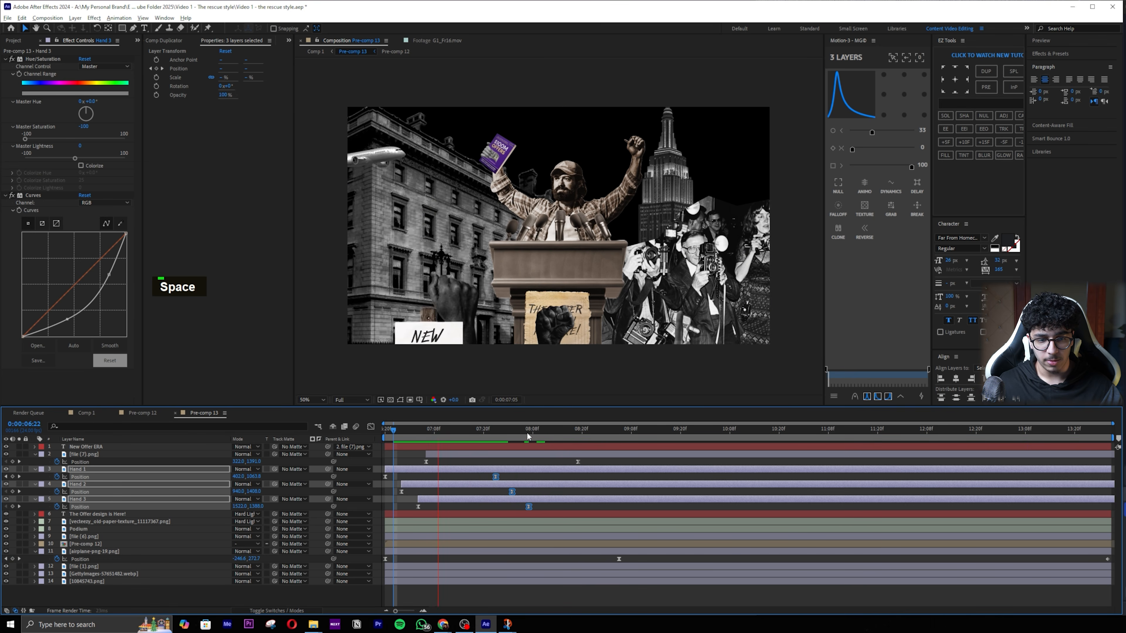
pyautogui.press('space')
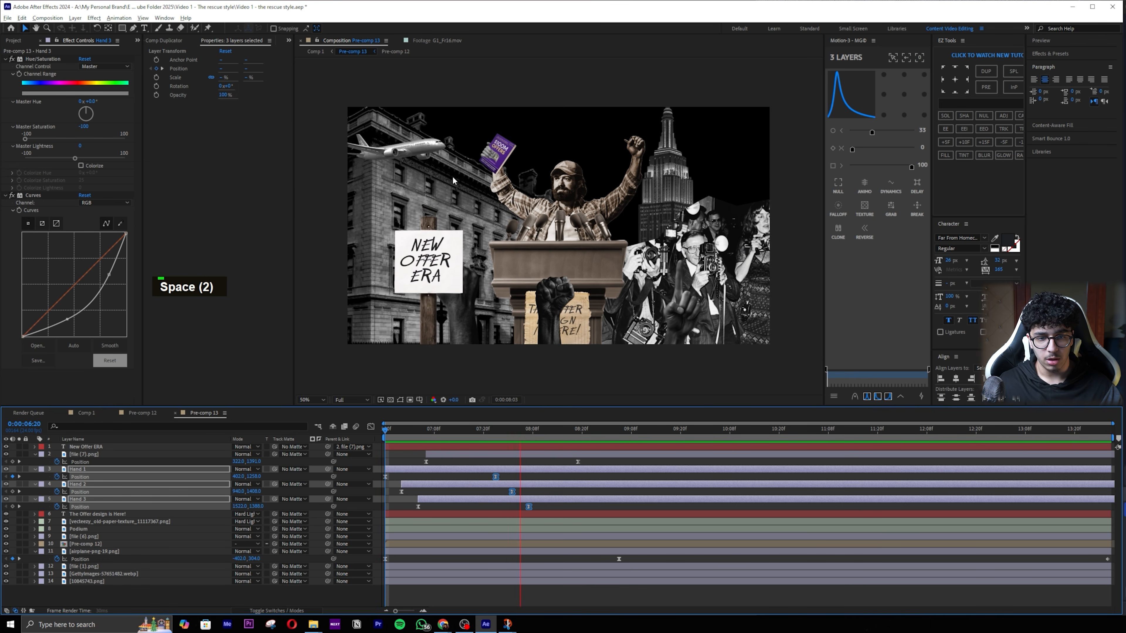
pyautogui.press('space')
# Step: Collapse the properties of all layers and move the playhead to 08:21
pyautogui.hotkey('ctrl', 'a')
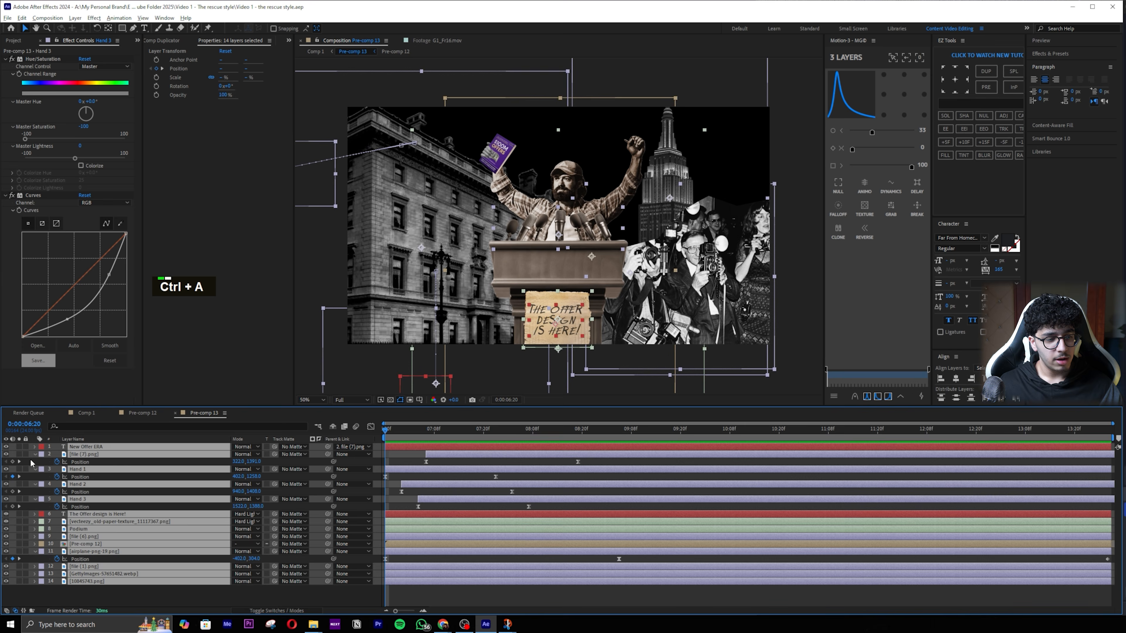
pyautogui.click(35, 468)
pyautogui.click(539, 569)
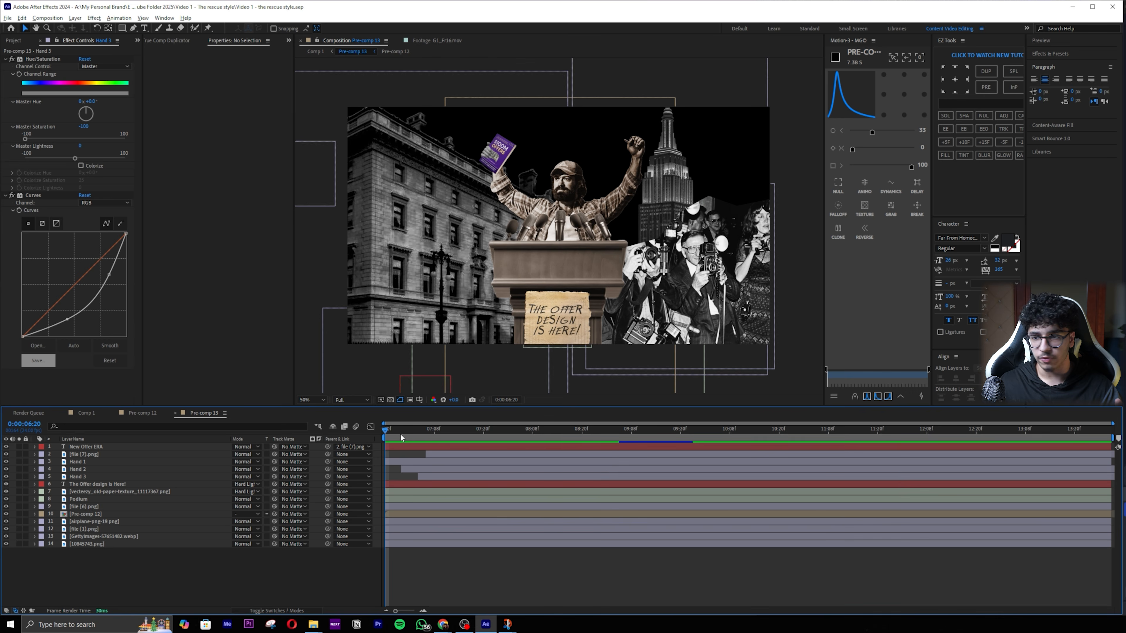
pyautogui.doubleClick(587, 437)
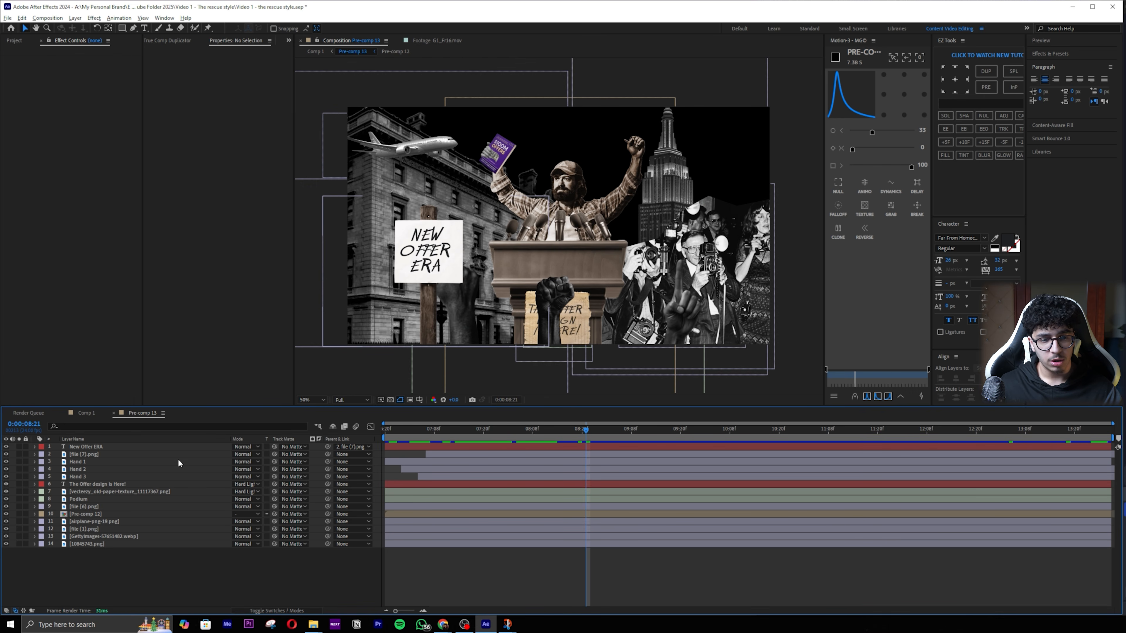
# Step: Identify the GettyImages paparazzi layer by toggling its visibility, and add a Drop Shadow layer style to it
pyautogui.click(99, 492)
pyautogui.click(100, 515)
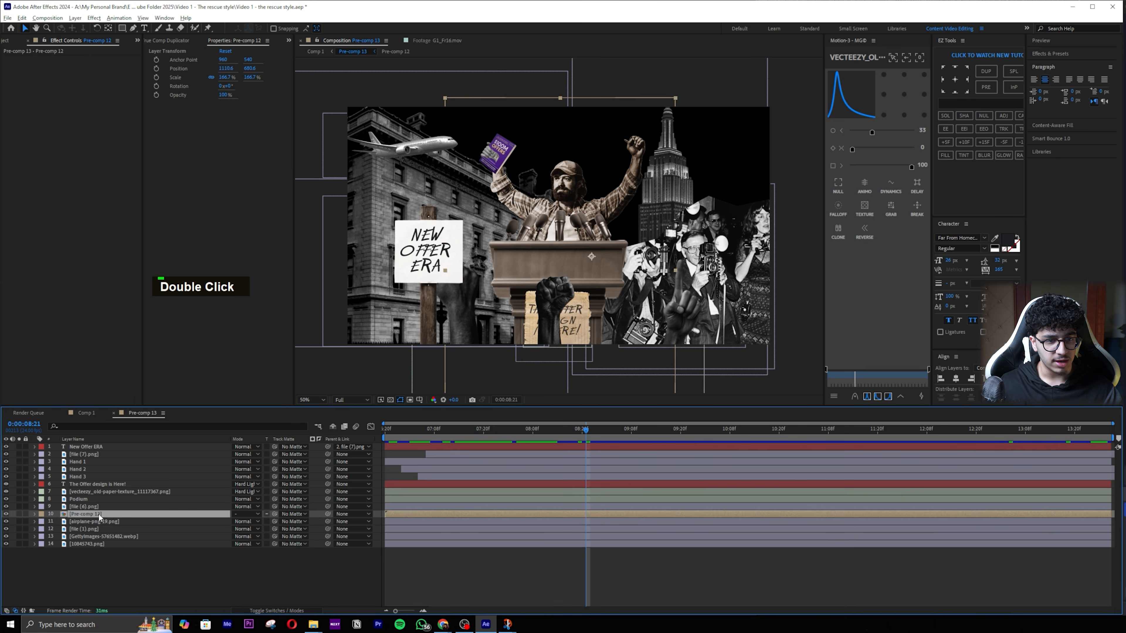
pyautogui.click(137, 461)
pyautogui.click(102, 536)
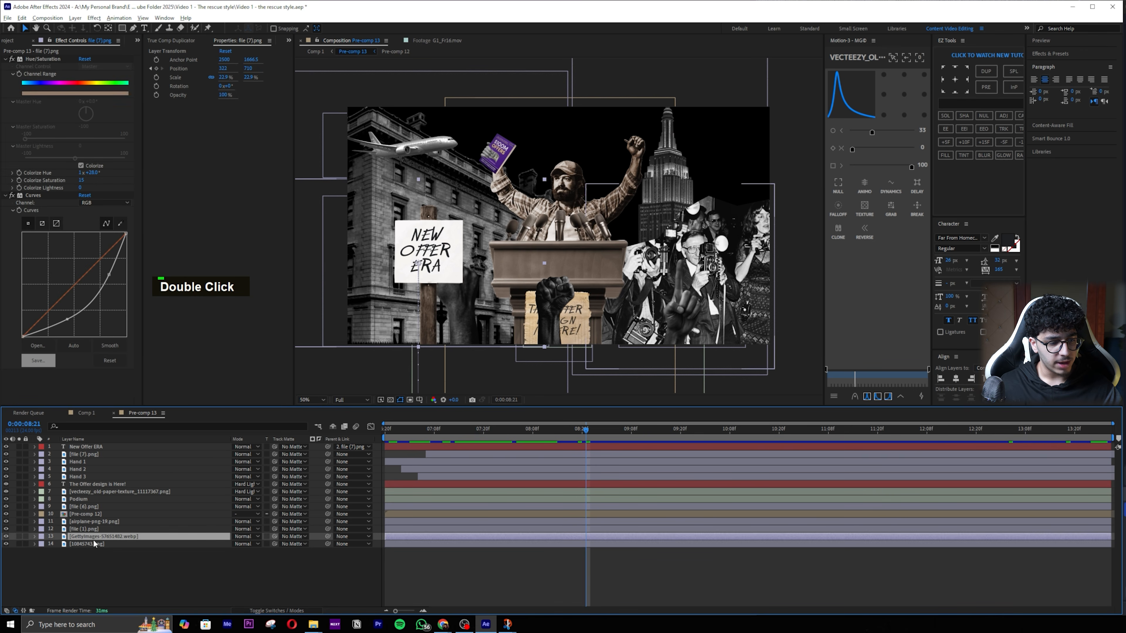
pyautogui.click(6, 537)
pyautogui.click(6, 537)
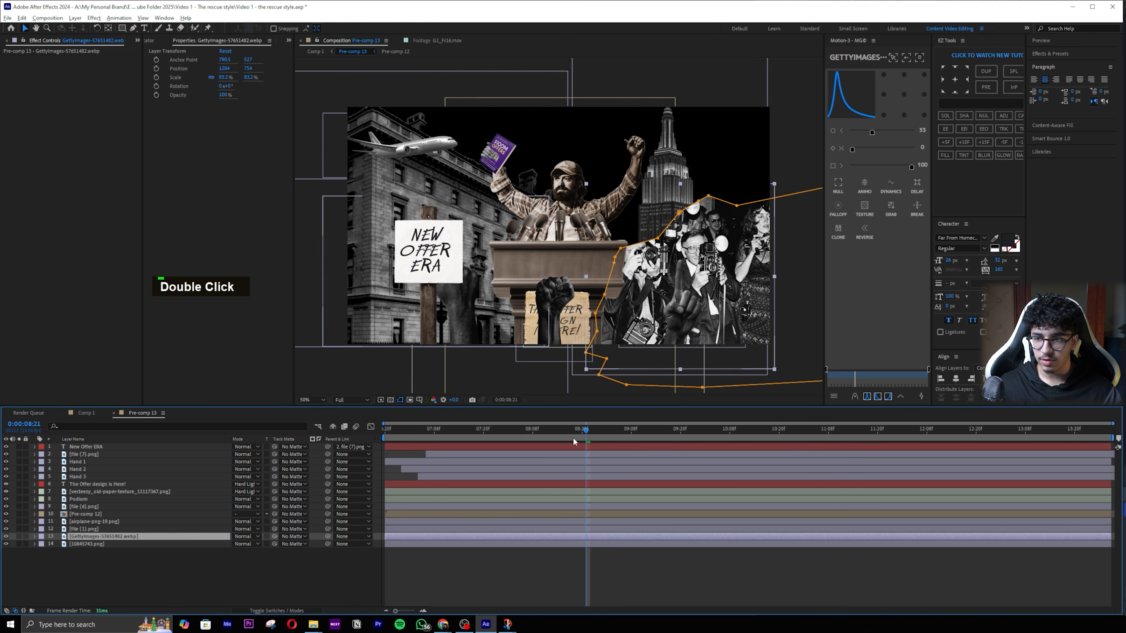
pyautogui.scroll(1, 691, 312)
pyautogui.moveTo(691, 312); pyautogui.dragTo(458, 301)
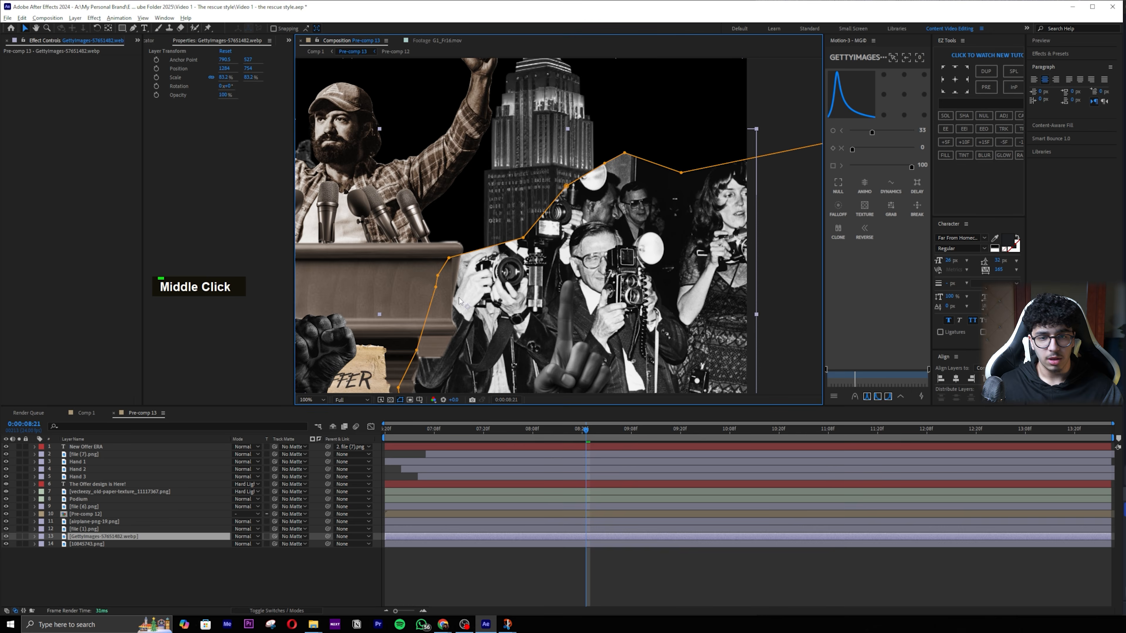
pyautogui.rightClick(128, 537)
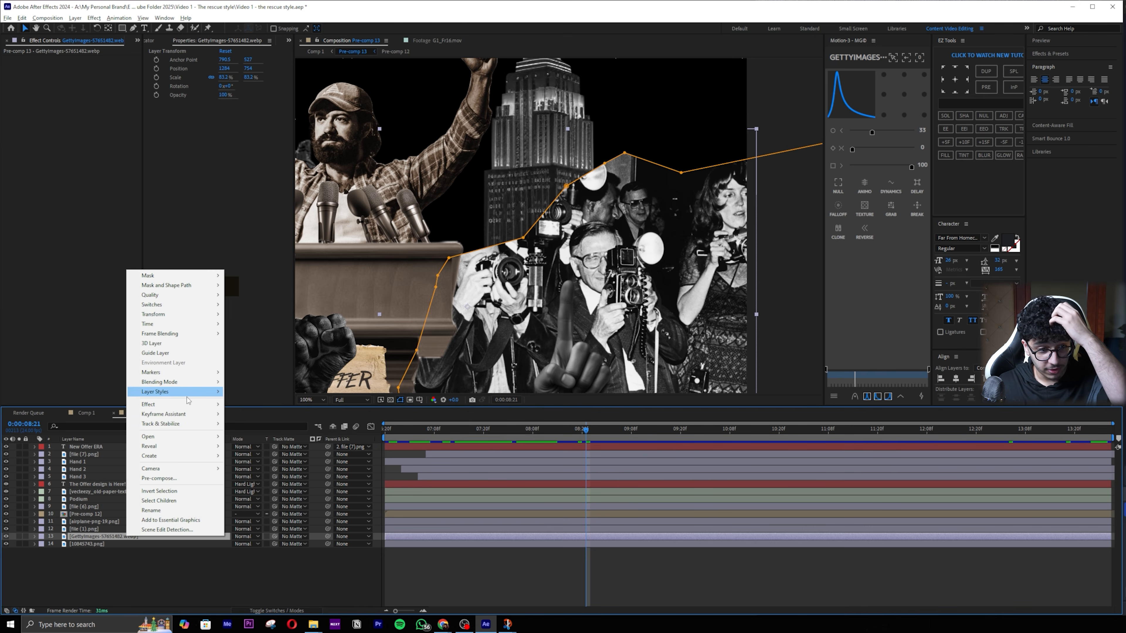
pyautogui.moveTo(191, 392)
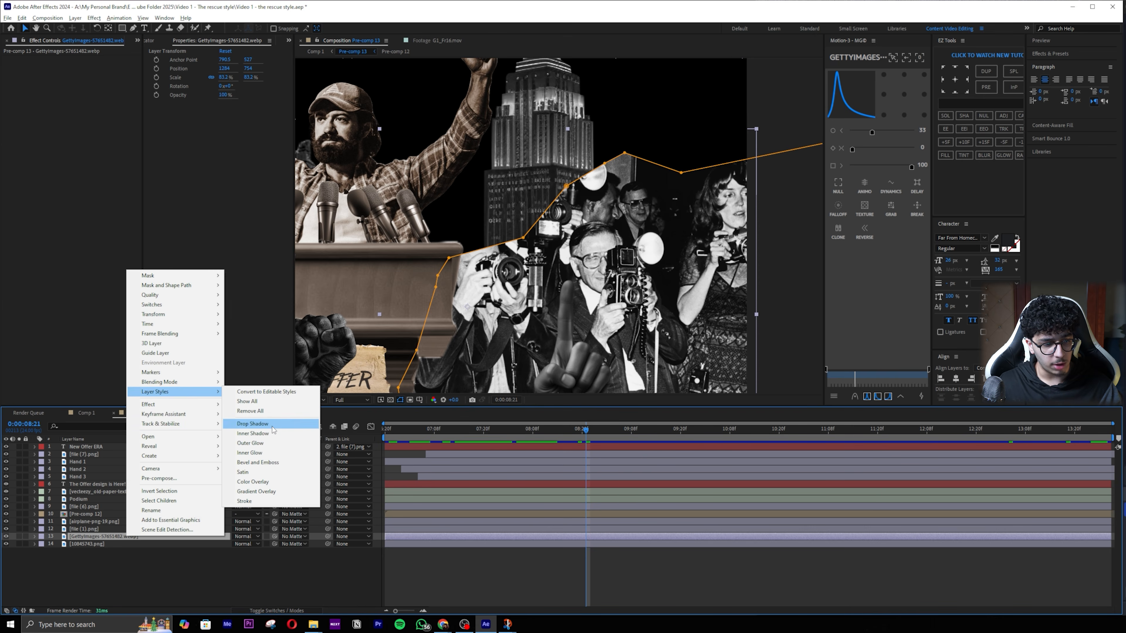
pyautogui.click(272, 425)
# Step: Paste the copied settings onto the paparazzi layer's Drop Shadow: white, Normal blend mode, 100% opacity, distance 5 and size 0
pyautogui.scroll(-3, 108, 550)
pyautogui.doubleClick(89, 522)
pyautogui.hotkey('ctrl', 'v')
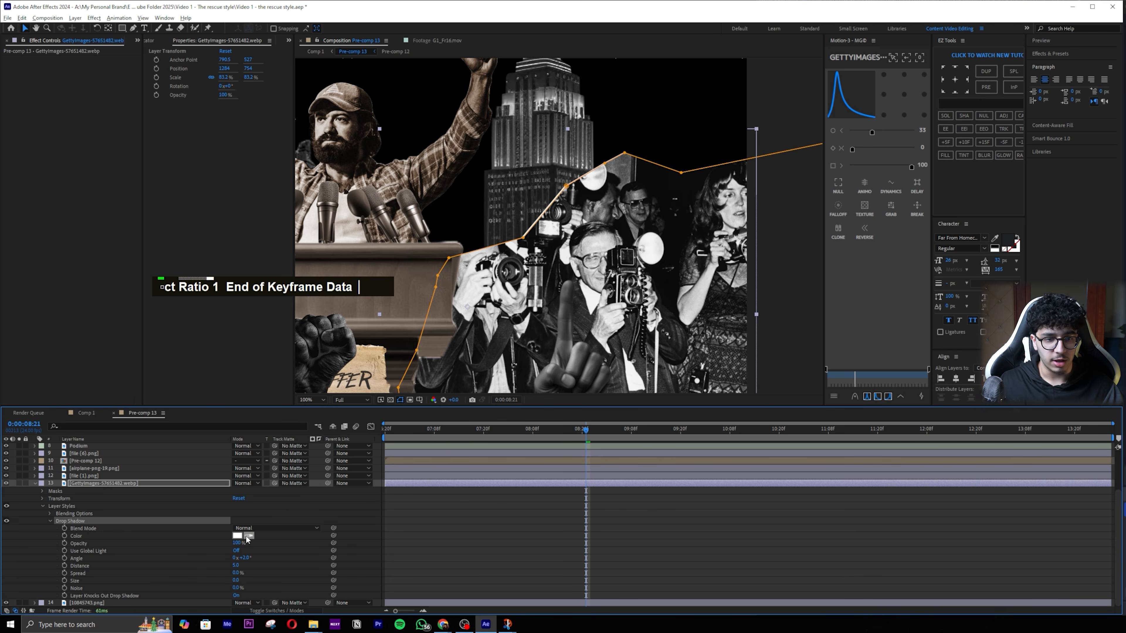
pyautogui.click(752, 526)
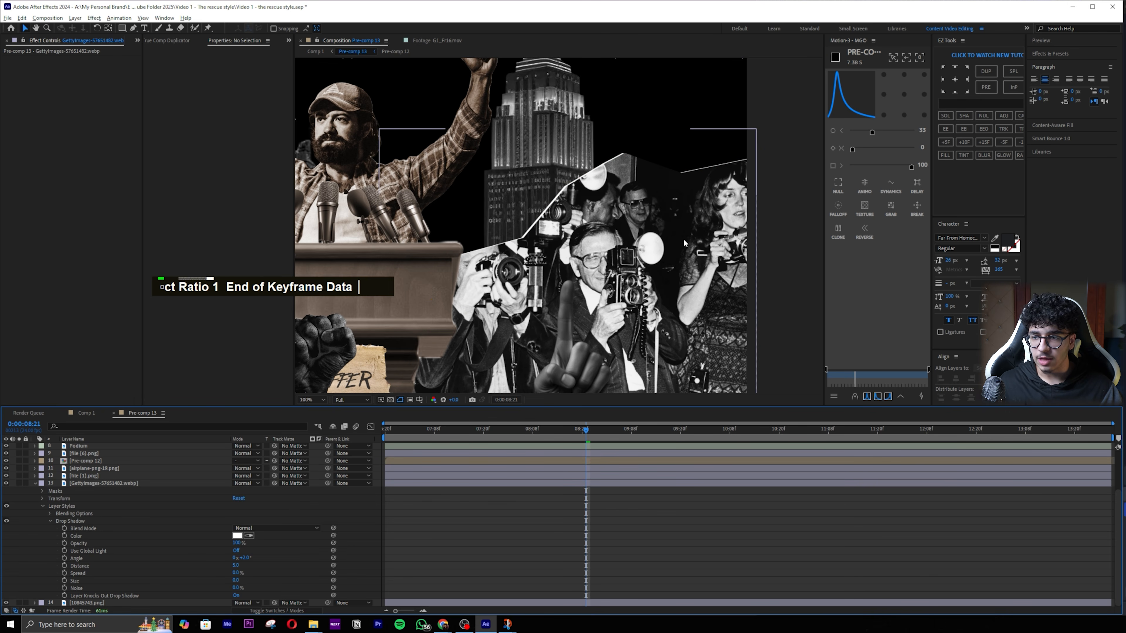
pyautogui.scroll(-1, 182, 502)
pyautogui.hotkey('ctrl', 'v')
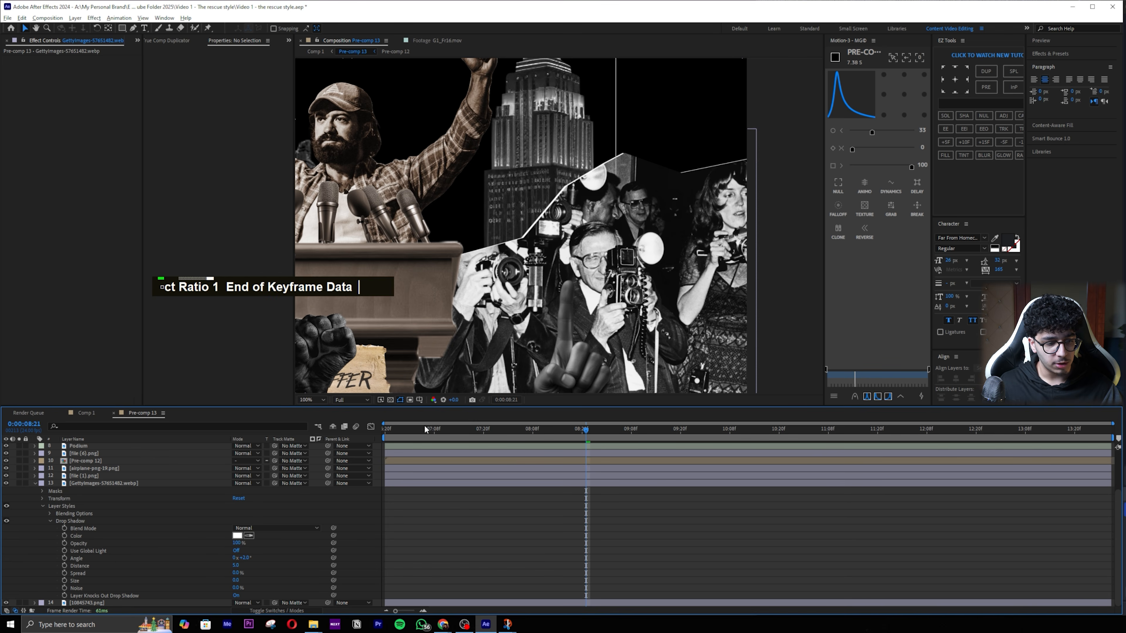
# Step: Adjust the angle of the paparazzi layer's white drop shadow to about -57° and inspect the outline
pyautogui.moveTo(244, 557)
pyautogui.mouseDown()
pyautogui.moveTo(260, 552)
pyautogui.moveTo(222, 551)
pyautogui.mouseUp()
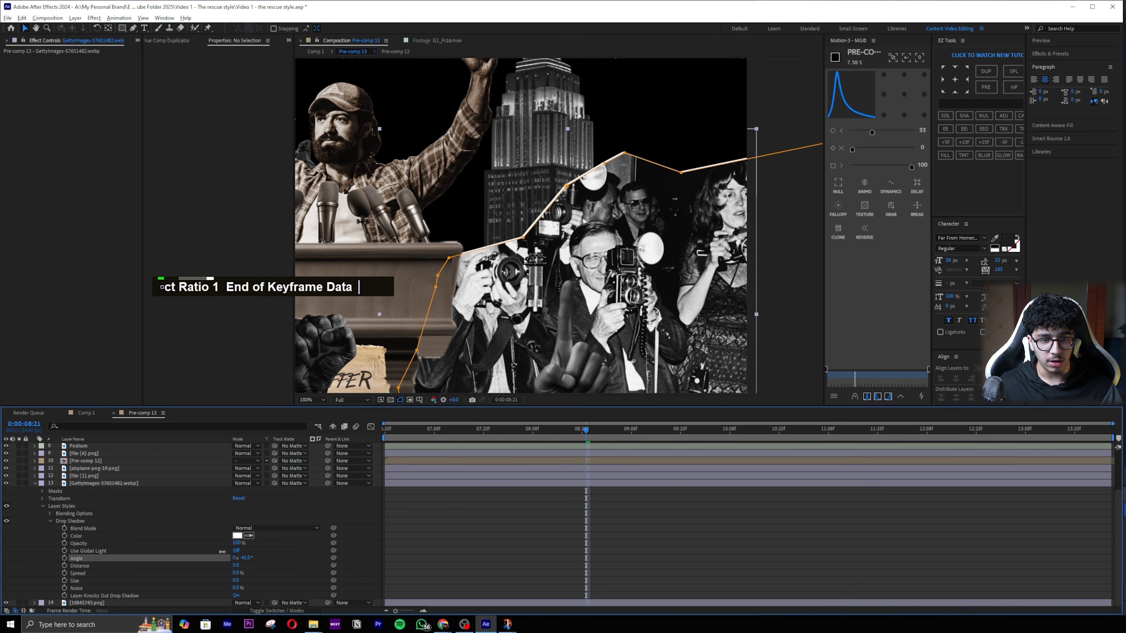
pyautogui.click(661, 537)
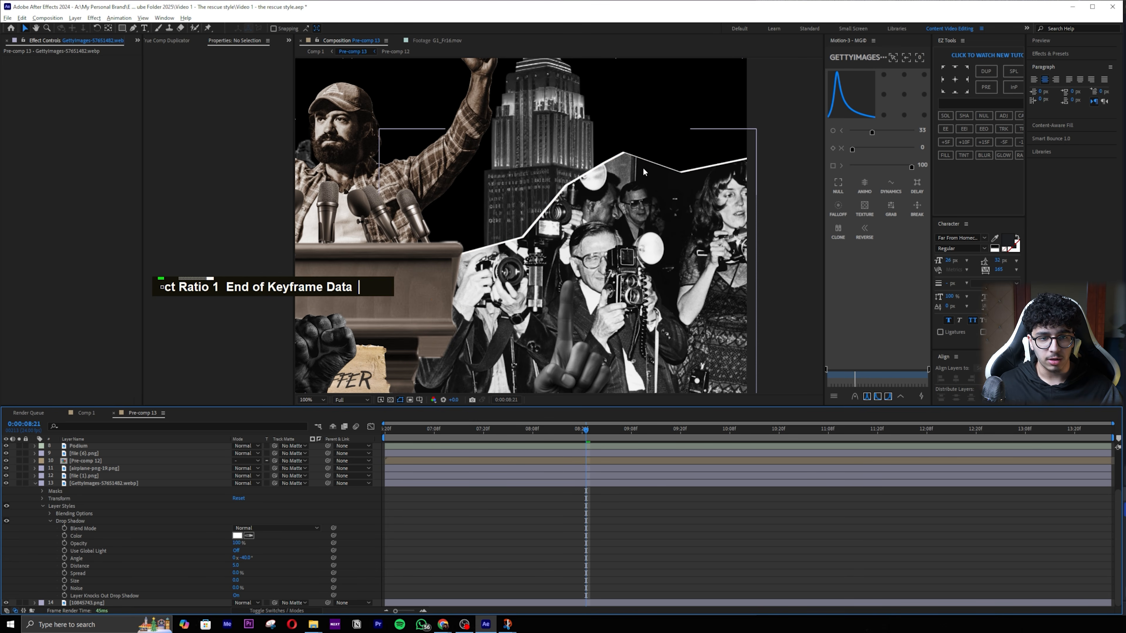
pyautogui.scroll(1, 643, 171)
pyautogui.middleClick(644, 150)
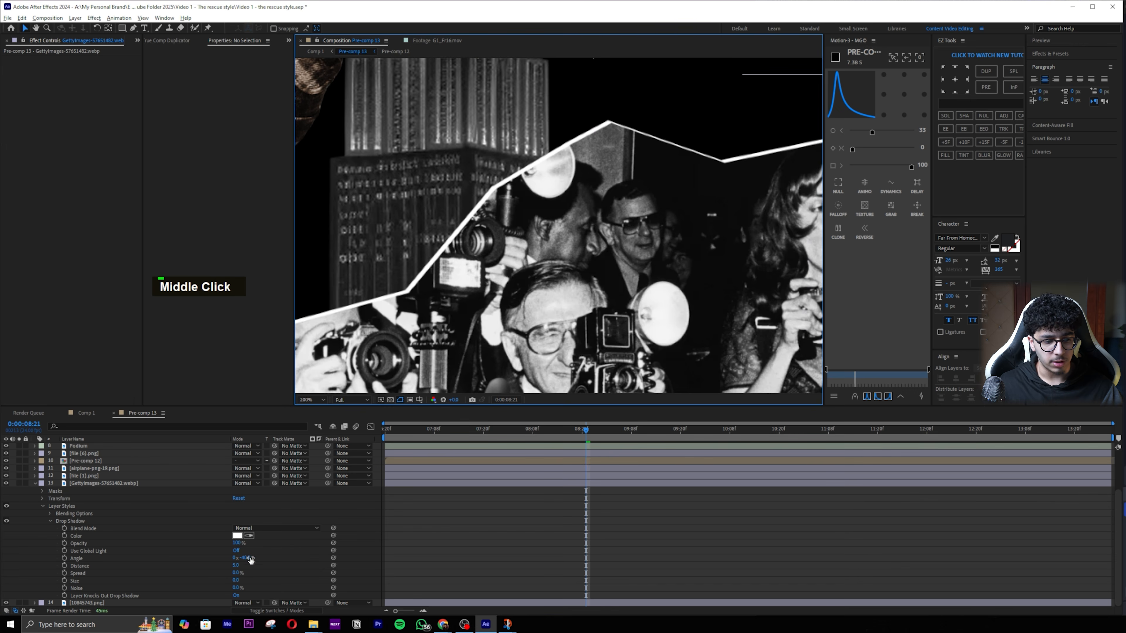
pyautogui.moveTo(250, 558); pyautogui.dragTo(242, 558)
pyautogui.click(670, 533)
pyautogui.scroll(-2, 671, 273)
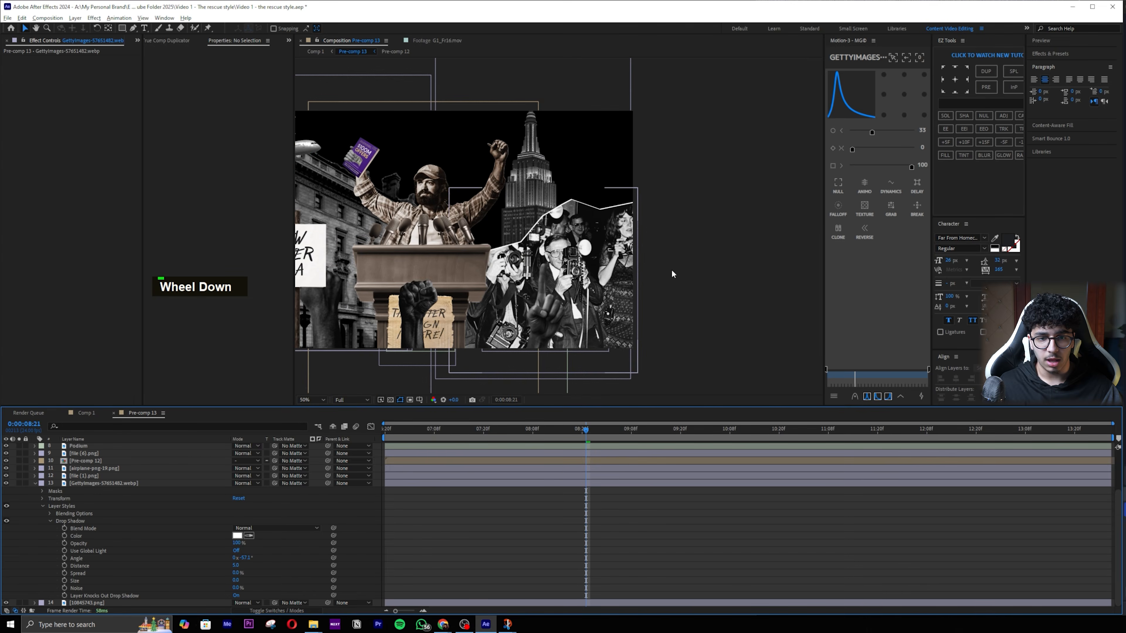
pyautogui.scroll(1, 629, 230)
pyautogui.middleClick(634, 217)
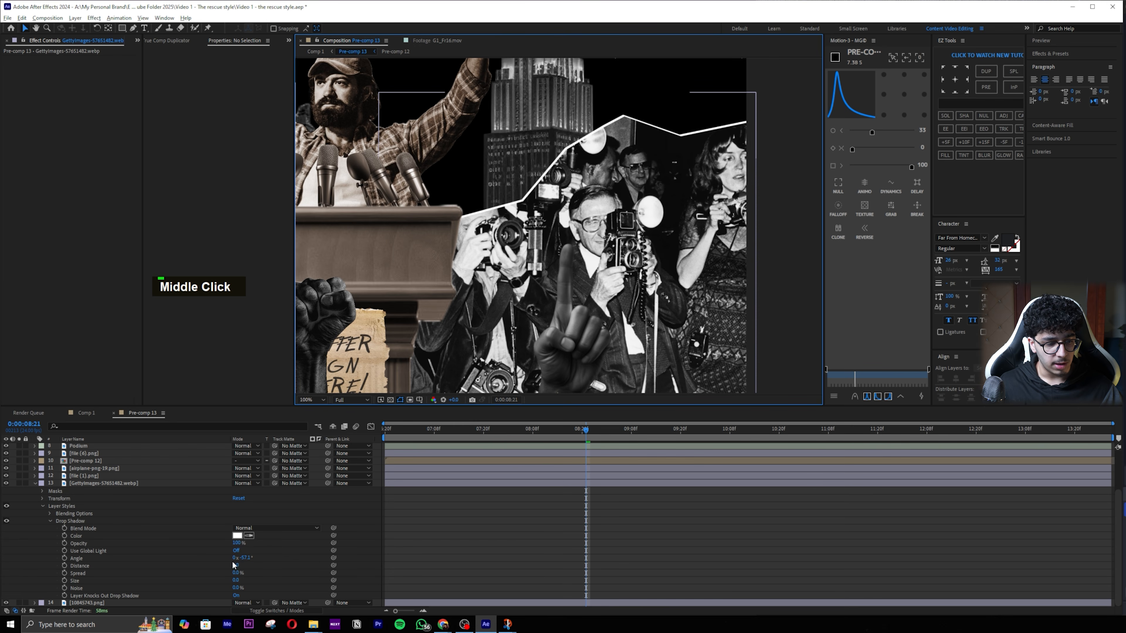
pyautogui.moveTo(235, 573); pyautogui.dragTo(245, 572)
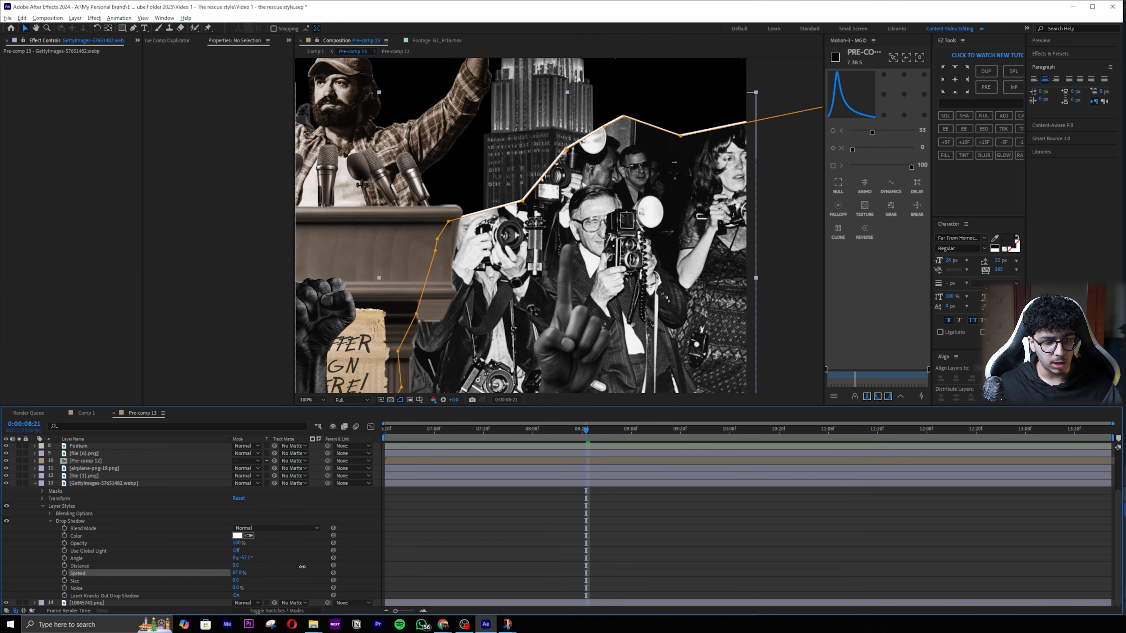
pyautogui.hotkey('ctrl', 'z')
pyautogui.moveTo(236, 580); pyautogui.dragTo(243, 580)
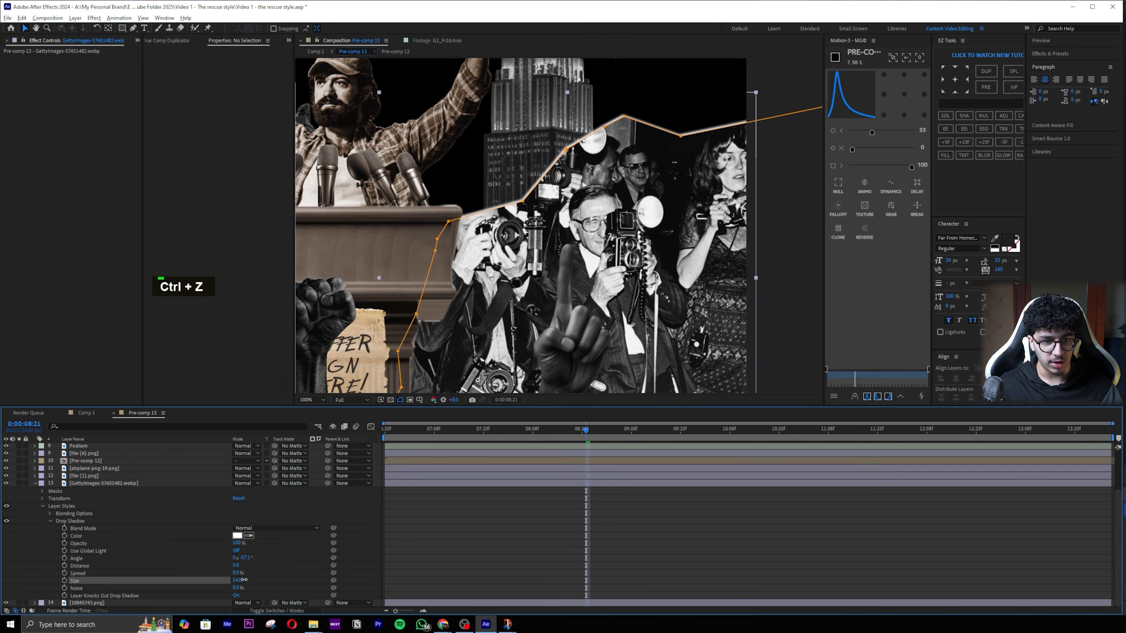
pyautogui.hotkey('ctrl', 'z')
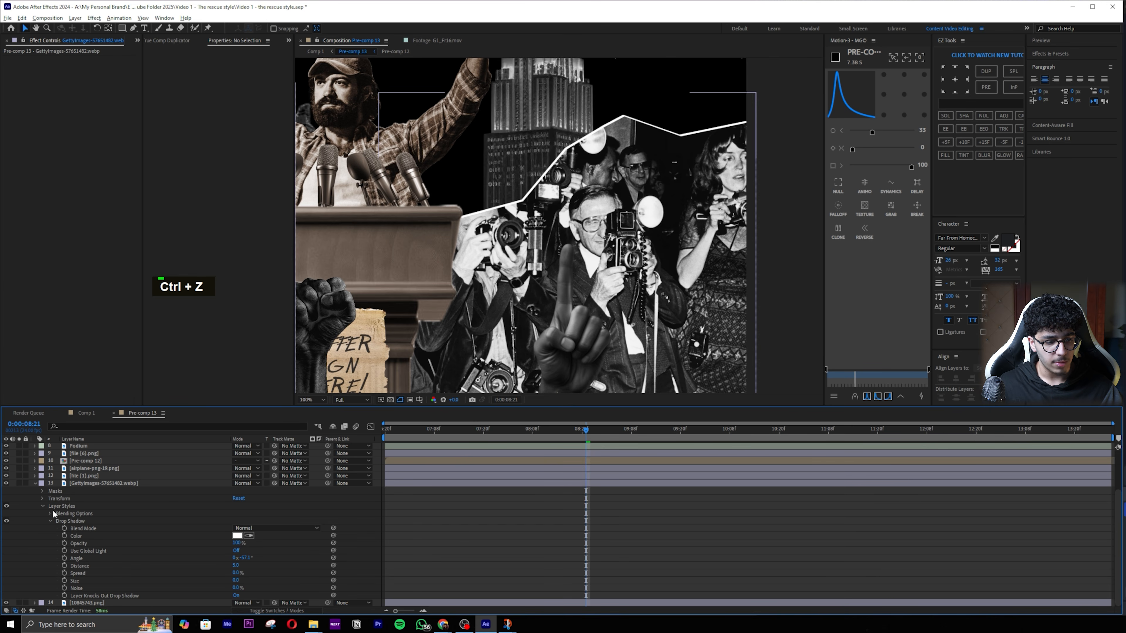
# Step: Copy the layer styles from the paparazzi layer and paste them onto the 10845743.png skyscraper layer
pyautogui.click(53, 522)
pyautogui.click(71, 559)
pyautogui.hotkey('ctrl', 'c')
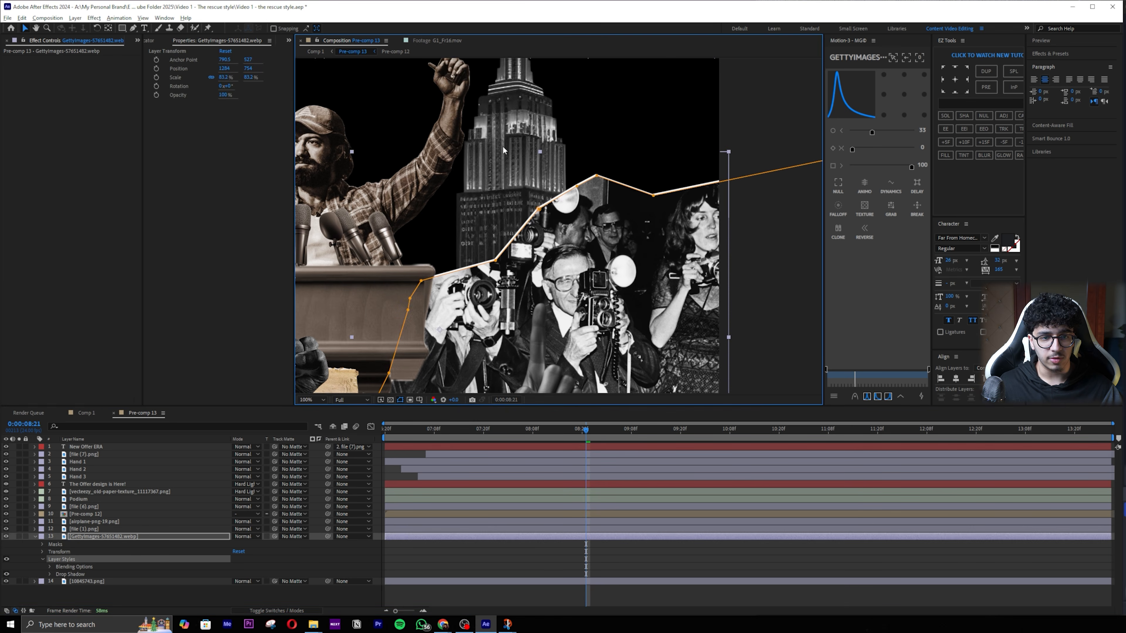
pyautogui.scroll(-2, 530, 167)
pyautogui.click(93, 529)
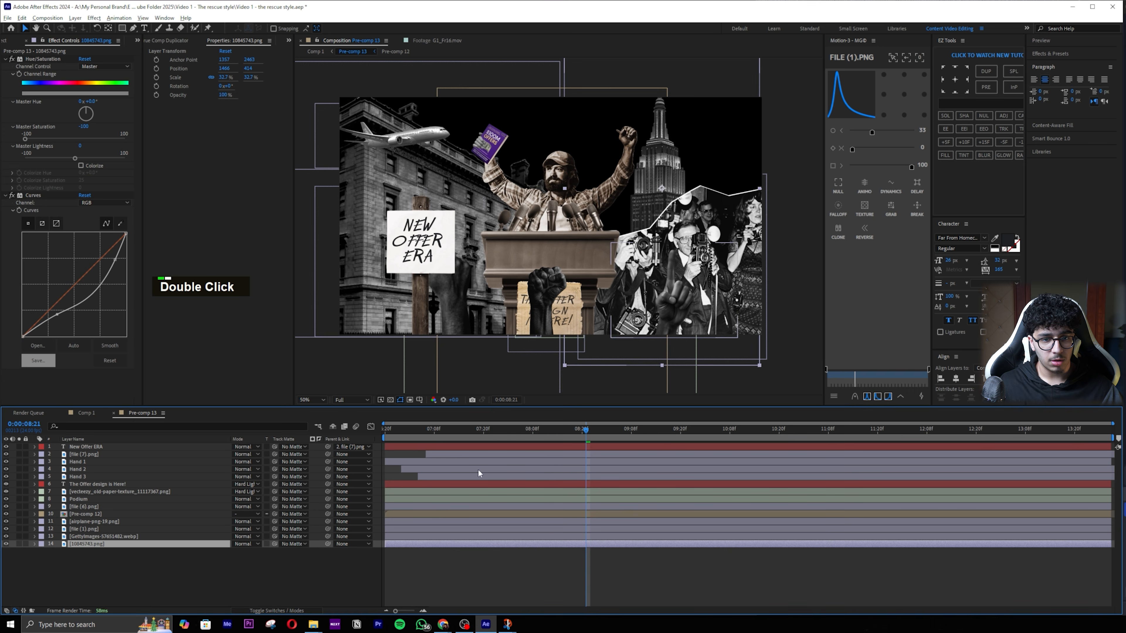
pyautogui.hotkey('ctrl', 'v')
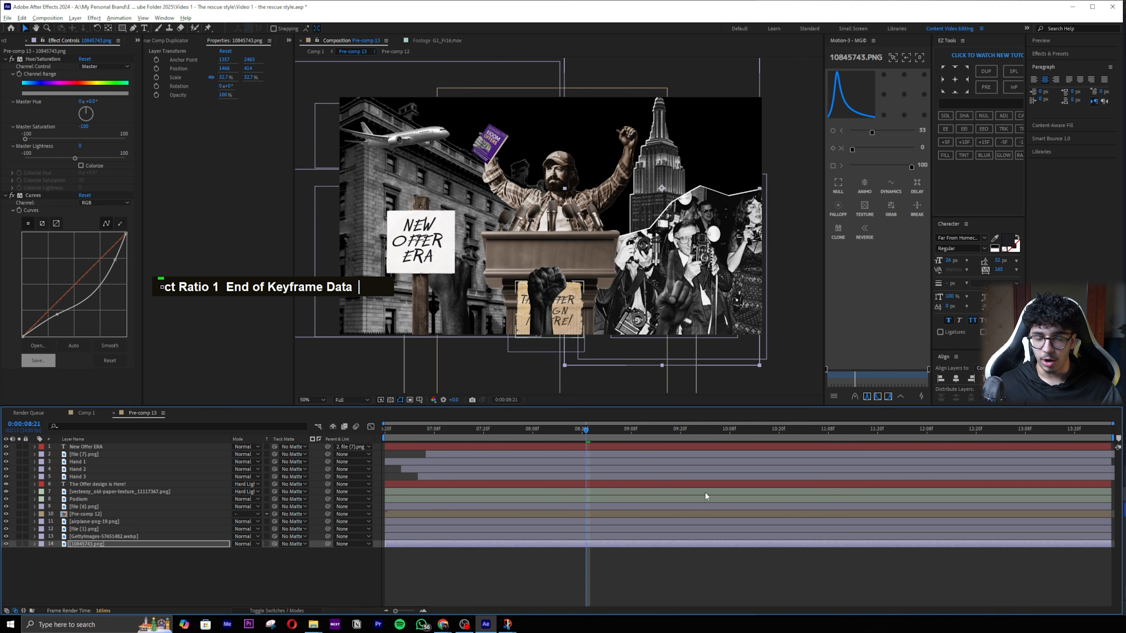
# Step: Adjust the angle of the skyscraper layer's white drop shadow, then collapse the layer's properties
pyautogui.click(34, 544)
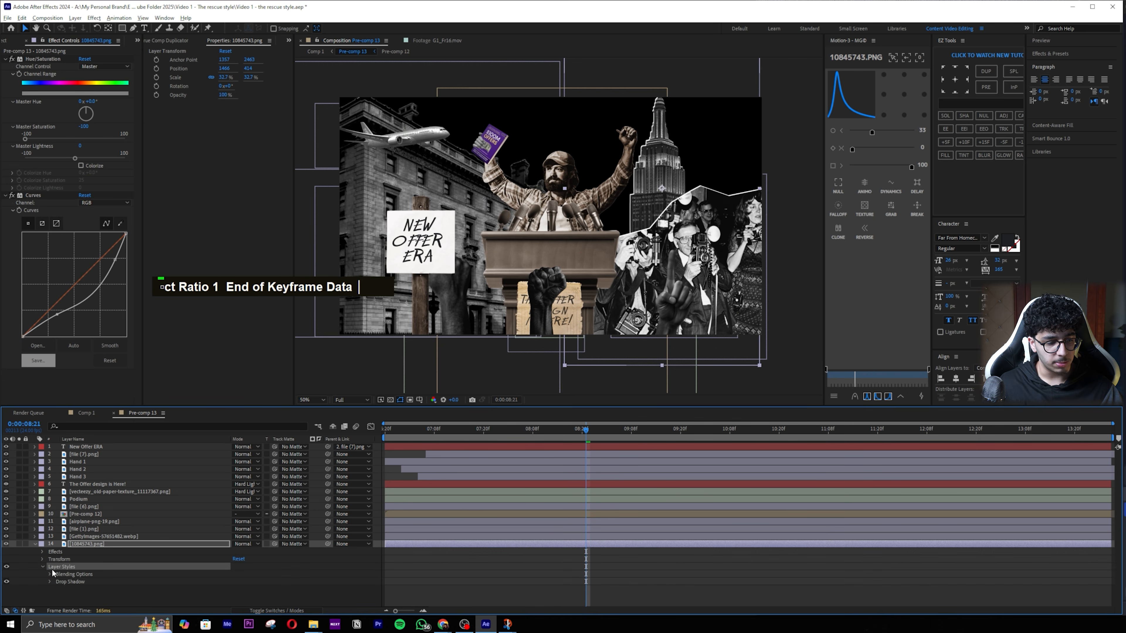
pyautogui.moveTo(247, 566); pyautogui.dragTo(304, 550)
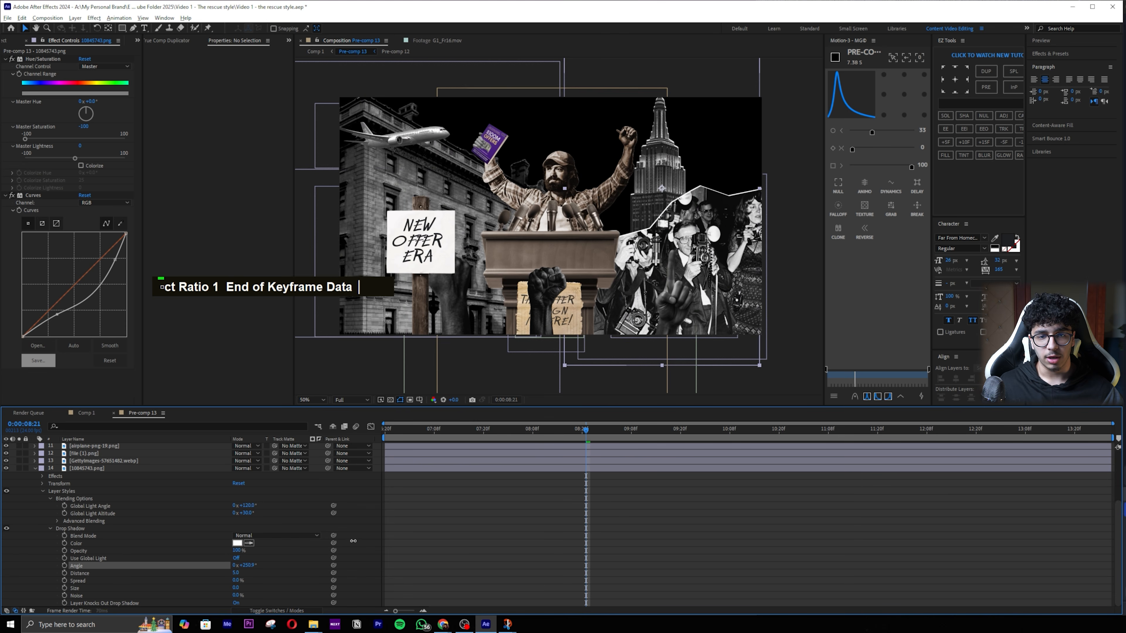
pyautogui.click(92, 468)
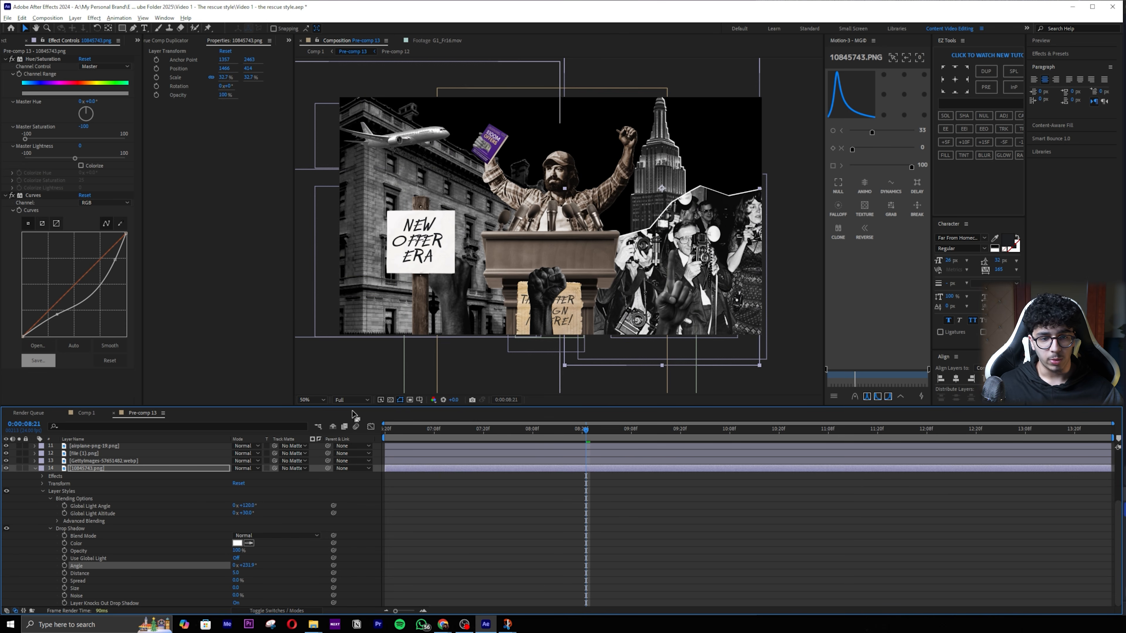
pyautogui.click(35, 469)
pyautogui.scroll(3, 80, 483)
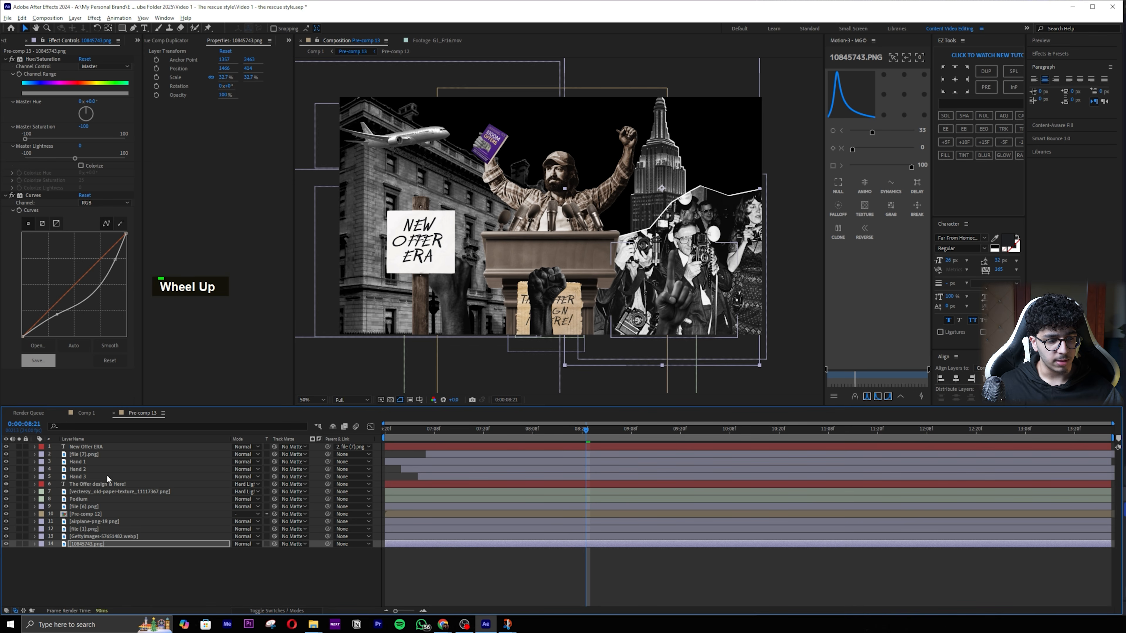
# Step: Paste the copied layer styles onto the Hand 1, Hand 2 and Hand 3 layers
pyautogui.click(78, 462)
pyautogui.keyDown('shift'); pyautogui.click(84, 476); pyautogui.keyUp('shift')
pyautogui.hotkey('ctrl', 'v')
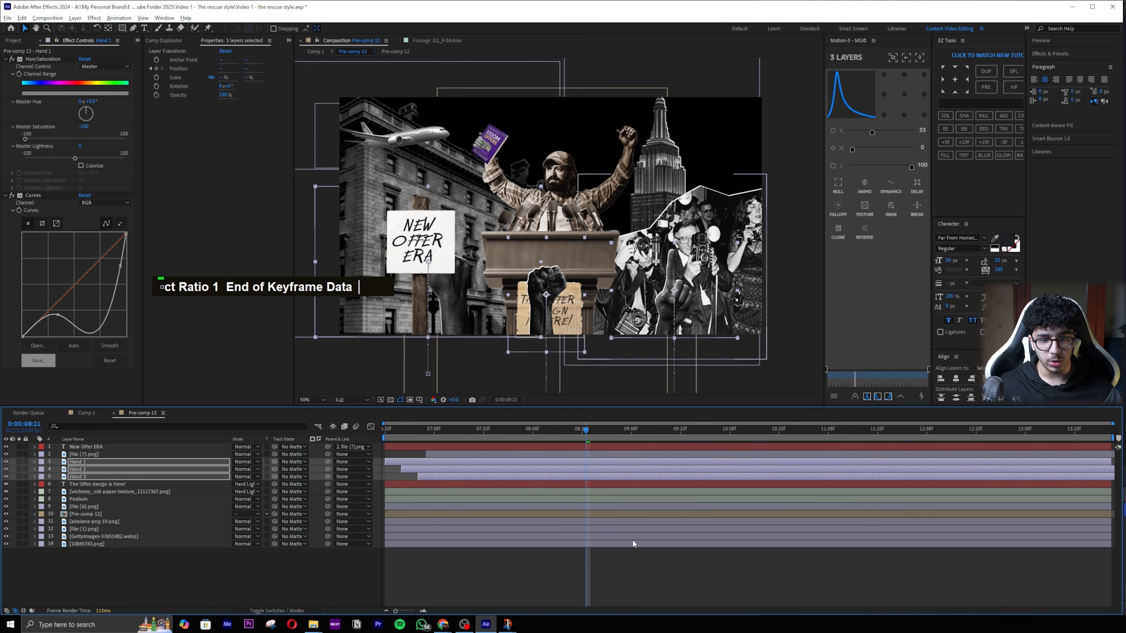
pyautogui.click(427, 555)
# Step: Adjust Hand 1's drop shadow angle so the edge shows, with distance 13 and noise 28%
pyautogui.click(78, 462)
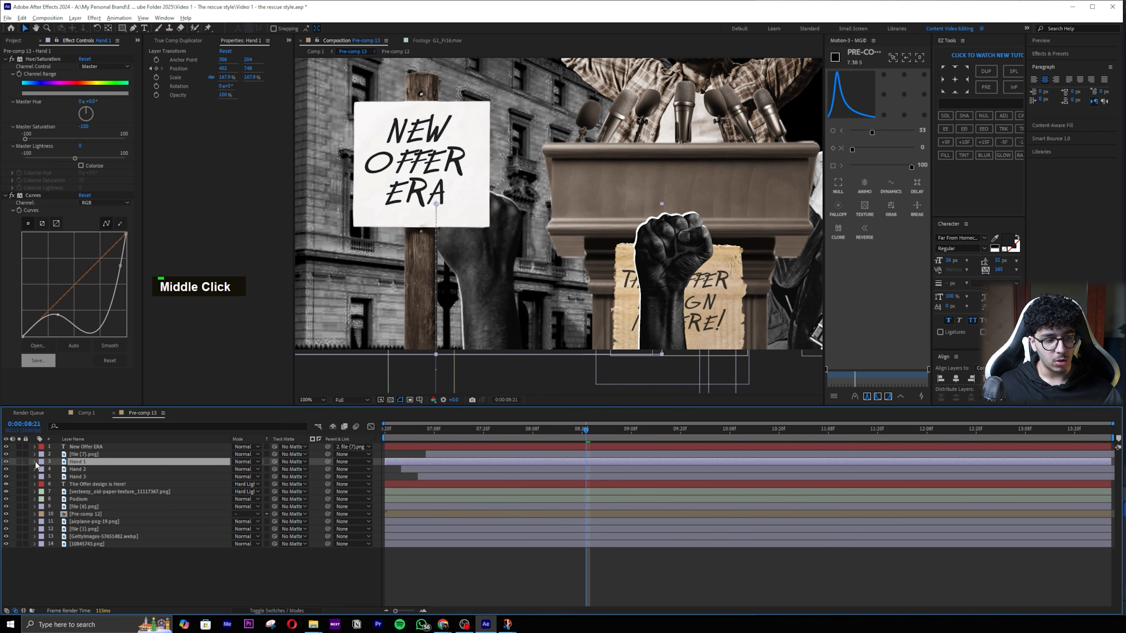
pyautogui.click(34, 461)
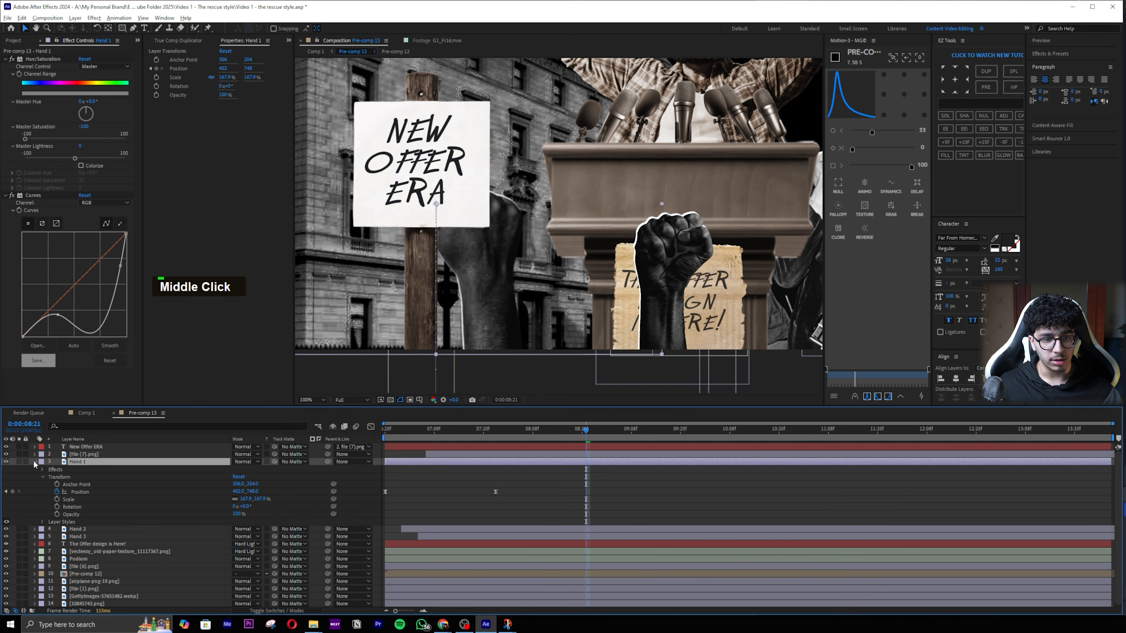
pyautogui.doubleClick(39, 524)
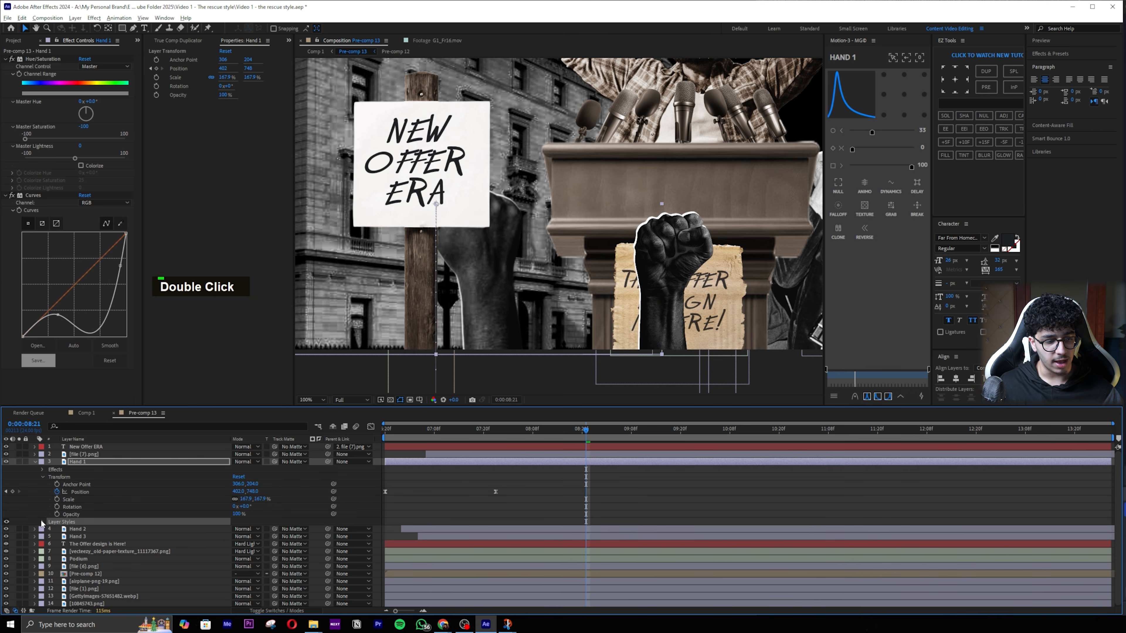
pyautogui.scroll(-4, 200, 505)
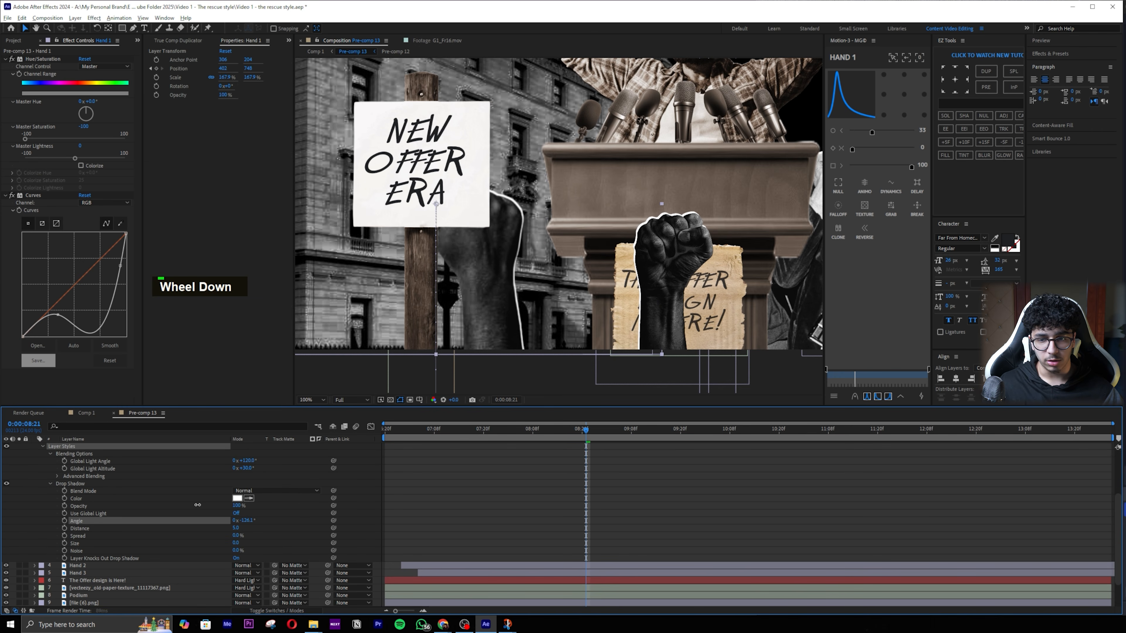
pyautogui.moveTo(185, 504); pyautogui.dragTo(206, 534)
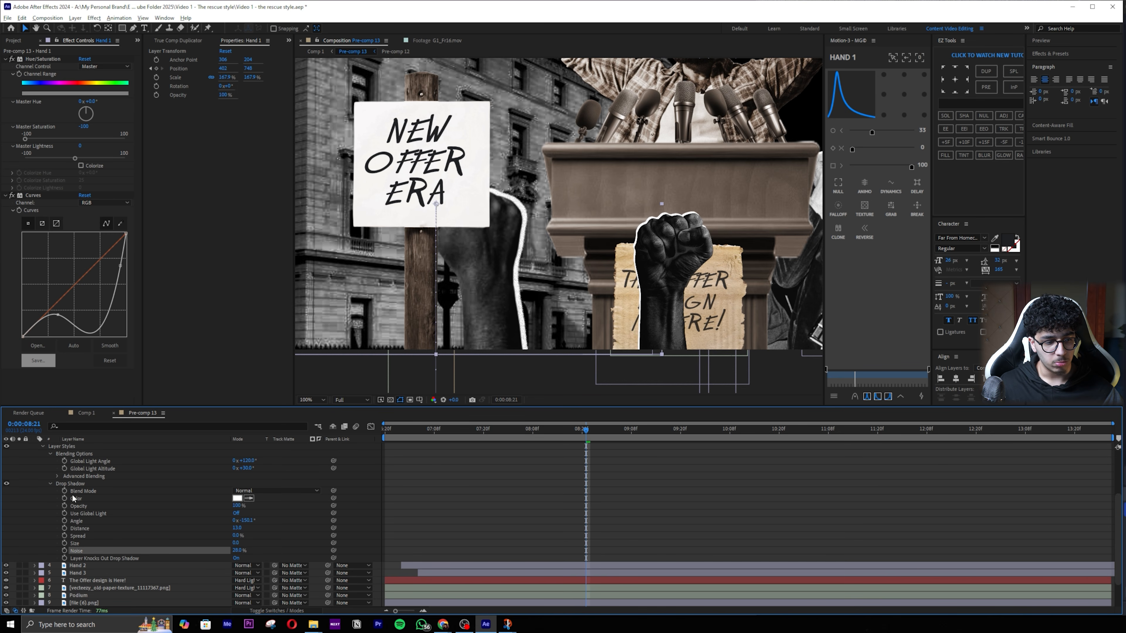
# Step: Set Hand 2's drop shadow distance to about 8.3 and preview the scene with the outlined hands
pyautogui.doubleClick(34, 565)
pyautogui.scroll(-3, 58, 568)
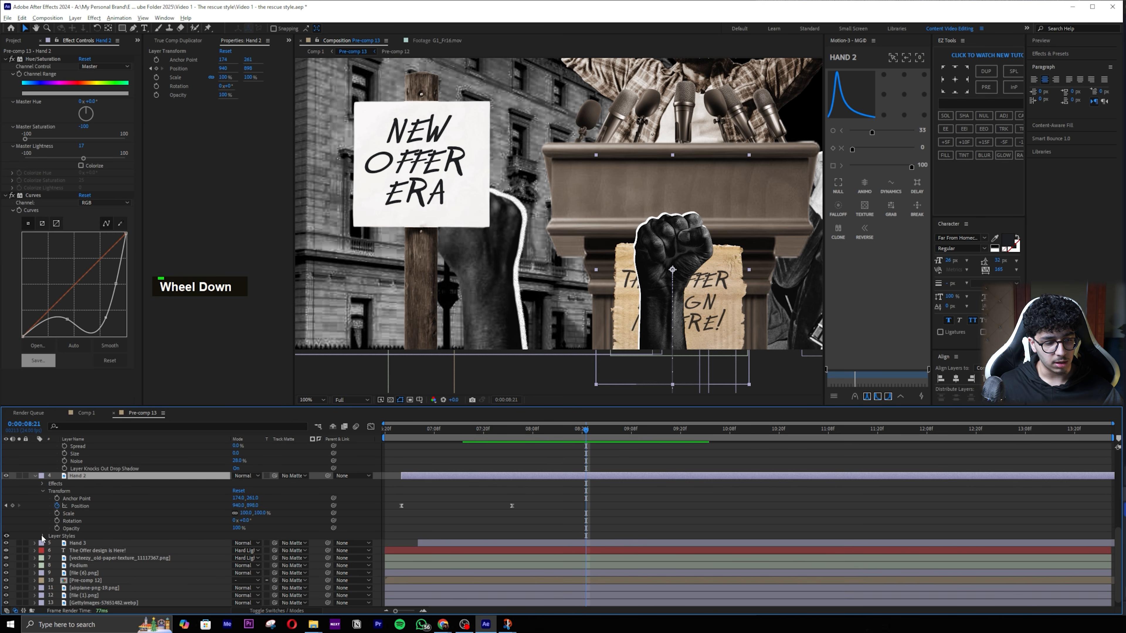
pyautogui.click(42, 536)
pyautogui.scroll(-4, 180, 550)
pyautogui.moveTo(236, 528); pyautogui.dragTo(250, 528)
pyautogui.scroll(-3, 593, 206)
pyautogui.scroll(2, 617, 273)
pyautogui.middleClick(633, 274)
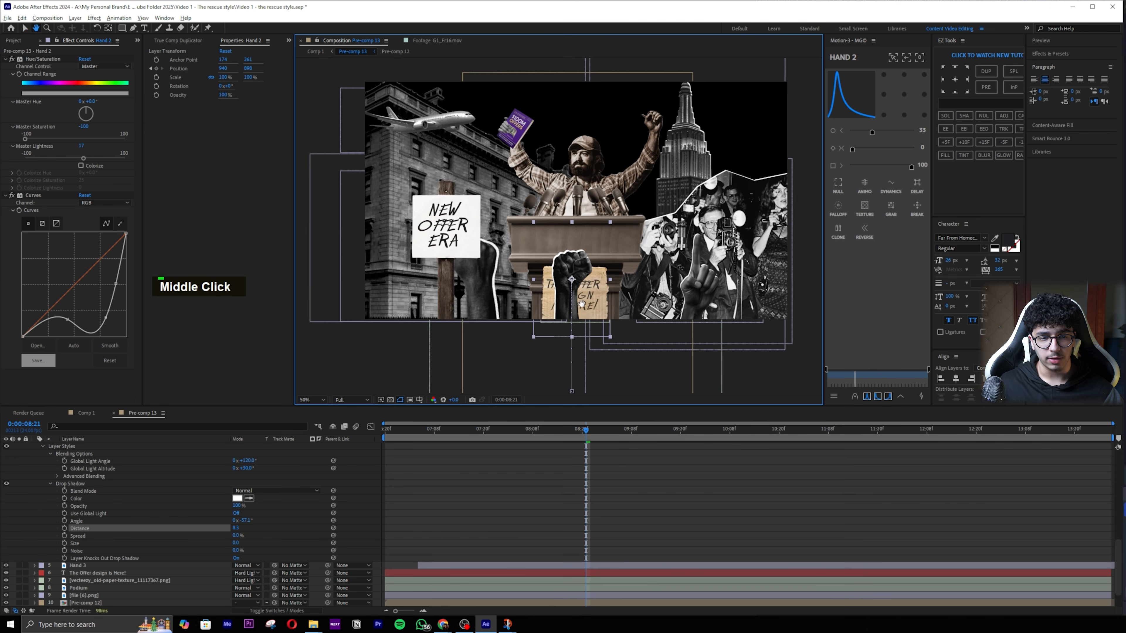
pyautogui.click(699, 286)
pyautogui.click(736, 455)
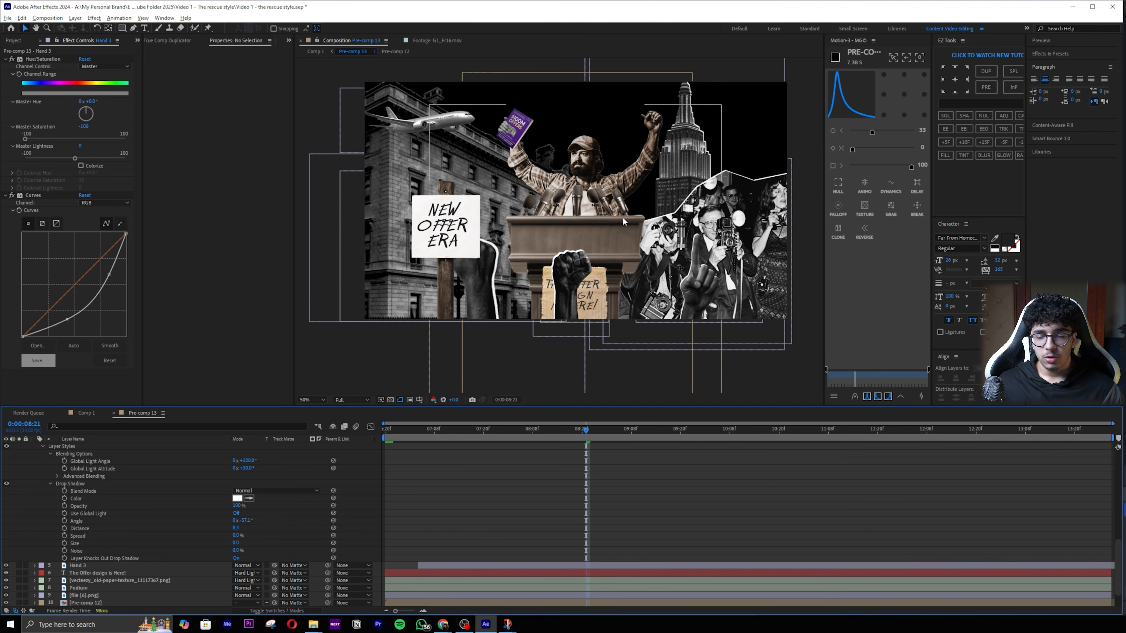
pyautogui.press('space')
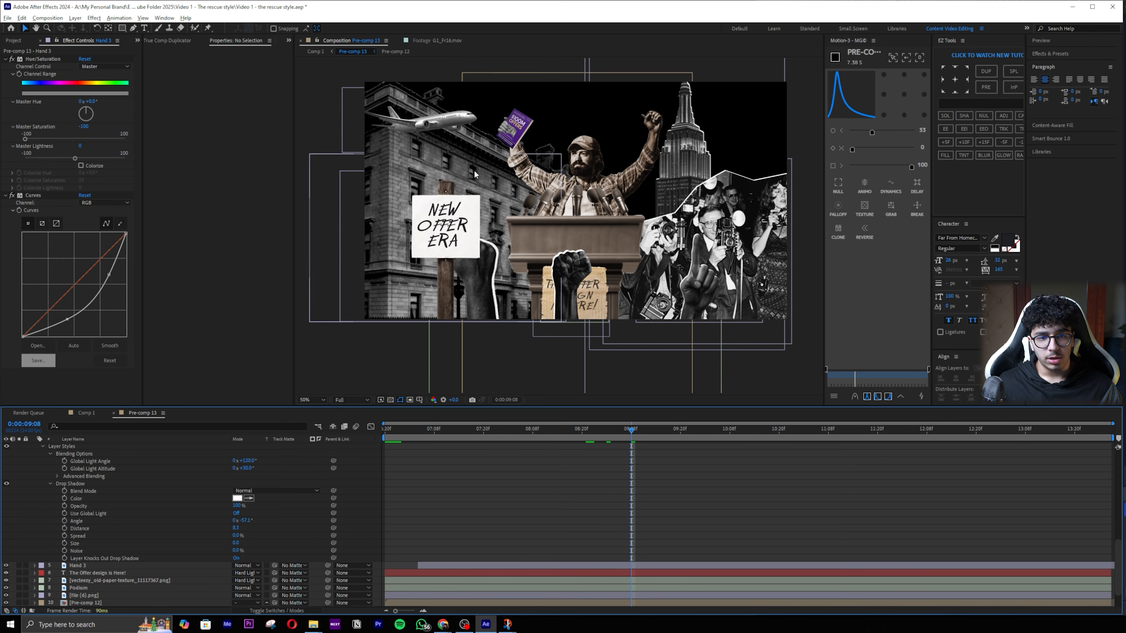
# Step: Identify the file (1).png layer by toggling its visibility, and paste the copied layer styles onto it
pyautogui.scroll(-2, 133, 554)
pyautogui.click(84, 566)
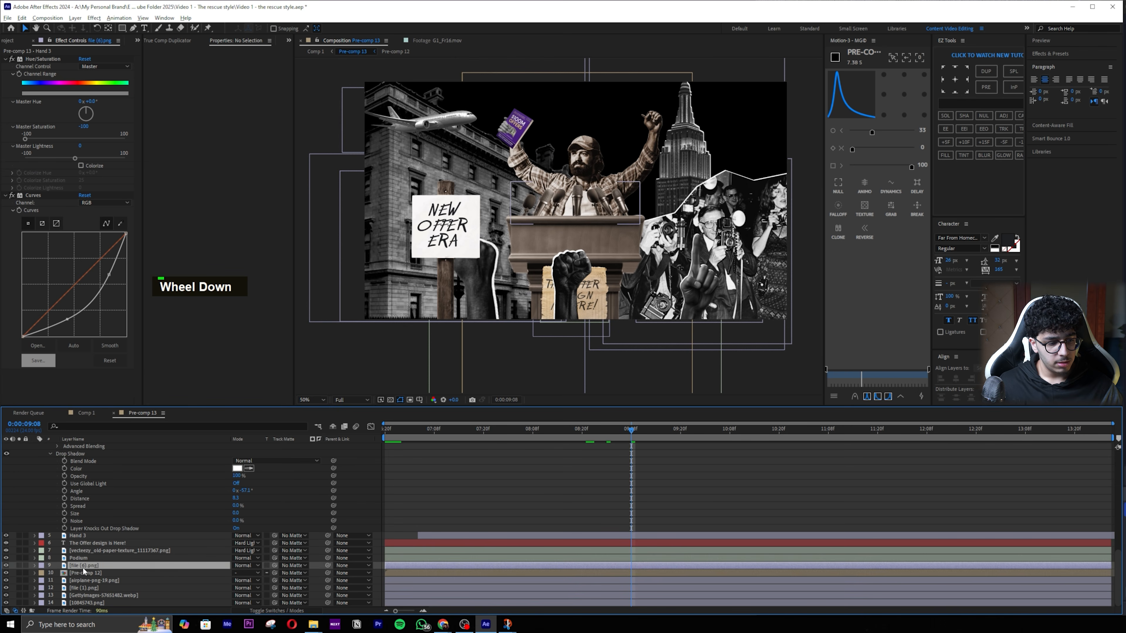
pyautogui.click(77, 595)
pyautogui.click(7, 588)
pyautogui.click(6, 588)
pyautogui.click(93, 588)
pyautogui.hotkey('ctrl', 'v')
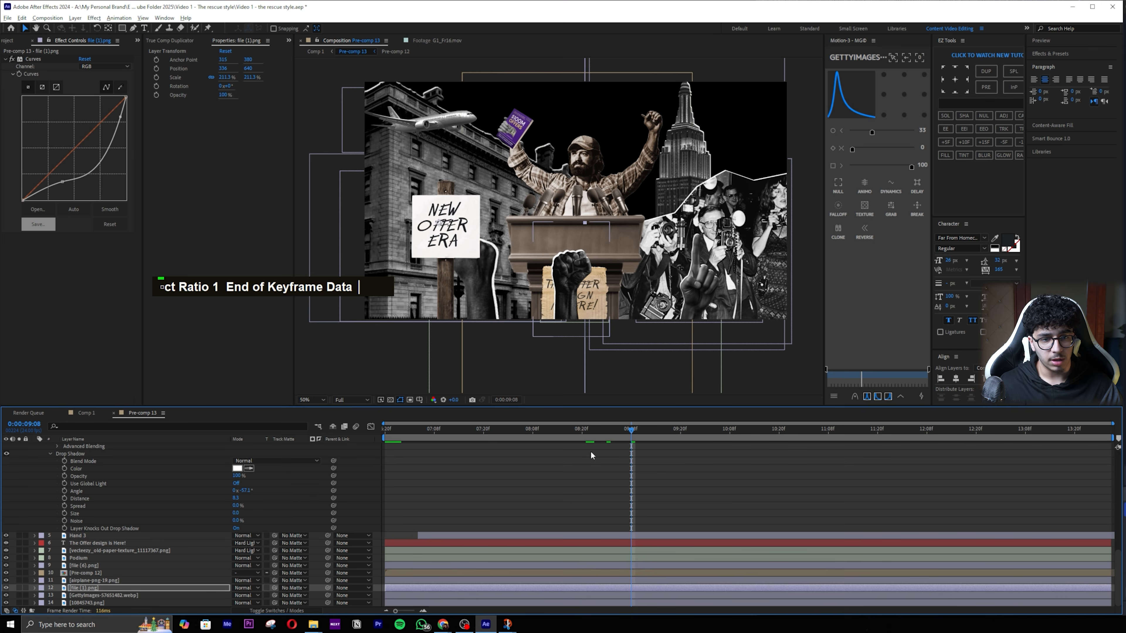
pyautogui.doubleClick(643, 438)
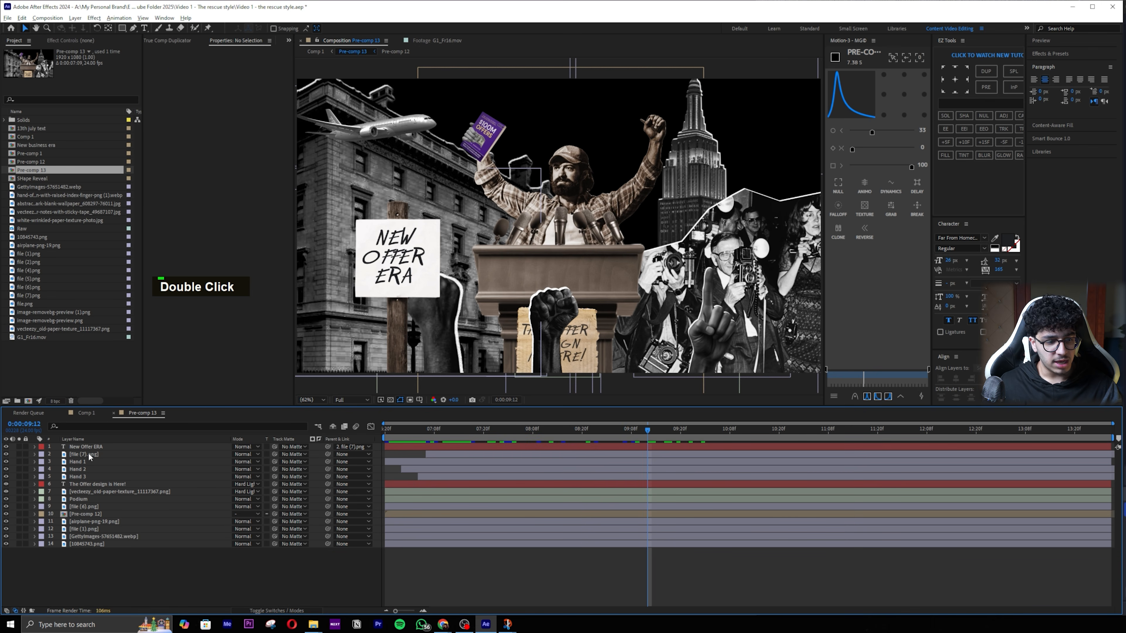
# Step: Pre-compose the New Offer ERA text with its file (7).png sign and rename the resulting layer Board 1
pyautogui.click(84, 454)
pyautogui.moveTo(648, 433); pyautogui.dragTo(533, 433)
pyautogui.middleClick(385, 344)
pyautogui.doubleClick(6, 454)
pyautogui.keyDown('shift'); pyautogui.click(147, 447); pyautogui.keyUp('shift')
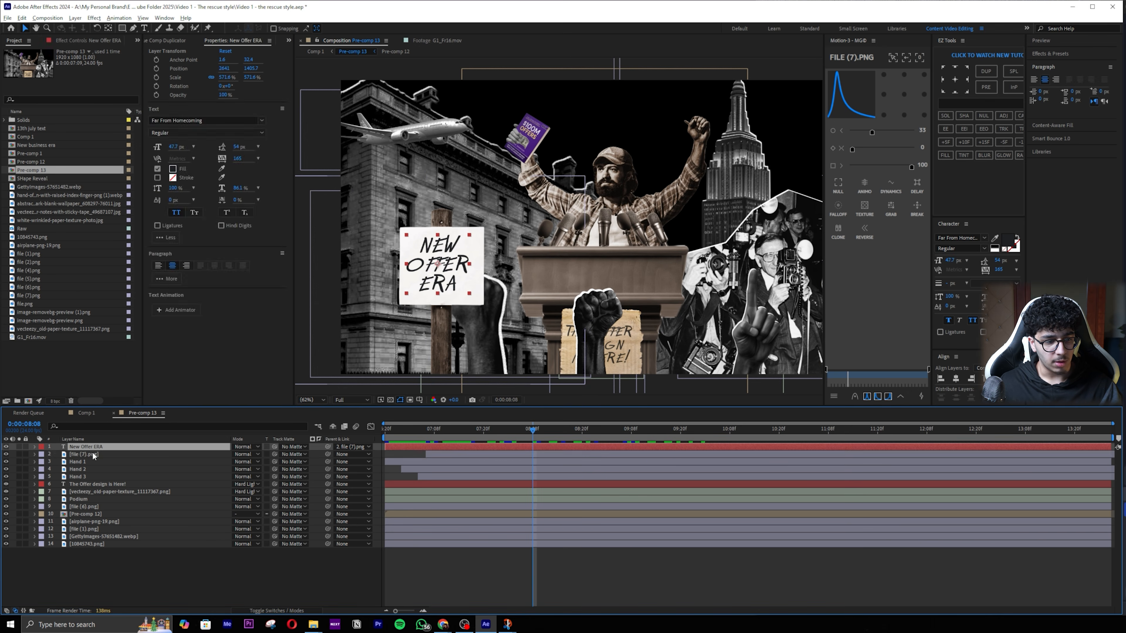
pyautogui.hotkey('ctrl', 'shift', 'c')
pyautogui.click(782, 368)
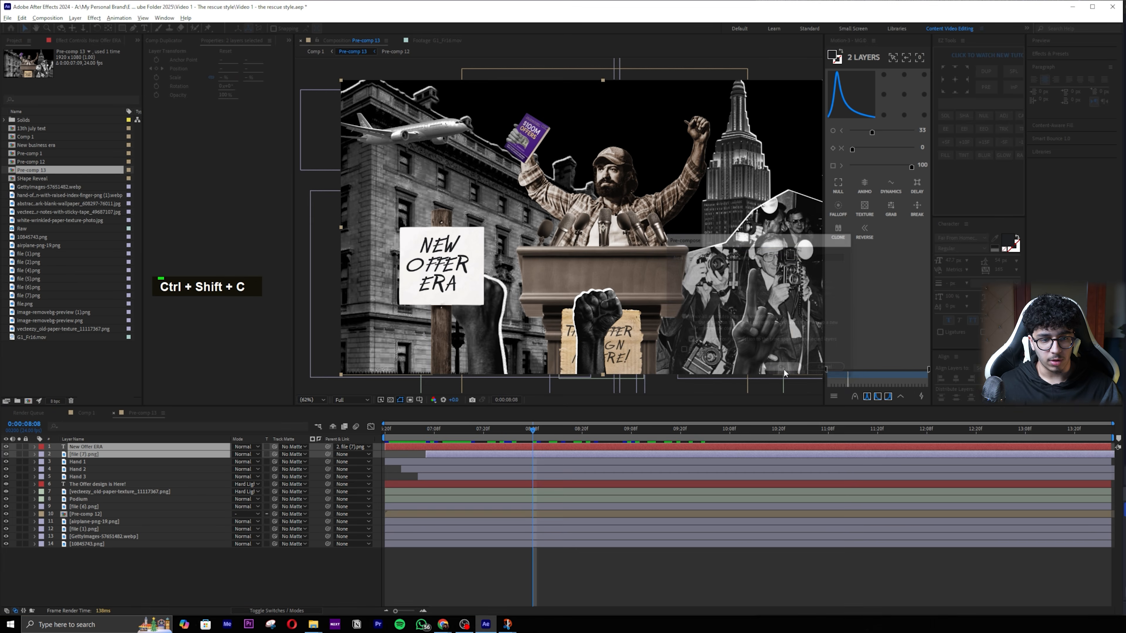
pyautogui.rightClick(77, 447)
pyautogui.click(112, 423)
pyautogui.write('Board 1')
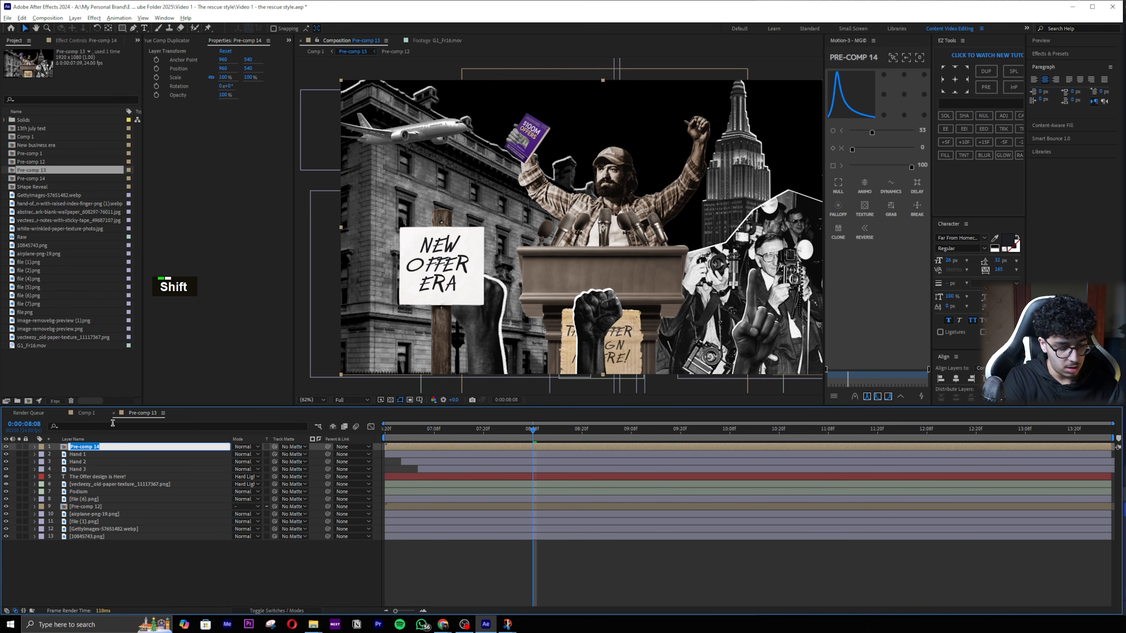
pyautogui.press('Return')
# Step: Pre-compose the Hand 1, Hand 2 and Hand 3 layers into a composition named Hands
pyautogui.click(77, 454)
pyautogui.keyDown('shift'); pyautogui.click(107, 469); pyautogui.keyUp('shift')
pyautogui.hotkey('ctrl', 'shift', 'c')
pyautogui.write('Hands')
pyautogui.press('Return')
pyautogui.scroll(-1, 554, 240)
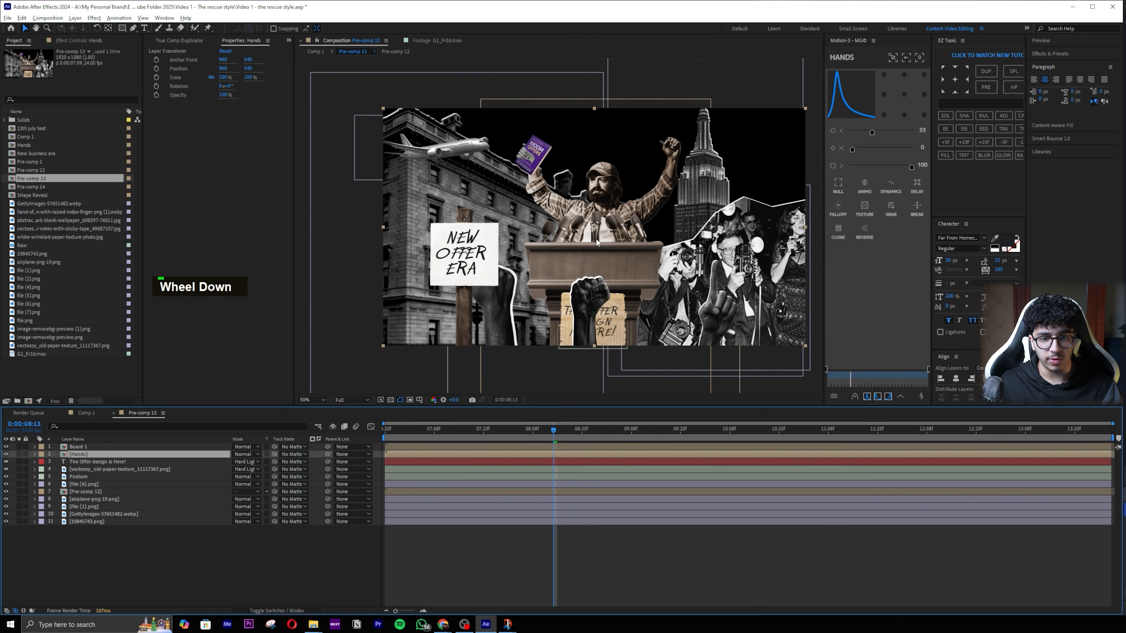
pyautogui.hotkey('ctrl', 'z')
pyautogui.click(97, 462)
pyautogui.keyDown('shift'); pyautogui.click(116, 476); pyautogui.keyUp('shift')
pyautogui.hotkey('ctrl', 'shift', 'c')
pyautogui.write('Padoum')
pyautogui.press('BackSpace')
pyautogui.press('BackSpace')
pyautogui.press('BackSpace')
pyautogui.press('BackSpace')
pyautogui.press('BackSpace')
pyautogui.write('odium')
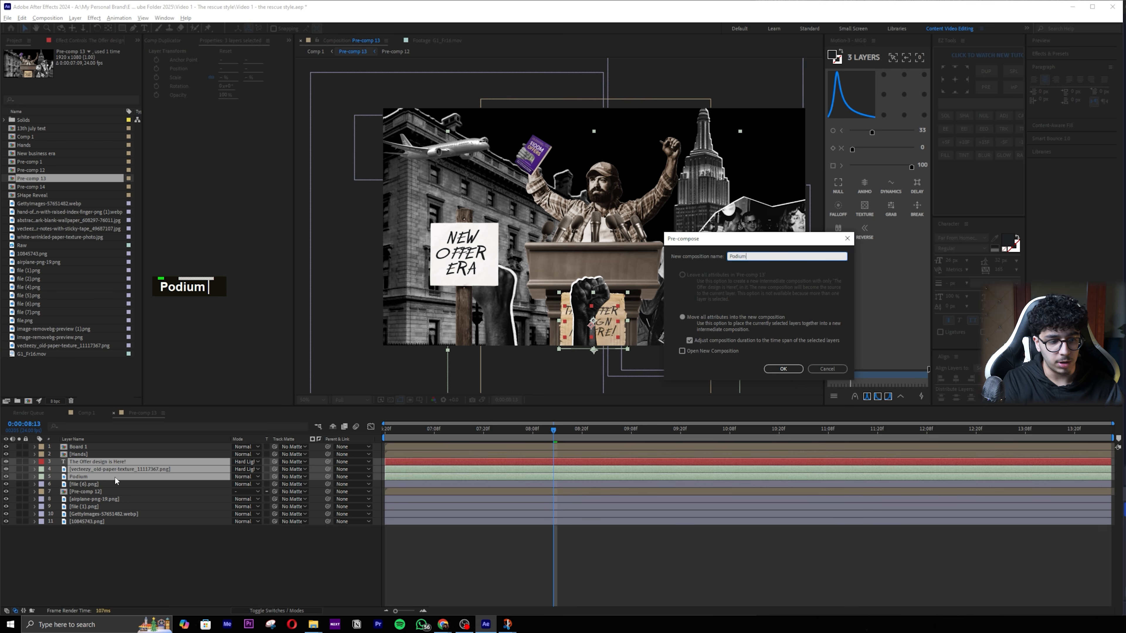
pyautogui.press('Return')
pyautogui.doubleClick(5, 469)
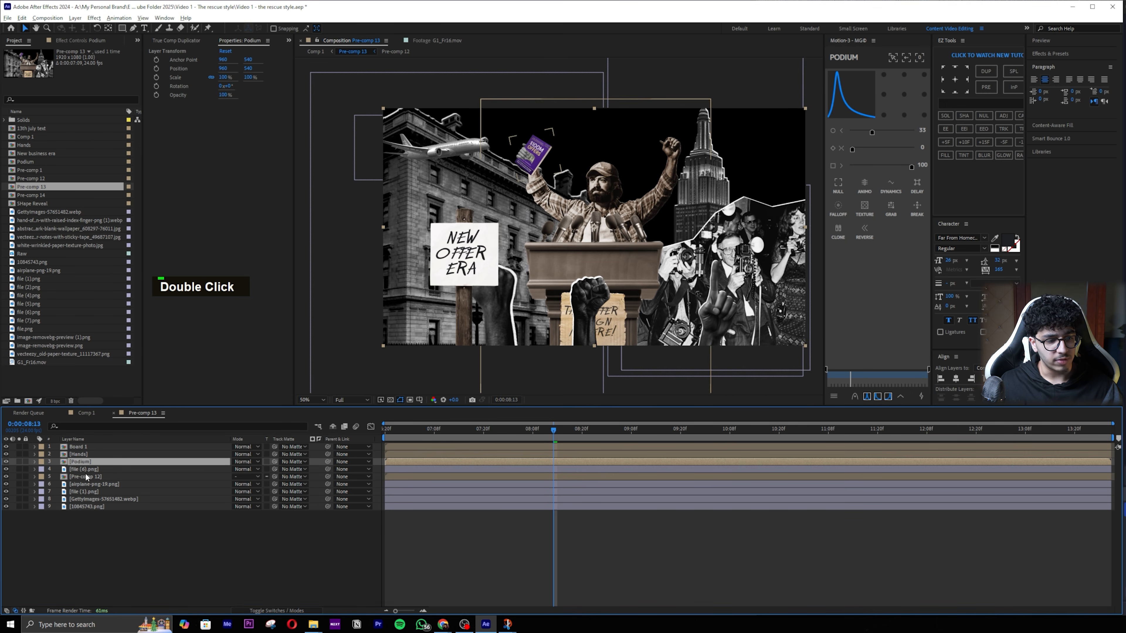
pyautogui.hotkey('ctrl', 'z')
pyautogui.hotkey('ctrl', 'z')
pyautogui.hotkey('ctrl', 'z')
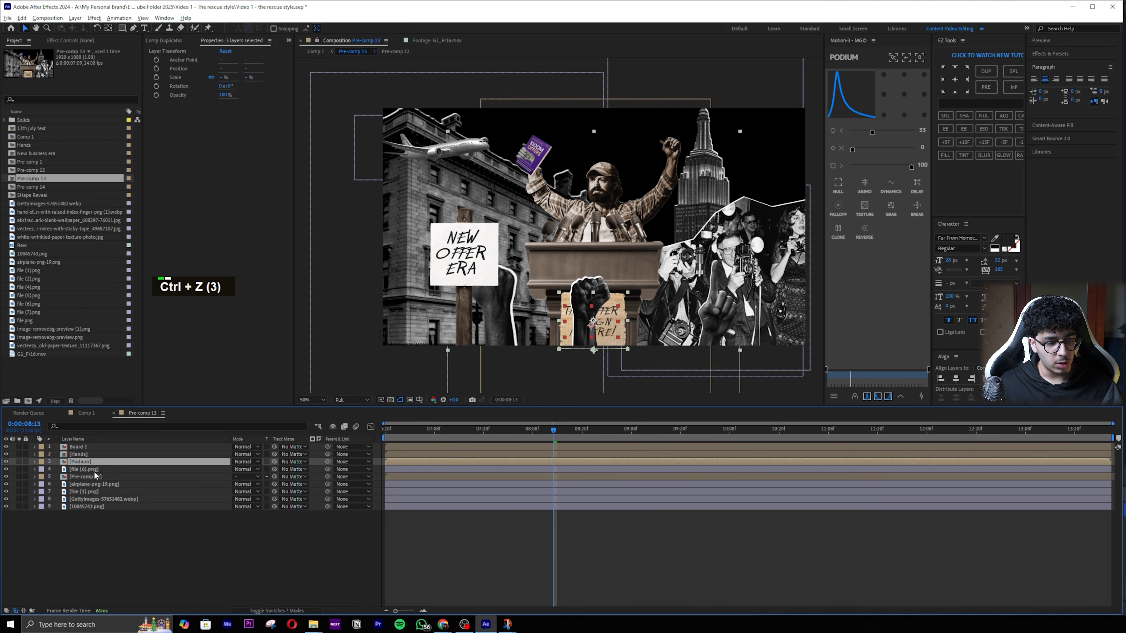
# Step: Pre-compose the offer text, old paper texture, podium and microphones layers together as Podium
pyautogui.keyDown('shift'); pyautogui.click(89, 483); pyautogui.keyUp('shift')
pyautogui.hotkey('ctrl', 'shift', 'c')
pyautogui.write('Podium')
pyautogui.press('Return')
# Step: Check which scene elements the remaining layers below Podium contain by toggling their visibility
pyautogui.doubleClick(6, 469)
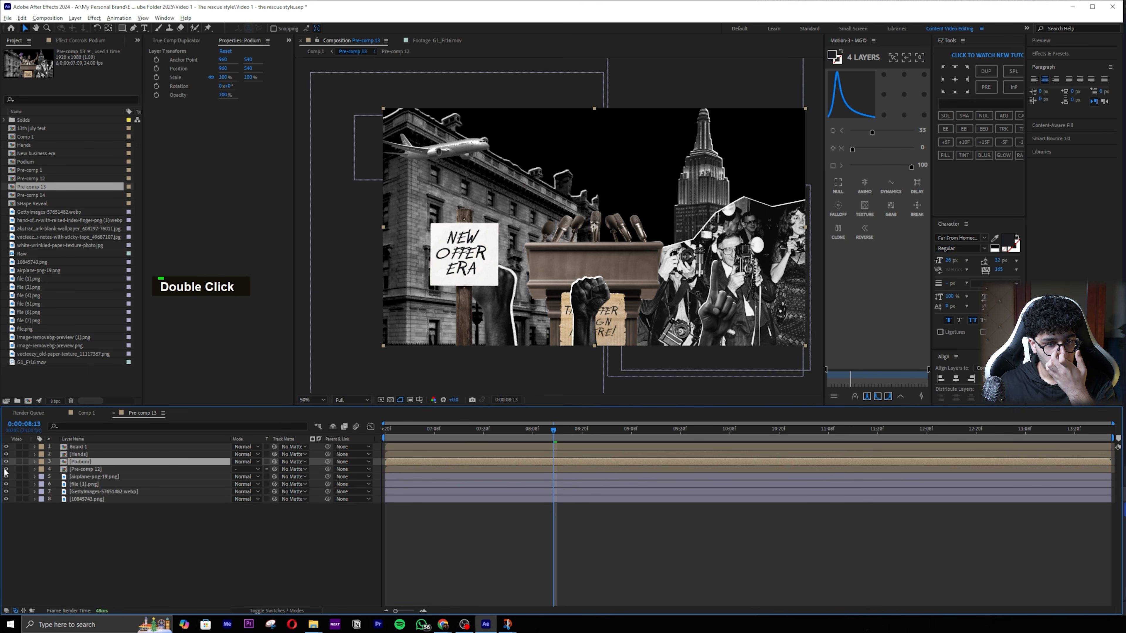
pyautogui.click(81, 476)
pyautogui.doubleClick(6, 477)
pyautogui.doubleClick(6, 491)
pyautogui.doubleClick(6, 498)
pyautogui.doubleClick(6, 498)
pyautogui.click(6, 499)
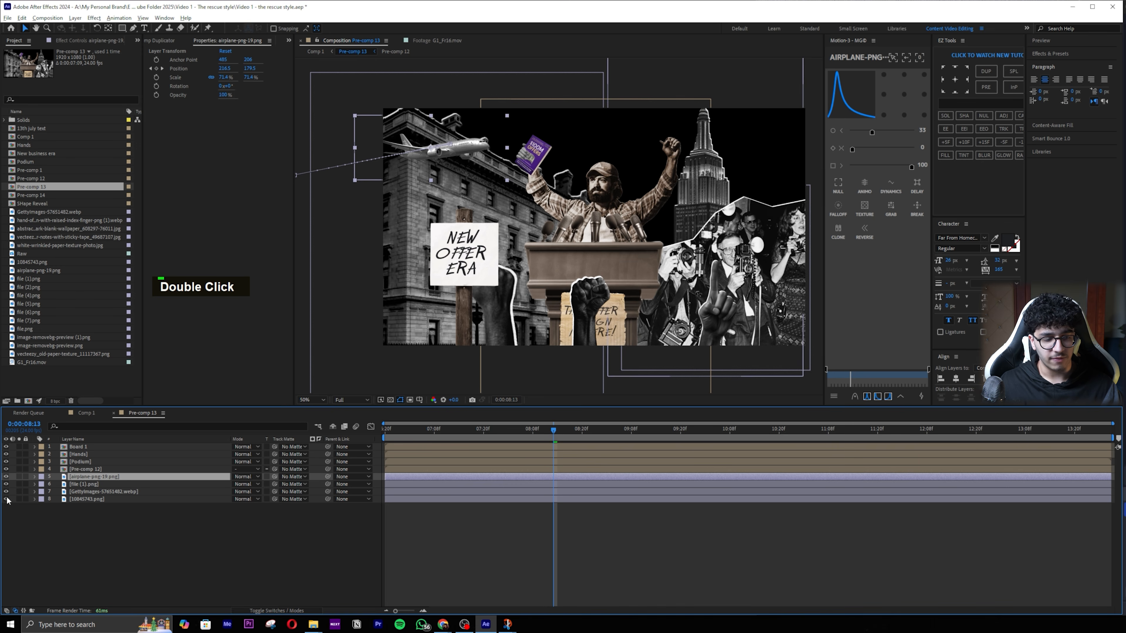
# Step: Move Board 1's anchor point to the base of the sign's post and shift the board slightly down
pyautogui.doubleClick(83, 448)
pyautogui.moveTo(503, 337); pyautogui.dragTo(573, 339)
pyautogui.click(142, 413)
pyautogui.press('Tab')
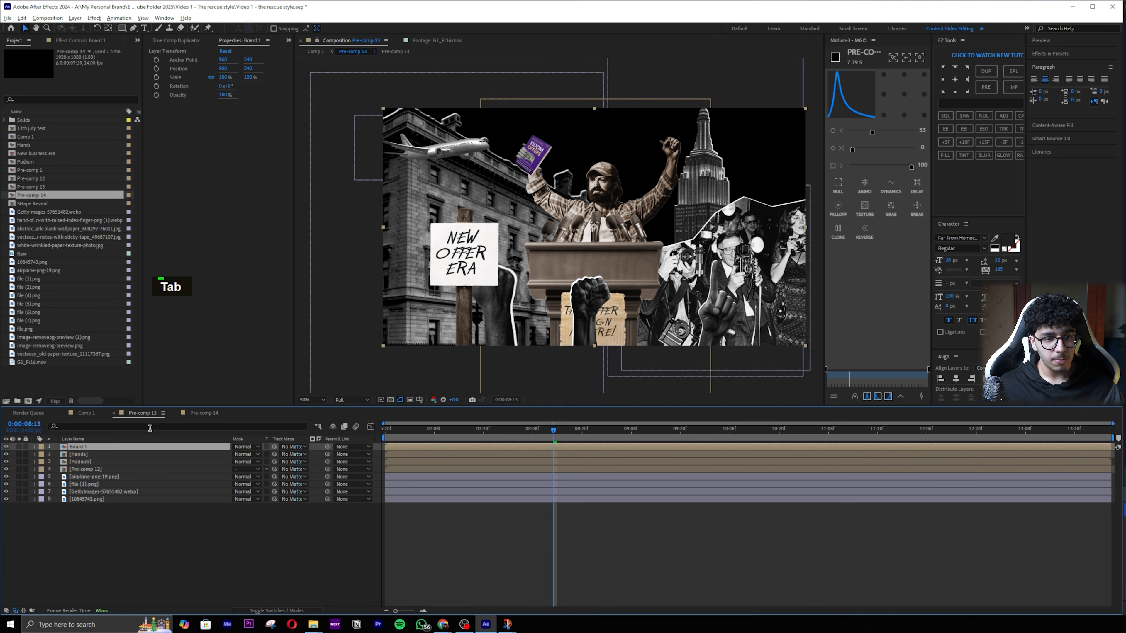
pyautogui.moveTo(596, 229); pyautogui.dragTo(565, 251)
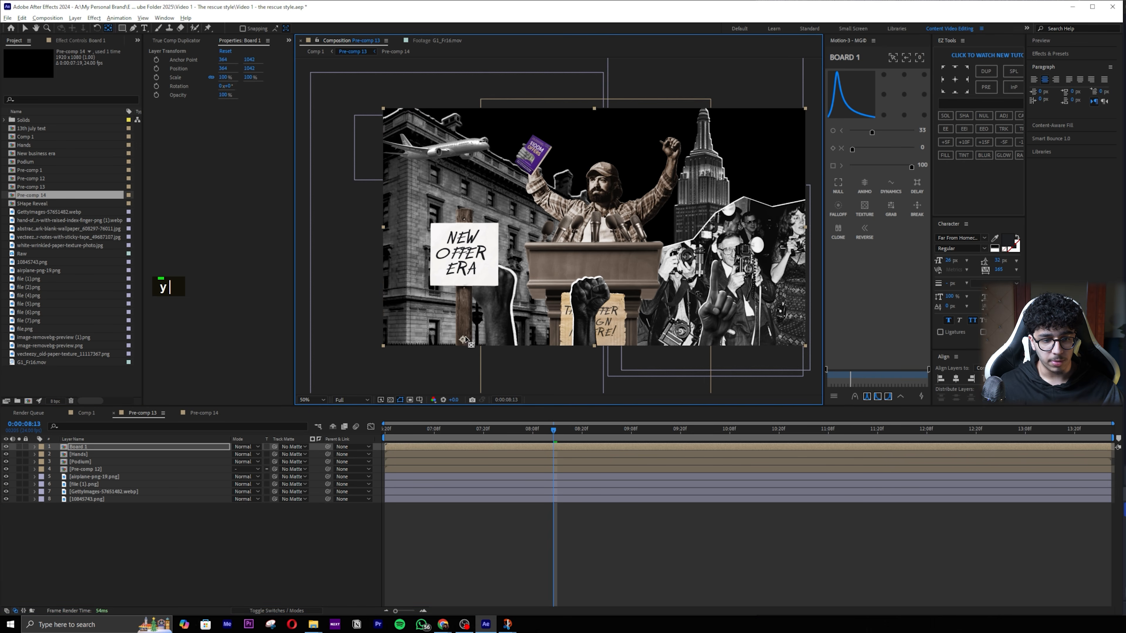
pyautogui.moveTo(472, 300); pyautogui.dragTo(472, 304)
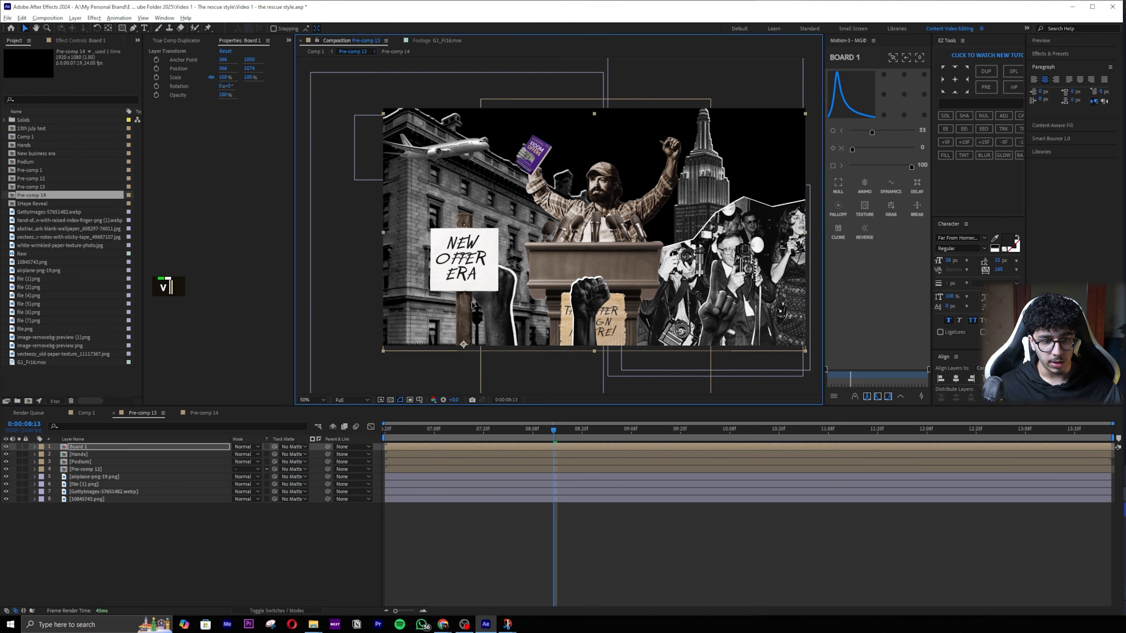
# Step: Add a rotation expression to Board 1 with posterizeTime(5) and wiggle(1,3), and preview the motion
pyautogui.press('r')
pyautogui.keyDown('alt'); pyautogui.click(57, 454); pyautogui.keyUp('alt')
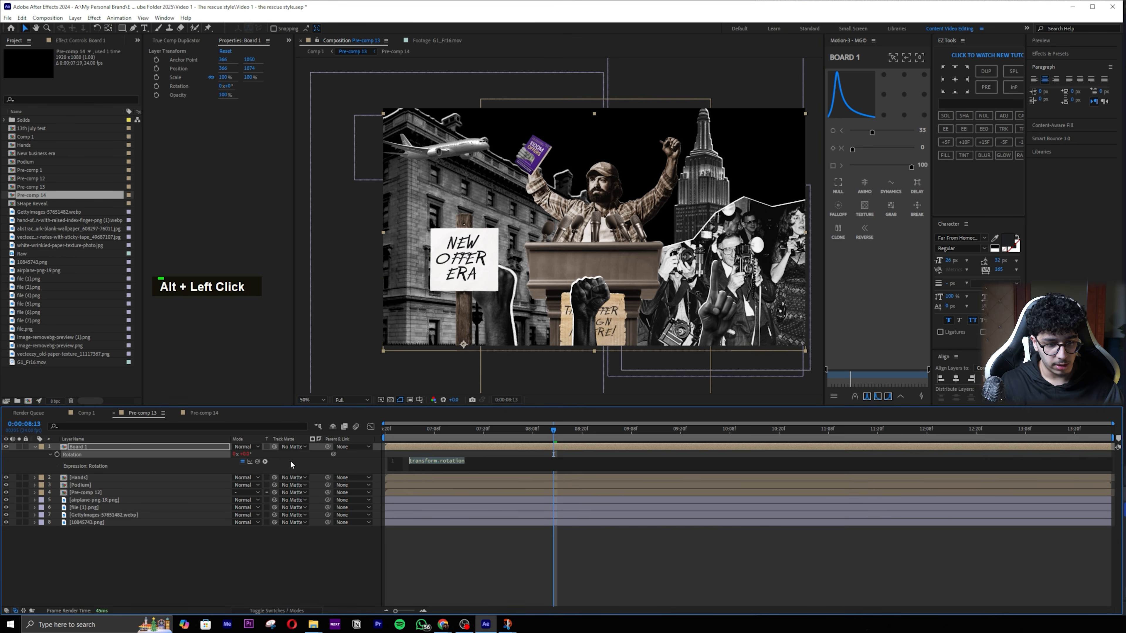
pyautogui.write('wiggpos')
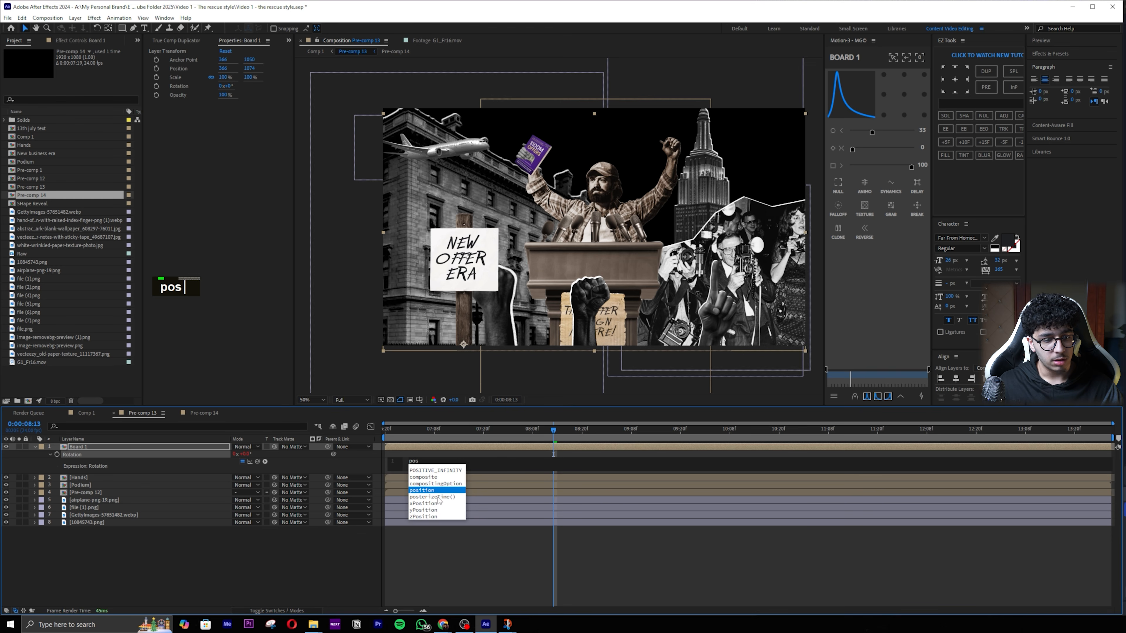
pyautogui.press('Return')
pyautogui.write('5')
pyautogui.click(464, 463)
pyautogui.press('Return')
pyautogui.write('wiggll')
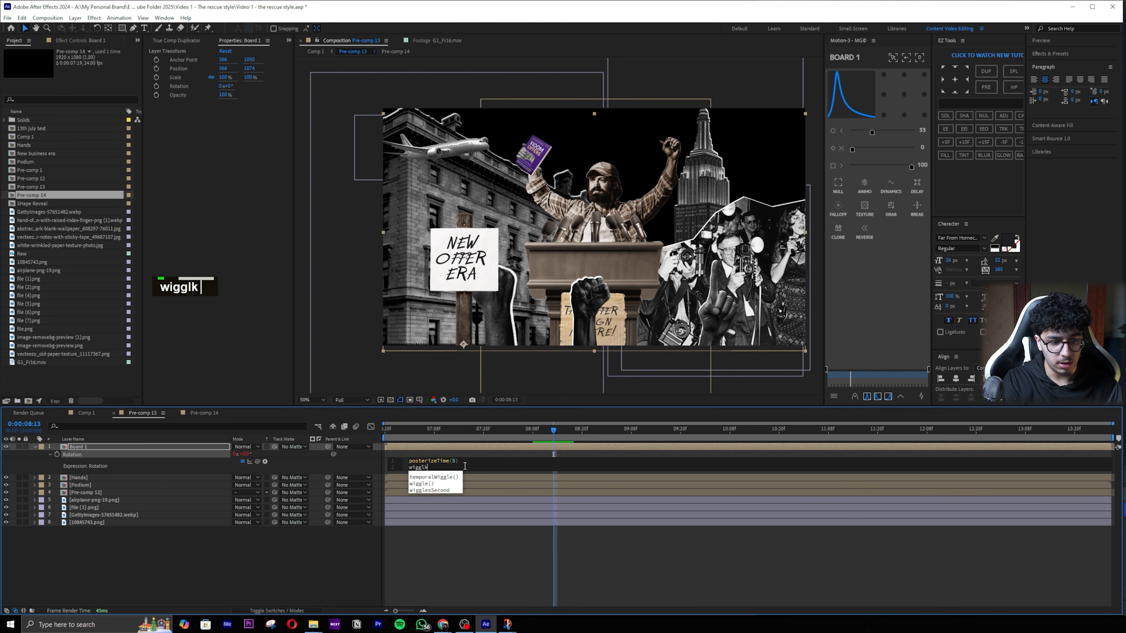
pyautogui.press('Return')
pyautogui.write('1')
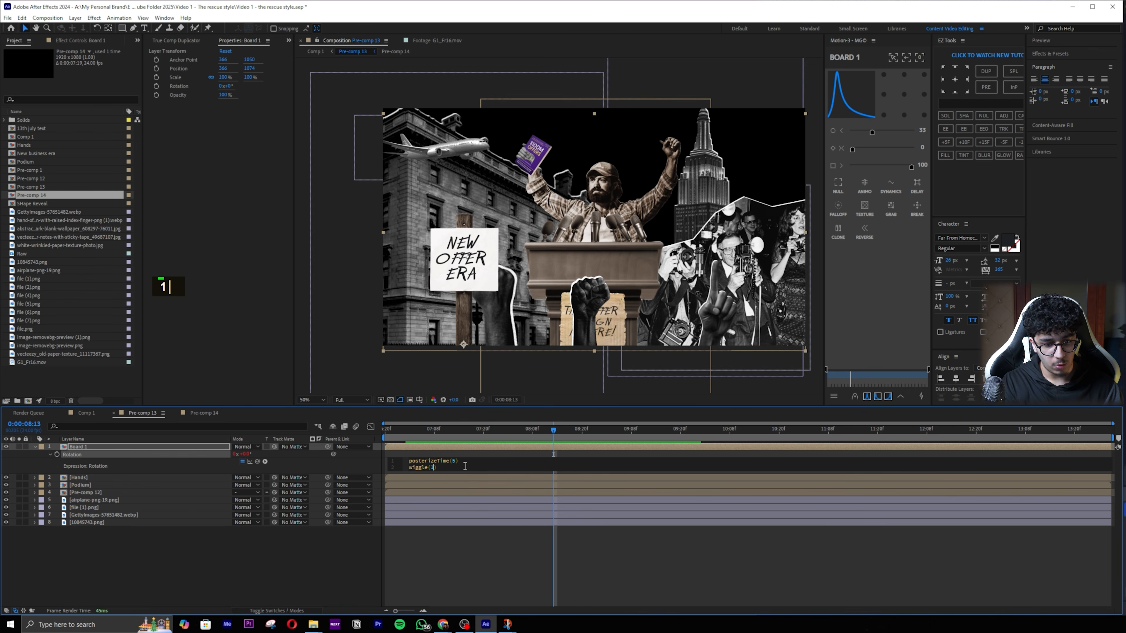
pyautogui.press('space')
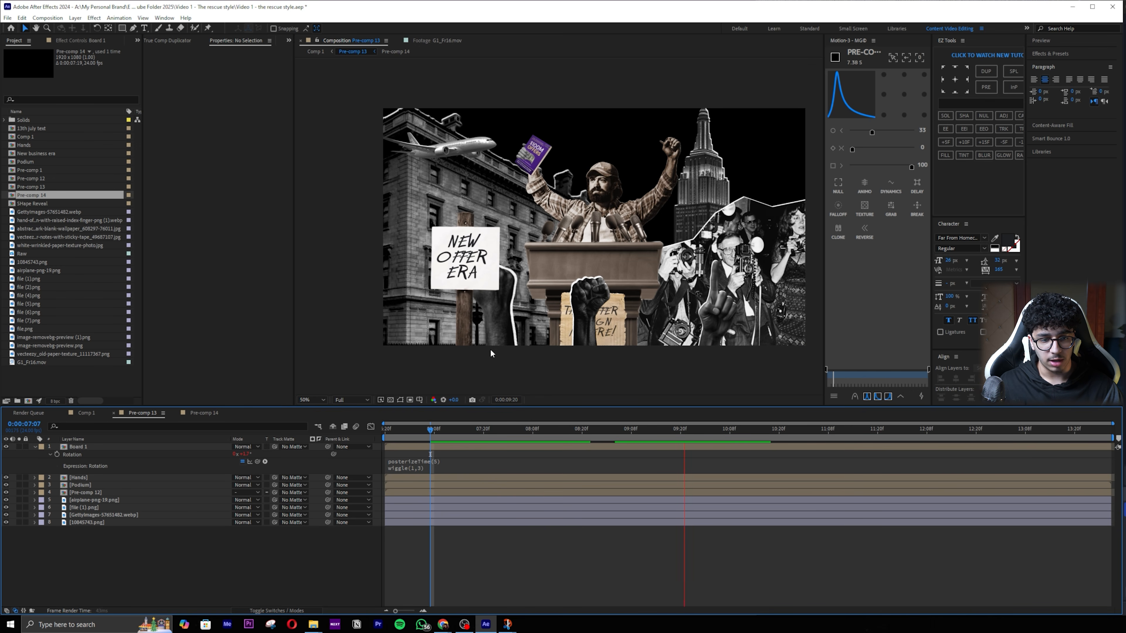
pyautogui.press('space')
# Step: Change Board 1's rotation expression to posterizeTime(4) and wiggle(2,3), and preview the result
pyautogui.click(417, 468)
pyautogui.click(433, 469)
pyautogui.press('BackSpace')
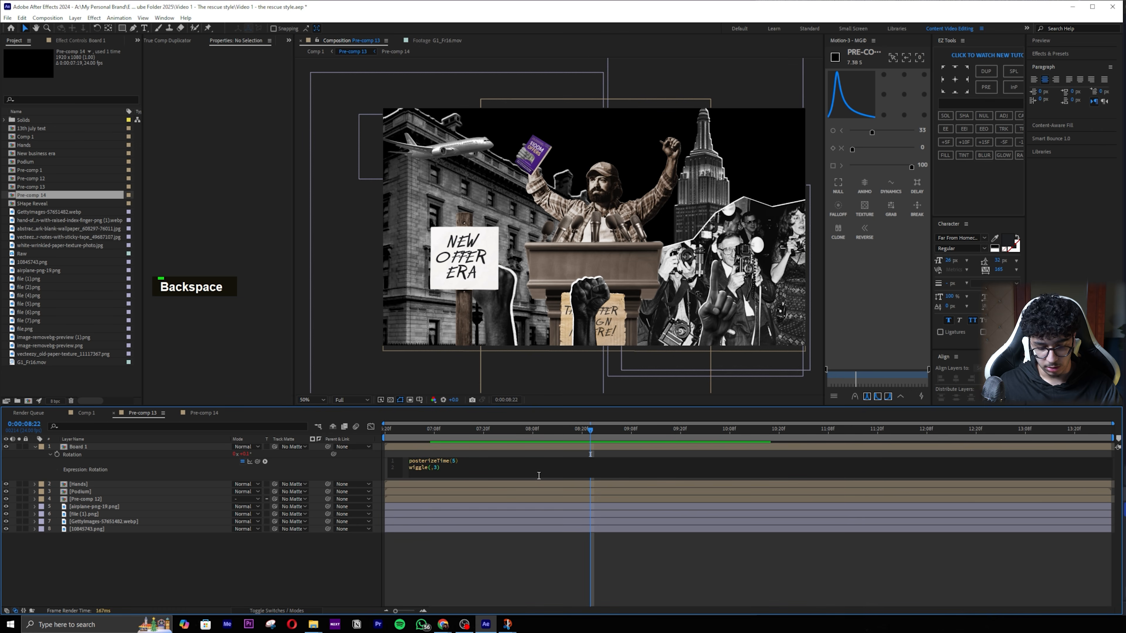
pyautogui.write('2')
pyautogui.press('BackSpace')
pyautogui.write('4')
pyautogui.doubleClick(487, 272)
pyautogui.press('space')
pyautogui.press('space')
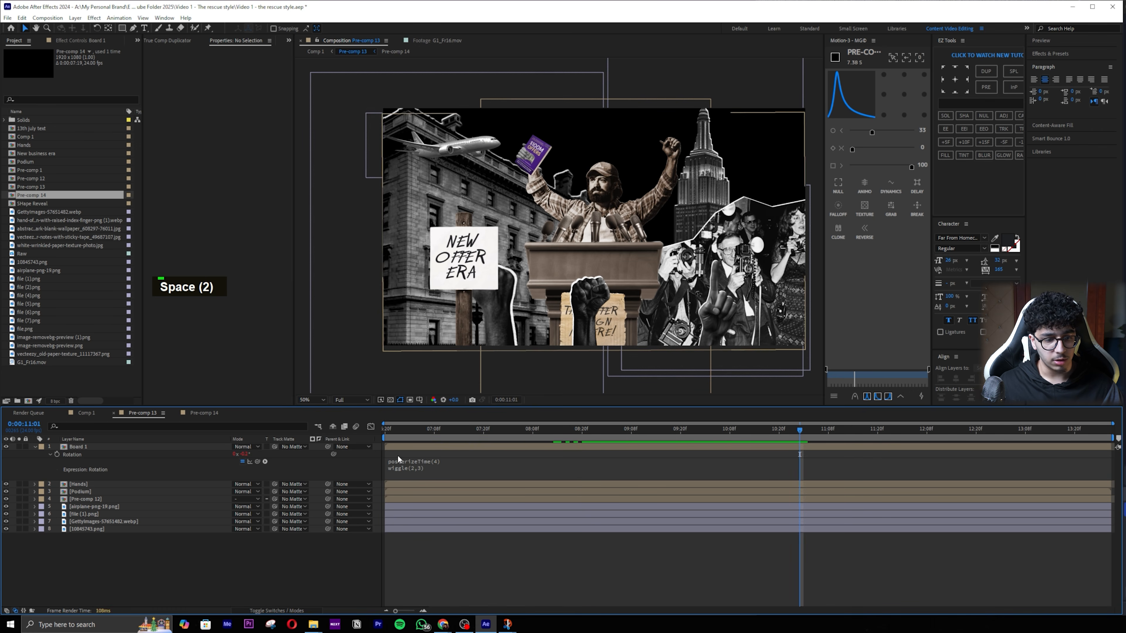
# Step: Copy Board 1's rotation expression onto all three hand layers inside the Hands composition and preview their motion
pyautogui.doubleClick(81, 457)
pyautogui.hotkey('ctrl', 'c')
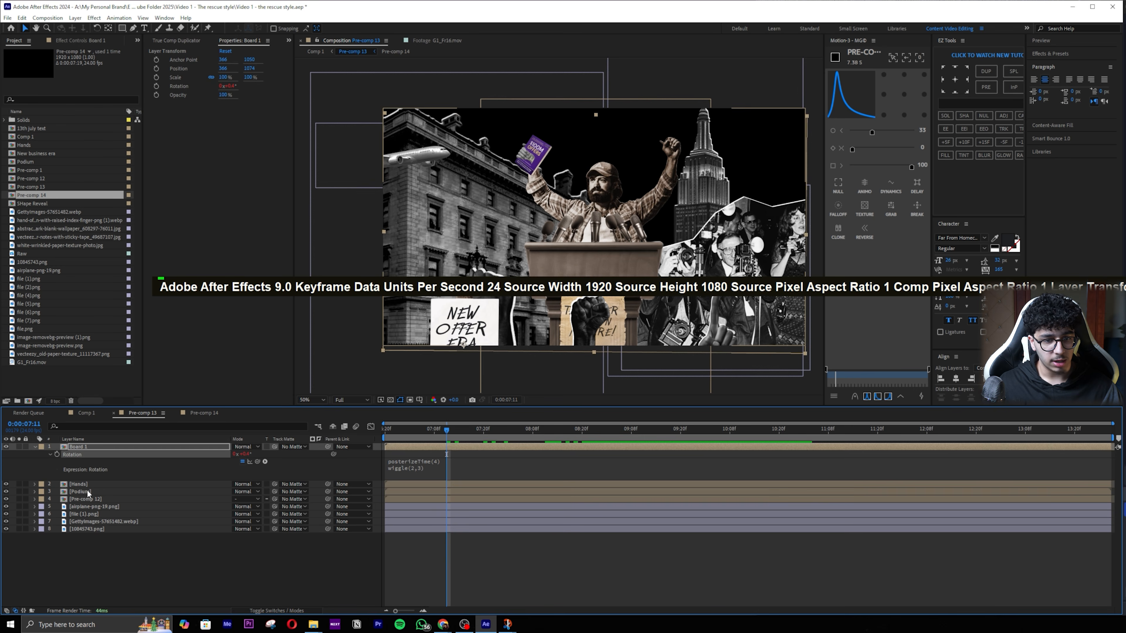
pyautogui.click(88, 492)
pyautogui.doubleClick(78, 483)
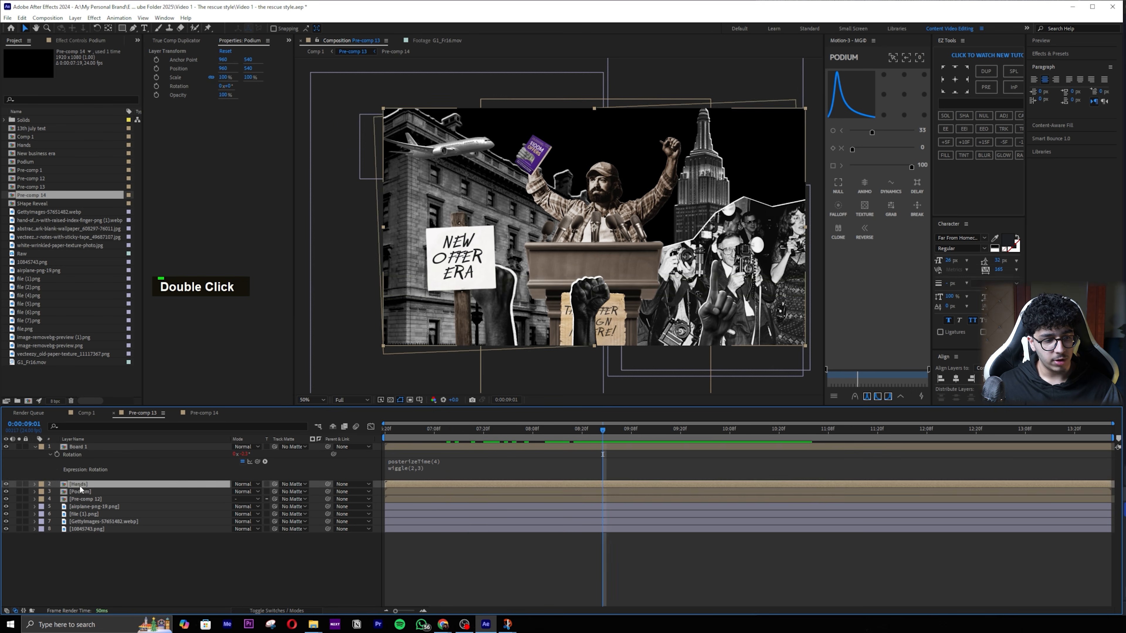
pyautogui.hotkey('ctrl', 'a')
pyautogui.hotkey('ctrl', 'v')
pyautogui.moveTo(591, 433); pyautogui.dragTo(357, 439)
pyautogui.press('space')
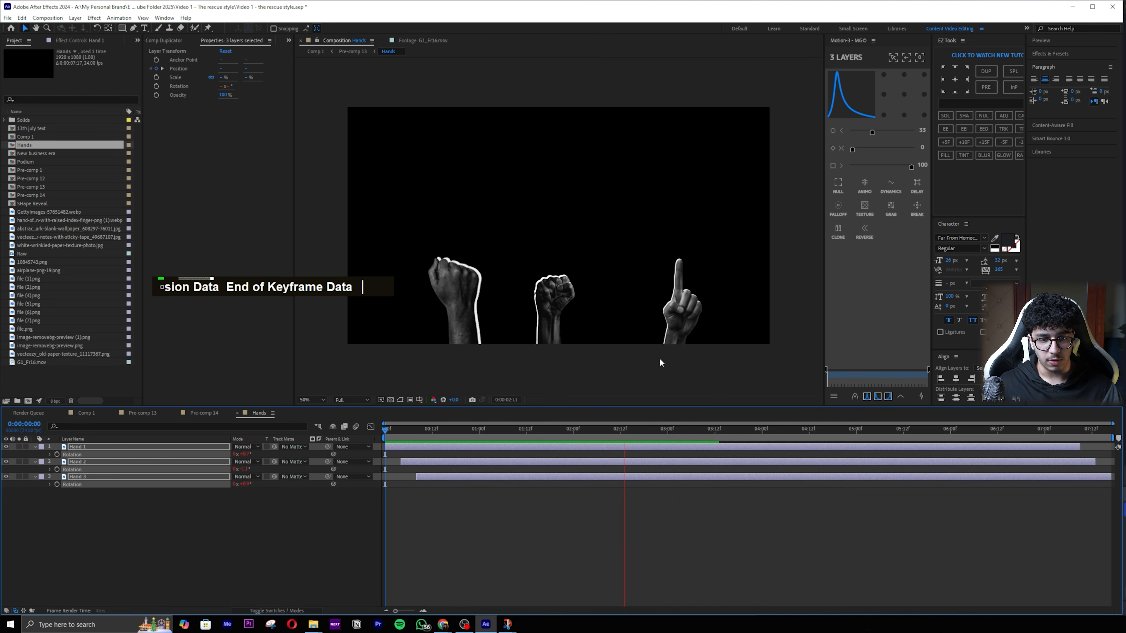
pyautogui.press('space')
pyautogui.press('Tab')
pyautogui.click(525, 537)
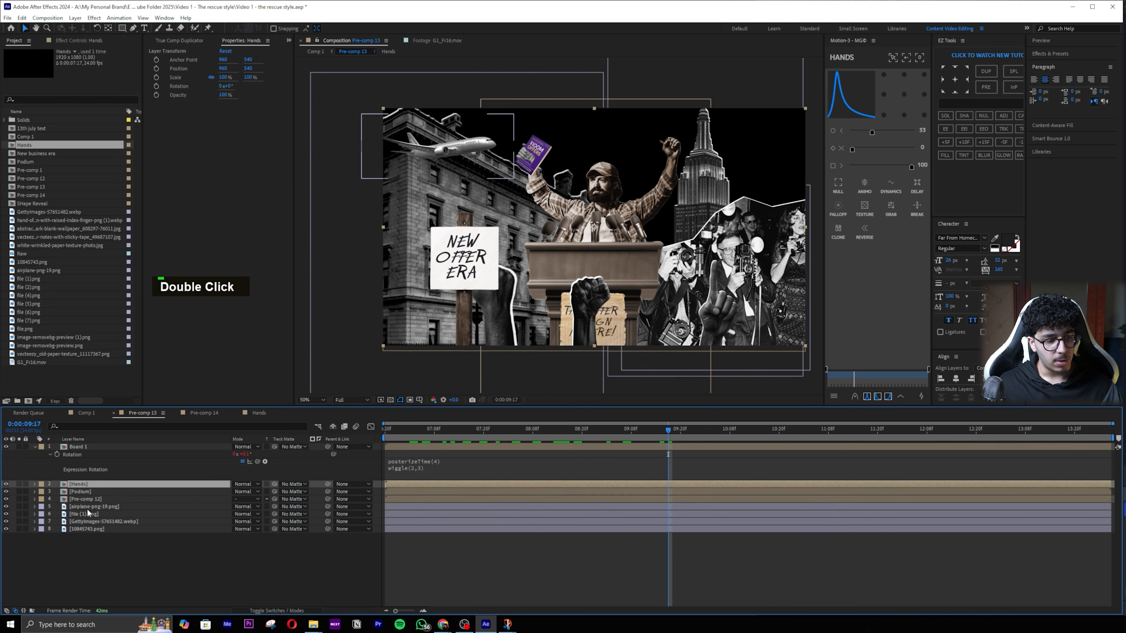
# Step: Paste the Board 1 rotation expression onto the airplane, building file (1).png and skyscraper 10845743.png layers
pyautogui.click(94, 506)
pyautogui.hotkey('ctrl', 'v')
pyautogui.moveTo(668, 429); pyautogui.dragTo(827, 433)
pyautogui.doubleClick(88, 514)
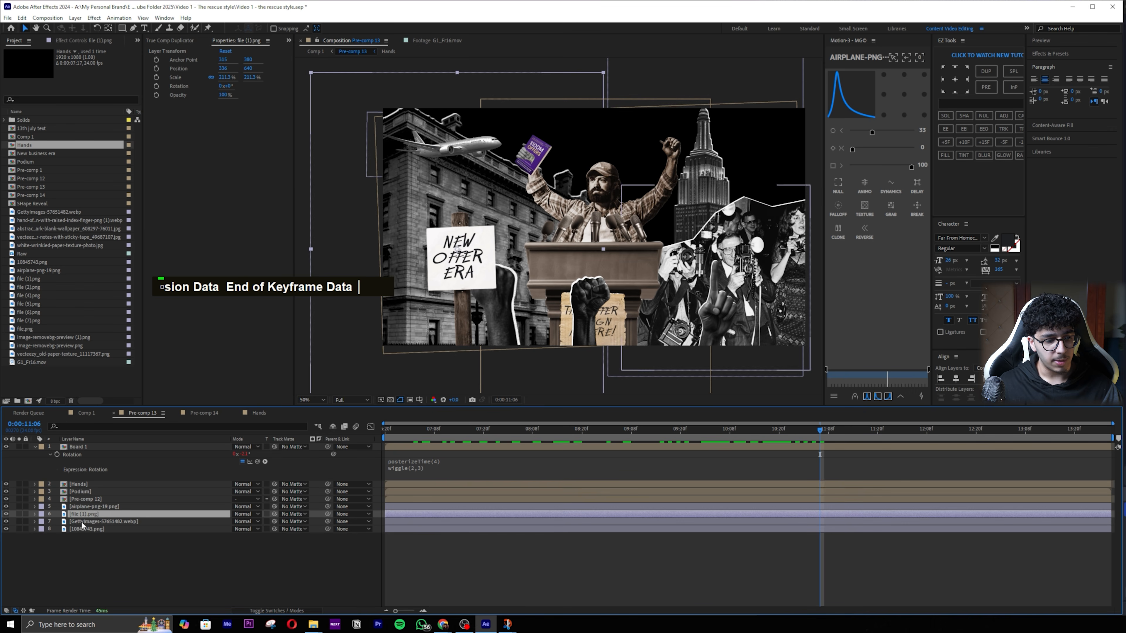
pyautogui.hotkey('ctrl', 'v')
pyautogui.moveTo(822, 432); pyautogui.dragTo(972, 438)
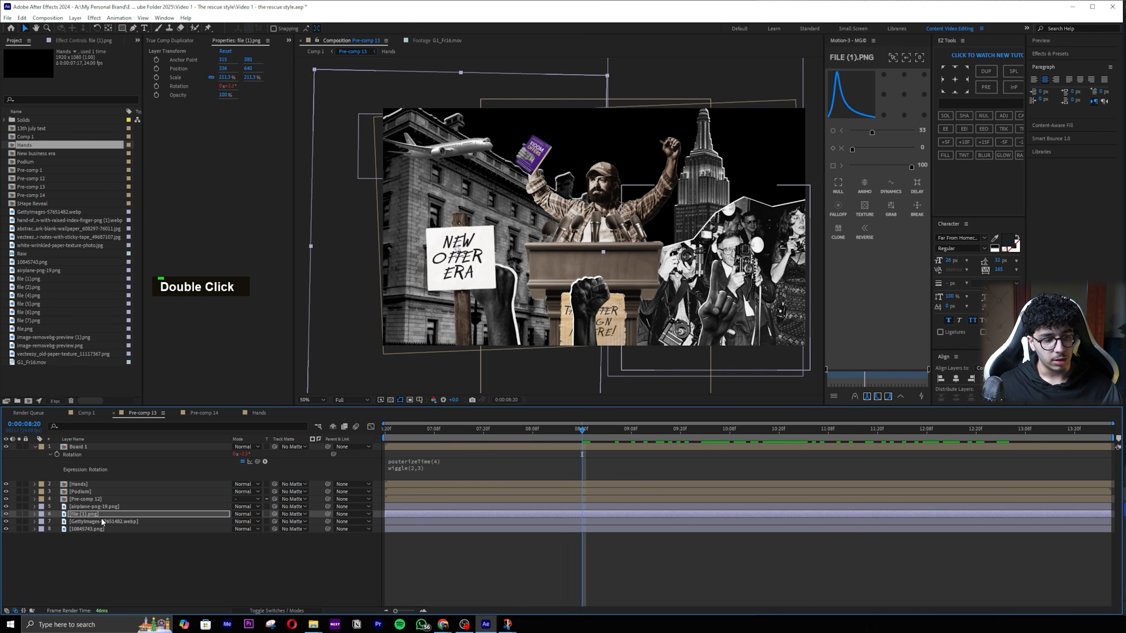
pyautogui.click(98, 521)
pyautogui.click(99, 529)
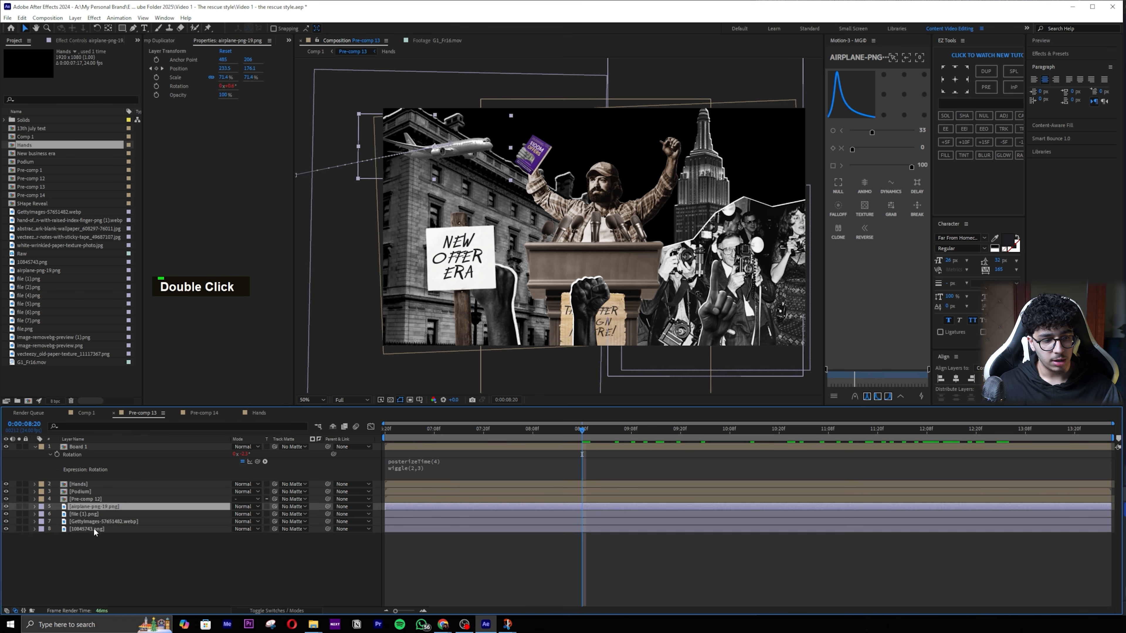
pyautogui.hotkey('ctrl', 'v')
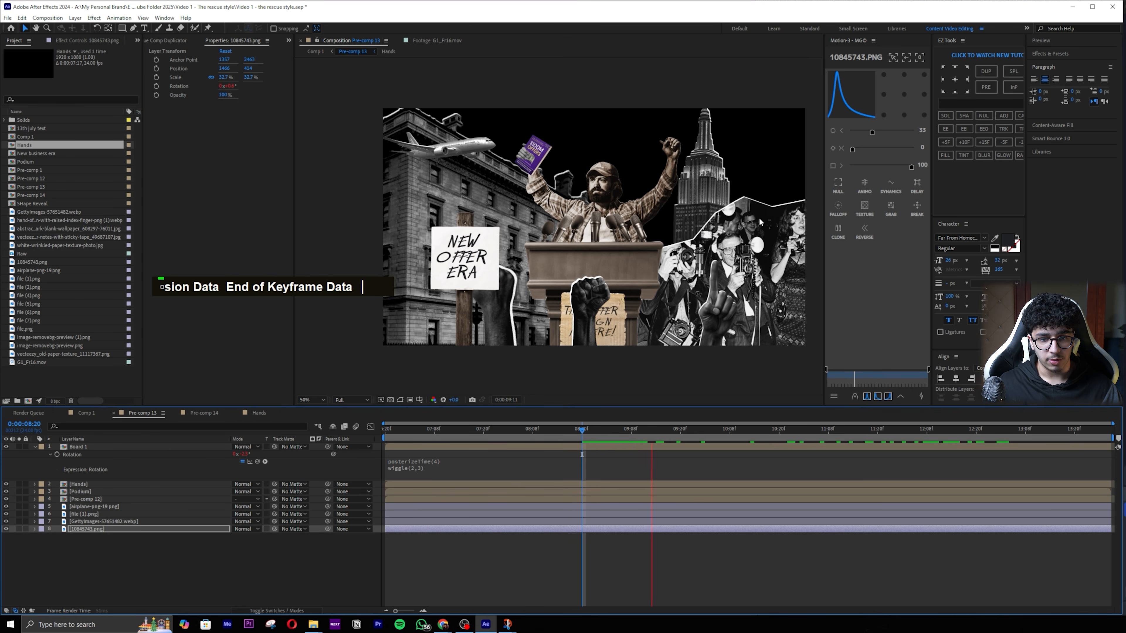
pyautogui.press('space')
# Step: Reduce the rotation wiggle of the building layer file (1).png to wiggle(1,2)
pyautogui.click(86, 521)
pyautogui.click(94, 512)
pyautogui.click(97, 507)
pyautogui.click(84, 514)
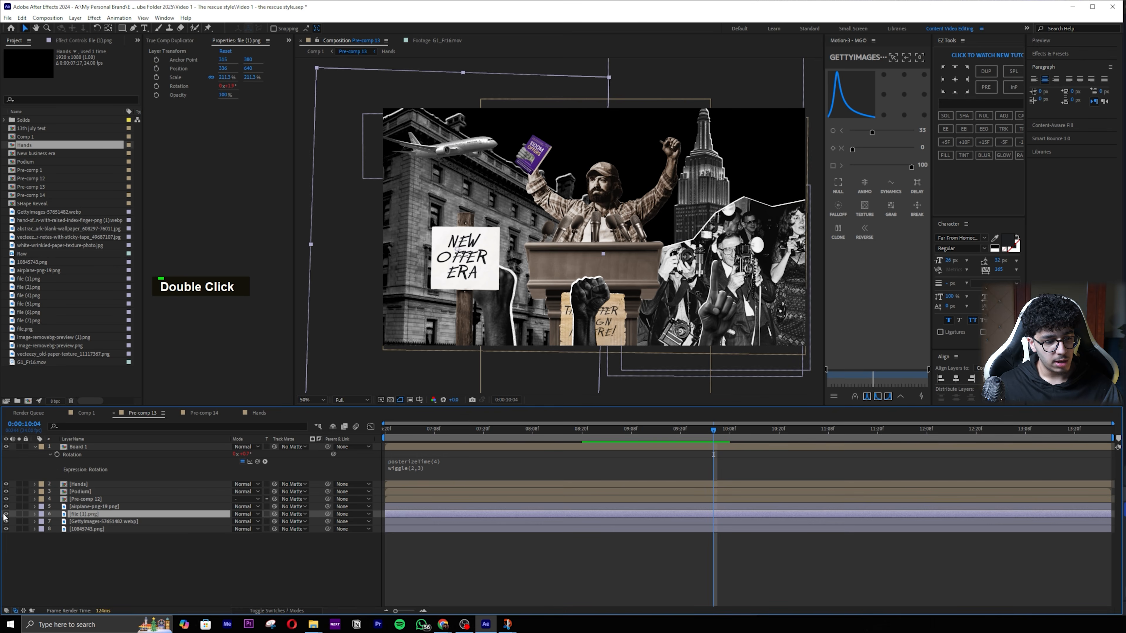
pyautogui.press('r')
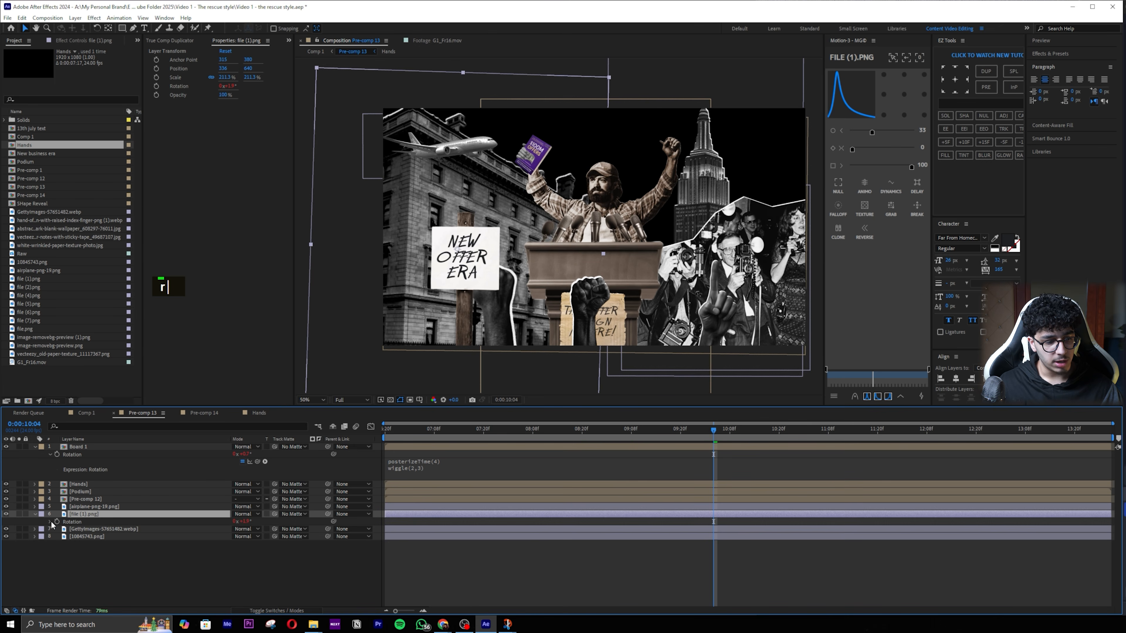
pyautogui.click(49, 522)
pyautogui.click(441, 532)
pyautogui.doubleClick(429, 535)
pyautogui.press('BackSpace')
pyautogui.write('1')
pyautogui.press('BackSpace')
pyautogui.write('2')
pyautogui.click(488, 589)
# Step: Set the skyscraper layer 10845743.png's rotation expression to wiggle(1,2) and preview the scene
pyautogui.click(93, 552)
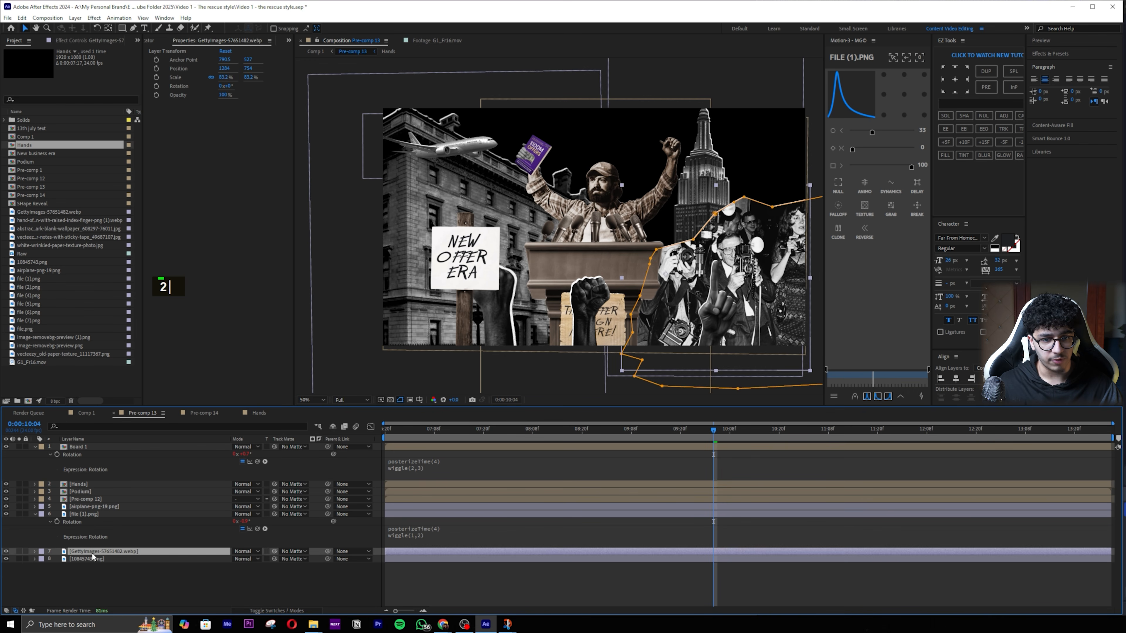
pyautogui.click(83, 559)
pyautogui.click(6, 558)
pyautogui.press('r')
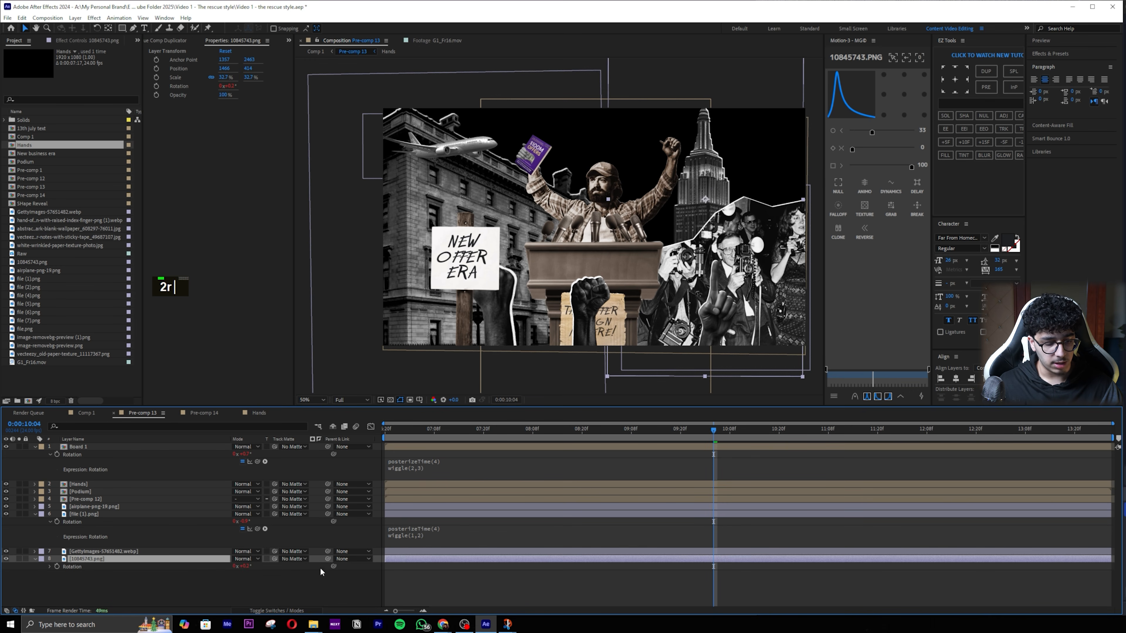
pyautogui.hotkey('ctrl', 'v')
pyautogui.click(434, 578)
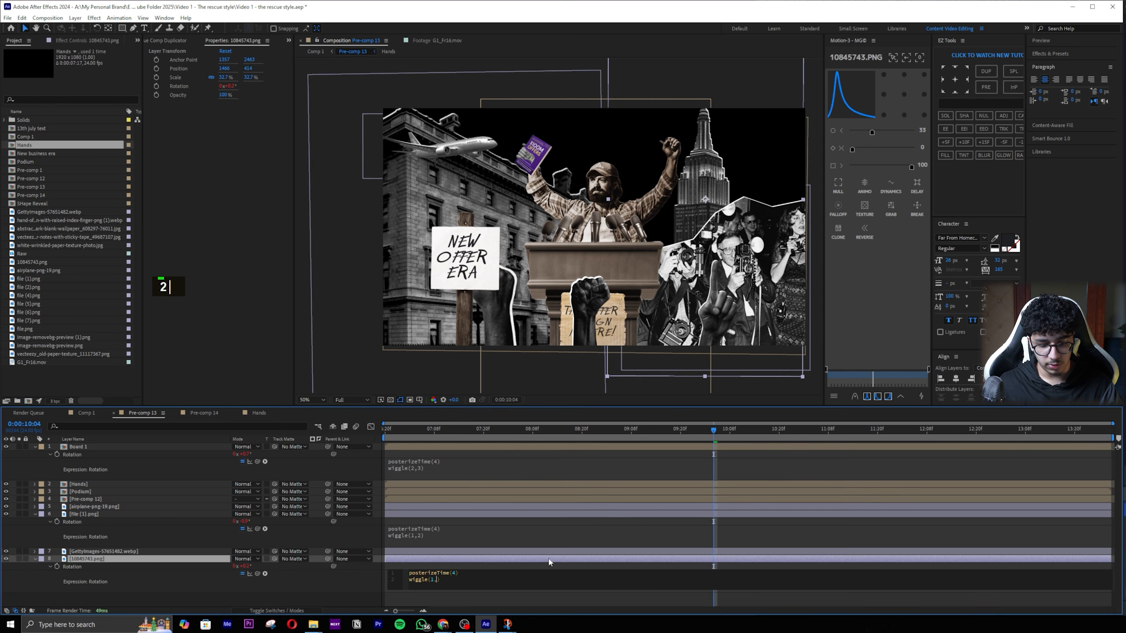
pyautogui.doubleClick(586, 528)
pyautogui.press('capslock')
pyautogui.press('capslock')
pyautogui.press('space')
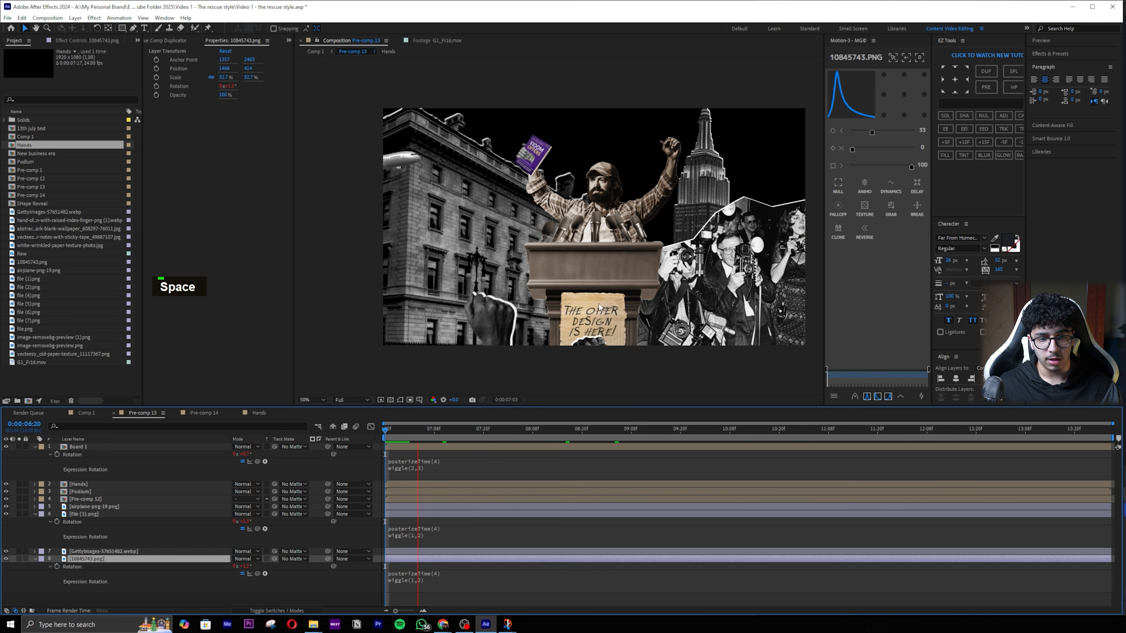
pyautogui.press('space')
# Step: Shift the building layer file (1).png slightly down and to the left, and preview the wiggle at the frame edges
pyautogui.click(112, 552)
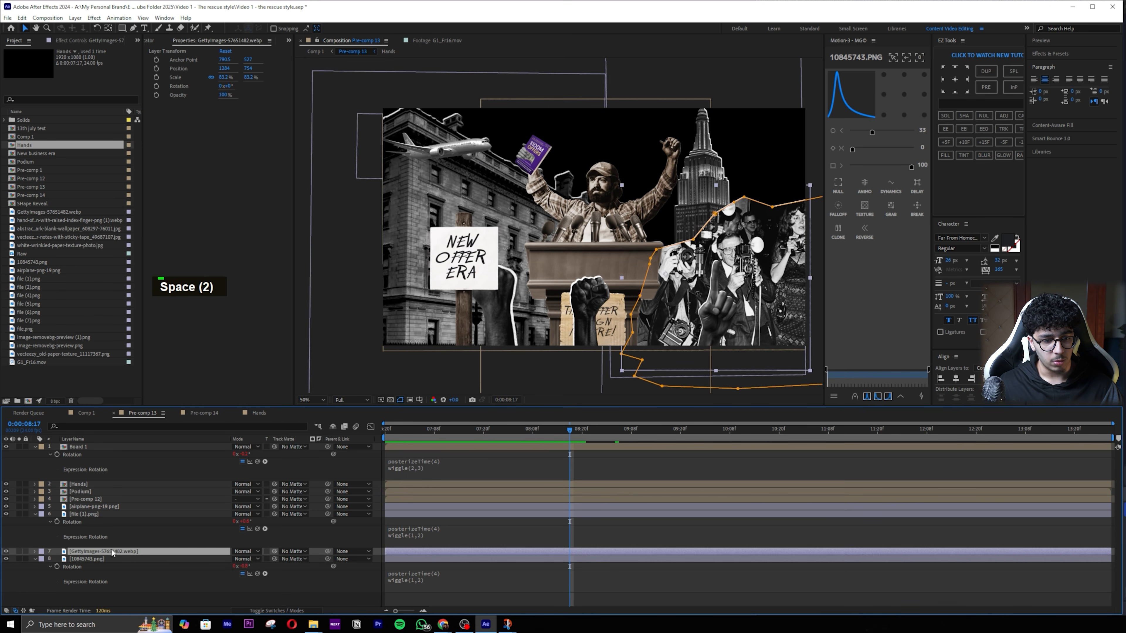
pyautogui.click(106, 515)
pyautogui.press('v')
pyautogui.moveTo(432, 329); pyautogui.dragTo(425, 334)
pyautogui.press('space')
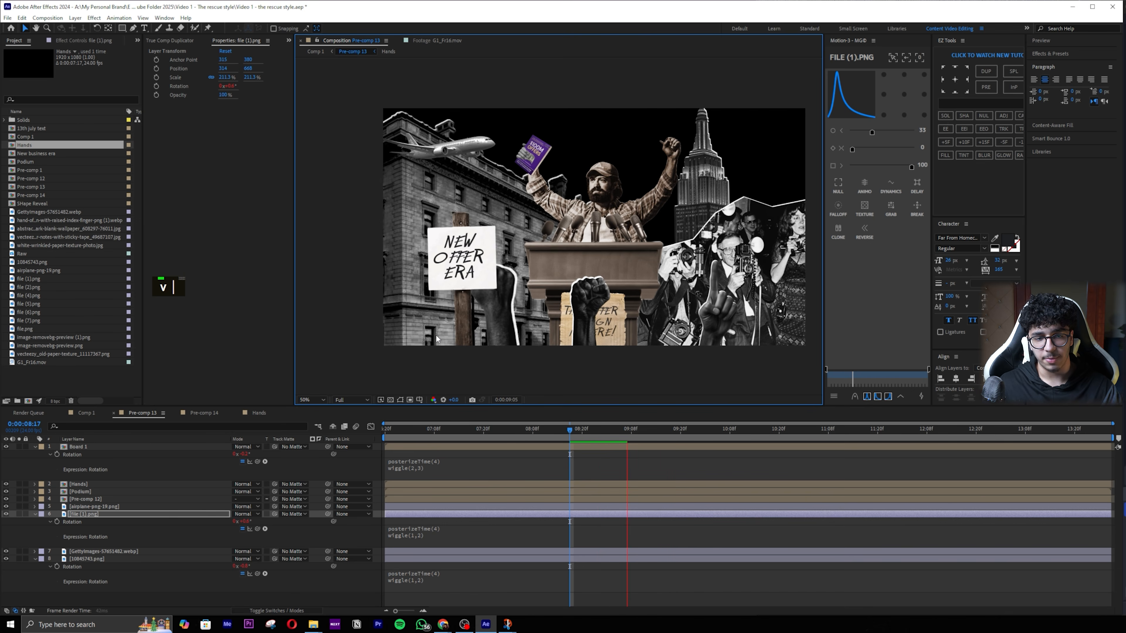
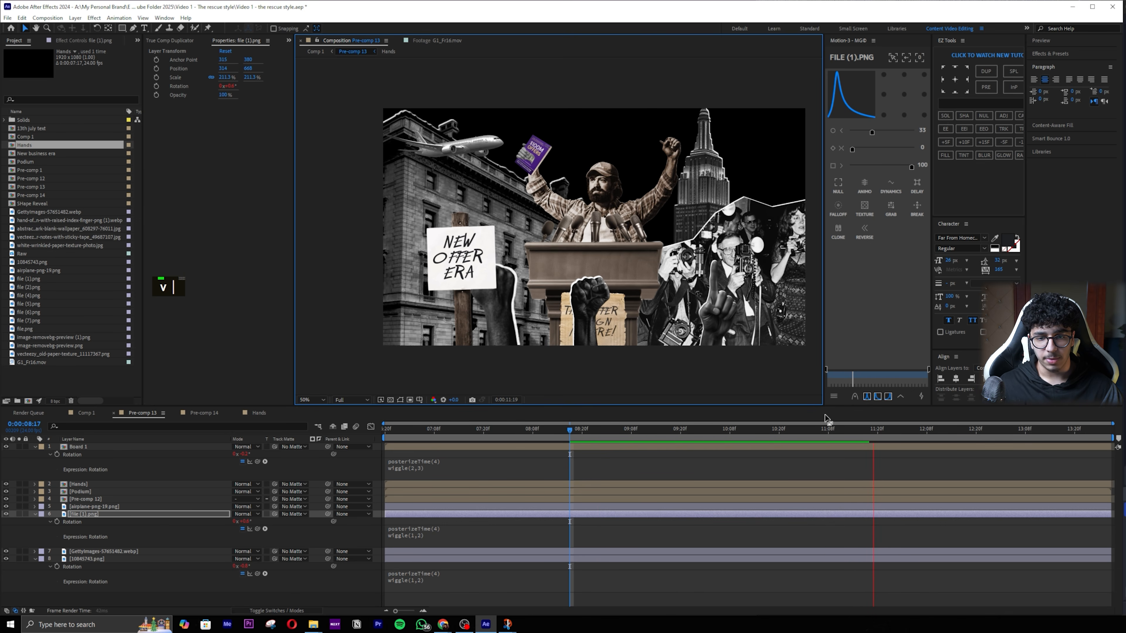
pyautogui.press('space')
pyautogui.moveTo(994, 433); pyautogui.dragTo(688, 432)
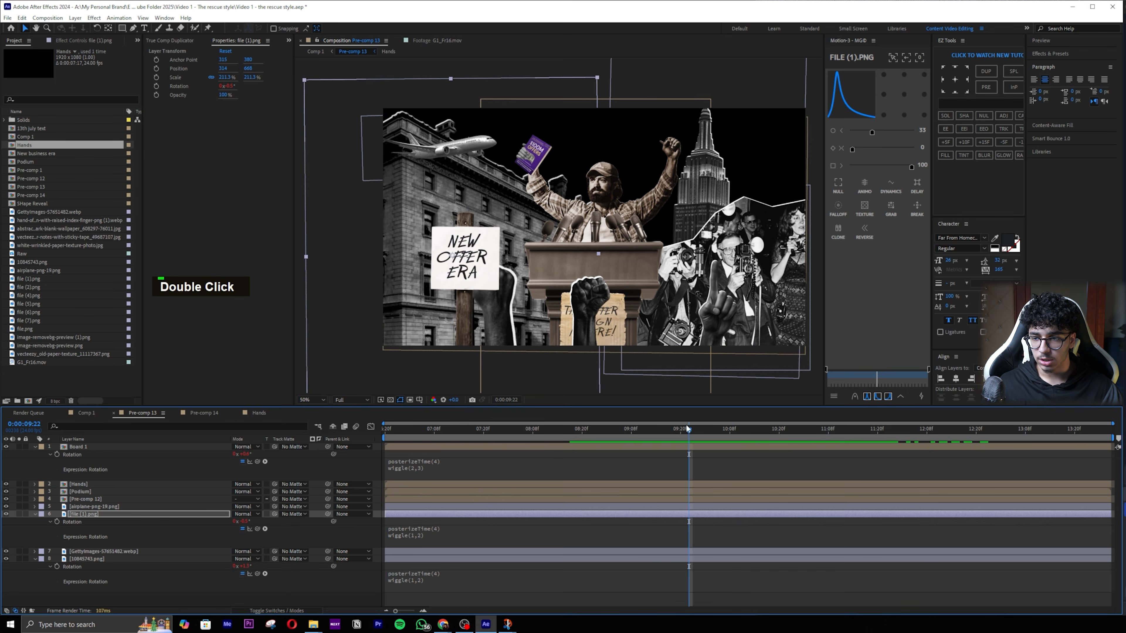
# Step: Paste the copied rotation wiggle onto the photographers' GettyImages layer and center its anchor point on the visible content
pyautogui.doubleClick(7, 515)
pyautogui.doubleClick(7, 552)
pyautogui.click(101, 554)
pyautogui.hotkey('ctrl', 'v')
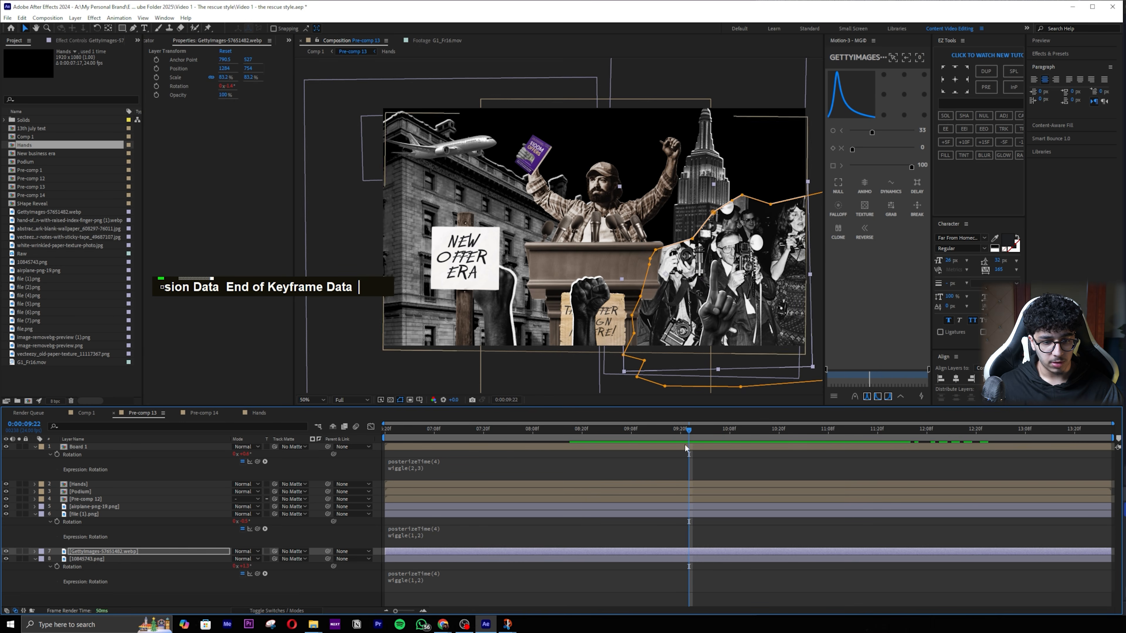
pyautogui.hotkey('ctrl', 'alt', 'Home')
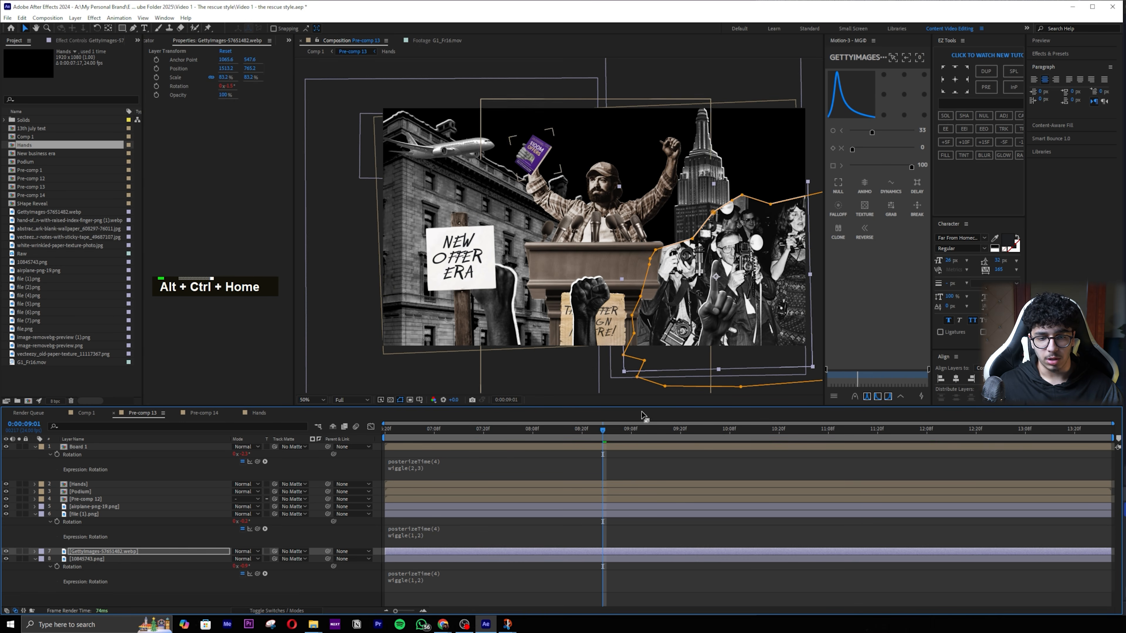
pyautogui.press('space')
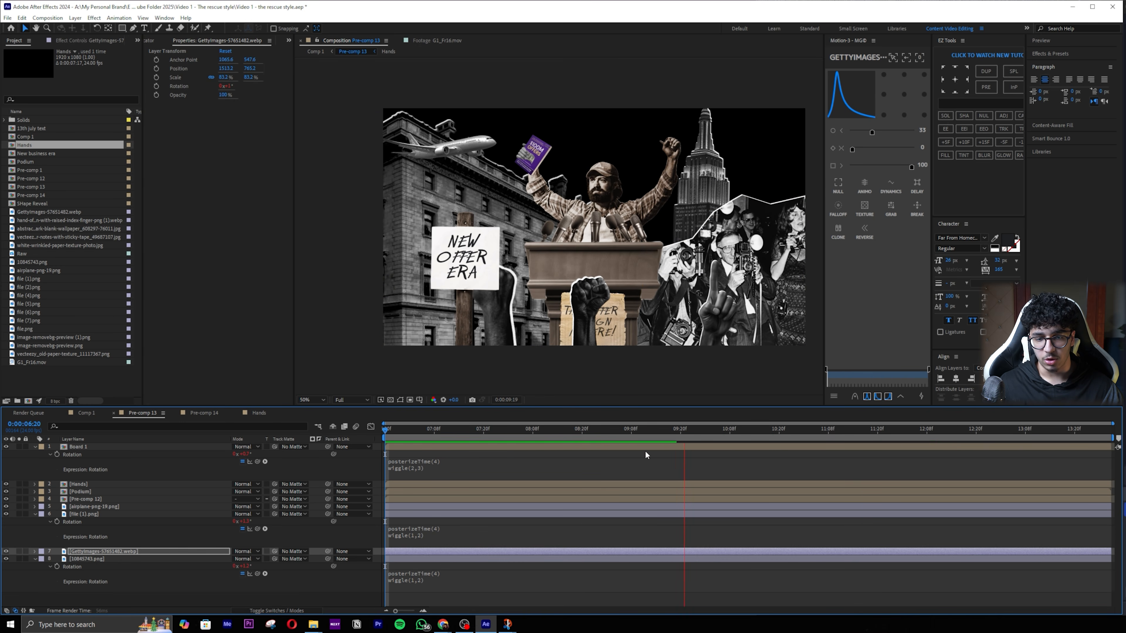
pyautogui.press('space')
pyautogui.moveTo(727, 431); pyautogui.dragTo(569, 432)
# Step: Save the project and collapse the open properties of all layers in Pre-comp 13
pyautogui.hotkey('ctrl', 's')
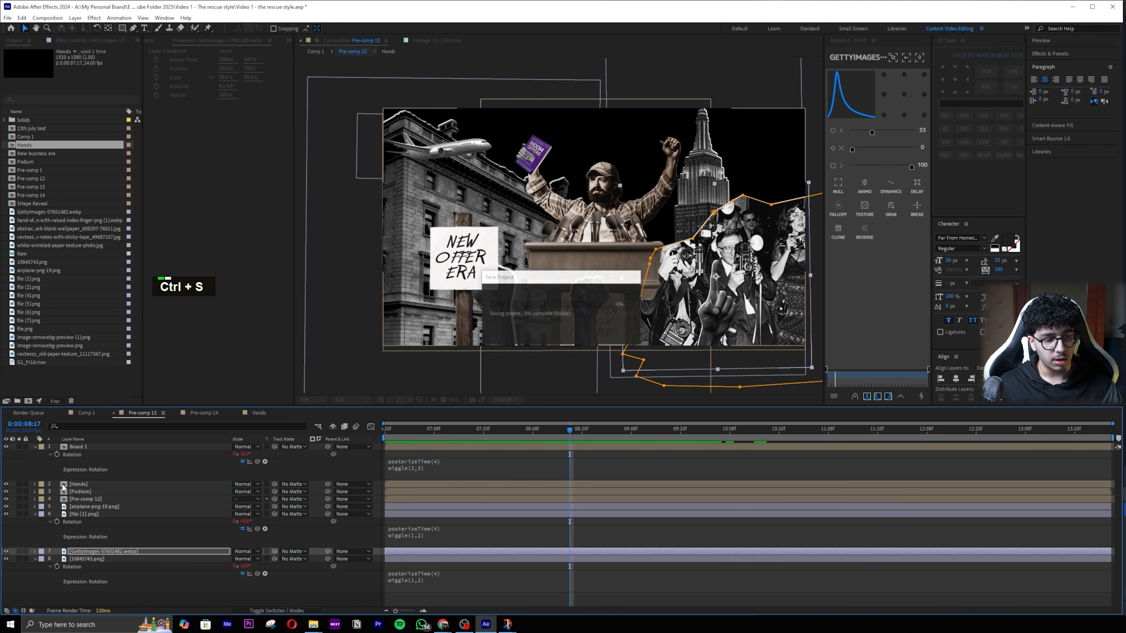
pyautogui.hotkey('ctrl', 'a')
pyautogui.hotkey('ctrl', 'a')
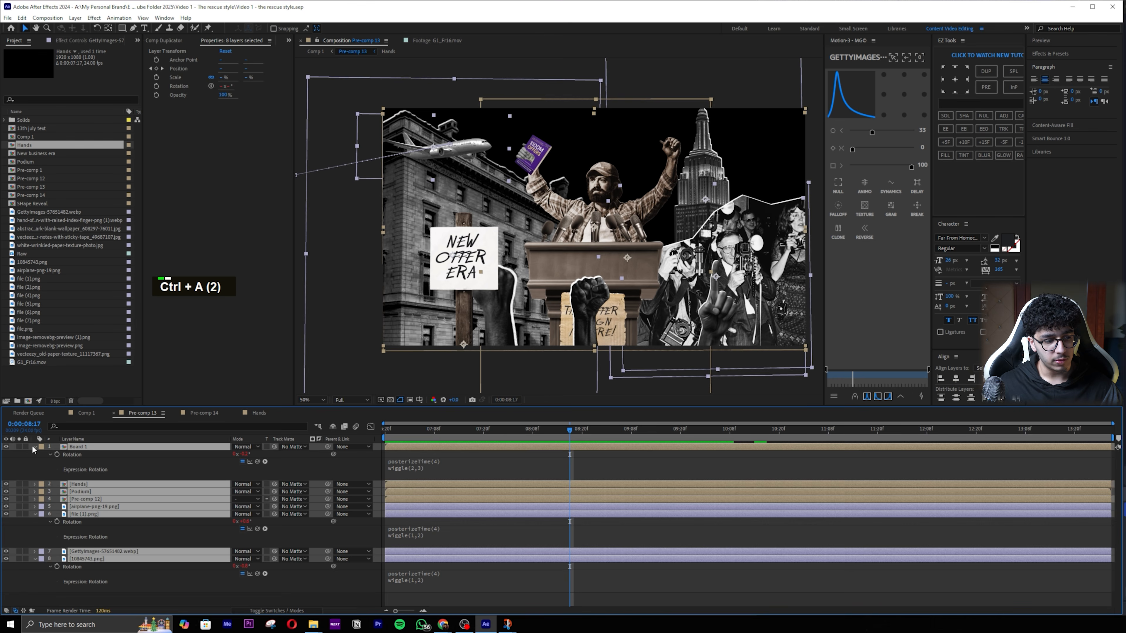
pyautogui.click(34, 447)
pyautogui.click(110, 518)
pyautogui.click(6, 455)
pyautogui.click(6, 455)
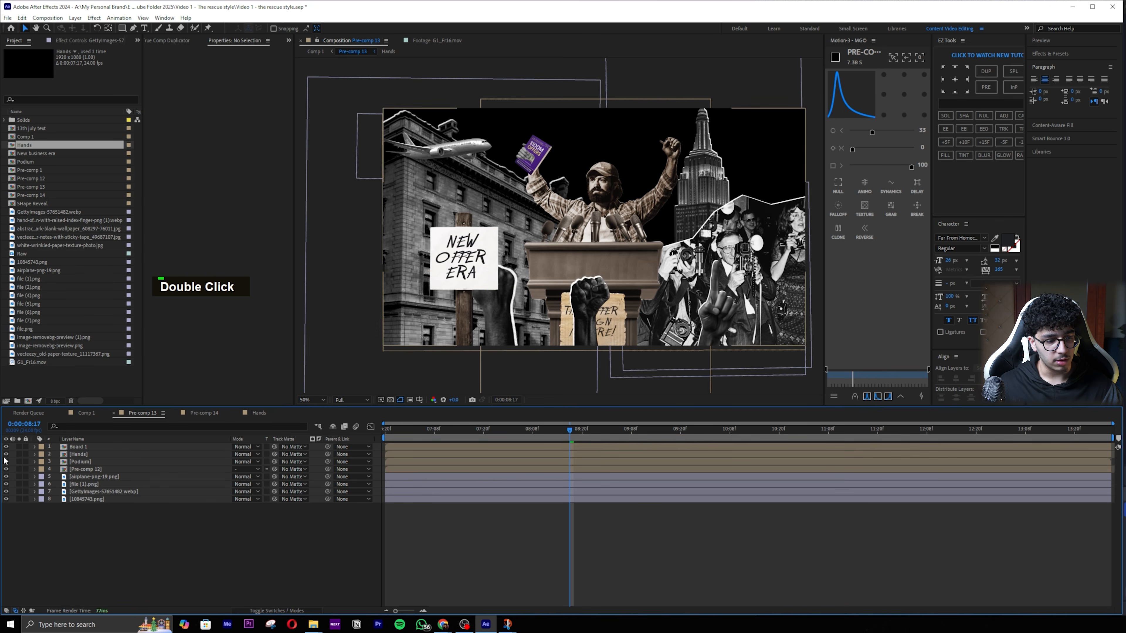
# Step: Open the Podium pre-comp and add a Drop Shadow layer style to the microphones layer file (6).png
pyautogui.click(90, 462)
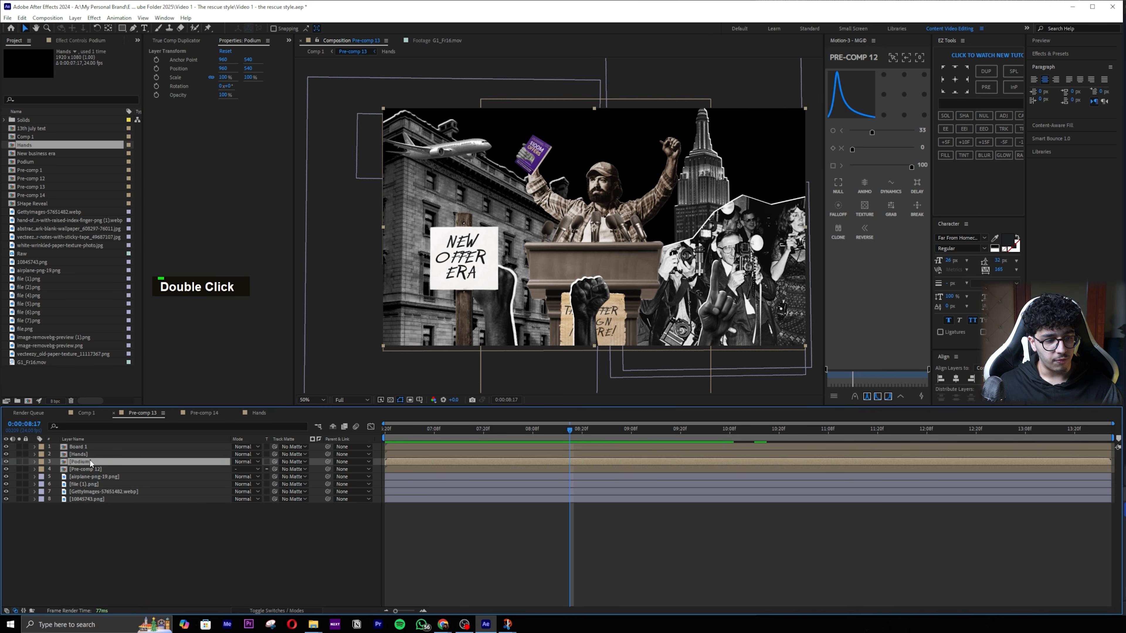
pyautogui.doubleClick(90, 462)
pyautogui.click(106, 448)
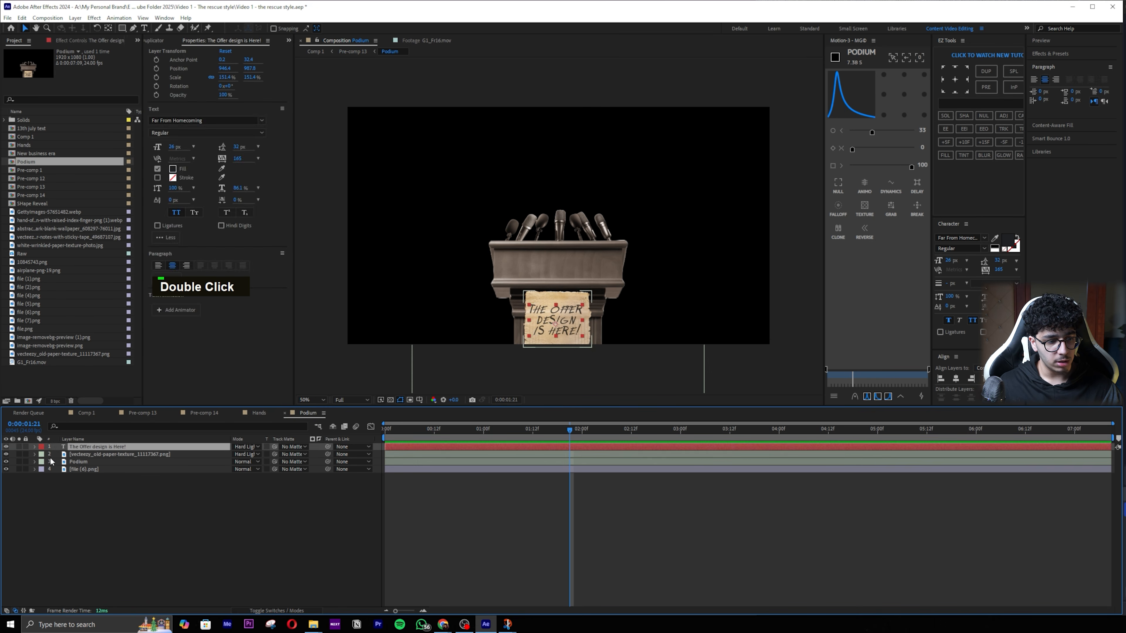
pyautogui.click(83, 461)
pyautogui.click(41, 469)
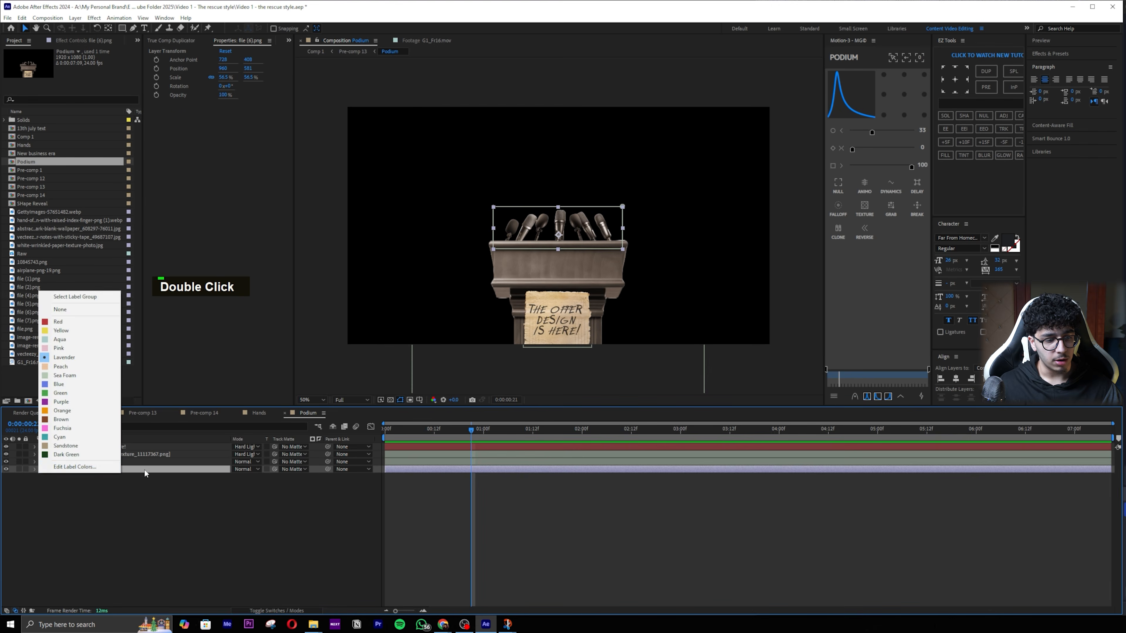
pyautogui.rightClick(148, 469)
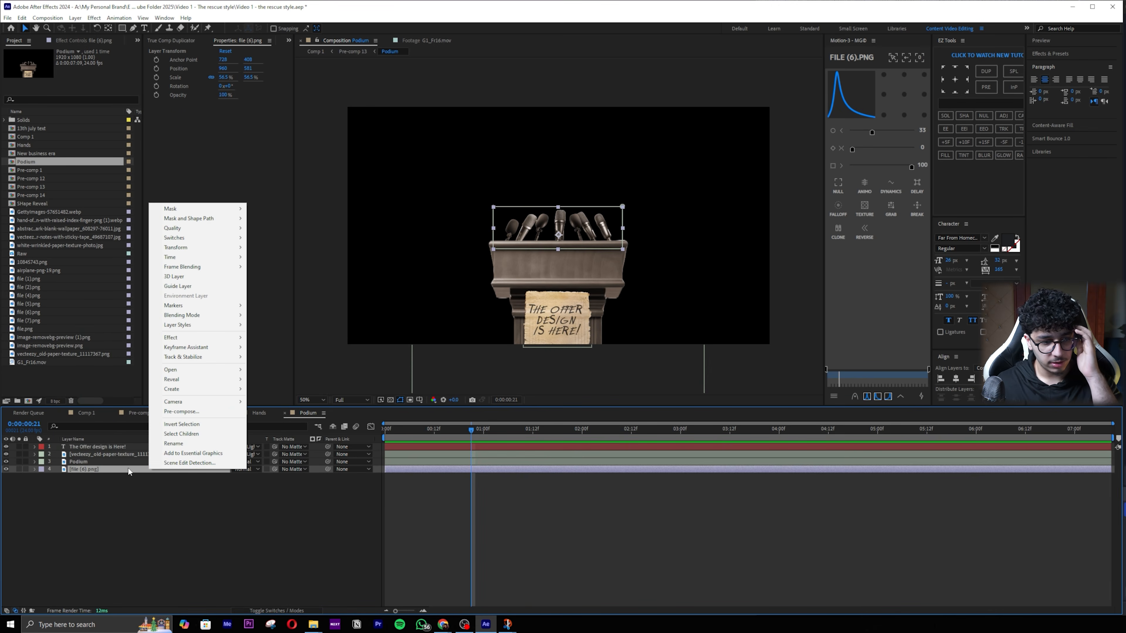
pyautogui.moveTo(209, 325)
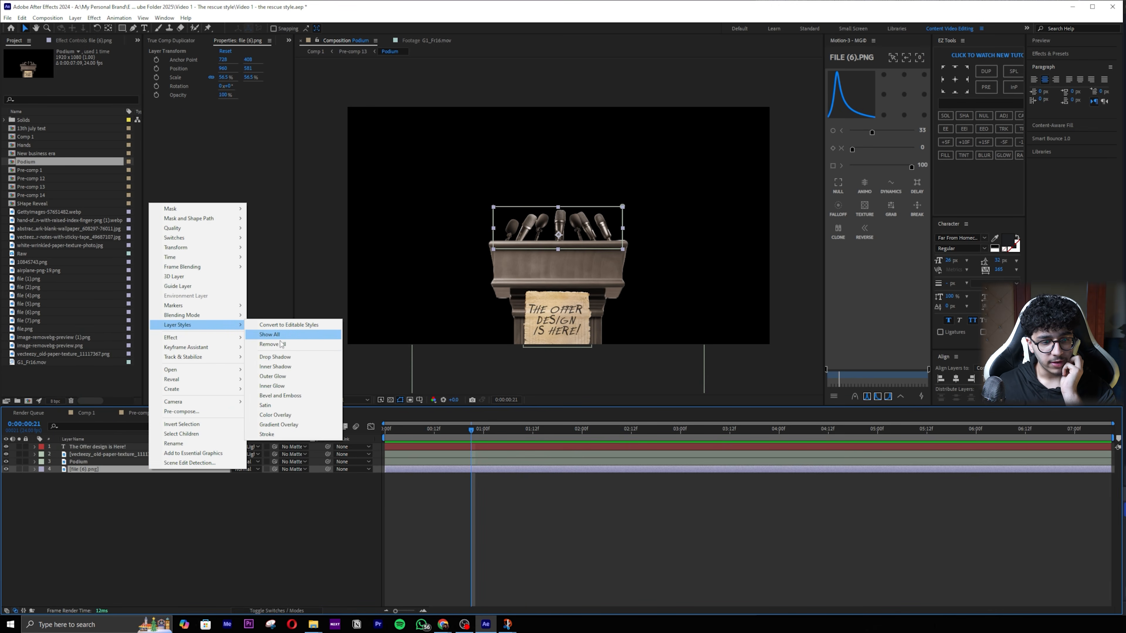
pyautogui.click(275, 357)
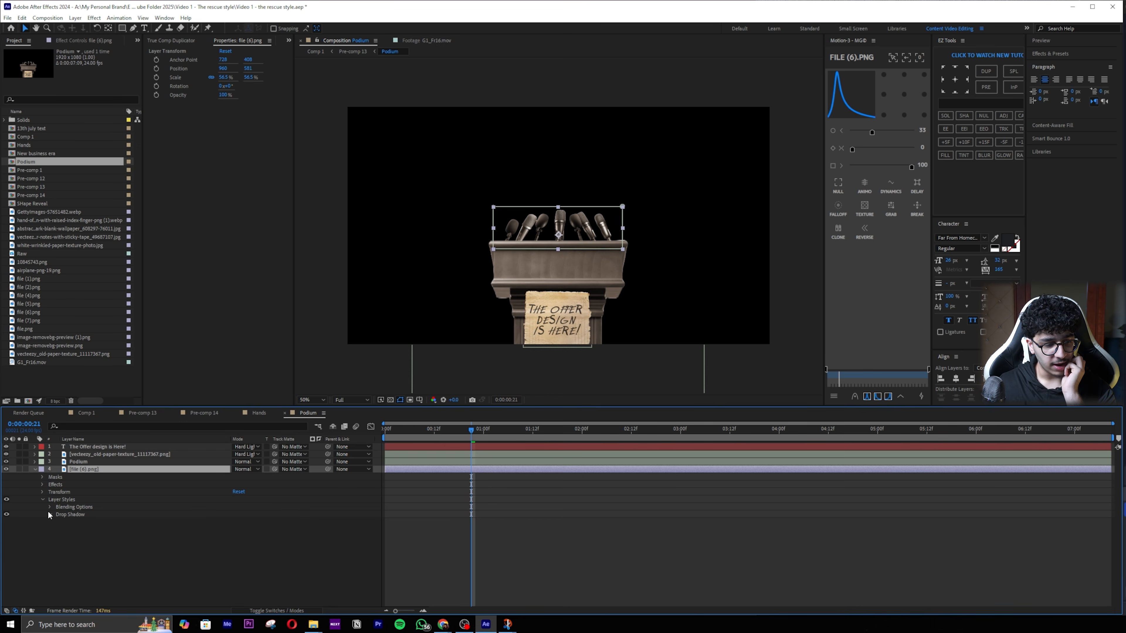
# Step: Make the microphones' drop shadow a white edge with 100% opacity, distance 4 and size 0, and adjust its angle
pyautogui.click(50, 515)
pyautogui.click(237, 529)
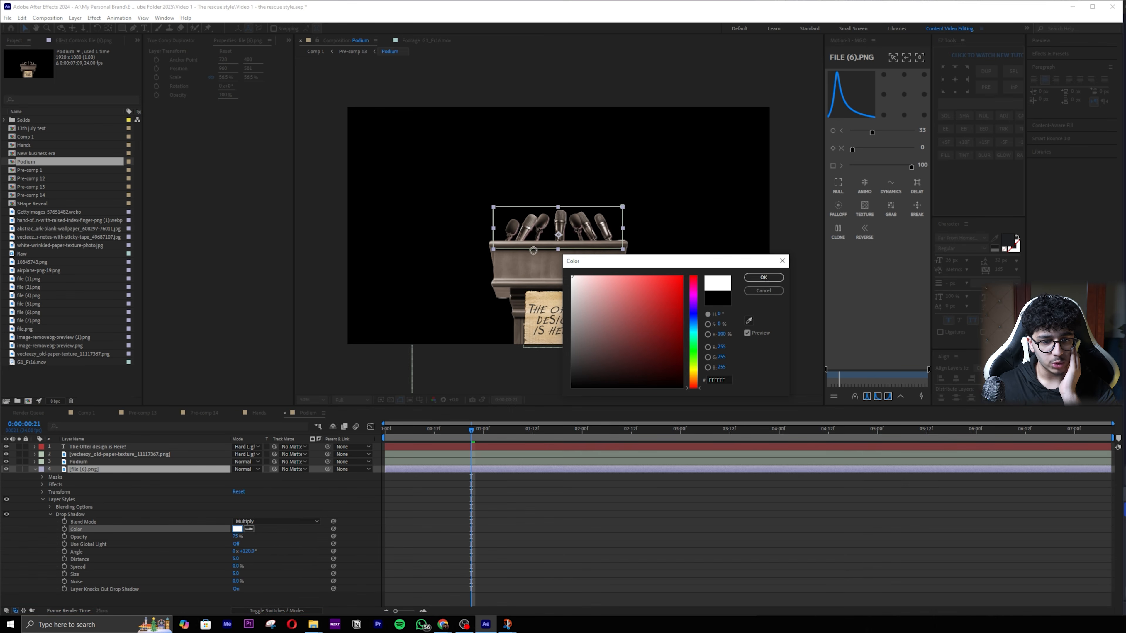
pyautogui.click(763, 277)
pyautogui.scroll(3, 568, 227)
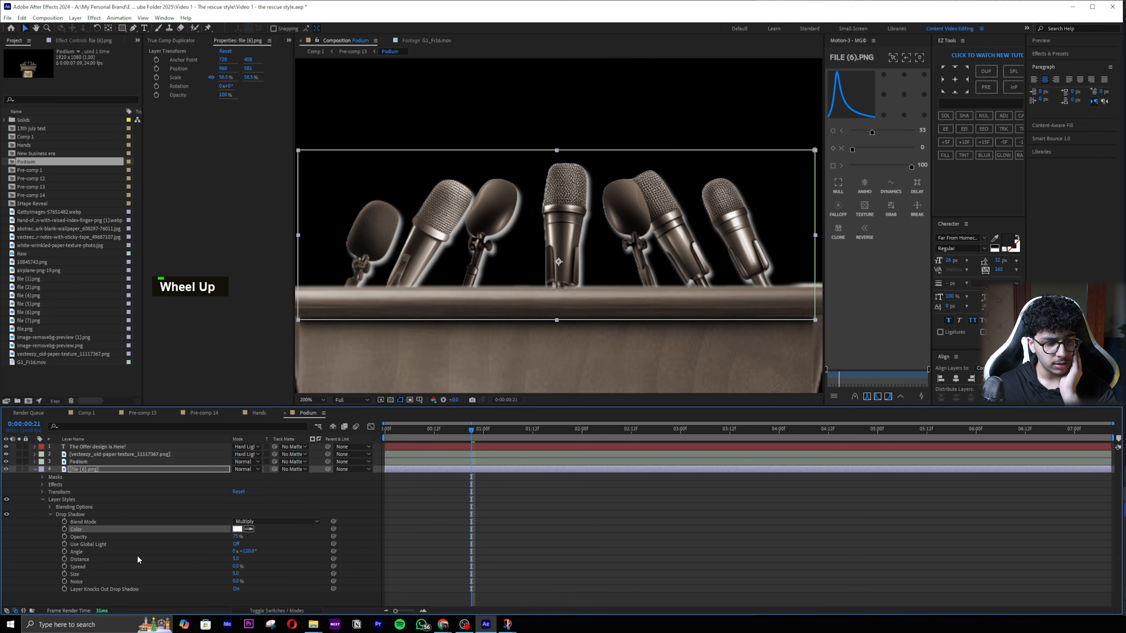
pyautogui.moveTo(235, 574); pyautogui.dragTo(175, 576)
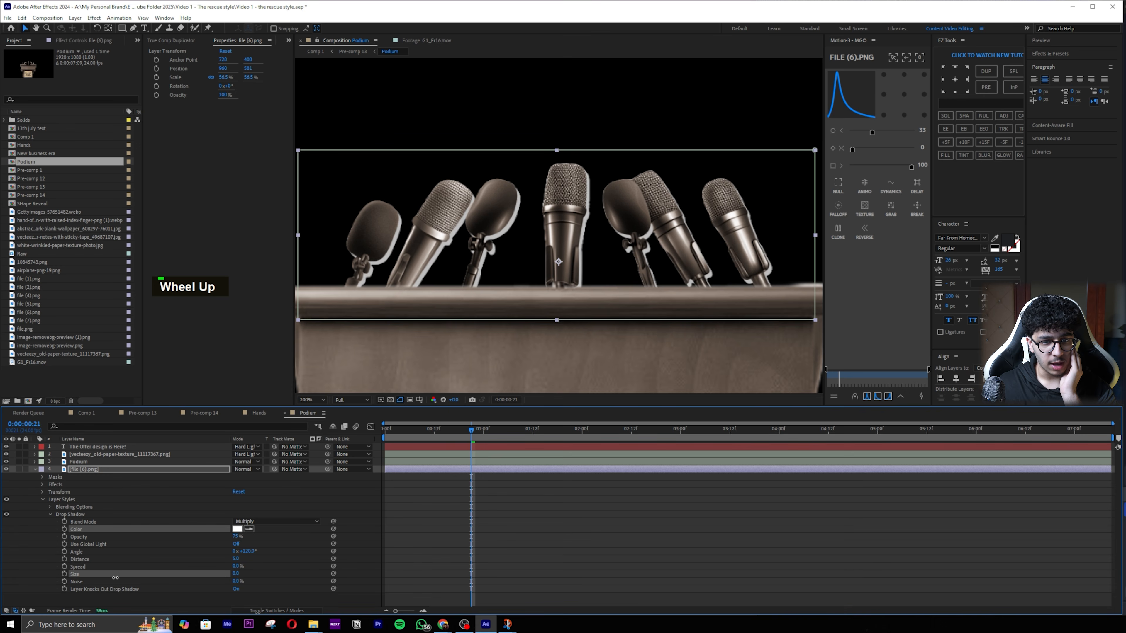
pyautogui.moveTo(238, 535); pyautogui.dragTo(235, 560)
pyautogui.click(530, 553)
pyautogui.scroll(-1, 629, 323)
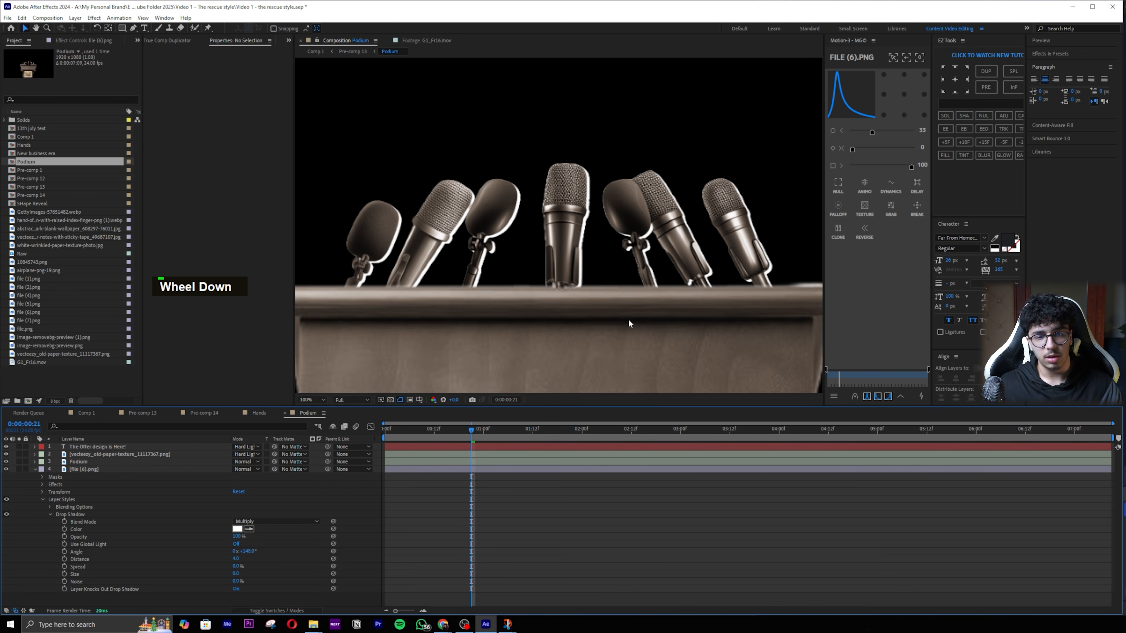
# Step: Return to Pre-comp 13, toggle Pre-comp 12's visibility off and on, and open Pre-comp 12
pyautogui.scroll(-1, 630, 323)
pyautogui.scroll(1, 594, 349)
pyautogui.moveTo(511, 436); pyautogui.dragTo(487, 434)
pyautogui.scroll(1, 575, 324)
pyautogui.press('Tab')
pyautogui.click(522, 329)
pyautogui.scroll(-1, 523, 329)
pyautogui.click(4, 473)
pyautogui.click(5, 469)
pyautogui.click(94, 469)
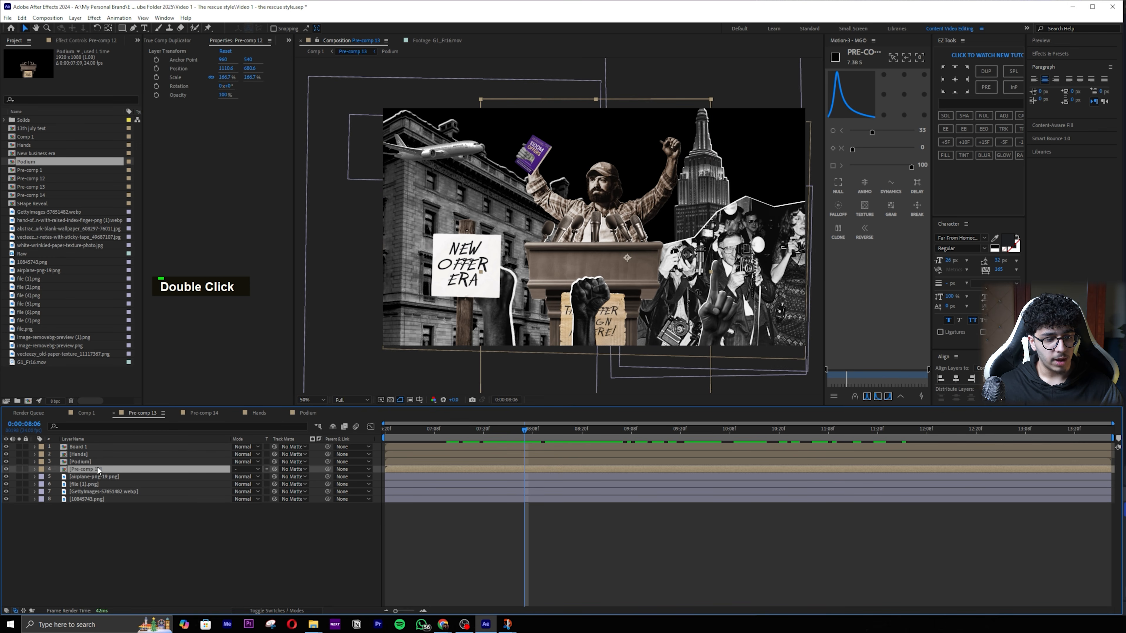
pyautogui.doubleClick(97, 469)
# Step: Pre-compose the man and book layers together inside Pre-comp 12
pyautogui.middleClick(565, 289)
pyautogui.scroll(-1, 565, 289)
pyautogui.keyDown('shift'); pyautogui.click(95, 453); pyautogui.keyUp('shift')
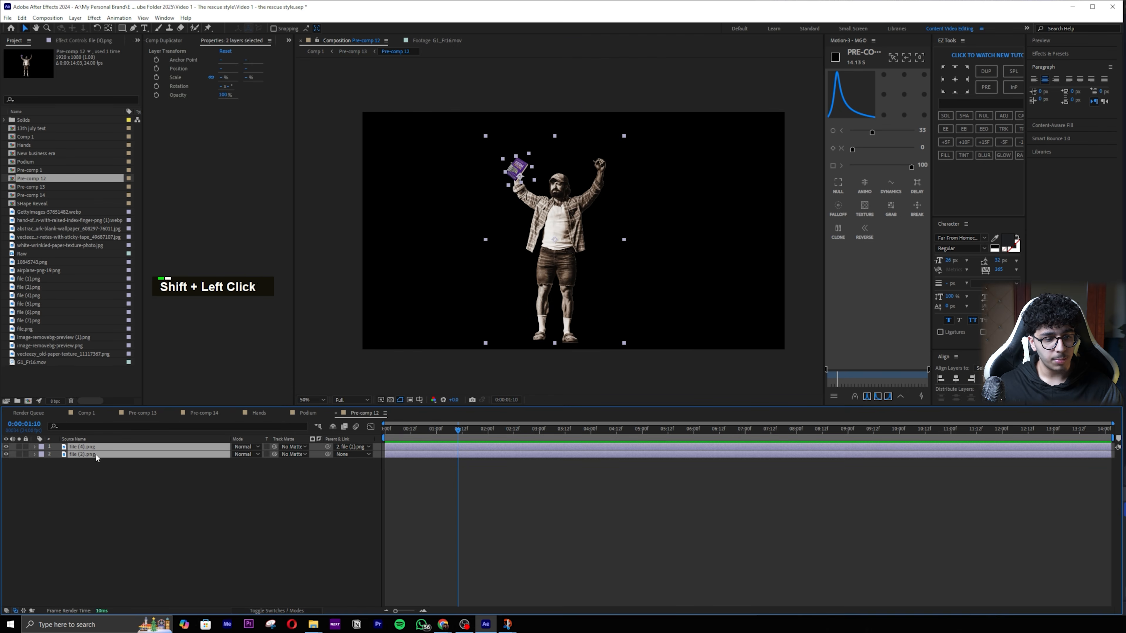
pyautogui.hotkey('ctrl', 'shift', 'c')
pyautogui.click(784, 369)
# Step: Show the layer switches and place a Puppet pin on the man's shoulder beside the arm holding the book
pyautogui.scroll(4, 531, 168)
pyautogui.middleClick(531, 168)
pyautogui.scroll(-2, 468, 306)
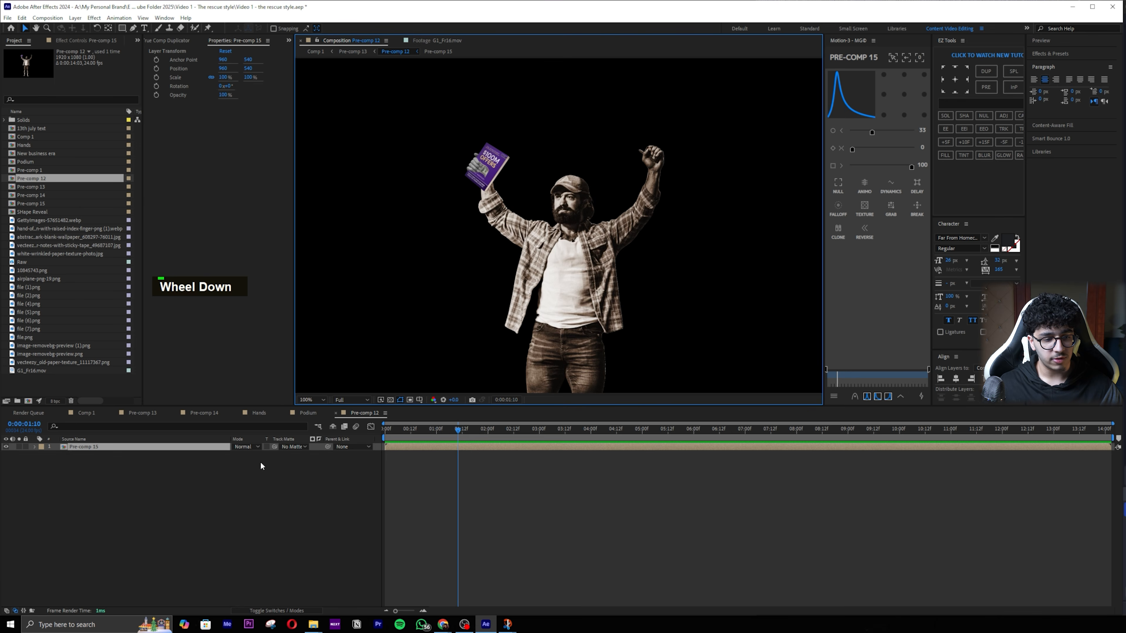
pyautogui.click(6, 610)
pyautogui.scroll(2, 490, 254)
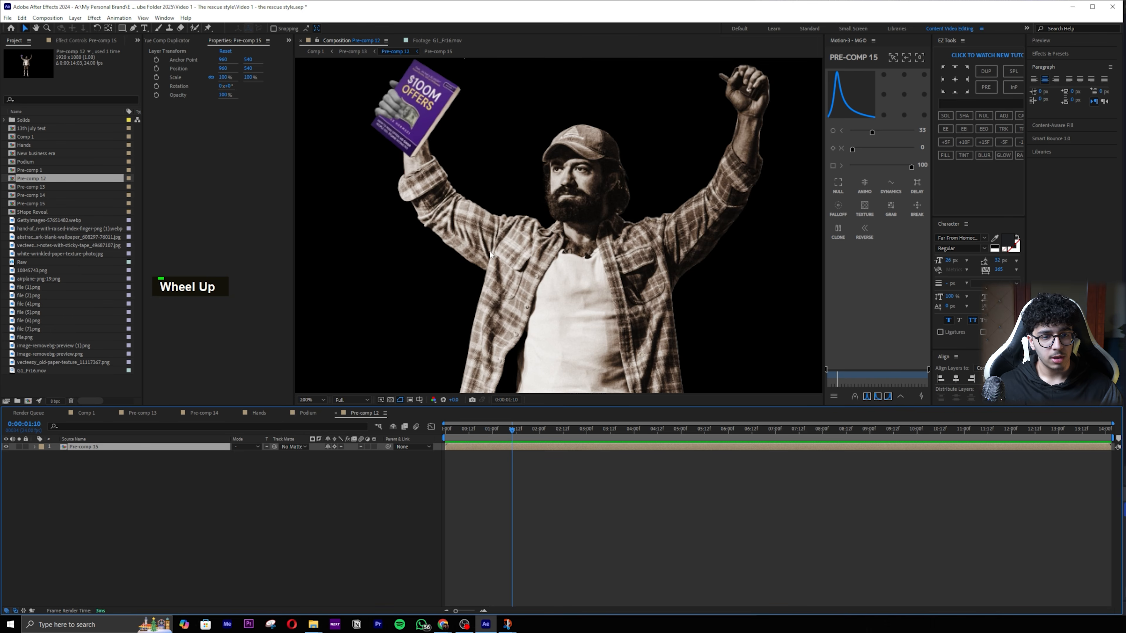
pyautogui.moveTo(531, 428); pyautogui.dragTo(561, 427)
pyautogui.moveTo(486, 250); pyautogui.dragTo(558, 314)
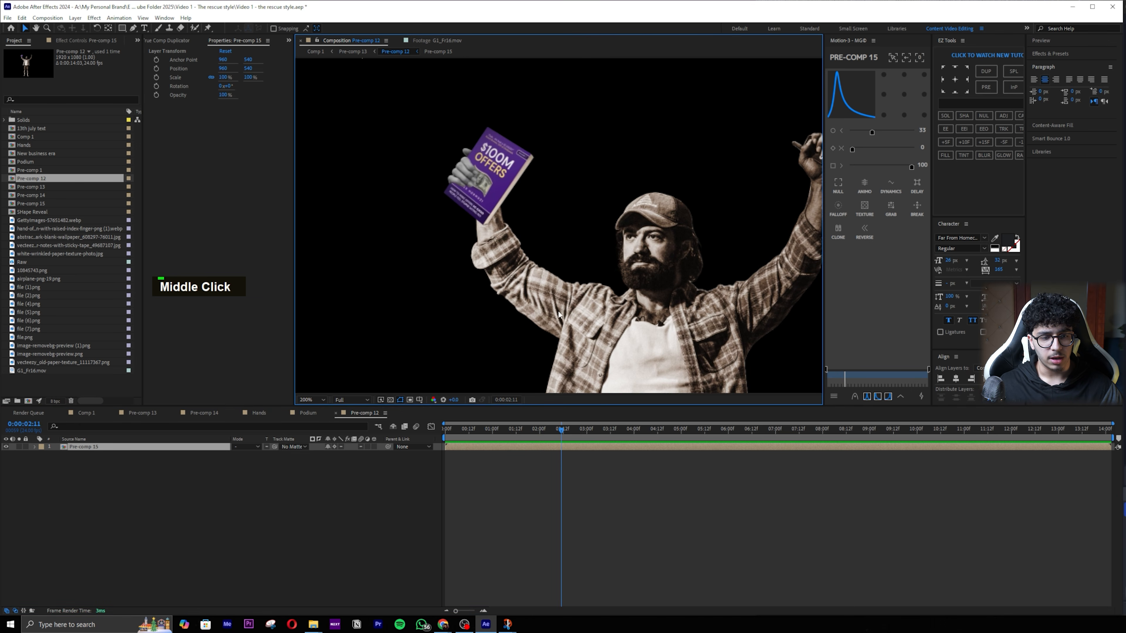
pyautogui.hotkey('ctrl', 'p')
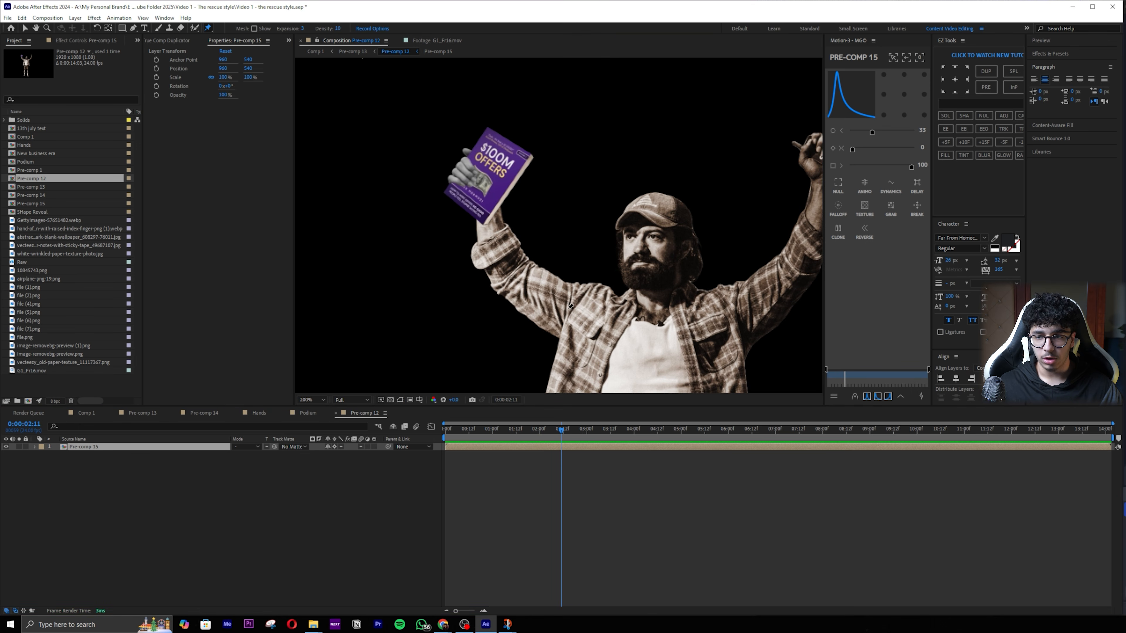
pyautogui.click(565, 304)
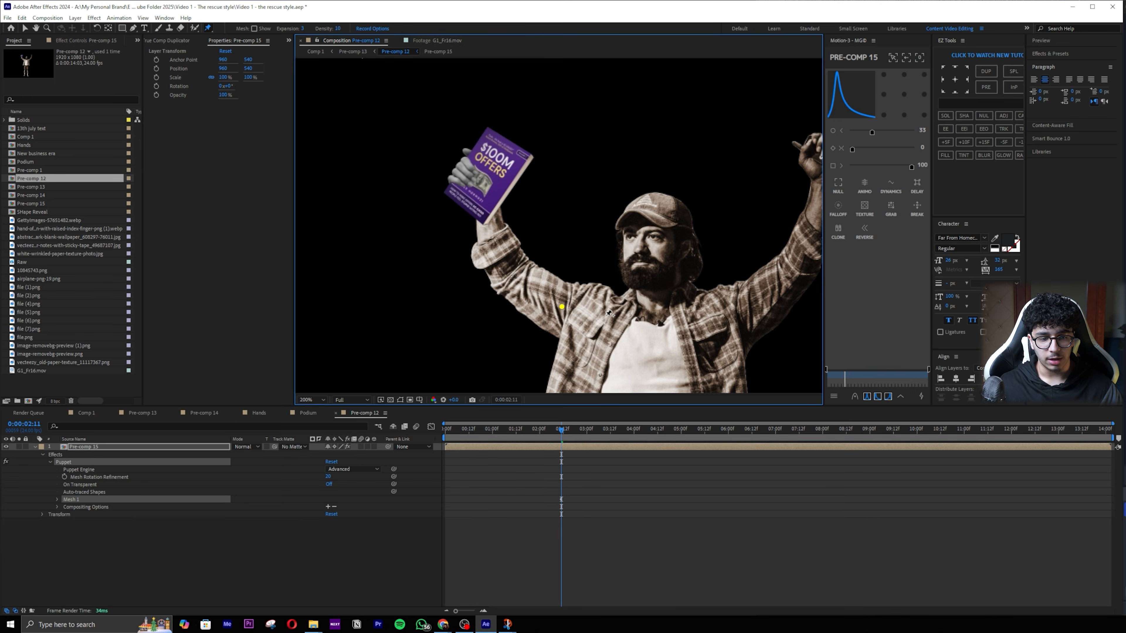
# Step: Reveal the shoulder pin's position keyframe and move it, along with the playhead, to the start of the composition
pyautogui.scroll(-2, 583, 320)
pyautogui.press('u')
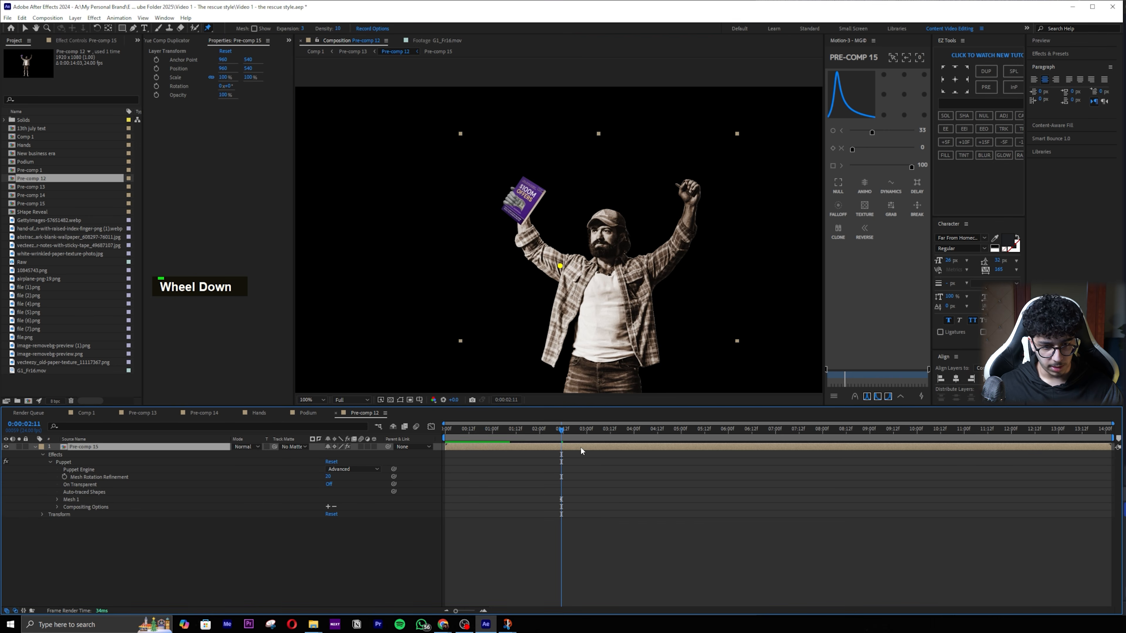
pyautogui.moveTo(561, 484); pyautogui.dragTo(446, 485)
pyautogui.moveTo(447, 431); pyautogui.dragTo(428, 433)
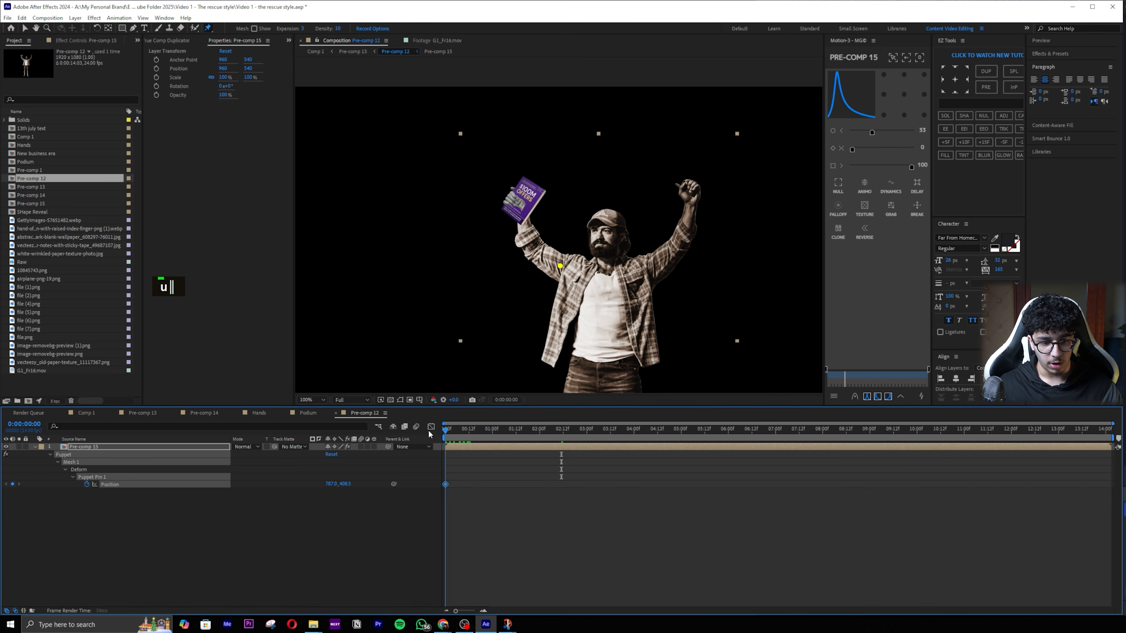
# Step: Place Puppet pins down the man's body on the chest, shirt side, hip, shorts and lower leg
pyautogui.click(578, 269)
pyautogui.click(567, 311)
pyautogui.moveTo(574, 316); pyautogui.dragTo(565, 260)
pyautogui.click(559, 312)
pyautogui.click(569, 347)
pyautogui.moveTo(569, 347); pyautogui.dragTo(558, 241)
pyautogui.click(558, 300)
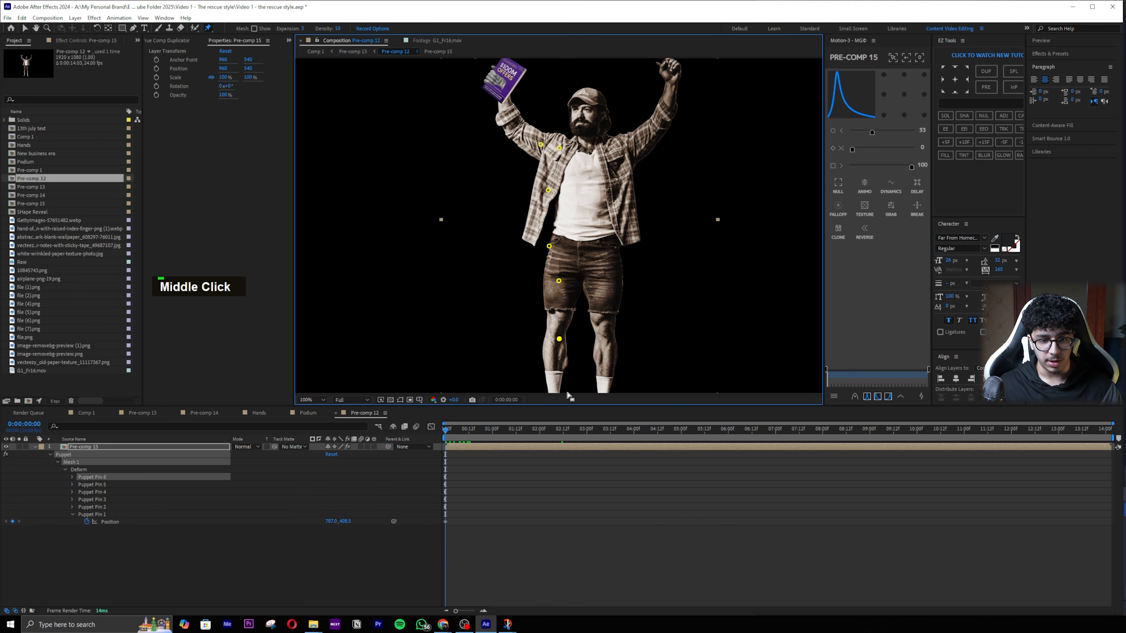
pyautogui.click(556, 348)
pyautogui.moveTo(579, 330); pyautogui.dragTo(580, 428)
# Step: Place Puppet pins on the man's cap, face, raised upper arm and the hand holding the book
pyautogui.click(589, 156)
pyautogui.click(584, 172)
pyautogui.moveTo(505, 227); pyautogui.dragTo(573, 289)
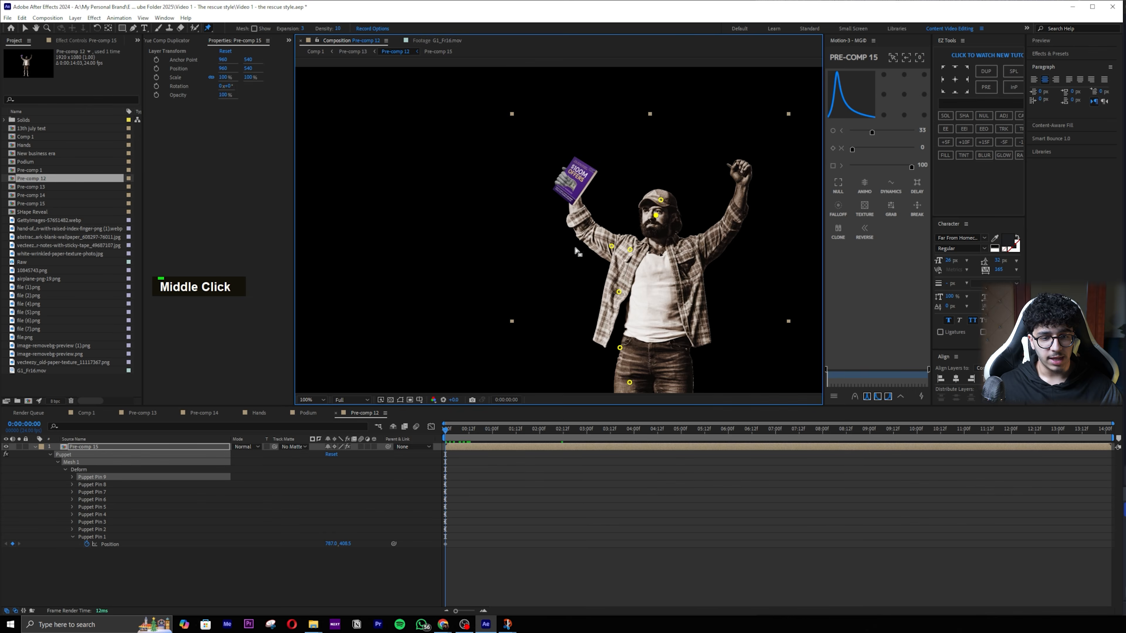
pyautogui.scroll(2, 602, 229)
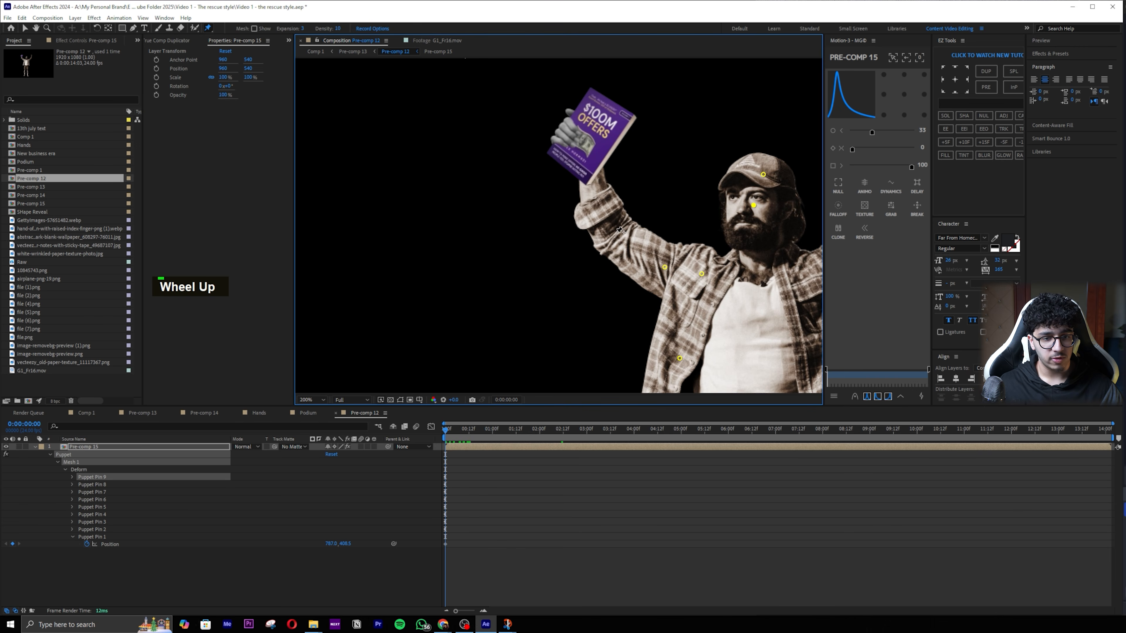
pyautogui.click(613, 233)
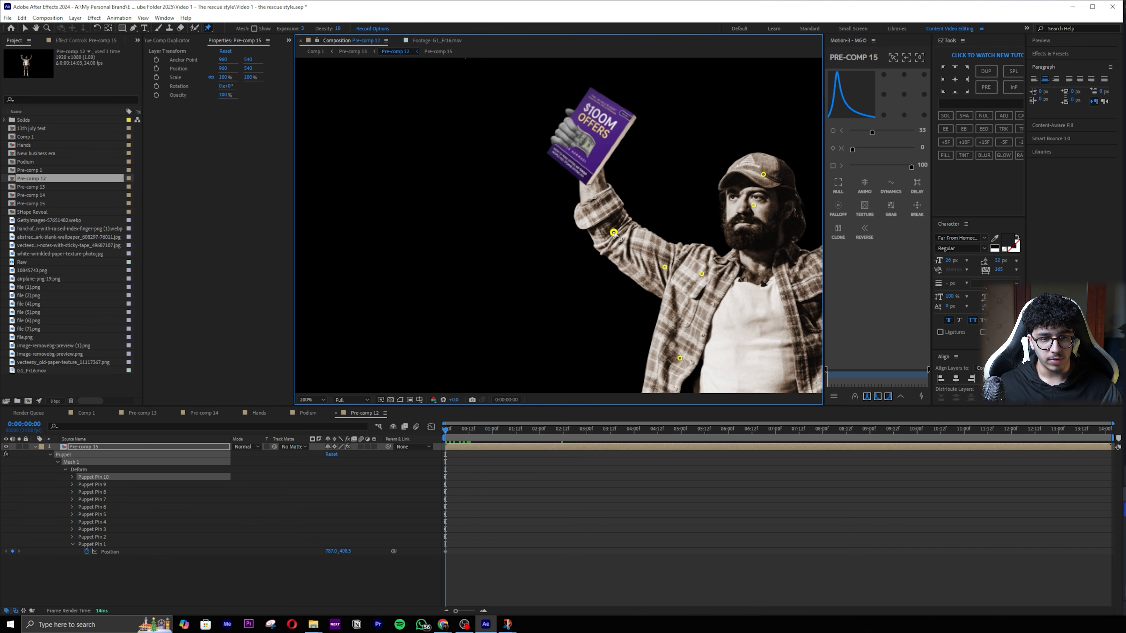
pyautogui.click(586, 137)
# Step: Keyframe the book-hand pin to swing from tilted toward the man at the start to outward at 0:00:01:14
pyautogui.moveTo(587, 138)
pyautogui.mouseDown()
pyautogui.moveTo(593, 119)
pyautogui.moveTo(596, 131)
pyautogui.moveTo(573, 126)
pyautogui.moveTo(629, 140)
pyautogui.moveTo(563, 133)
pyautogui.moveTo(629, 142)
pyautogui.moveTo(580, 133)
pyautogui.mouseUp()
pyautogui.hotkey('ctrl', 'z')
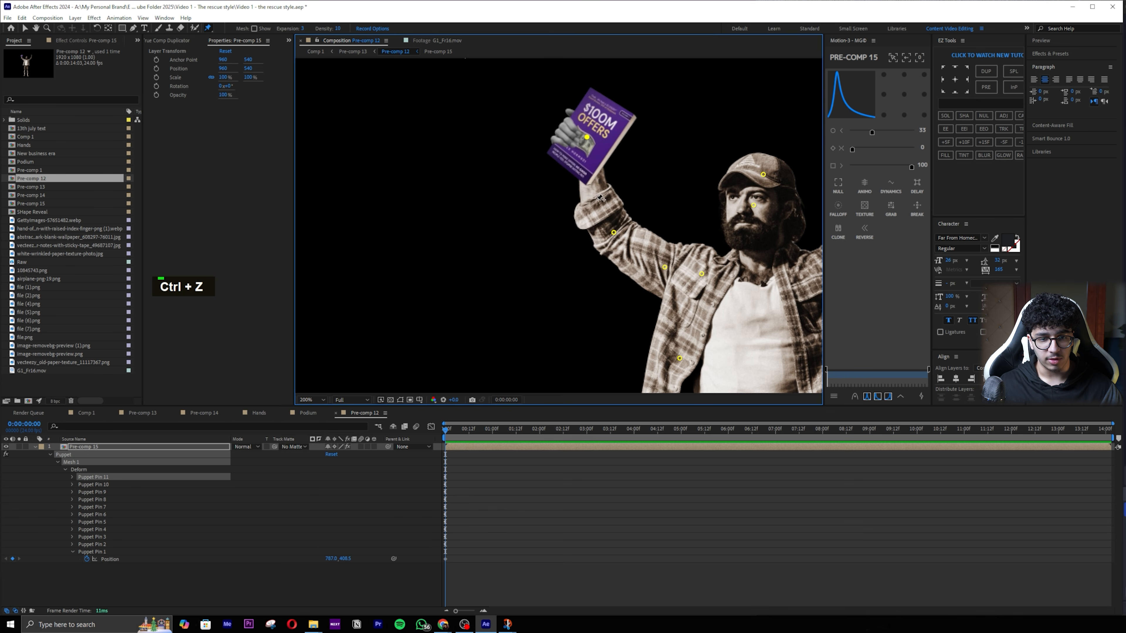
pyautogui.click(613, 232)
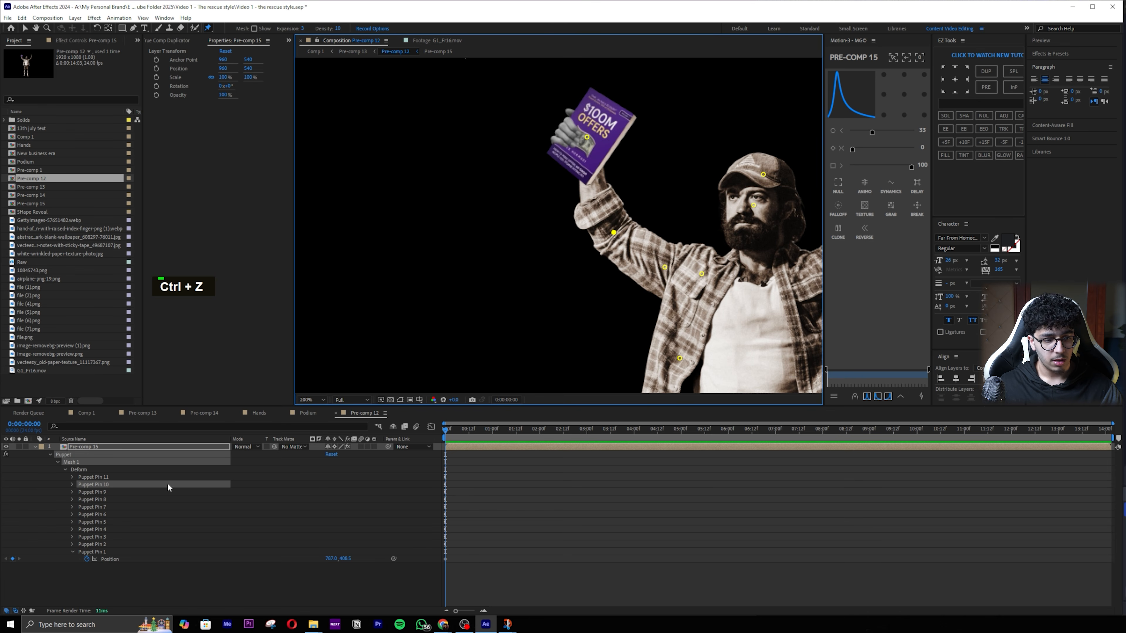
pyautogui.moveTo(585, 141); pyautogui.dragTo(603, 139)
pyautogui.press('u')
pyautogui.press('u')
pyautogui.moveTo(488, 429); pyautogui.dragTo(499, 430)
pyautogui.moveTo(603, 134); pyautogui.dragTo(562, 148)
# Step: Add the expression loopOut("pingpong") to the book-hand pin's position and preview the looping arm swing
pyautogui.click(34, 447)
pyautogui.press('u')
pyautogui.moveTo(541, 496); pyautogui.dragTo(437, 481)
pyautogui.keyDown('alt'); pyautogui.click(86, 484); pyautogui.keyUp('alt')
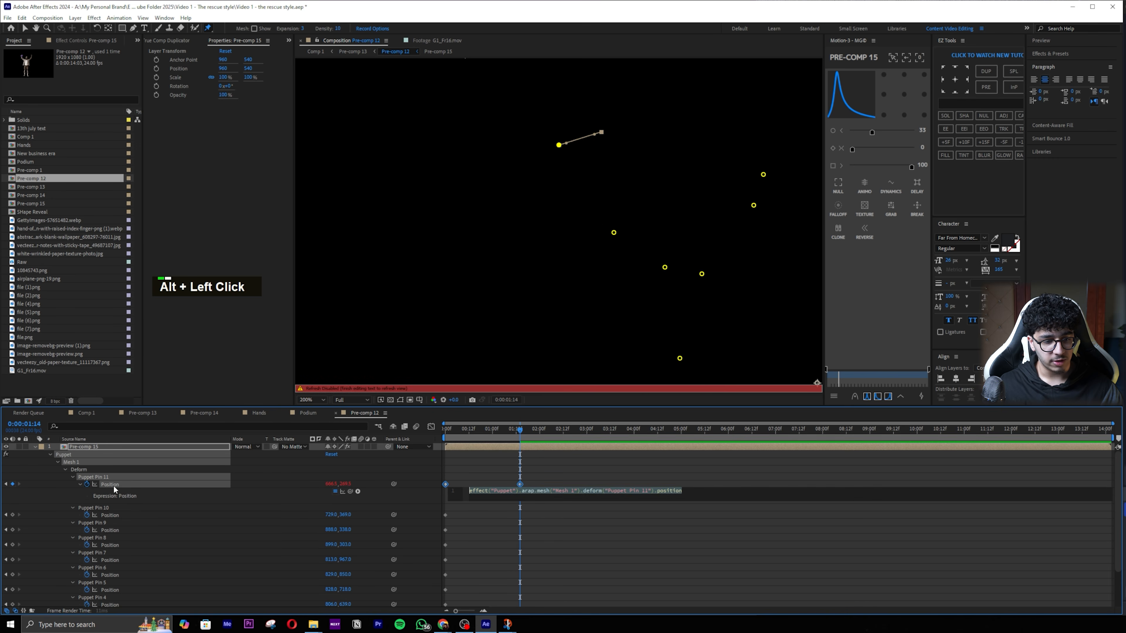
pyautogui.write('loop')
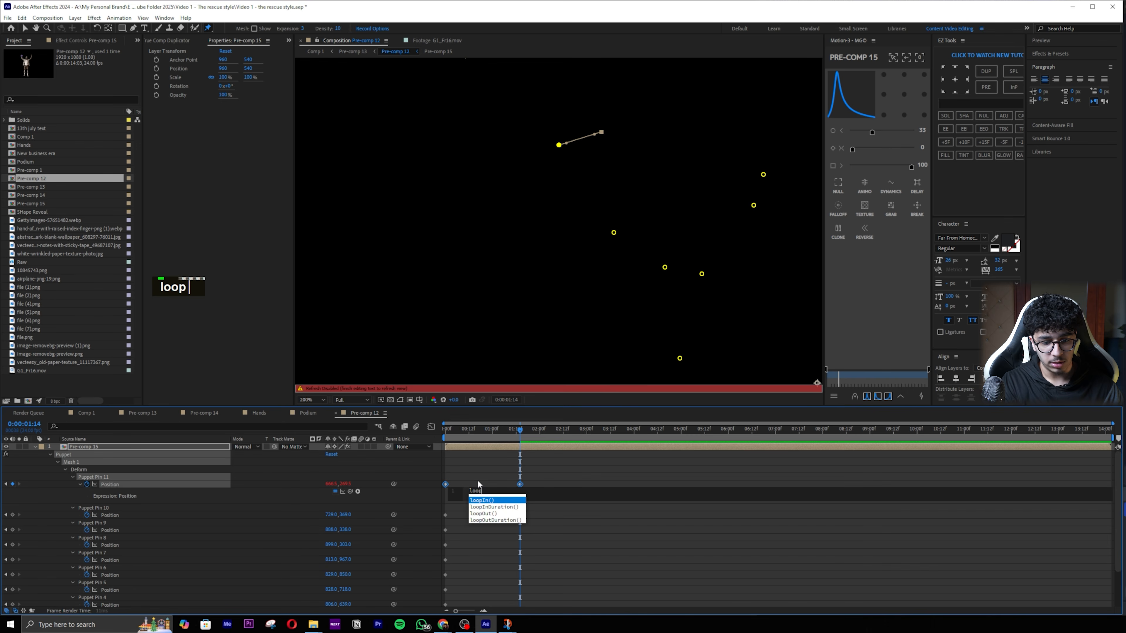
pyautogui.write('Out("pingpong"')
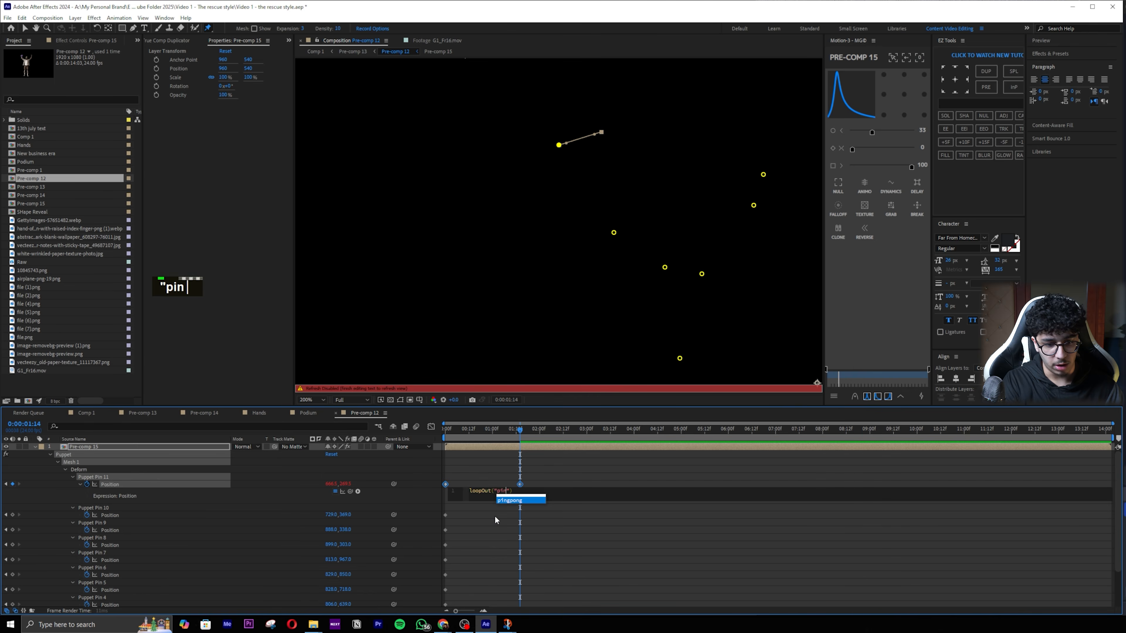
pyautogui.press('Return')
pyautogui.click(495, 516)
pyautogui.moveTo(466, 432); pyautogui.dragTo(428, 435)
pyautogui.press('space')
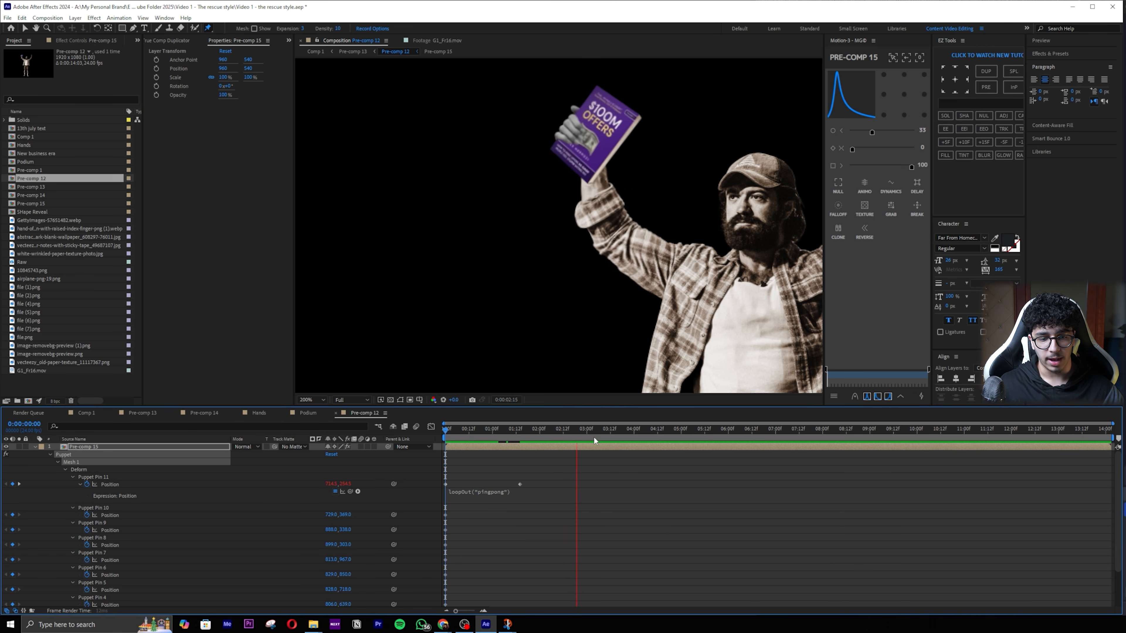
# Step: Insert posterizeTime(4) on a line above the loopOut expression of the book-hand pin and preview the stepped motion
pyautogui.doubleClick(465, 491)
pyautogui.press('Return')
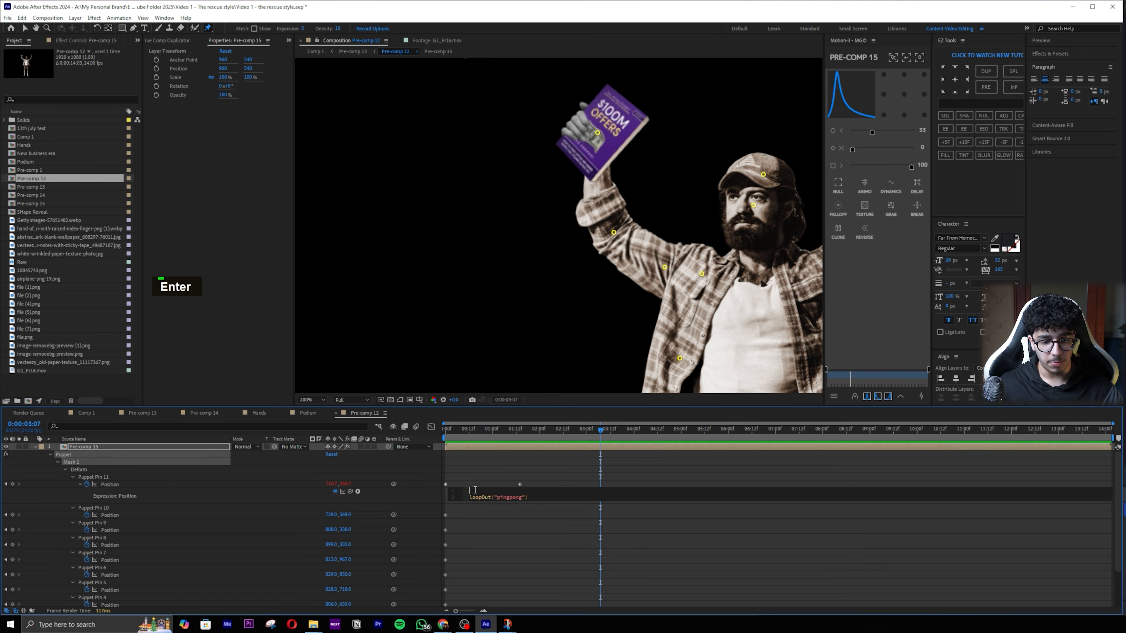
pyautogui.write('pos')
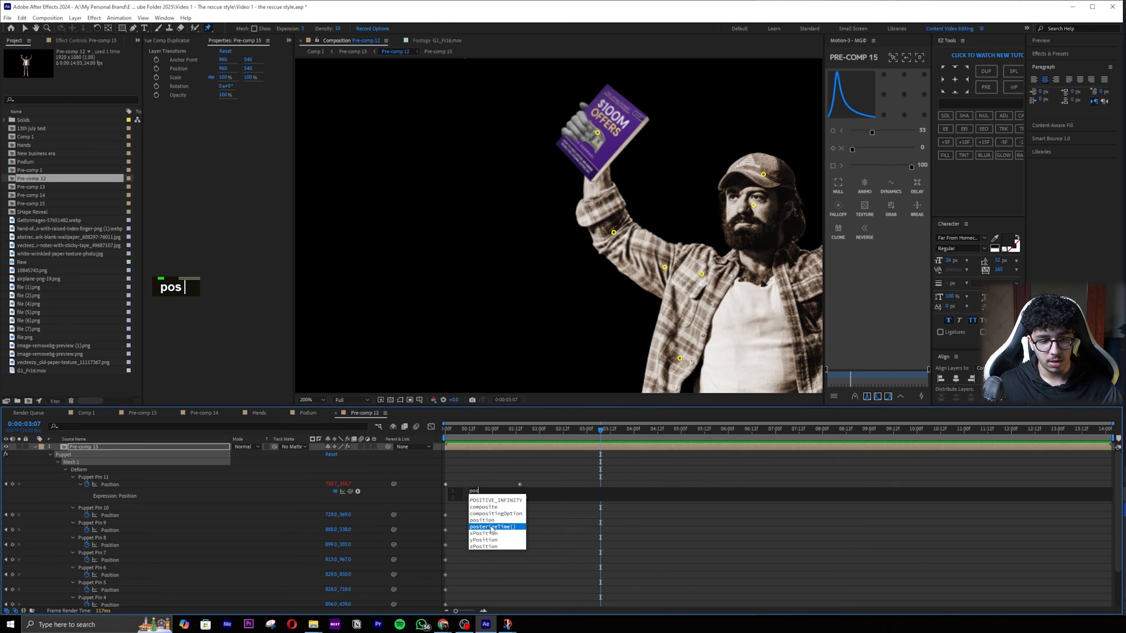
pyautogui.press('Return')
pyautogui.write('4')
pyautogui.click(556, 466)
pyautogui.moveTo(563, 430); pyautogui.dragTo(439, 430)
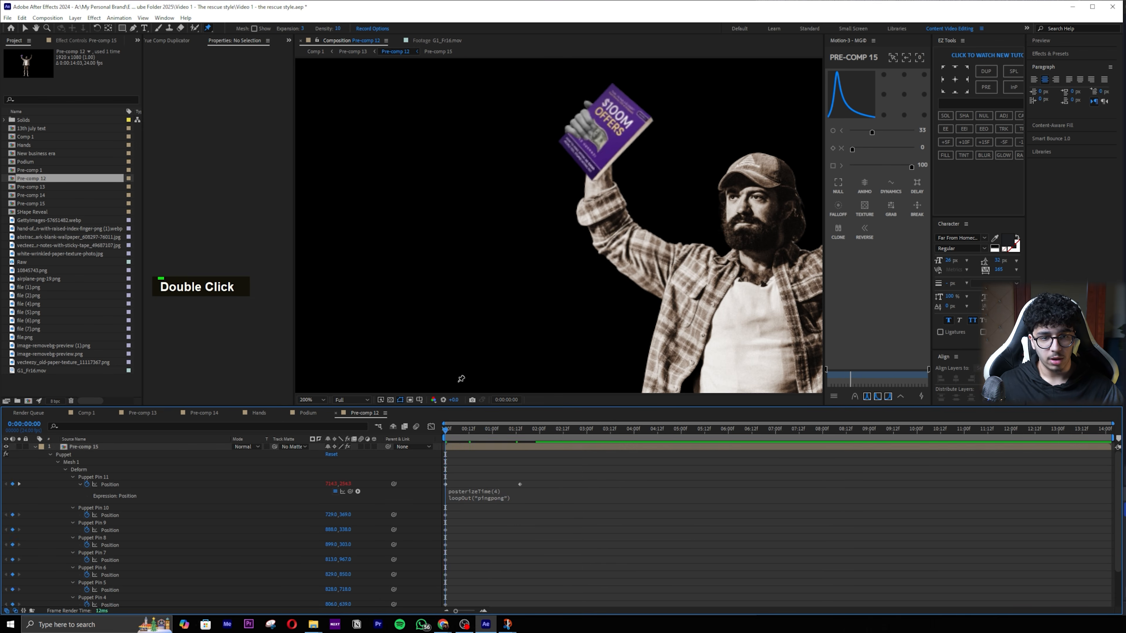
pyautogui.scroll(-1, 463, 377)
pyautogui.press('space')
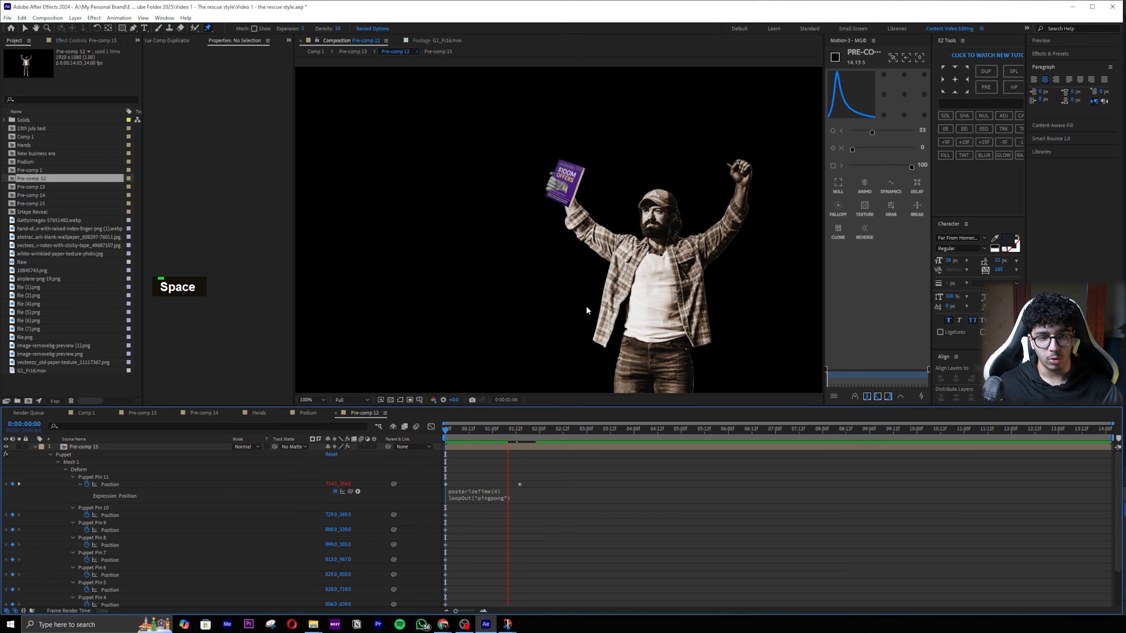
pyautogui.press('space')
# Step: Try moving the book-hand pin's second position keyframe earlier, and preview the faster arm swing
pyautogui.moveTo(520, 484); pyautogui.dragTo(486, 485)
pyautogui.moveTo(501, 437); pyautogui.dragTo(435, 434)
pyautogui.press('space')
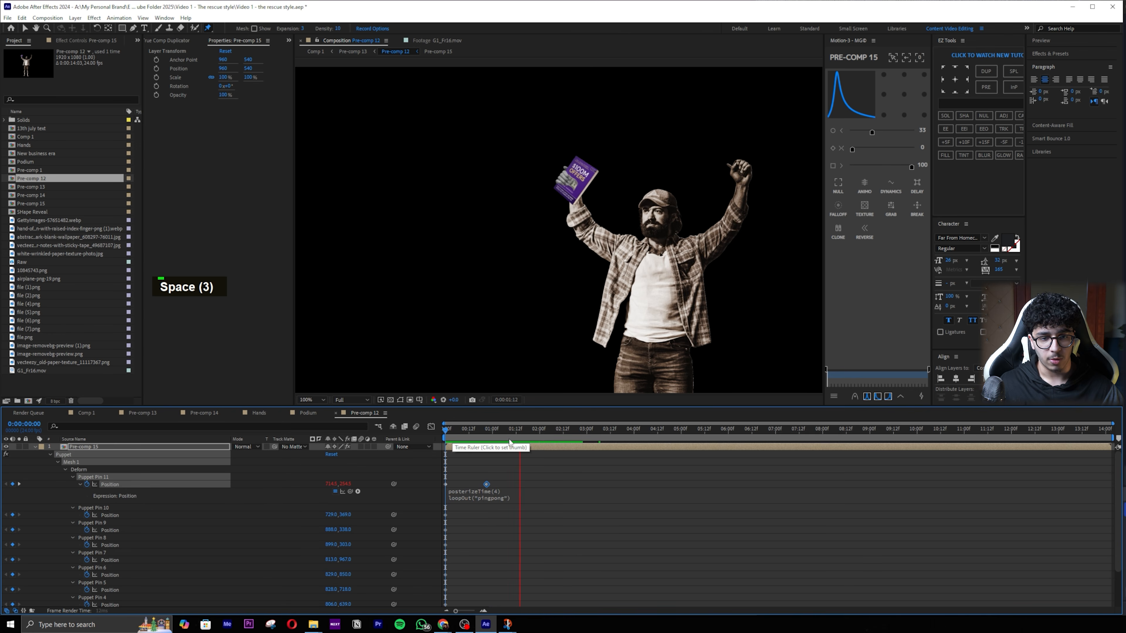
pyautogui.press('space')
# Step: Change the posterizeTime value in the book-hand pin's position expression to 8 and preview the arm swing
pyautogui.click(511, 494)
pyautogui.doubleClick(515, 491)
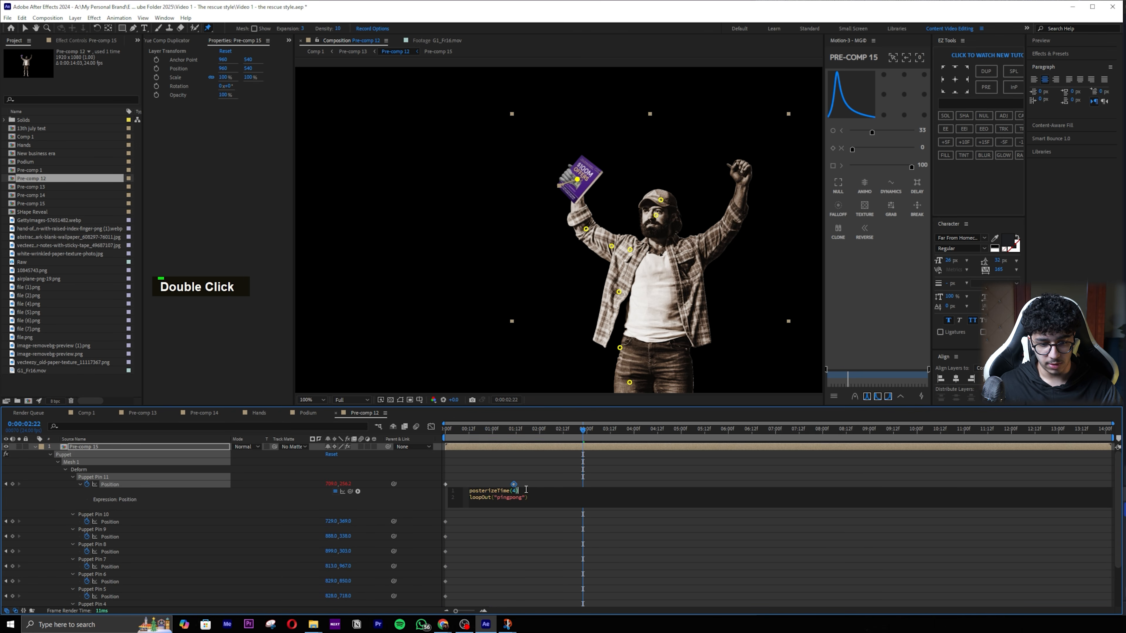
pyautogui.press('BackSpace')
pyautogui.write('8')
pyautogui.click(515, 486)
pyautogui.doubleClick(517, 486)
pyautogui.press('space')
pyautogui.press('space')
# Step: Ease both position keyframes of the book-hand pin, preview the swing and display its speed graph
pyautogui.press('F9')
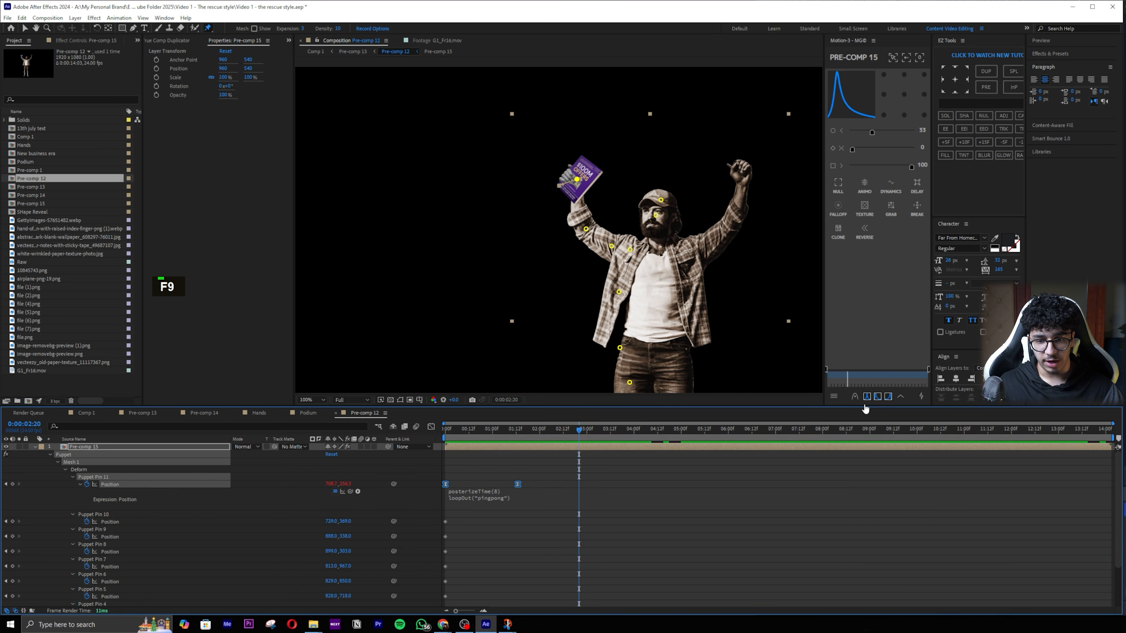
pyautogui.press('space')
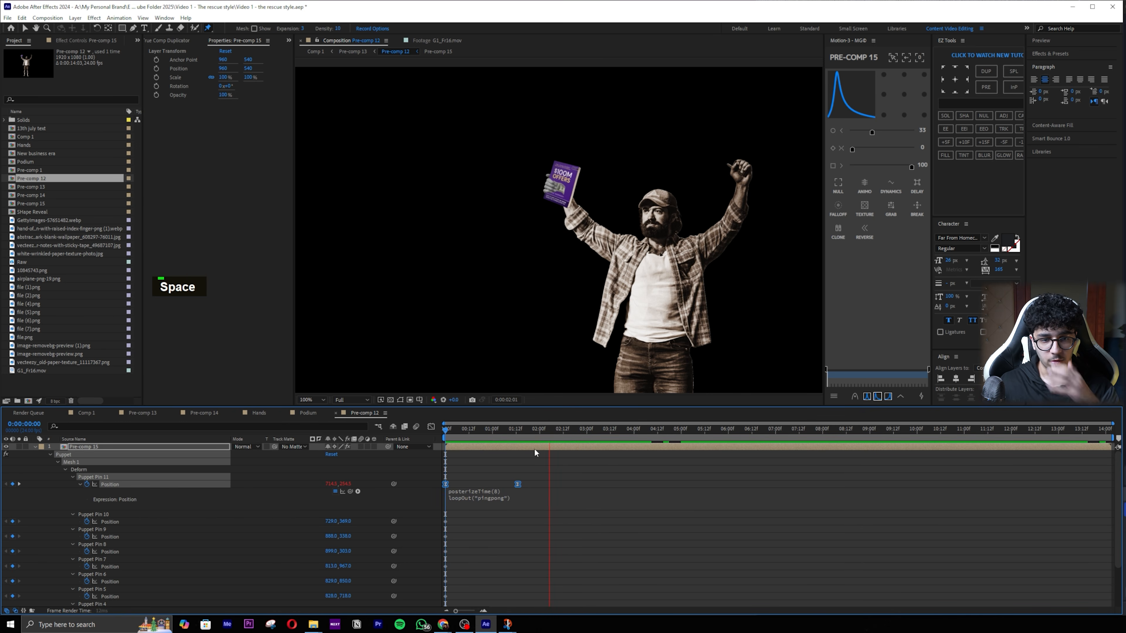
pyautogui.click(430, 426)
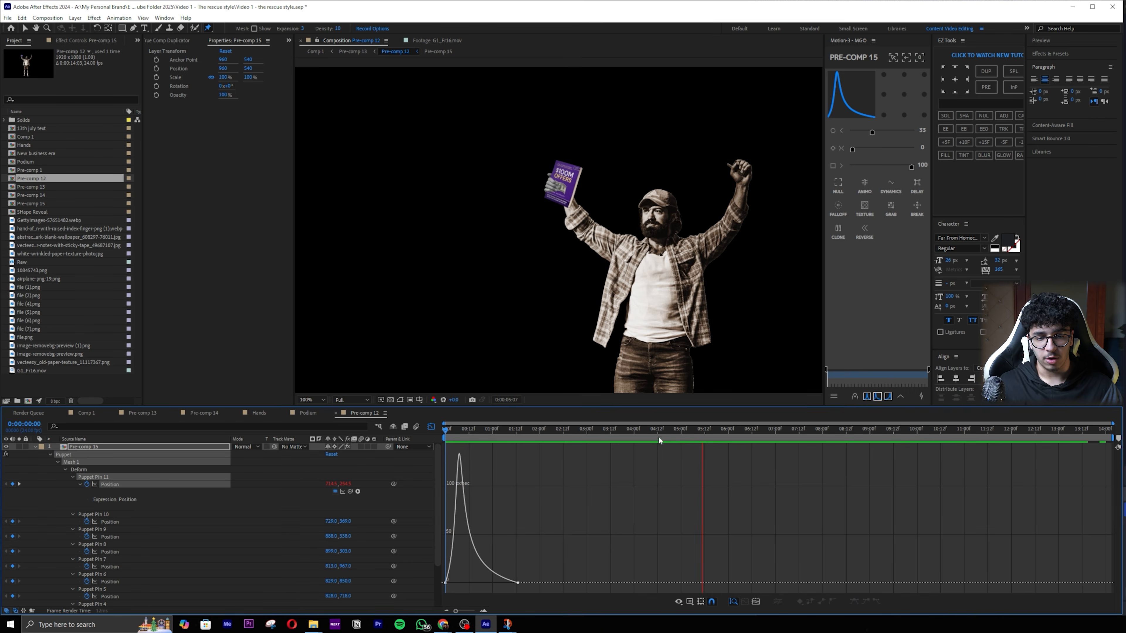
# Step: Preview the eased arm swing inside the full collage scene in Pre-comp 13
pyautogui.press('Tab')
pyautogui.click(579, 286)
pyautogui.press('space')
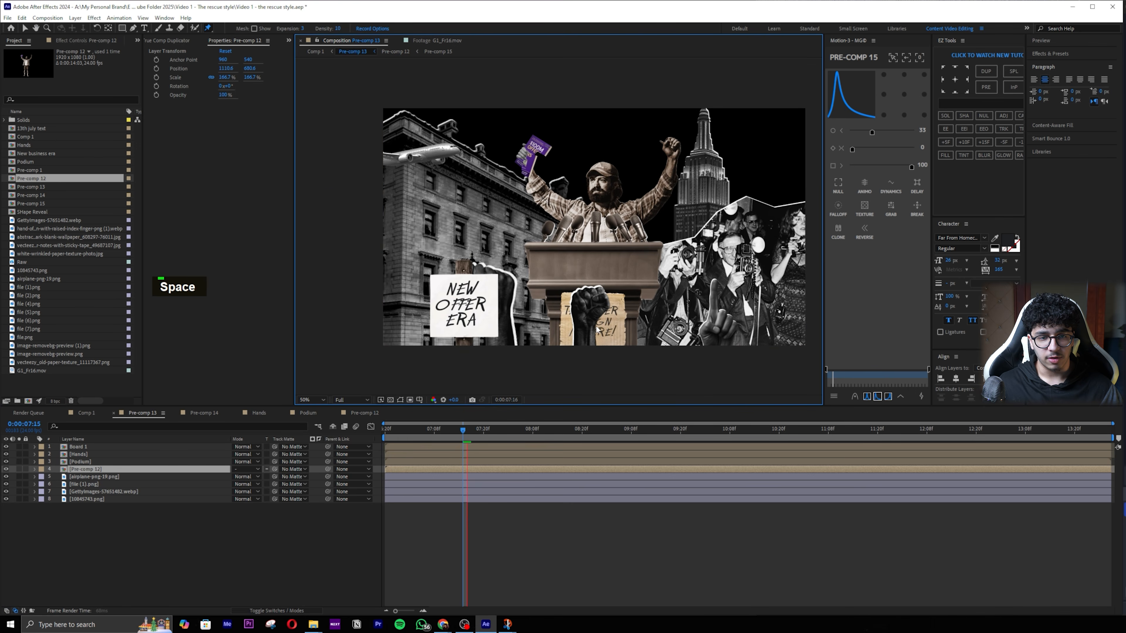
pyautogui.press('space')
pyautogui.doubleClick(177, 469)
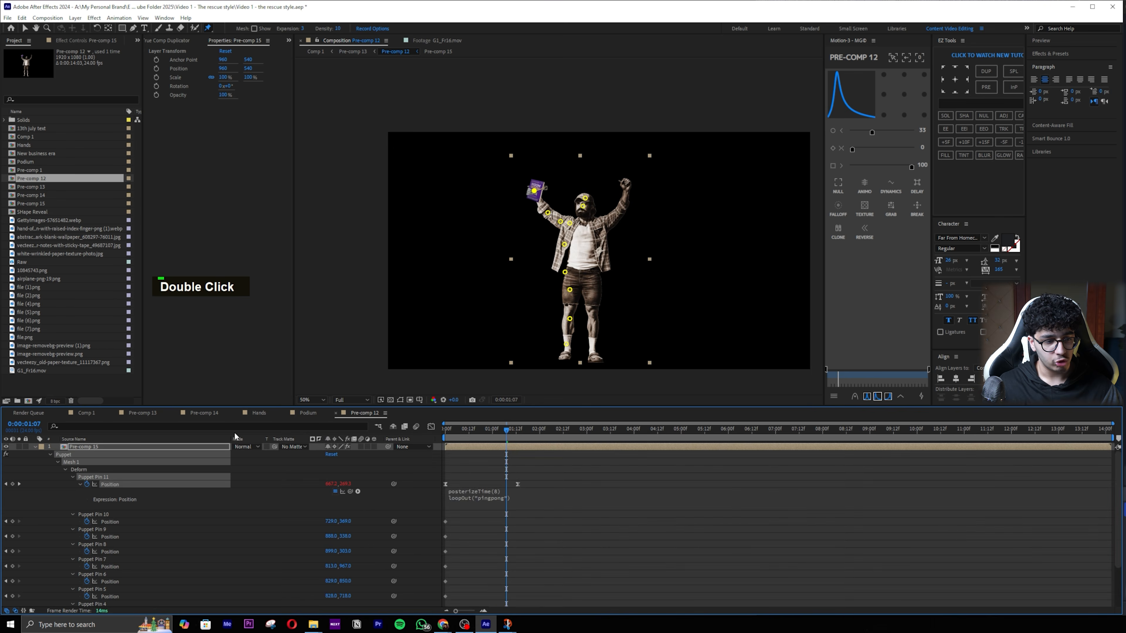
pyautogui.click(35, 447)
pyautogui.press('space')
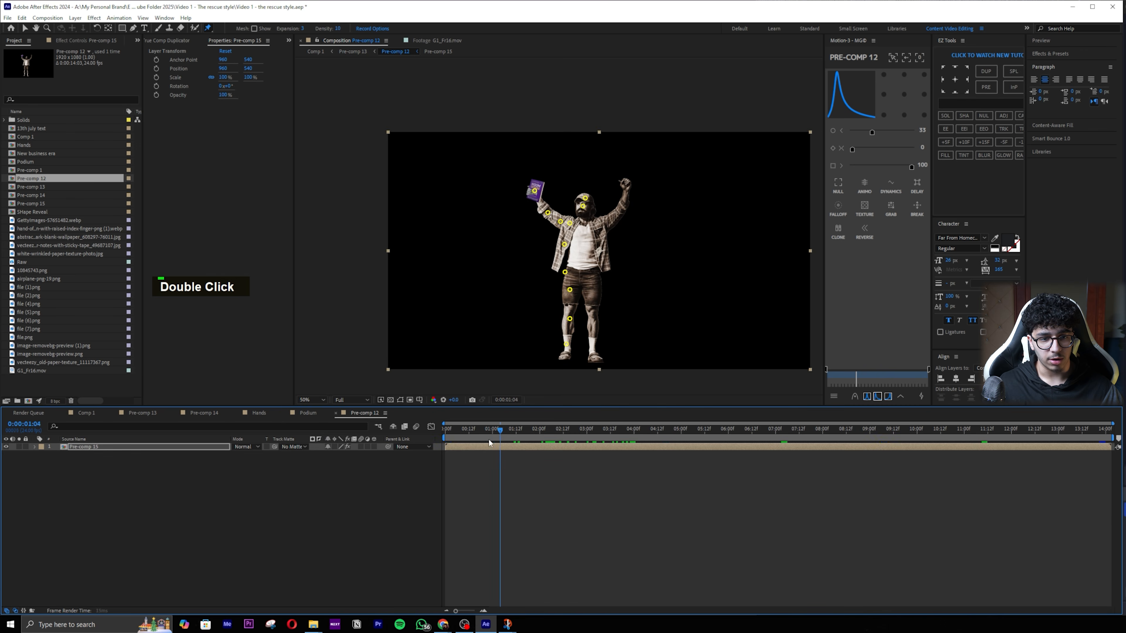
pyautogui.press('Tab')
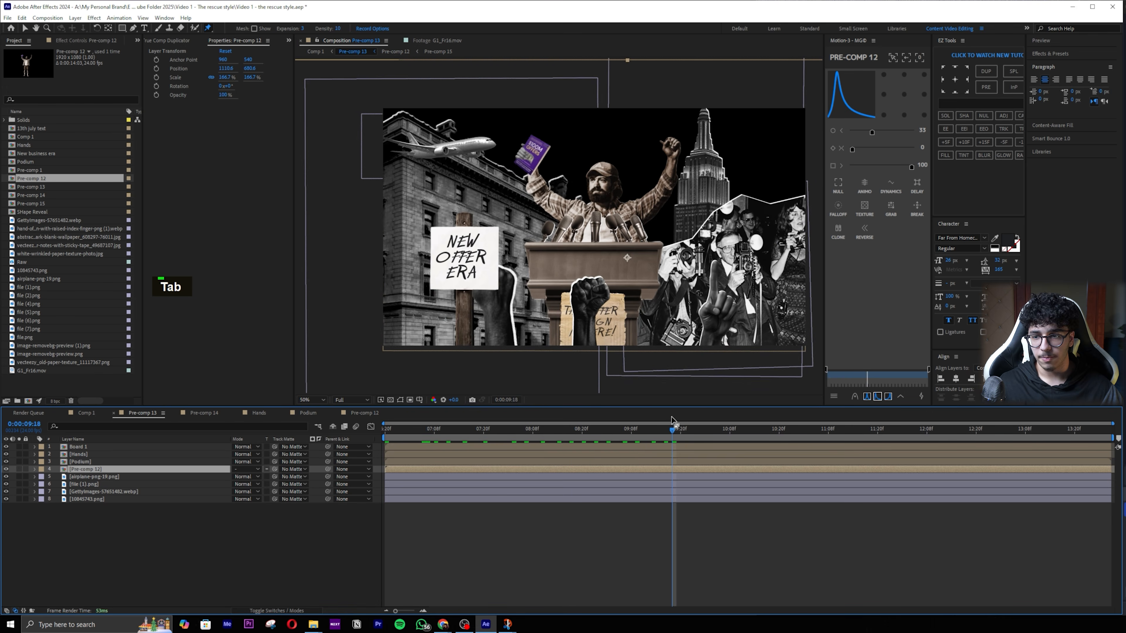
pyautogui.press('space')
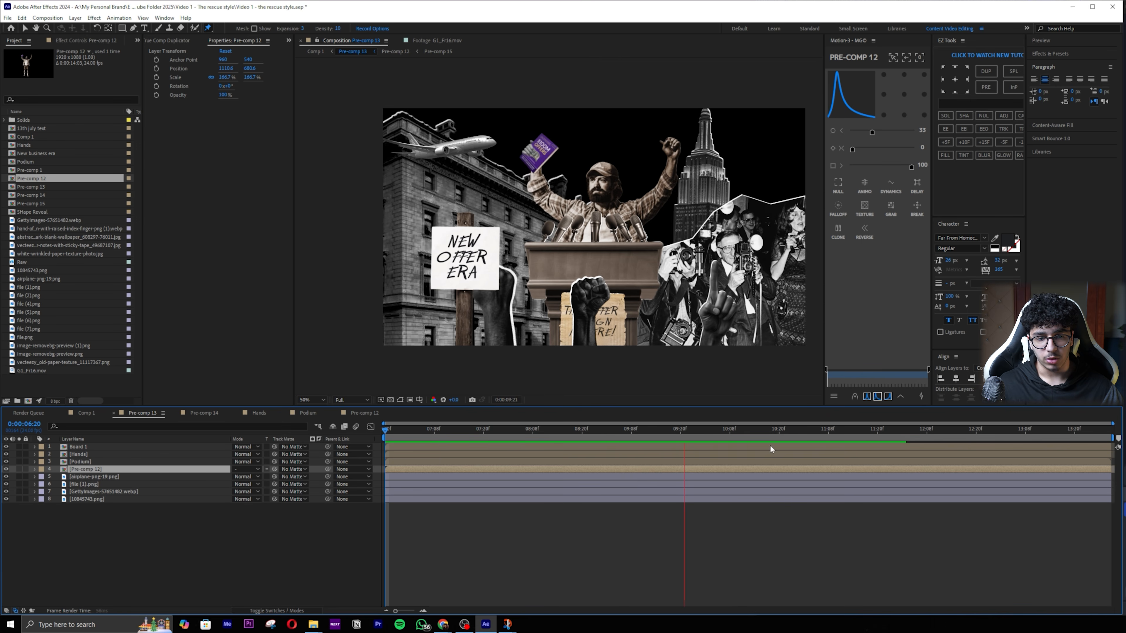
pyautogui.press('space')
# Step: Hide the paper_texture.jpg and paper_texture_3.jpg layers in Comp 1
pyautogui.moveTo(413, 432); pyautogui.dragTo(458, 433)
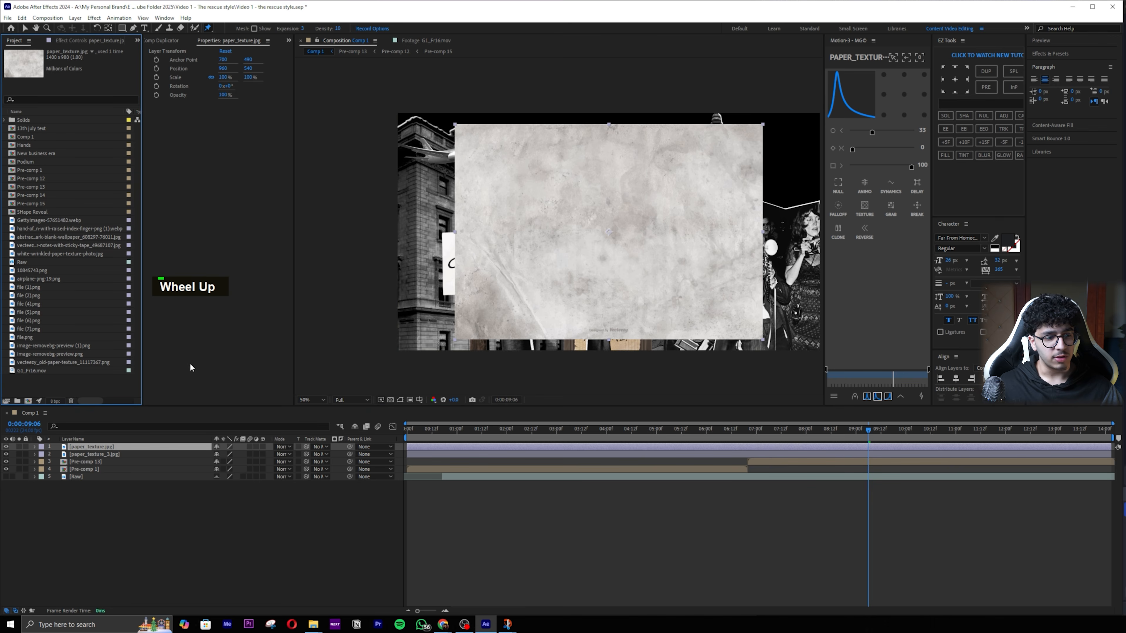
pyautogui.press('v')
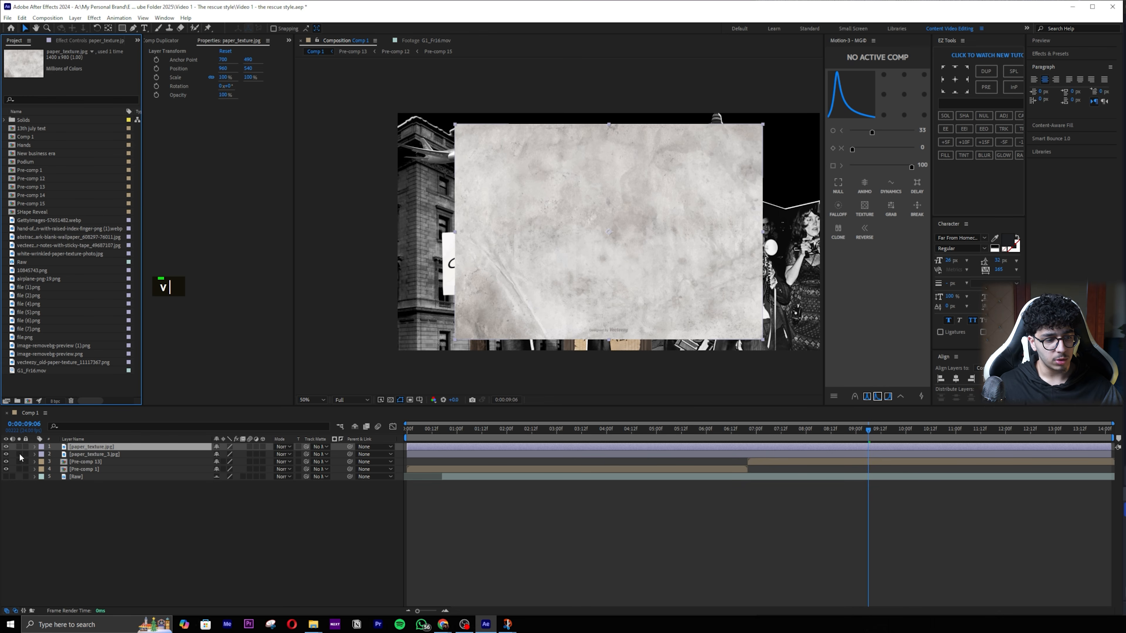
pyautogui.click(7, 454)
pyautogui.click(6, 446)
# Step: Copy the paper_texture_3.jpg layer from Comp 1 into Pre-comp 12 above the man and scale it to 144% to cover the frame
pyautogui.click(84, 454)
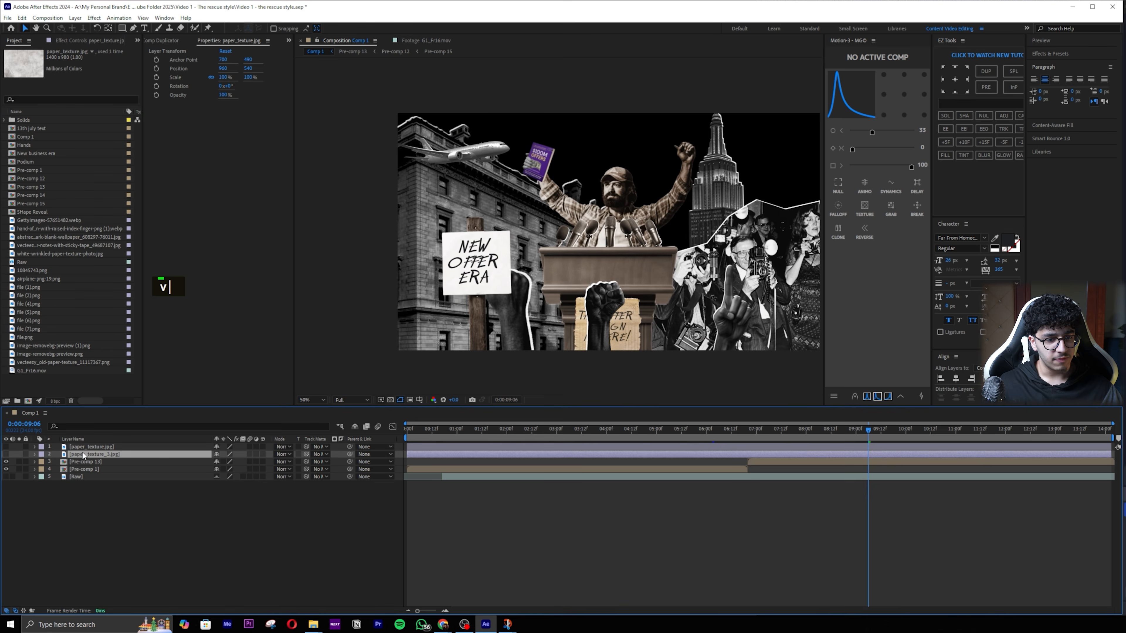
pyautogui.moveTo(658, 431); pyautogui.dragTo(812, 431)
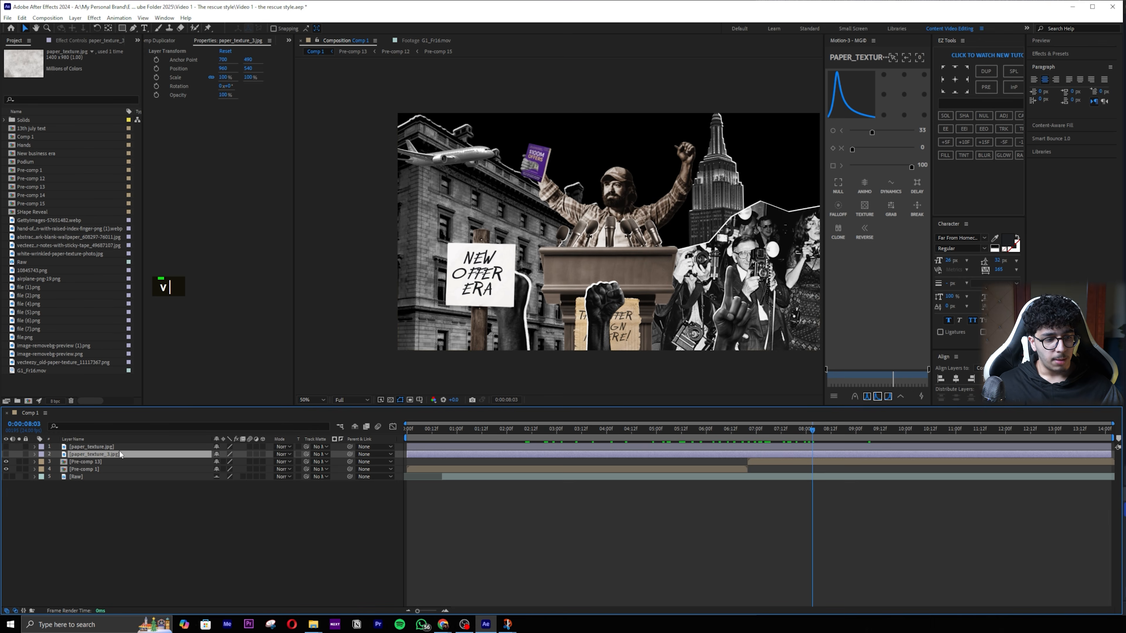
pyautogui.doubleClick(105, 461)
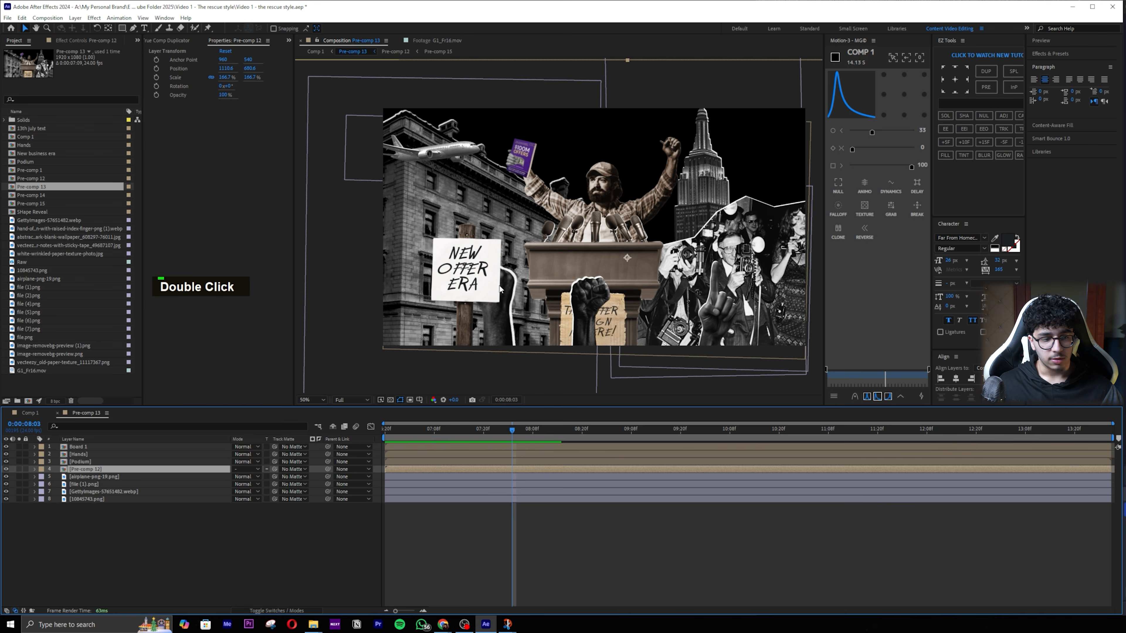
pyautogui.click(6, 469)
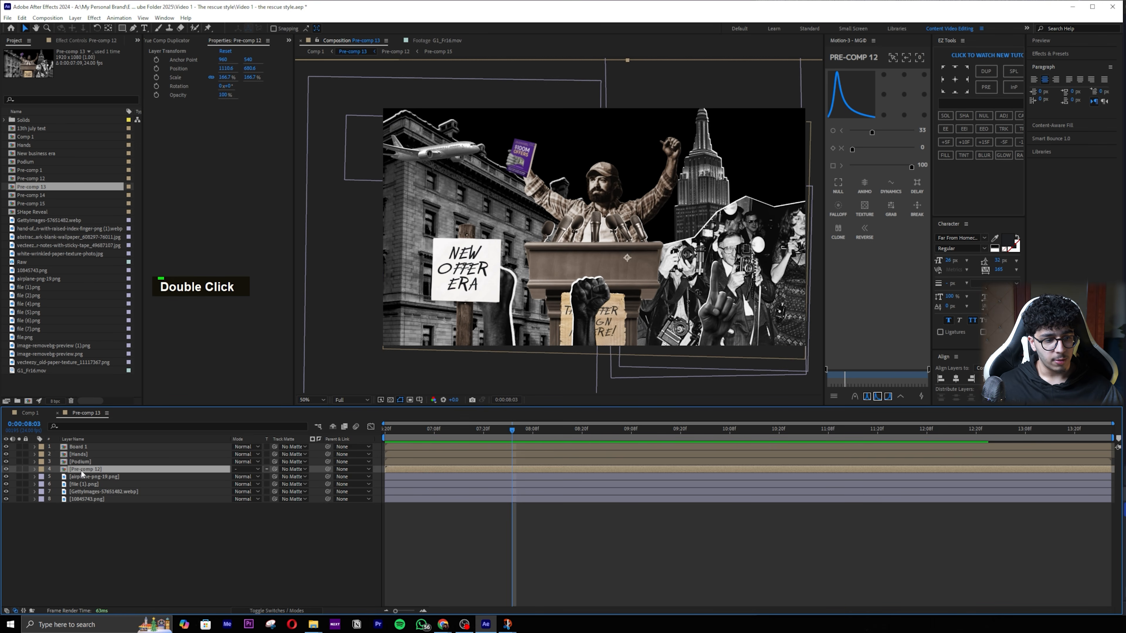
pyautogui.doubleClick(102, 469)
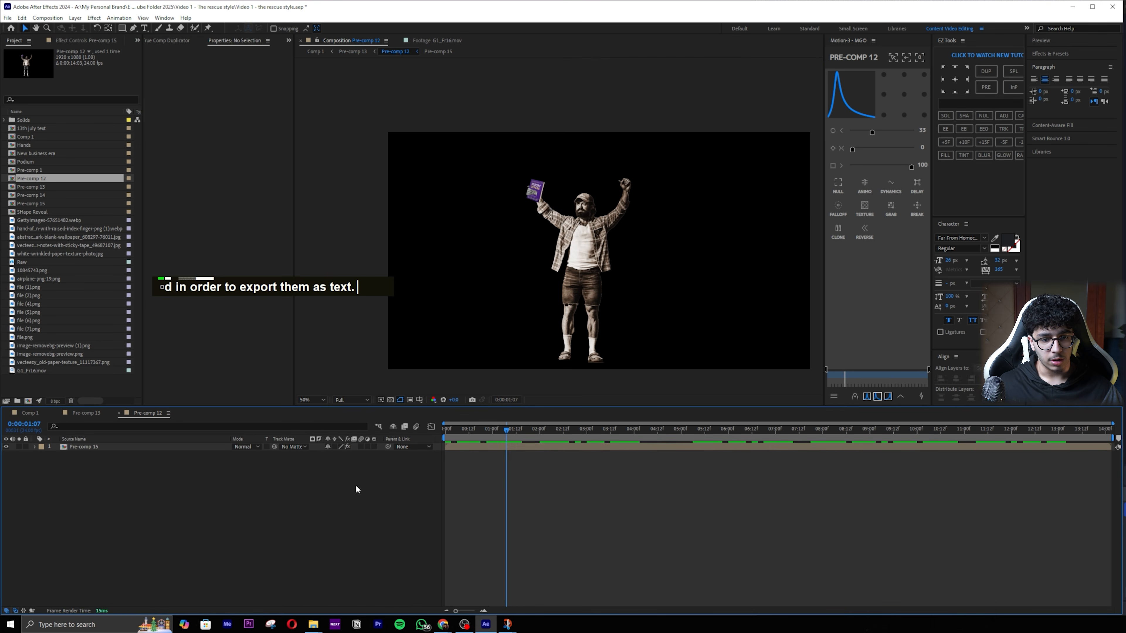
pyautogui.click(6, 447)
pyautogui.hotkey('ctrl', 'Home')
pyautogui.press('s')
pyautogui.hotkey('ctrl', 'alt', 'f')
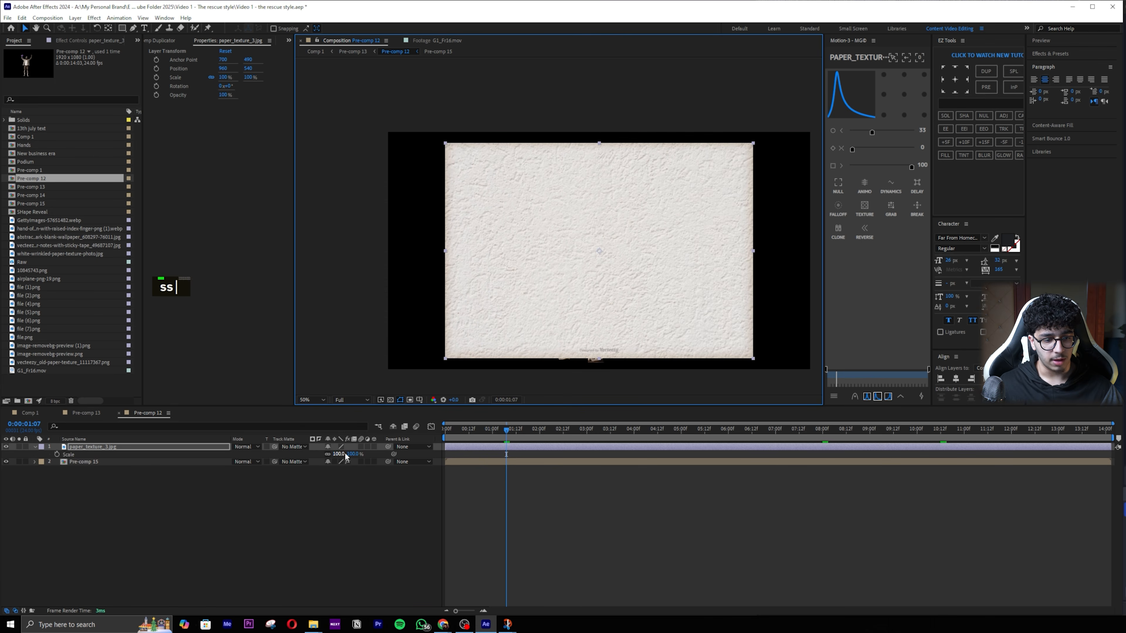
# Step: Apply Curves to the paper texture and bend the RGB curve into a steep wave for a dark, high-contrast grain
pyautogui.hotkey('ctrl', 'space')
pyautogui.write('curv')
pyautogui.press('Return')
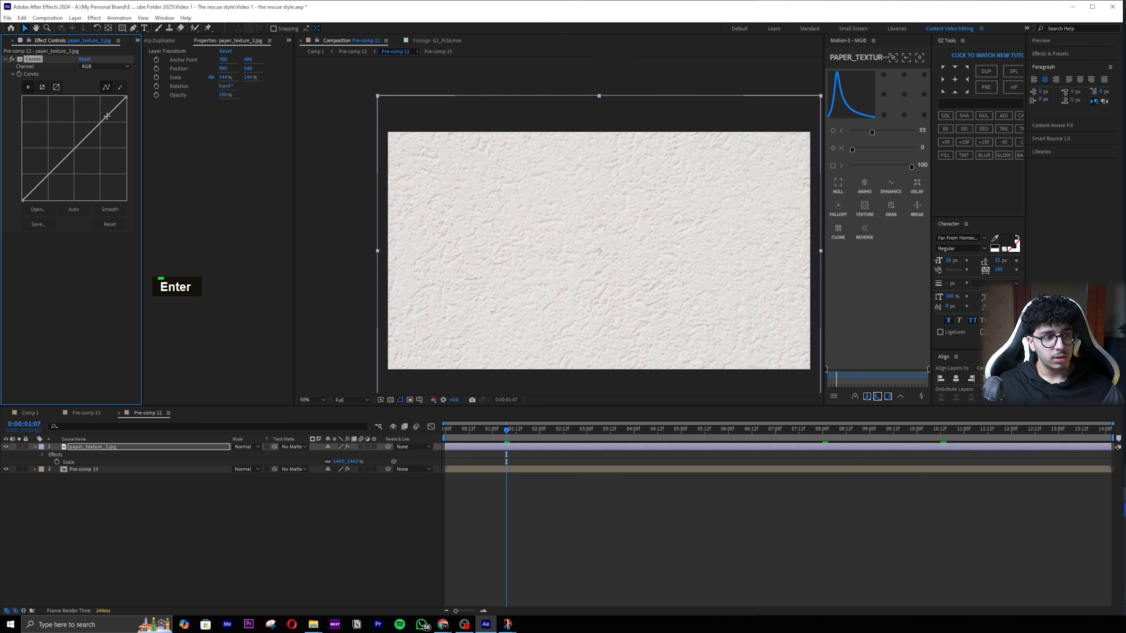
pyautogui.moveTo(76, 153); pyautogui.dragTo(55, 164)
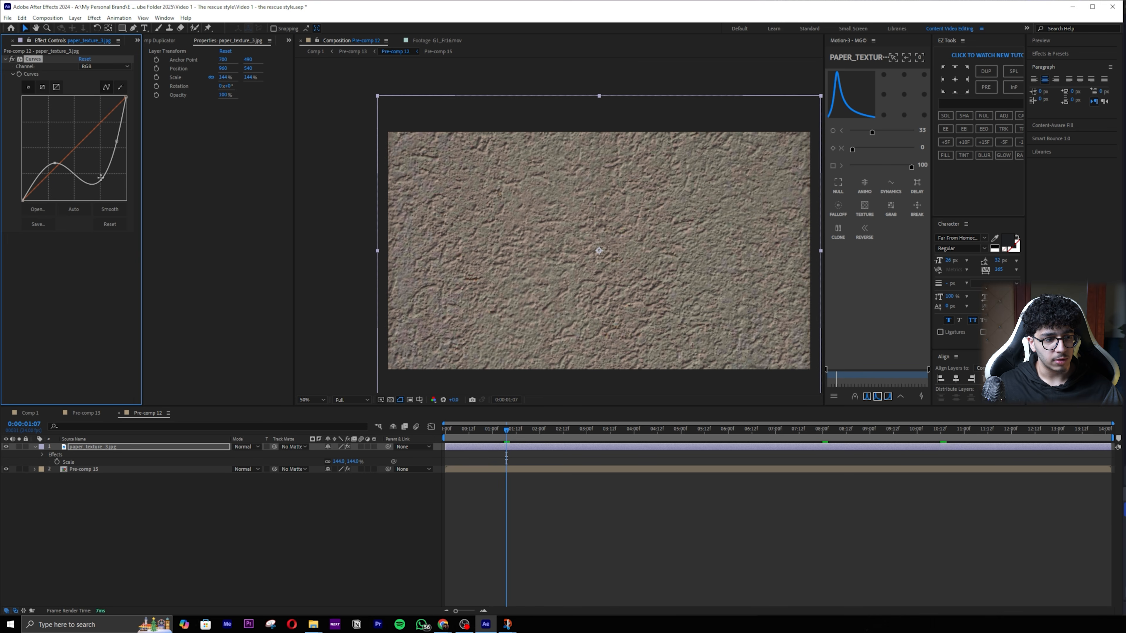
pyautogui.moveTo(100, 179); pyautogui.dragTo(119, 158)
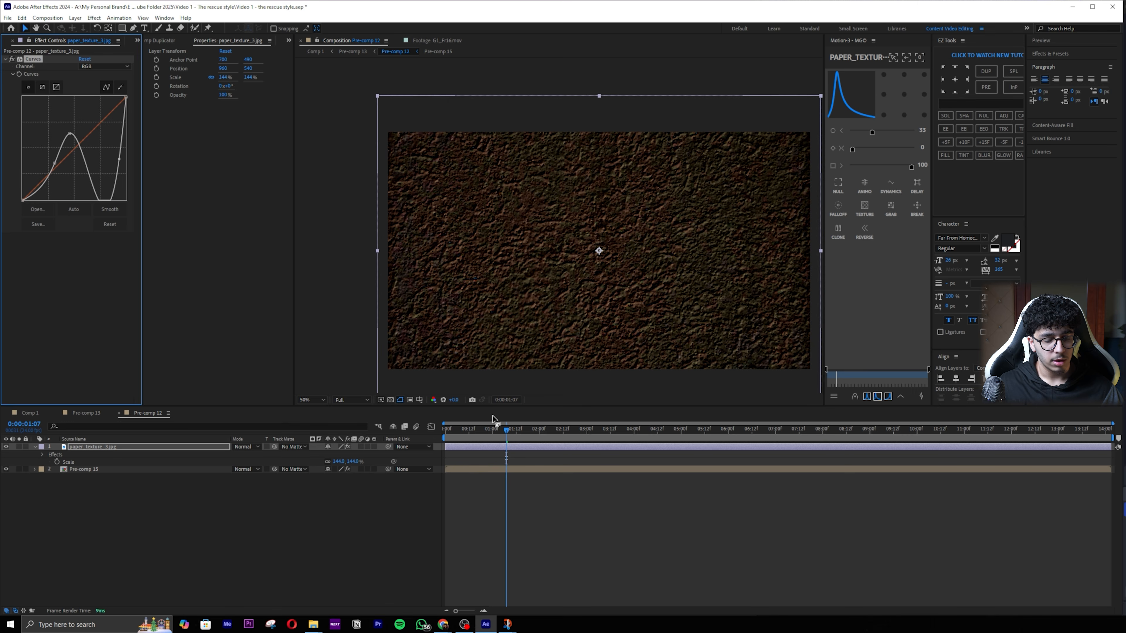
# Step: Add Hue/Saturation to the paper texture and lower Master Saturation to -99
pyautogui.click(294, 447)
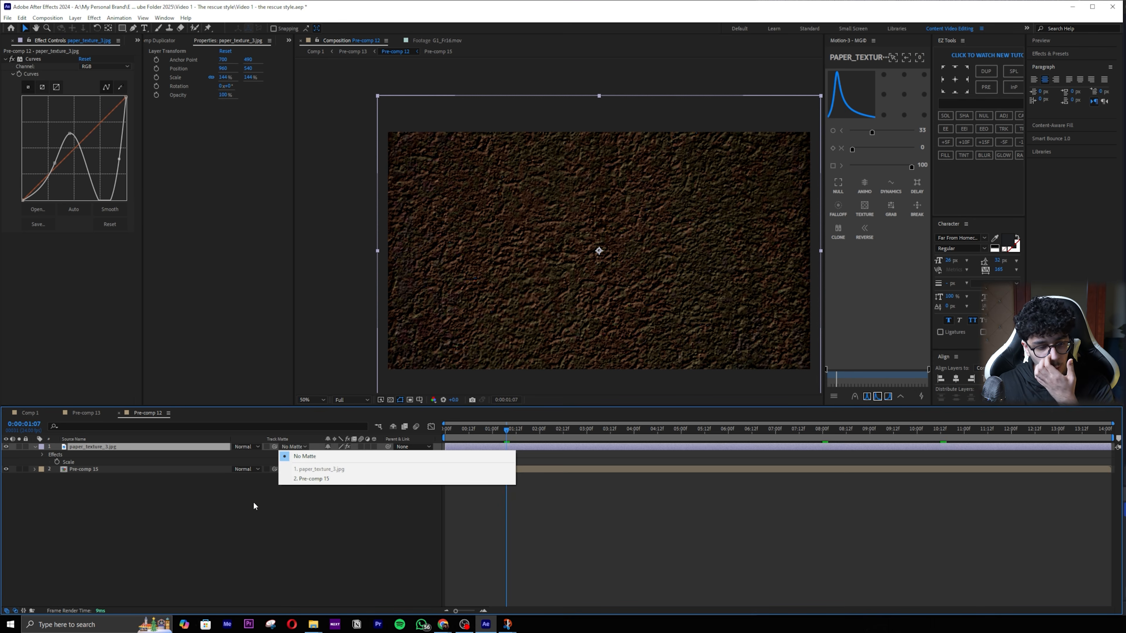
pyautogui.doubleClick(145, 448)
pyautogui.hotkey('ctrl', 'space')
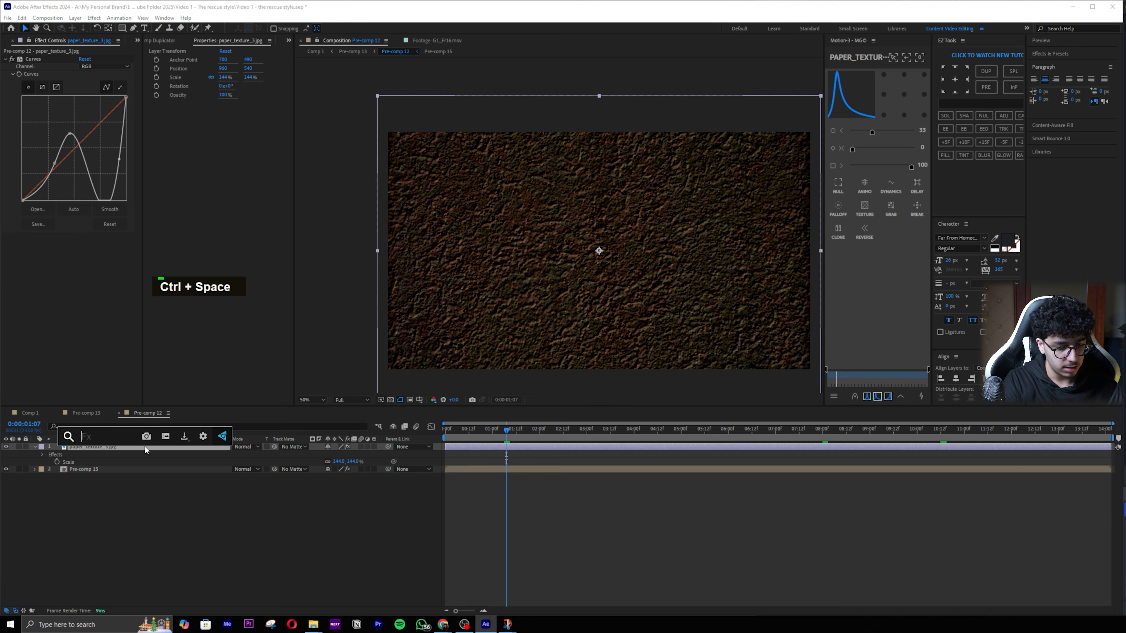
pyautogui.write('hue')
pyautogui.press('Return')
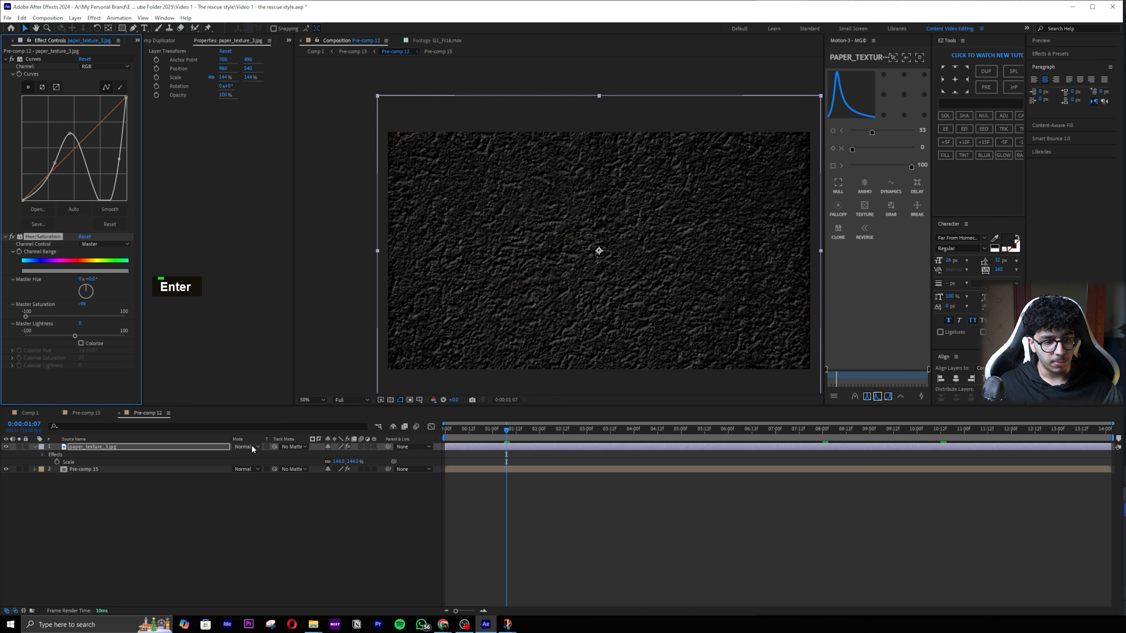
# Step: Set the paper texture's blending mode to Overlay and check it over the man
pyautogui.click(288, 446)
pyautogui.click(246, 446)
pyautogui.click(271, 225)
pyautogui.scroll(2, 546, 377)
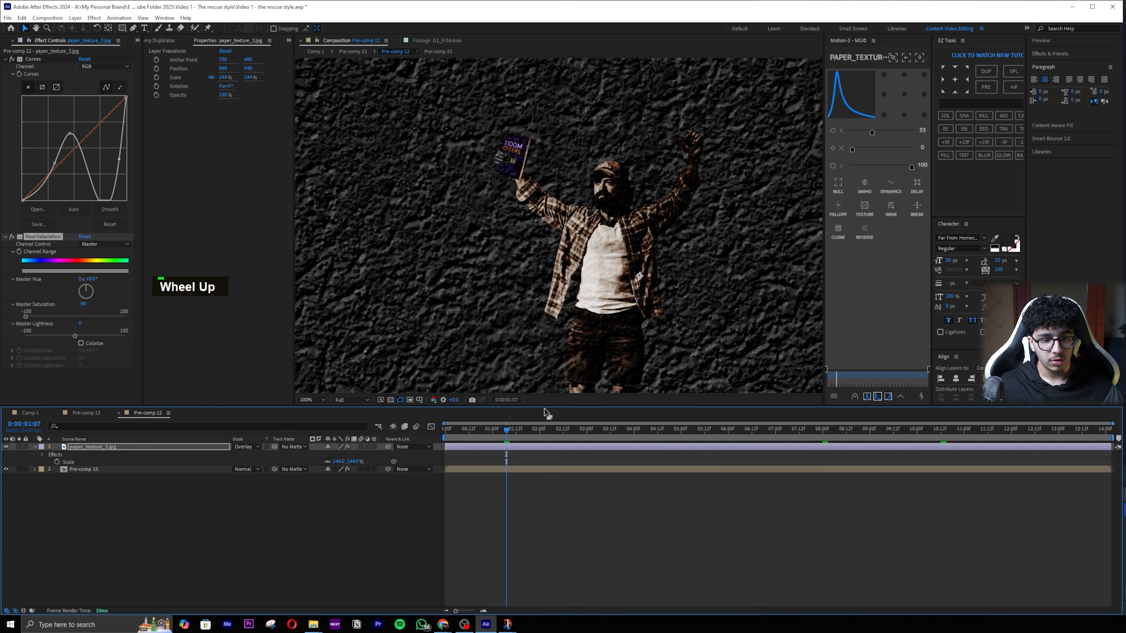
pyautogui.moveTo(526, 436); pyautogui.dragTo(575, 433)
# Step: Lower the paper texture's opacity to about 40% and matte it to Pre-comp 15, keeping that layer visible
pyautogui.press('t')
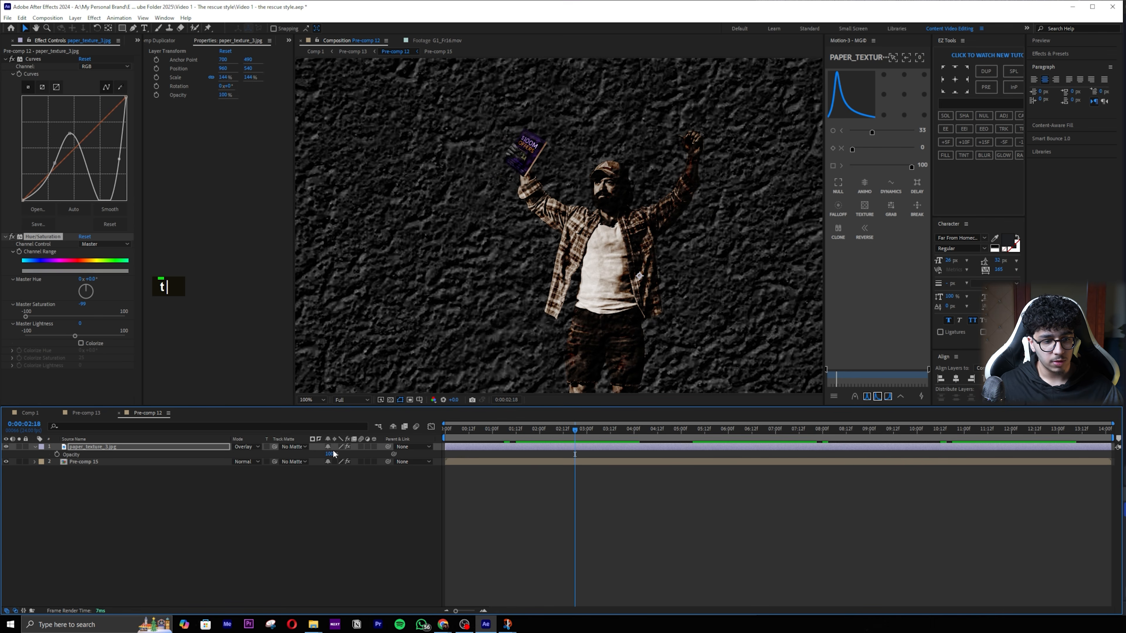
pyautogui.moveTo(326, 454); pyautogui.dragTo(191, 462)
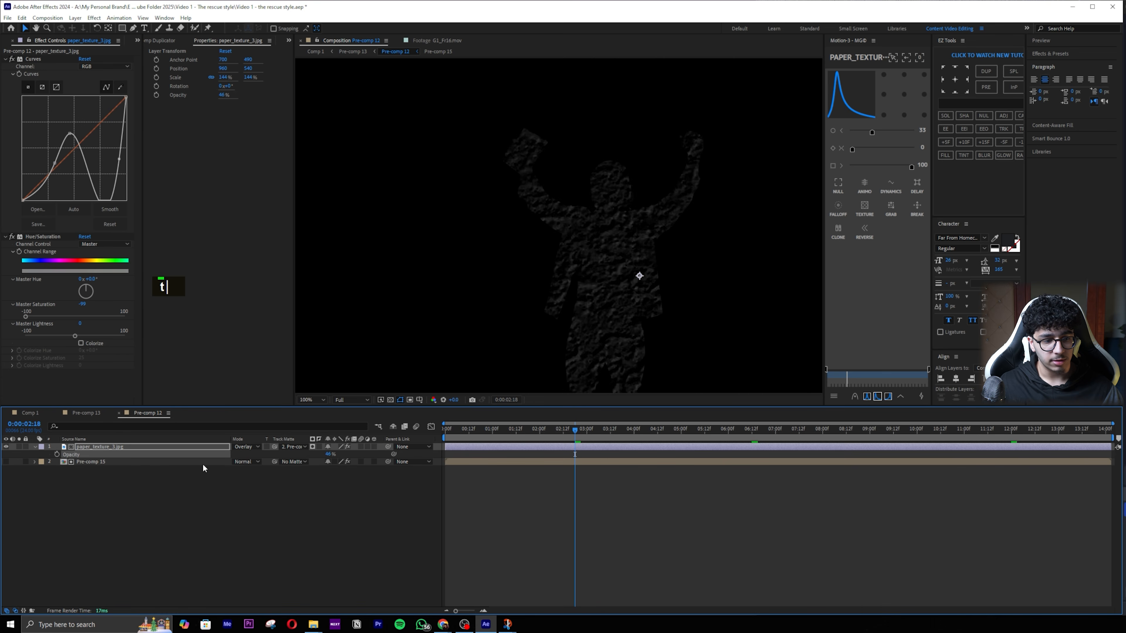
pyautogui.click(6, 462)
pyautogui.scroll(1, 609, 326)
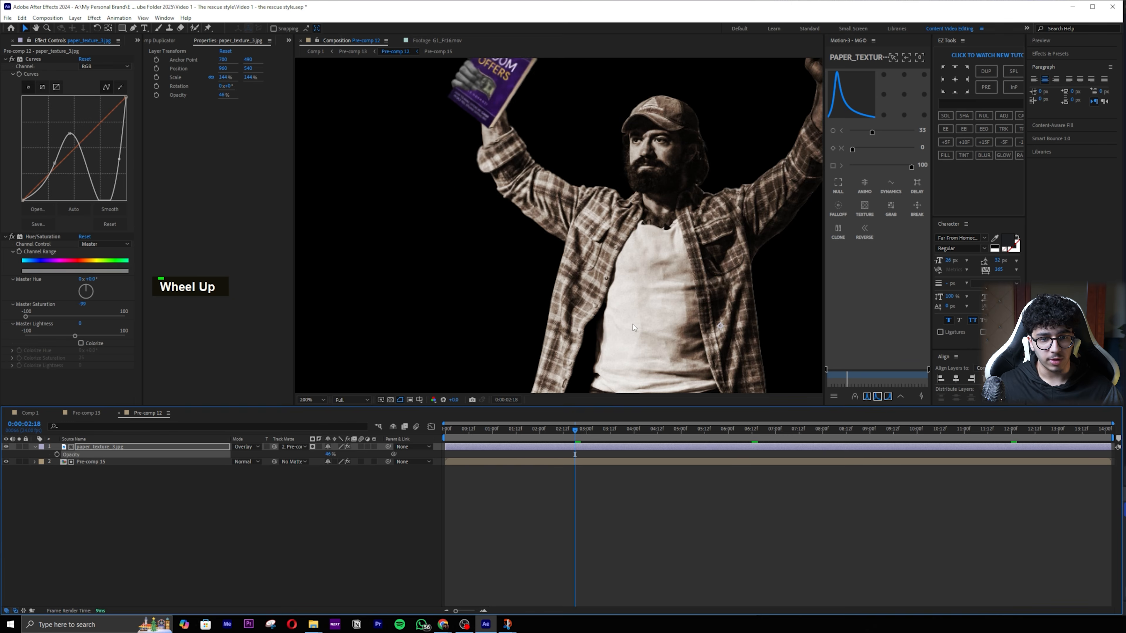
# Step: Compare the man with and without the paper texture, and reduce the texture's opacity to about 20%
pyautogui.moveTo(633, 326); pyautogui.dragTo(502, 326)
pyautogui.click(5, 447)
pyautogui.click(5, 447)
pyautogui.click(6, 446)
pyautogui.click(5, 447)
pyautogui.press('t')
pyautogui.press('t')
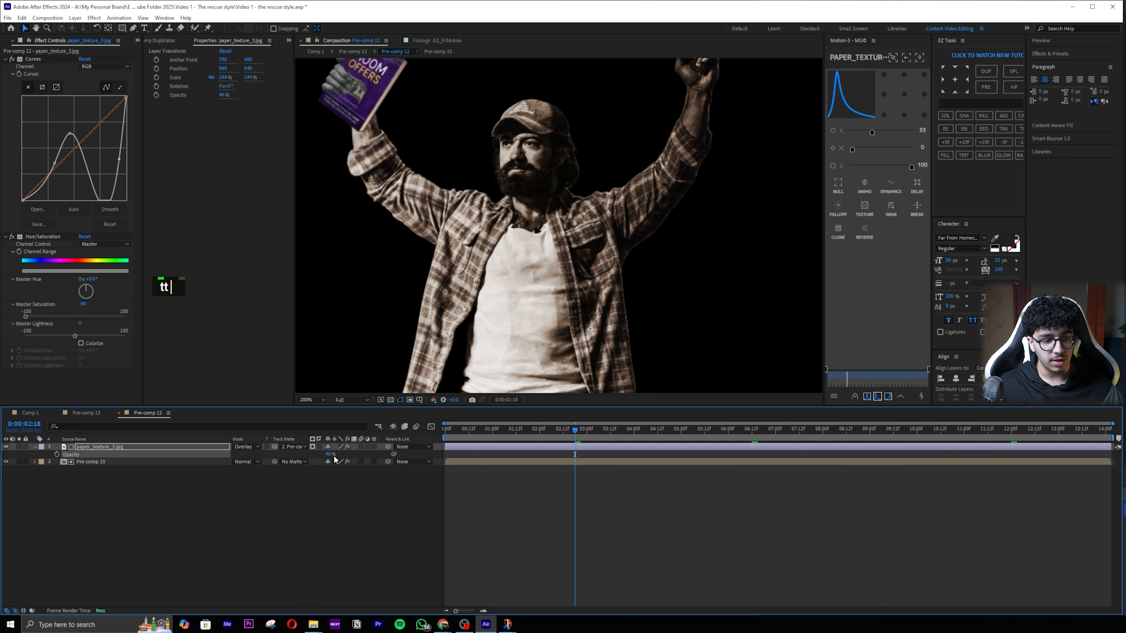
pyautogui.moveTo(331, 453); pyautogui.dragTo(339, 447)
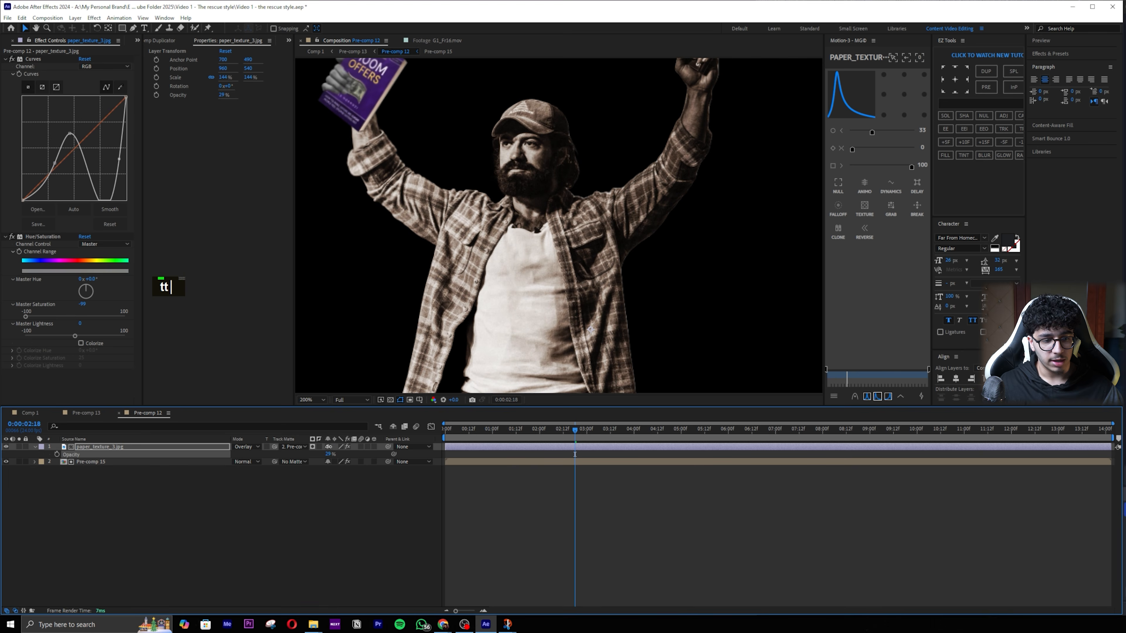
# Step: Apply Motion Tile to the paper texture and enable Mirror Edges
pyautogui.hotkey('ctrl', 'space')
pyautogui.write('motion')
pyautogui.press('Return')
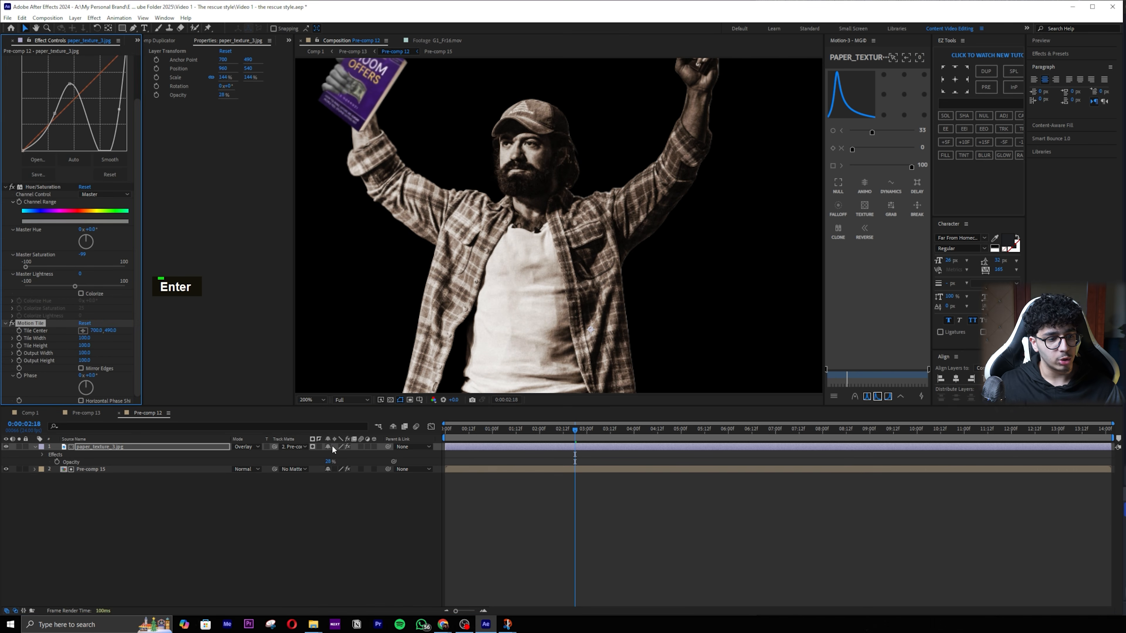
pyautogui.scroll(-2, 504, 296)
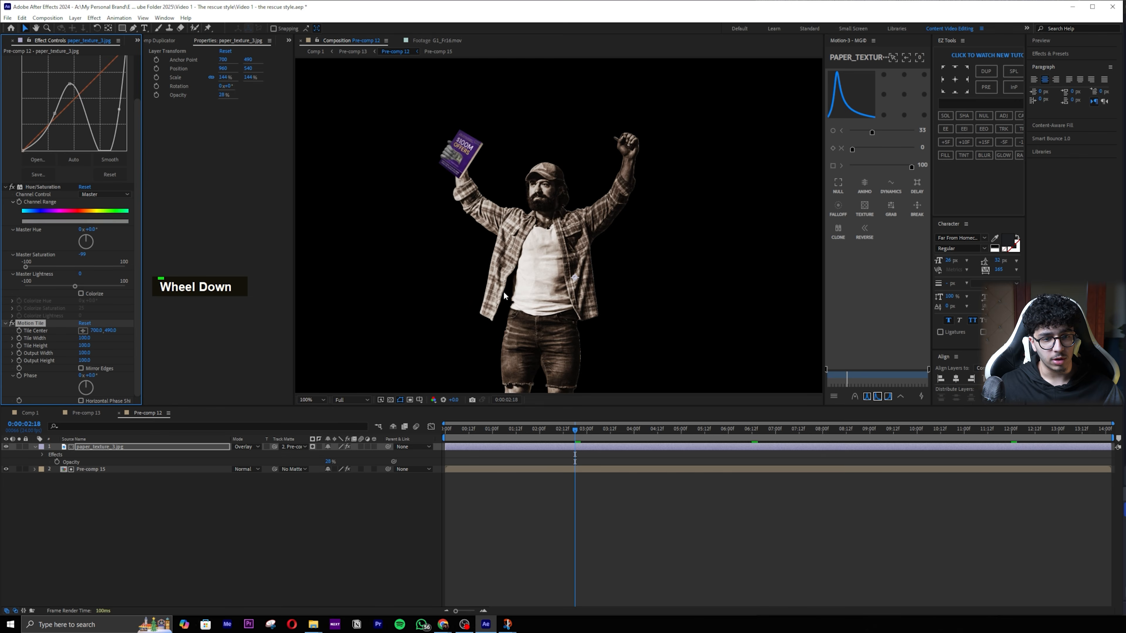
pyautogui.click(81, 368)
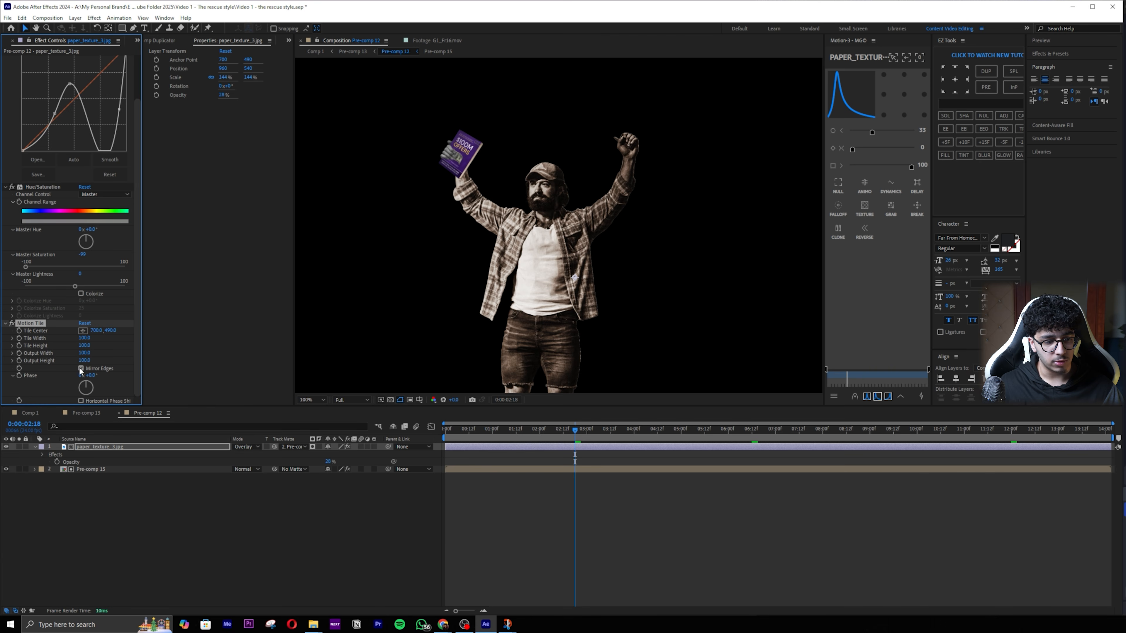
# Step: Give the paper texture's Tile Center the expression posterizeTime(4) followed by random(position)
pyautogui.scroll(-3, 96, 412)
pyautogui.keyDown('alt'); pyautogui.click(20, 332); pyautogui.keyUp('alt')
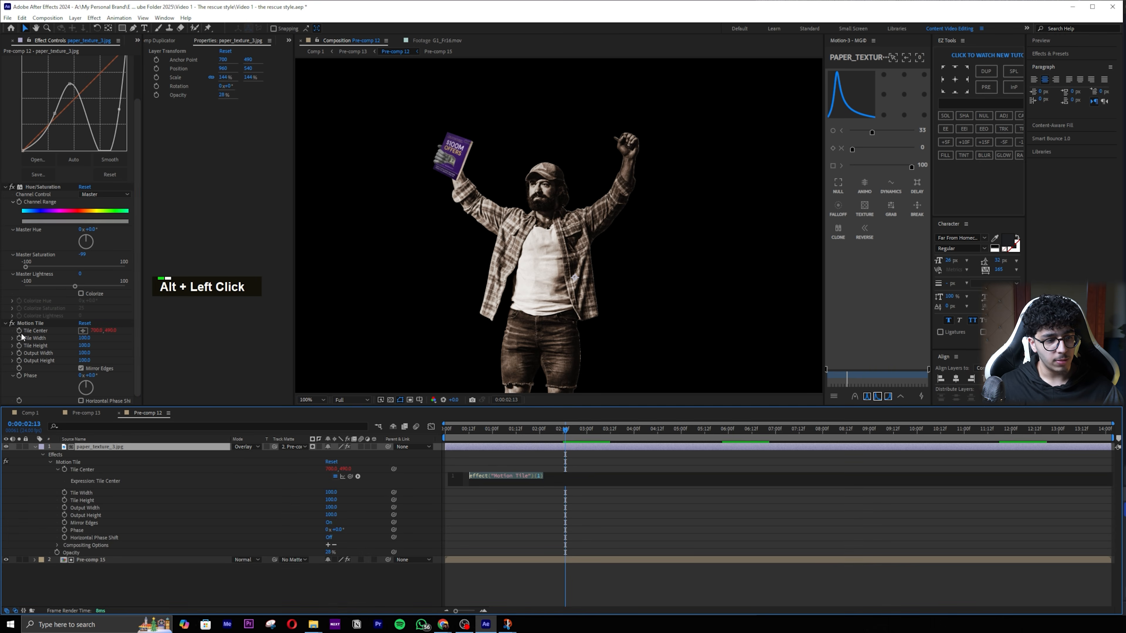
pyautogui.write('pos')
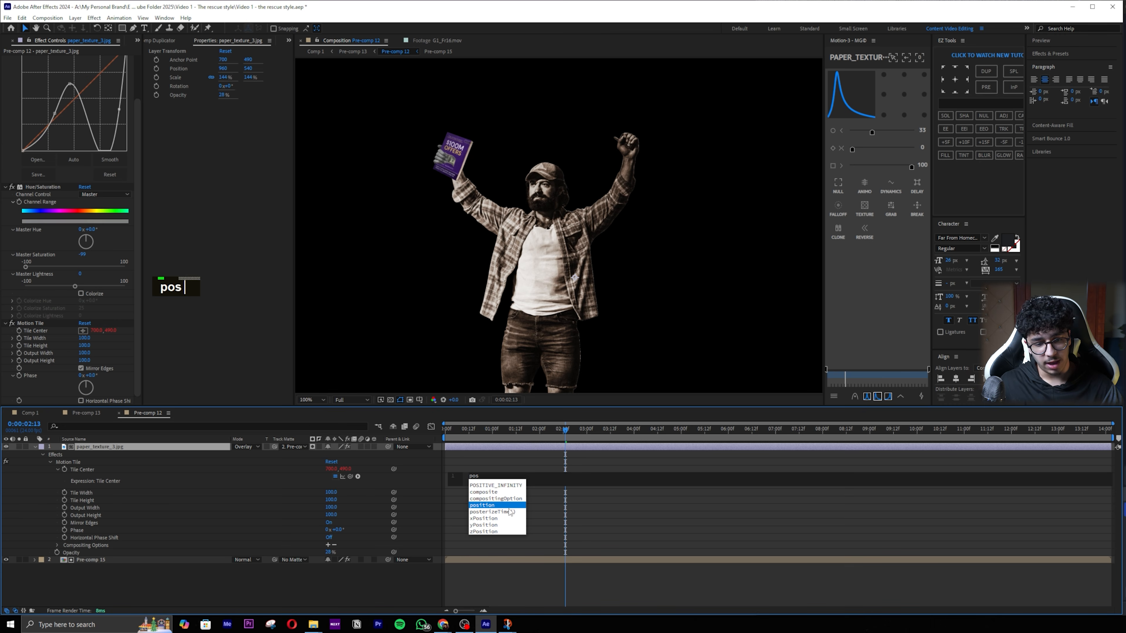
pyautogui.write('4')
pyautogui.click(531, 477)
pyautogui.press('Return')
pyautogui.write('wigg')
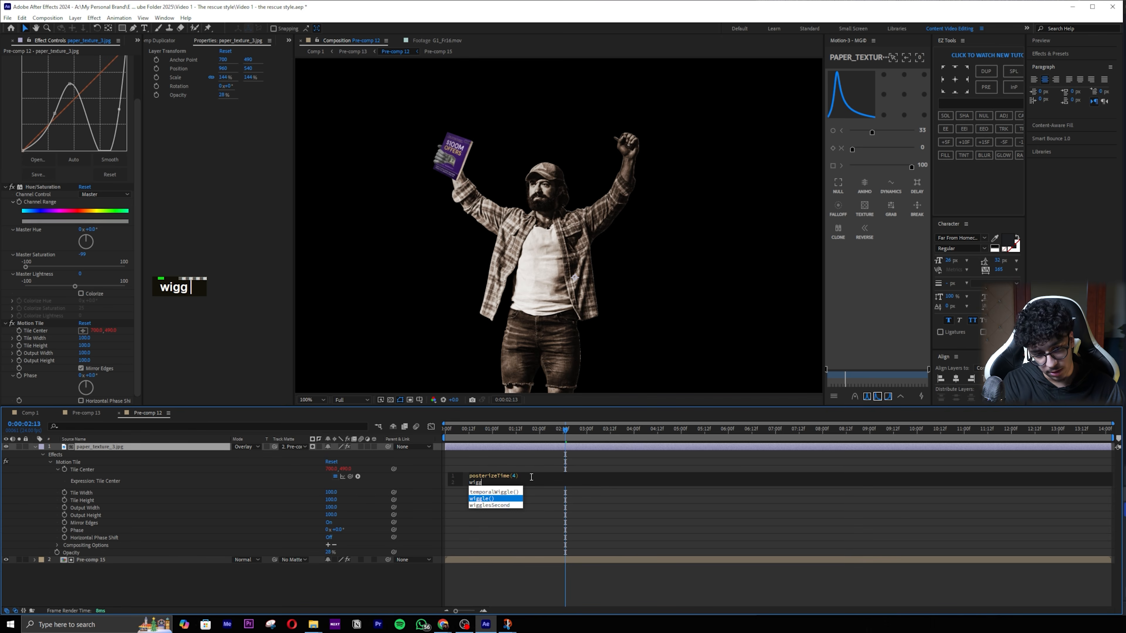
pyautogui.press('BackSpace')
pyautogui.press('BackSpace')
pyautogui.press('BackSpace')
pyautogui.press('BackSpace')
pyautogui.write('po')
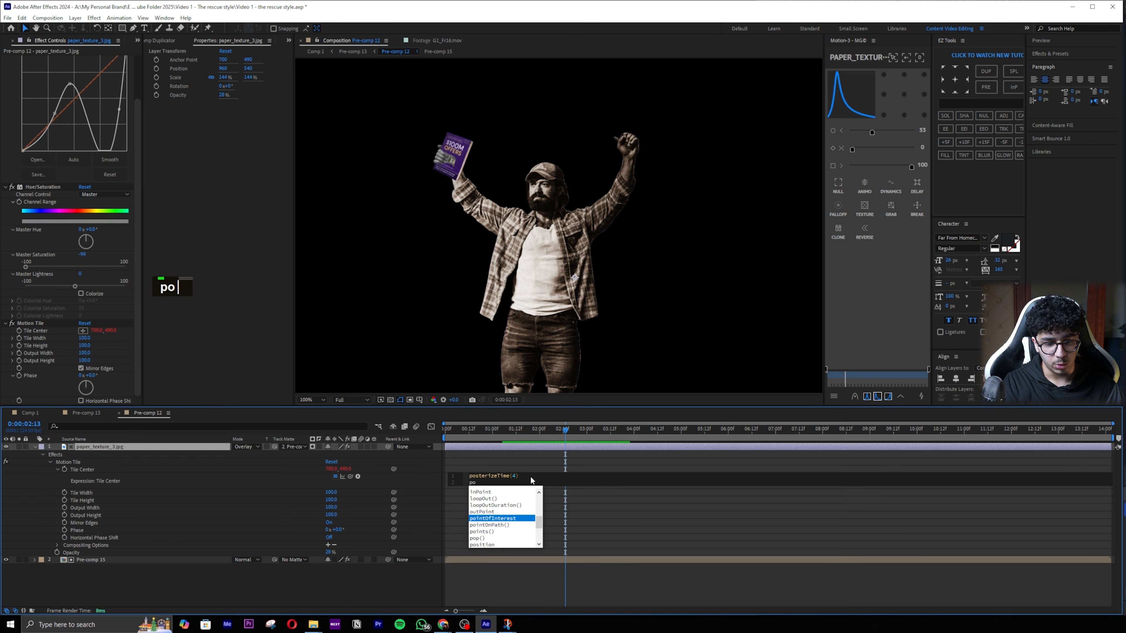
pyautogui.press('BackSpace')
pyautogui.press('BackSpace')
pyautogui.write('rand')
pyautogui.press('Return')
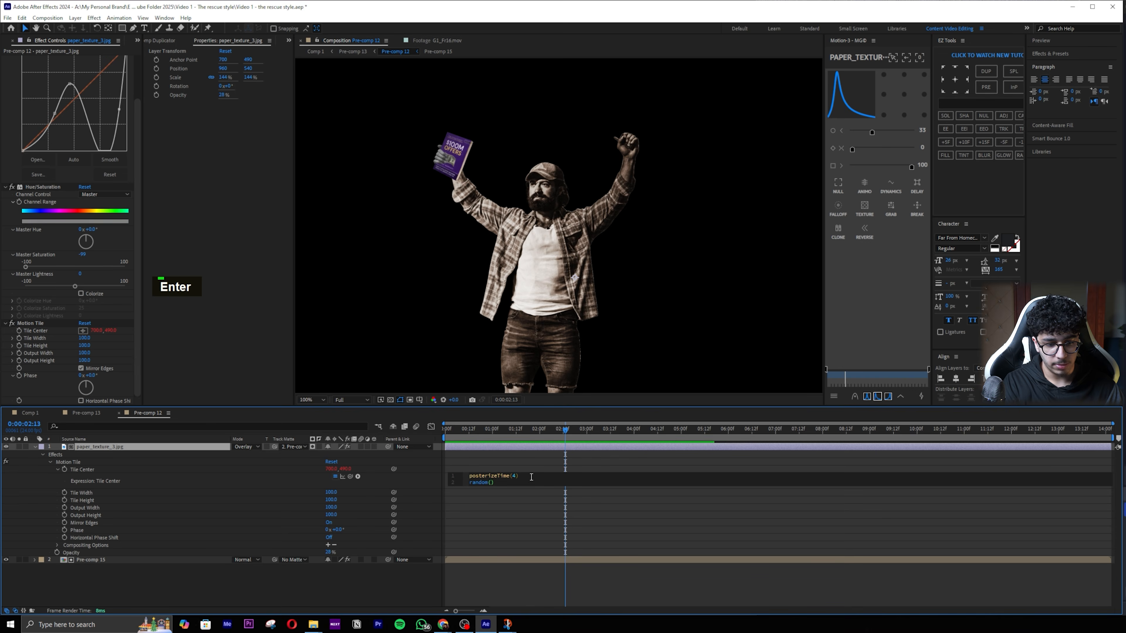
# Step: Preview the shifting paper texture in Pre-comp 12 and in the full collage of Pre-comp 13
pyautogui.press('space')
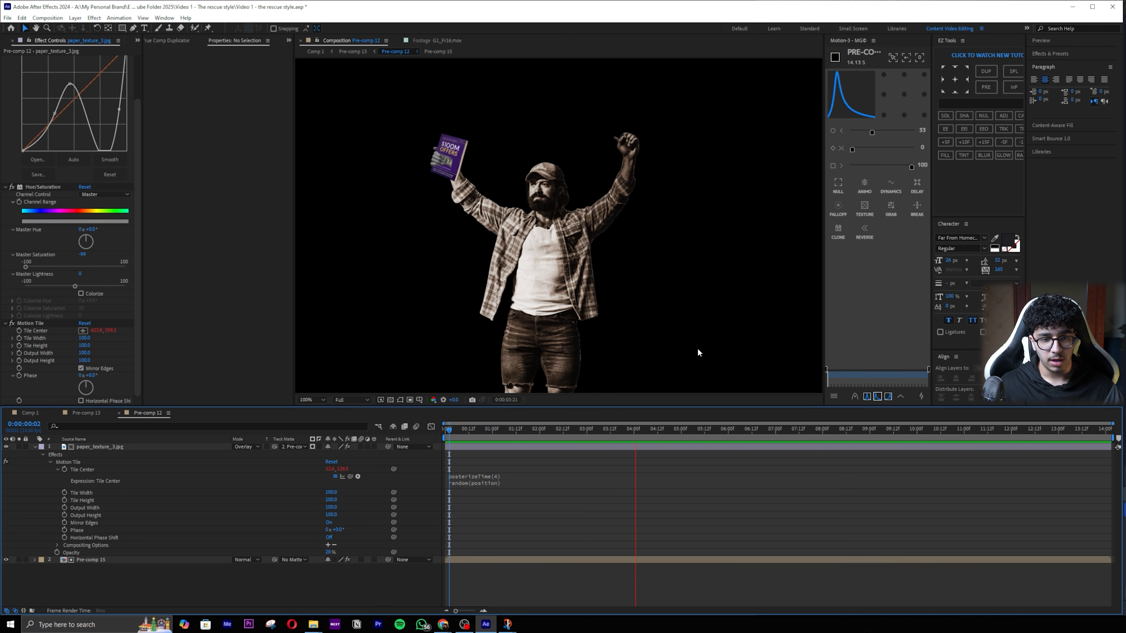
pyautogui.press('space')
pyautogui.press('Tab')
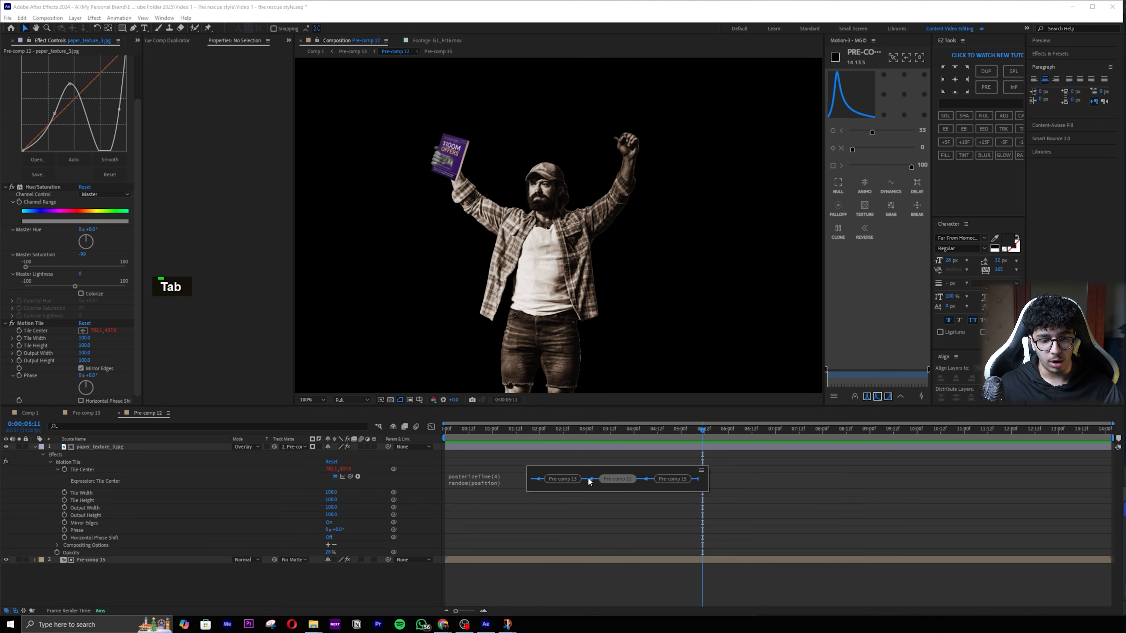
pyautogui.click(587, 477)
pyautogui.press('space')
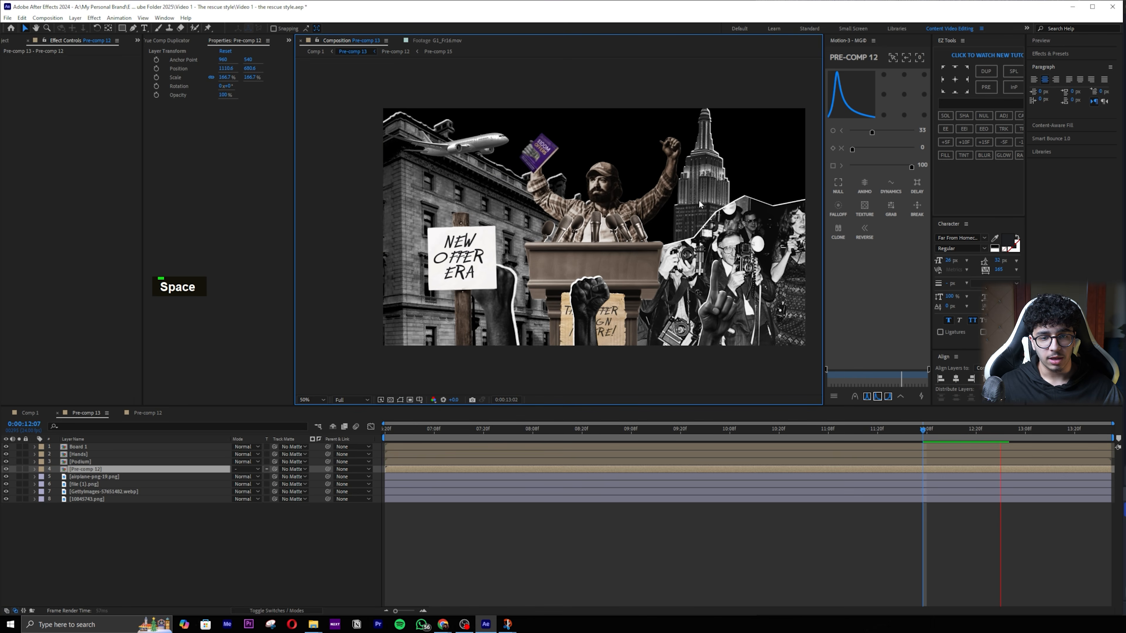
pyautogui.press('space')
# Step: In Pre-comp 12, raise the paper texture's opacity to about 45%
pyautogui.click(148, 412)
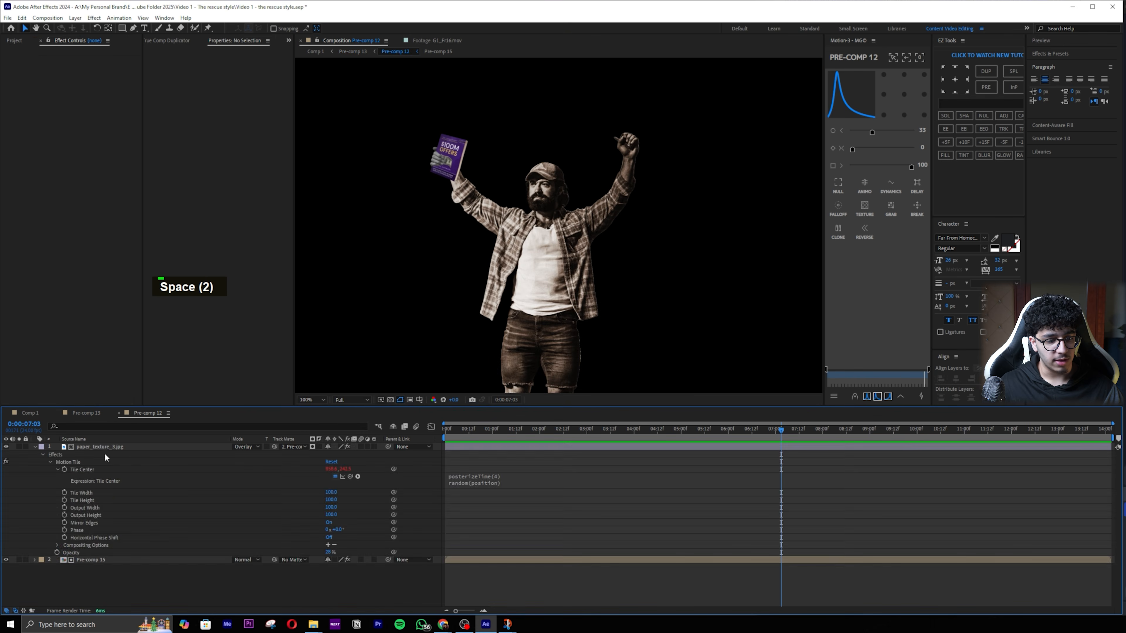
pyautogui.click(189, 447)
pyautogui.press('t')
pyautogui.press('t')
# Step: Turn on paper_texture.jpg's visibility in Comp 1, cut the layer, and open Pre-comp 13
pyautogui.doubleClick(30, 413)
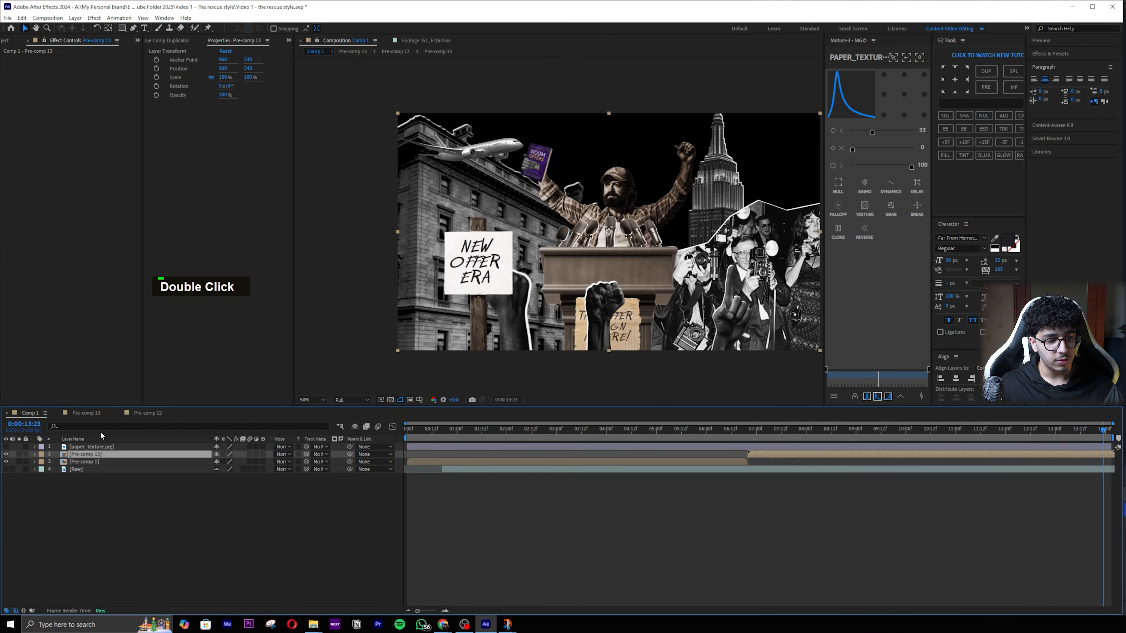
pyautogui.click(7, 447)
pyautogui.click(101, 447)
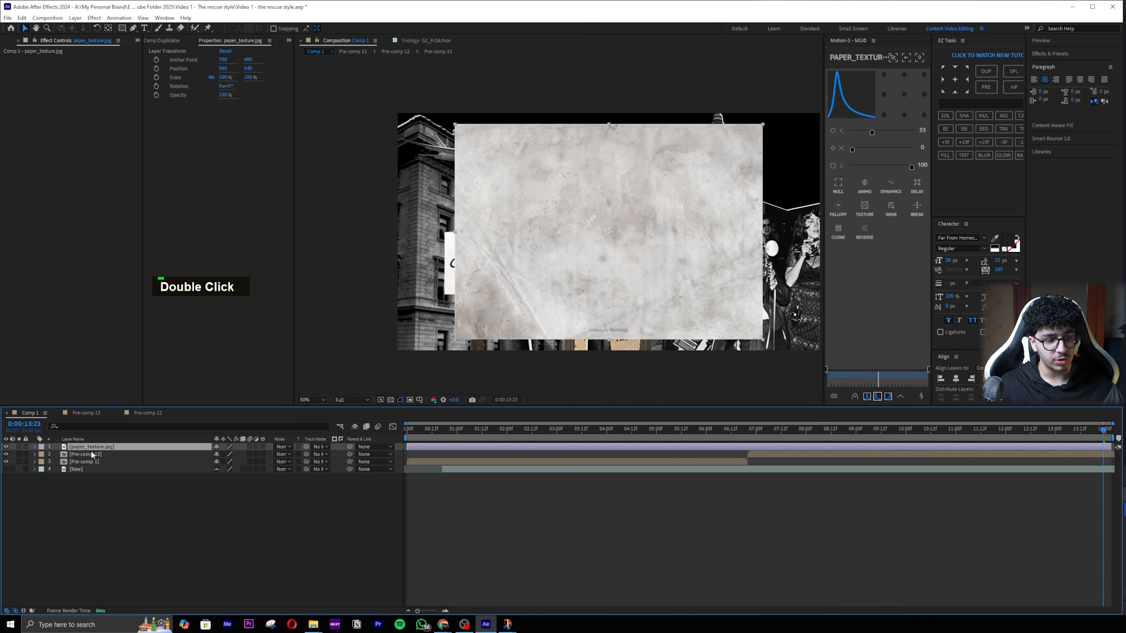
pyautogui.hotkey('ctrl', 'x')
pyautogui.doubleClick(88, 447)
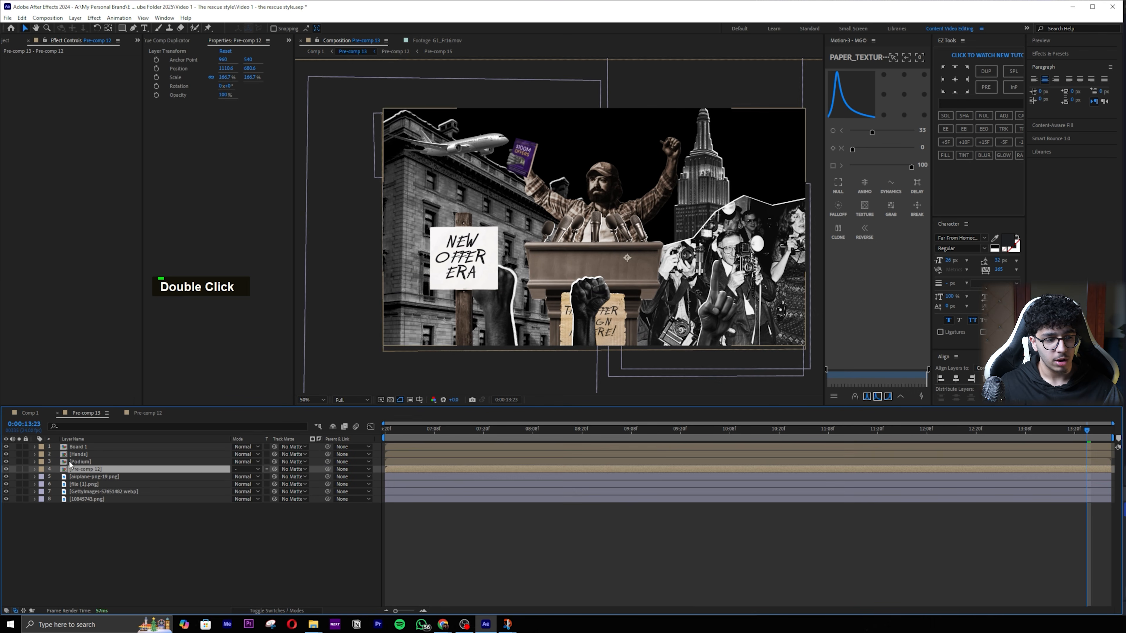
# Step: Identify the background layers and pre-compose the airplane, skyscraper, photographers and building together as Pre-comp 16
pyautogui.click(28, 492)
pyautogui.click(6, 492)
pyautogui.click(6, 491)
pyautogui.click(7, 499)
pyautogui.click(6, 499)
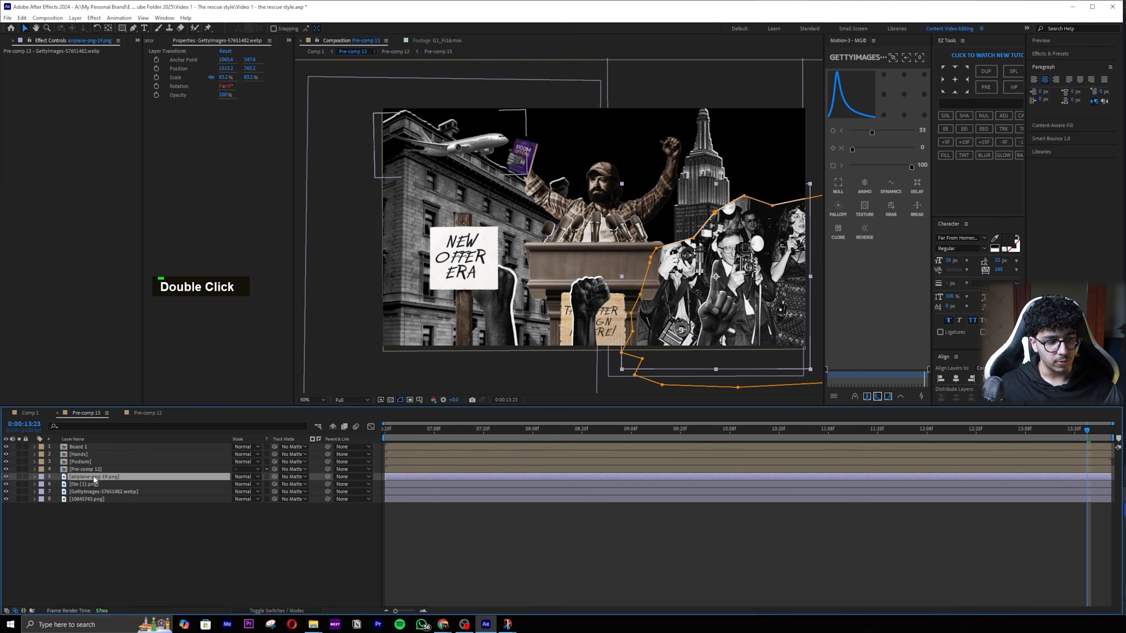
pyautogui.click(84, 477)
pyautogui.click(7, 483)
pyautogui.click(6, 484)
pyautogui.click(95, 469)
pyautogui.click(95, 477)
pyautogui.keyDown('shift'); pyautogui.click(96, 499); pyautogui.keyUp('shift')
pyautogui.hotkey('ctrl', 'shift', 'c')
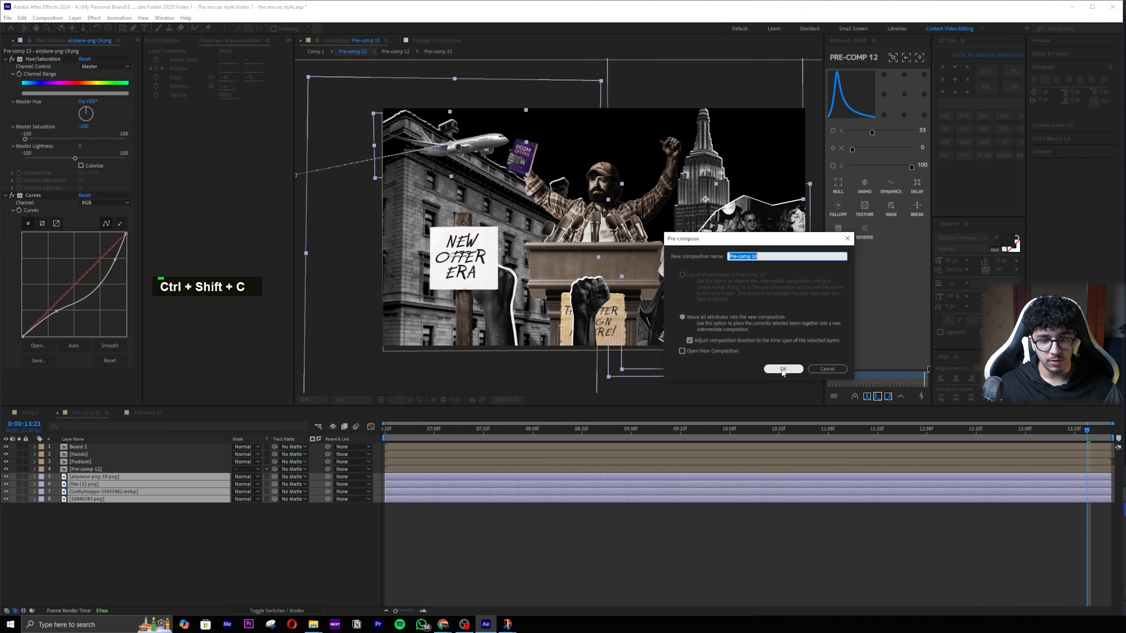
pyautogui.click(784, 370)
# Step: Paste paper_texture.jpg into Pre-comp 13, place it directly above Pre-comp 16, and pre-compose the two as Pre-comp 17
pyautogui.click(484, 509)
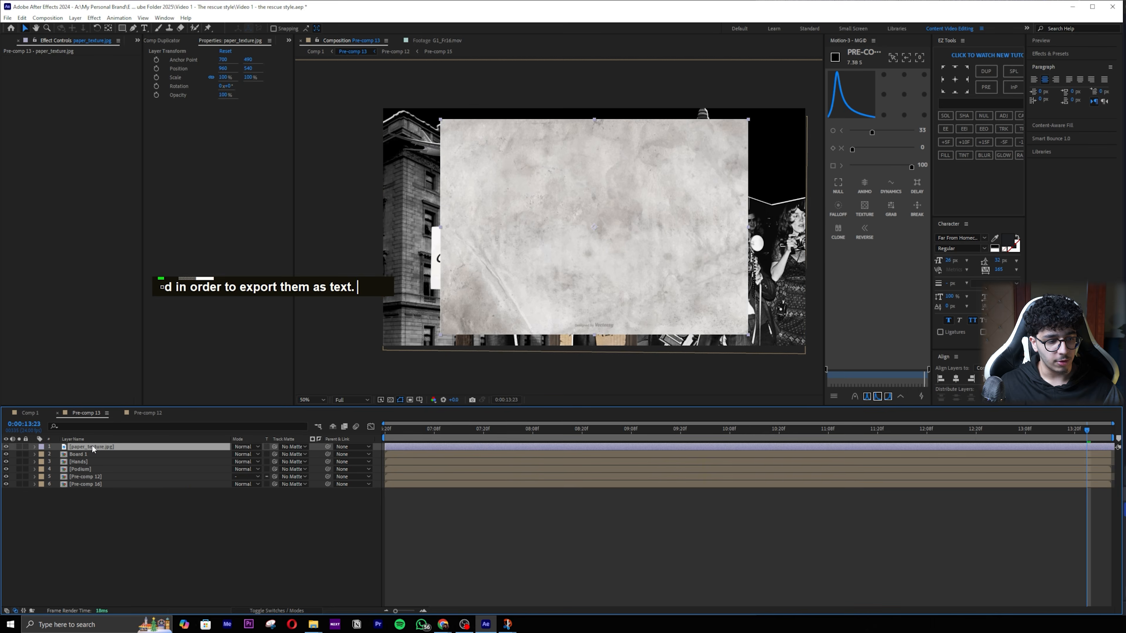
pyautogui.moveTo(91, 444); pyautogui.dragTo(93, 476)
pyautogui.keyDown('shift'); pyautogui.click(119, 483); pyautogui.keyUp('shift')
pyautogui.hotkey('ctrl', 'shift', 'c')
pyautogui.click(791, 370)
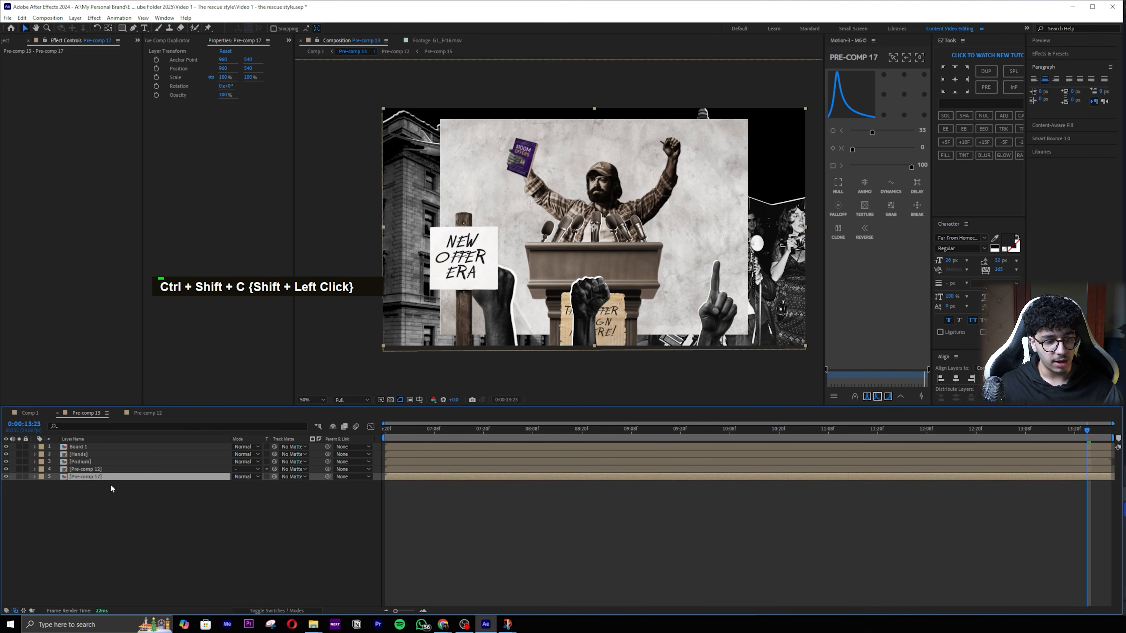
# Step: Open Pre-comp 17 and scale the paper texture to 179% so it fills the frame
pyautogui.doubleClick(88, 477)
pyautogui.click(100, 444)
pyautogui.press('s')
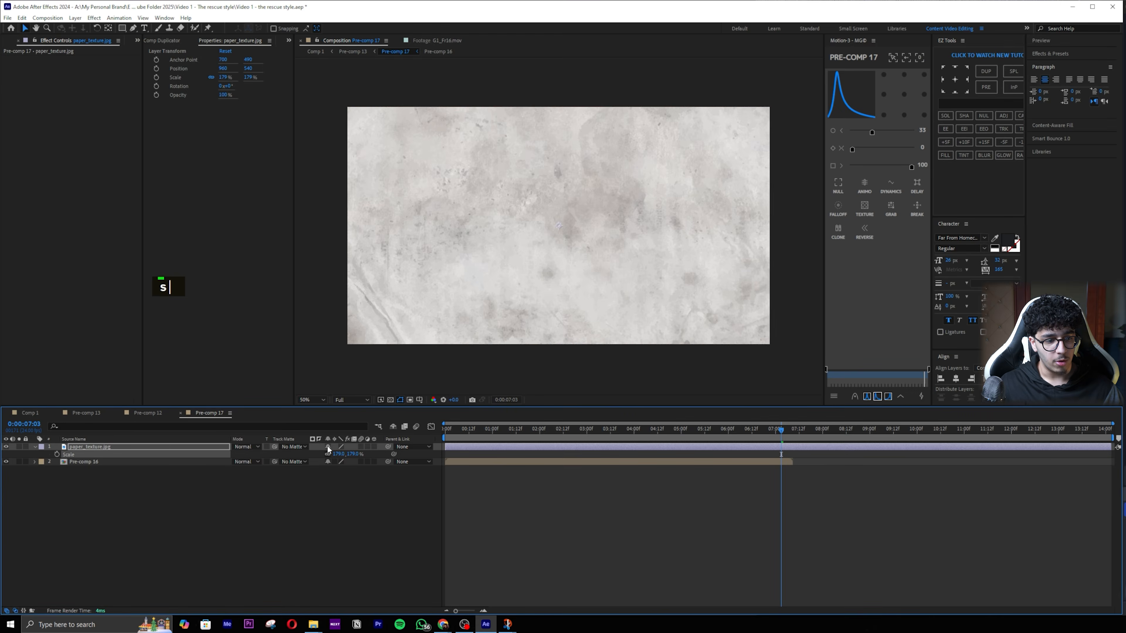
# Step: Copy the Curves, Hue/Saturation and Motion Tile effects from Pre-comp 12's paper texture onto the texture in Pre-comp 17
pyautogui.click(147, 413)
pyautogui.click(100, 447)
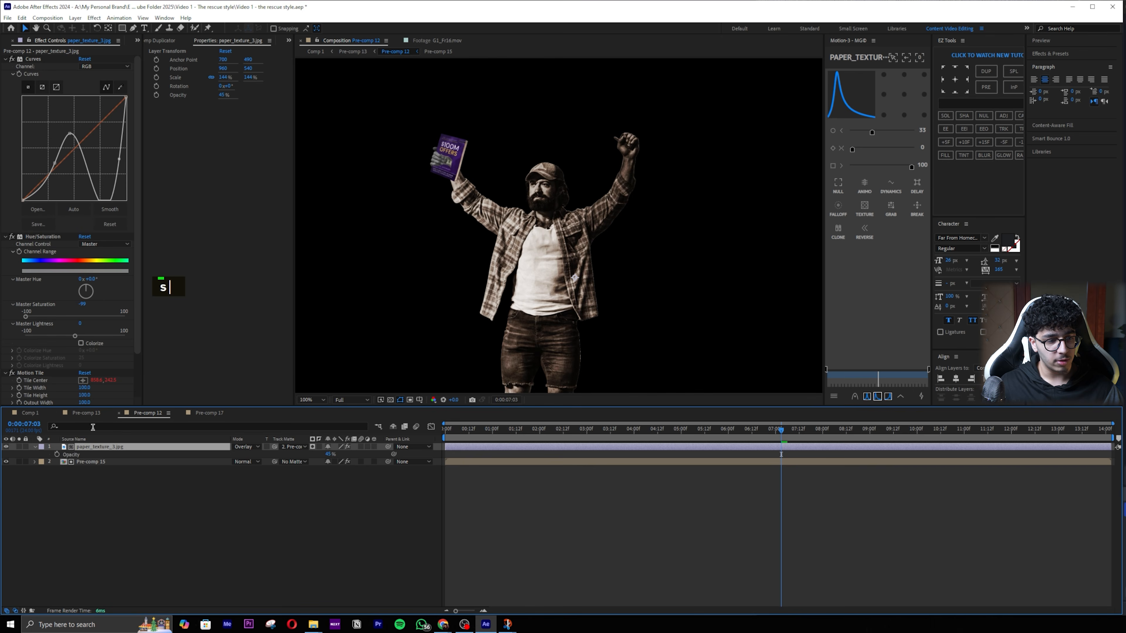
pyautogui.click(35, 60)
pyautogui.hotkey('ctrl', 'a')
pyautogui.doubleClick(223, 413)
pyautogui.hotkey('ctrl', 'v')
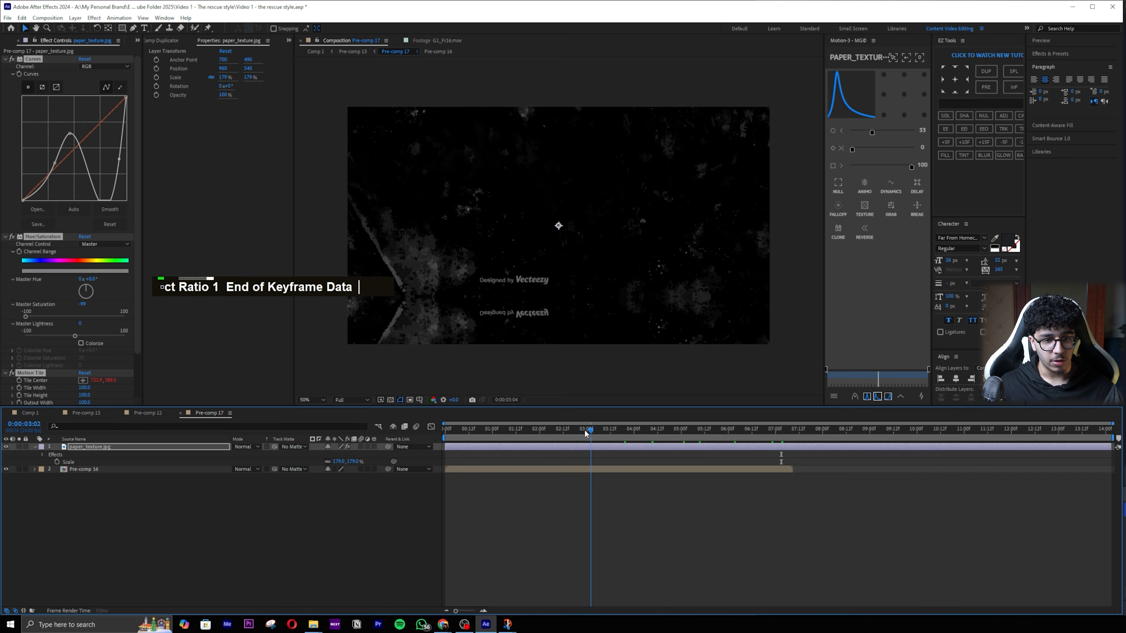
# Step: Matte the paper texture to Pre-comp 16, set its blending mode to Overlay, and make Pre-comp 16 visible
pyautogui.click(584, 431)
pyautogui.moveTo(275, 446); pyautogui.dragTo(84, 469)
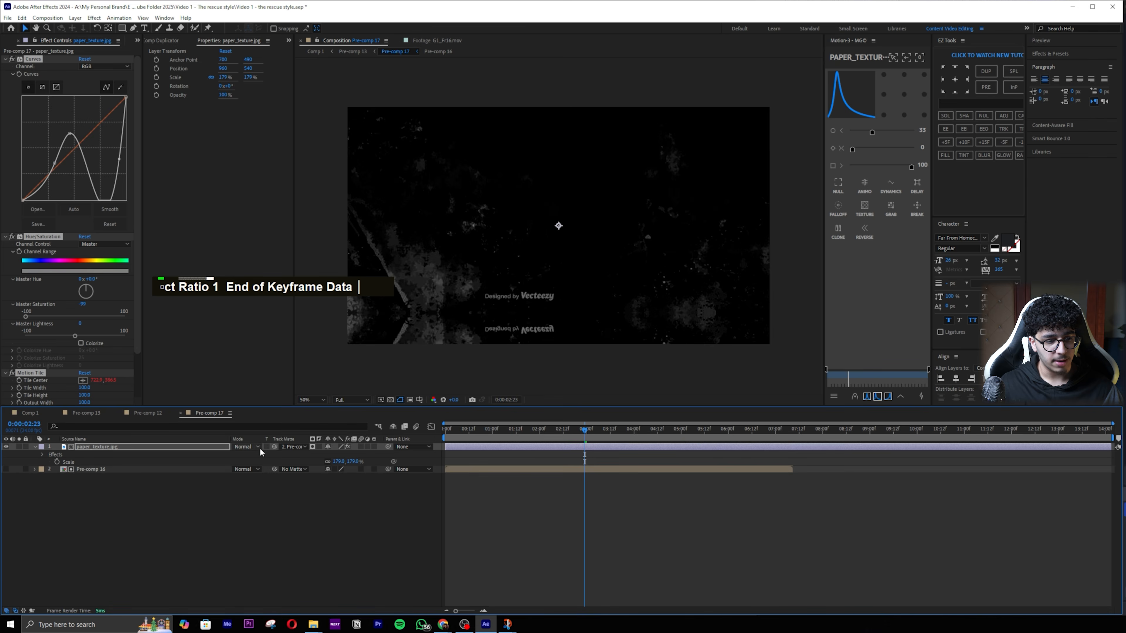
pyautogui.click(246, 446)
pyautogui.click(265, 223)
pyautogui.click(5, 469)
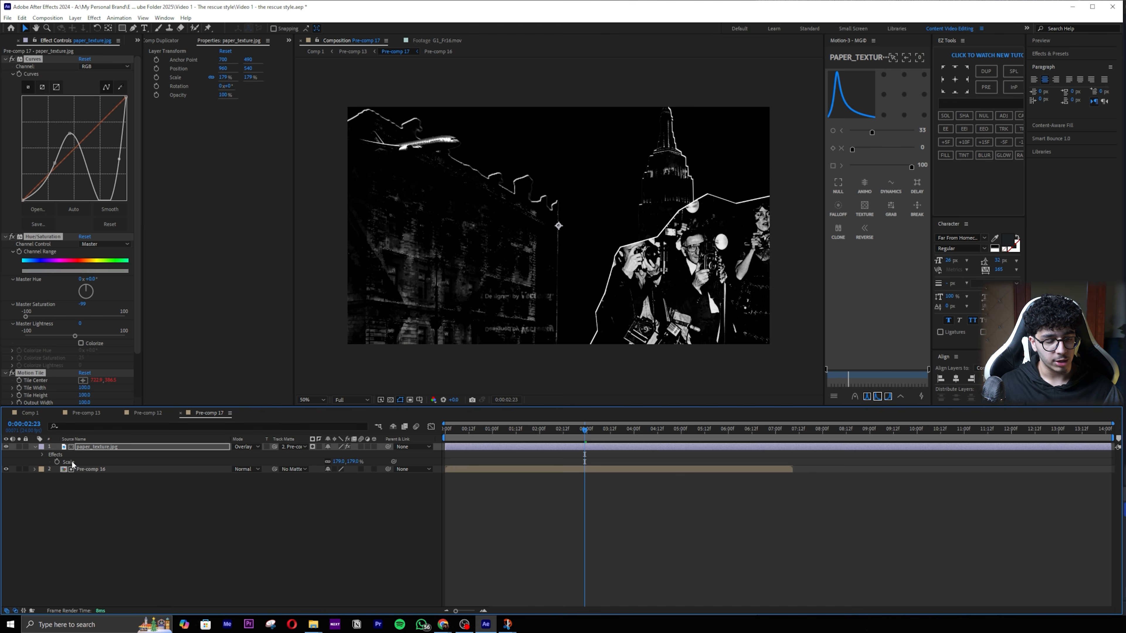
# Step: Lower the paper texture's opacity to about 25% and preview it over the background cut-outs
pyautogui.press('t')
pyautogui.moveTo(328, 454); pyautogui.dragTo(281, 447)
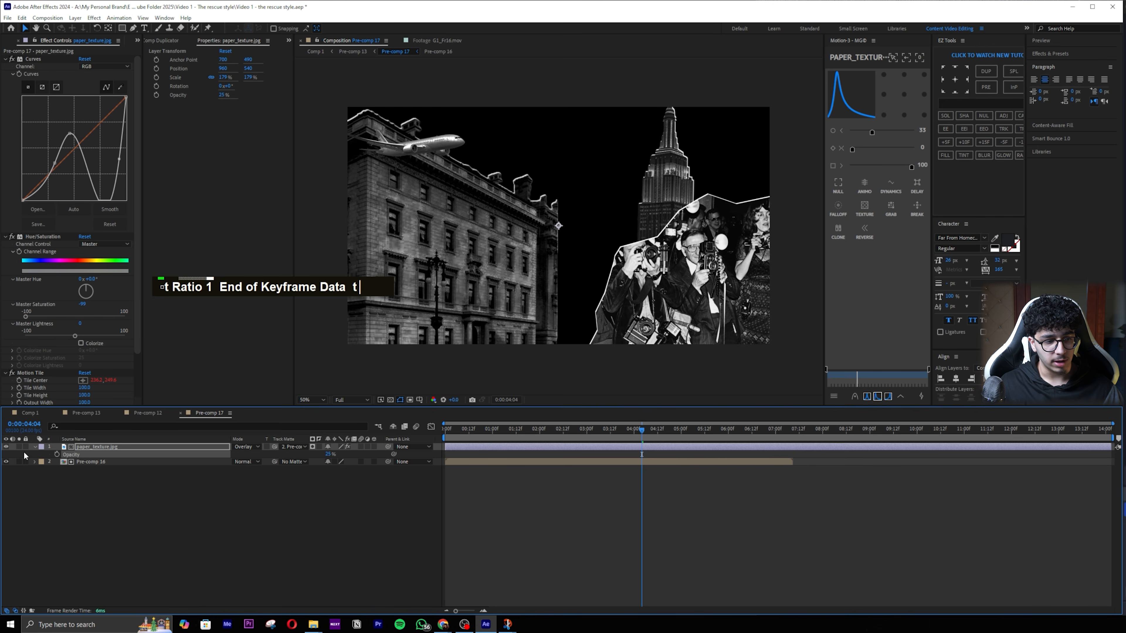
pyautogui.press('space')
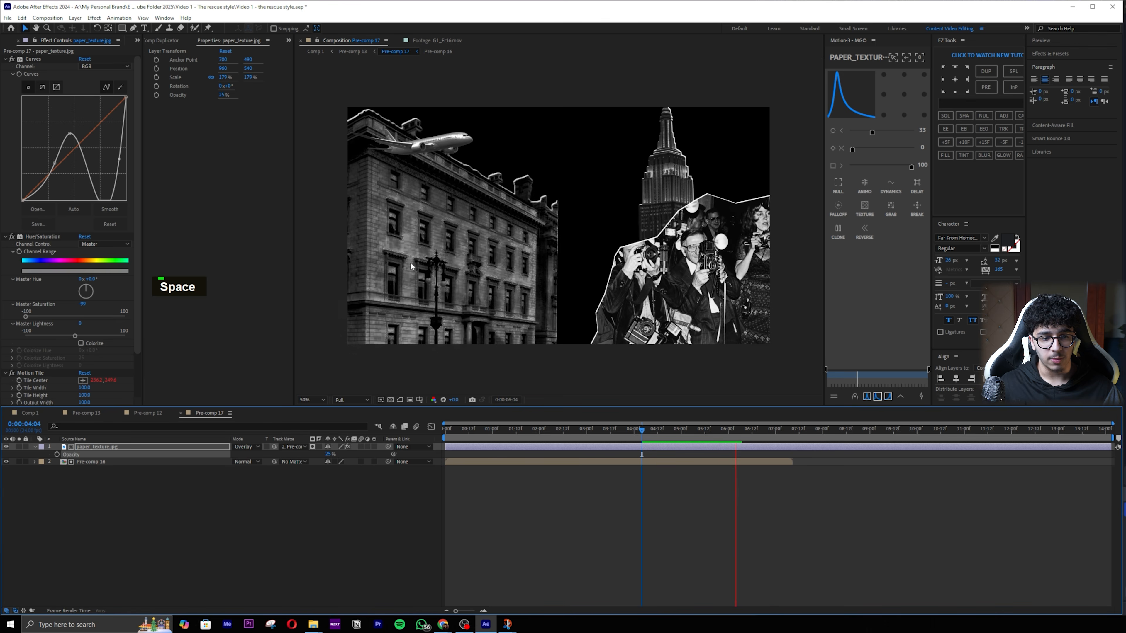
pyautogui.press('space')
pyautogui.press('space')
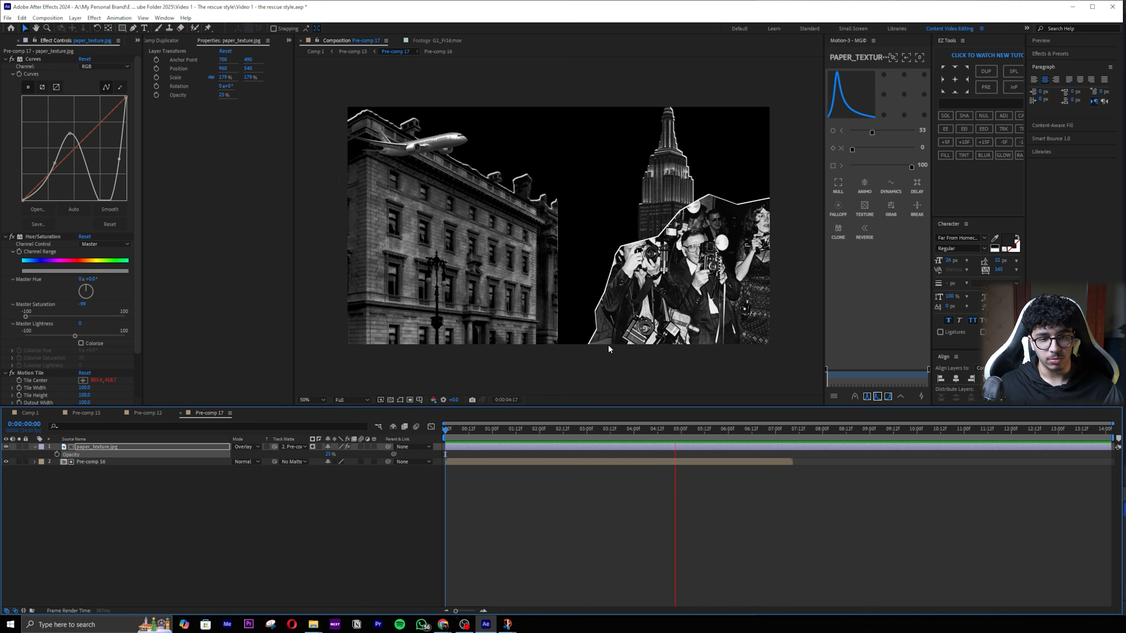
pyautogui.press('space')
# Step: Raise the paper texture's opacity to about 37%, lift the dip in its Curves highlights, and preview the effect
pyautogui.moveTo(328, 454); pyautogui.dragTo(333, 454)
pyautogui.moveTo(119, 159)
pyautogui.mouseDown()
pyautogui.moveTo(101, 140)
pyautogui.moveTo(110, 142)
pyautogui.mouseUp()
pyautogui.press('space')
pyautogui.click(503, 430)
pyautogui.press('space')
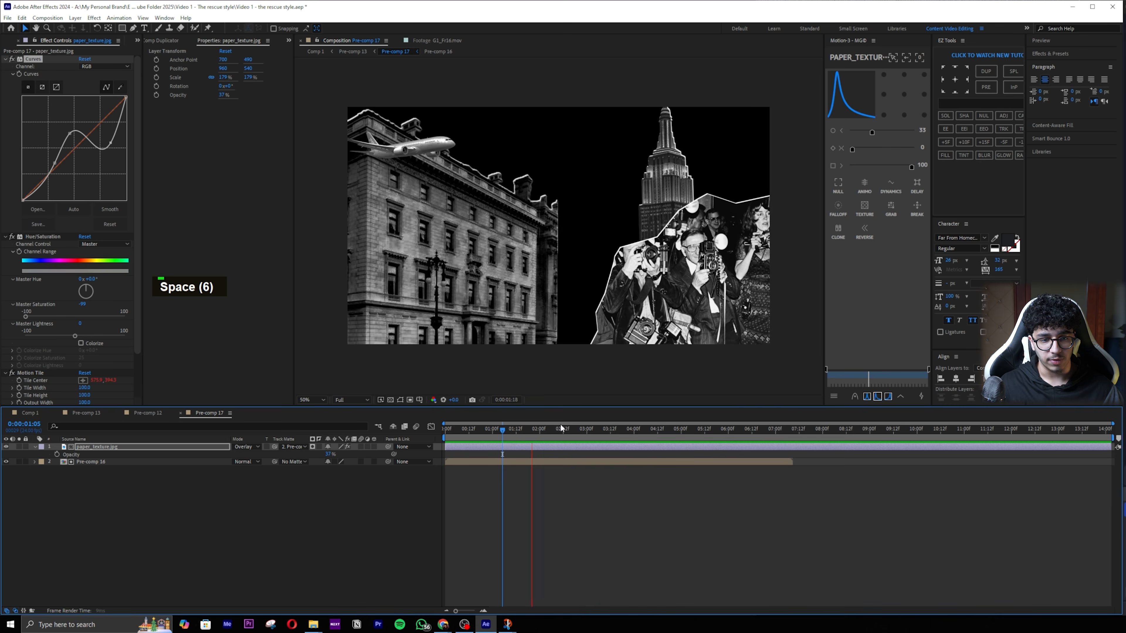
pyautogui.press('space')
# Step: Return to Comp 1 through Pre-comp 13 and preview the textured collage
pyautogui.press('Tab')
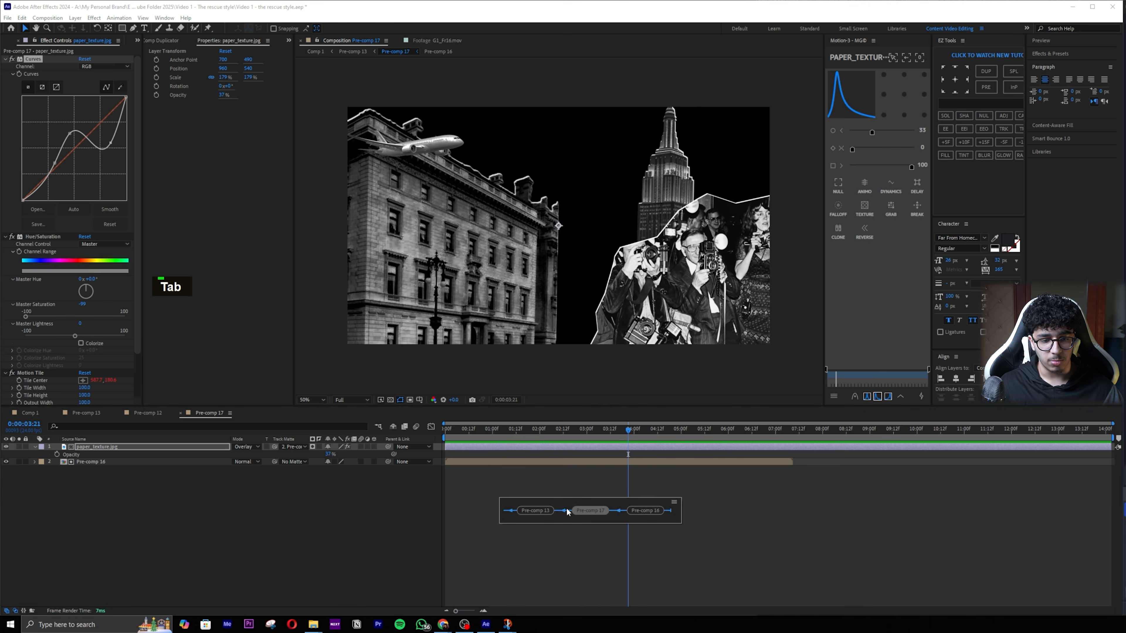
pyautogui.click(535, 511)
pyautogui.press('Tab')
pyautogui.click(454, 511)
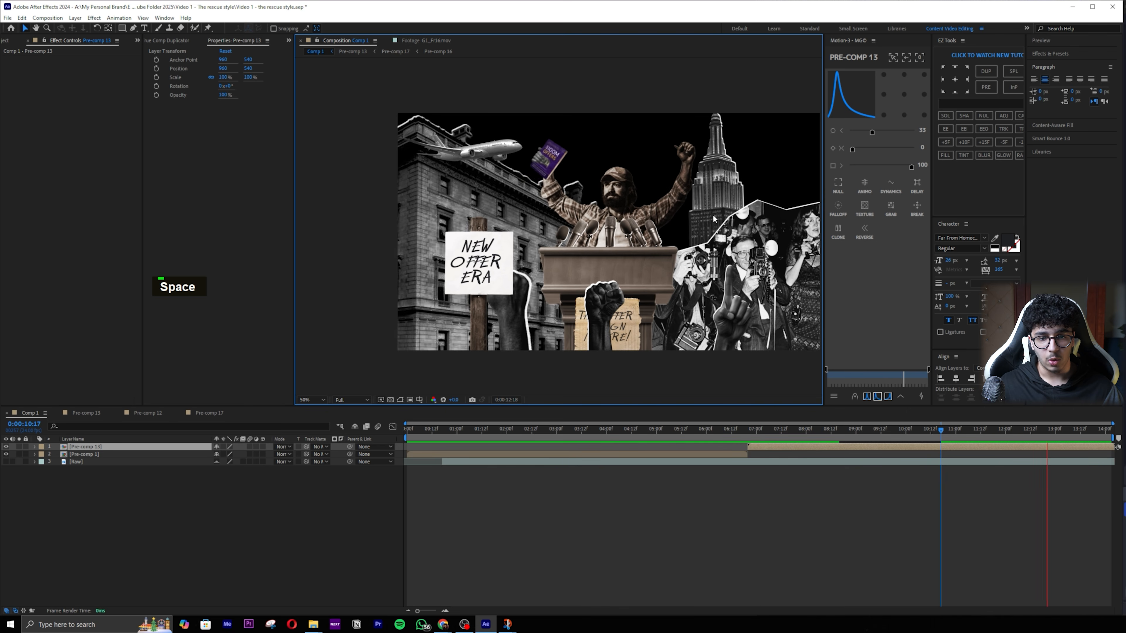
pyautogui.press('space')
# Step: Add G1_Fr16.mov as Comp 1's uppermost layer, starting at 0:00:06:20 where the collage scene begins
pyautogui.moveTo(921, 435); pyautogui.dragTo(782, 433)
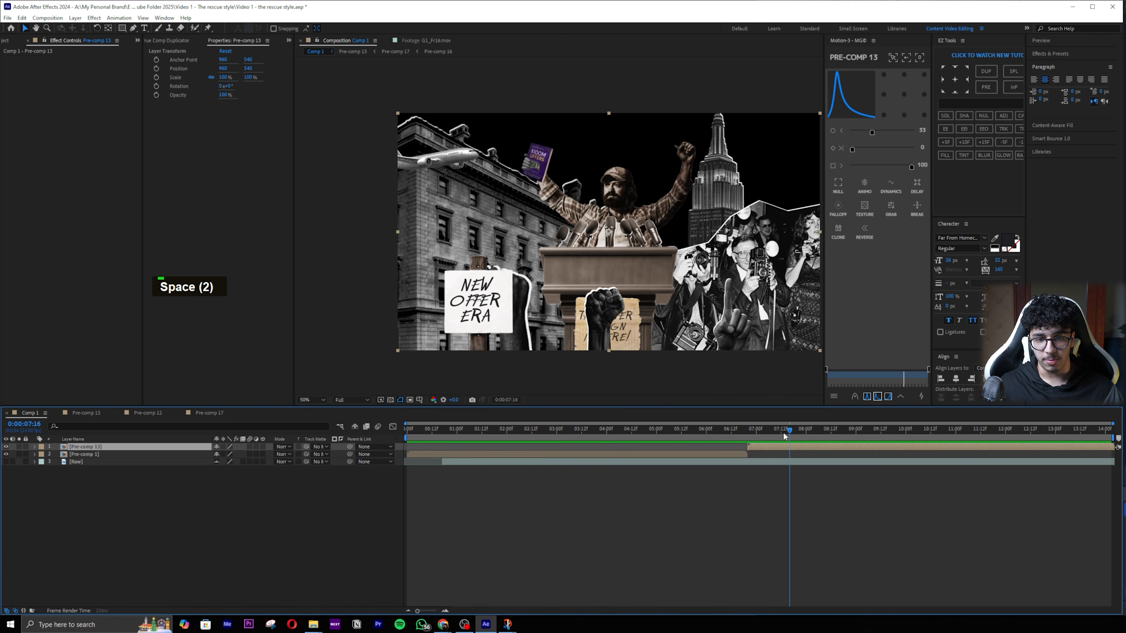
pyautogui.doubleClick(740, 435)
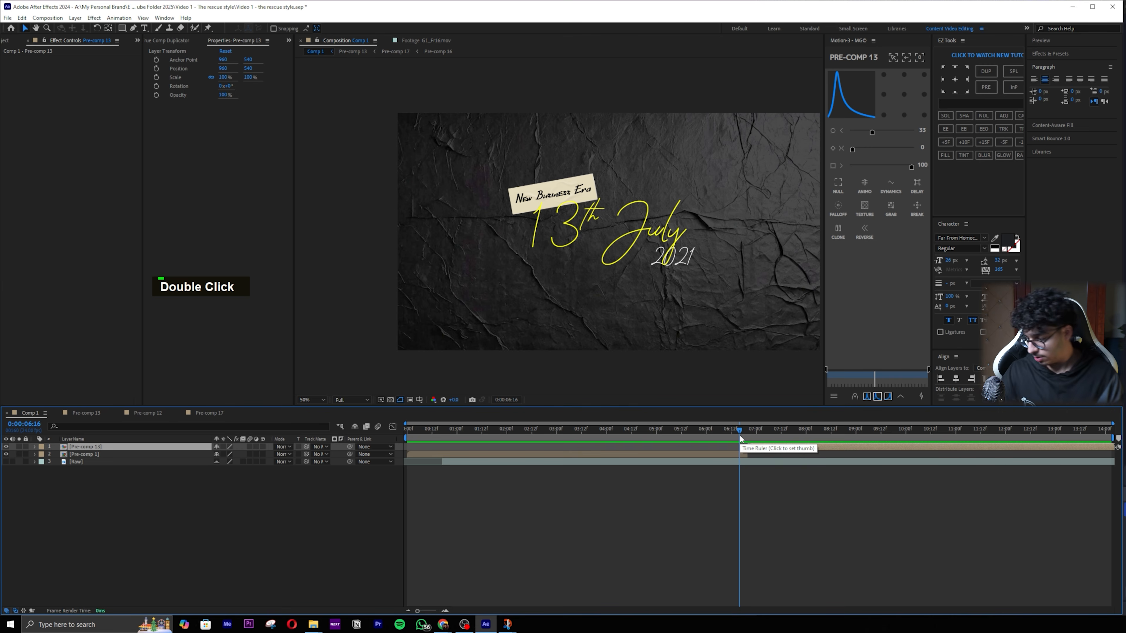
pyautogui.moveTo(740, 435)
pyautogui.mouseDown()
pyautogui.moveTo(757, 429)
pyautogui.moveTo(735, 419)
pyautogui.mouseUp()
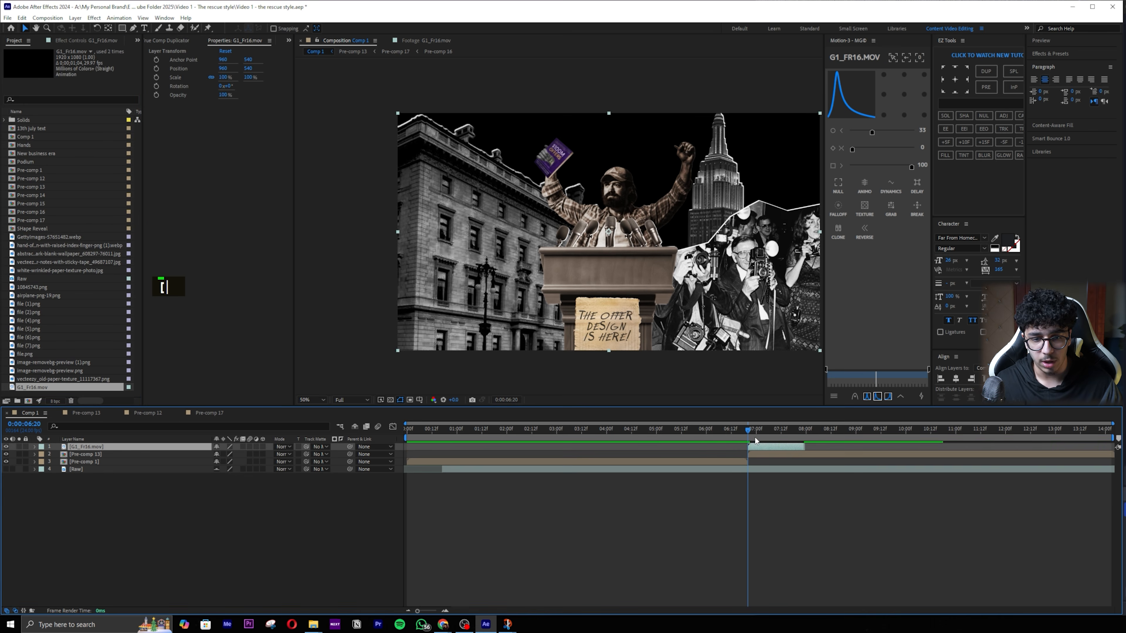
# Step: Trim the end of G1_Fr16.mov to 0:00:07:10 and freeze it on its last frame
pyautogui.moveTo(748, 426); pyautogui.dragTo(777, 419)
pyautogui.rightClick(784, 446)
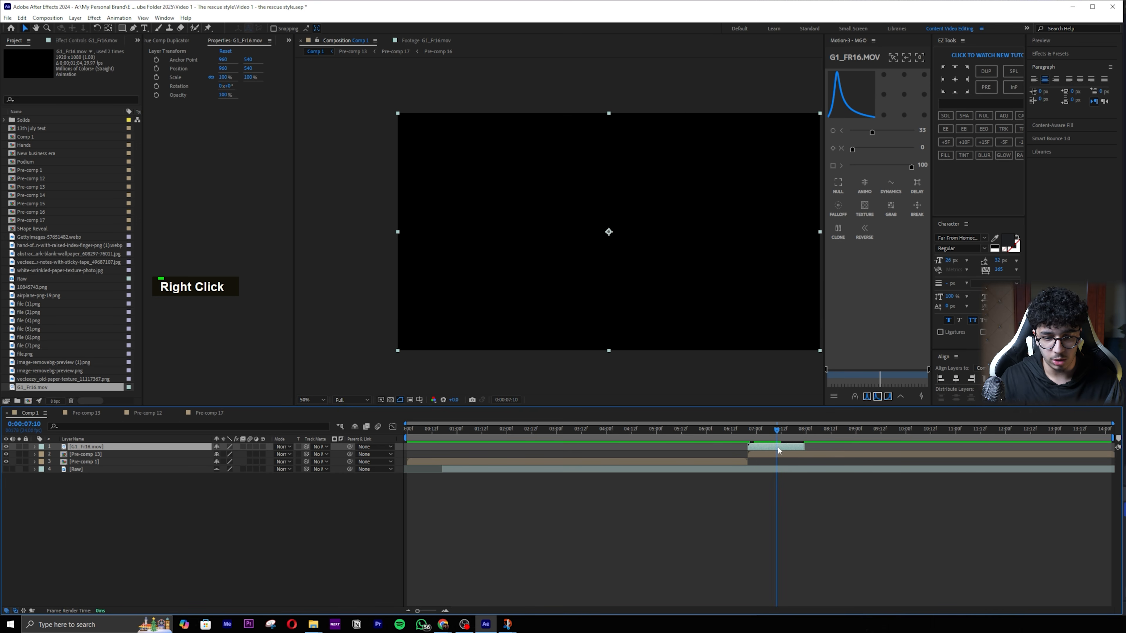
pyautogui.hotkey('alt', ']')
pyautogui.rightClick(763, 446)
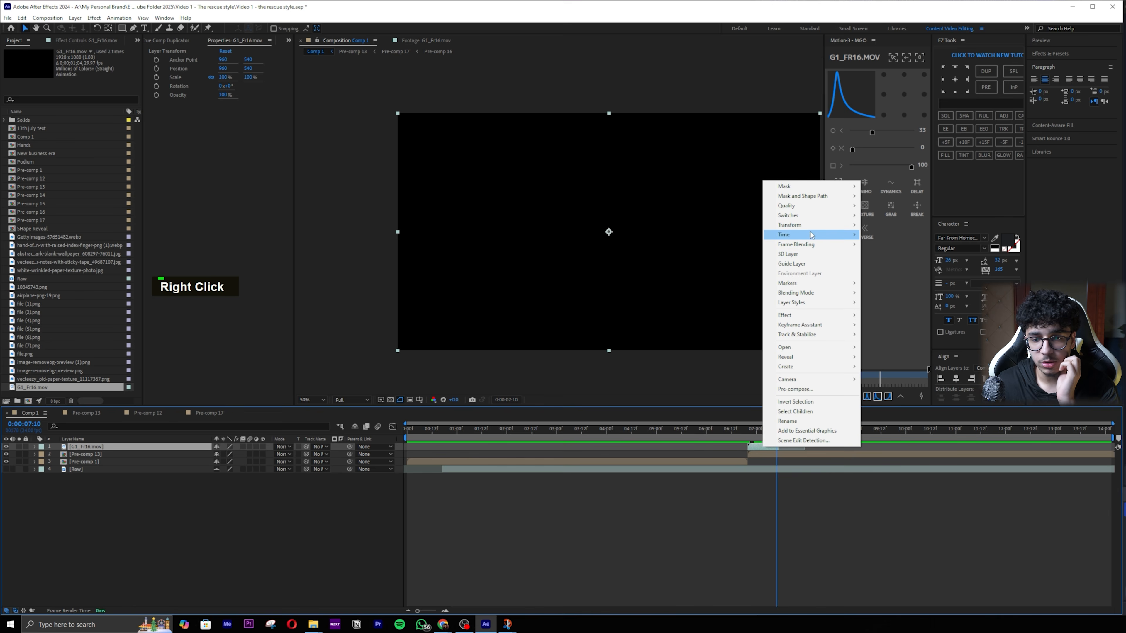
pyautogui.moveTo(811, 235)
pyautogui.click(920, 274)
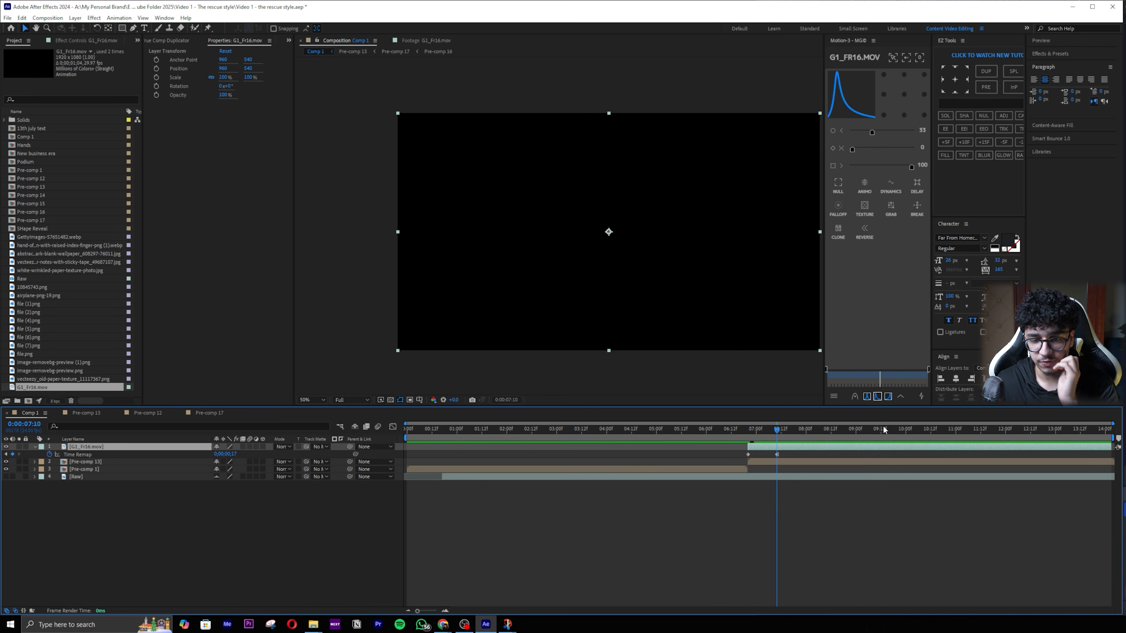
# Step: Use G1_Fr16.mov as Pre-comp 13's track matte and preview the reveal from the scene's start
pyautogui.moveTo(123, 446); pyautogui.dragTo(124, 448)
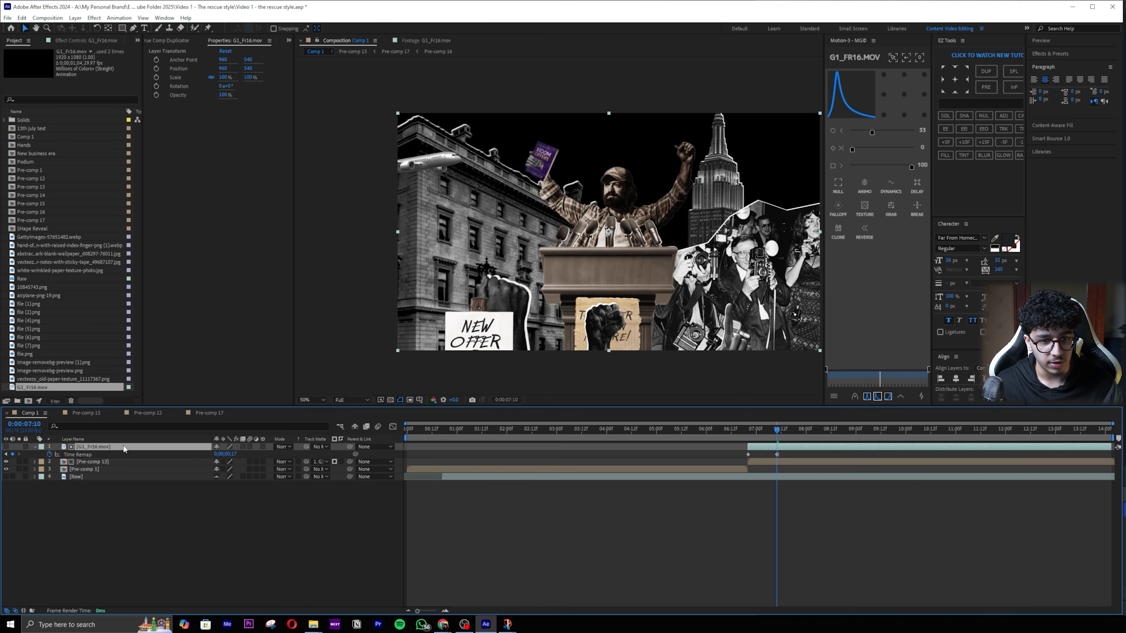
pyautogui.moveTo(768, 429); pyautogui.dragTo(745, 429)
pyautogui.press('space')
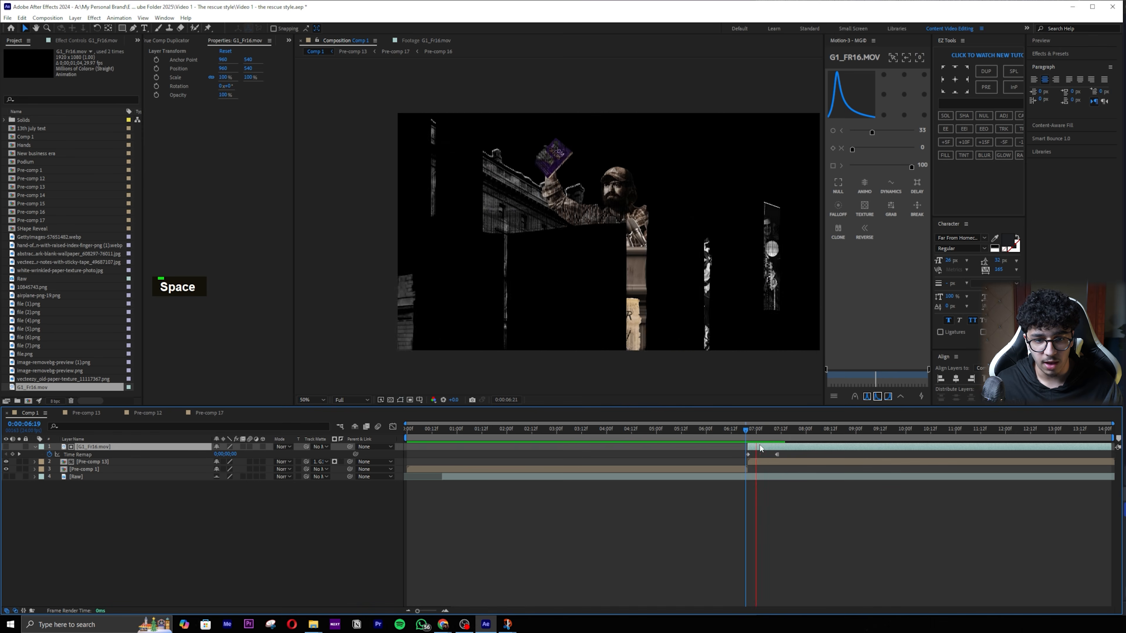
# Step: Undo the last keyframe spacing change on G1_Fr16.mov, shift both its Time Remap keyframes a few frames earlier, and preview the reveal
pyautogui.press('space')
pyautogui.hotkey('ctrl', 'z')
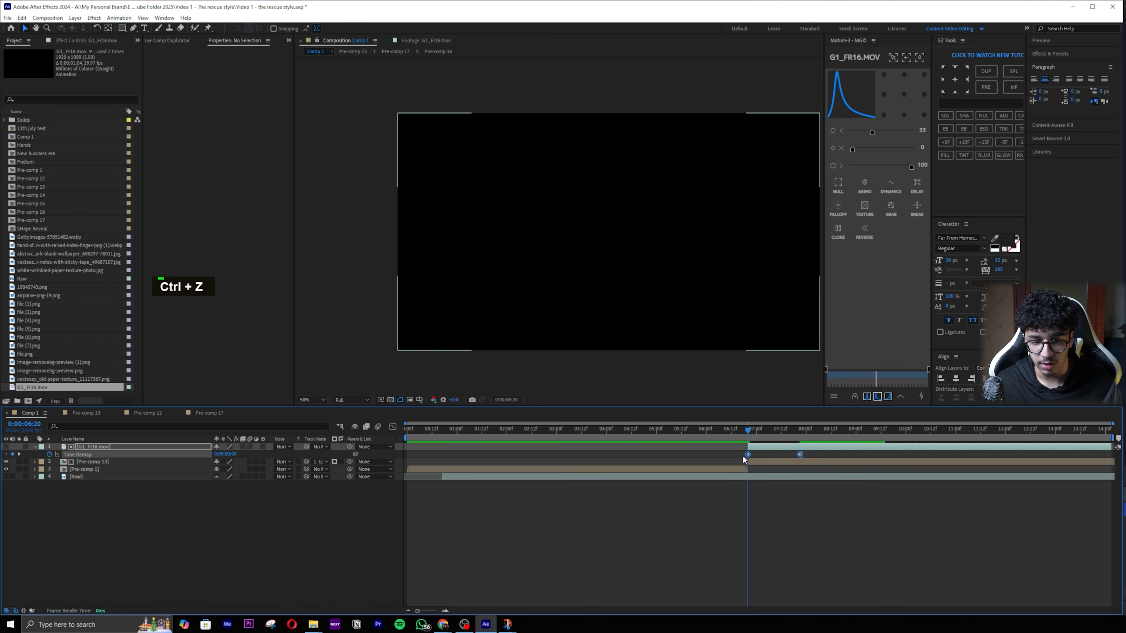
pyautogui.moveTo(747, 454)
pyautogui.mouseDown()
pyautogui.moveTo(735, 454)
pyautogui.moveTo(750, 431)
pyautogui.moveTo(740, 453)
pyautogui.moveTo(754, 454)
pyautogui.mouseUp()
pyautogui.press('space')
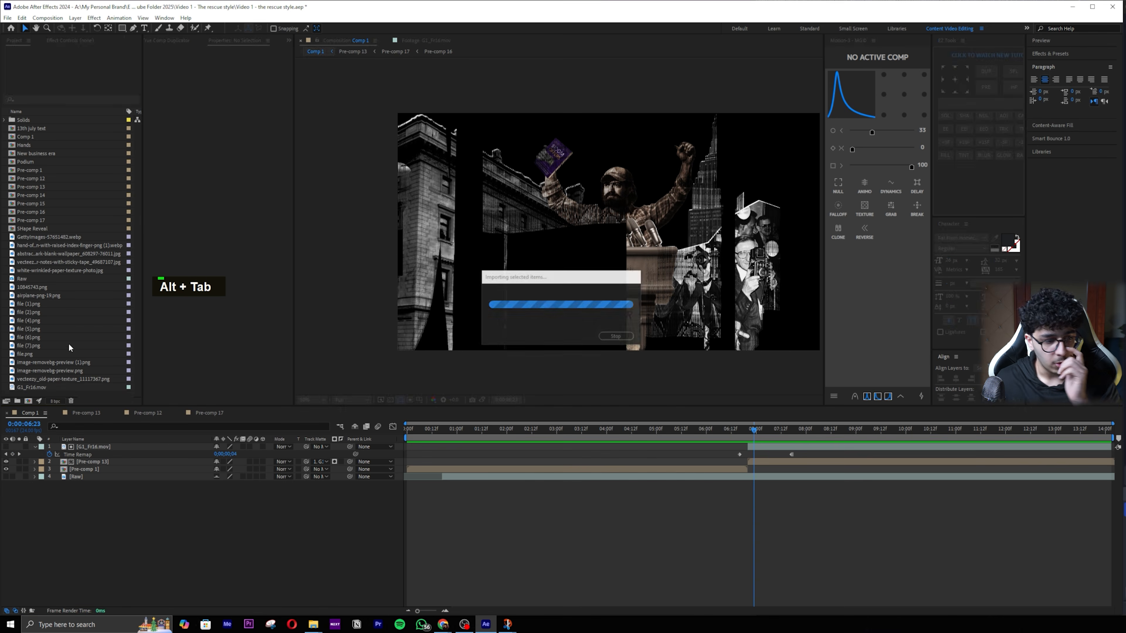
# Step: Add the imported diagonal reveal clip as Comp 1's uppermost layer and trim its end to 0:00:07:06
pyautogui.moveTo(57, 388); pyautogui.dragTo(102, 444)
pyautogui.moveTo(477, 447); pyautogui.dragTo(768, 430)
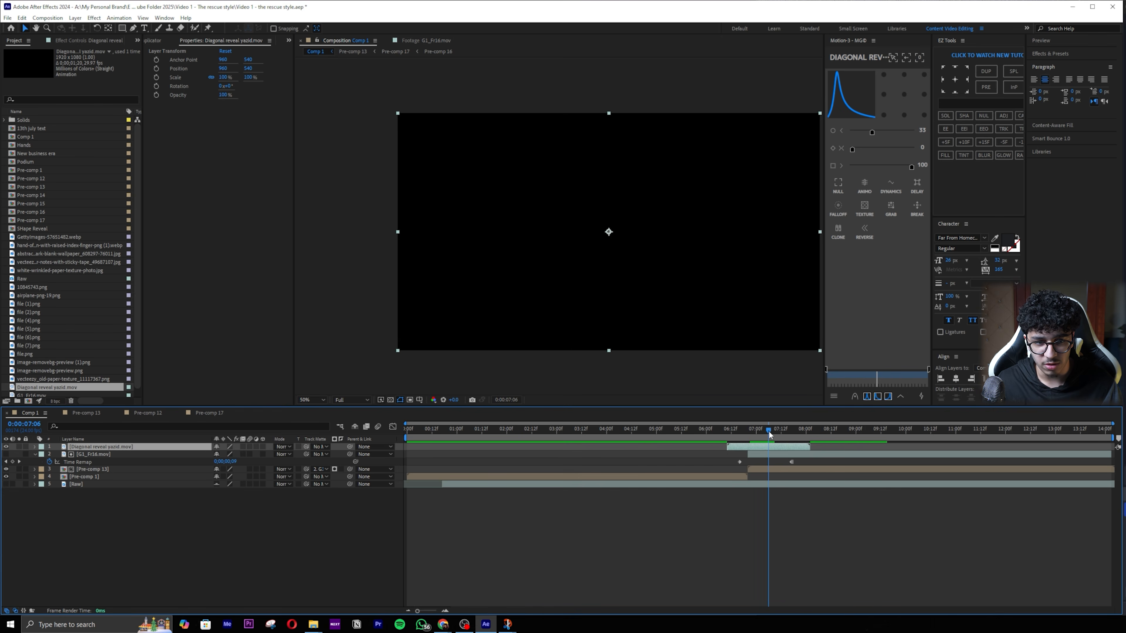
pyautogui.hotkey('ctrl', 'alt', 't')
pyautogui.hotkey('ctrl', 'alt', 't')
pyautogui.rightClick(774, 447)
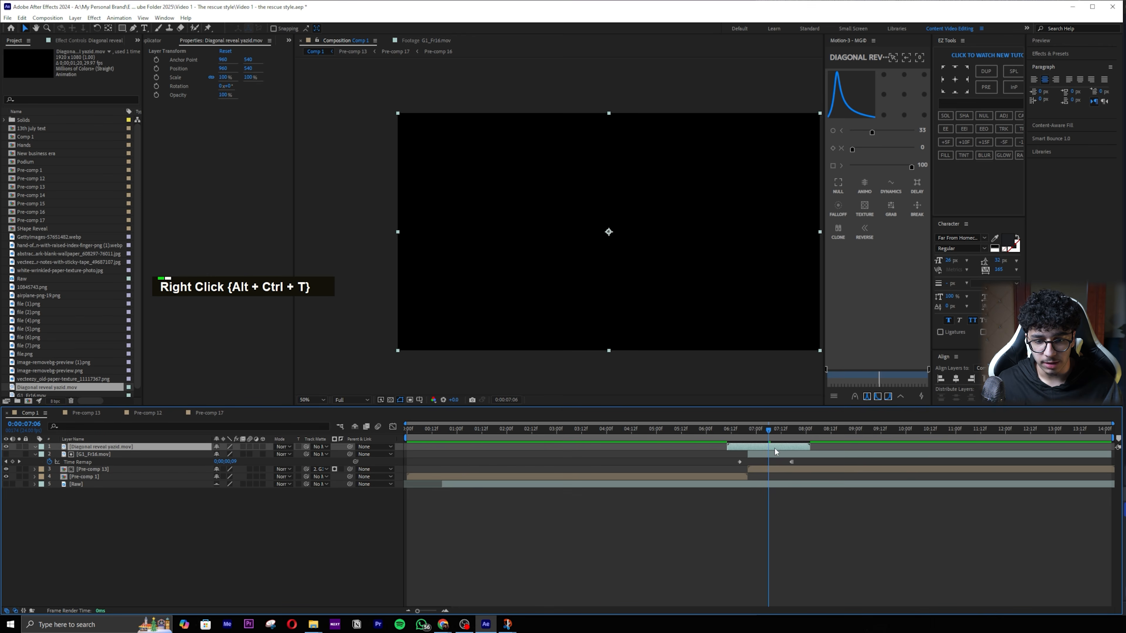
pyautogui.click(764, 446)
pyautogui.hotkey('alt', ']')
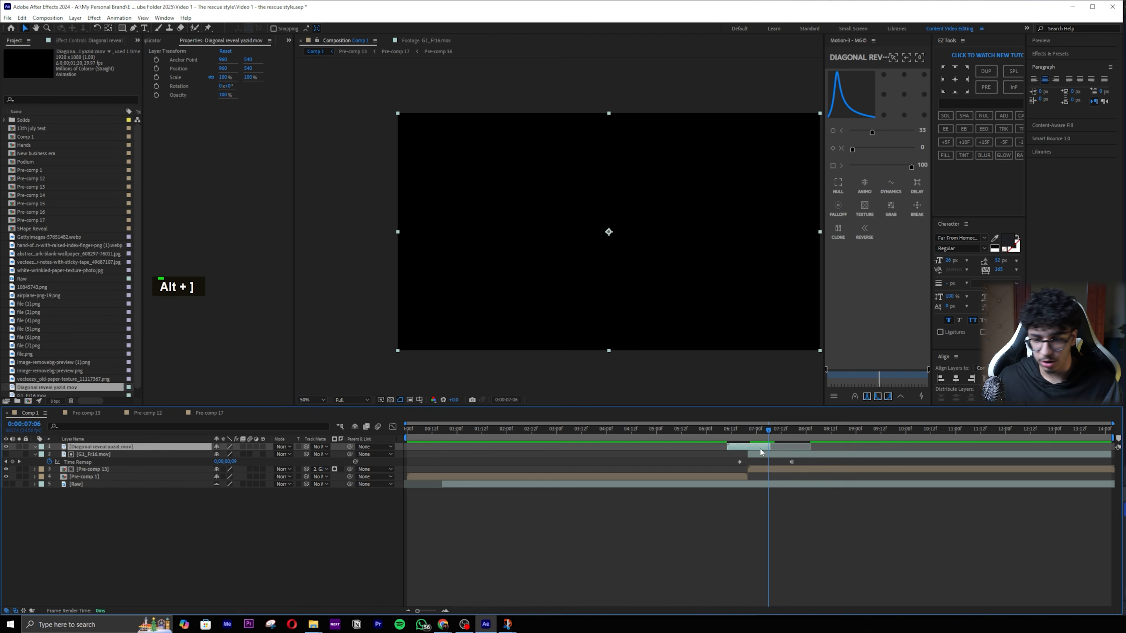
# Step: Try Freeze Frame on the diagonal reveal clip at 0:00:07:06
pyautogui.rightClick(759, 449)
pyautogui.moveTo(809, 236)
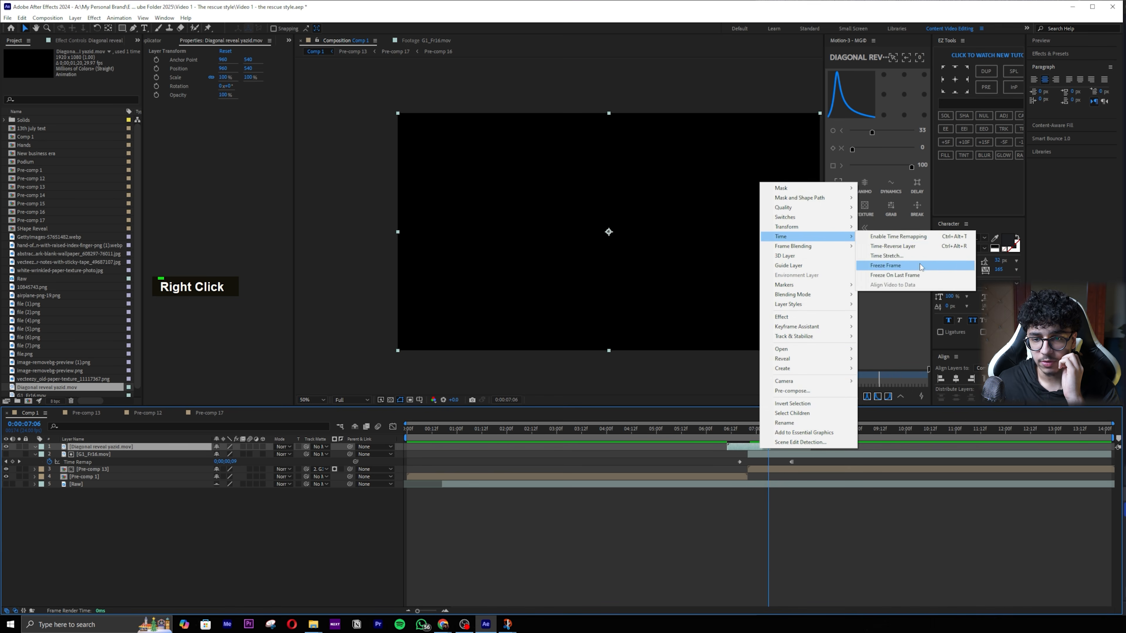
pyautogui.click(921, 266)
pyautogui.moveTo(724, 431)
pyautogui.mouseDown()
pyautogui.moveTo(711, 430)
pyautogui.moveTo(727, 425)
pyautogui.mouseUp()
pyautogui.hotkey('ctrl', 'z')
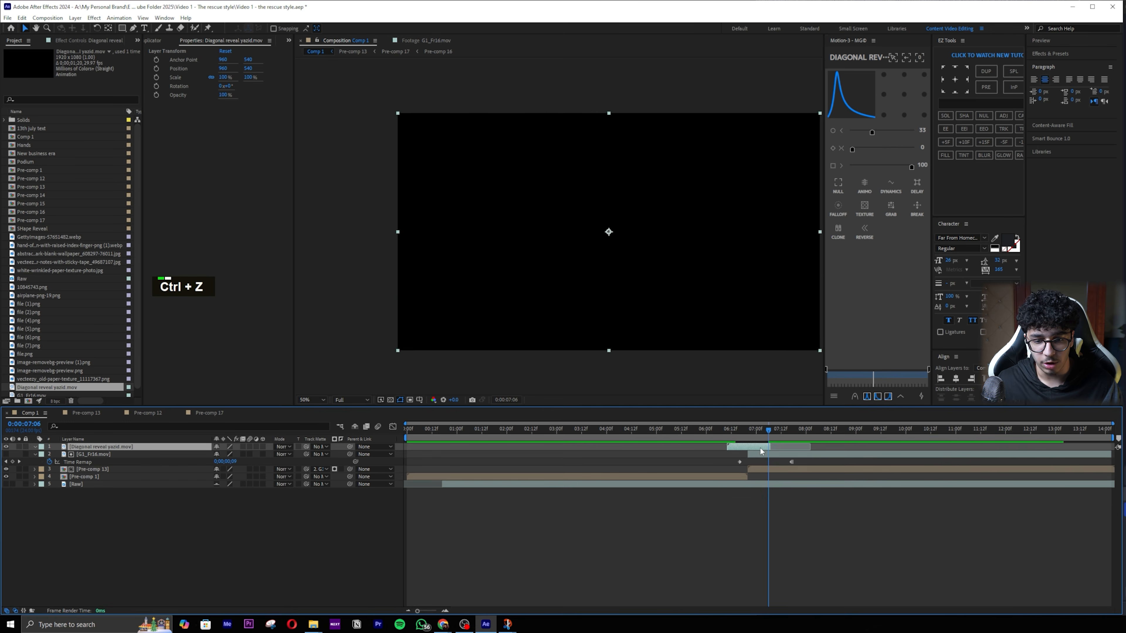
# Step: Freeze the diagonal reveal clip on its last frame and shift it earlier to start at about 0:00:06:01
pyautogui.rightClick(760, 447)
pyautogui.moveTo(811, 236)
pyautogui.click(935, 263)
pyautogui.moveTo(741, 426)
pyautogui.mouseDown()
pyautogui.moveTo(762, 424)
pyautogui.moveTo(723, 426)
pyautogui.mouseUp()
pyautogui.moveTo(744, 447); pyautogui.dragTo(749, 417)
# Step: Move the diagonal reveal clip below Pre-comp 13, and precompose Pre-comp 13 together with G1_Fr16.mov as Pre-comp 18
pyautogui.moveTo(95, 477); pyautogui.dragTo(100, 447)
pyautogui.keyDown('shift'); pyautogui.click(92, 463); pyautogui.keyUp('shift')
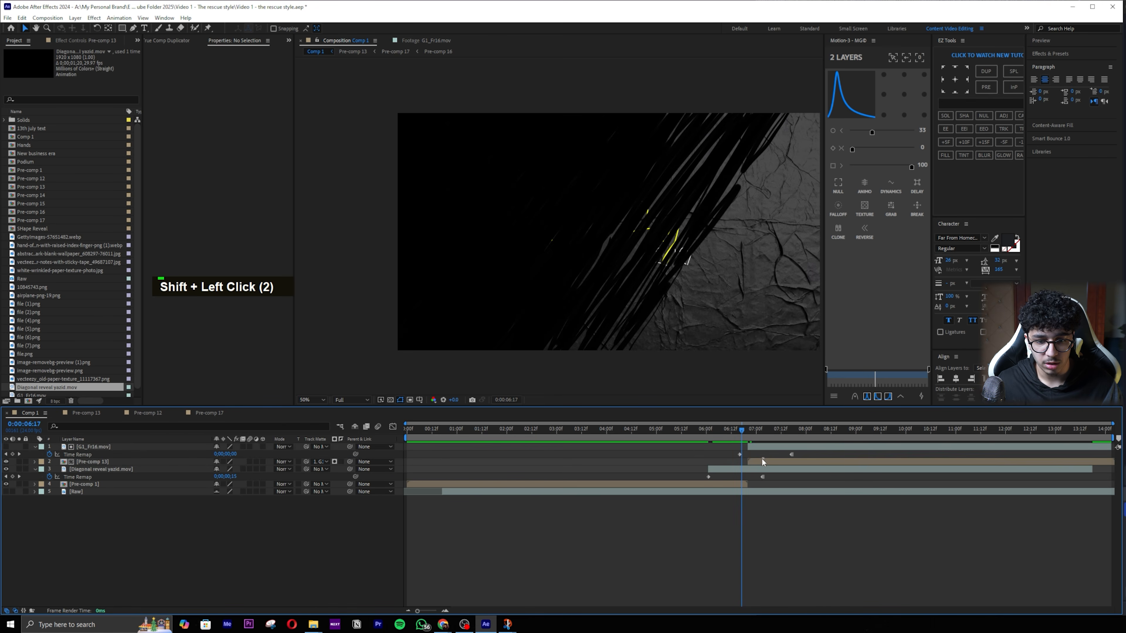
pyautogui.click(762, 462)
pyautogui.keyDown('shift'); pyautogui.click(752, 455); pyautogui.keyUp('shift')
pyautogui.hotkey('ctrl', 'shift', 'c')
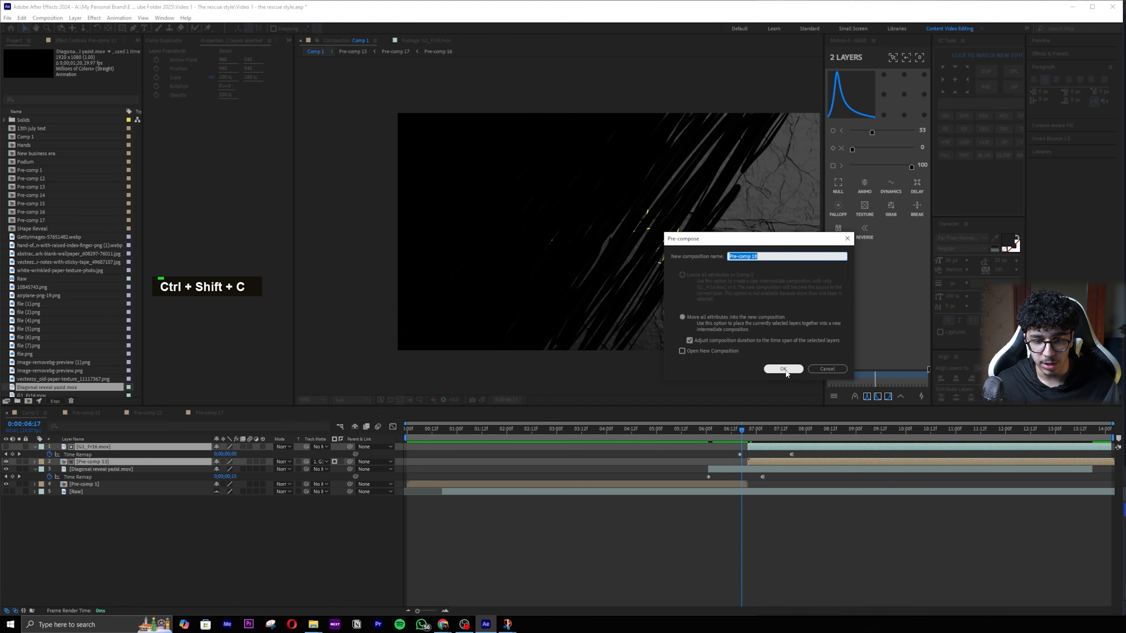
pyautogui.click(783, 369)
# Step: Use the diagonal reveal clip as Pre-comp 18's track matte and preview the transition and the whole composition
pyautogui.moveTo(304, 448); pyautogui.dragTo(151, 455)
pyautogui.moveTo(740, 432); pyautogui.dragTo(701, 426)
pyautogui.press('space')
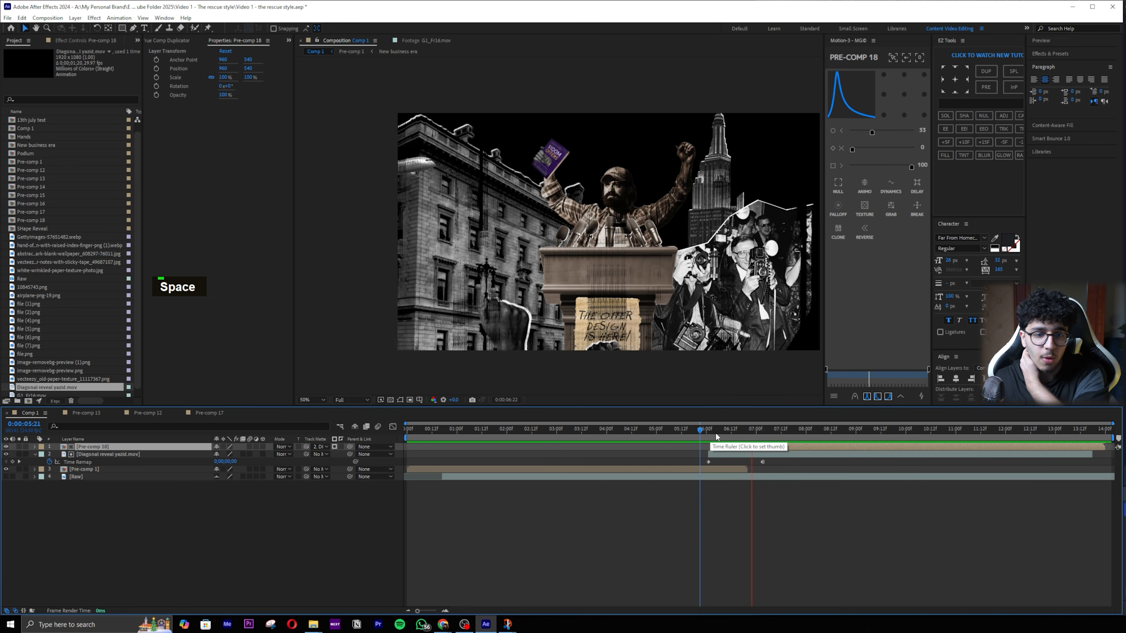
pyautogui.moveTo(710, 433); pyautogui.dragTo(376, 424)
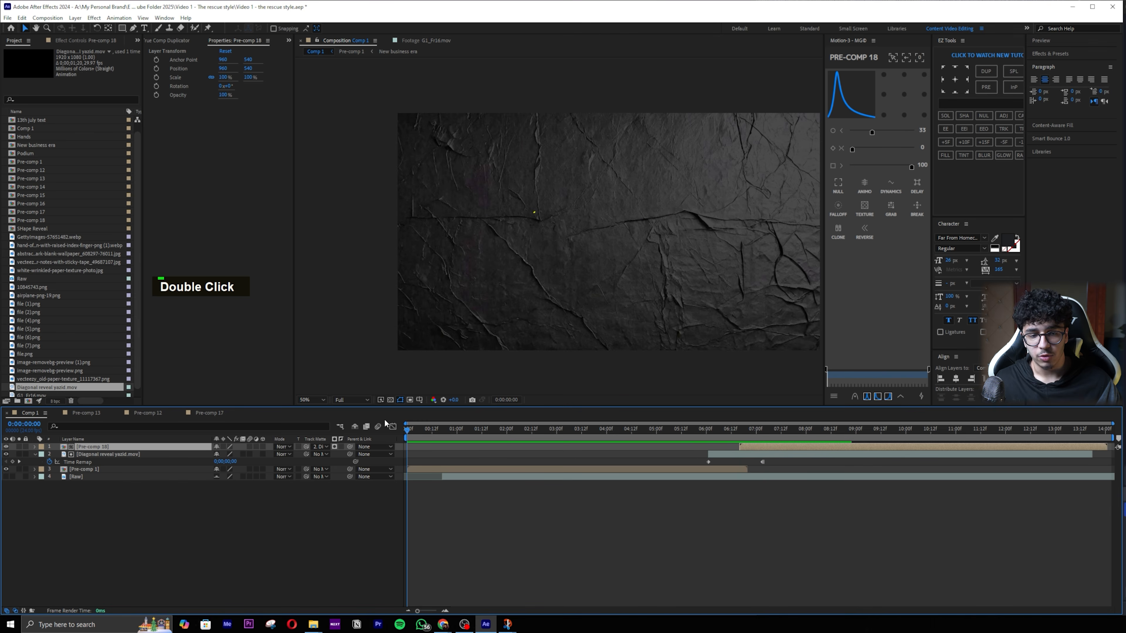
pyautogui.press('space')
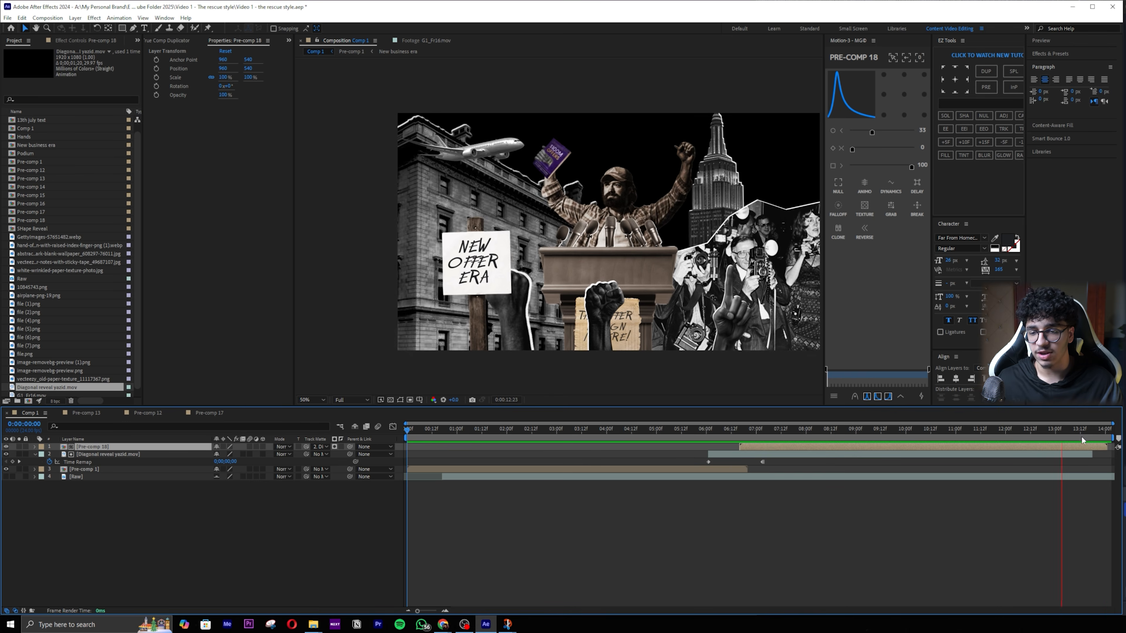
pyautogui.press('space')
# Step: End the work area at 0:00:13:17 and precompose Pre-comp 18, the diagonal reveal clip and Pre-comp 1 as Pre-comp 19
pyautogui.moveTo(1087, 434); pyautogui.dragTo(1090, 432)
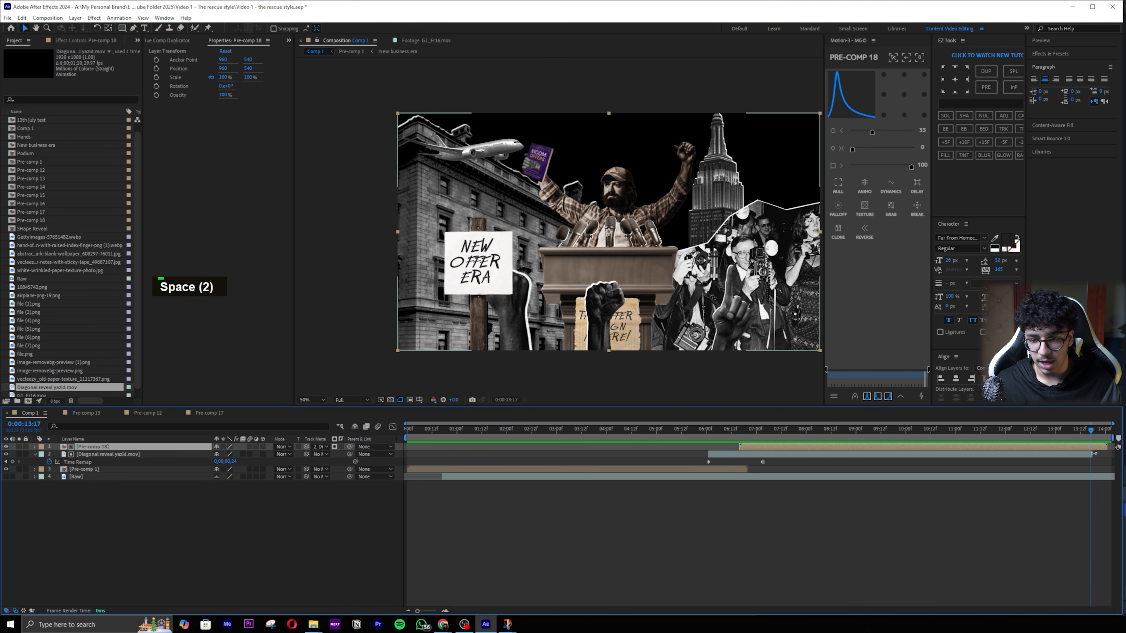
pyautogui.press('n')
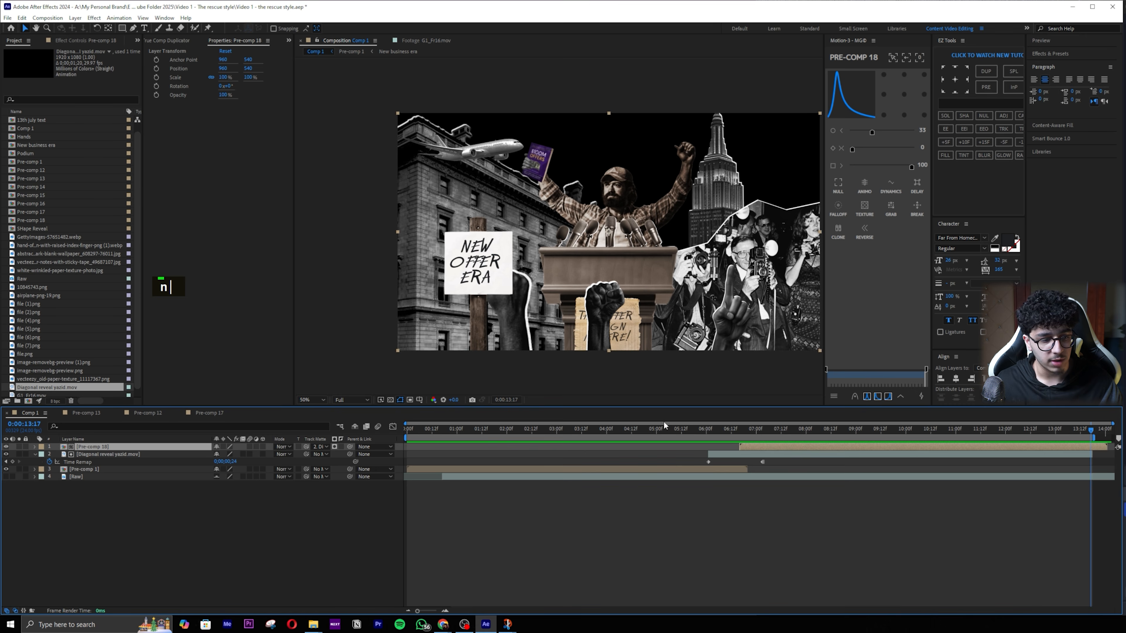
pyautogui.hotkey('ctrl', 'a')
pyautogui.hotkey('ctrl', 'shift', 'c')
pyautogui.click(784, 371)
# Step: Start scale keyframing on Pre-comp 19 at 0:00:00:00 and add a second keyframe of about 110.9% at 0:00:05:08
pyautogui.moveTo(845, 433); pyautogui.dragTo(406, 425)
pyautogui.press('s')
pyautogui.click(57, 454)
pyautogui.moveTo(625, 440)
pyautogui.mouseDown()
pyautogui.moveTo(644, 441)
pyautogui.moveTo(625, 441)
pyautogui.mouseUp()
pyautogui.moveTo(484, 432); pyautogui.dragTo(694, 433)
pyautogui.moveTo(679, 425); pyautogui.dragTo(673, 425)
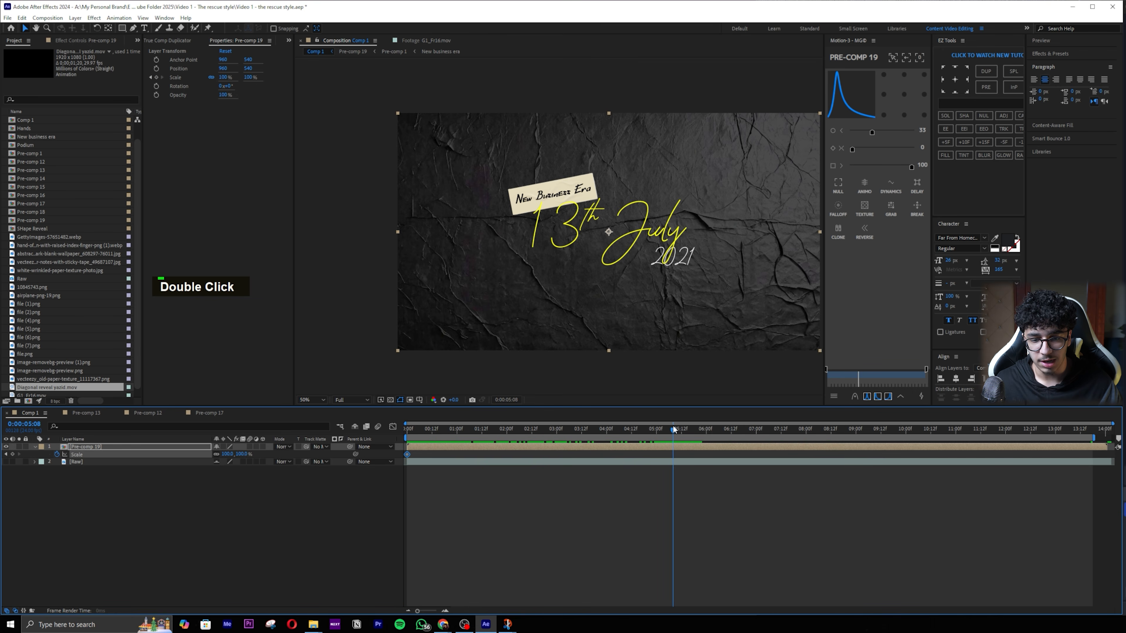
pyautogui.keyDown('ctrl'); pyautogui.click(248, 454); pyautogui.keyUp('ctrl')
pyautogui.moveTo(241, 455); pyautogui.dragTo(285, 452)
pyautogui.press('space')
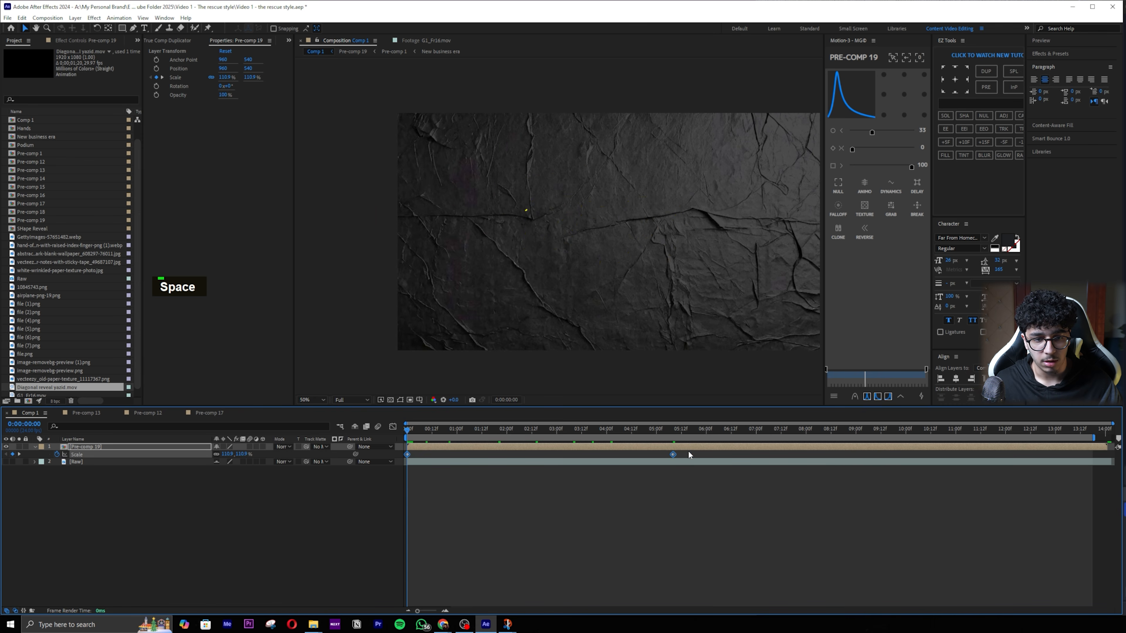
# Step: Set Pre-comp 19's first scale keyframe to 100% and raise the second one to about 119%
pyautogui.doubleClick(242, 454)
pyautogui.write('100')
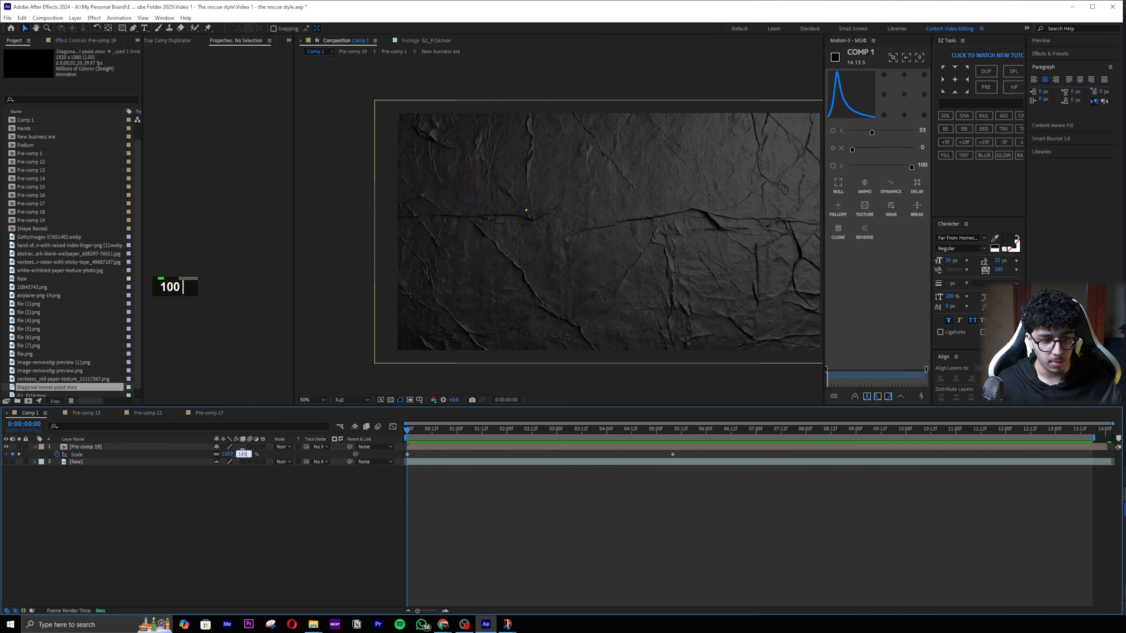
pyautogui.press('Return')
pyautogui.press('space')
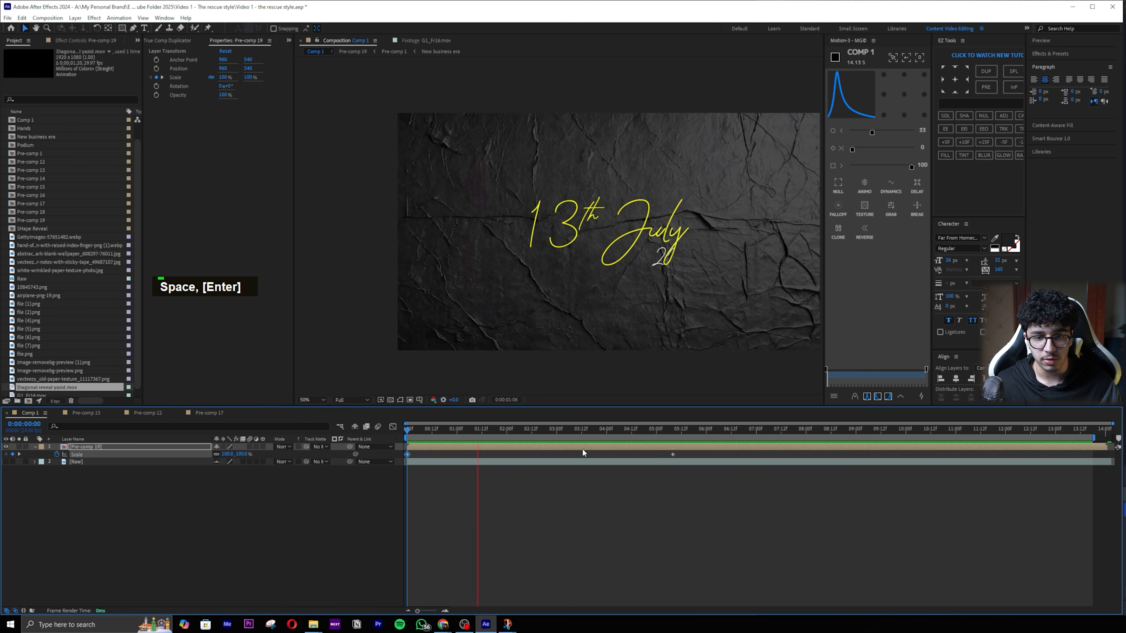
pyautogui.moveTo(528, 429); pyautogui.dragTo(673, 430)
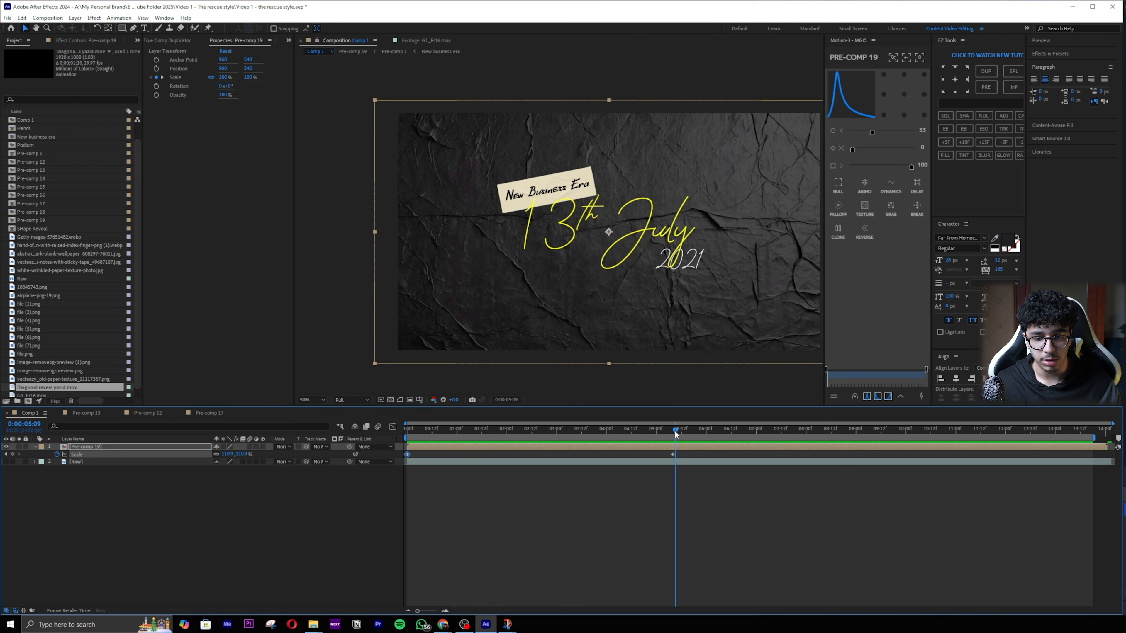
pyautogui.moveTo(240, 456); pyautogui.dragTo(271, 453)
# Step: Add a 105% scale keyframe to Pre-comp 19 at 0:00:07:16 and move the middle keyframe to about 0:00:05:17
pyautogui.moveTo(707, 433); pyautogui.dragTo(793, 421)
pyautogui.moveTo(792, 424); pyautogui.dragTo(789, 428)
pyautogui.click(244, 454)
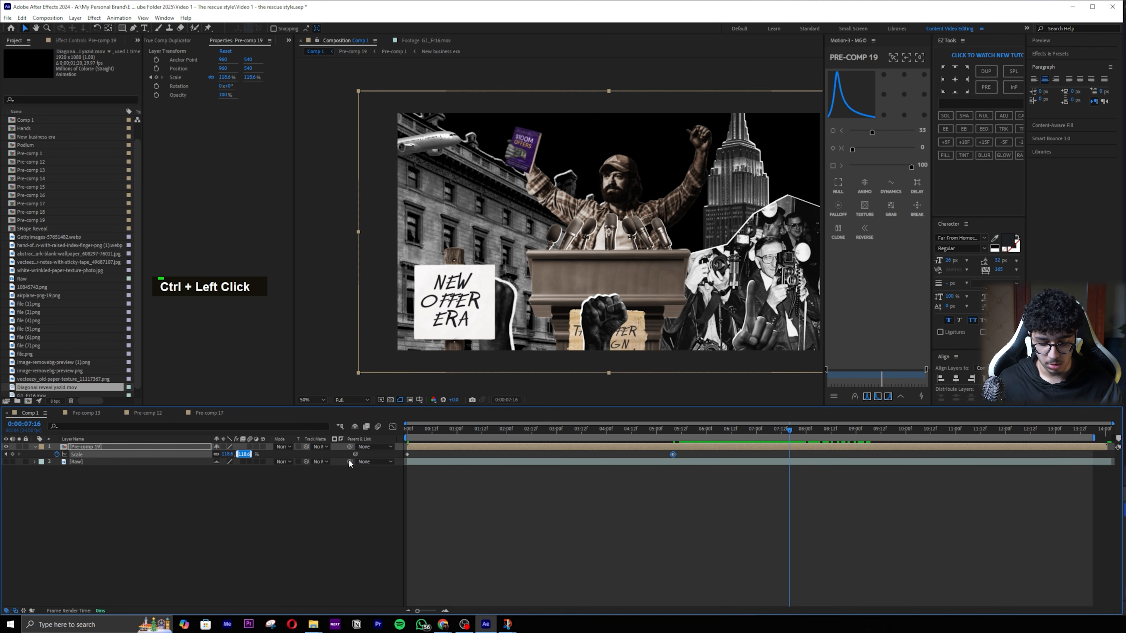
pyautogui.write('11')
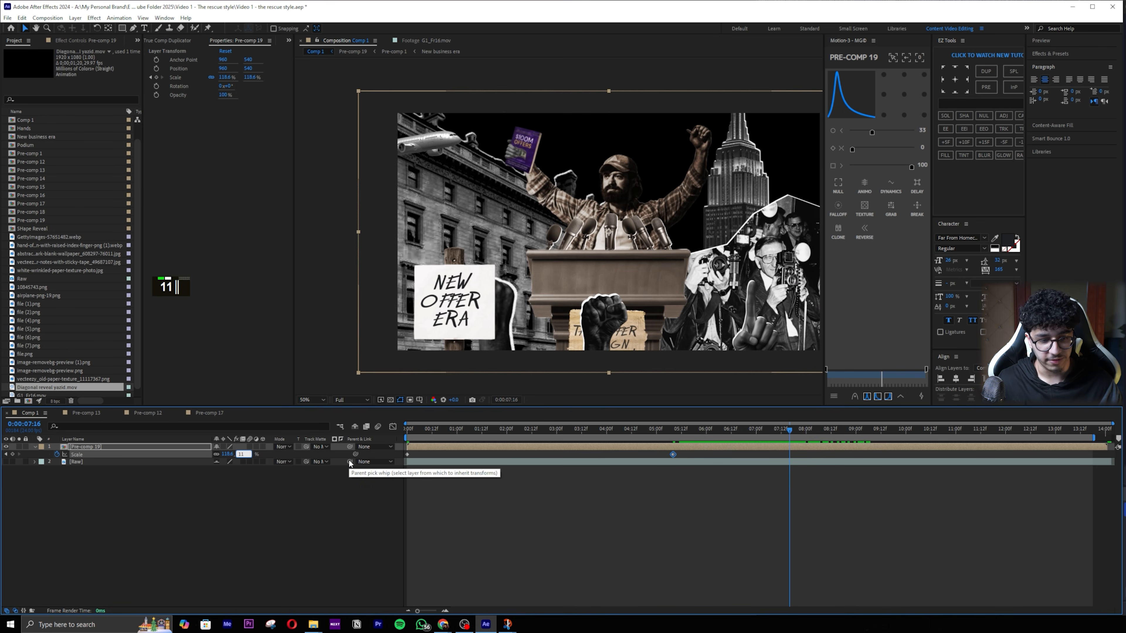
pyautogui.moveTo(714, 432); pyautogui.dragTo(742, 428)
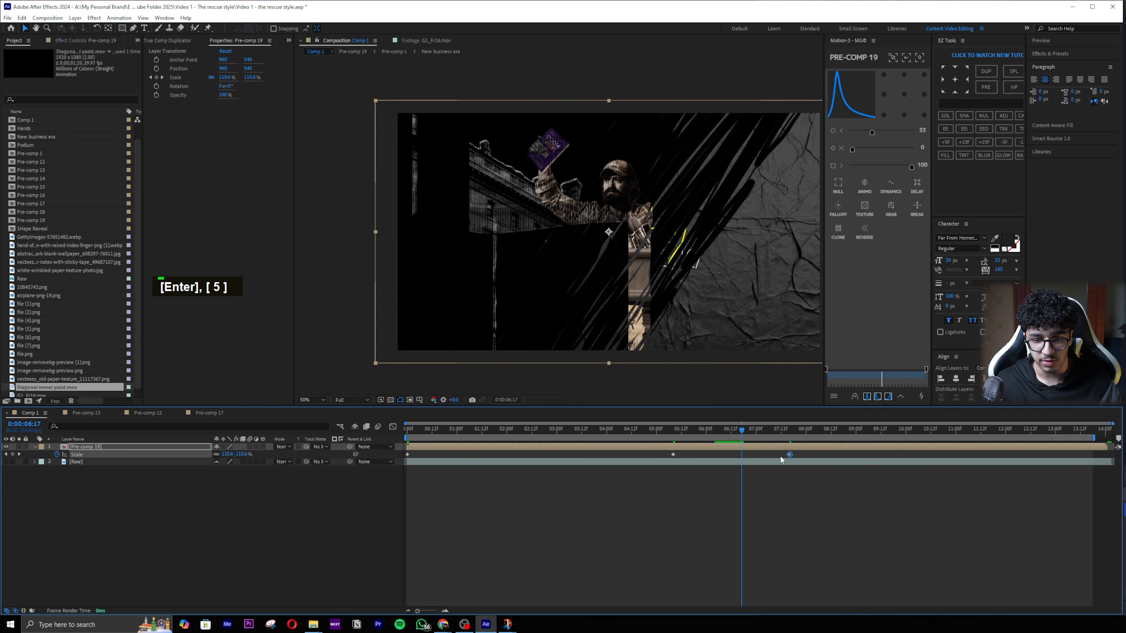
pyautogui.moveTo(672, 454); pyautogui.dragTo(690, 454)
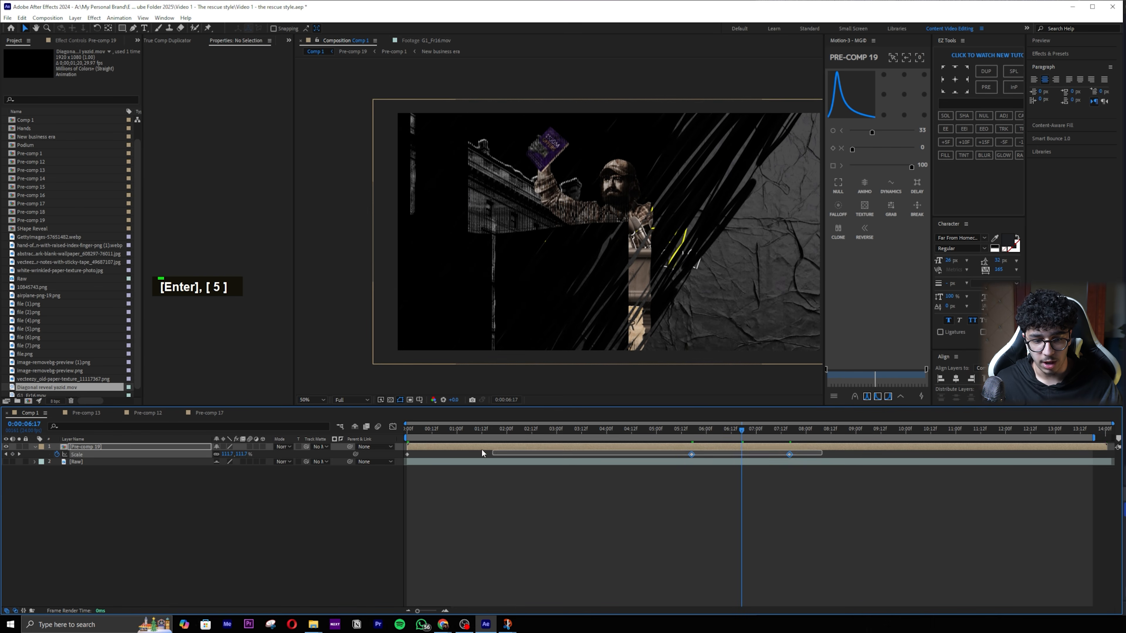
# Step: Ease all scale keyframes and shape the speed graph with an early zoom-in peak and a sharp zoom-out peak, previewing the result
pyautogui.click(392, 426)
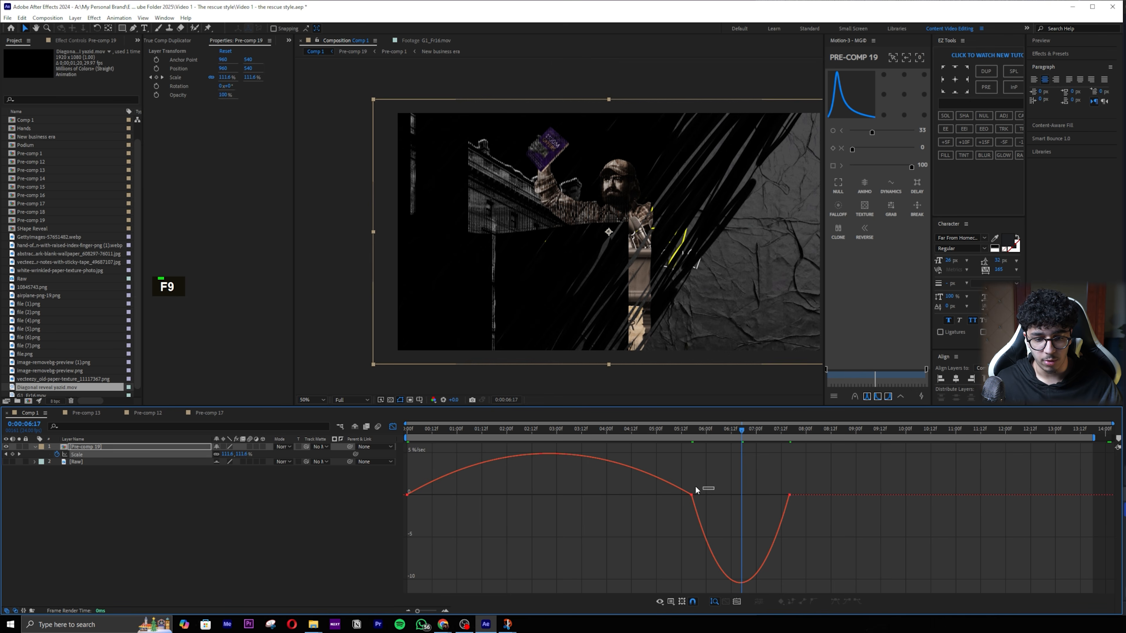
pyautogui.moveTo(644, 496); pyautogui.dragTo(550, 494)
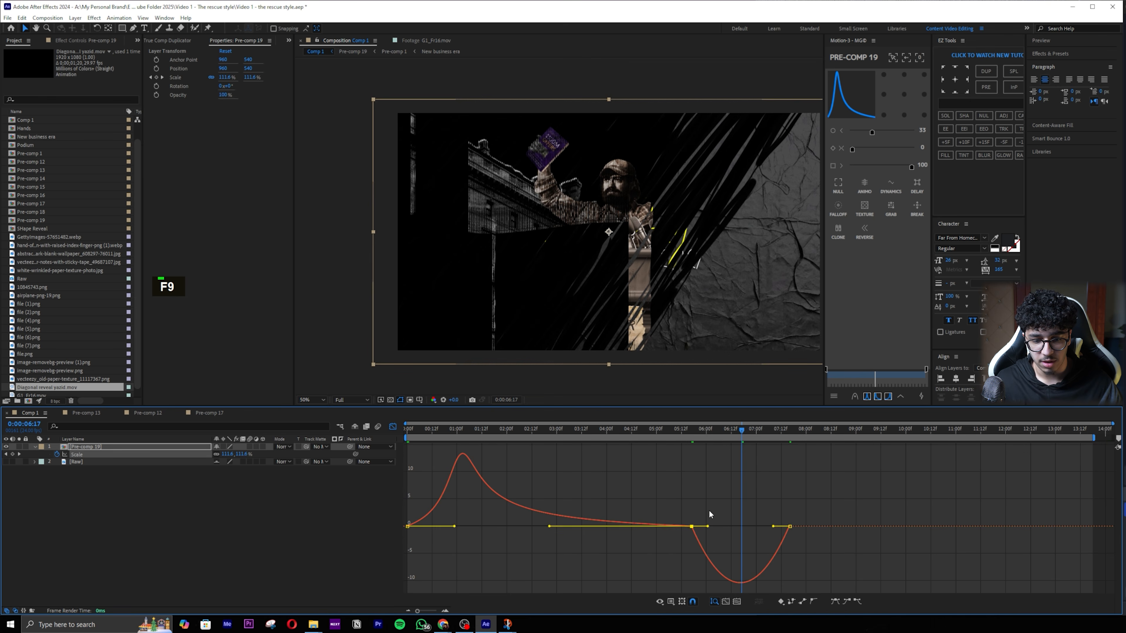
pyautogui.click(691, 527)
pyautogui.moveTo(708, 526); pyautogui.dragTo(748, 510)
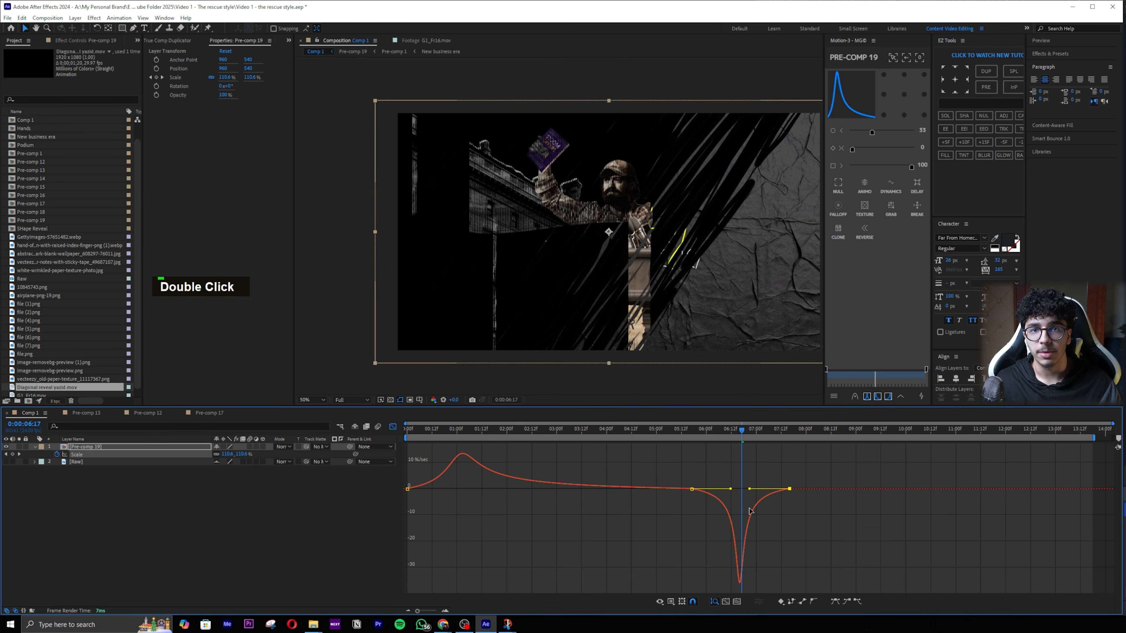
pyautogui.press('space')
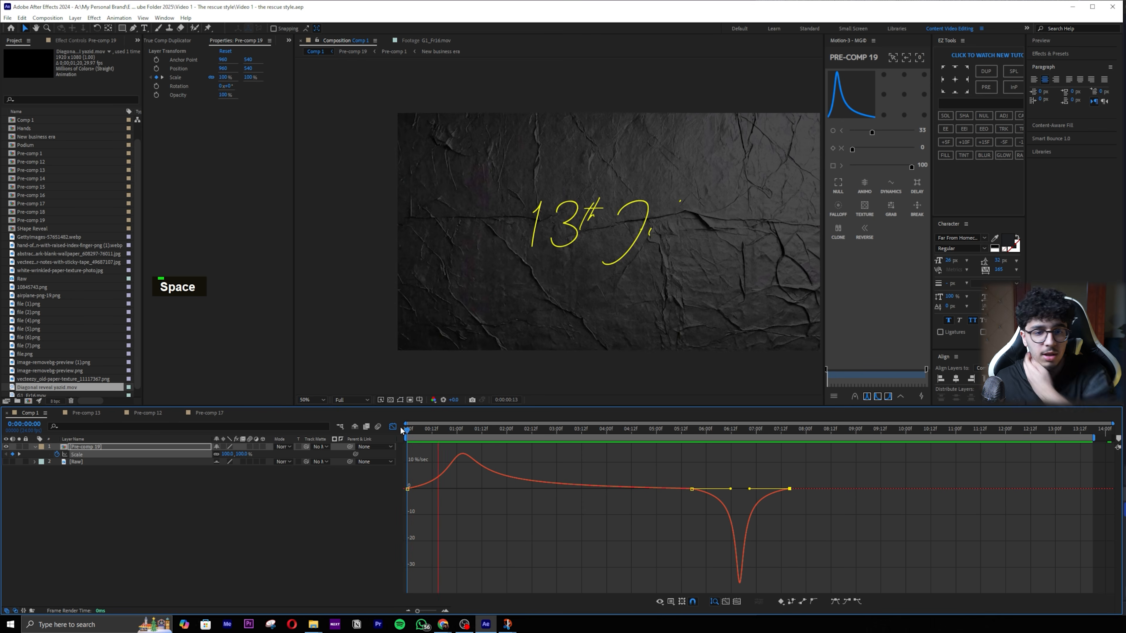
# Step: Reduce the first scale keyframe's outgoing influence to almost zero so the zoom starts fast, and preview it
pyautogui.moveTo(464, 512); pyautogui.dragTo(382, 465)
pyautogui.press('space')
pyautogui.moveTo(454, 490); pyautogui.dragTo(412, 489)
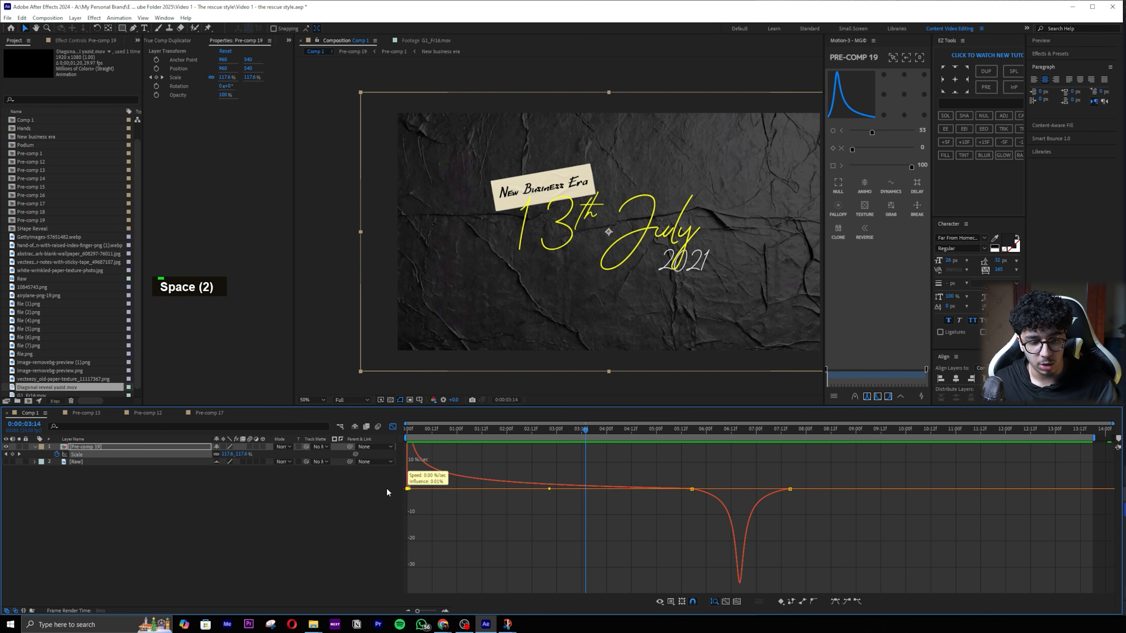
pyautogui.press('space')
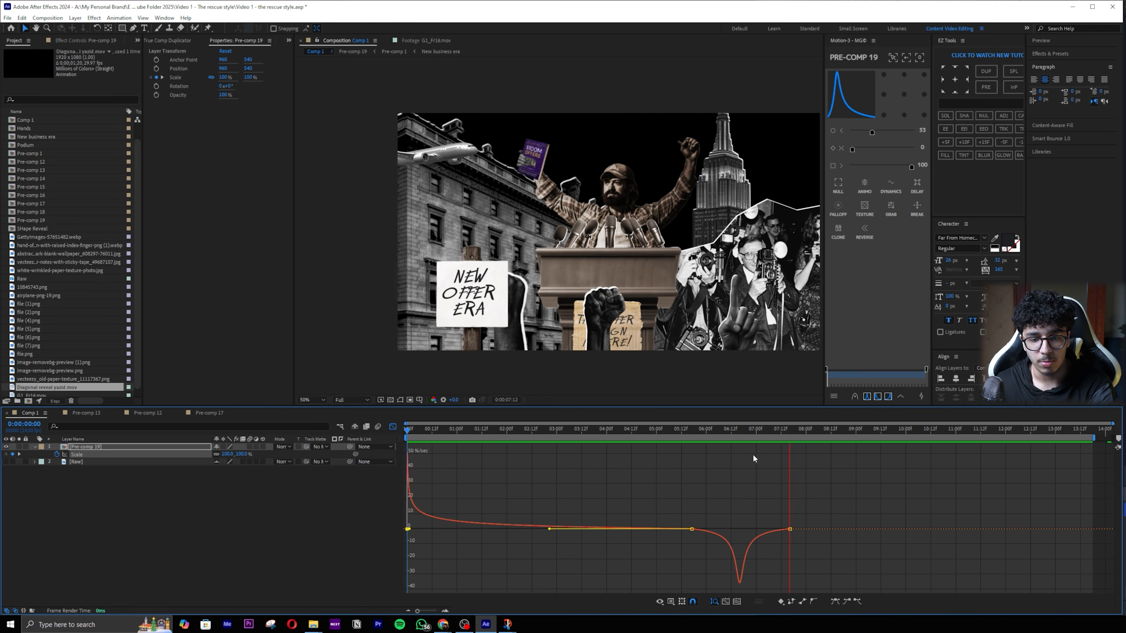
# Step: Break the middle scale keyframe's speed handles, raise its incoming speed slightly above zero, and preview from the start
pyautogui.moveTo(704, 432); pyautogui.dragTo(689, 436)
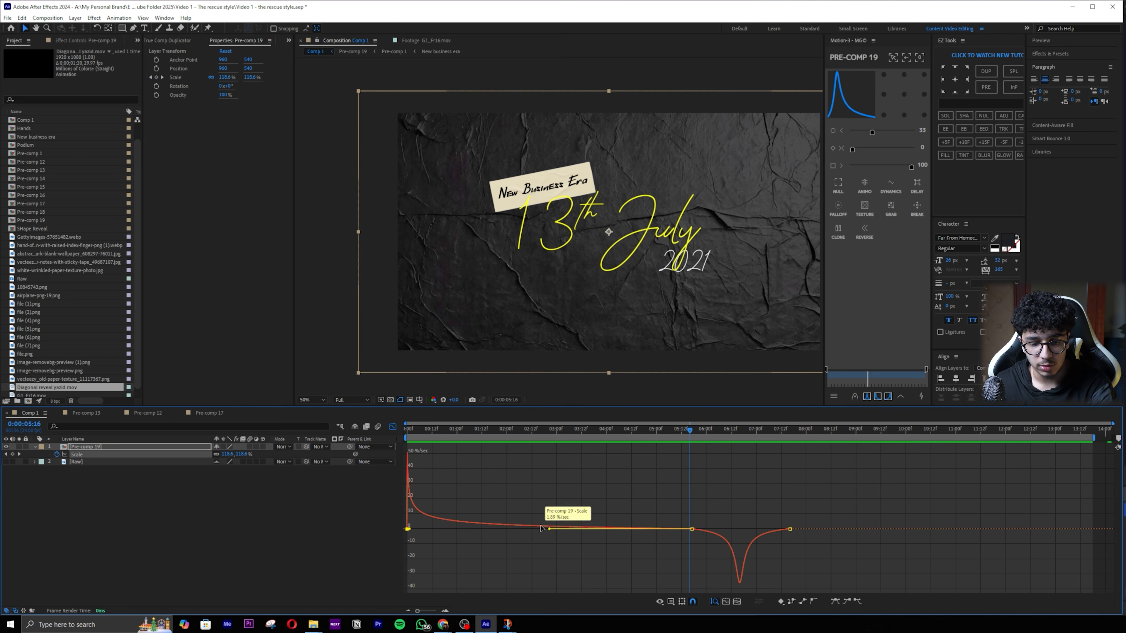
pyautogui.scroll(3, 696, 532)
pyautogui.click(685, 430)
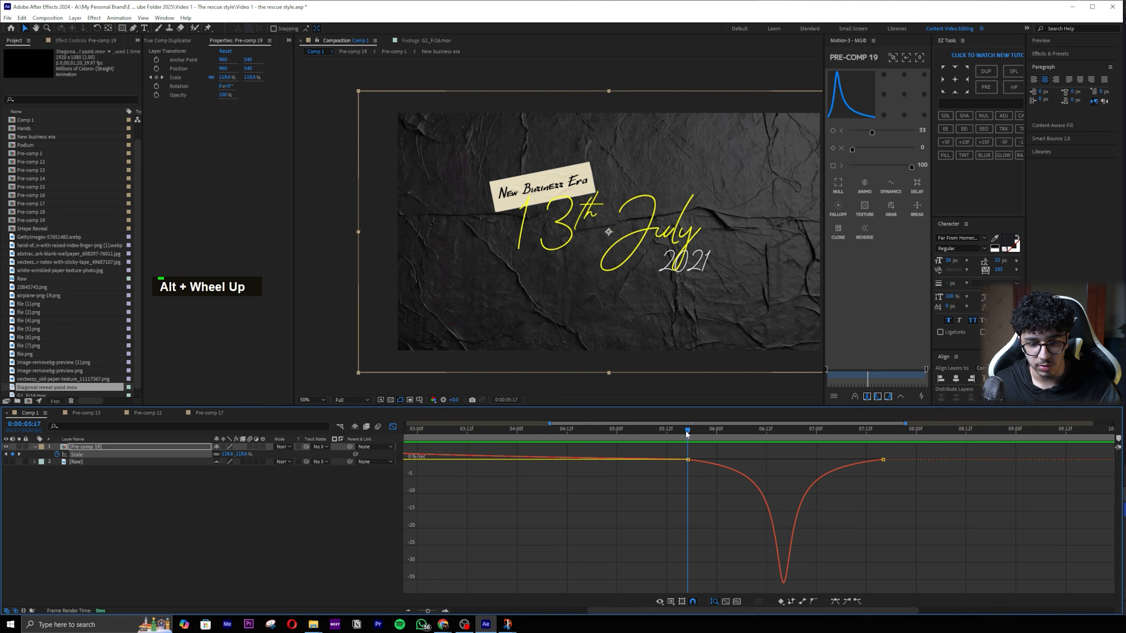
pyautogui.scroll(-2, 495, 481)
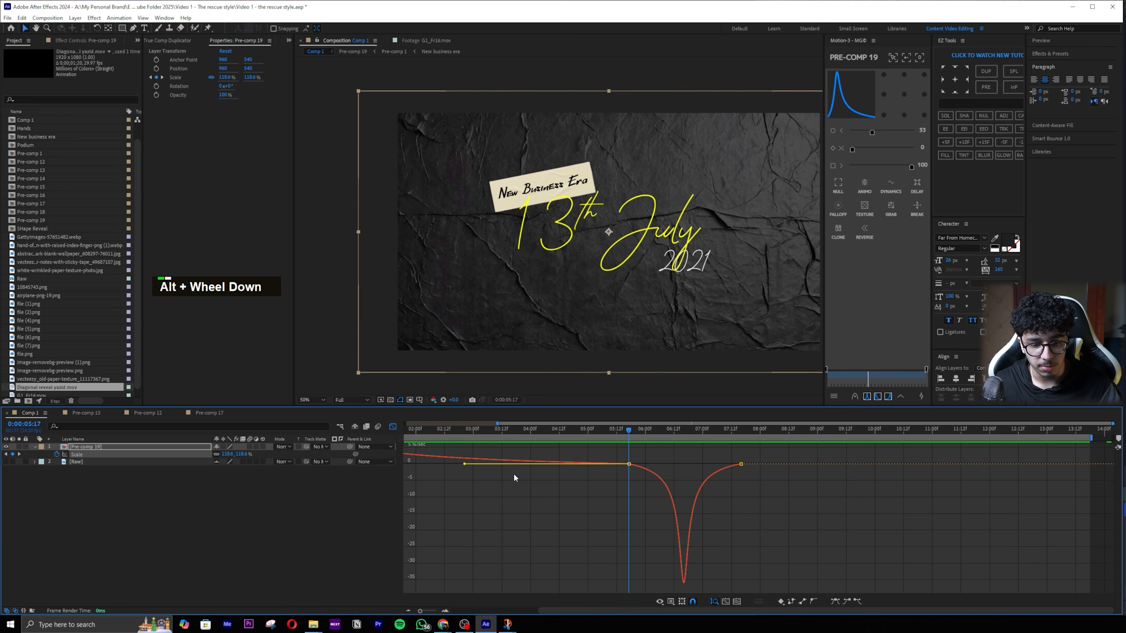
pyautogui.keyDown('alt'); pyautogui.doubleClick(462, 459); pyautogui.keyUp('alt')
pyautogui.press('v')
pyautogui.scroll(-2, 523, 470)
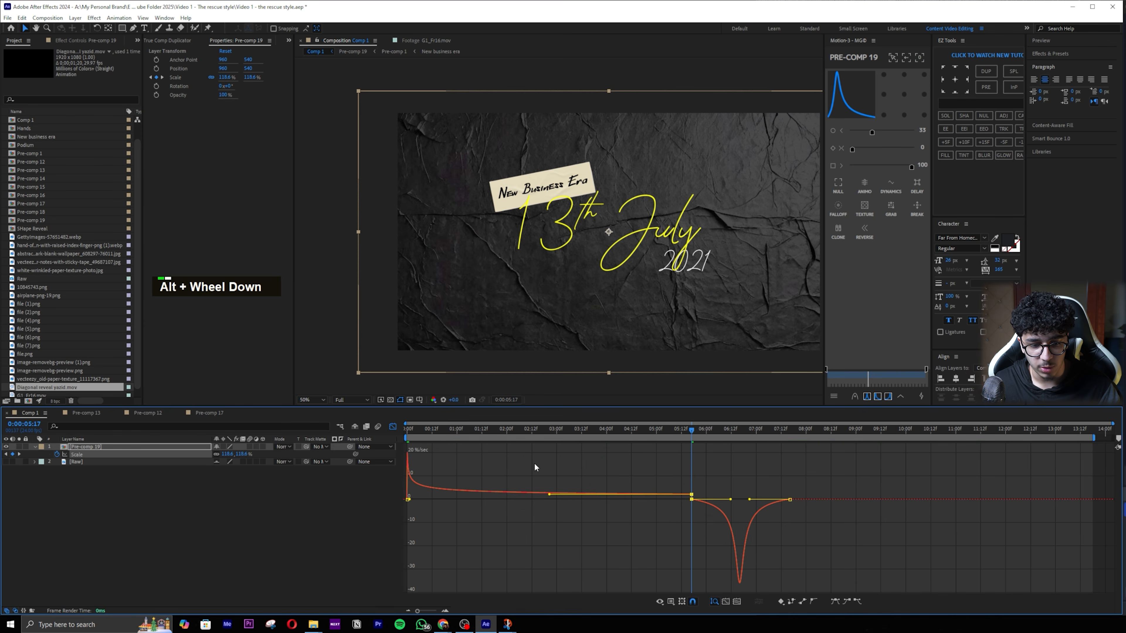
pyautogui.moveTo(549, 494); pyautogui.dragTo(543, 495)
pyautogui.press('Home')
pyautogui.press('space')
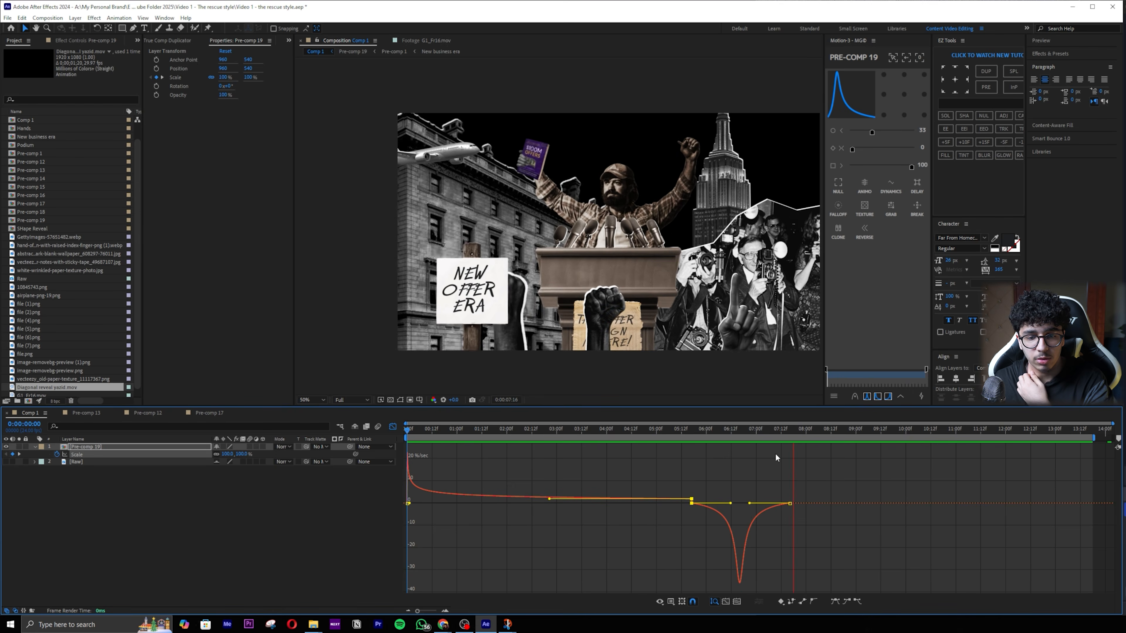
# Step: Set Pre-comp 19's last scale keyframe at 0:00:07:16 to 100%
pyautogui.click(242, 453)
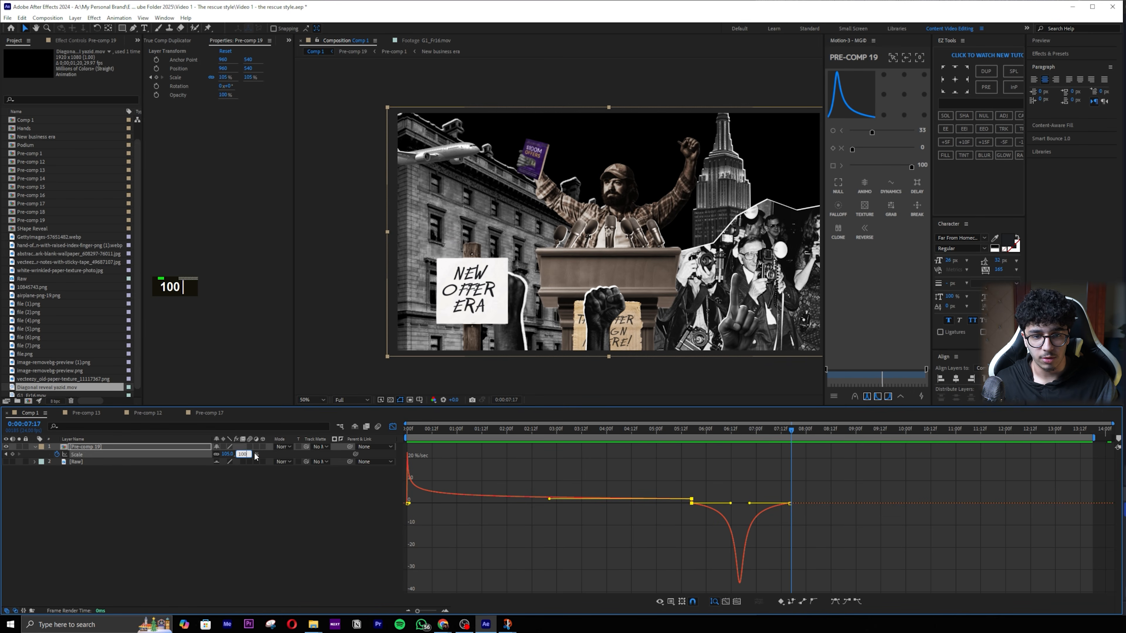
pyautogui.write('100')
pyautogui.press('Return')
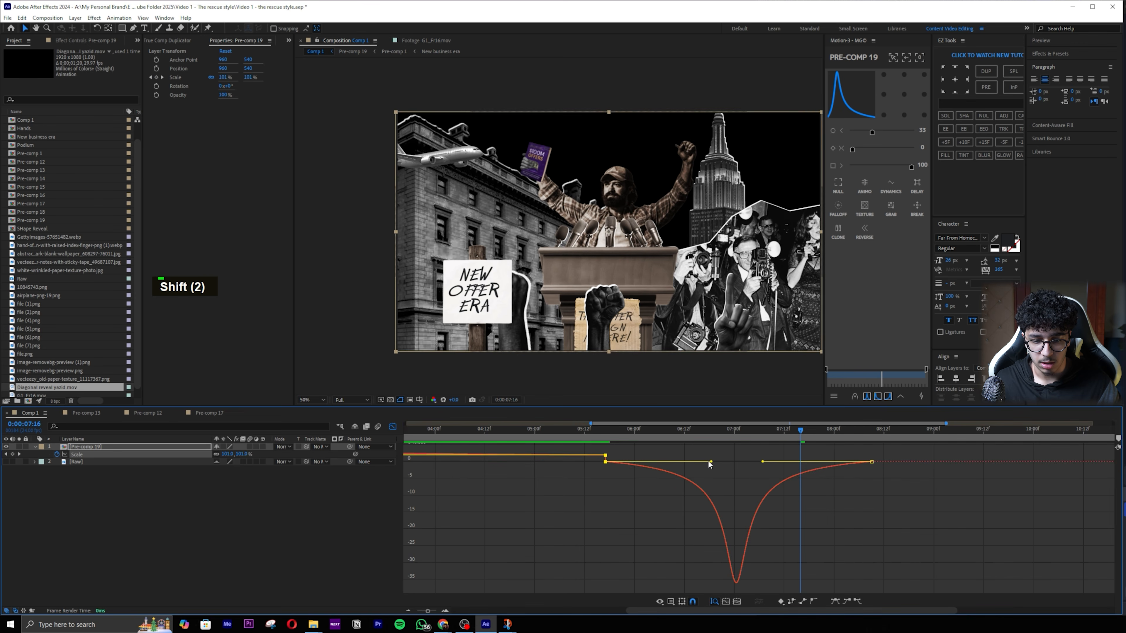
# Step: Place the last scale keyframe at about 0:00:08:09, shorten the middle keyframe's outgoing influence to soften the zoom-out, and preview it
pyautogui.moveTo(708, 465); pyautogui.dragTo(683, 467)
pyautogui.click(623, 426)
pyautogui.press('space')
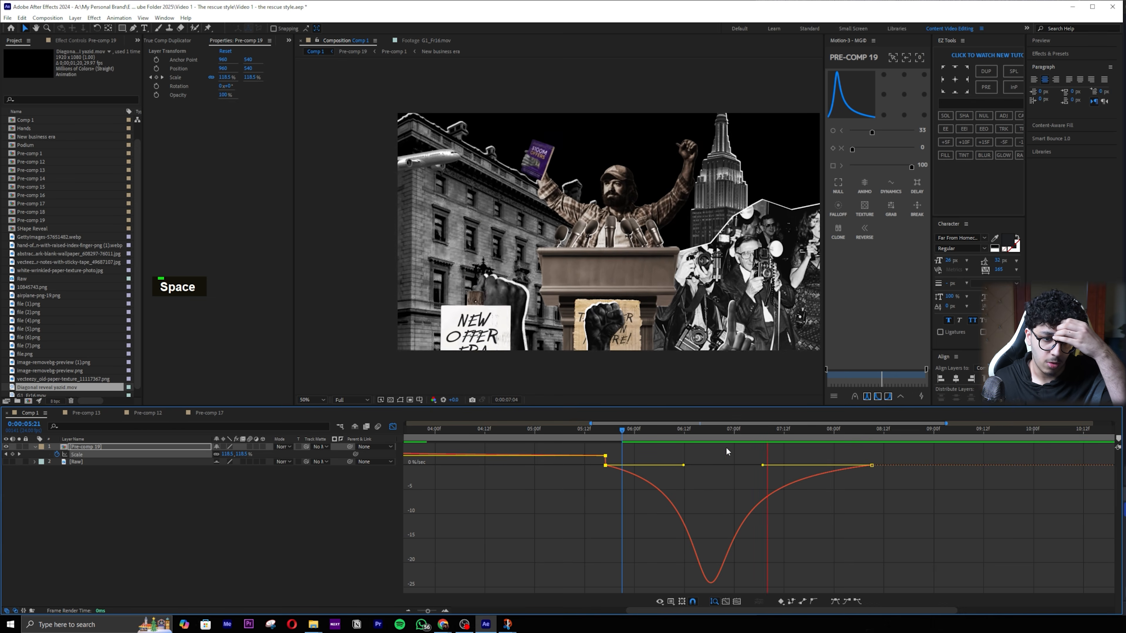
pyautogui.keyDown('alt'); pyautogui.scroll(-5, 833, 467); pyautogui.keyUp('alt')
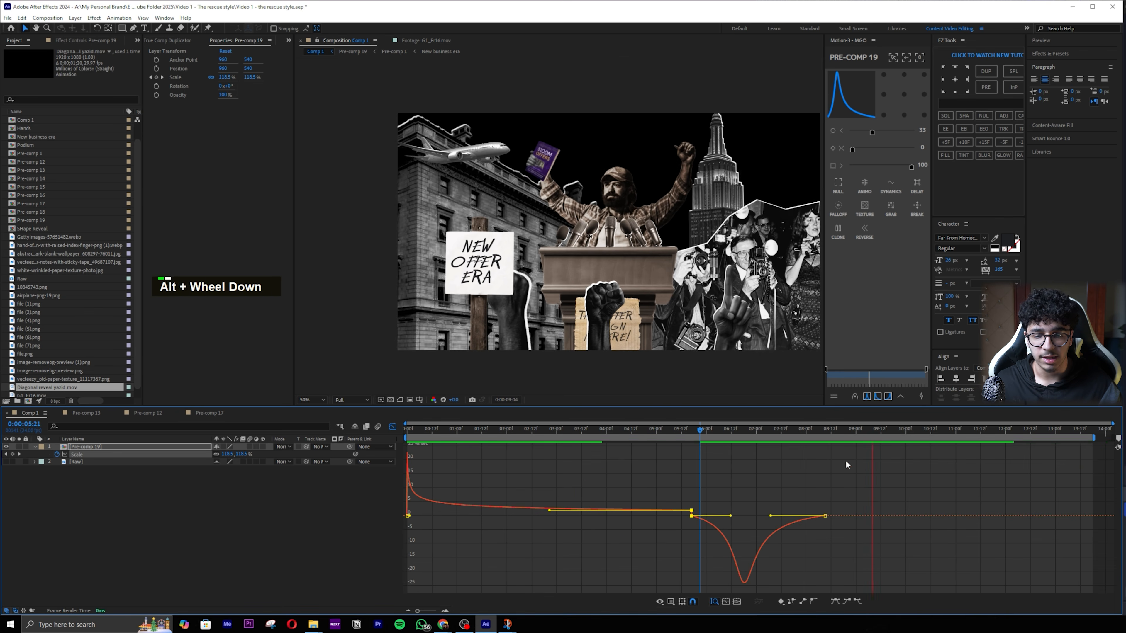
pyautogui.press('space')
# Step: Add a 110% scale keyframe to Pre-comp 19 at about 0:00:13:16 and preview the slow zoom
pyautogui.hotkey('shift', 'F3')
pyautogui.moveTo(999, 431); pyautogui.dragTo(1088, 432)
pyautogui.write('110')
pyautogui.press('Return')
pyautogui.press('space')
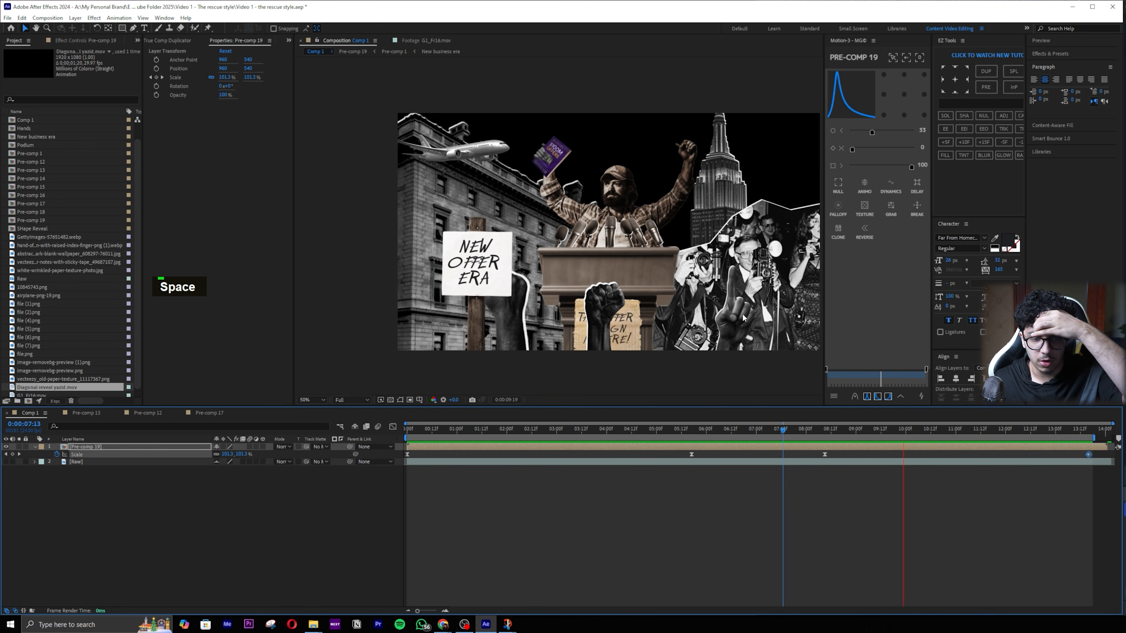
# Step: Set the scale keyframe at 0:00:13:16 to 105% and preview it
pyautogui.click(1086, 428)
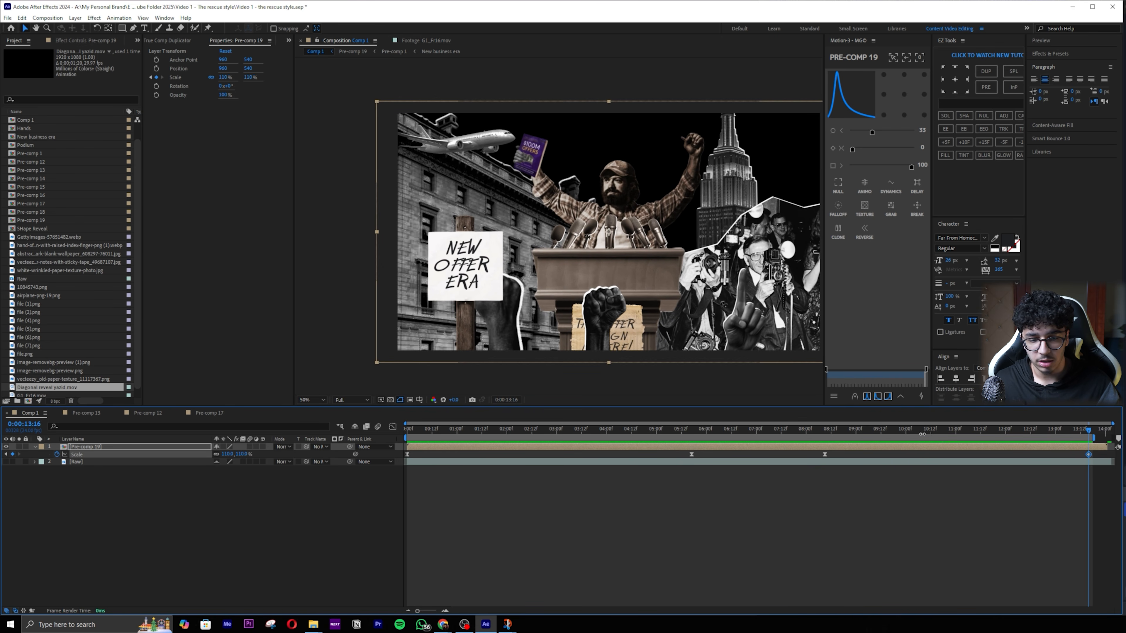
pyautogui.write('100')
pyautogui.press('Return')
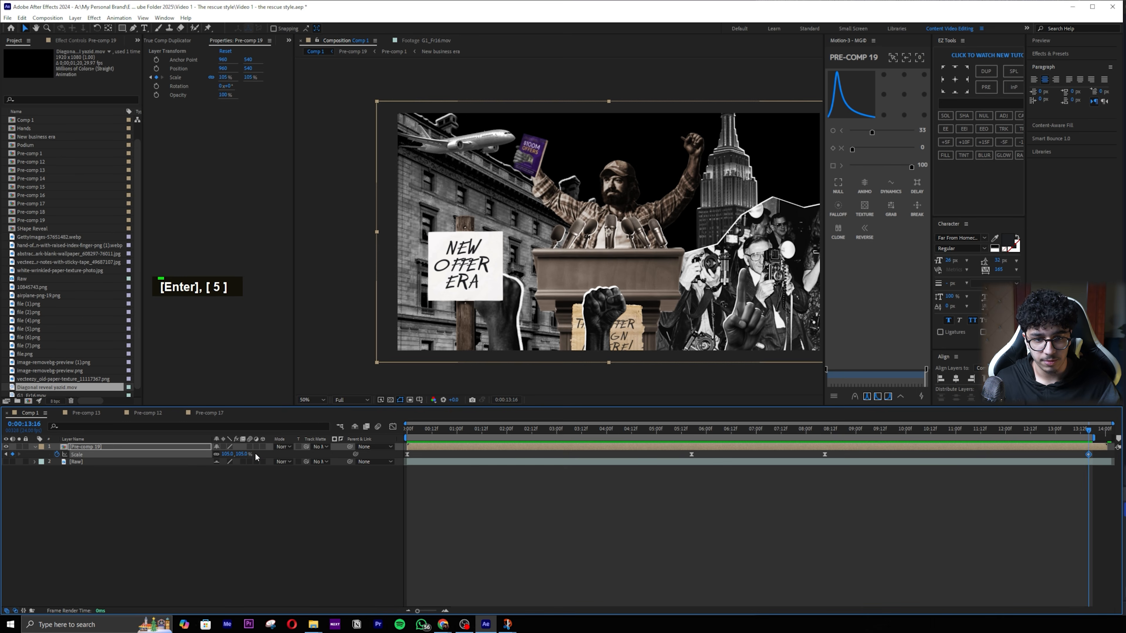
pyautogui.press('space')
# Step: Inside Pre-comp 19, add an adjustment layer with Posterize Time at a frame rate of 12 and preview the result
pyautogui.doubleClick(453, 446)
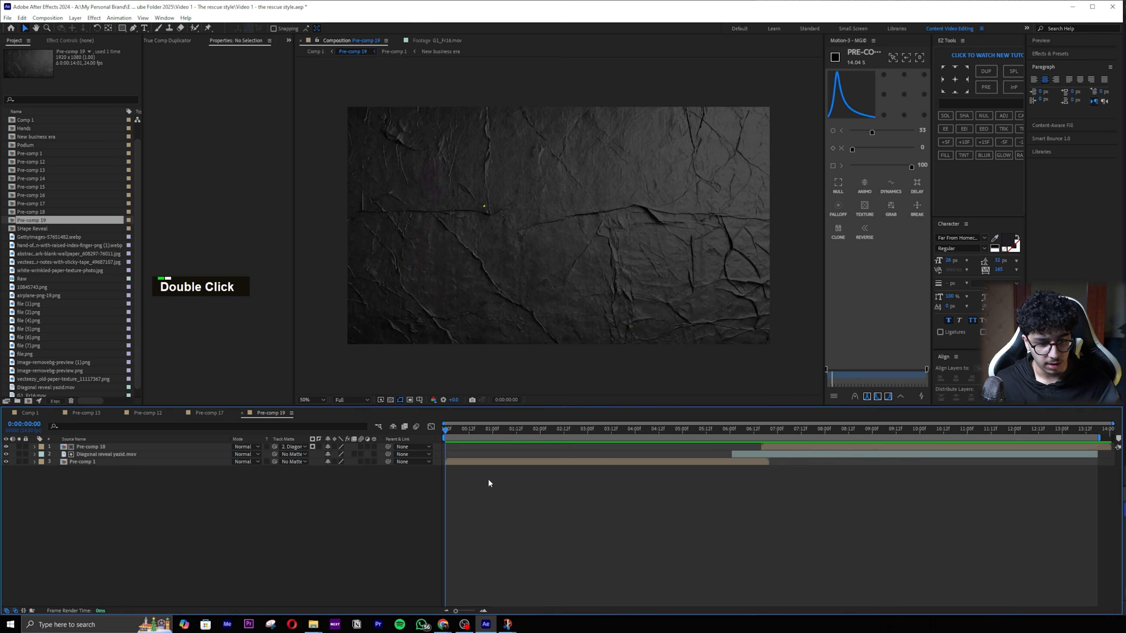
pyautogui.hotkey('ctrl', 'alt', 'y')
pyautogui.hotkey('ctrl', 'space')
pyautogui.write('pos')
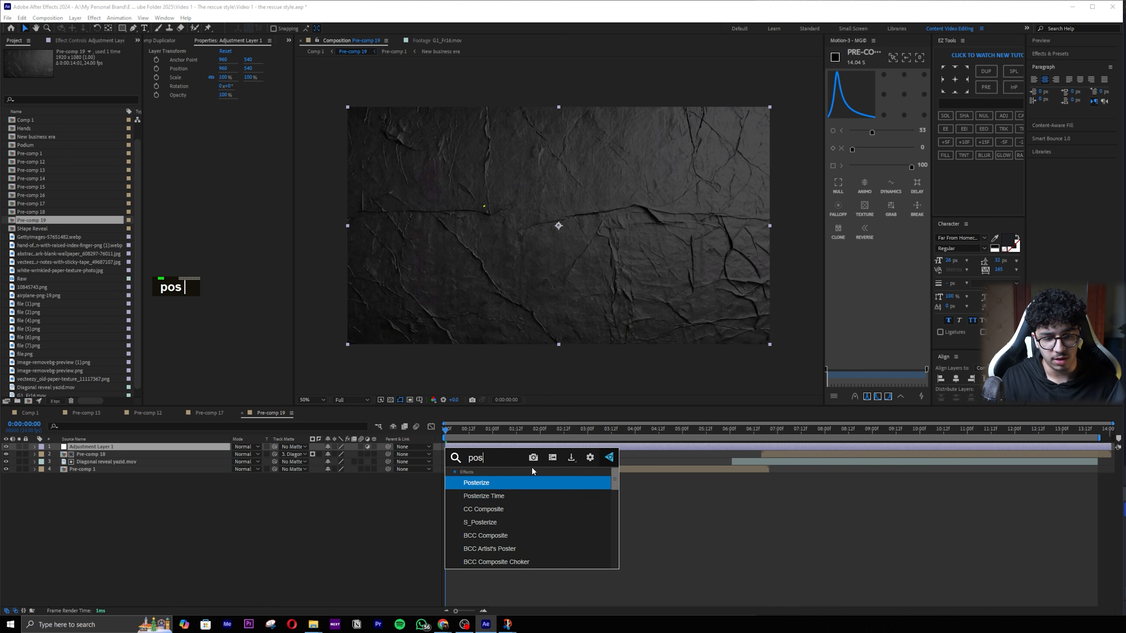
pyautogui.doubleClick(483, 496)
pyautogui.click(83, 67)
pyautogui.write('12')
pyautogui.click(459, 502)
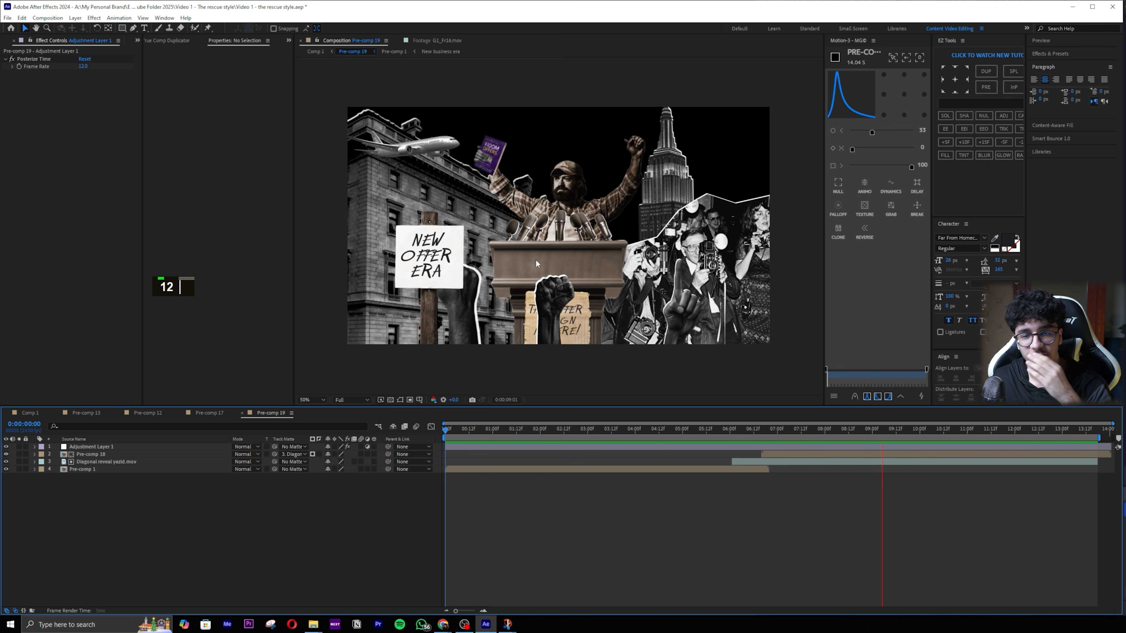
pyautogui.press('space')
# Step: Return to Comp 1, preview the choppier motion from the start, and check the opening title near 0:00:00:19
pyautogui.hotkey('shift', 'Escape')
pyautogui.moveTo(952, 430); pyautogui.dragTo(400, 466)
pyautogui.press('space')
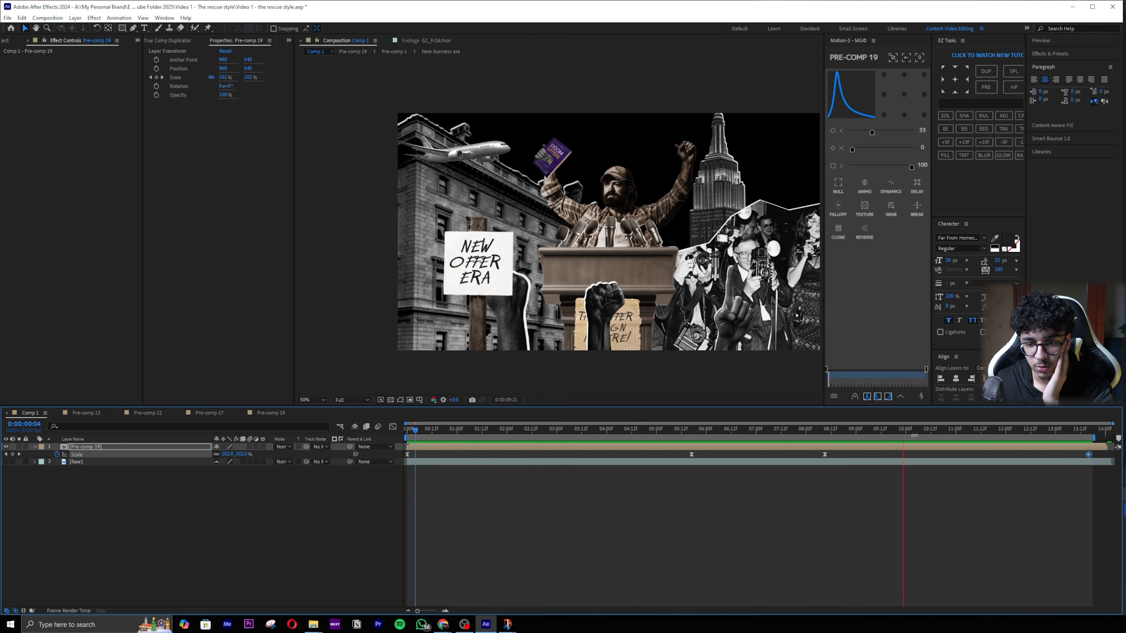
pyautogui.click(448, 429)
pyautogui.moveTo(437, 438)
pyautogui.mouseDown()
pyautogui.moveTo(456, 432)
pyautogui.moveTo(446, 433)
pyautogui.mouseUp()
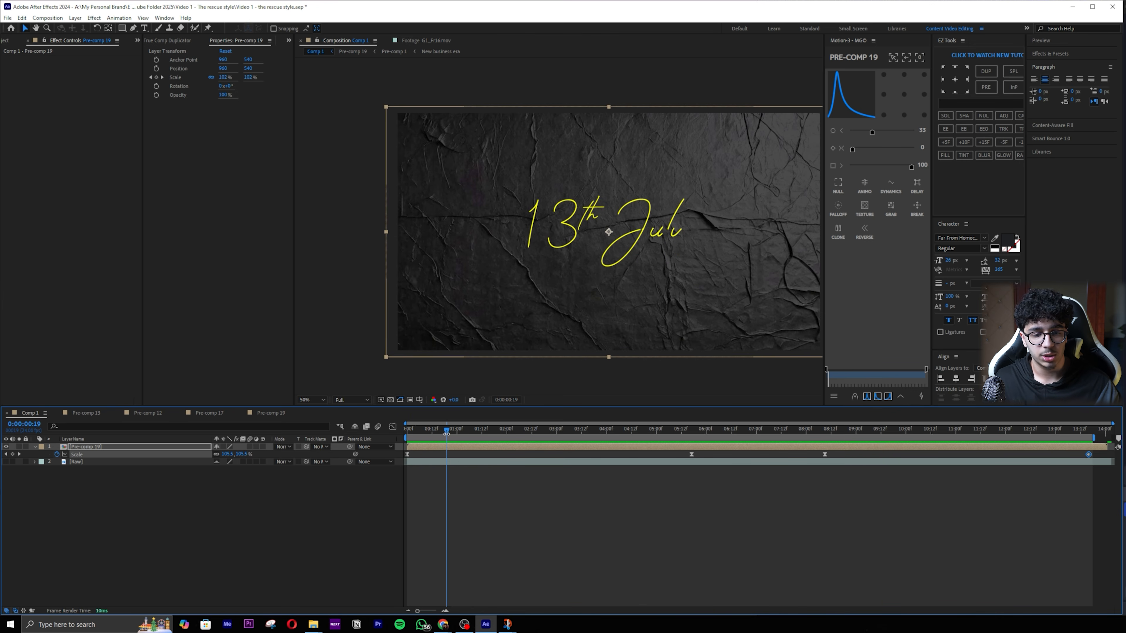
# Step: Apply CC Vignette to Pre-comp 1 inside Pre-comp 19, check it along the timeline, and return to Comp 1
pyautogui.middleClick(575, 341)
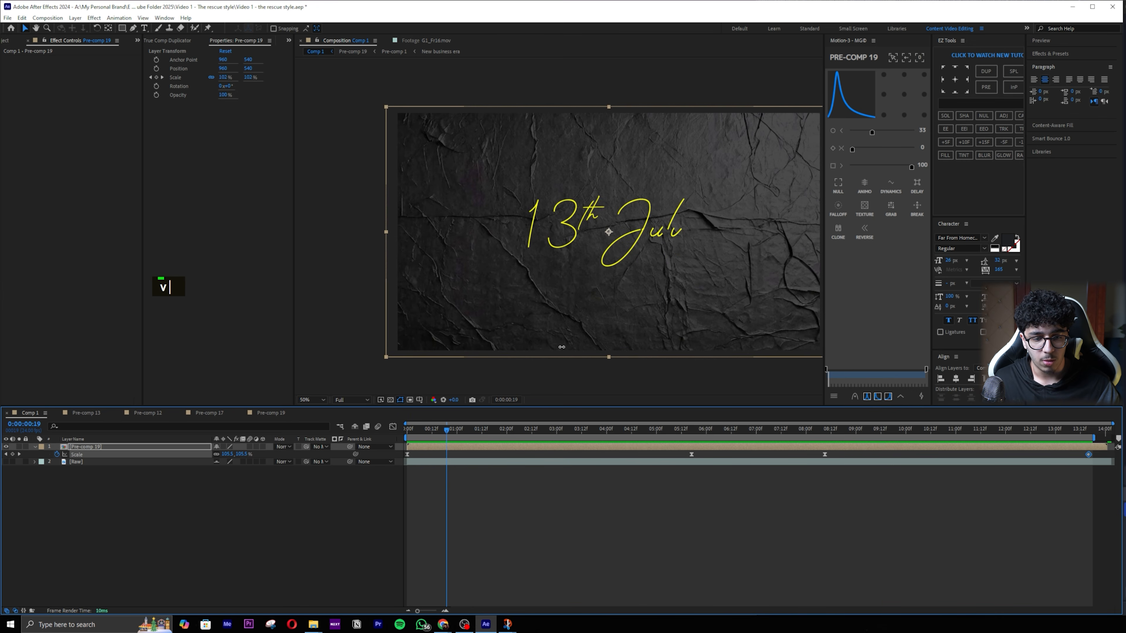
pyautogui.doubleClick(575, 341)
pyautogui.hotkey('ctrl', 'space')
pyautogui.write('cc vi')
pyautogui.press('Return')
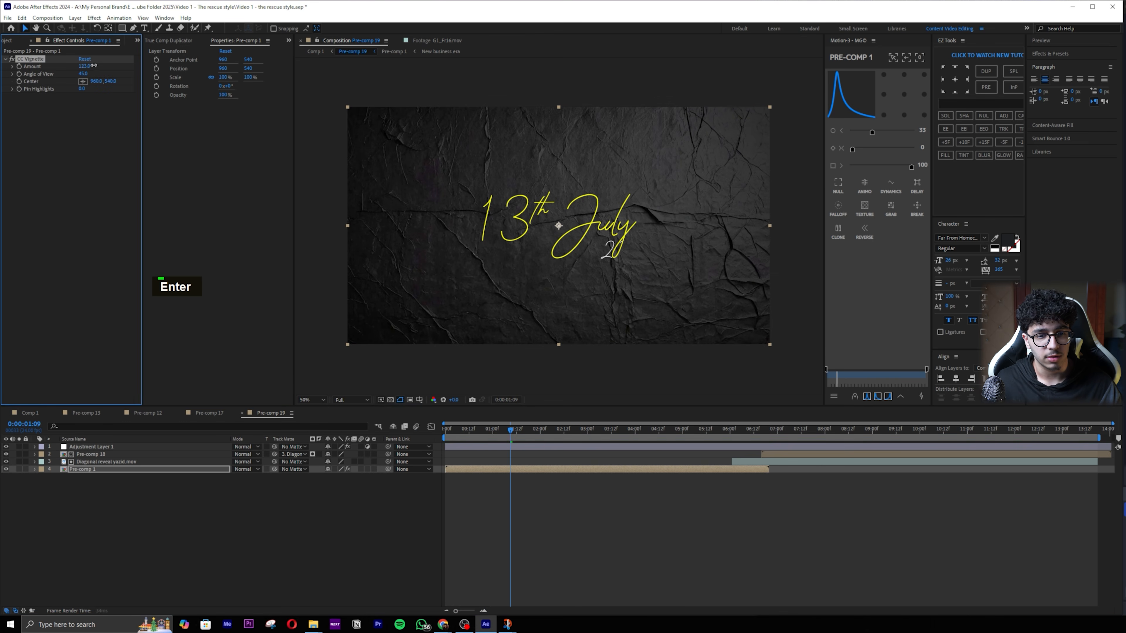
pyautogui.moveTo(472, 431); pyautogui.dragTo(655, 440)
pyautogui.press('Tab')
pyautogui.press('Tab')
pyautogui.click(152, 493)
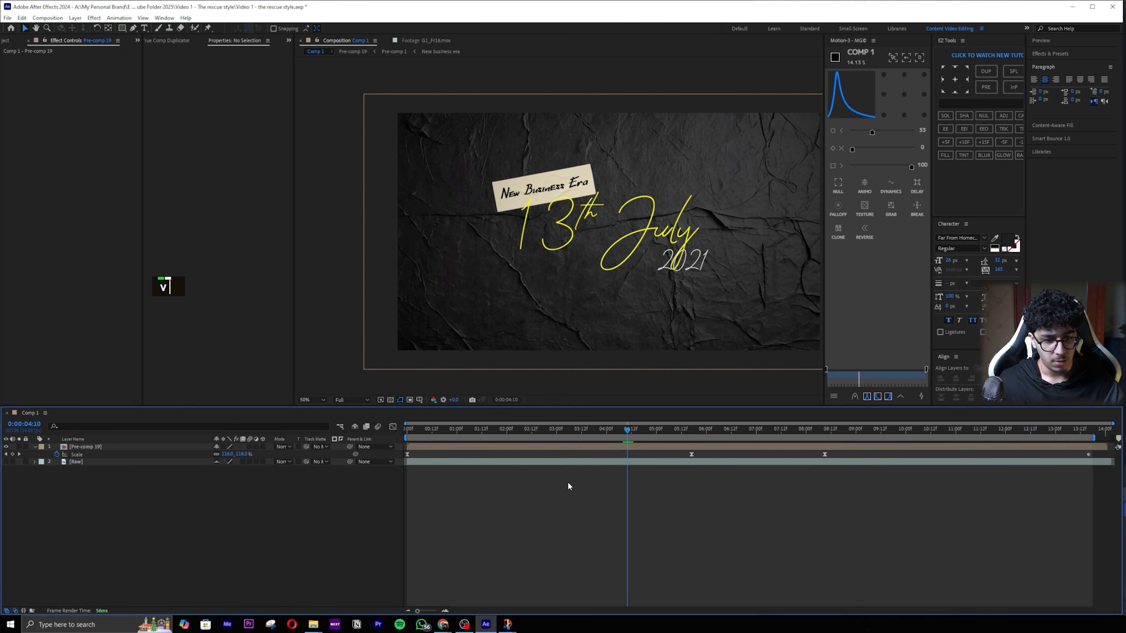
# Step: Add an adjustment layer to Comp 1 with a Gaussian Blur of about 24 blurriness
pyautogui.hotkey('ctrl', 'alt', 'y')
pyautogui.hotkey('ctrl', 'space')
pyautogui.write('gaus')
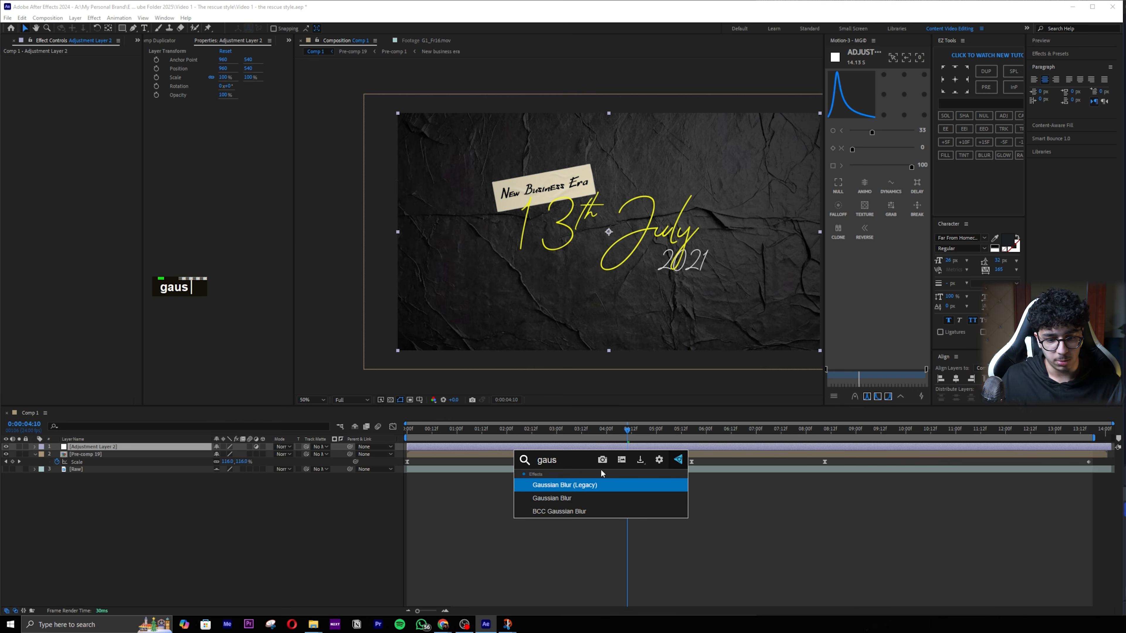
pyautogui.click(587, 497)
pyautogui.moveTo(83, 66); pyautogui.dragTo(188, 67)
# Step: Draw a closed wavy mask on the blur adjustment layer with the Pen tool, following the frame edges around the central content
pyautogui.scroll(-2, 627, 228)
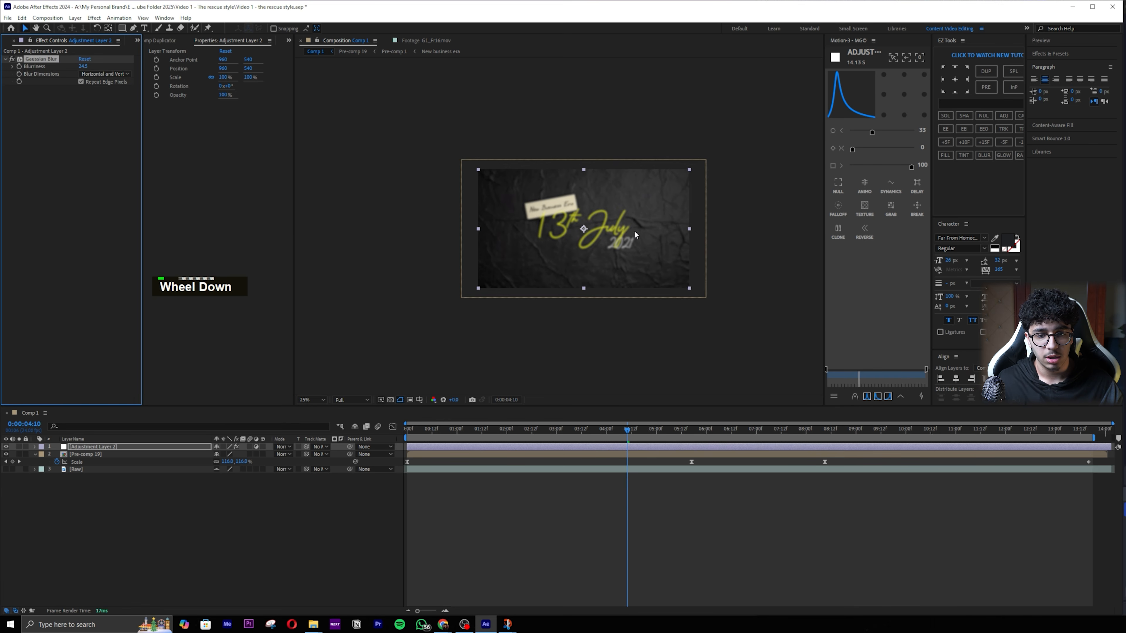
pyautogui.moveTo(635, 236); pyautogui.dragTo(604, 249)
pyautogui.click(312, 399)
pyautogui.click(323, 409)
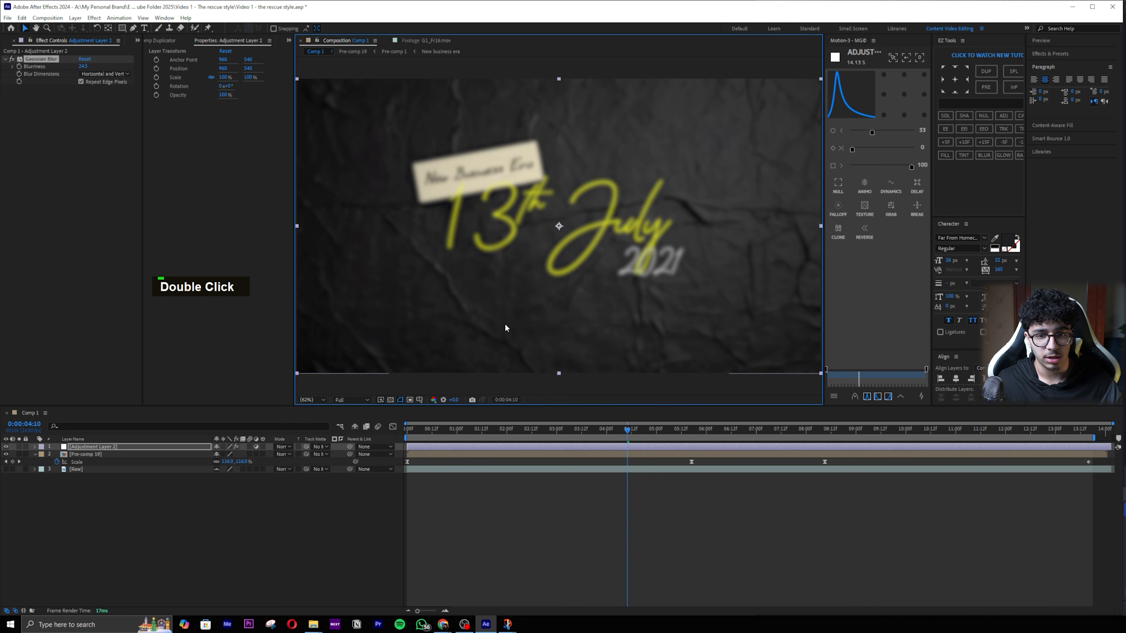
pyautogui.click(134, 31)
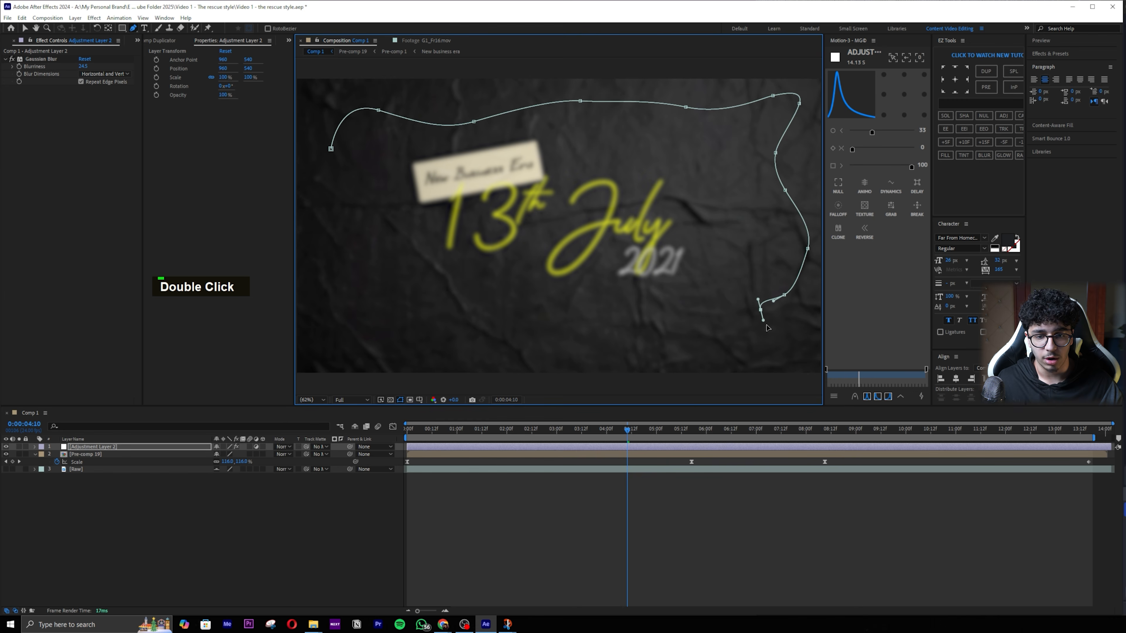
pyautogui.moveTo(335, 266); pyautogui.dragTo(326, 258)
pyautogui.moveTo(322, 240); pyautogui.dragTo(323, 227)
pyautogui.moveTo(332, 205); pyautogui.dragTo(342, 197)
pyautogui.moveTo(347, 181); pyautogui.dragTo(341, 171)
pyautogui.click(331, 148)
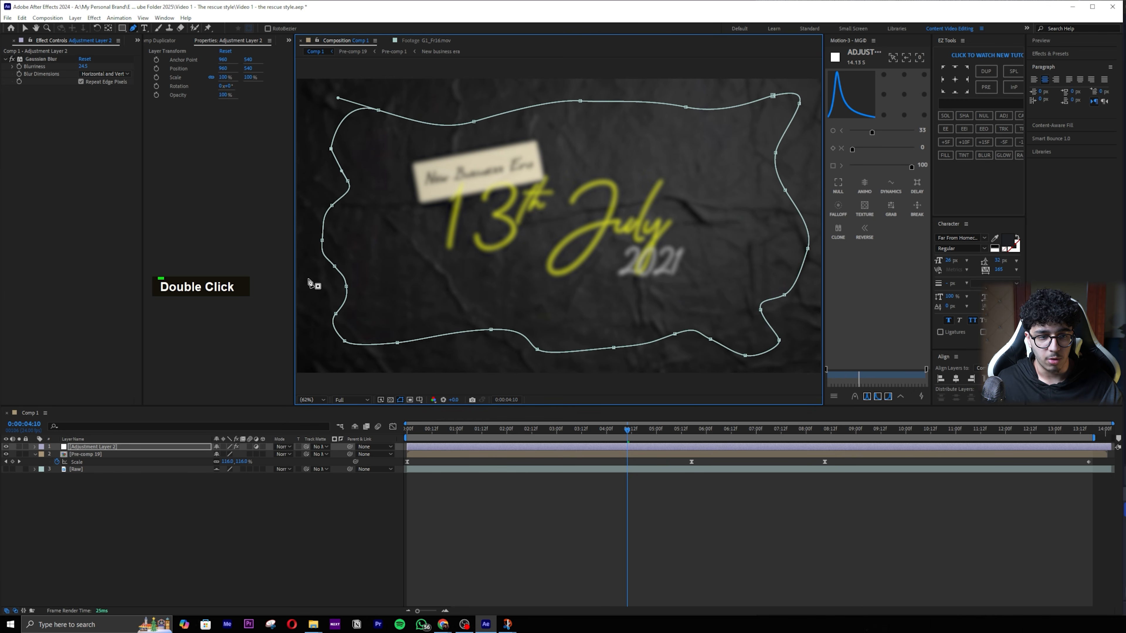
# Step: Set the blur layer's mask to Subtract, feather it by about 276 pixels, and preview the blurred edges
pyautogui.click(34, 447)
pyautogui.press('m')
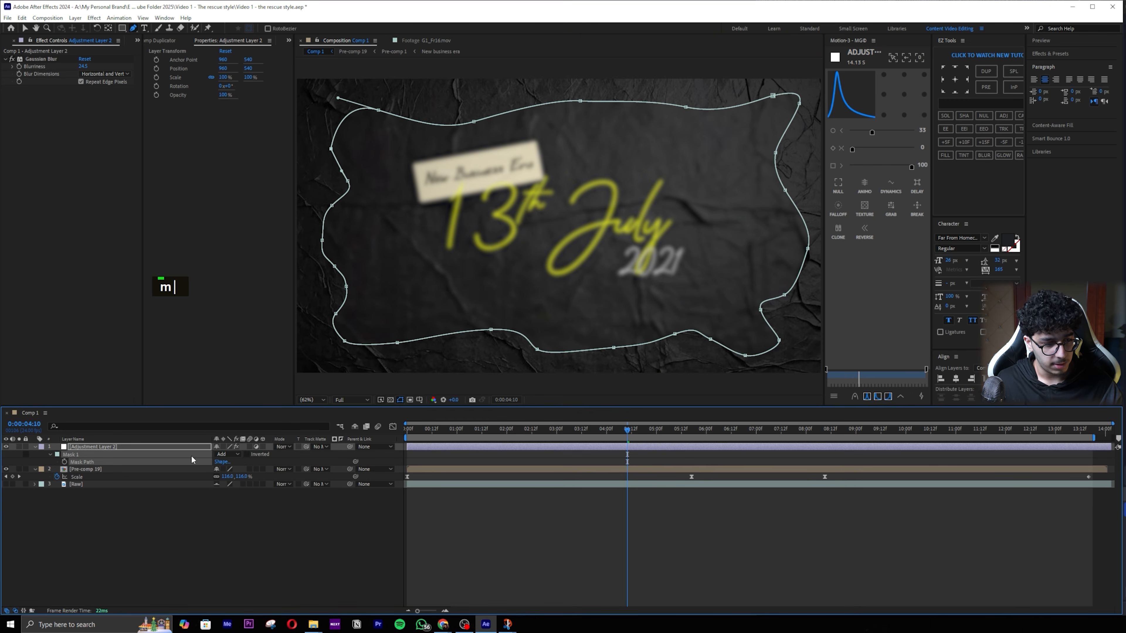
pyautogui.click(234, 456)
pyautogui.click(239, 482)
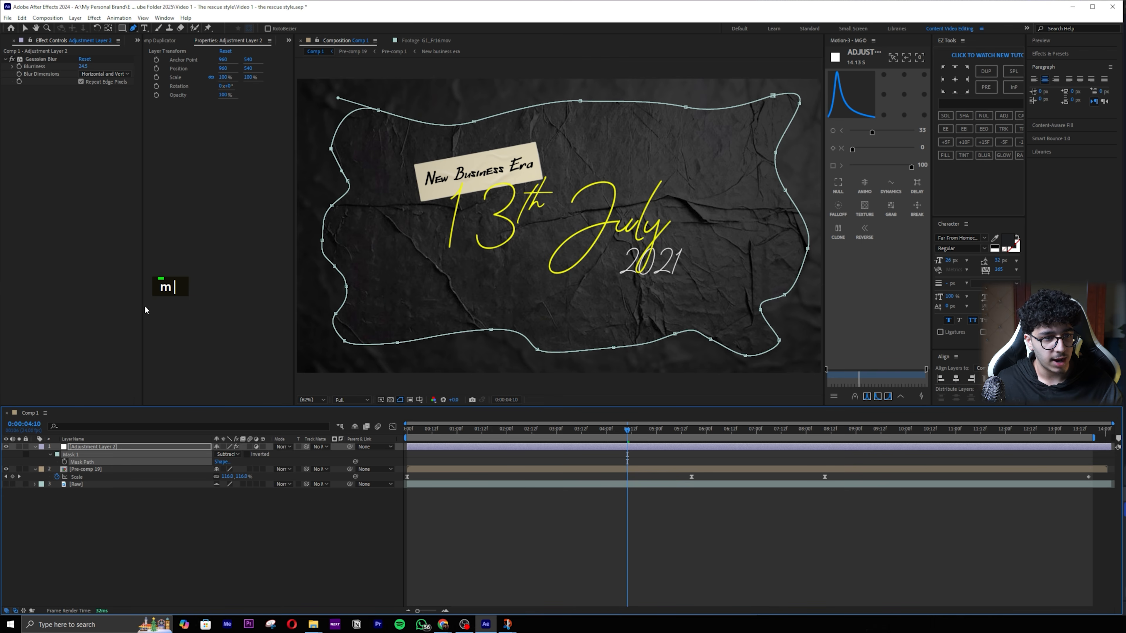
pyautogui.doubleClick(50, 455)
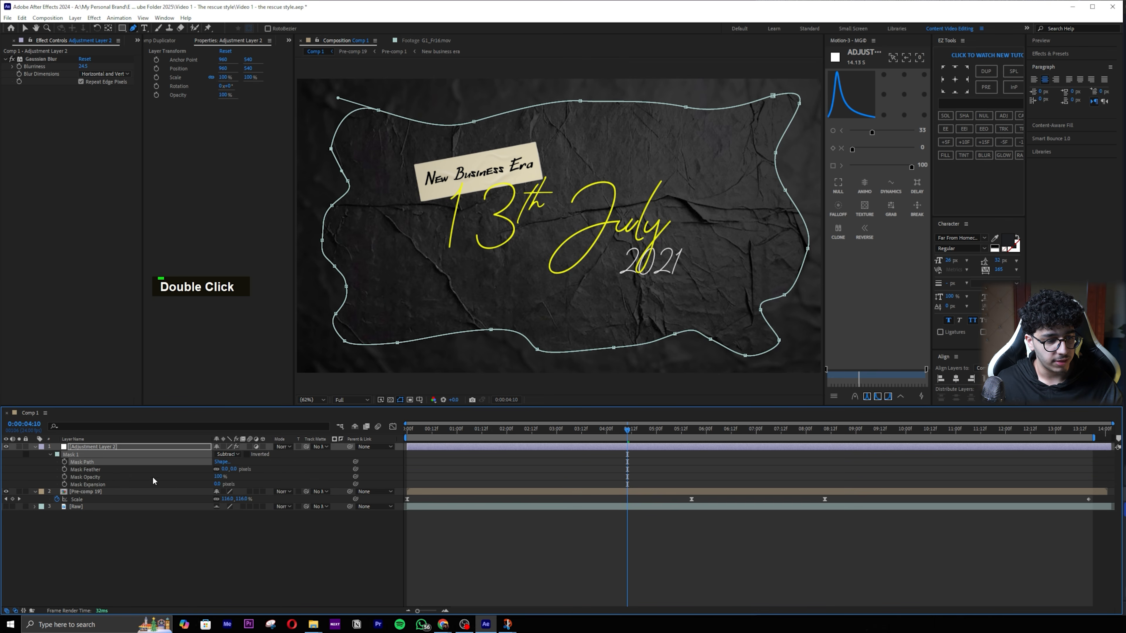
pyautogui.moveTo(238, 469); pyautogui.dragTo(338, 464)
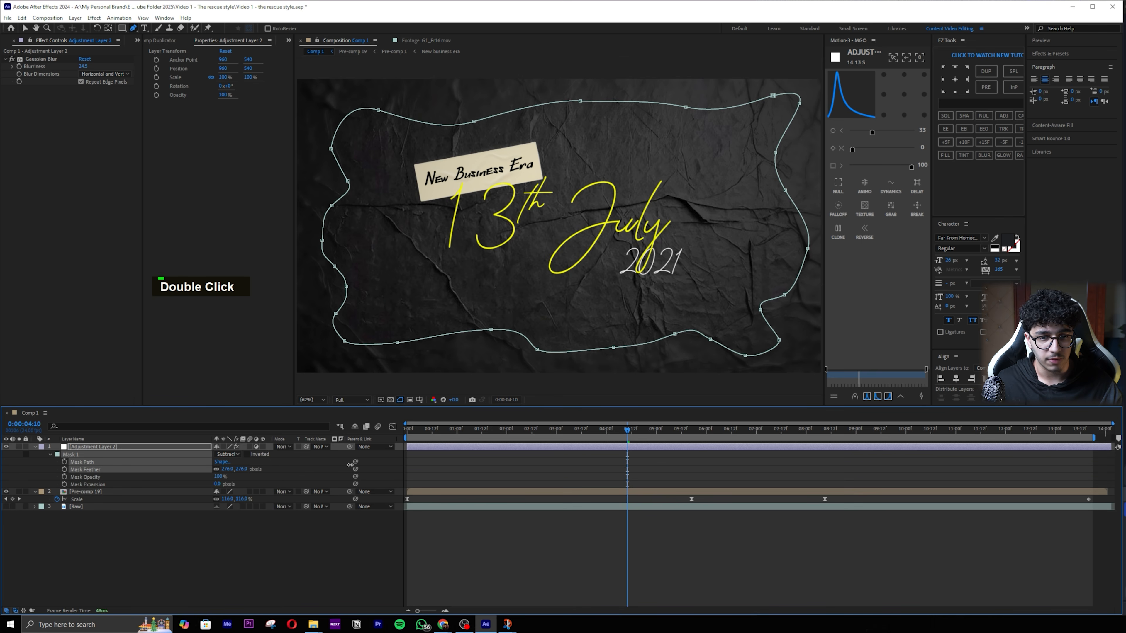
pyautogui.press('space')
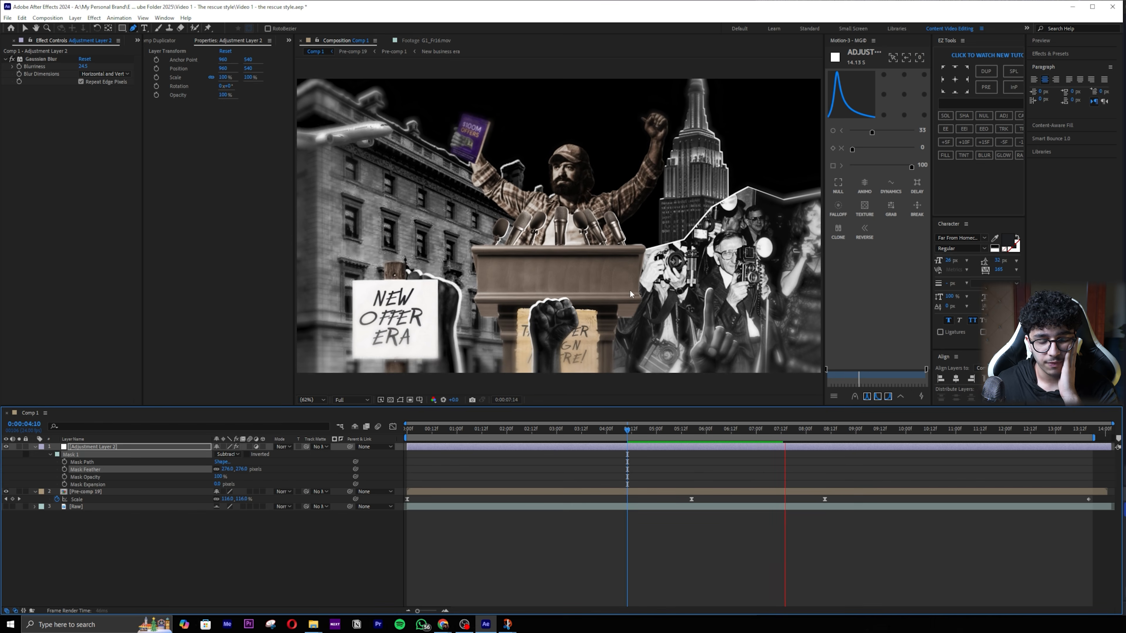
pyautogui.press('space')
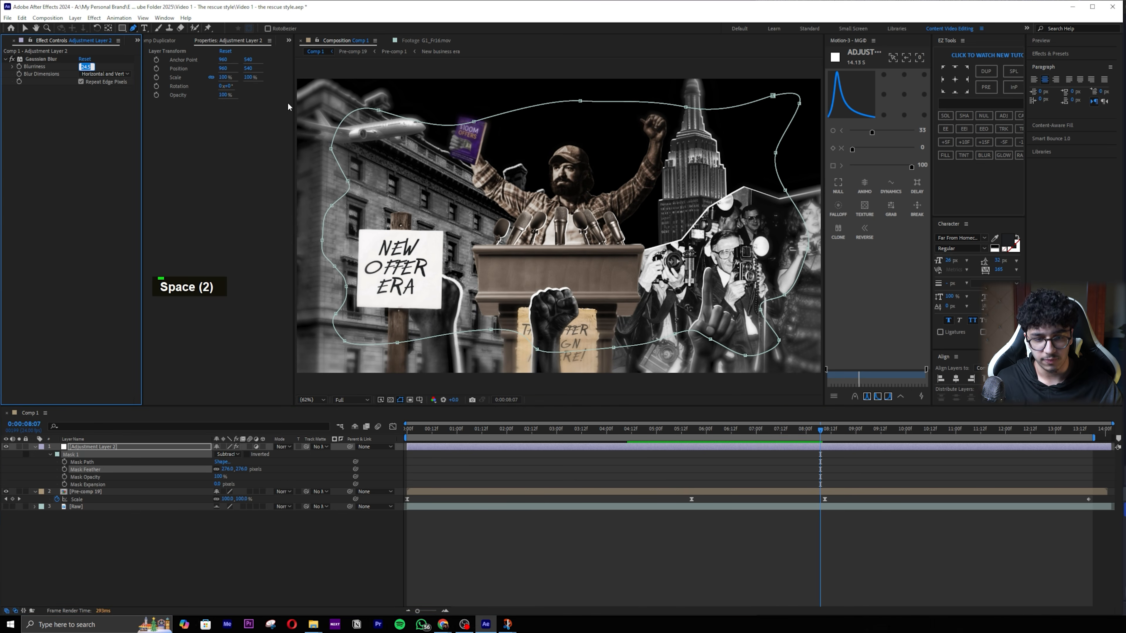
# Step: Set the Gaussian Blur's blurriness to 10 and preview the animation, including from the start
pyautogui.press('Return')
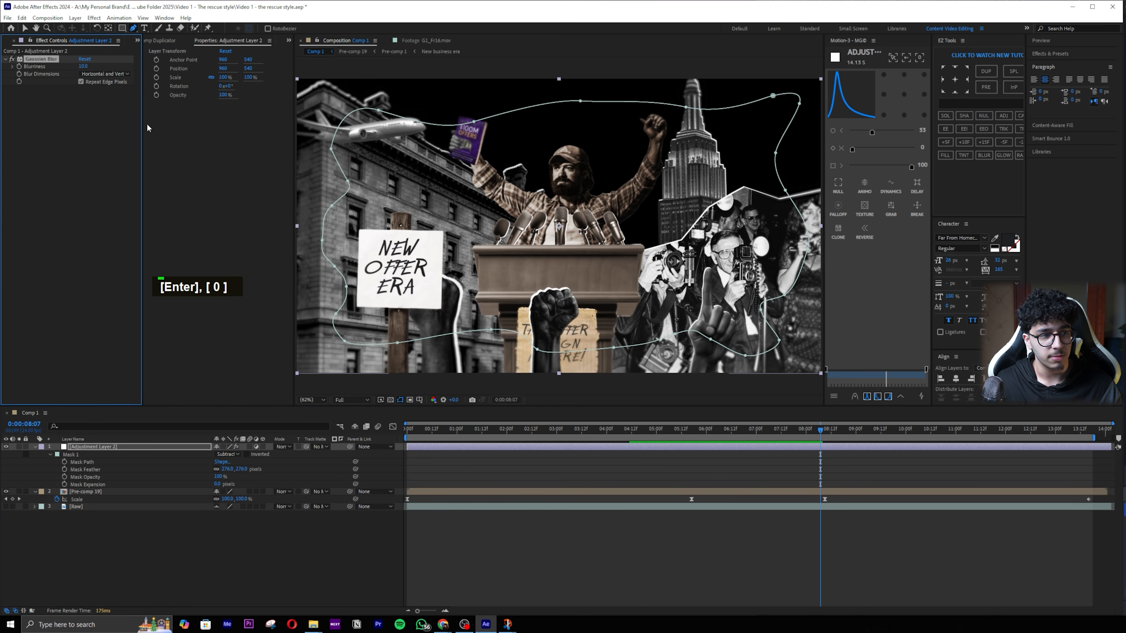
pyautogui.press('space')
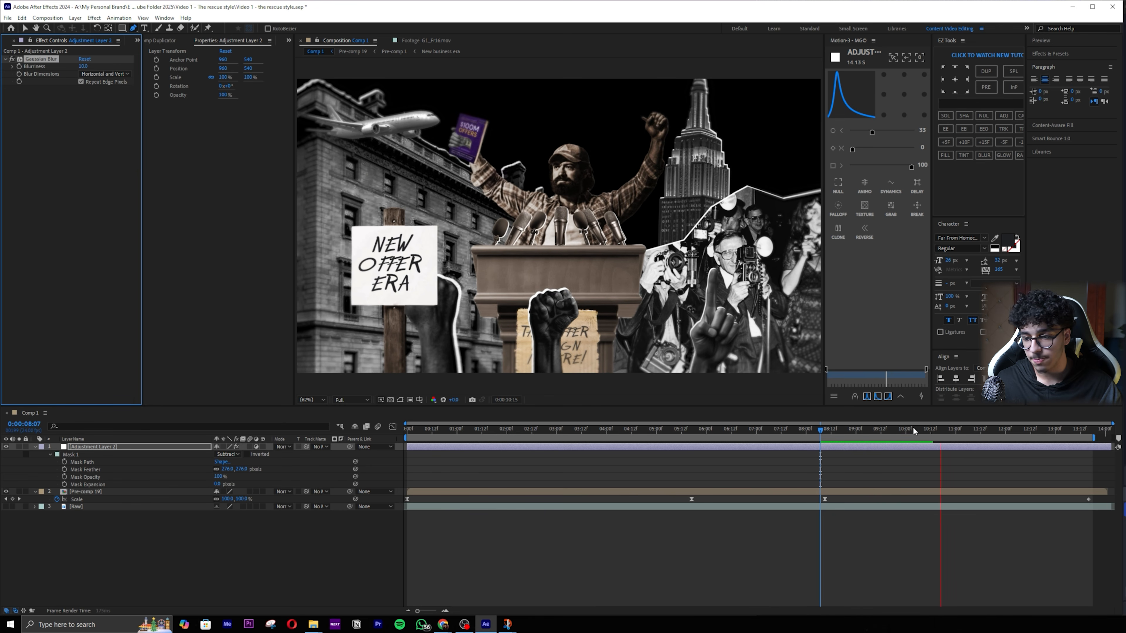
pyautogui.press('space')
pyautogui.click(828, 430)
pyautogui.press('space')
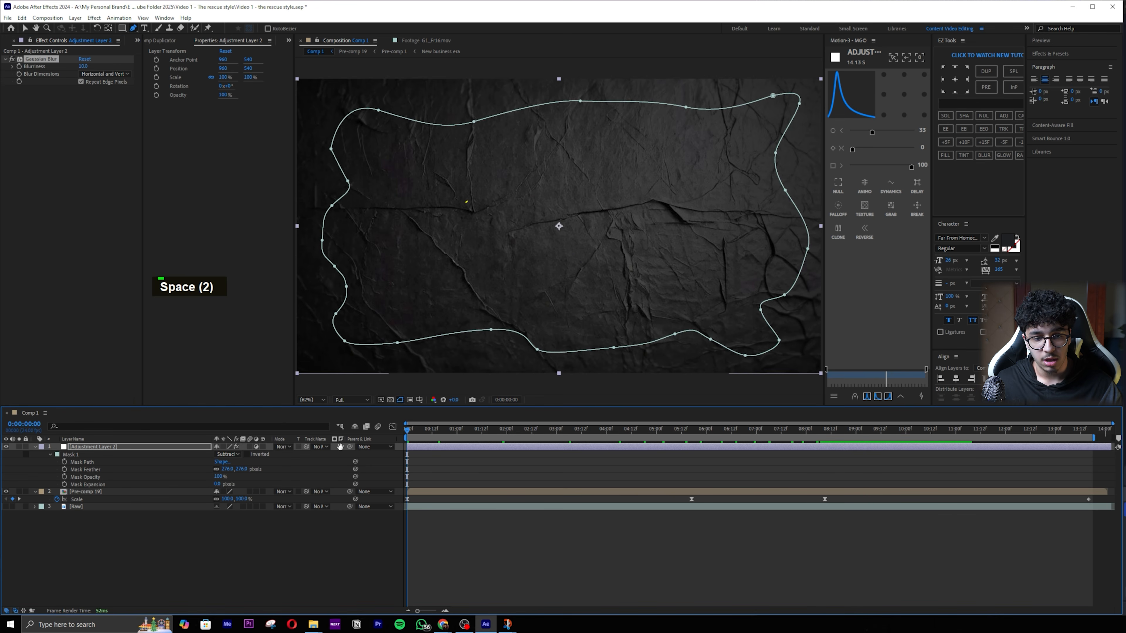
pyautogui.press('space')
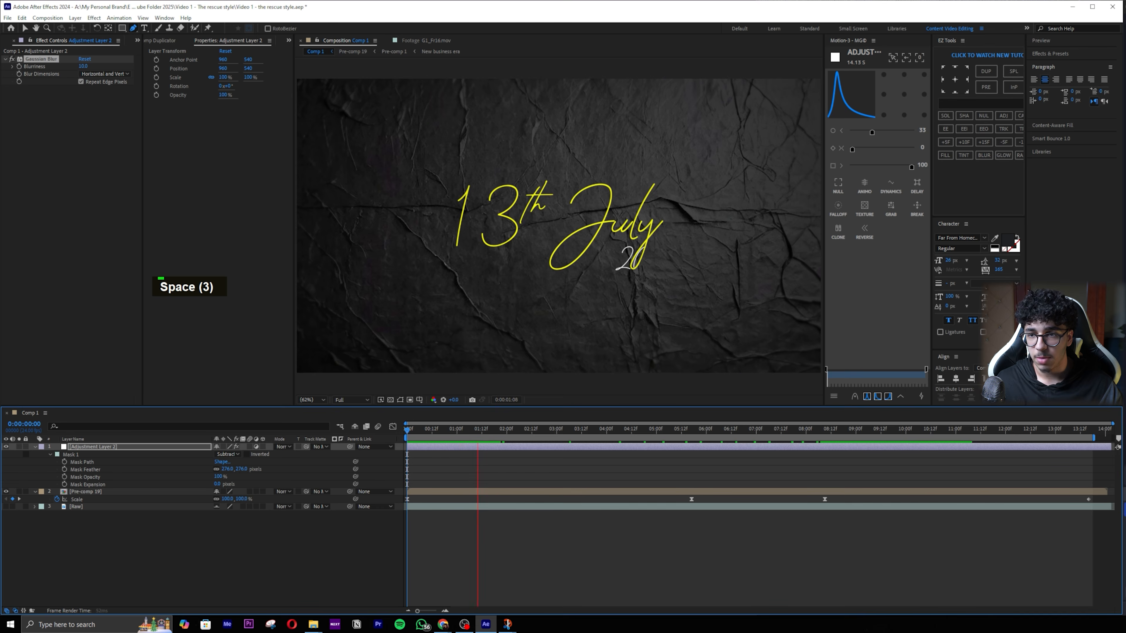
pyautogui.moveTo(1125, 7); pyautogui.dragTo(848, 17)
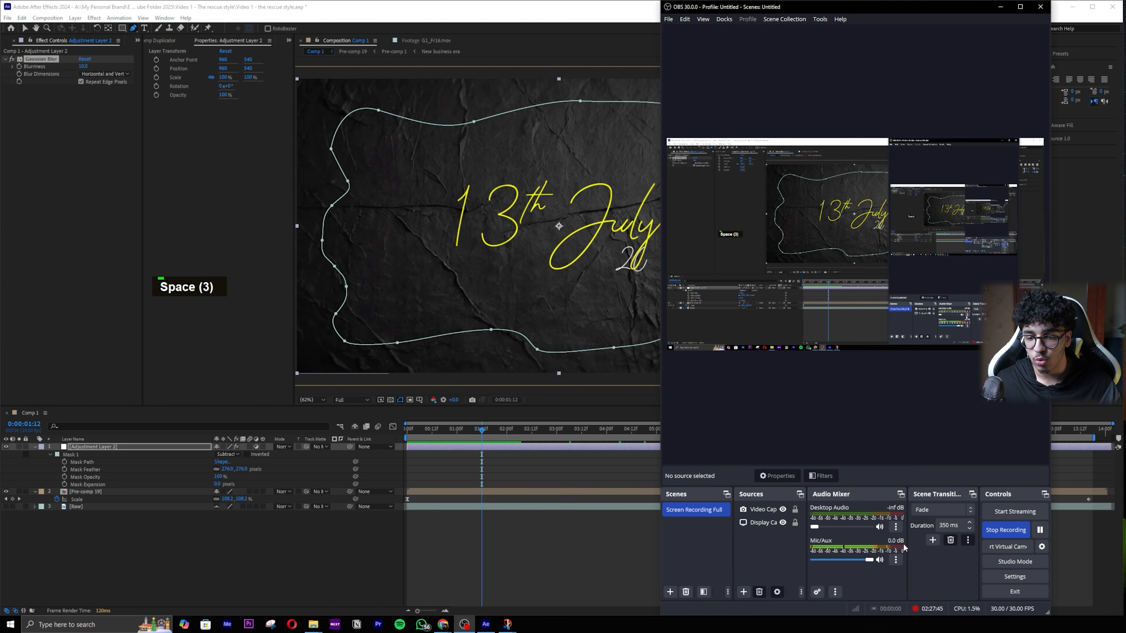
pyautogui.moveTo(890, 10); pyautogui.dragTo(1125, 7)
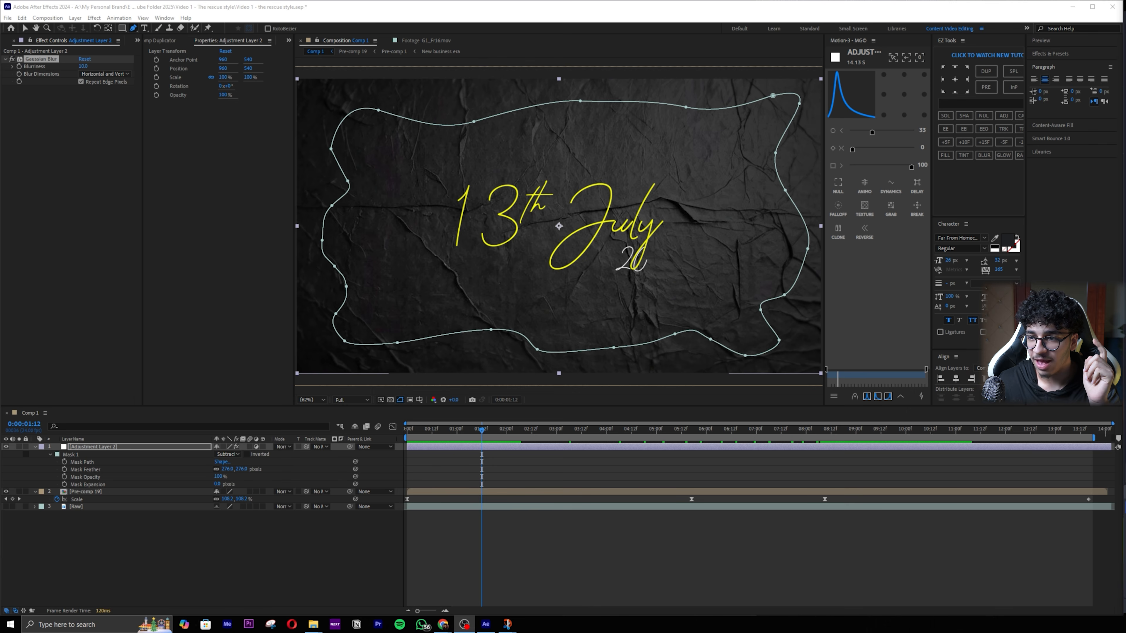
# Step: Scrub through Comp 1 from the opening title to about 0:00:09:16 to review the finished animation
pyautogui.click(417, 428)
pyautogui.moveTo(428, 426); pyautogui.dragTo(878, 449)
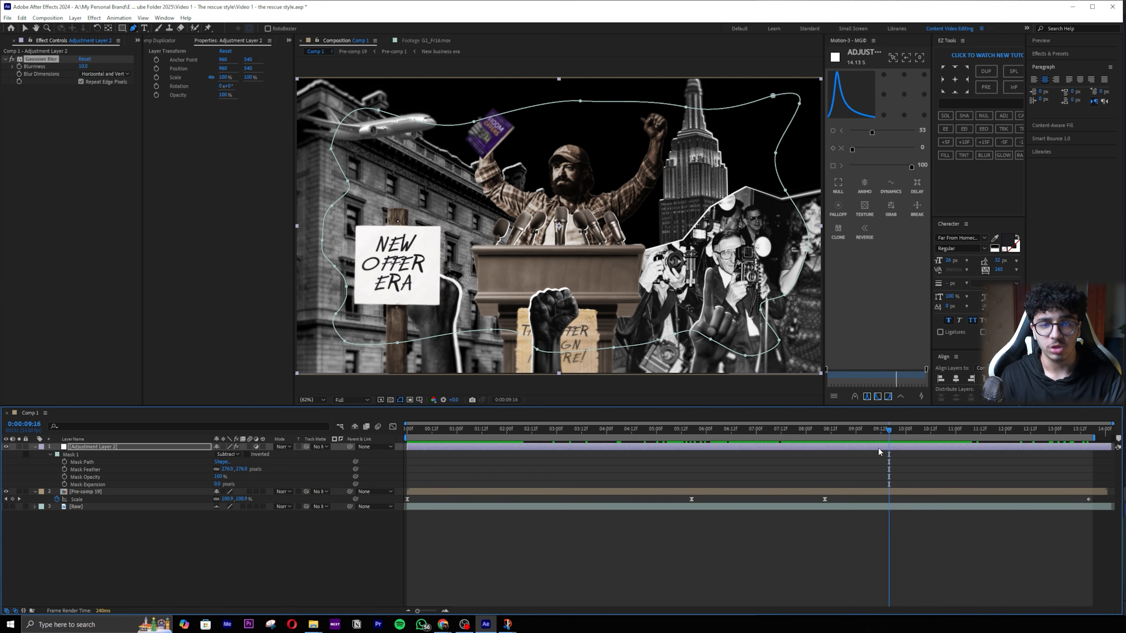